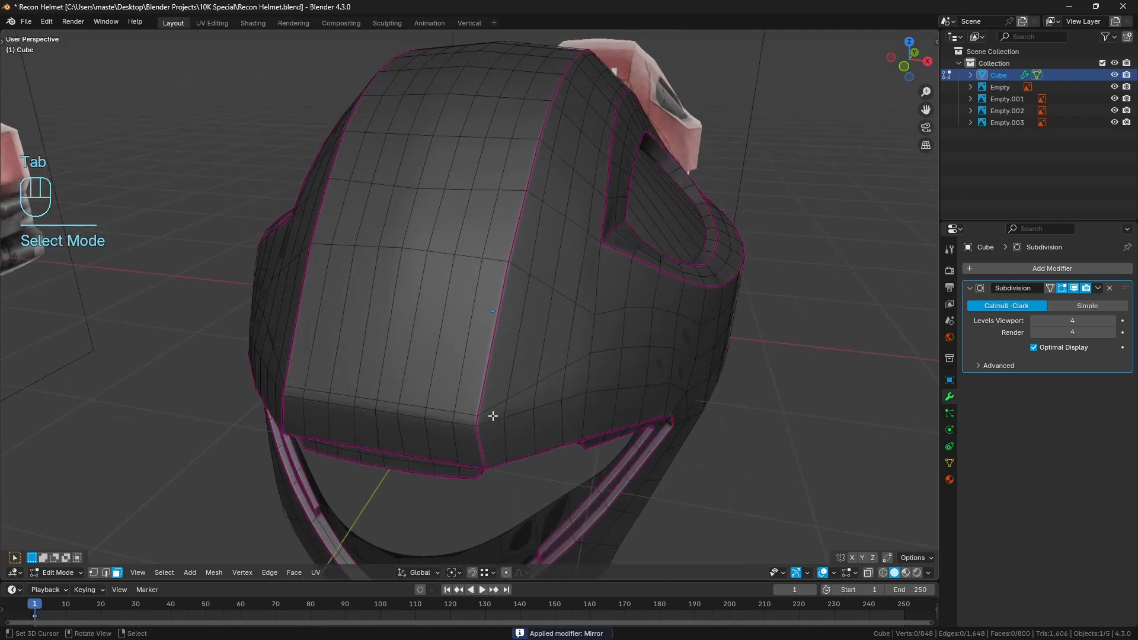
Select the border face strips along both sides and across the front and back of the helmet's central crown panel
{"action": "left_click", "coordinate": [469, 416]}
{"action": "scroll", "coordinate": [561, 292], "scroll_direction": "down", "scroll_amount": 4}
{"action": "middle_click_drag", "start_coordinate": [561, 291], "coordinate": [510, 298]}
{"action": "left_click", "coordinate": [477, 331], "text": "ctrl"}
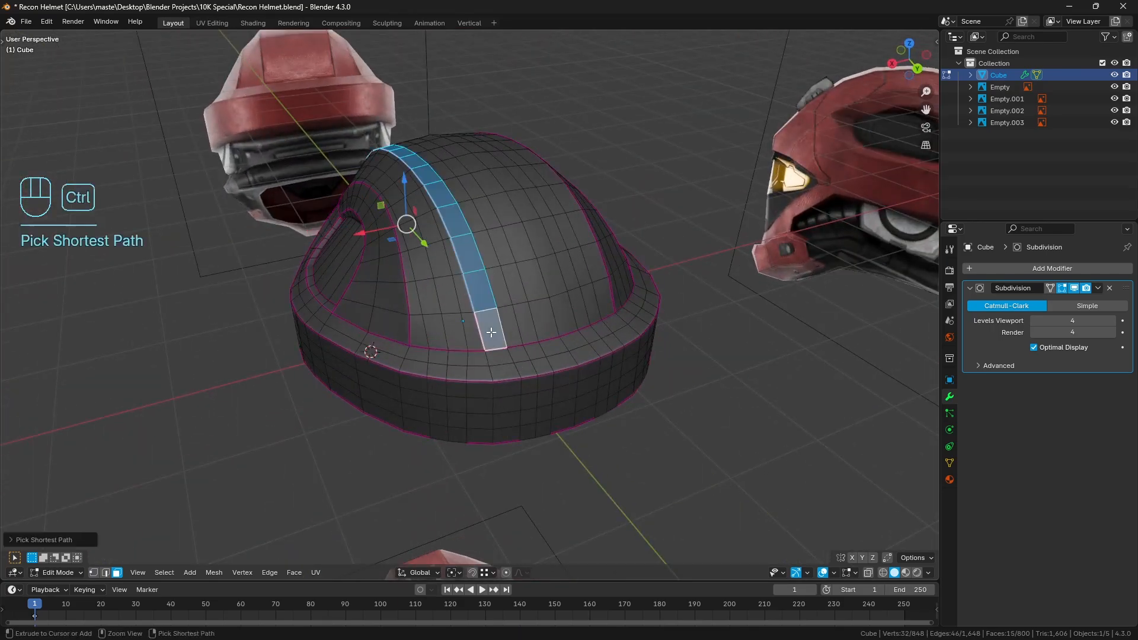
{"action": "middle_click_drag", "start_coordinate": [478, 331], "coordinate": [633, 258]}
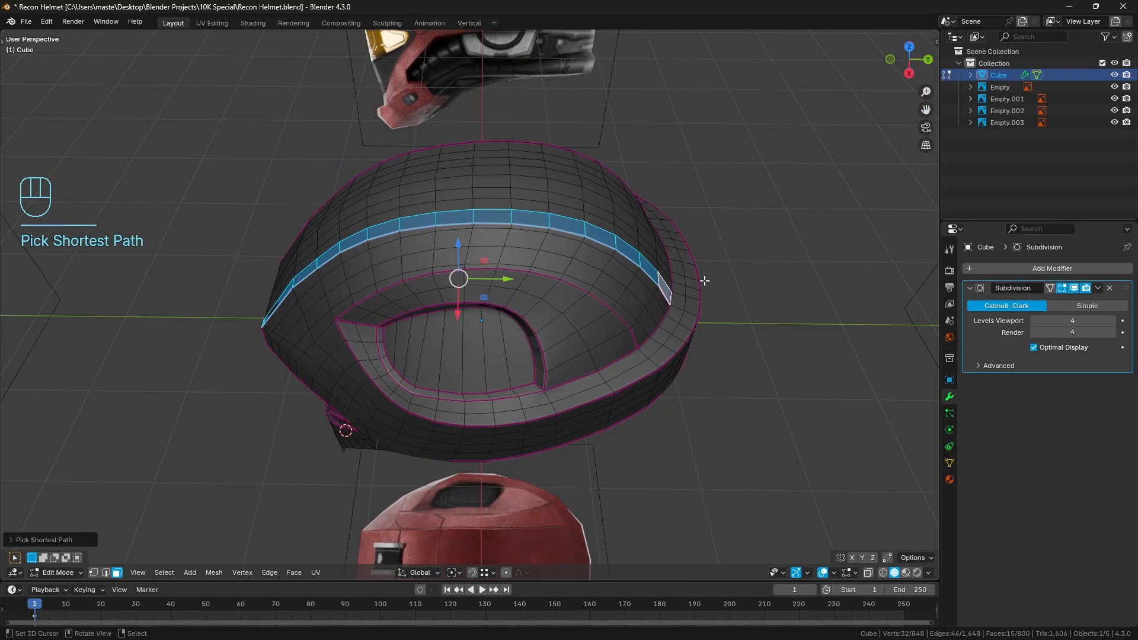
{"action": "middle_click_drag", "start_coordinate": [704, 281], "coordinate": [459, 271]}
{"action": "left_click", "coordinate": [473, 329], "text": "ctrl"}
{"action": "left_click", "coordinate": [452, 356], "text": "ctrl"}
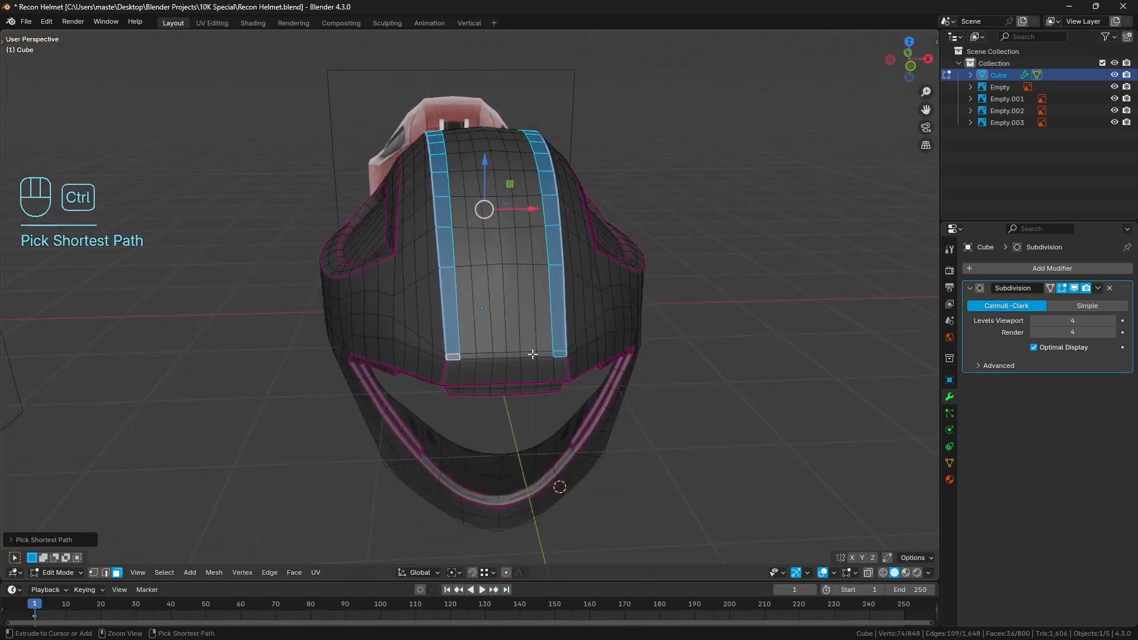
{"action": "left_click", "coordinate": [545, 354], "text": "ctrl"}
{"action": "middle_click_drag", "start_coordinate": [533, 254], "coordinate": [505, 281]}
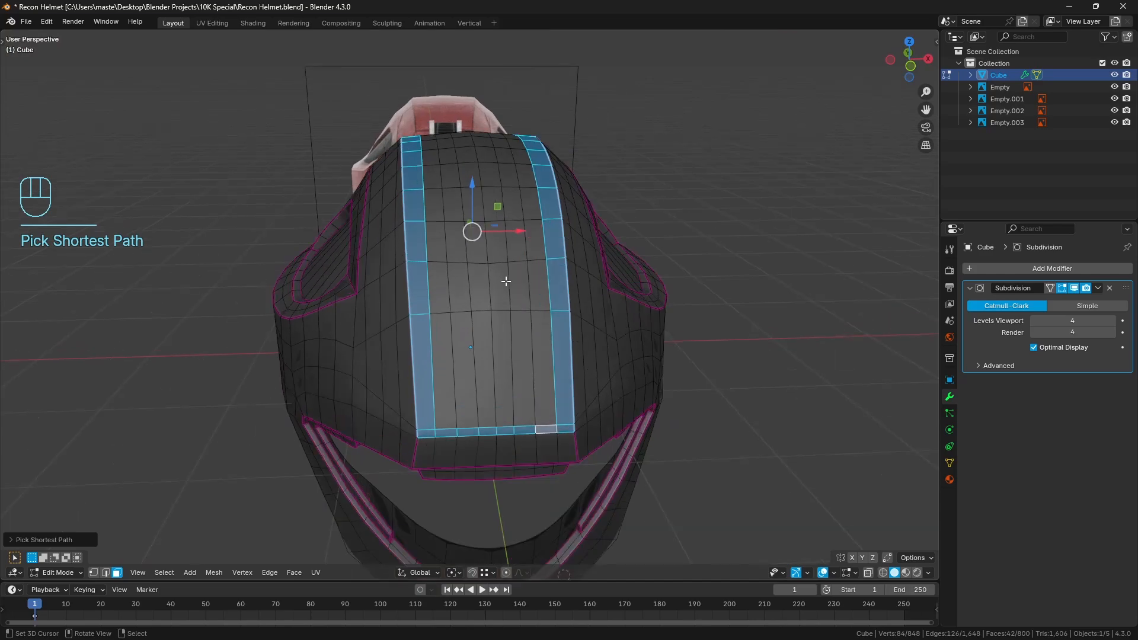
Add the linked inner faces to the selected border and isolate the whole central crown panel by hiding all other faces
{"action": "key", "text": "h"}
{"action": "key", "text": "l"}
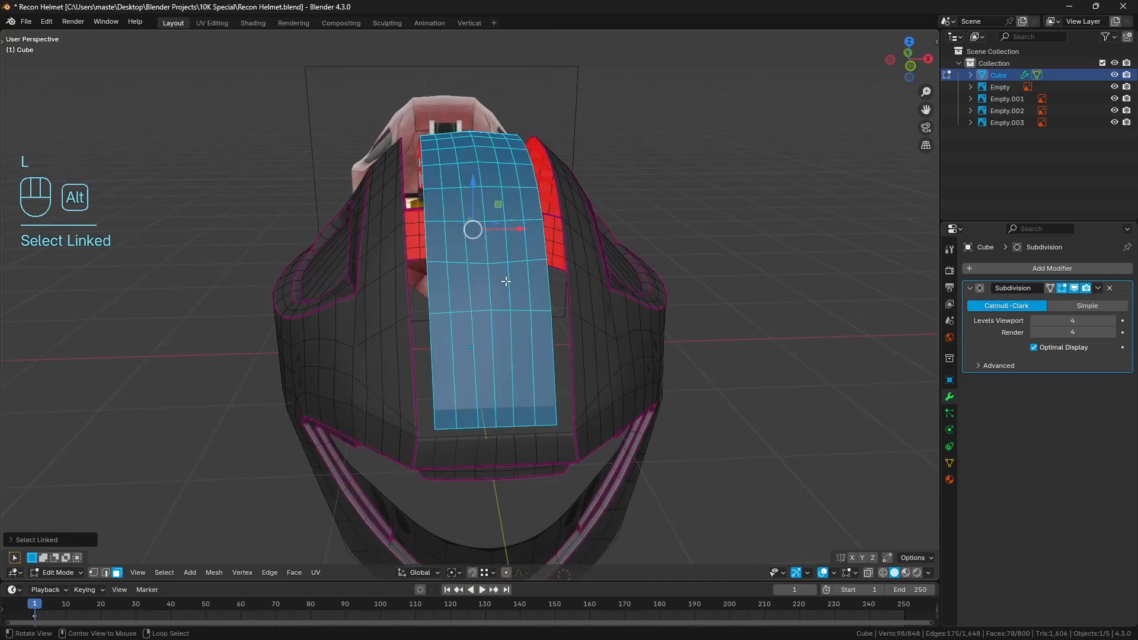
{"action": "key", "text": "alt+h"}
{"action": "key", "text": "shift+h"}
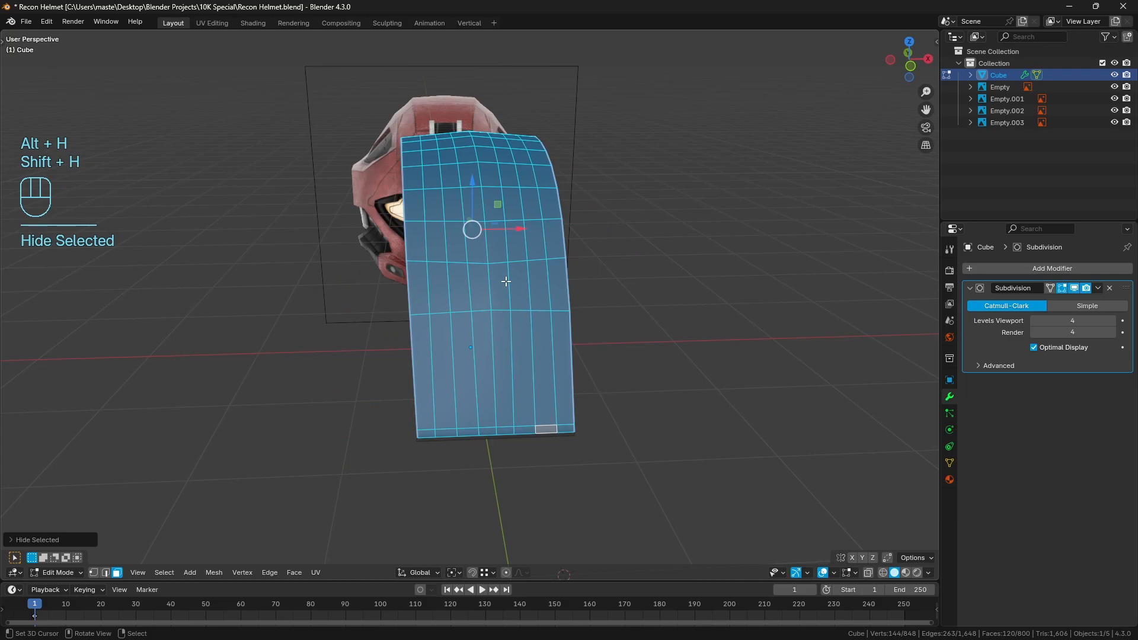
Select all nine lengthwise edge loops of the isolated crown panel in edge mode
{"action": "left_click", "coordinate": [108, 573]}
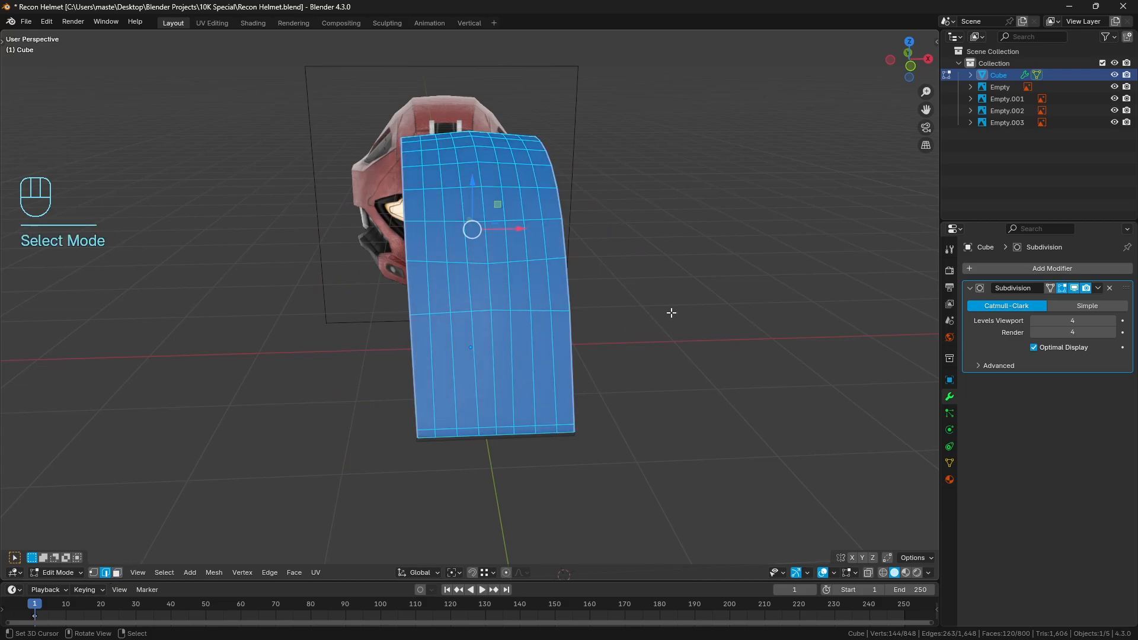
{"action": "key", "text": "a"}
{"action": "key", "text": "a"}
{"action": "middle_click_drag", "start_coordinate": [672, 312], "coordinate": [586, 306]}
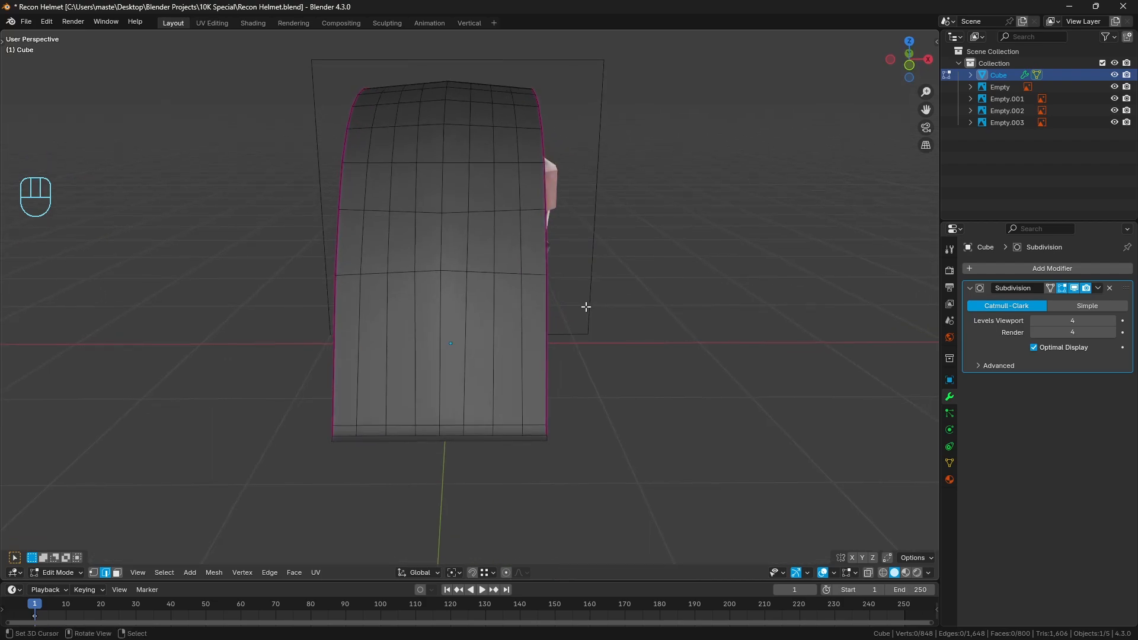
{"action": "left_click", "coordinate": [546, 338], "text": "alt"}
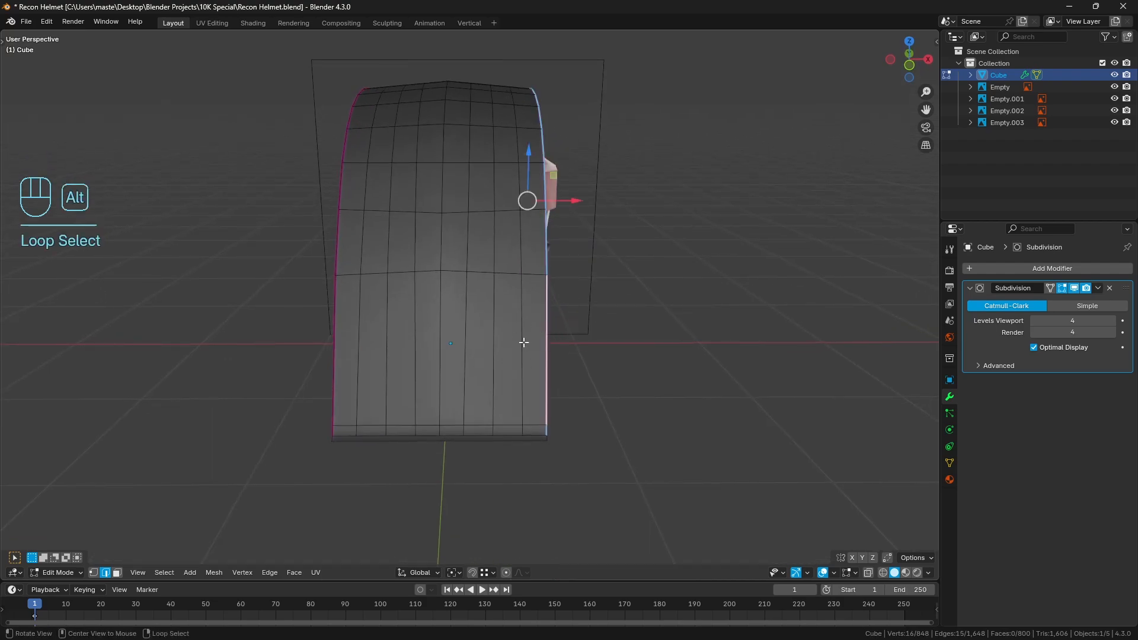
{"action": "left_click", "coordinate": [521, 340], "text": "alt+shift"}
{"action": "left_click", "coordinate": [493, 339], "text": "alt+shift"}
{"action": "left_click", "coordinate": [466, 338], "text": "alt+shift"}
{"action": "left_click", "coordinate": [443, 331], "text": "alt+shift"}
{"action": "left_click", "coordinate": [415, 326], "text": "alt+shift"}
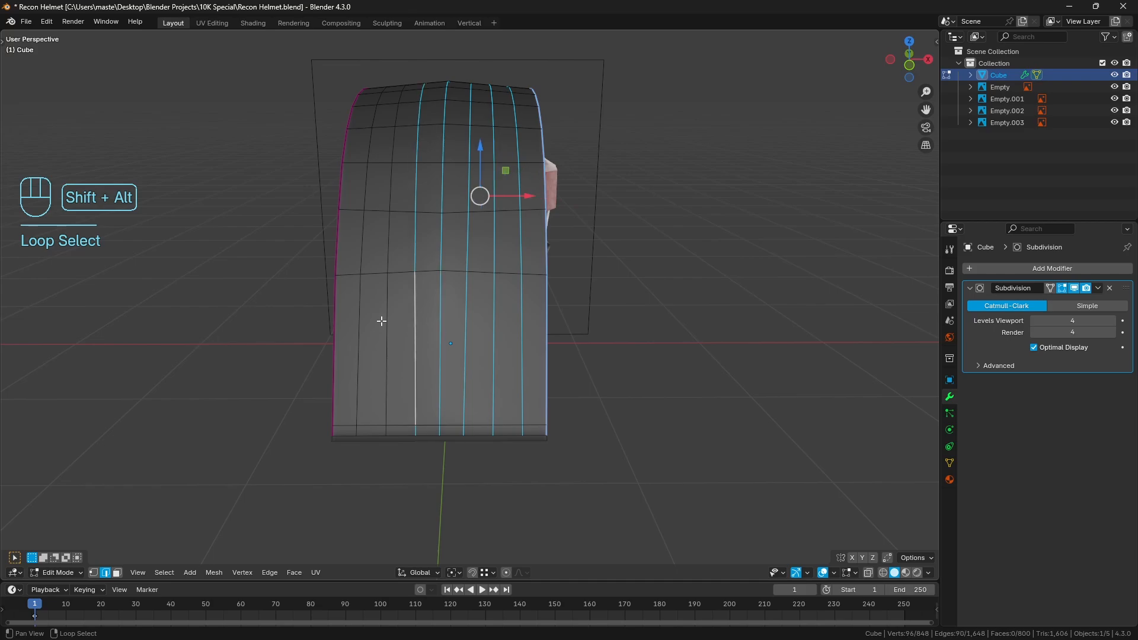
{"action": "left_click", "coordinate": [386, 321], "text": "alt+shift"}
{"action": "left_click", "coordinate": [356, 319], "text": "alt+shift"}
{"action": "left_click", "coordinate": [335, 318], "text": "alt+shift"}
{"action": "middle_click_drag", "start_coordinate": [336, 317], "coordinate": [537, 261]}
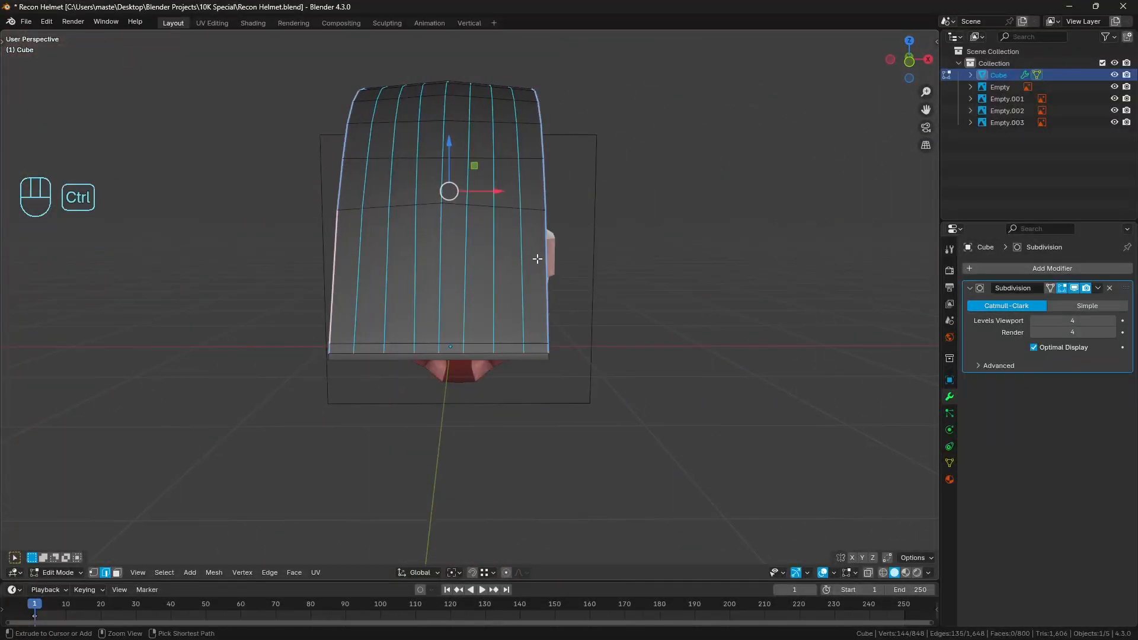
Invert the selection to the crosswise edges and smooth them with LoopTools Relax at 25 iterations
{"action": "key", "text": "ctrl+i"}
{"action": "key", "text": "q"}
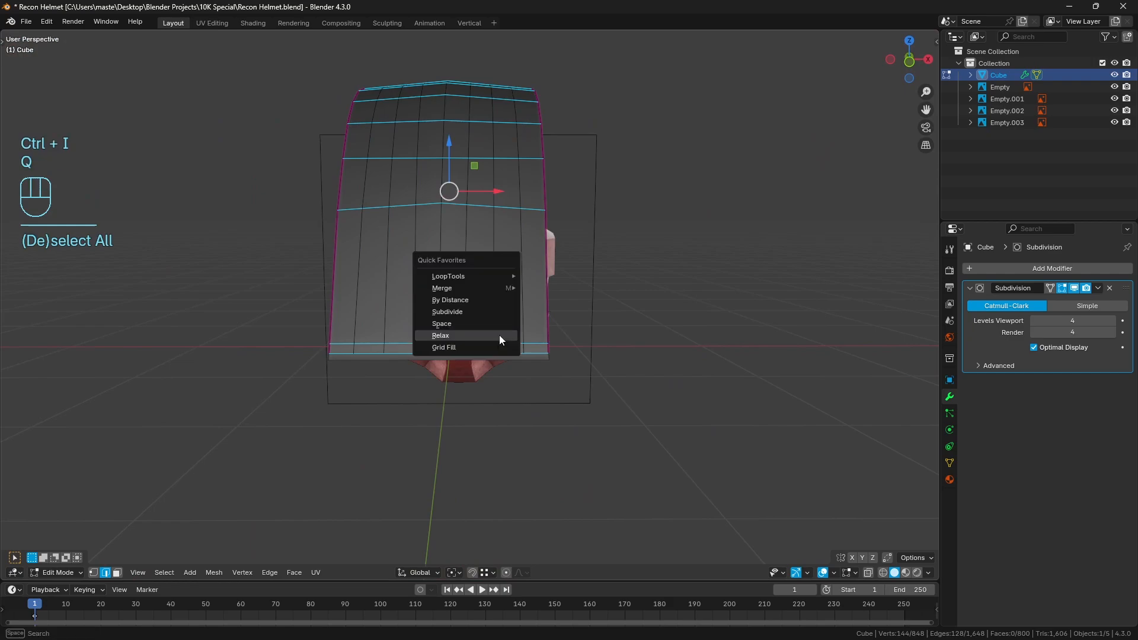
{"action": "left_click", "coordinate": [499, 336]}
{"action": "middle_click_drag", "start_coordinate": [479, 110], "coordinate": [464, 81]}
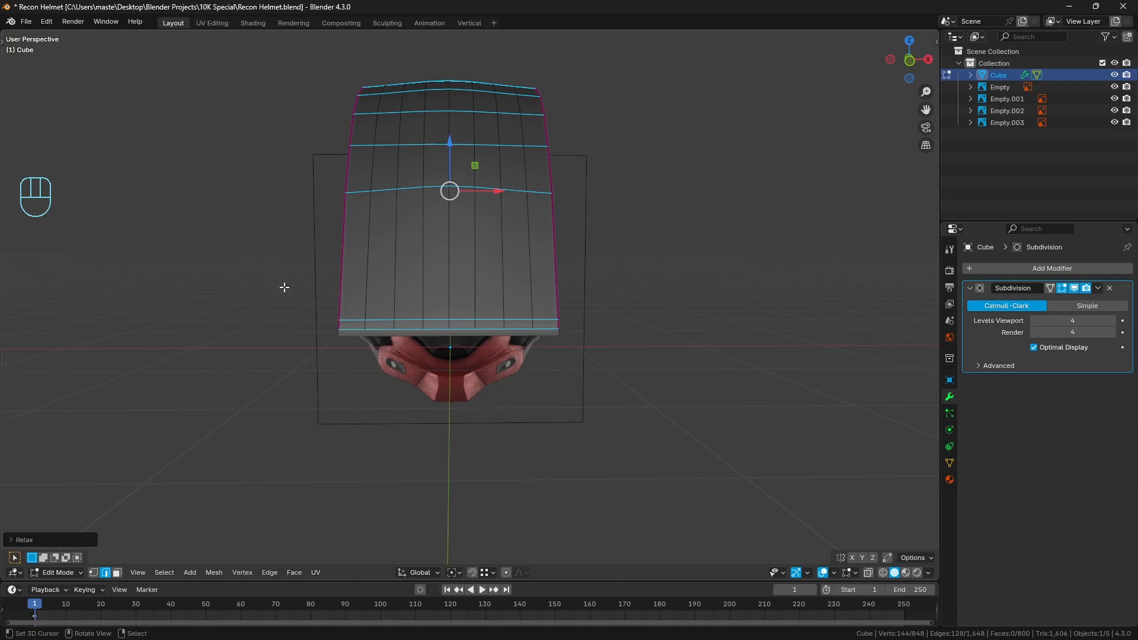
{"action": "left_click", "coordinate": [42, 539]}
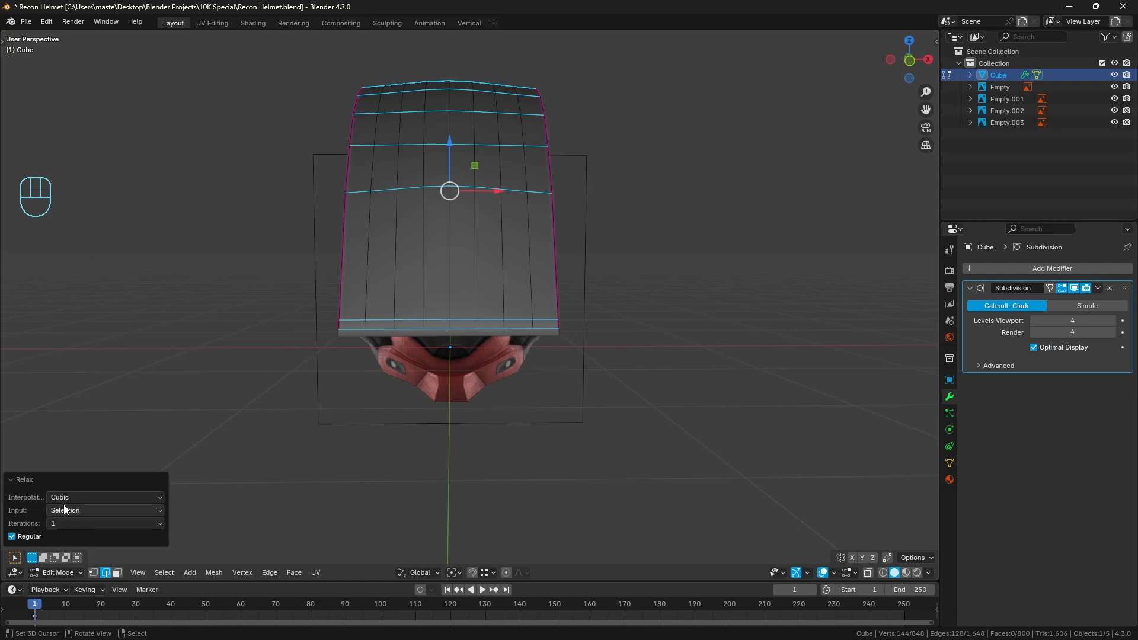
{"action": "left_click", "coordinate": [70, 521]}
{"action": "left_click", "coordinate": [74, 591]}
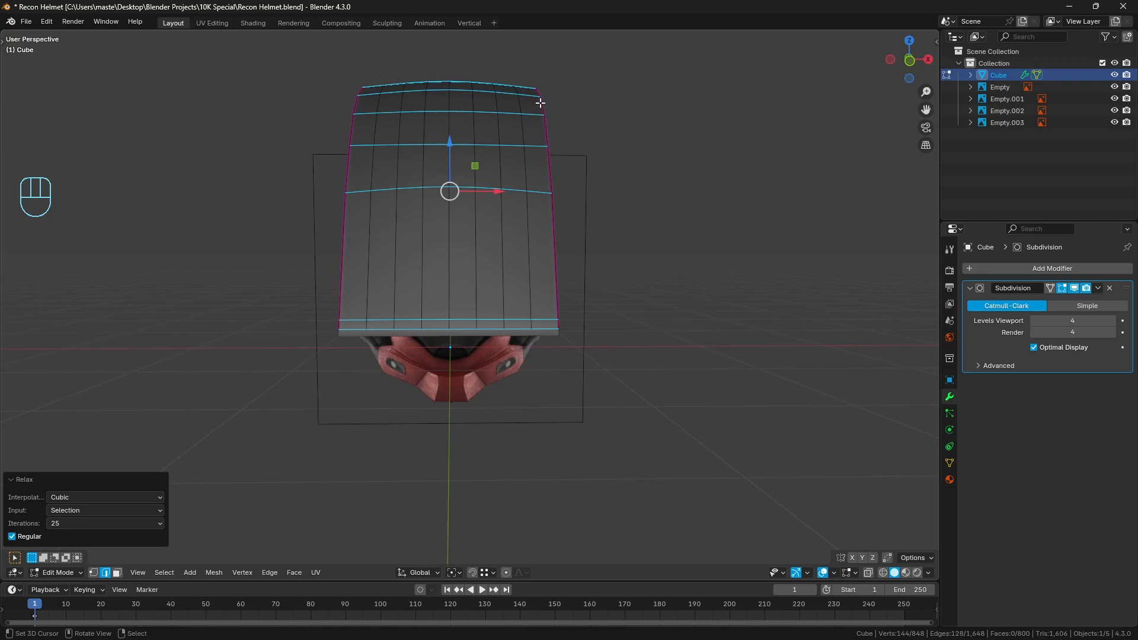
{"action": "left_click", "coordinate": [41, 479]}
Clear the selection and reveal the hidden helmet faces, leaving nothing selected
{"action": "middle_click_drag", "start_coordinate": [41, 480], "coordinate": [337, 331]}
{"action": "key", "text": "alt+a"}
{"action": "key", "text": "alt+a"}
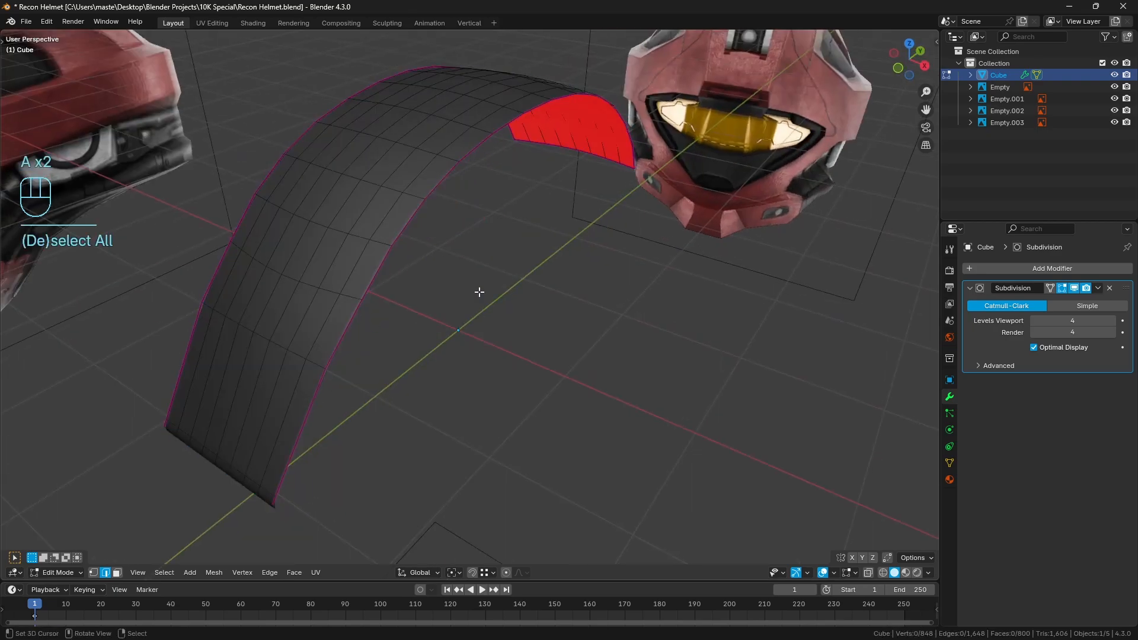
{"action": "key", "text": "alt+h"}
{"action": "key", "text": "alt+a"}
{"action": "key", "text": "alt+a"}
Select all faces on the helmet's negative X half through the mesh in front view and delete them
{"action": "key", "text": "KP_1"}
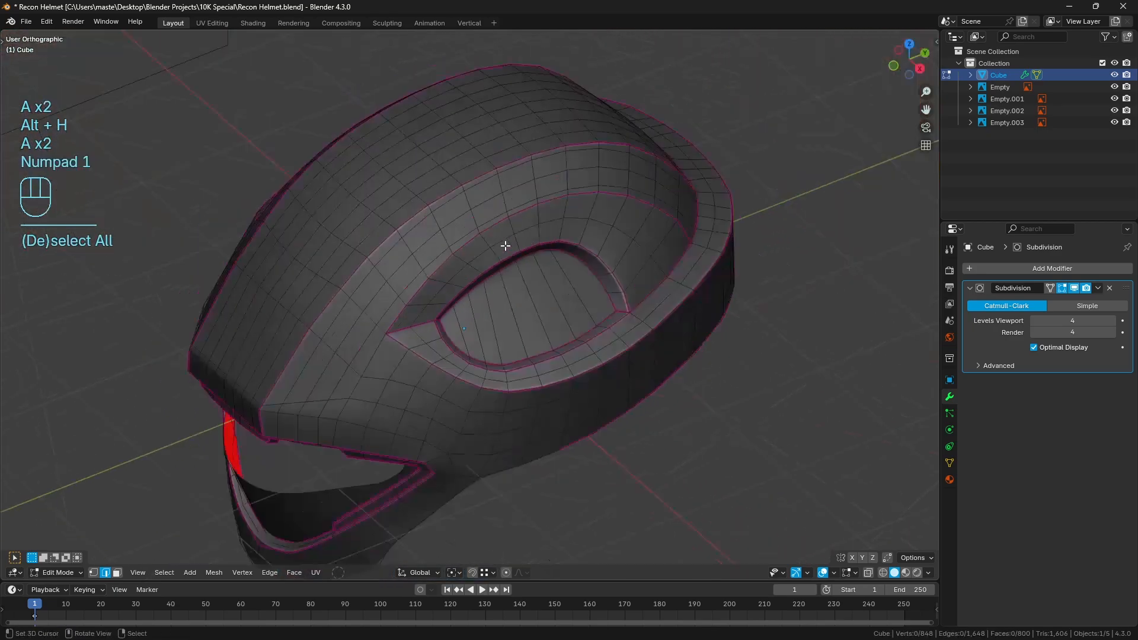
{"action": "left_click", "coordinate": [117, 572]}
{"action": "key", "text": "z"}
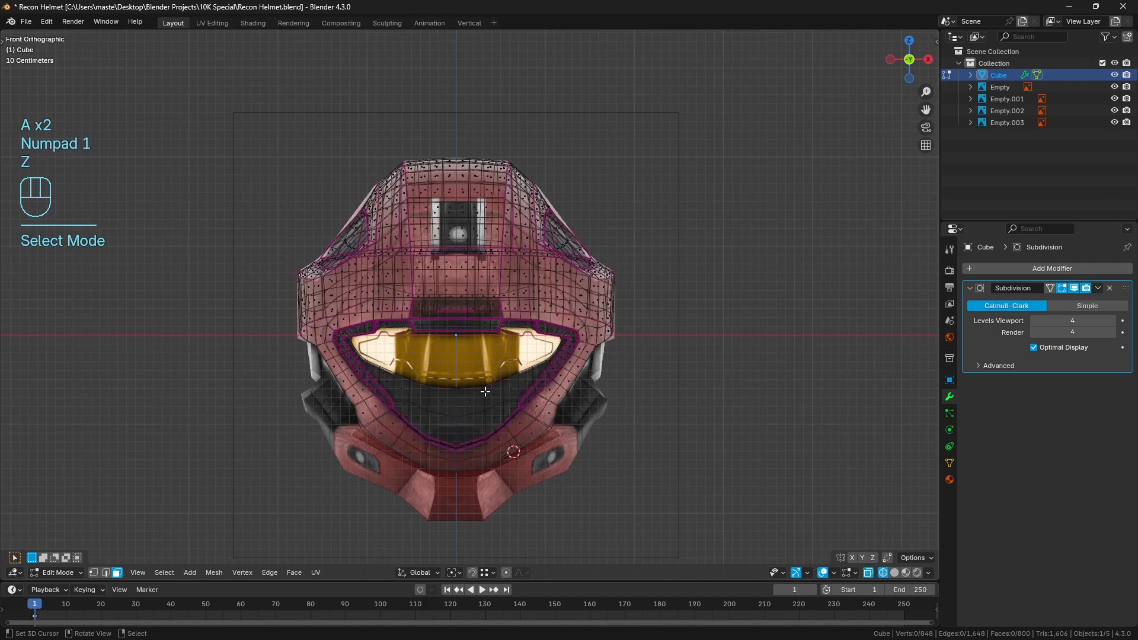
{"action": "mouse_move", "coordinate": [254, 96]}
{"action": "left_mouse_down"}
{"action": "mouse_move", "coordinate": [395, 500]}
{"action": "mouse_move", "coordinate": [457, 571]}
{"action": "left_mouse_up"}
{"action": "key", "text": "z"}
{"action": "key", "text": "x"}
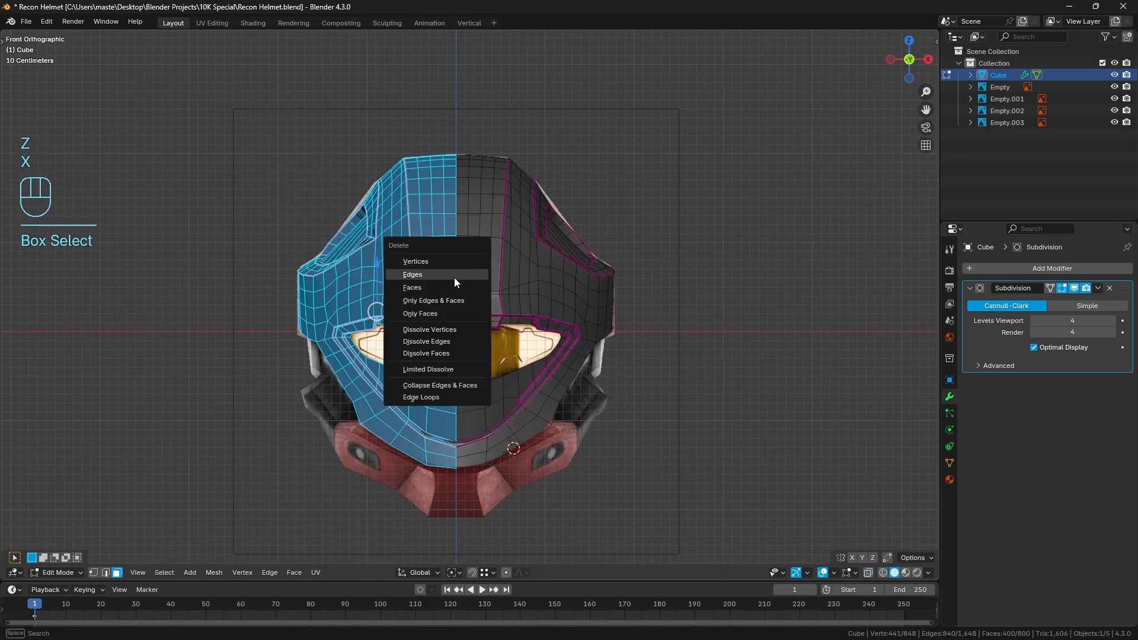
{"action": "left_click", "coordinate": [453, 278]}
Add a Mirror modifier on the X axis, place it above Subdivision and enable Clipping
{"action": "key", "text": "Tab"}
{"action": "left_click", "coordinate": [1008, 268]}
{"action": "left_click", "coordinate": [1008, 268]}
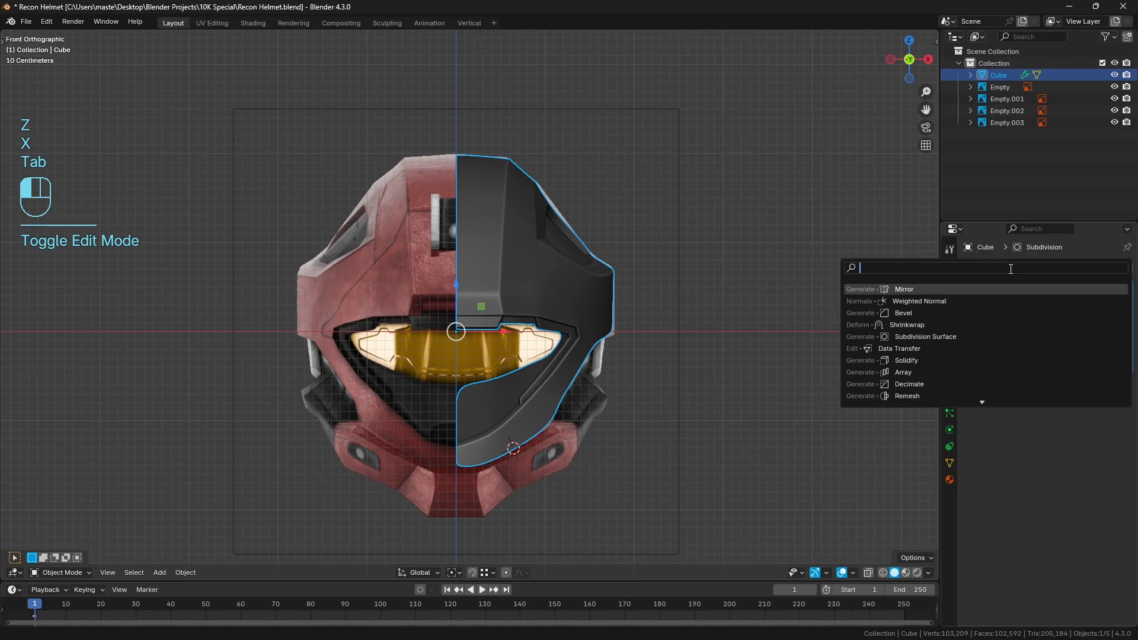
{"action": "type", "text": "mir"}
{"action": "key", "text": "Return"}
{"action": "left_click_drag", "start_coordinate": [1127, 383], "coordinate": [1123, 280]}
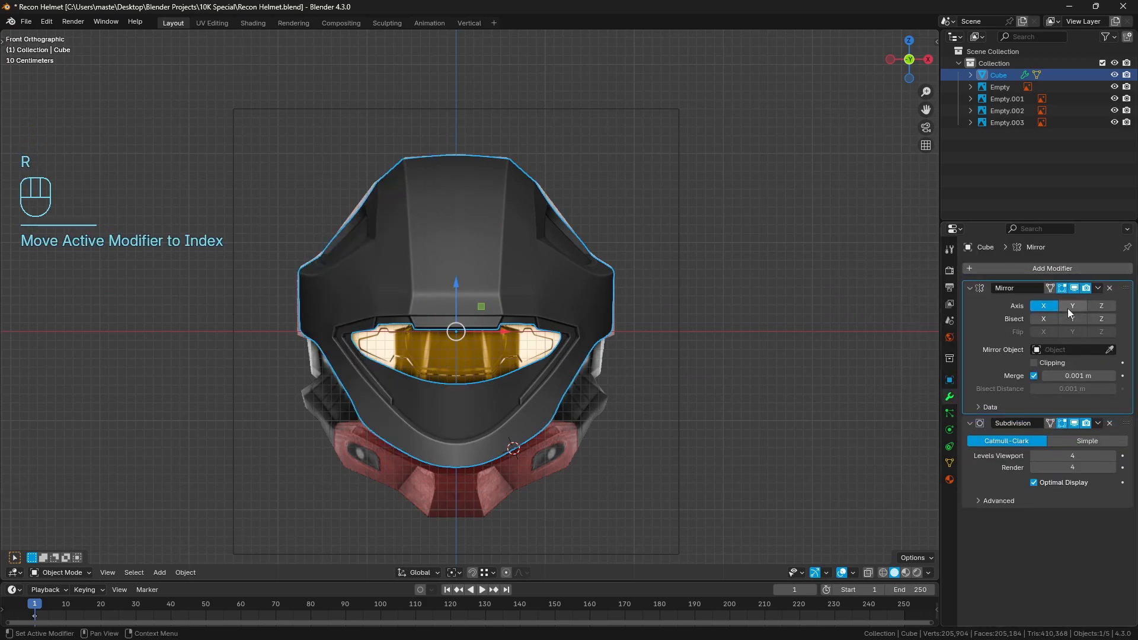
{"action": "left_click", "coordinate": [1034, 363]}
Return the helmet to mesh editing with nothing selected
{"action": "middle_click_drag", "start_coordinate": [639, 314], "coordinate": [536, 281]}
{"action": "key", "text": "Tab"}
{"action": "key", "text": "a"}
{"action": "key", "text": "a"}
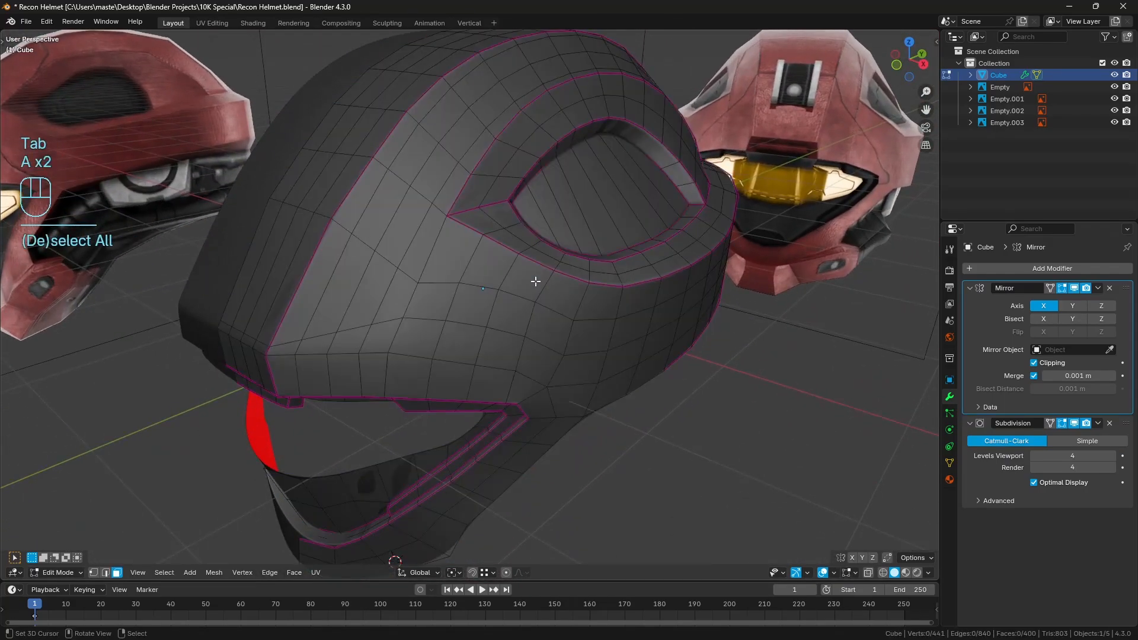
Compare the helmet's chin rim with the front reference image using see-through shading, ending in solid shading
{"action": "key", "text": "KP_1"}
{"action": "scroll", "coordinate": [474, 308], "scroll_direction": "up", "scroll_amount": 6}
{"action": "key", "text": "alt+z"}
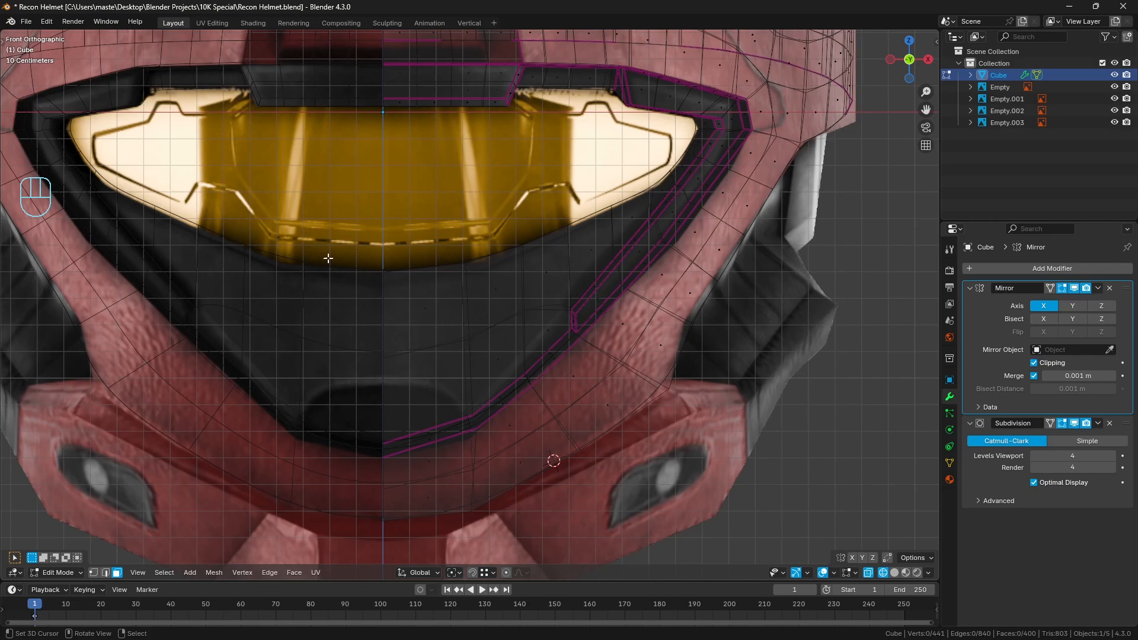
{"action": "middle_click_drag", "start_coordinate": [459, 379], "coordinate": [446, 335], "text": "shift"}
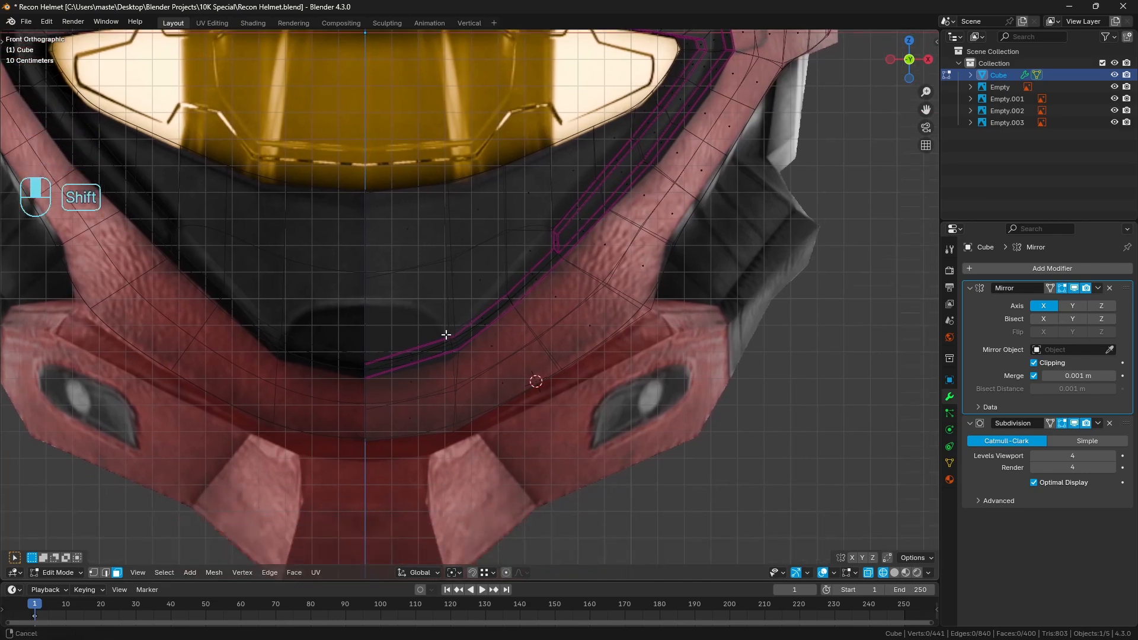
{"action": "scroll", "coordinate": [336, 333], "scroll_direction": "up", "scroll_amount": 2}
{"action": "middle_click_drag", "start_coordinate": [335, 332], "coordinate": [370, 324], "text": "shift"}
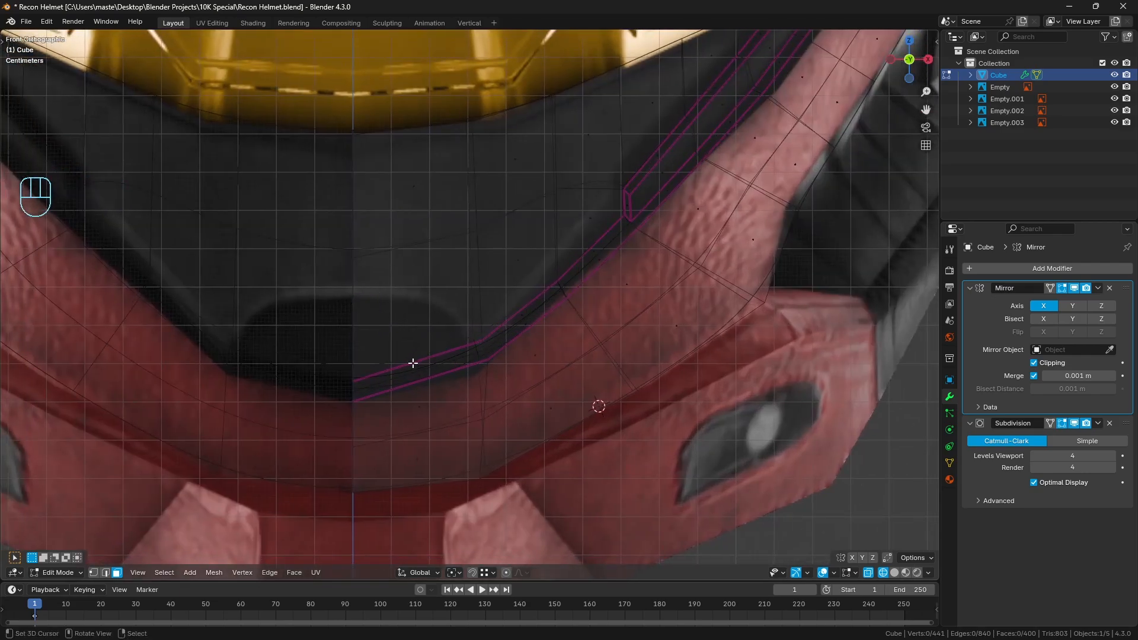
{"action": "middle_click_drag", "start_coordinate": [532, 363], "coordinate": [505, 337], "text": "shift"}
{"action": "scroll", "coordinate": [503, 335], "scroll_direction": "up", "scroll_amount": 1}
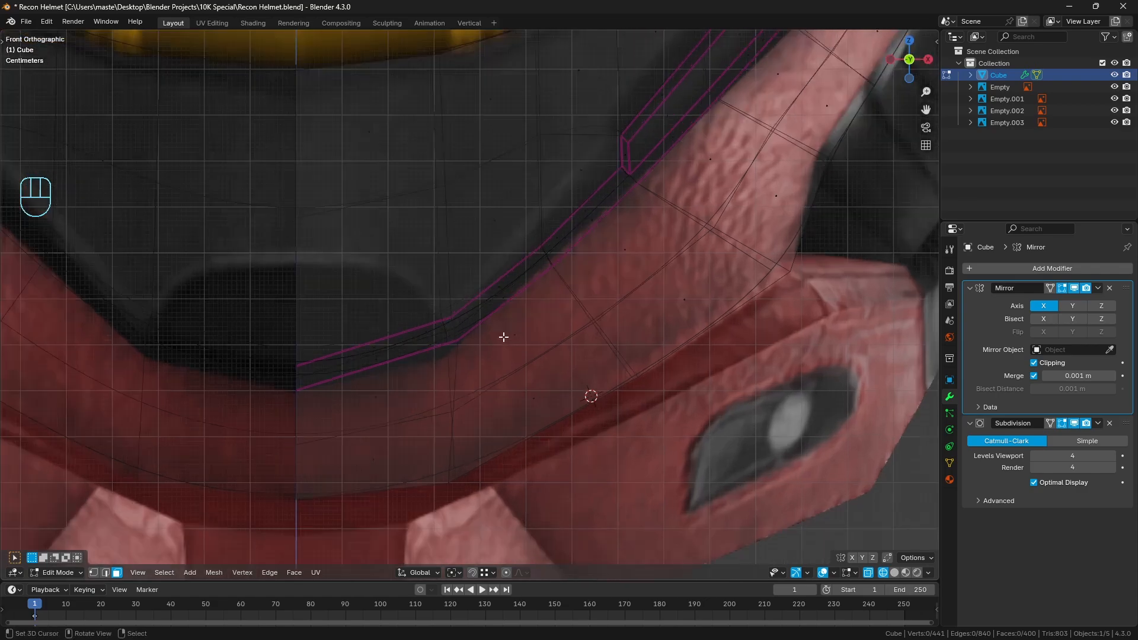
{"action": "key", "text": "z"}
{"action": "scroll", "coordinate": [625, 330], "scroll_direction": "down", "scroll_amount": 2}
{"action": "middle_click_drag", "start_coordinate": [613, 336], "coordinate": [630, 348], "text": "shift"}
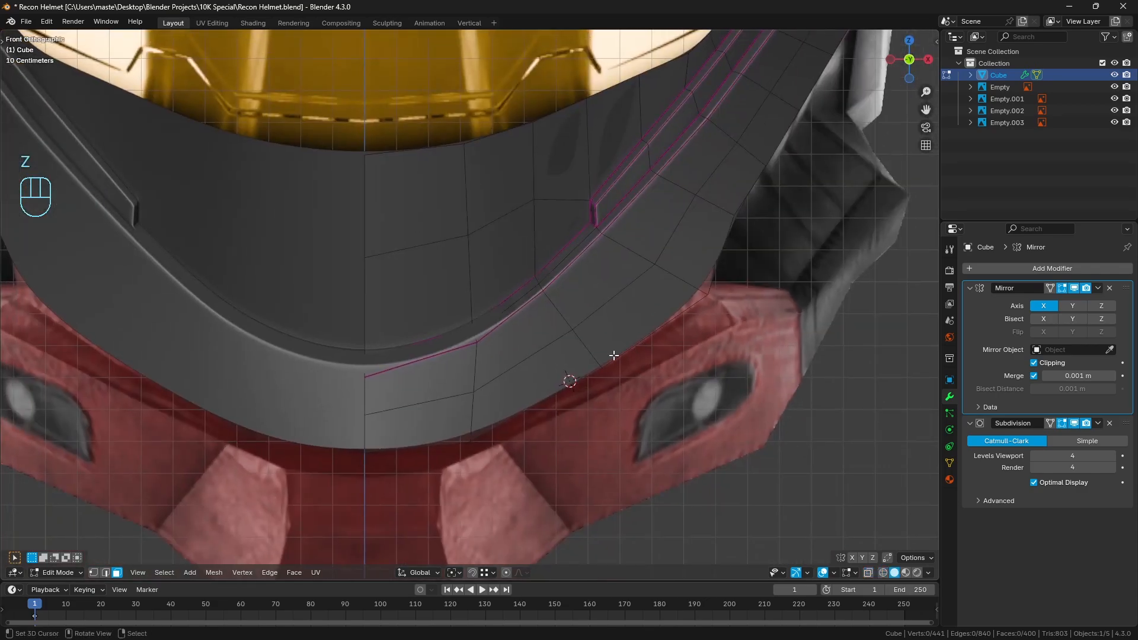
Add three loop cuts across the chin guard, spaced between the centre line and the end of the side crease
{"action": "key", "text": "ctrl+r"}
{"action": "double_click", "coordinate": [466, 347]}
{"action": "key", "text": "ctrl+r"}
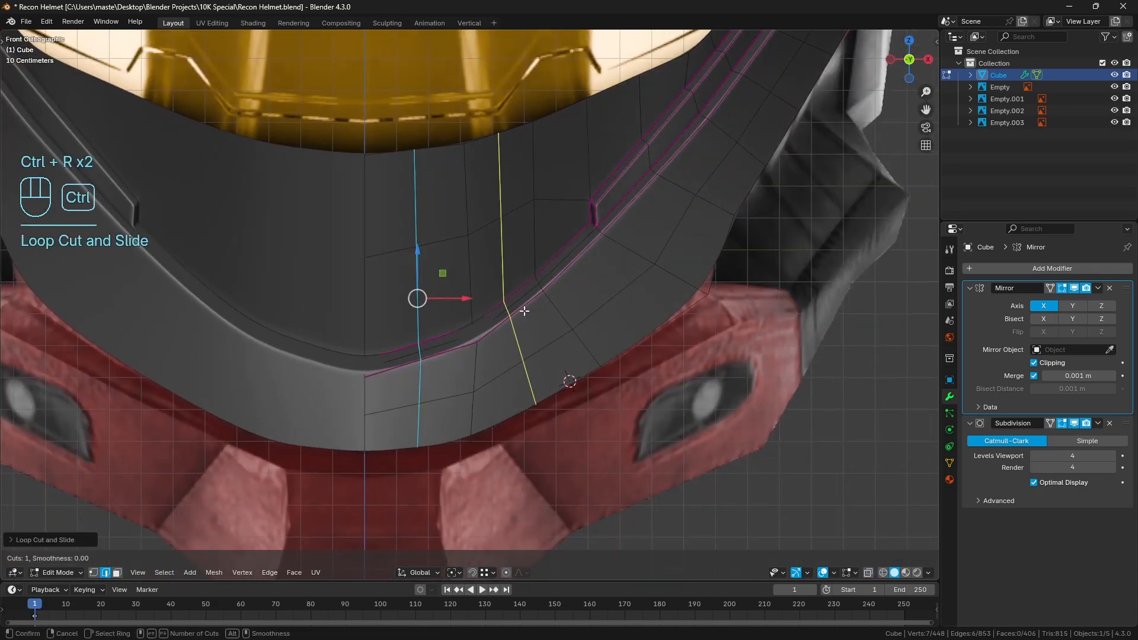
{"action": "double_click", "coordinate": [524, 311]}
{"action": "key", "text": "ctrl+r"}
{"action": "double_click", "coordinate": [575, 262]}
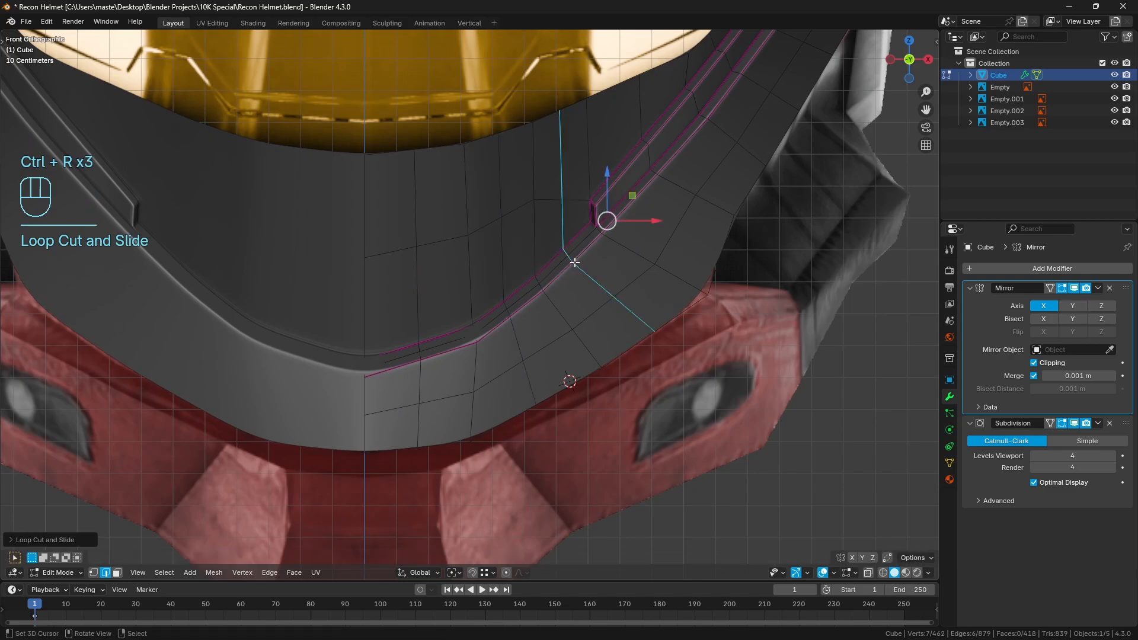
Turn off the Subdivision preview and select edge paths along the chin guard's upper rim and the row below it
{"action": "left_click", "coordinate": [1074, 423]}
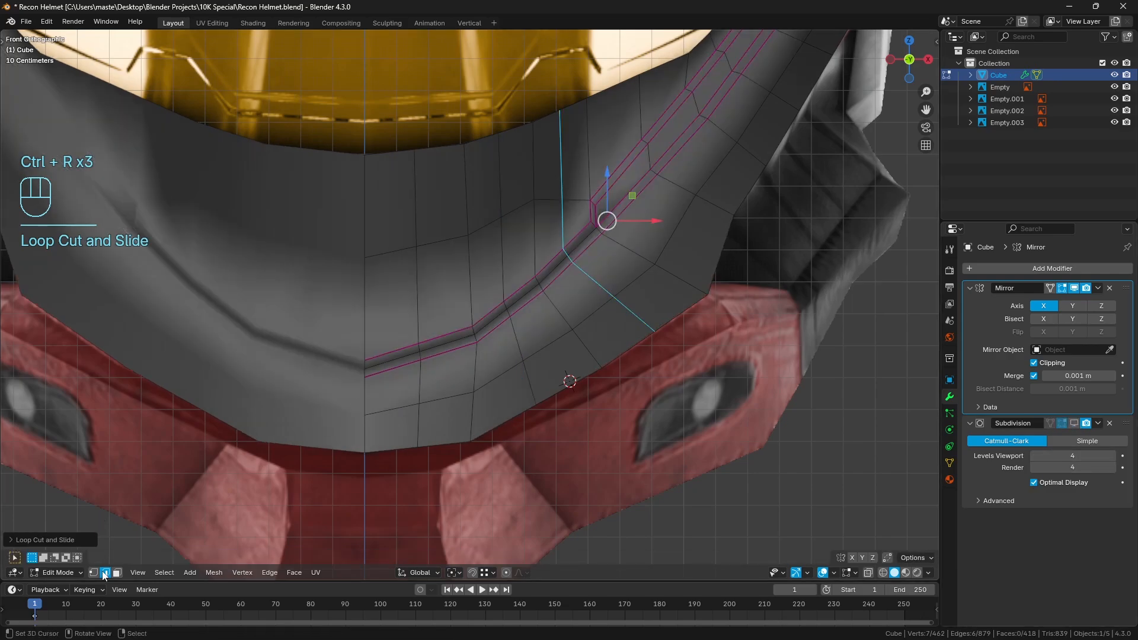
{"action": "middle_click_drag", "start_coordinate": [386, 181], "coordinate": [389, 206], "text": "shift"}
{"action": "left_click", "coordinate": [389, 177]}
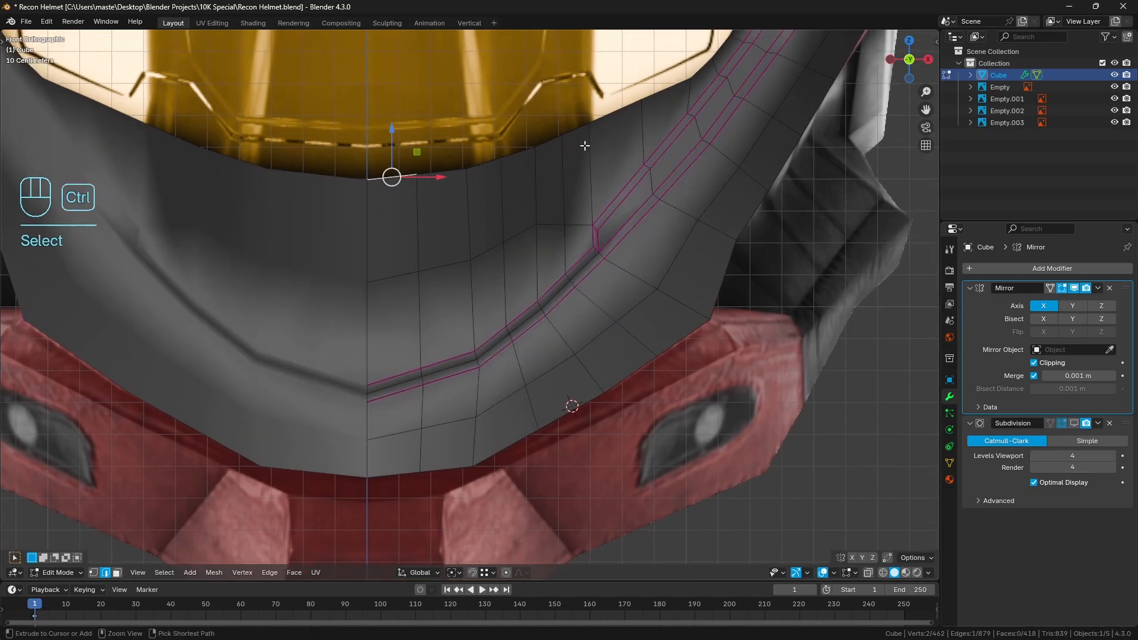
{"action": "left_click", "coordinate": [580, 135], "text": "ctrl"}
{"action": "left_click", "coordinate": [393, 276], "text": "ctrl"}
{"action": "left_click", "coordinate": [584, 224], "text": "ctrl"}
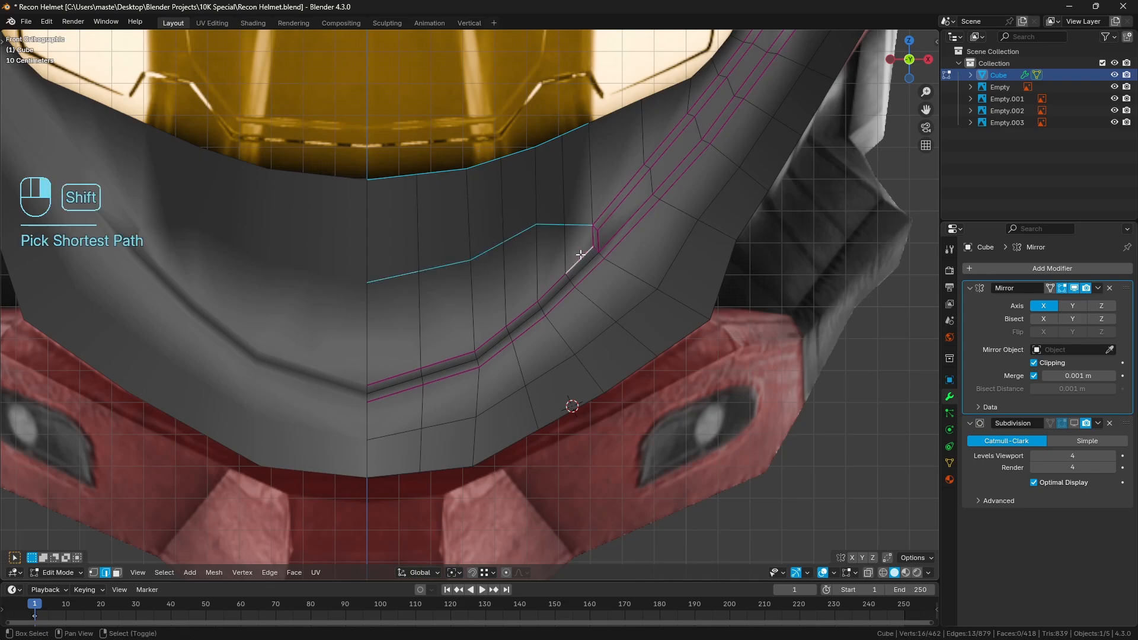
Add the edge paths along both sides of the chin crease and the row beneath it to the selection
{"action": "left_click", "coordinate": [386, 374], "text": "ctrl"}
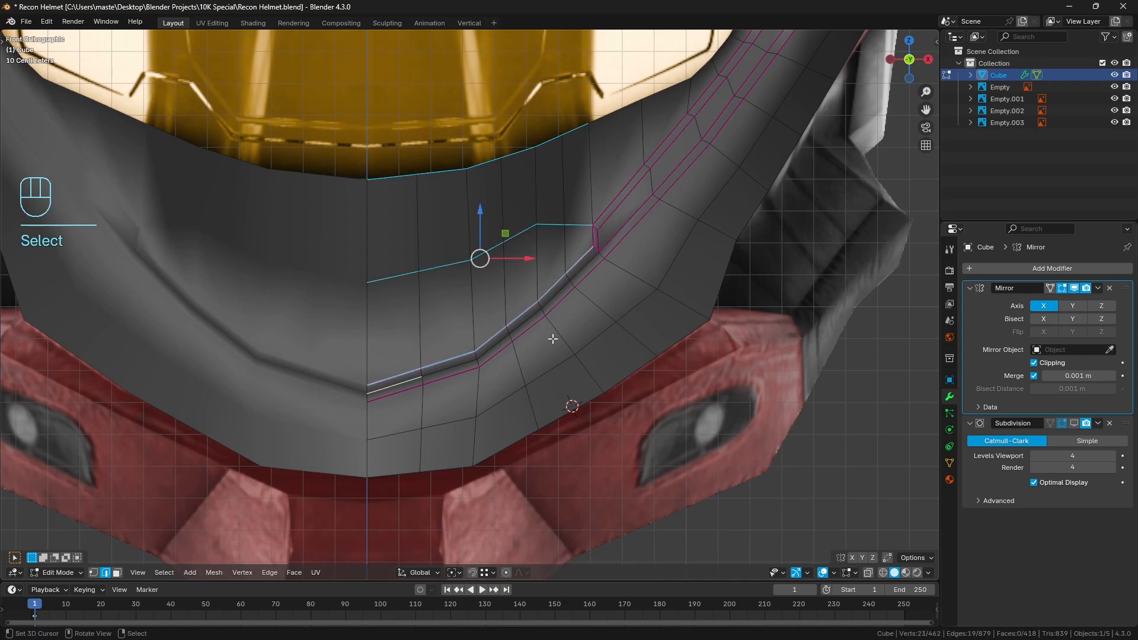
{"action": "right_click", "coordinate": [584, 268], "text": "ctrl"}
{"action": "right_click", "coordinate": [585, 277], "text": "shift"}
{"action": "right_click", "coordinate": [386, 395], "text": "ctrl"}
{"action": "right_click", "coordinate": [388, 422], "text": "shift"}
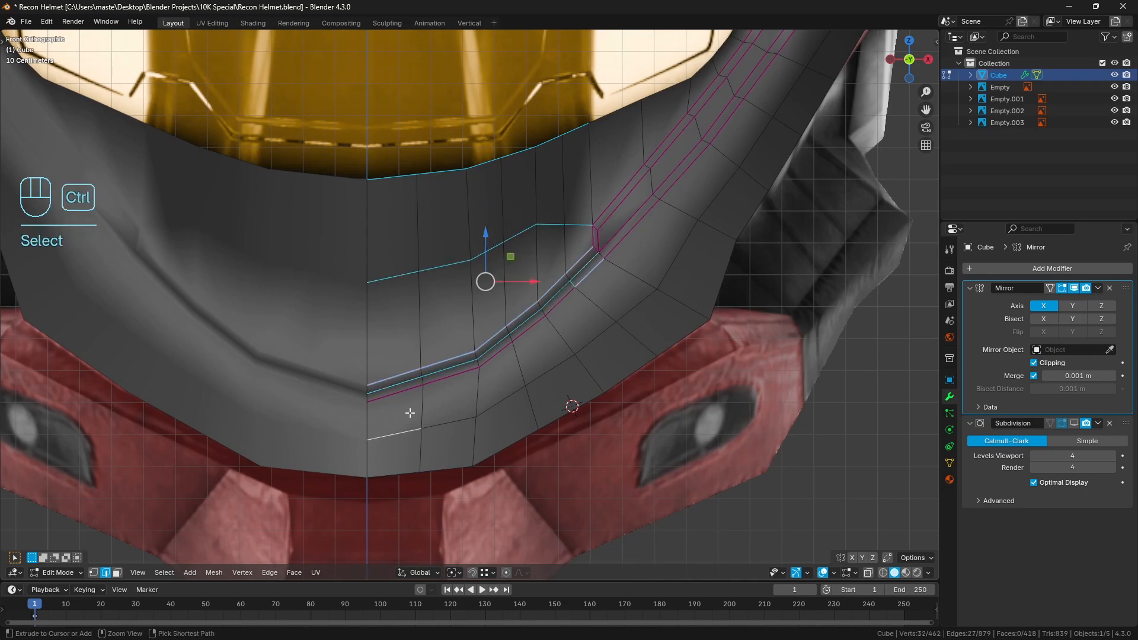
{"action": "key", "text": "ctrl+z"}
{"action": "key", "text": "ctrl+z"}
{"action": "right_click", "coordinate": [399, 394], "text": "ctrl"}
{"action": "right_click", "coordinate": [396, 426], "text": "shift"}
{"action": "right_click", "coordinate": [645, 313], "text": "ctrl"}
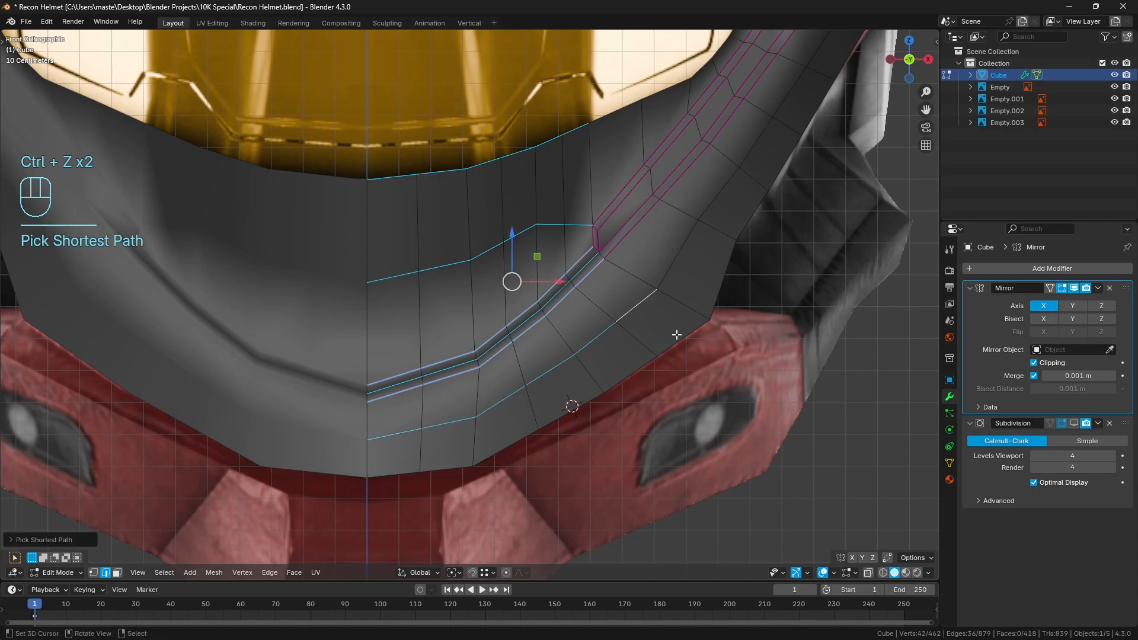
Add the chin's bottom rim path to the selection, distribute the paths' vertices evenly with Space, and clear the selection
{"action": "right_click", "coordinate": [400, 474], "text": "ctrl"}
{"action": "key", "text": "q"}
{"action": "left_click", "coordinate": [626, 405]}
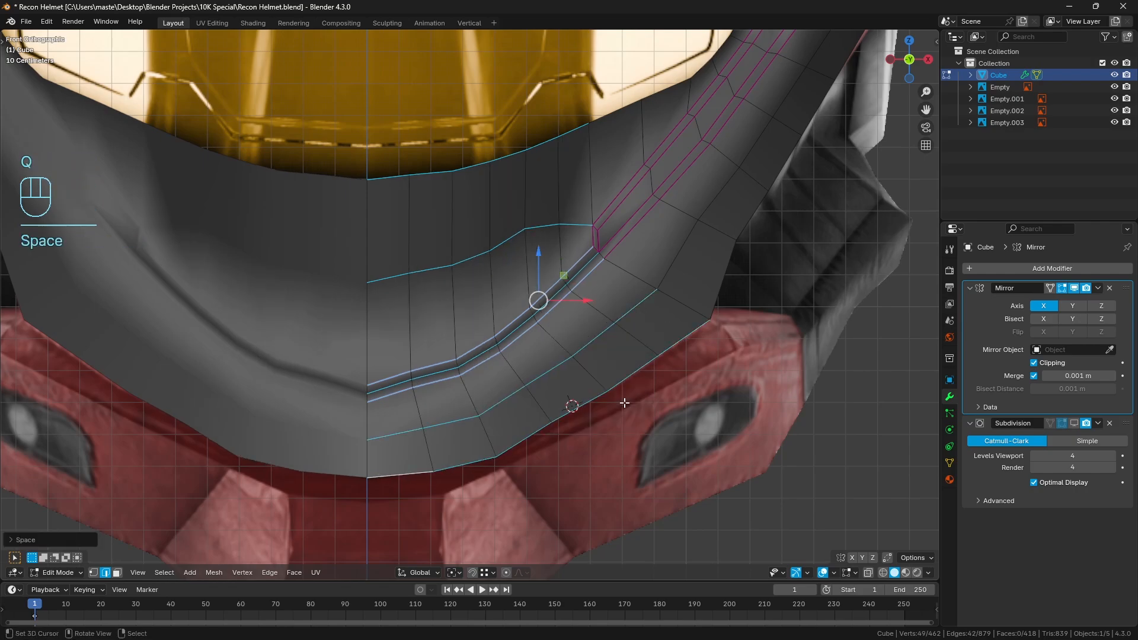
{"action": "key", "text": "q"}
{"action": "left_click", "coordinate": [617, 412]}
{"action": "key", "text": "a"}
{"action": "key", "text": "a"}
In wireframe shading, edge-slide the short edge crossing the chin crease toward the corner of the reference's dark opening
{"action": "scroll", "coordinate": [616, 413], "scroll_direction": "down", "scroll_amount": 4}
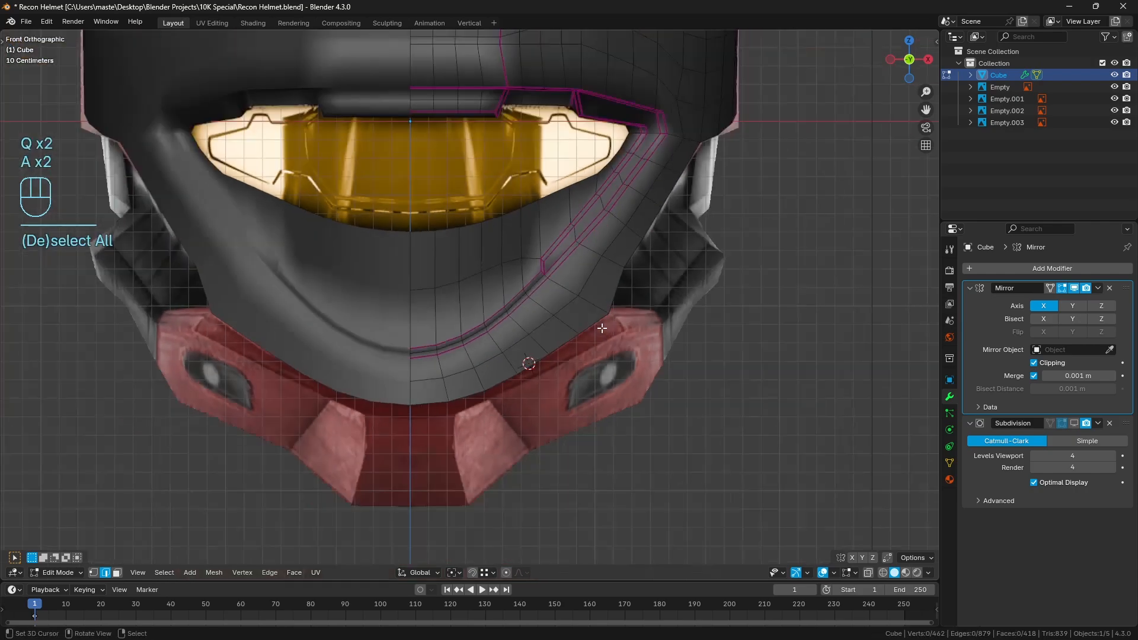
{"action": "scroll", "coordinate": [609, 345], "scroll_direction": "up", "scroll_amount": 2}
{"action": "scroll", "coordinate": [609, 345], "scroll_direction": "up", "scroll_amount": 5}
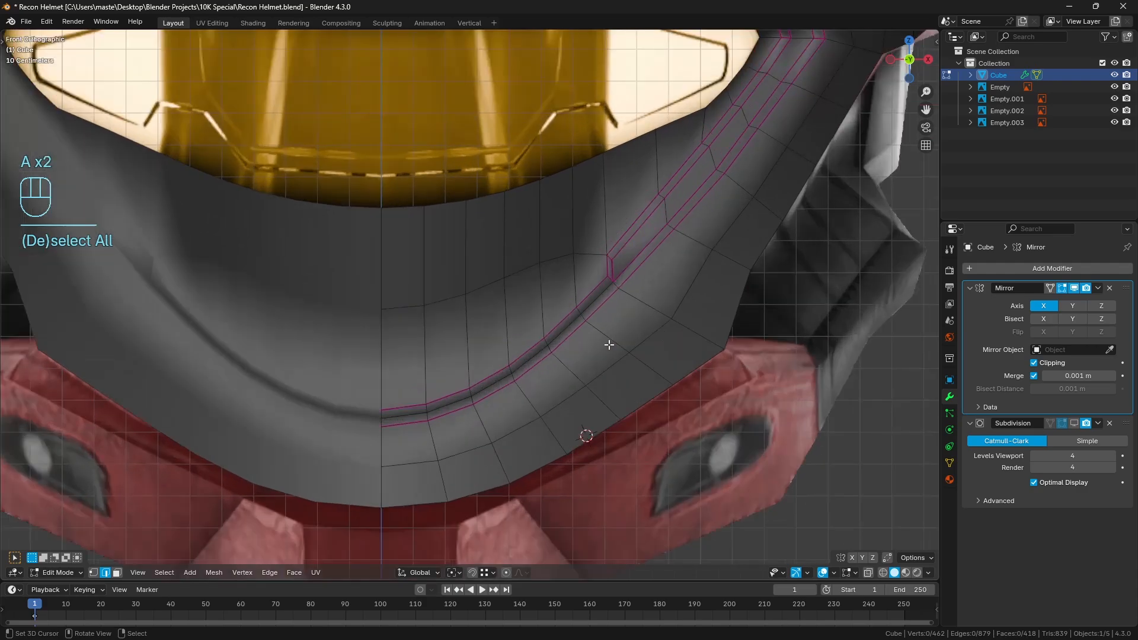
{"action": "key", "text": "z"}
{"action": "left_click", "coordinate": [595, 334]}
{"action": "middle_click_drag", "start_coordinate": [629, 348], "coordinate": [617, 340], "text": "shift"}
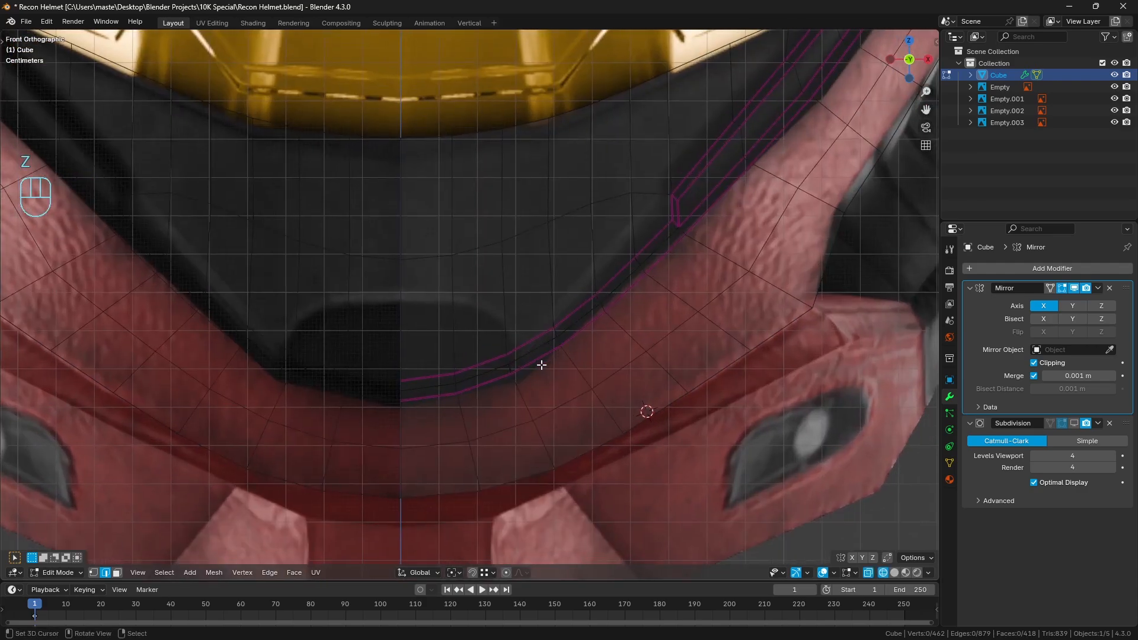
{"action": "left_click", "coordinate": [511, 354]}
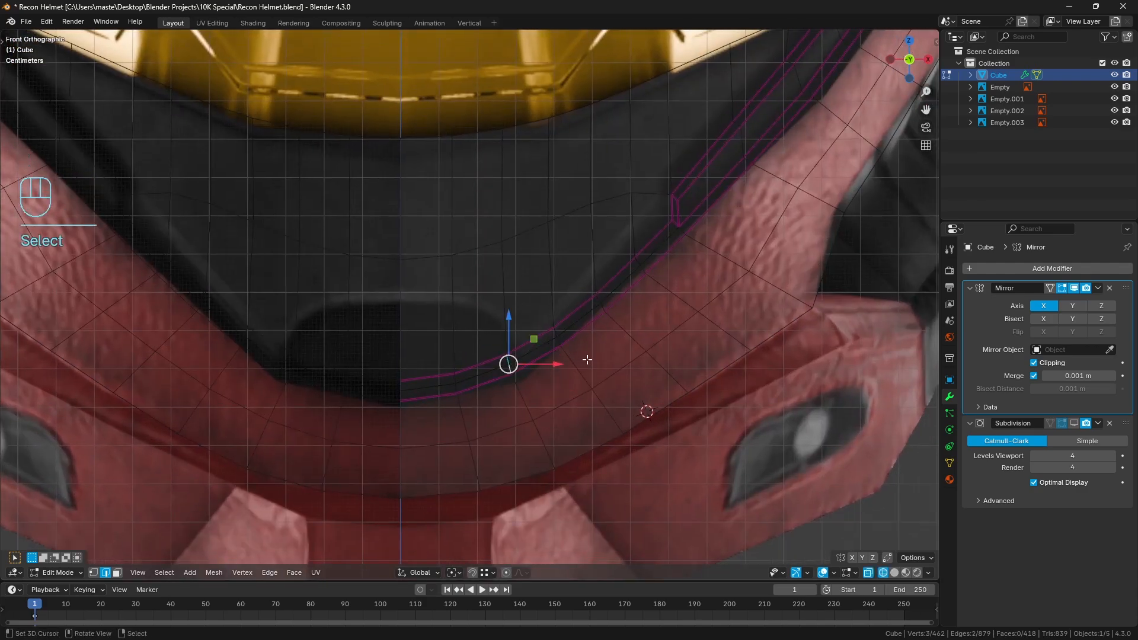
{"action": "key", "text": "g"}
{"action": "key", "text": "g"}
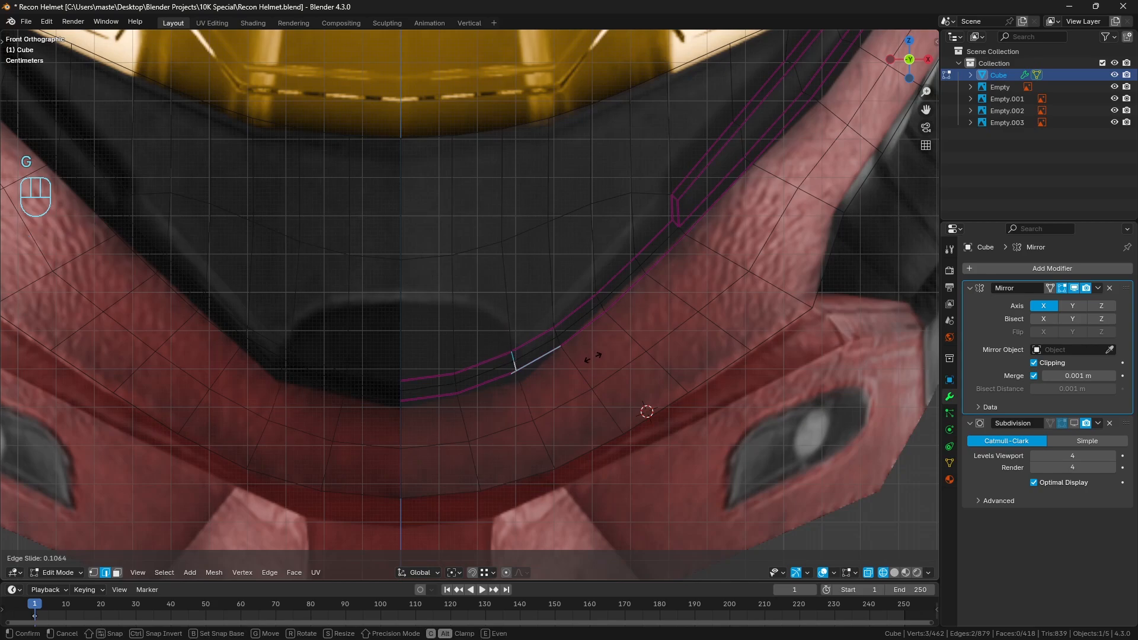
{"action": "left_click", "coordinate": [594, 356]}
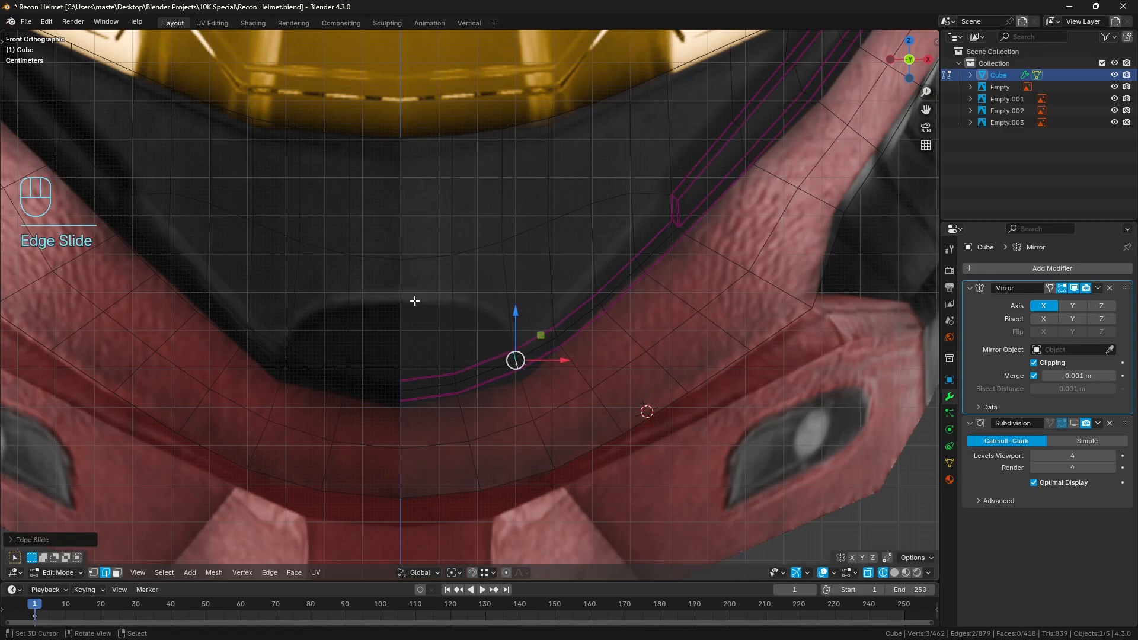
Knife-cut an edge from the crease's upper line at the opening's corner to the centre line at the opening's top
{"action": "key", "text": "a"}
{"action": "key", "text": "a"}
{"action": "key", "text": "k"}
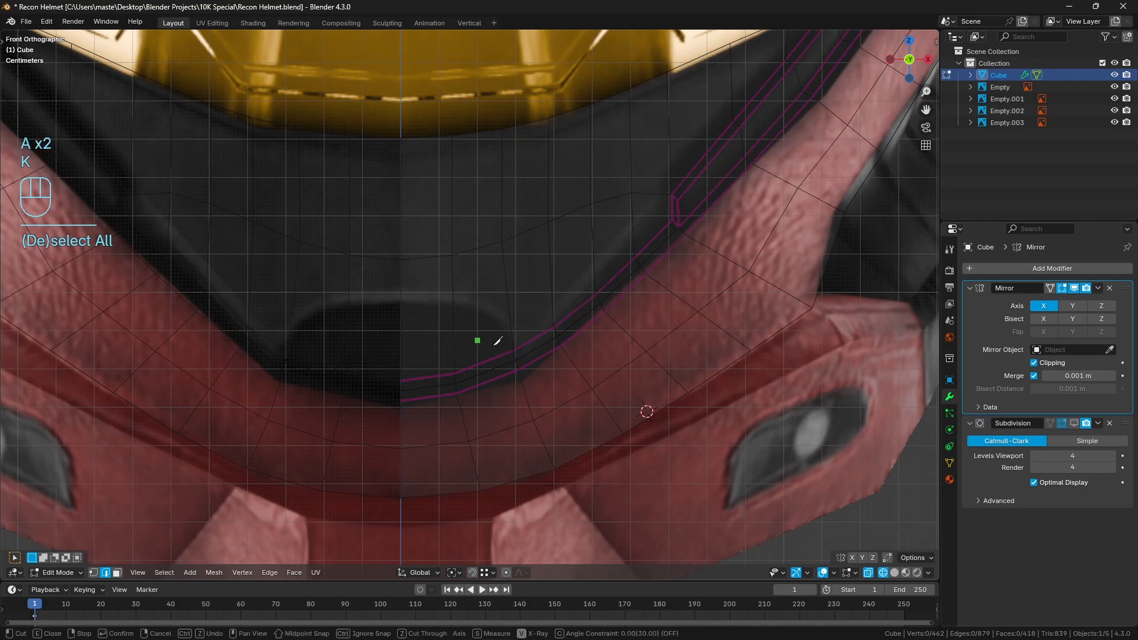
{"action": "left_click", "coordinate": [519, 345]}
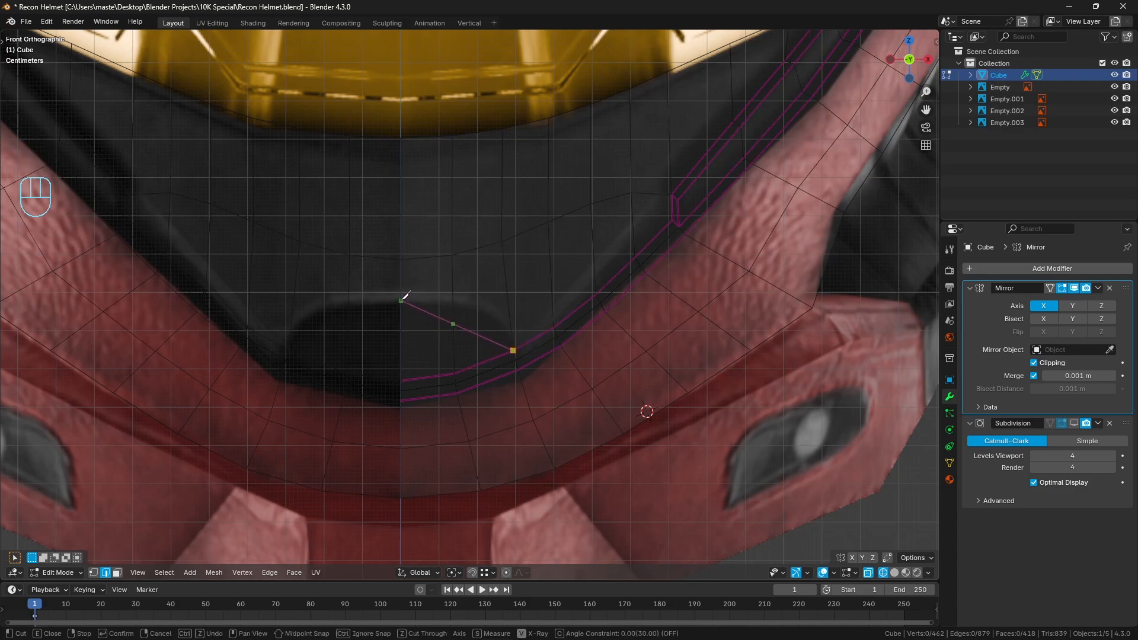
{"action": "left_click", "coordinate": [401, 302]}
{"action": "key", "text": "Return"}
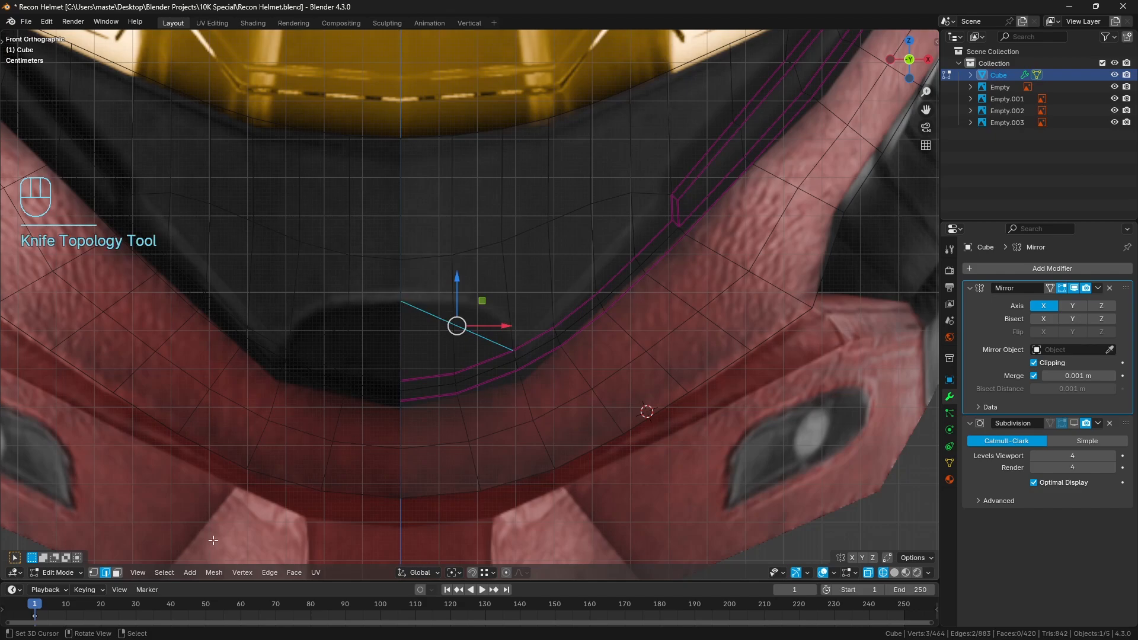
Vertex-slide the middle vertex of the new cut up and outward to the upper corner of the reference opening
{"action": "left_click", "coordinate": [93, 572]}
{"action": "left_click", "coordinate": [494, 331]}
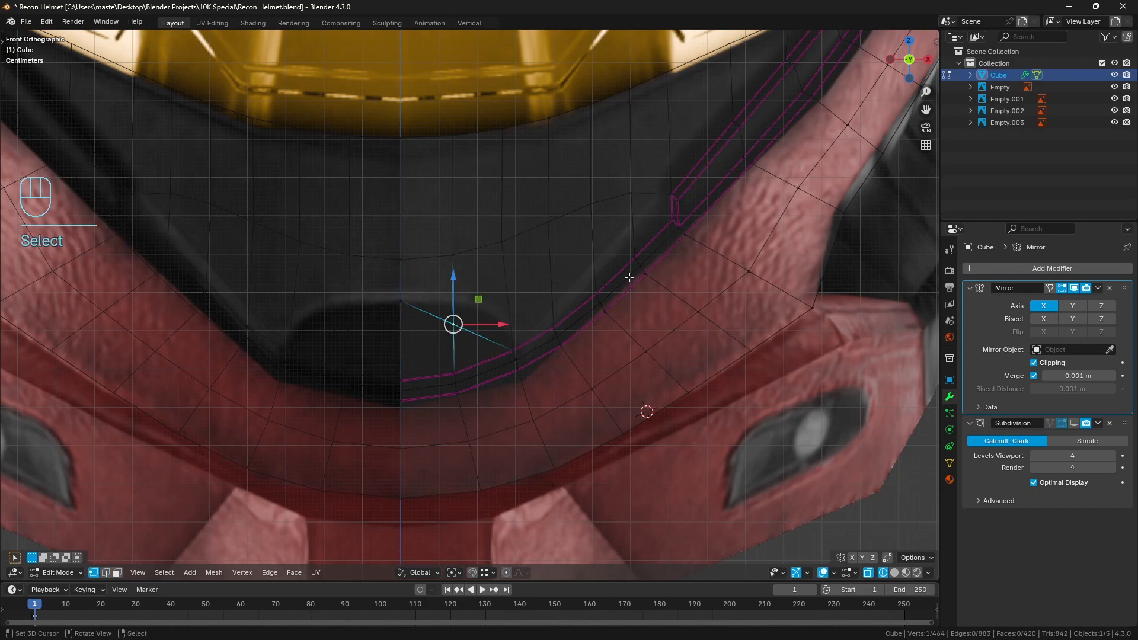
{"action": "key", "text": "g"}
{"action": "key", "text": "g"}
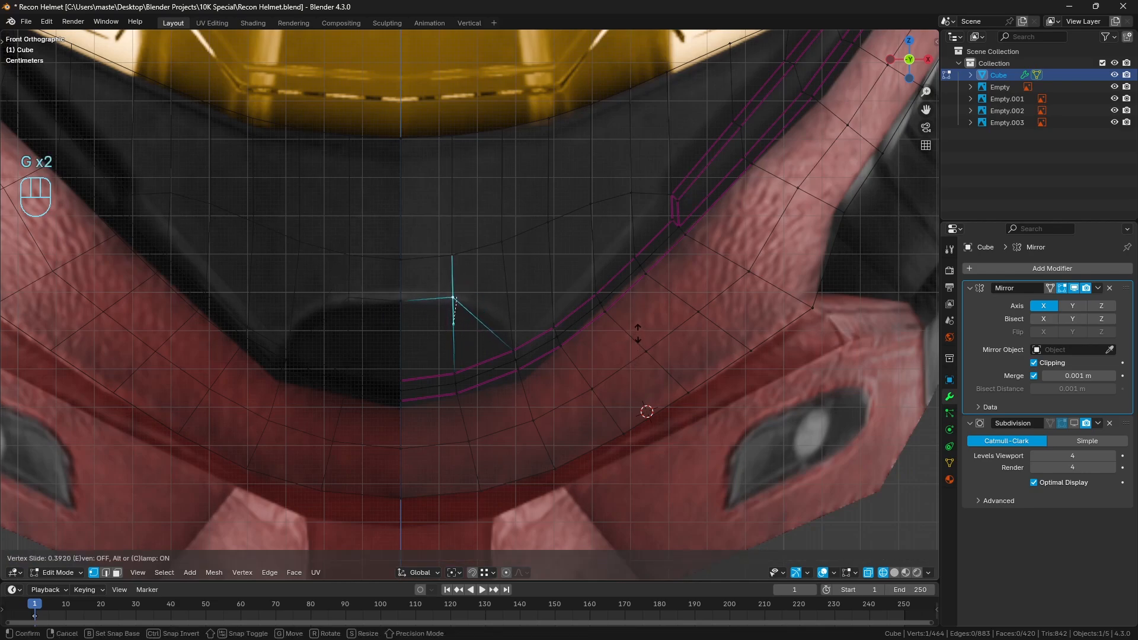
{"action": "left_click", "coordinate": [569, 310]}
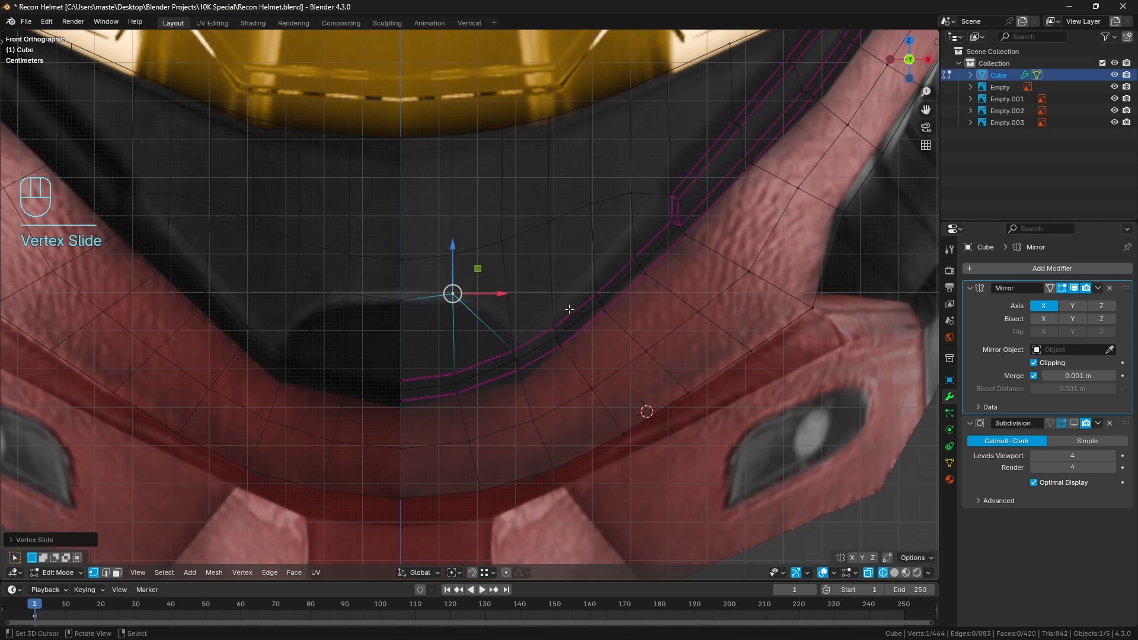
{"action": "key", "text": "g"}
{"action": "key", "text": "g"}
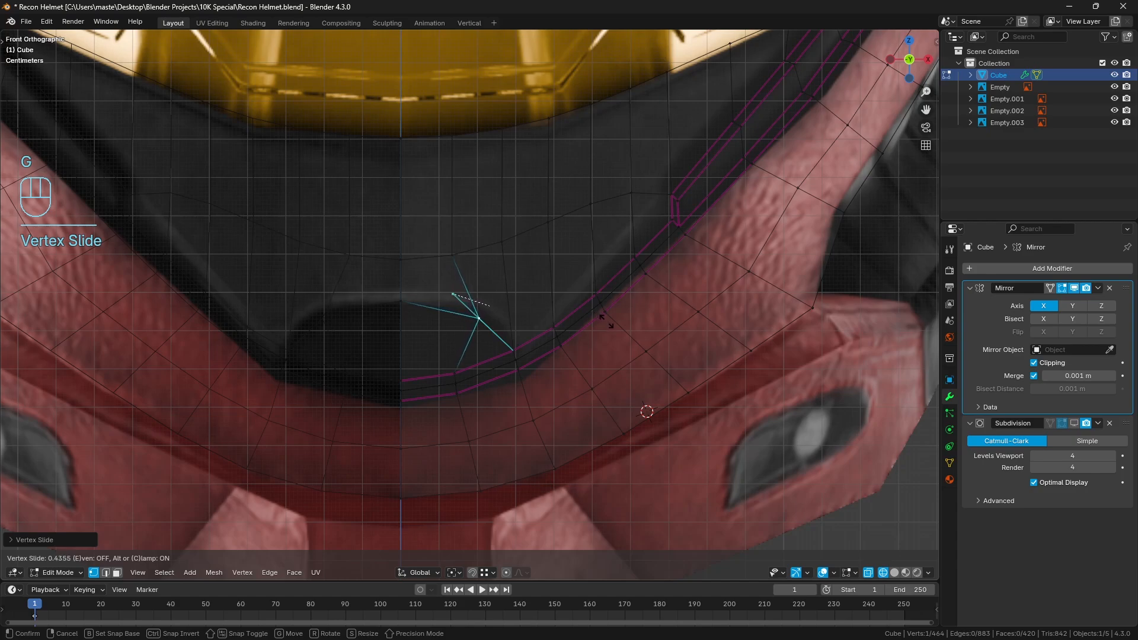
{"action": "left_click", "coordinate": [605, 320]}
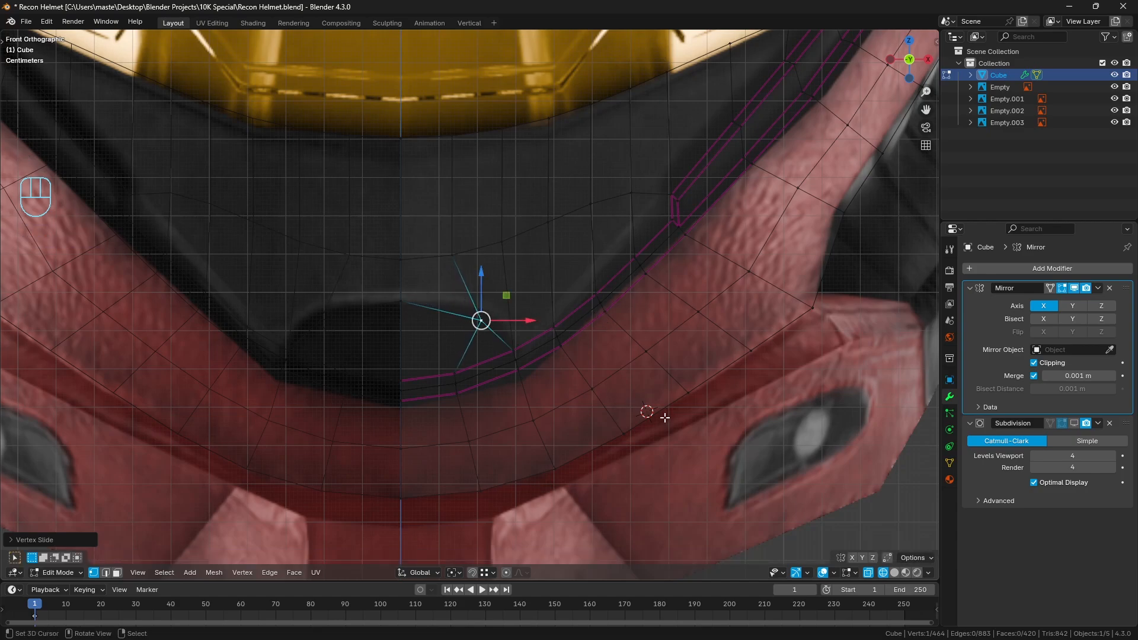
{"action": "key", "text": "g"}
{"action": "key", "text": "g"}
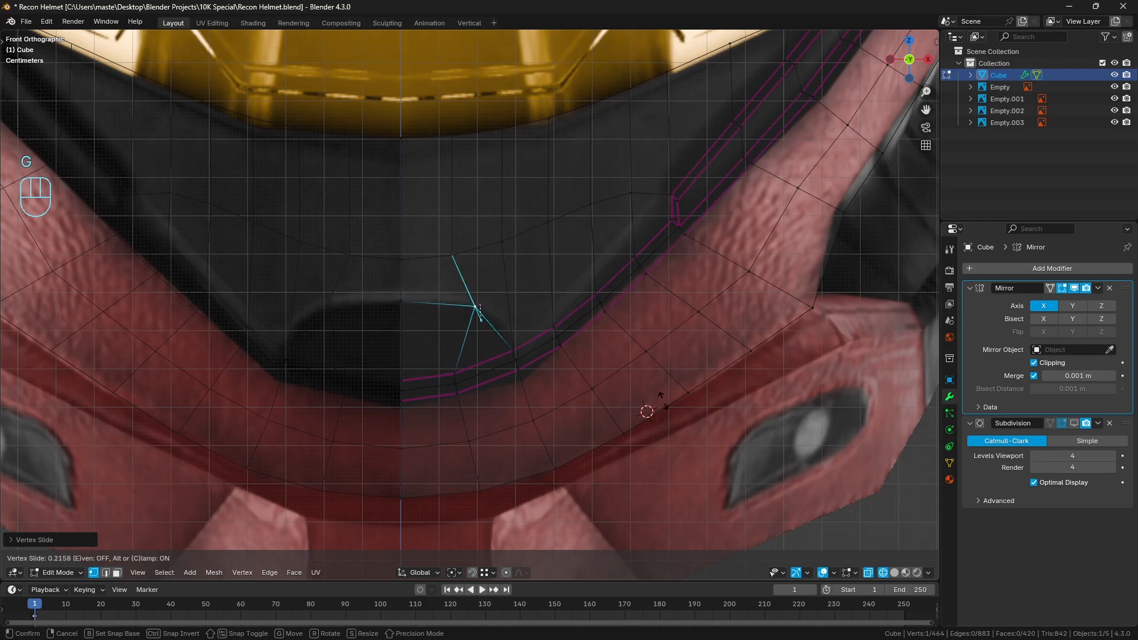
{"action": "left_click", "coordinate": [673, 385]}
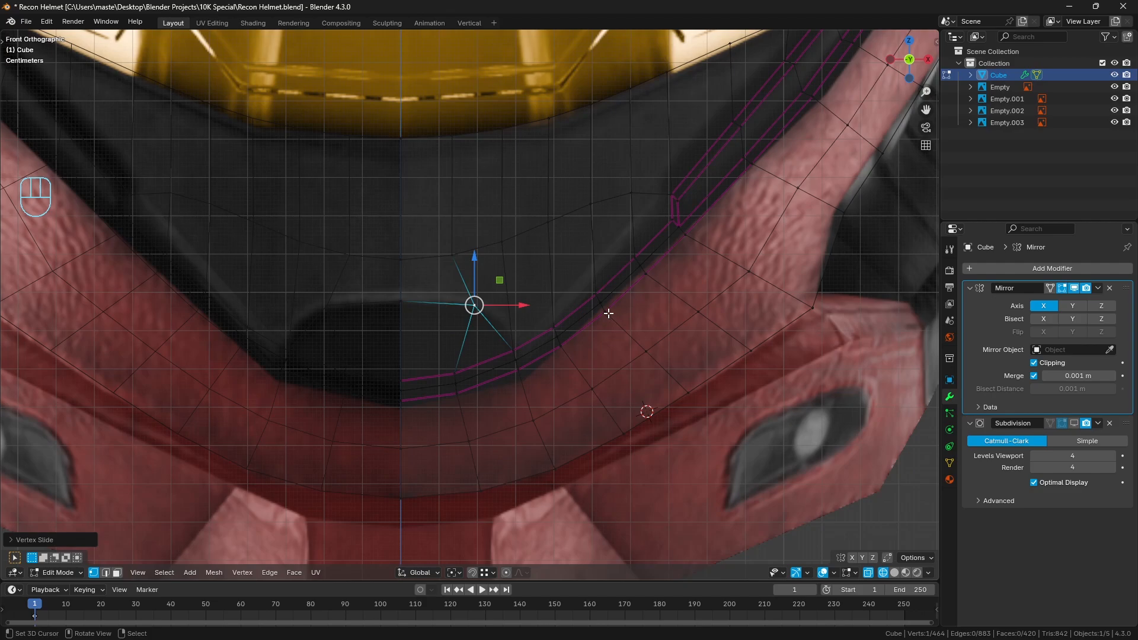
Inspect the new chin cut from an angled view in solid shading, then return to the front wireframe view
{"action": "key", "text": "z"}
{"action": "middle_click_drag", "start_coordinate": [633, 263], "coordinate": [579, 277]}
{"action": "scroll", "coordinate": [578, 277], "scroll_direction": "down", "scroll_amount": 5}
{"action": "key", "text": "KP_Decimal"}
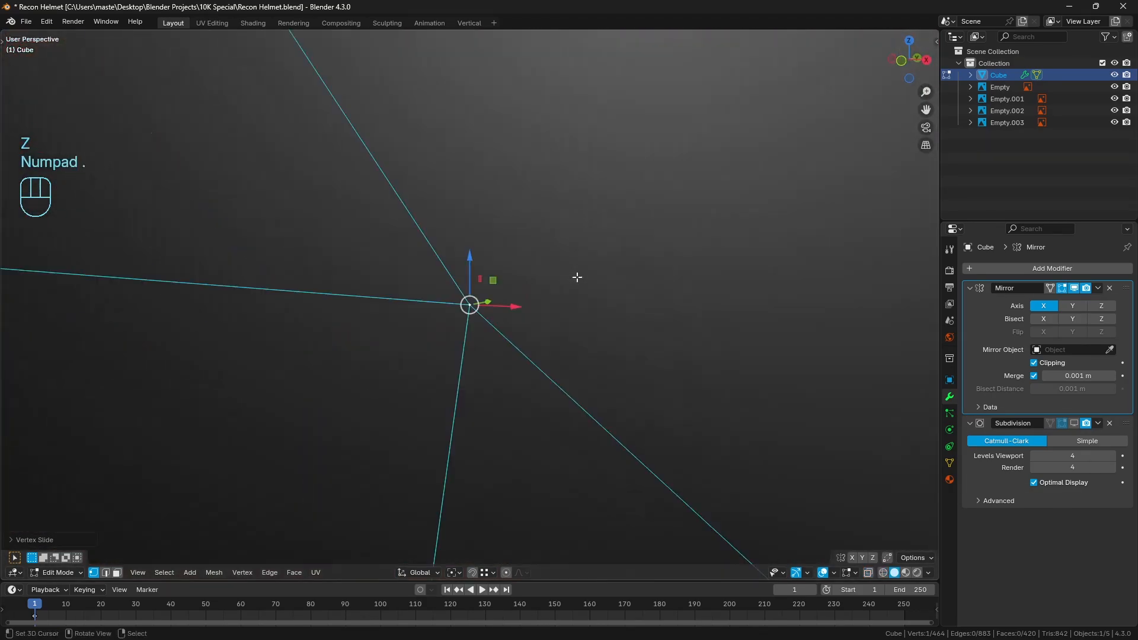
{"action": "scroll", "coordinate": [554, 327], "scroll_direction": "down", "scroll_amount": 8}
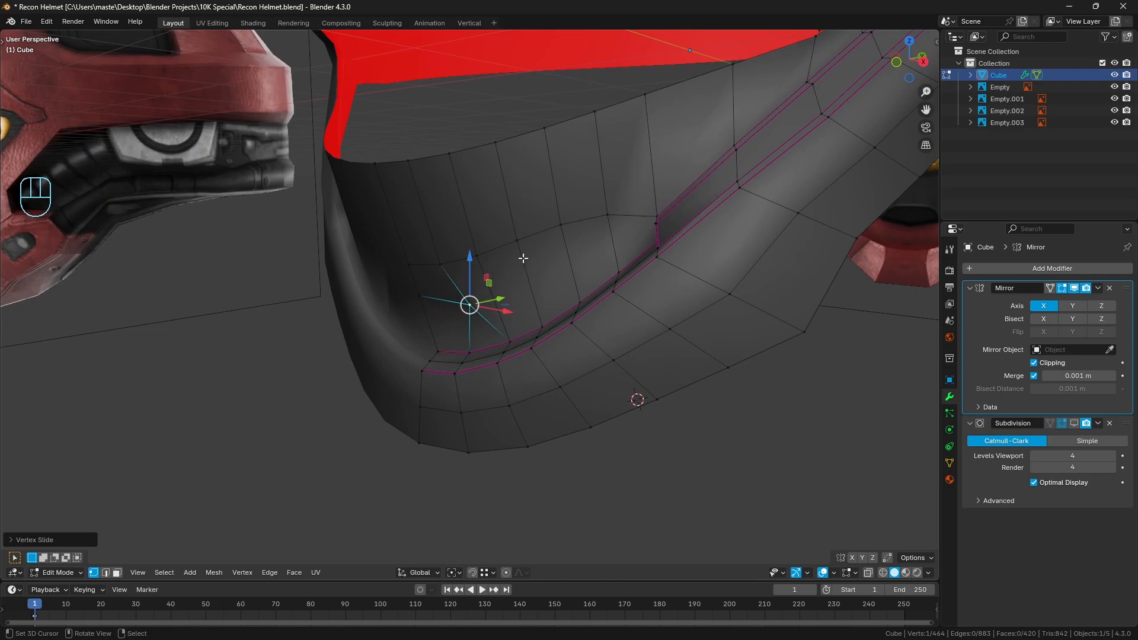
{"action": "middle_click_drag", "start_coordinate": [522, 258], "coordinate": [561, 276]}
{"action": "key", "text": "KP_1"}
{"action": "scroll", "coordinate": [549, 310], "scroll_direction": "up", "scroll_amount": 2}
{"action": "key", "text": "z"}
{"action": "middle_click_drag", "start_coordinate": [504, 304], "coordinate": [499, 274], "text": "shift"}
{"action": "scroll", "coordinate": [501, 282], "scroll_direction": "up", "scroll_amount": 2}
{"action": "scroll", "coordinate": [529, 283], "scroll_direction": "down", "scroll_amount": 2}
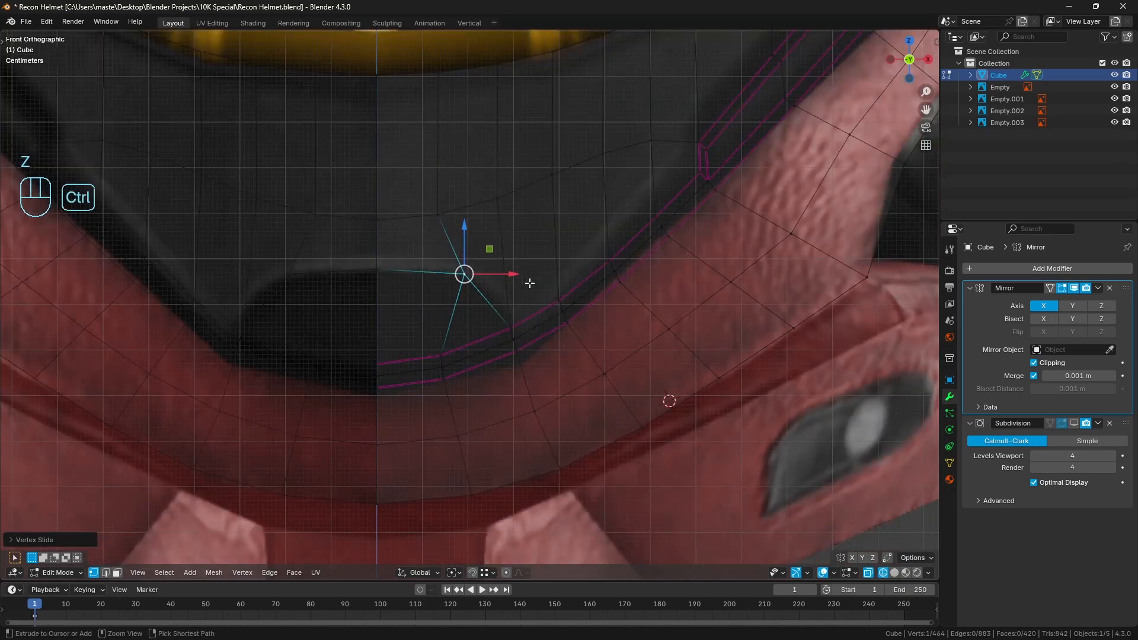
{"action": "key", "text": "ctrl+shift+b"}
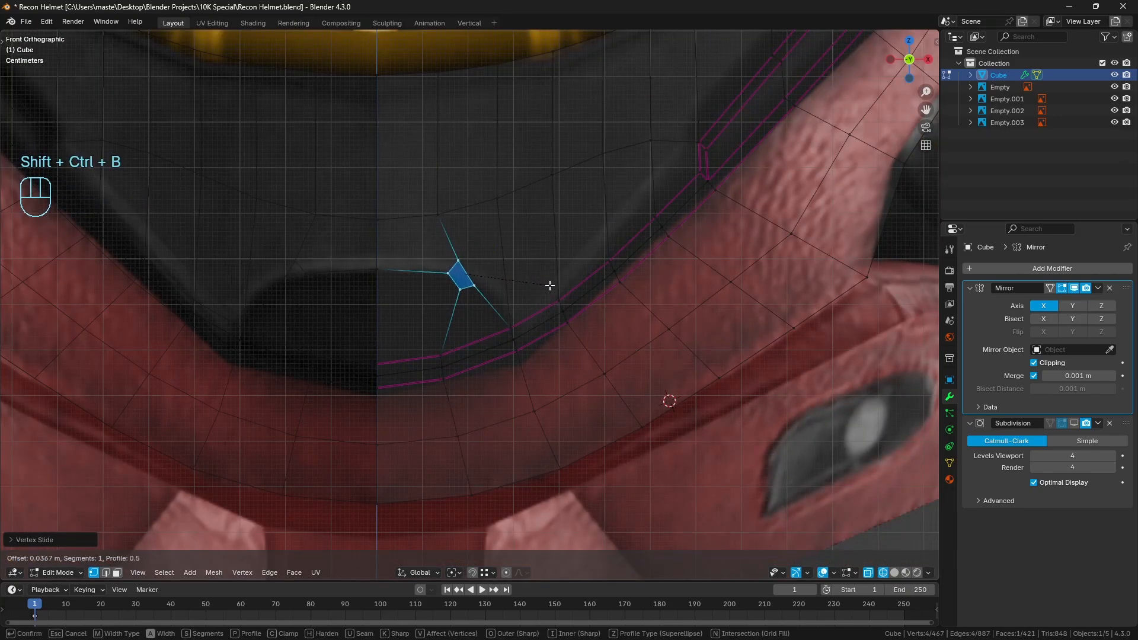
{"action": "right_click", "coordinate": [556, 287]}
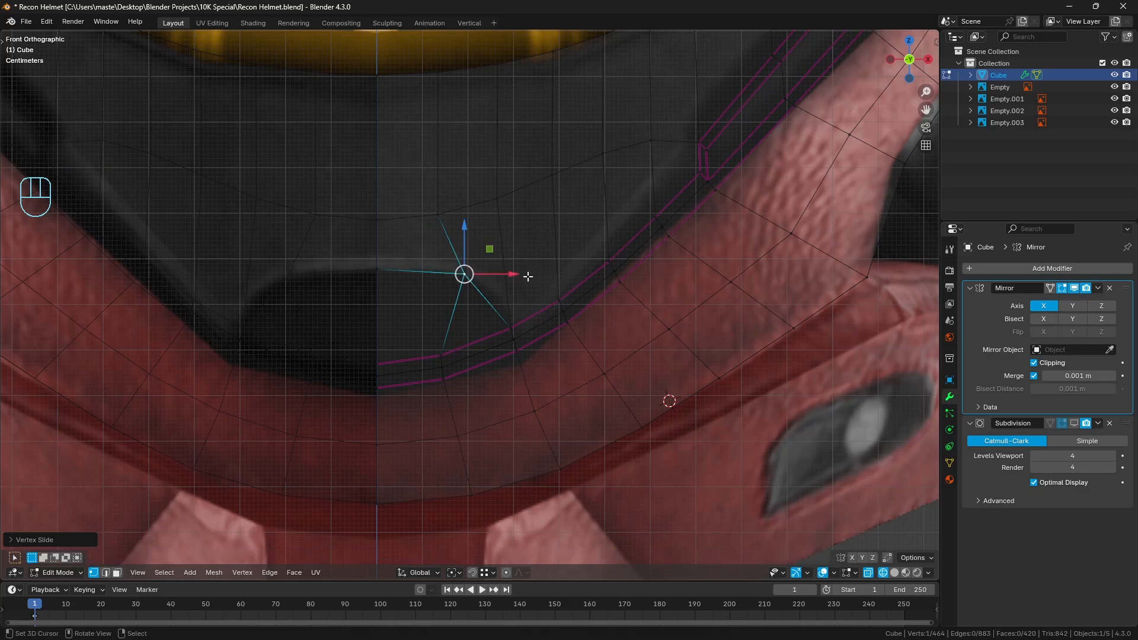
{"action": "key", "text": "a"}
{"action": "key", "text": "a"}
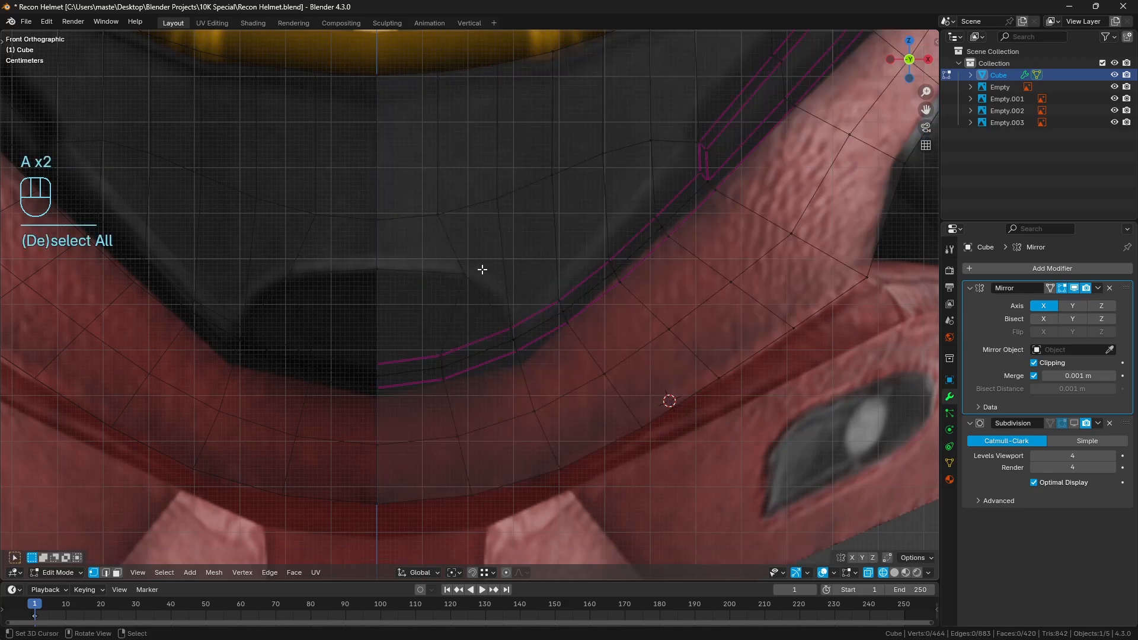
Knife-cut an edge from the opening's upper corner vertex to the next outward vertex on the row above
{"action": "key", "text": "k"}
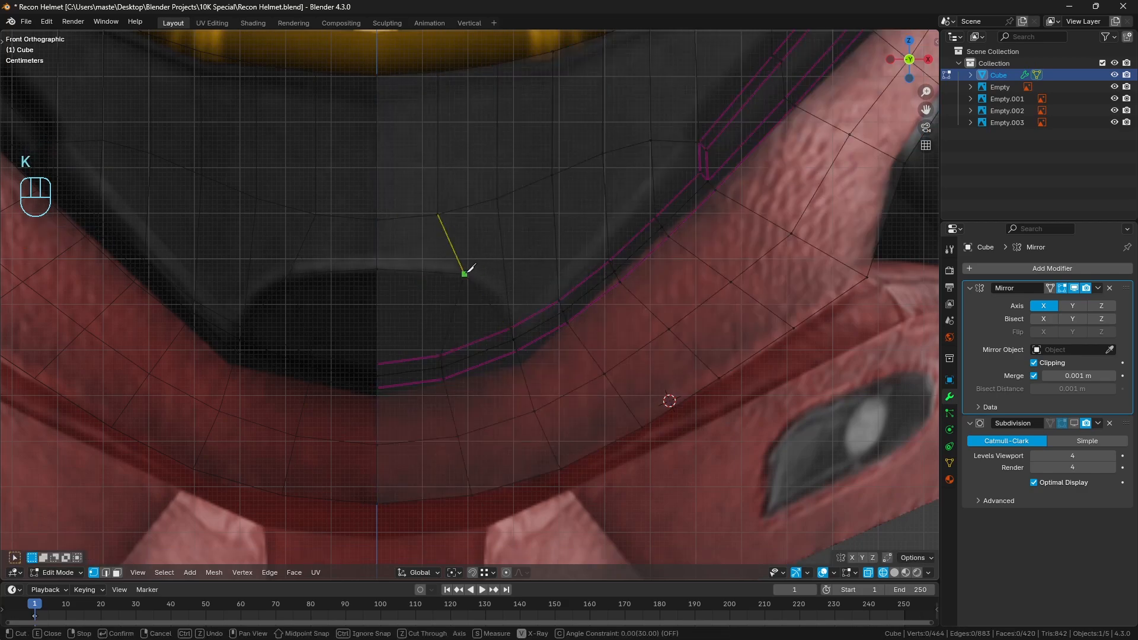
{"action": "left_click", "coordinate": [465, 273]}
{"action": "left_click", "coordinate": [497, 198]}
{"action": "key", "text": "Return"}
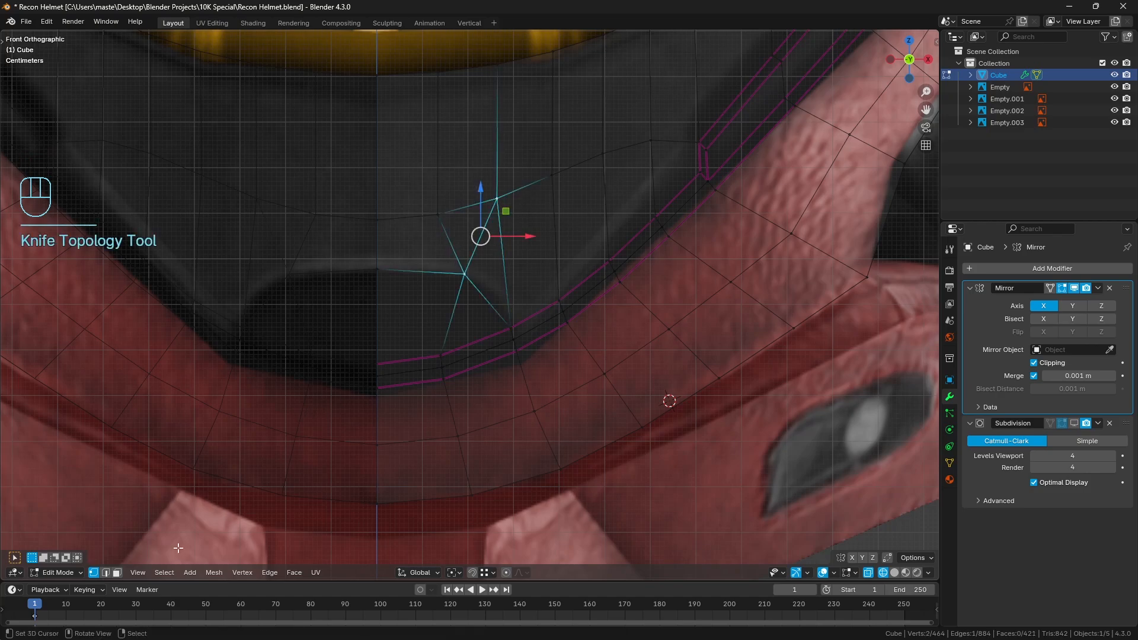
Dissolve the two edges running above and below the opening's corner vertex and clear the selection
{"action": "left_click", "coordinate": [106, 573]}
{"action": "left_click", "coordinate": [454, 311], "text": "shift"}
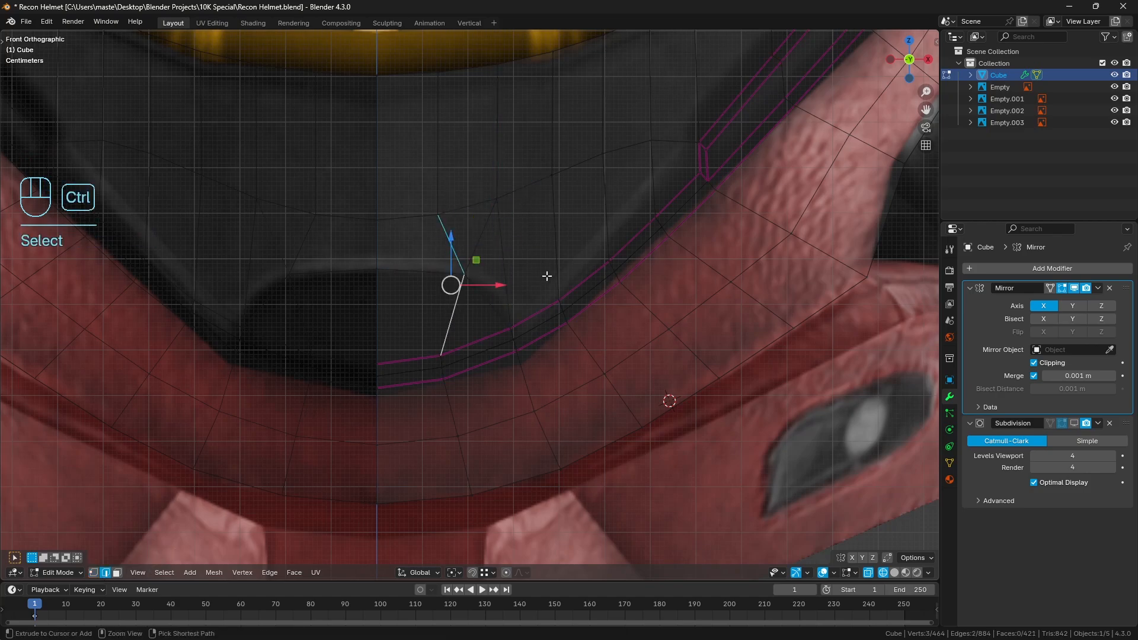
{"action": "key", "text": "ctrl+x"}
{"action": "key", "text": "a"}
{"action": "key", "text": "a"}
Vertex-bevel the opening's upper corner vertex with 4 segments and an offset of about 0.11 m
{"action": "left_click", "coordinate": [93, 572]}
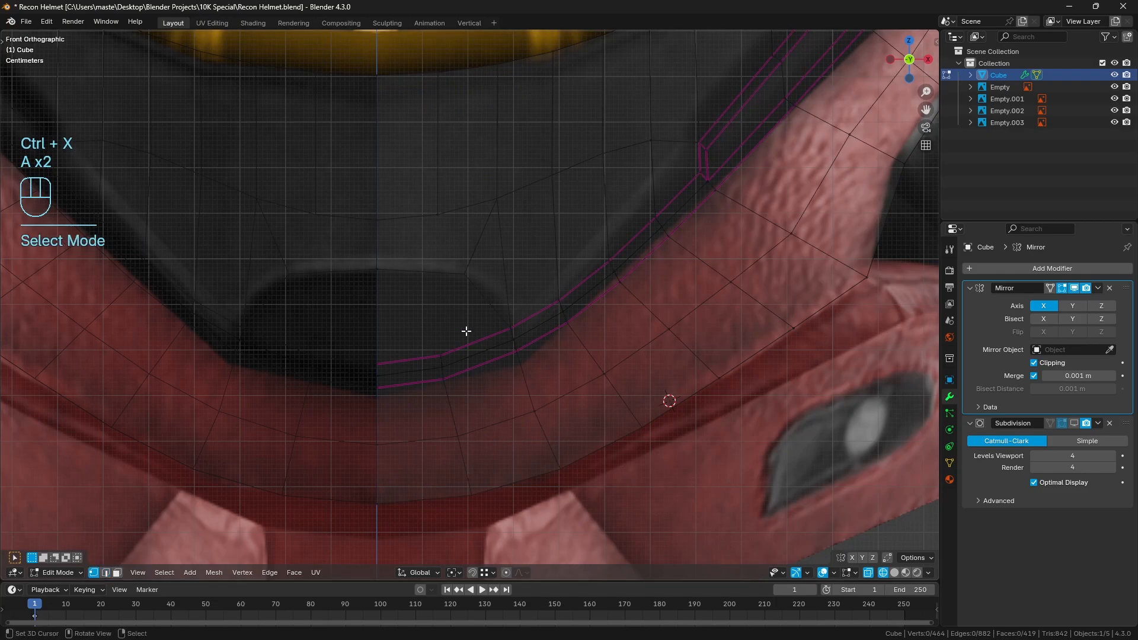
{"action": "left_click", "coordinate": [467, 278]}
{"action": "key", "text": "shift+ctrl+b"}
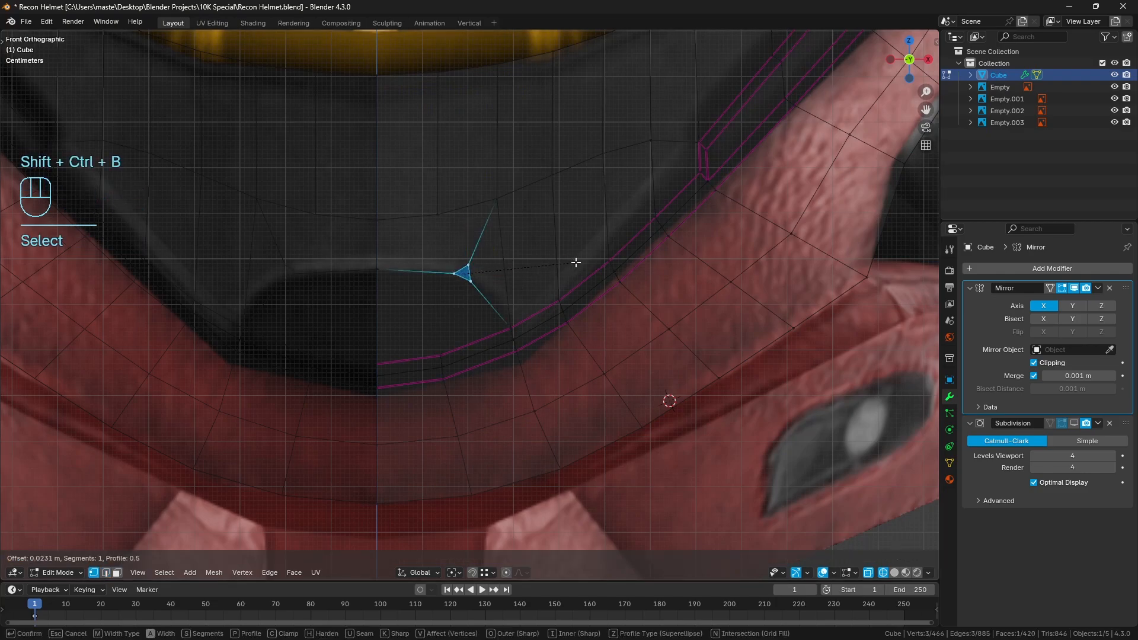
{"action": "scroll", "coordinate": [592, 265], "scroll_direction": "up", "scroll_amount": 2}
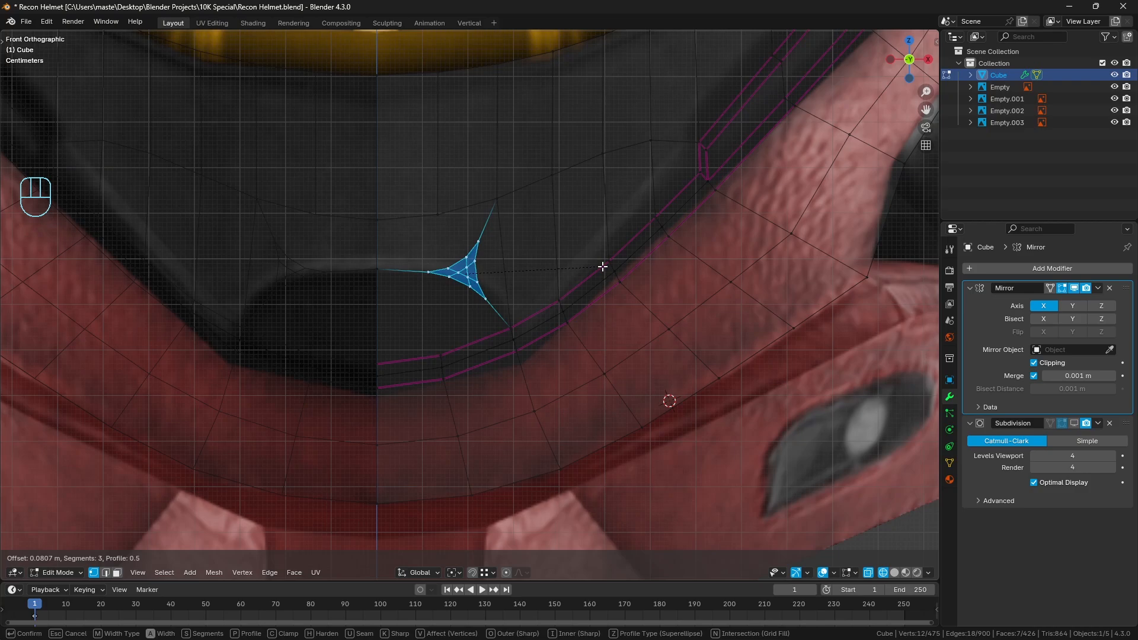
{"action": "scroll", "coordinate": [613, 269], "scroll_direction": "up", "scroll_amount": 1}
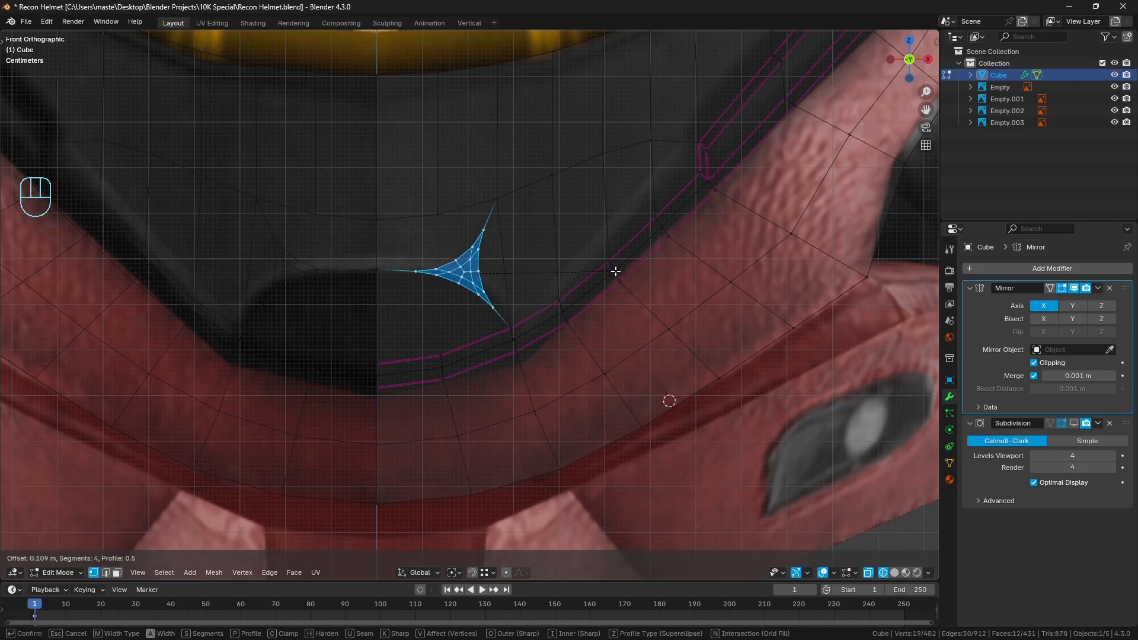
{"action": "left_click", "coordinate": [618, 272]}
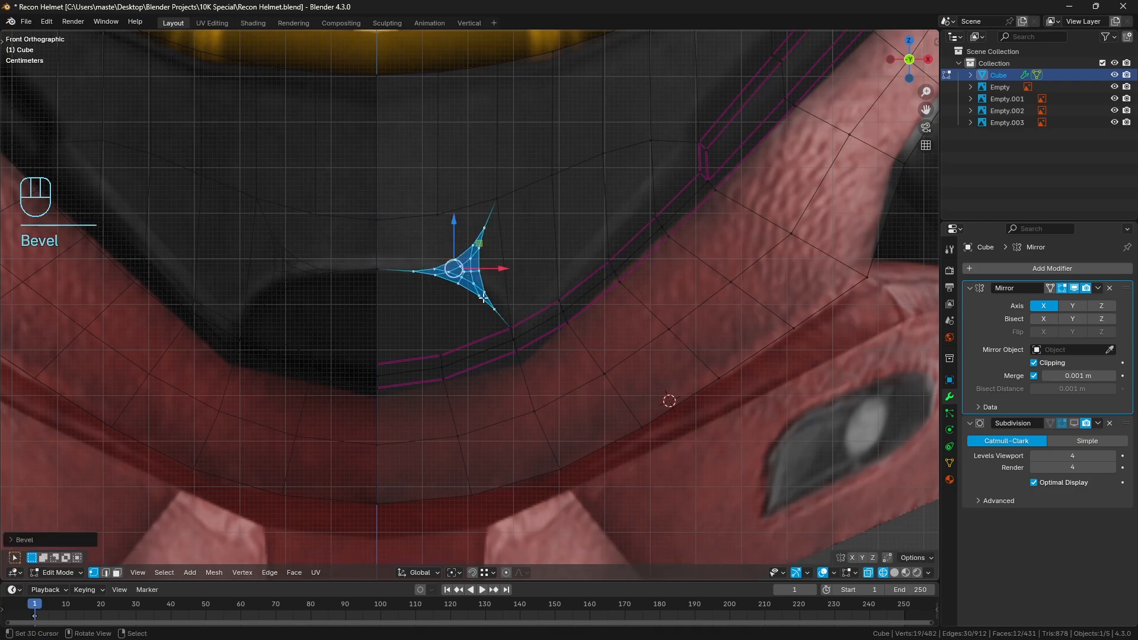
Dissolve the bevel's surplus geometry to leave one arc from the centre line to the crease, and return to solid shading
{"action": "left_click", "coordinate": [406, 268], "text": "alt+shift"}
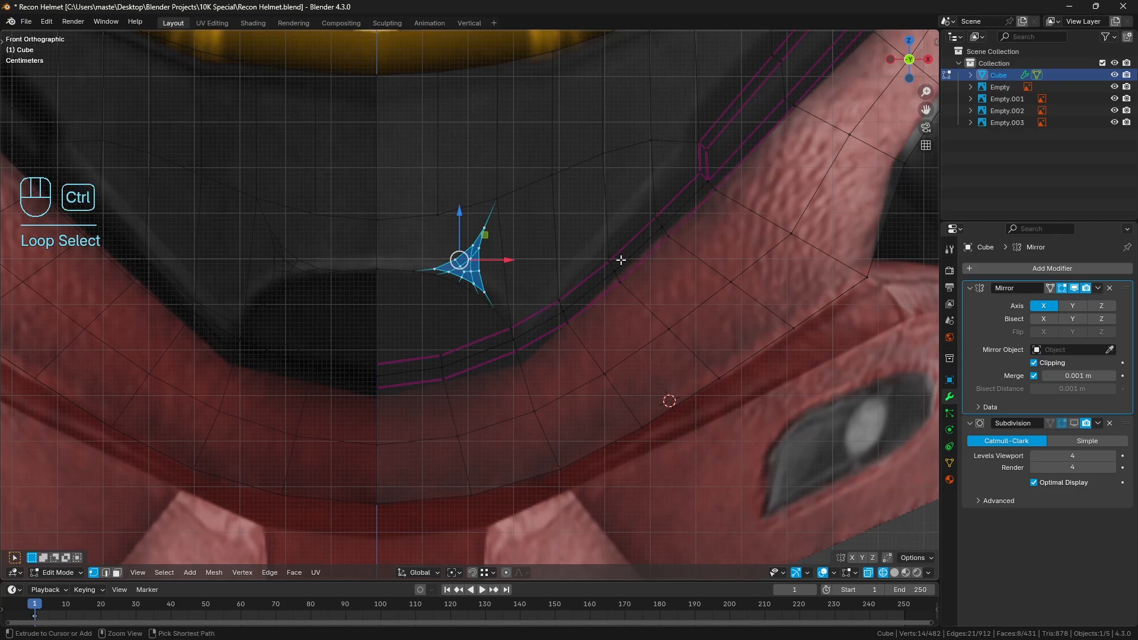
{"action": "key", "text": "ctrl+x"}
{"action": "key", "text": "a"}
{"action": "key", "text": "a"}
{"action": "key", "text": "z"}
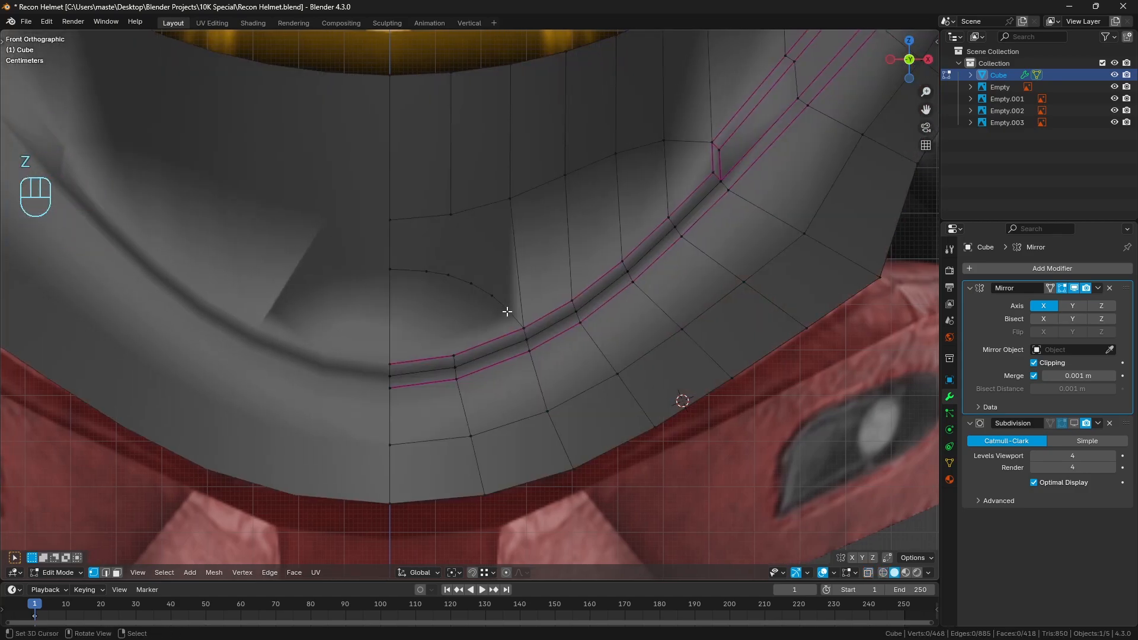
{"action": "middle_click_drag", "start_coordinate": [508, 312], "coordinate": [496, 330], "text": "shift"}
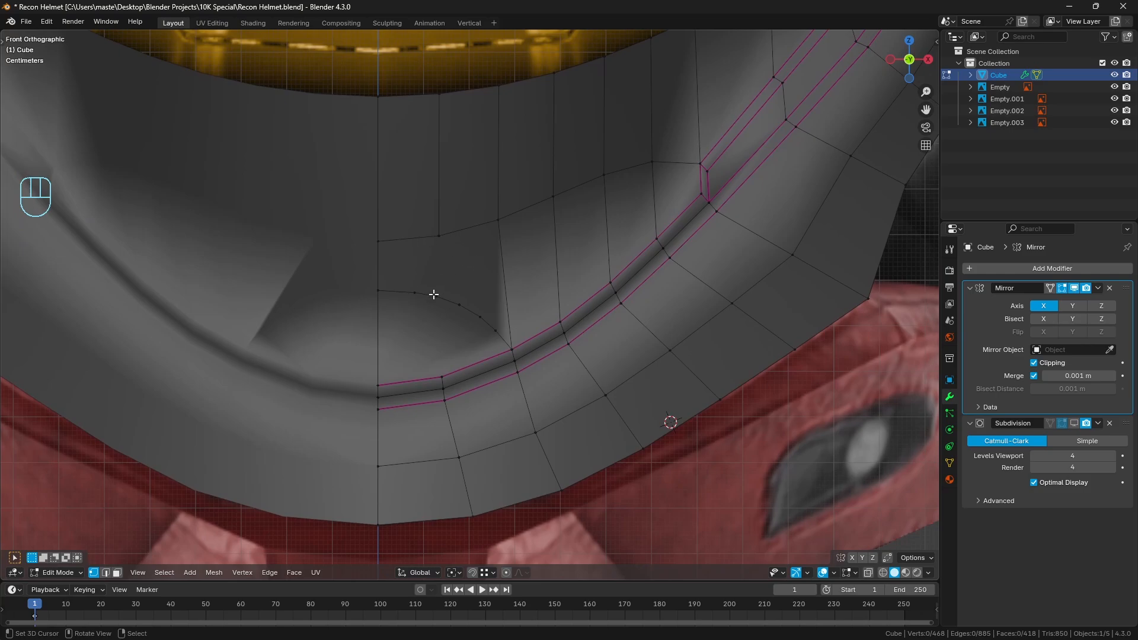
{"action": "middle_click_drag", "start_coordinate": [526, 246], "coordinate": [525, 272], "text": "shift"}
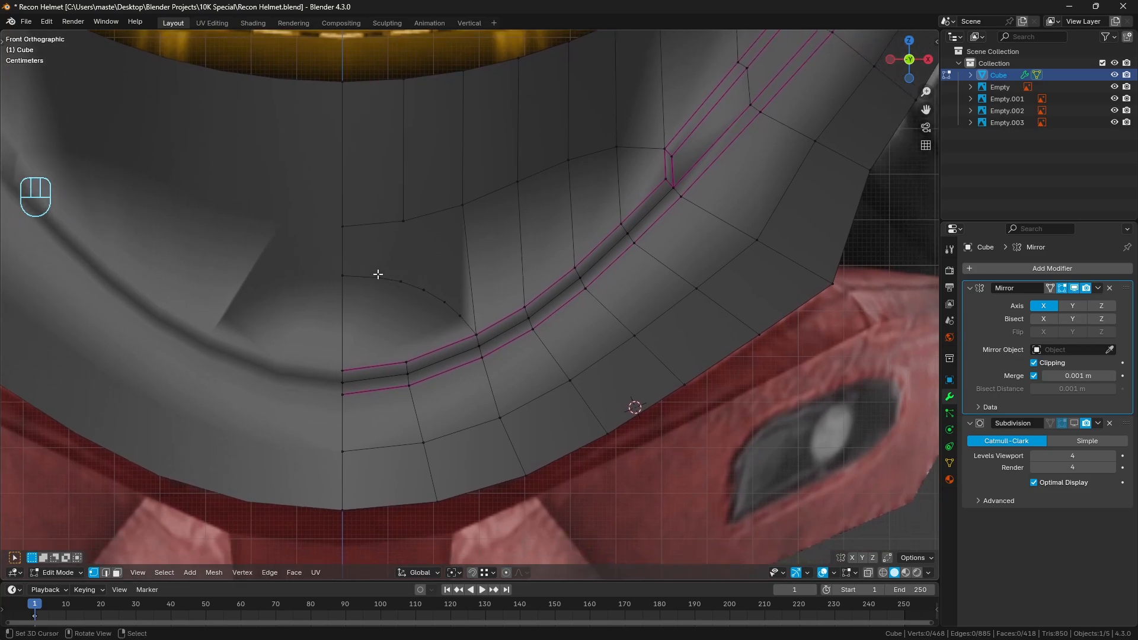
{"action": "mouse_move", "coordinate": [341, 259]}
{"action": "left_mouse_down"}
{"action": "mouse_move", "coordinate": [368, 248]}
{"action": "mouse_move", "coordinate": [464, 272]}
{"action": "mouse_move", "coordinate": [558, 494]}
{"action": "left_mouse_up"}
{"action": "right_click_drag", "start_coordinate": [558, 494], "coordinate": [305, 247]}
{"action": "middle_click_drag", "start_coordinate": [481, 269], "coordinate": [492, 272], "text": "shift"}
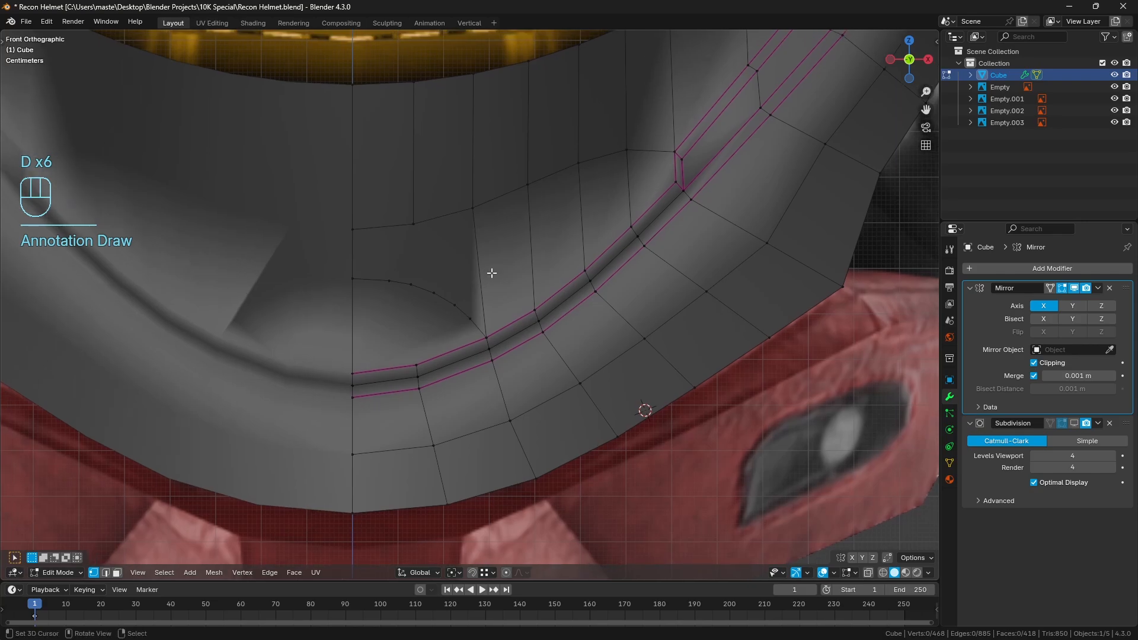
Knife-cut an edge from the first row vertex beside the centre line down to a vertex on the chin arc, and clear the selection
{"action": "key", "text": "k"}
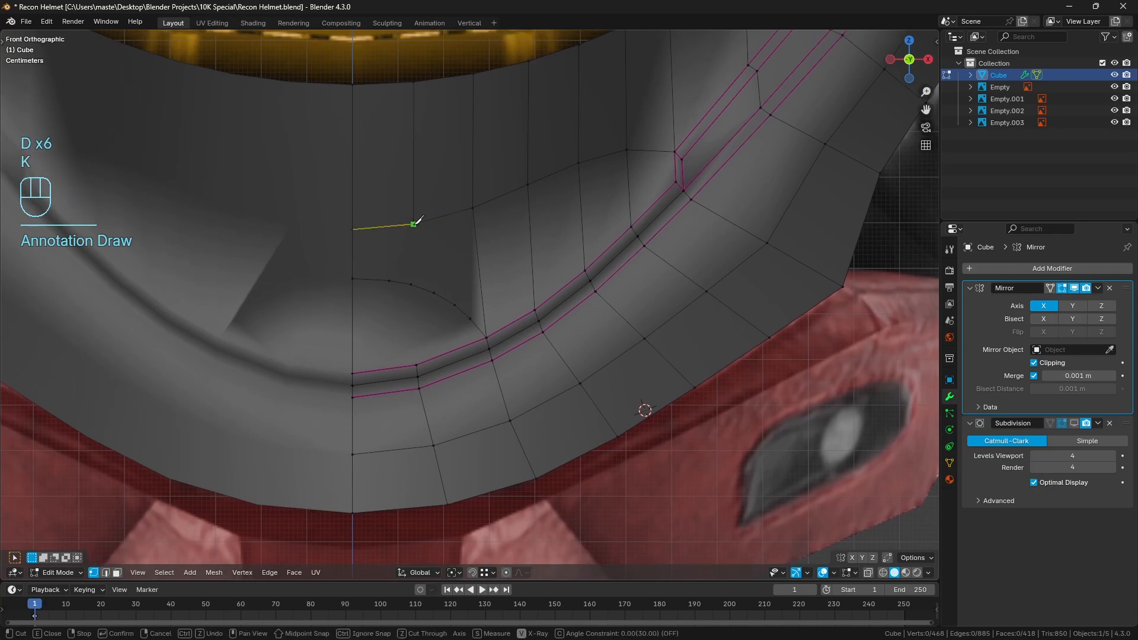
{"action": "left_click", "coordinate": [413, 224]}
{"action": "left_click", "coordinate": [389, 280]}
{"action": "key", "text": "Return"}
{"action": "middle_click_drag", "start_coordinate": [498, 270], "coordinate": [434, 274], "text": "shift"}
{"action": "key", "text": "a"}
{"action": "key", "text": "a"}
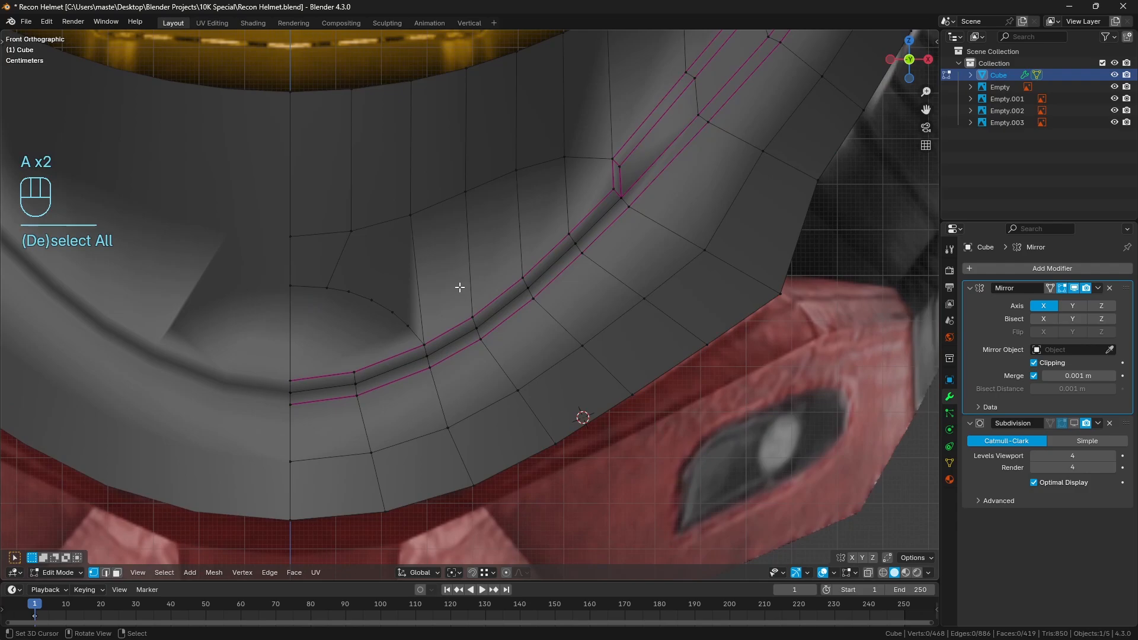
Knife-cut a straight line from the arc's lower outer vertex across the chin columns to the vertex above the crease corner
{"action": "key", "text": "k"}
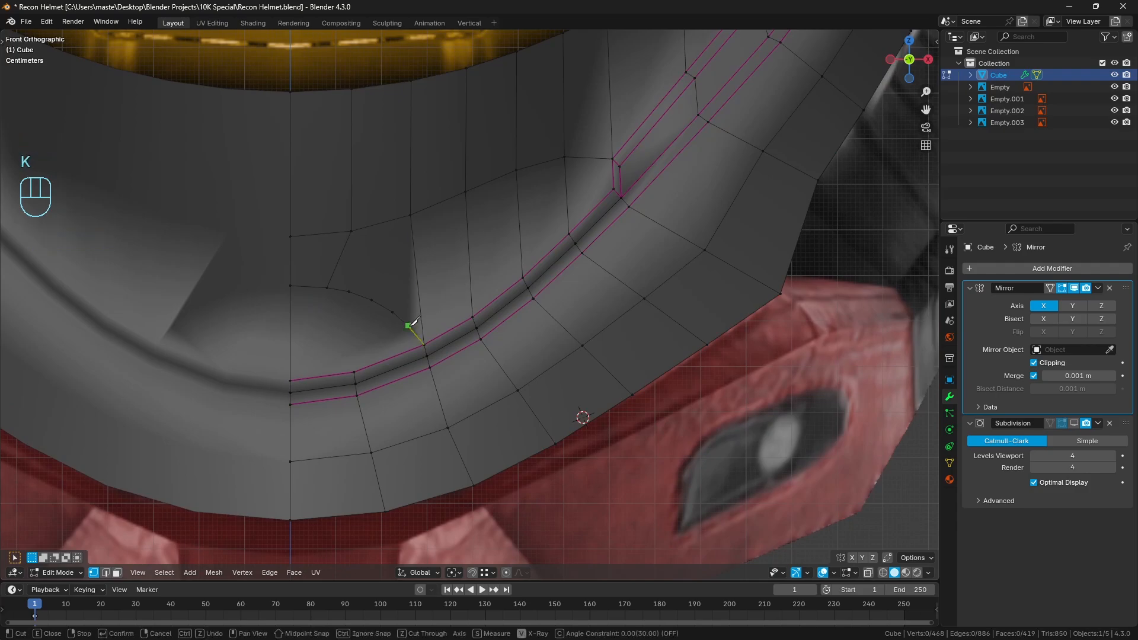
{"action": "left_click", "coordinate": [407, 325]}
{"action": "left_click", "coordinate": [613, 159]}
{"action": "key", "text": "Return"}
Hide the face just above the crease beside the chin arc's lower end
{"action": "middle_click_drag", "start_coordinate": [564, 217], "coordinate": [534, 238], "text": "shift"}
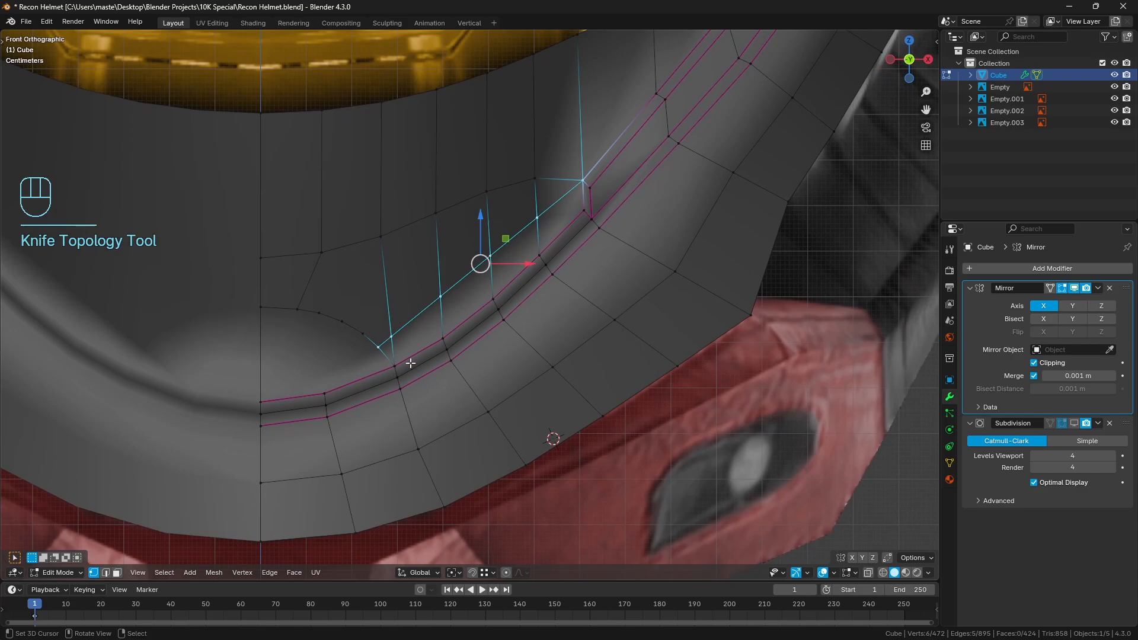
{"action": "middle_click_drag", "start_coordinate": [410, 363], "coordinate": [384, 325], "text": "shift"}
{"action": "left_click", "coordinate": [109, 572]}
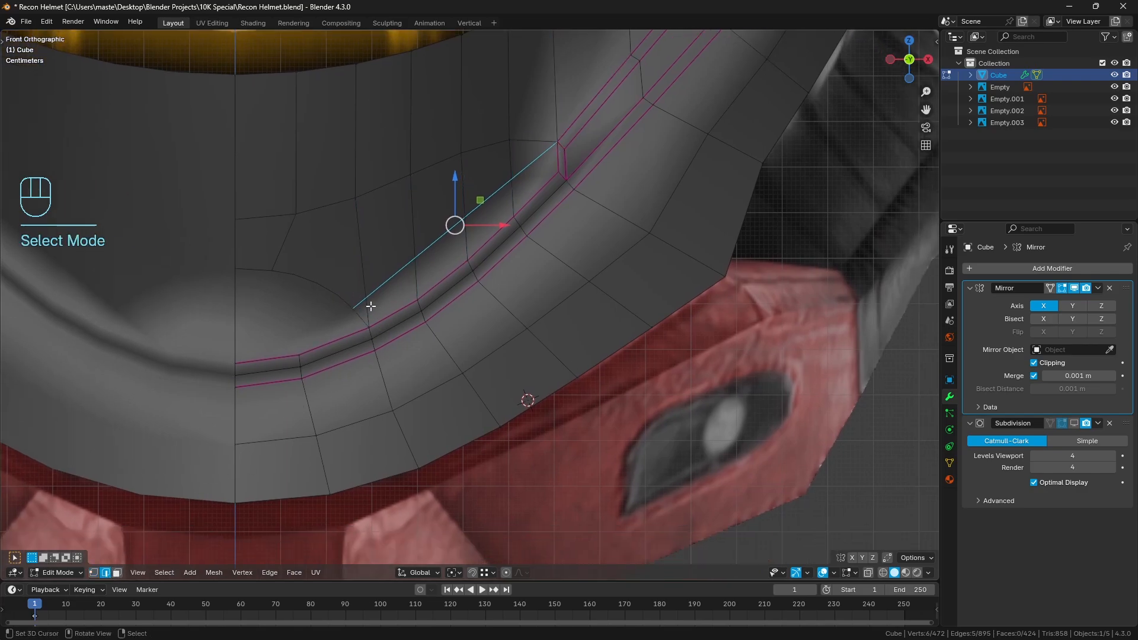
{"action": "left_click", "coordinate": [372, 313]}
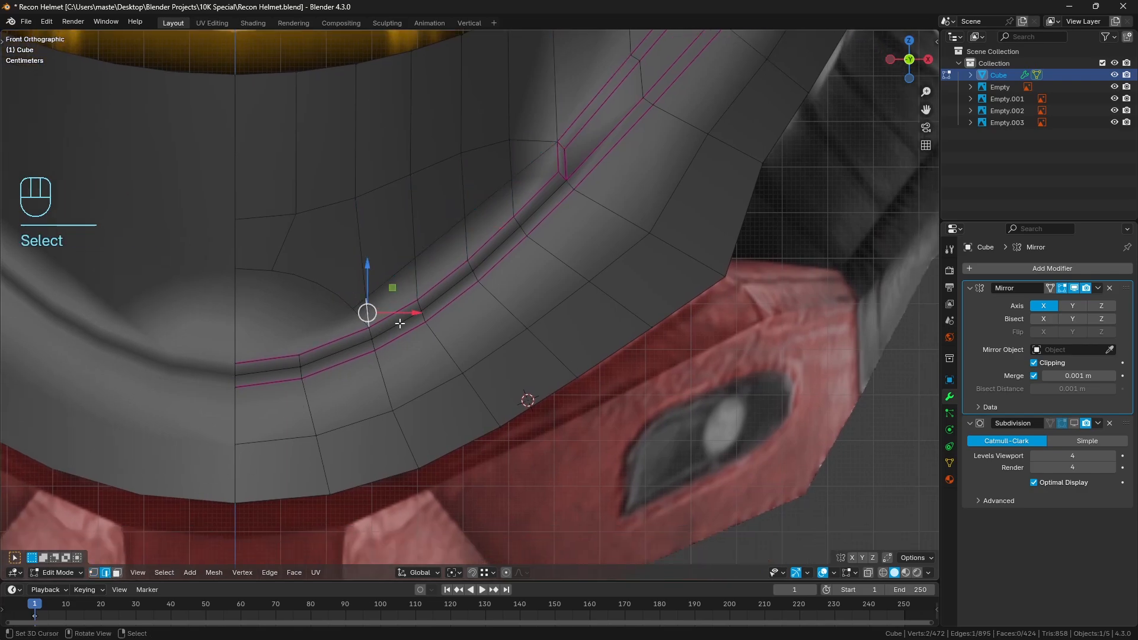
{"action": "left_click", "coordinate": [117, 571]}
{"action": "left_click", "coordinate": [384, 294]}
{"action": "key", "text": "h"}
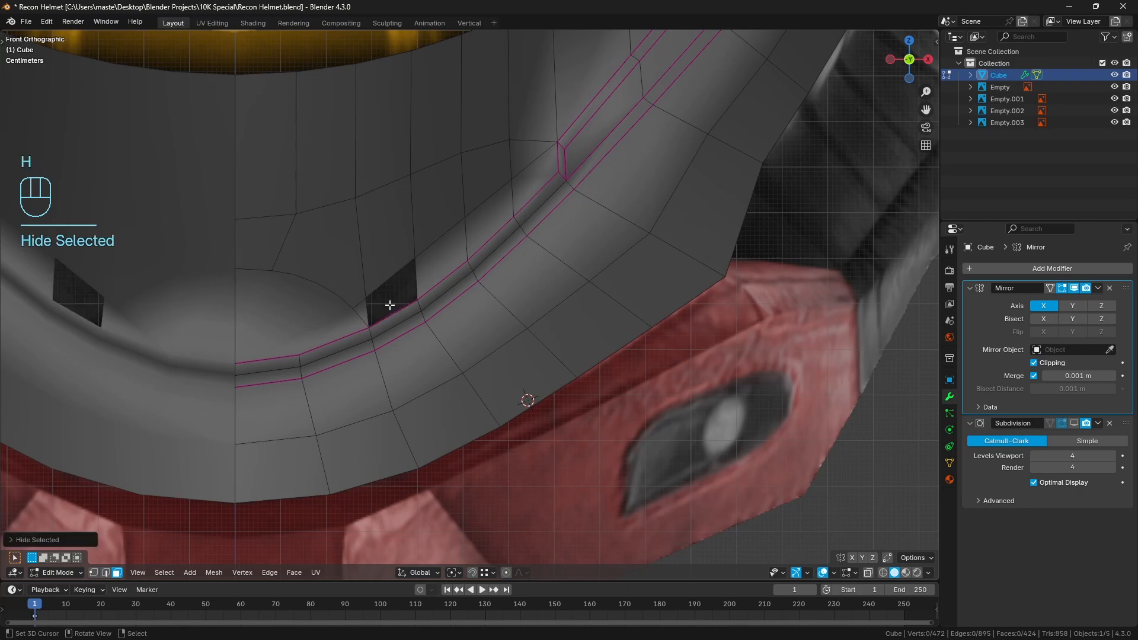
Add a loop cut across the chin rim beneath the hidden face, reveal the hidden geometry, and clear the selection
{"action": "key", "text": "ctrl+r"}
{"action": "left_click", "coordinate": [396, 330]}
{"action": "key", "text": "a"}
{"action": "key", "text": "a"}
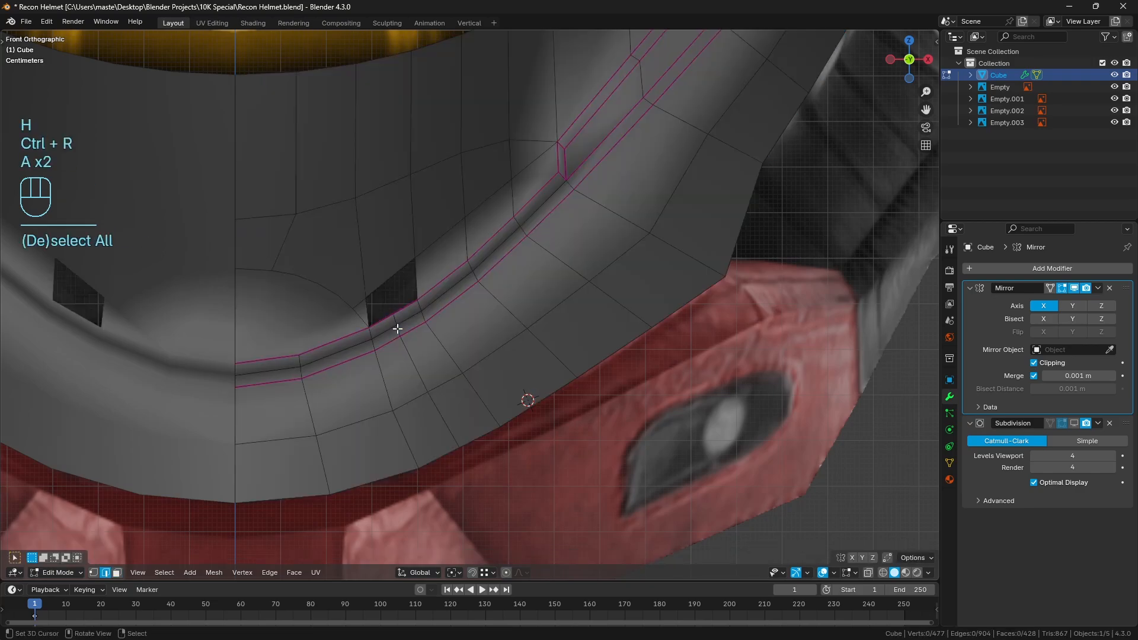
{"action": "key", "text": "alt+h"}
{"action": "key", "text": "a"}
{"action": "key", "text": "a"}
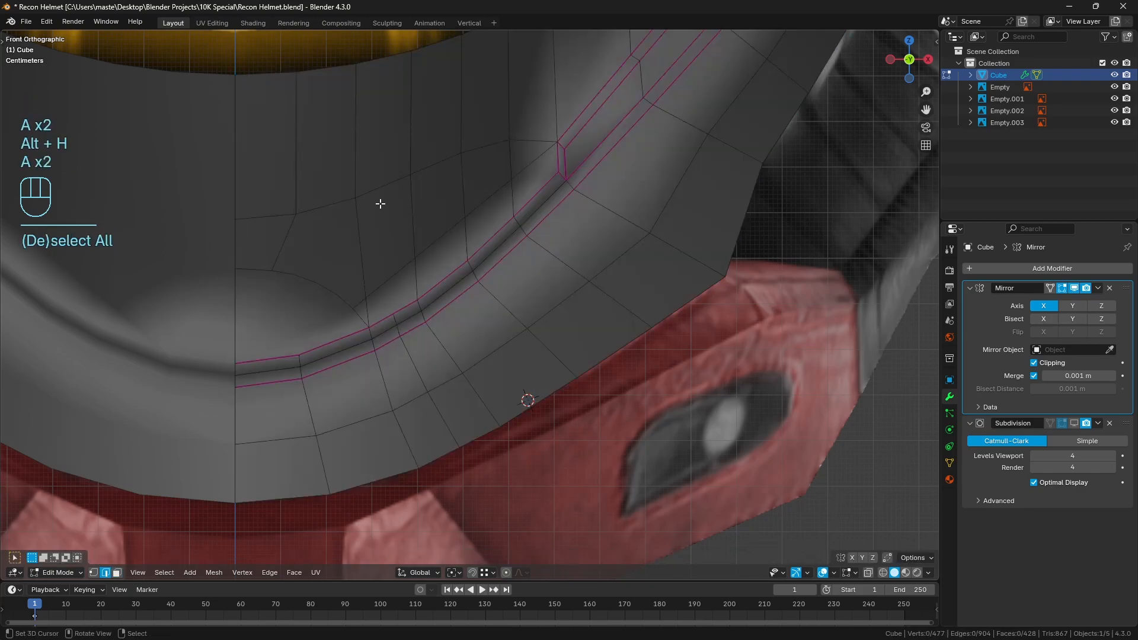
Knife-cut a line from the visor's lower rim vertex down to the new loop cut's vertex on the upper crease
{"action": "key", "text": "k"}
{"action": "left_click", "coordinate": [356, 64]}
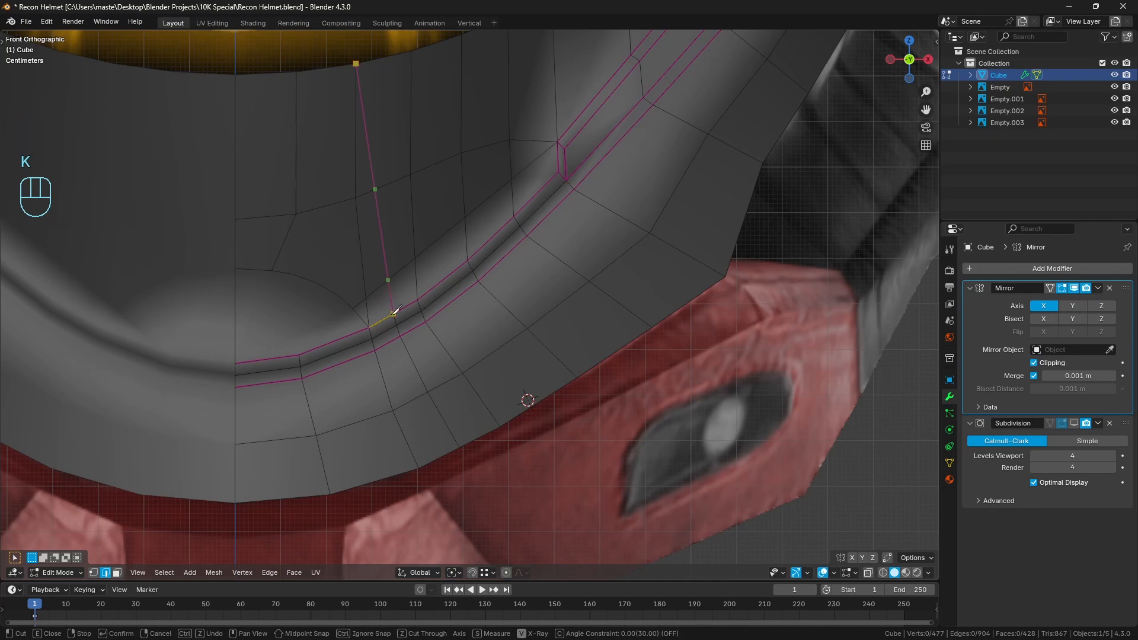
{"action": "left_click", "coordinate": [393, 312]}
{"action": "key", "text": "Return"}
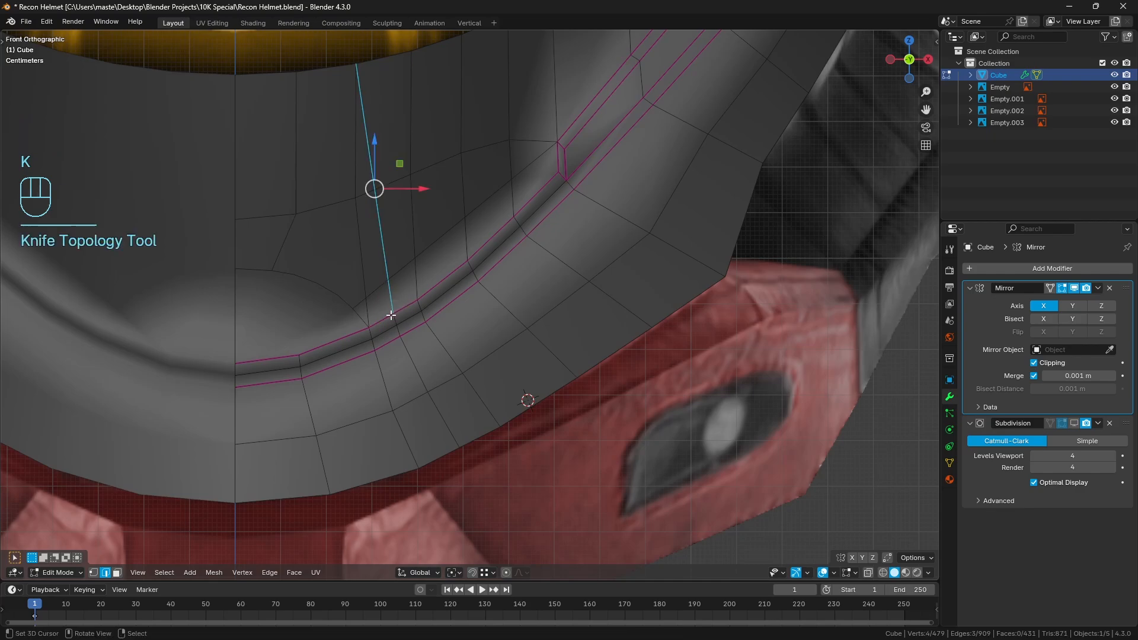
Dissolve the old vertical edge line beside the new cut and clear the selection
{"action": "left_click", "coordinate": [366, 263], "text": "alt"}
{"action": "key", "text": "ctrl+x"}
{"action": "key", "text": "a"}
{"action": "key", "text": "a"}
Hide the face between the visor's lower rim and the vertex above the crease corner
{"action": "middle_click_drag", "start_coordinate": [439, 287], "coordinate": [428, 328], "text": "shift"}
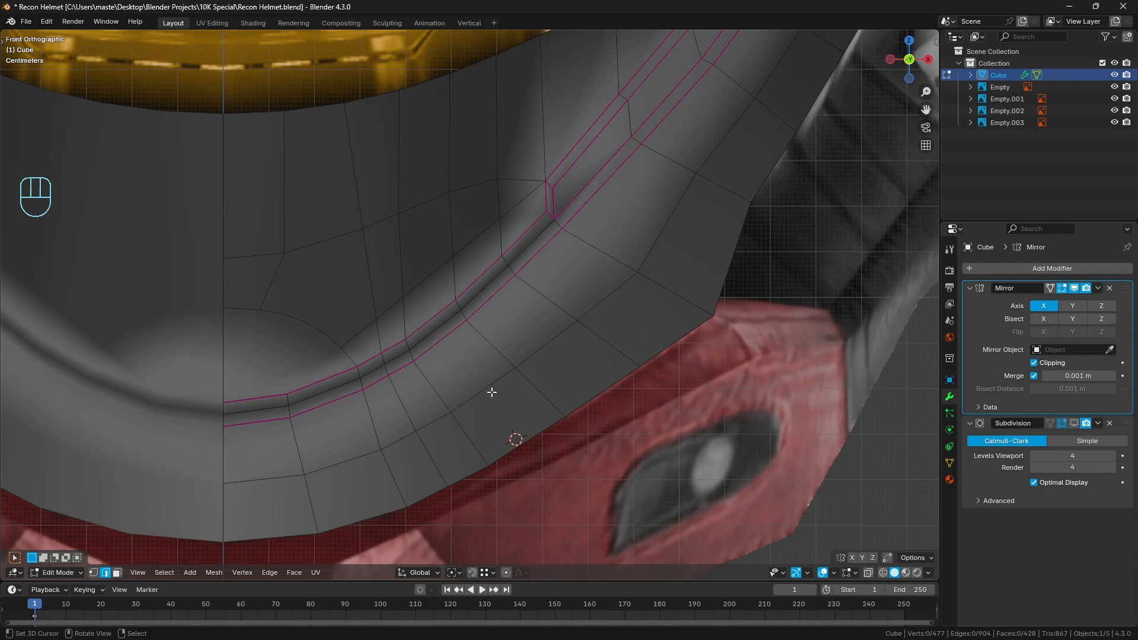
{"action": "middle_click_drag", "start_coordinate": [599, 186], "coordinate": [531, 335], "text": "shift"}
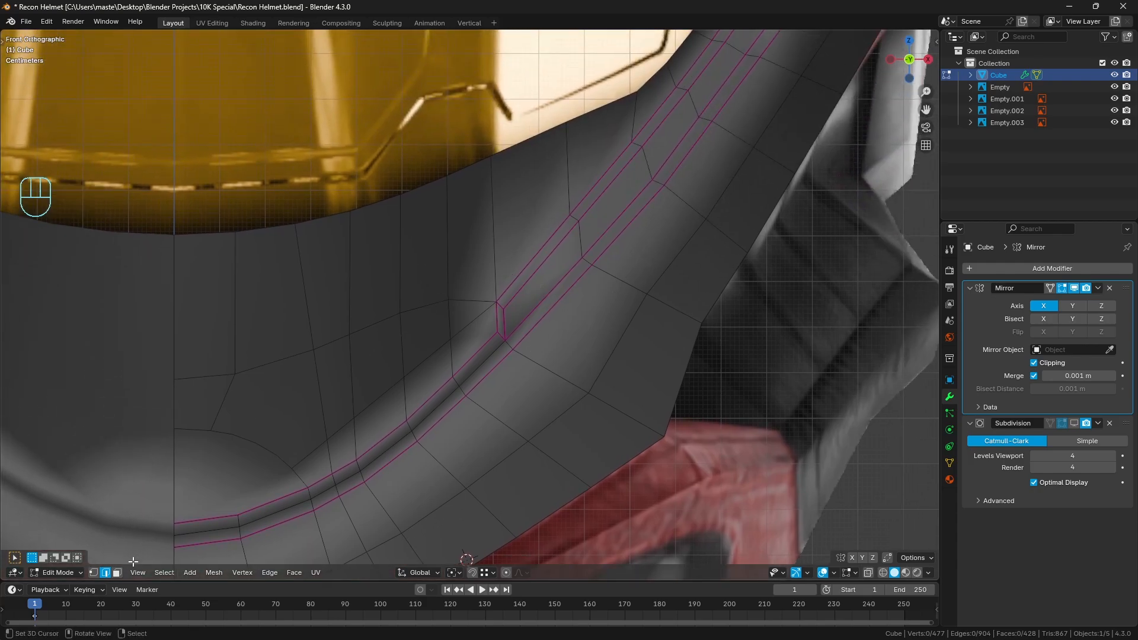
{"action": "left_click", "coordinate": [118, 572]}
{"action": "left_click", "coordinate": [477, 278]}
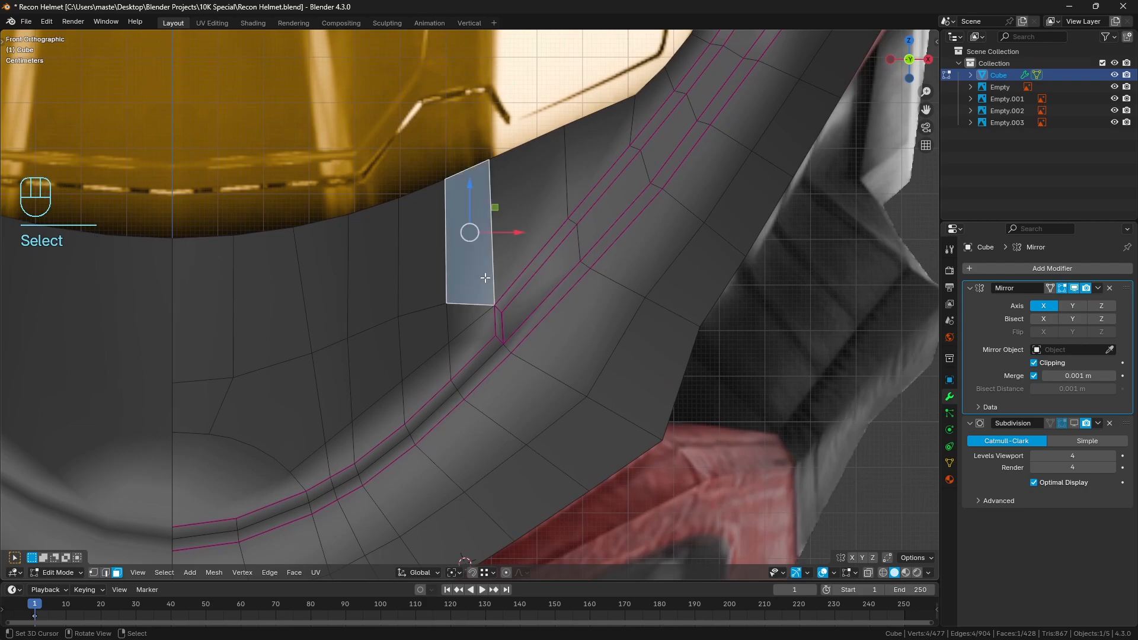
{"action": "key", "text": "h"}
Dissolve the surplus edges at the visor opening's outer corner and clear the selection
{"action": "scroll", "coordinate": [533, 279], "scroll_direction": "down", "scroll_amount": 2}
{"action": "middle_click_drag", "start_coordinate": [557, 262], "coordinate": [526, 284], "text": "shift"}
{"action": "middle_click_drag", "start_coordinate": [545, 228], "coordinate": [489, 284], "text": "shift"}
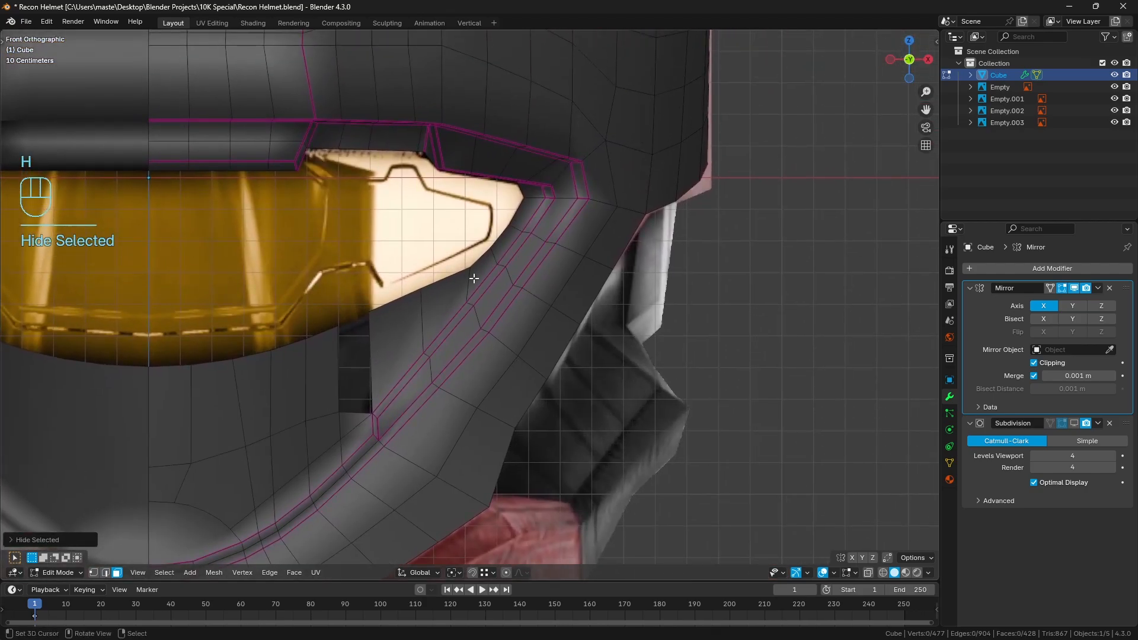
{"action": "mouse_move", "coordinate": [514, 226]}
{"action": "middle_mouse_down"}
{"action": "mouse_move", "coordinate": [506, 193]}
{"action": "mouse_move", "coordinate": [445, 308]}
{"action": "mouse_move", "coordinate": [504, 243]}
{"action": "middle_mouse_up"}
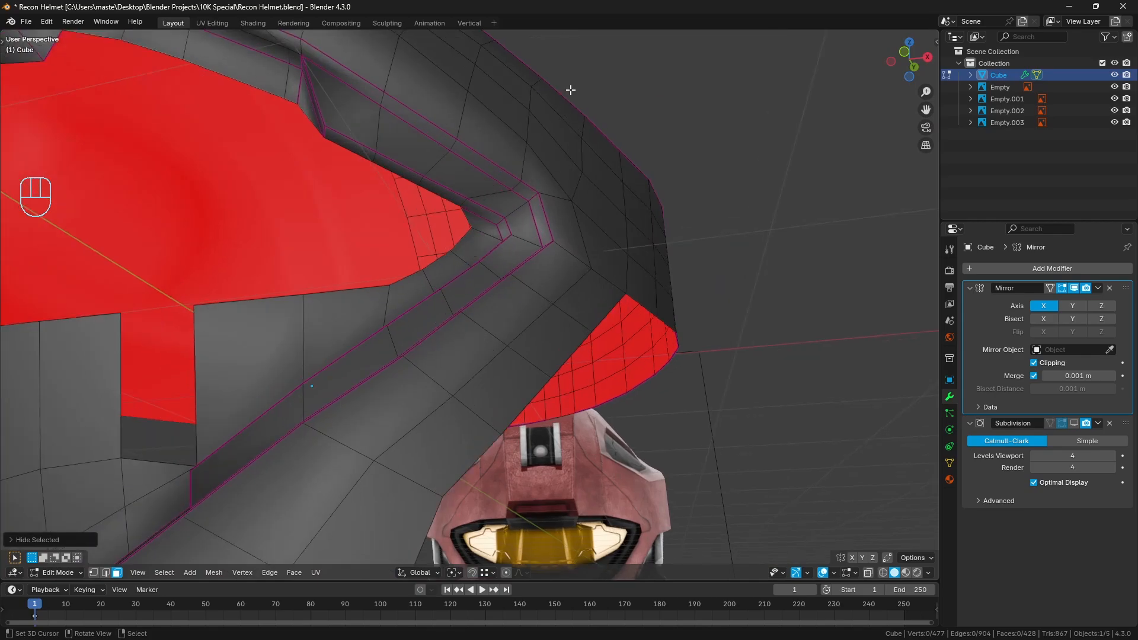
{"action": "left_click", "coordinate": [106, 572]}
{"action": "left_click", "coordinate": [468, 204]}
{"action": "left_click", "coordinate": [536, 213]}
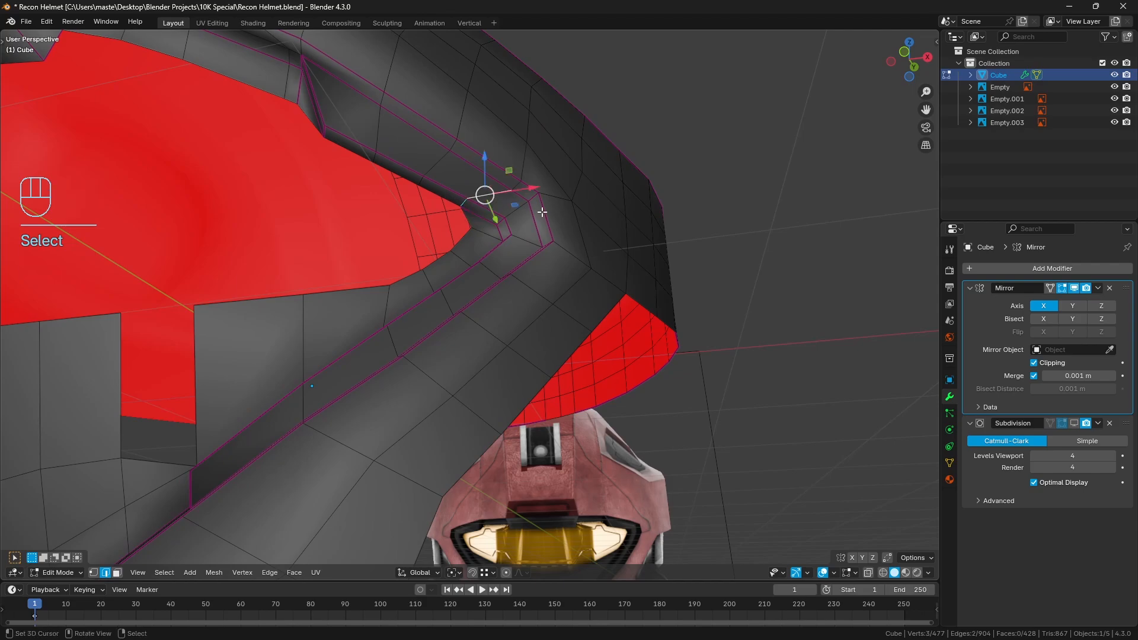
{"action": "key", "text": "ctrl+x"}
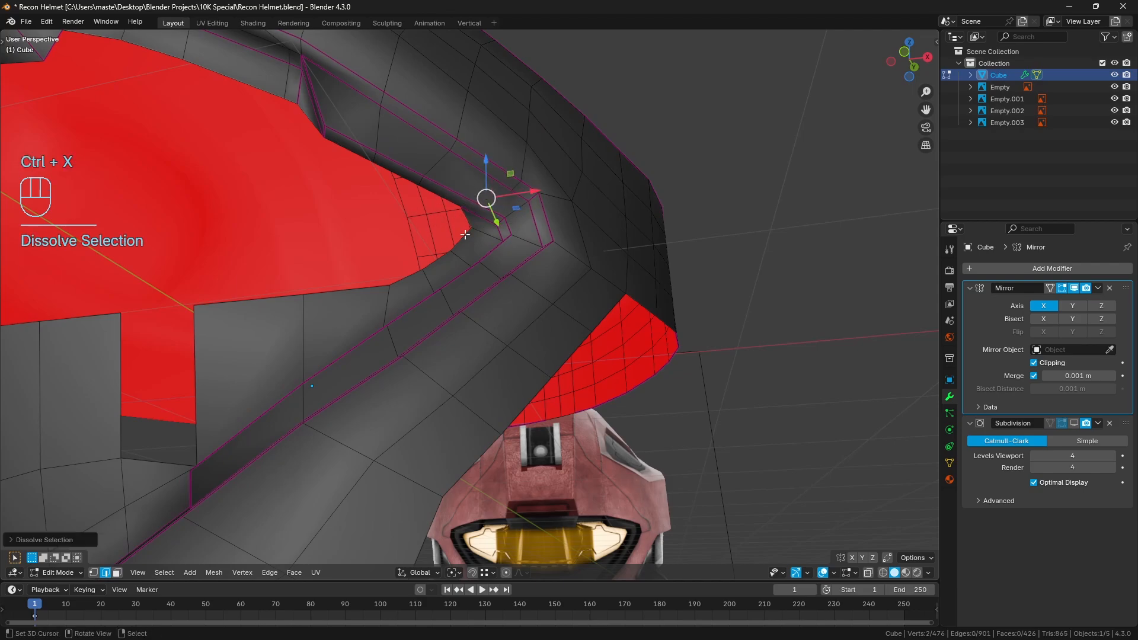
{"action": "key", "text": "a"}
{"action": "key", "text": "a"}
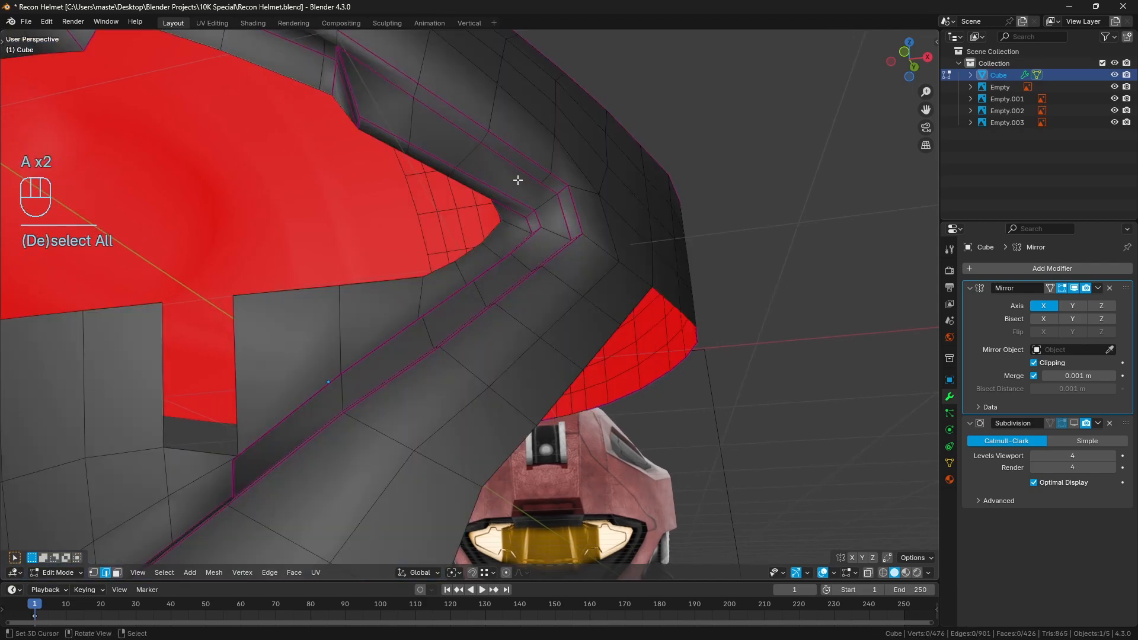
Add one centred loop cut between the visor's lower rim and the crease, reveal the hidden face, and clear the selection
{"action": "key", "text": "ctrl+r"}
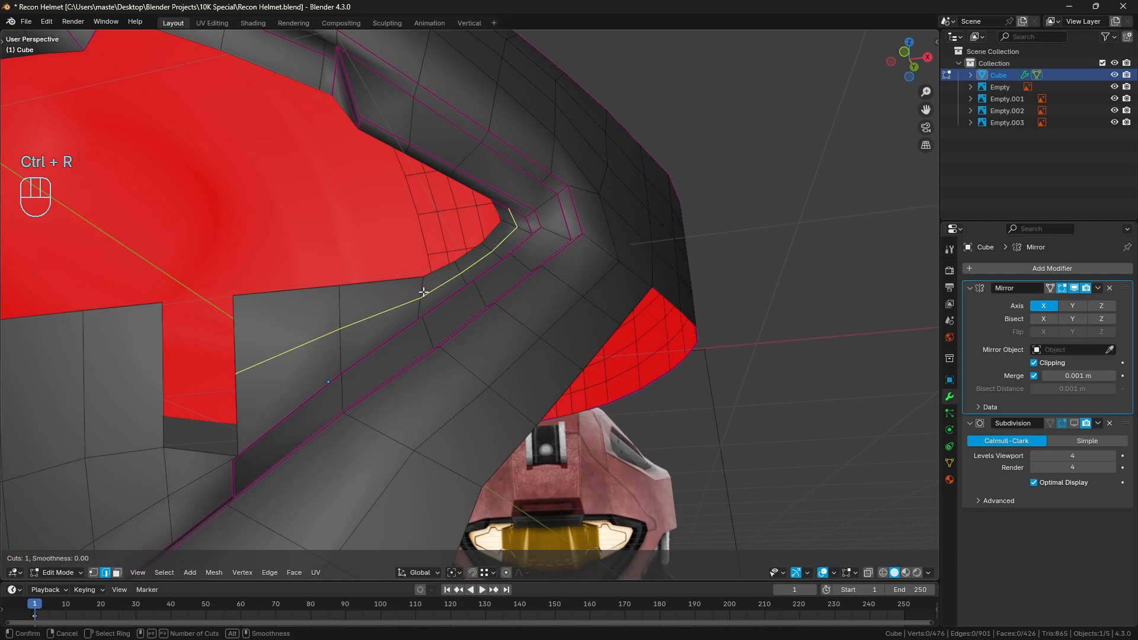
{"action": "left_click", "coordinate": [423, 292]}
{"action": "right_click", "coordinate": [438, 275]}
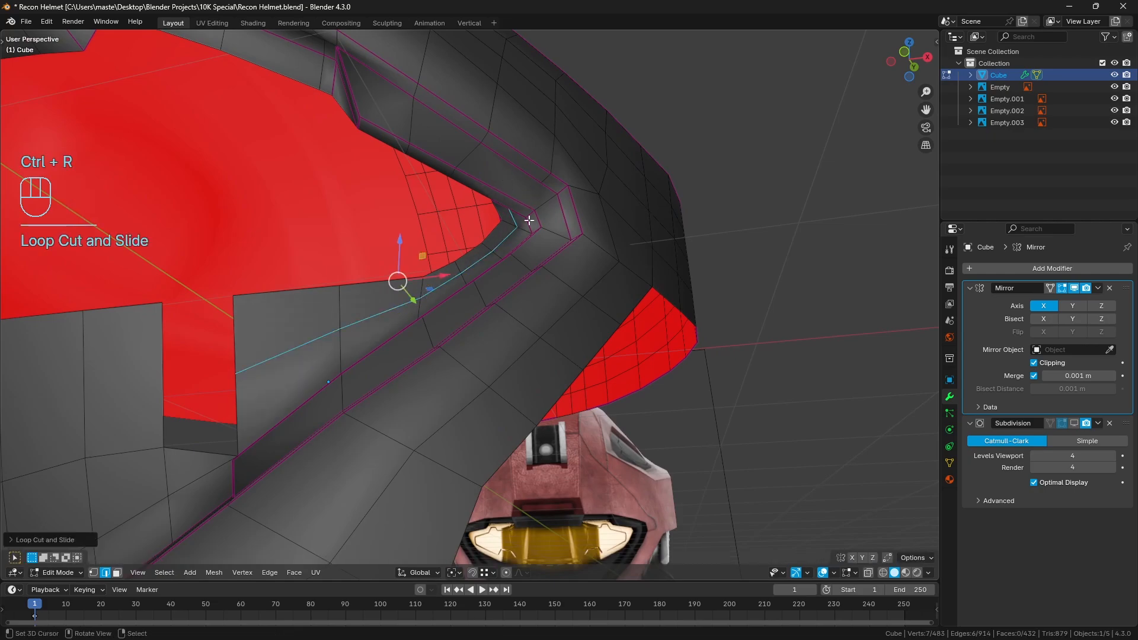
{"action": "middle_click_drag", "start_coordinate": [182, 394], "coordinate": [320, 358]}
{"action": "key", "text": "alt+h"}
{"action": "key", "text": "a"}
{"action": "key", "text": "a"}
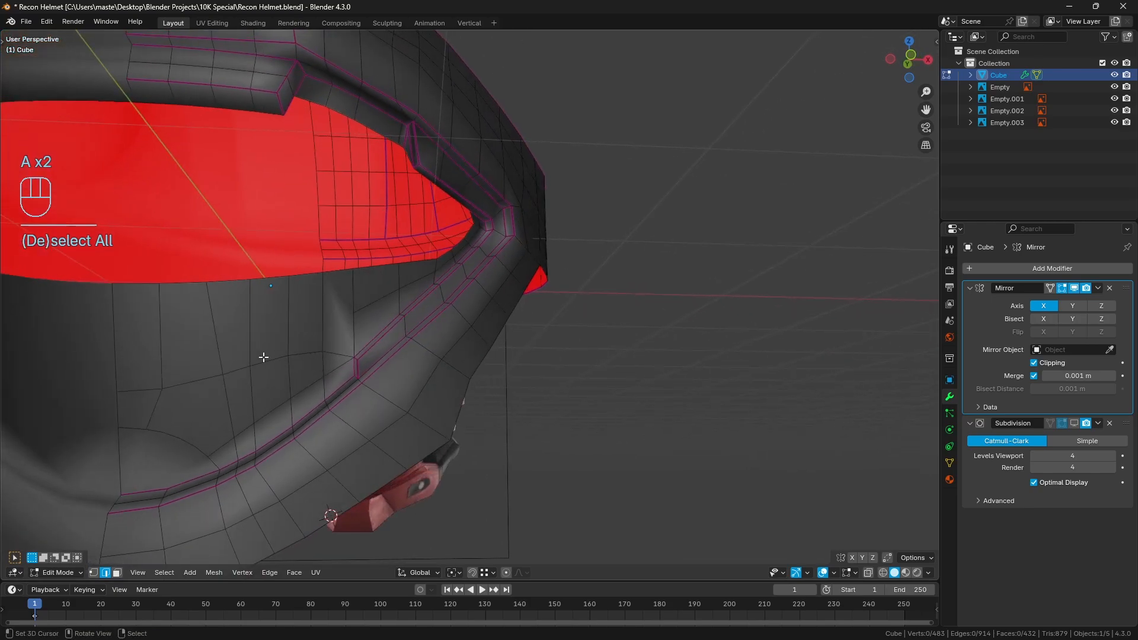
Knife-cut a line from the chin row's vertex up to the inner end of the new loop cut
{"action": "key", "text": "k"}
{"action": "left_click", "coordinate": [251, 365]}
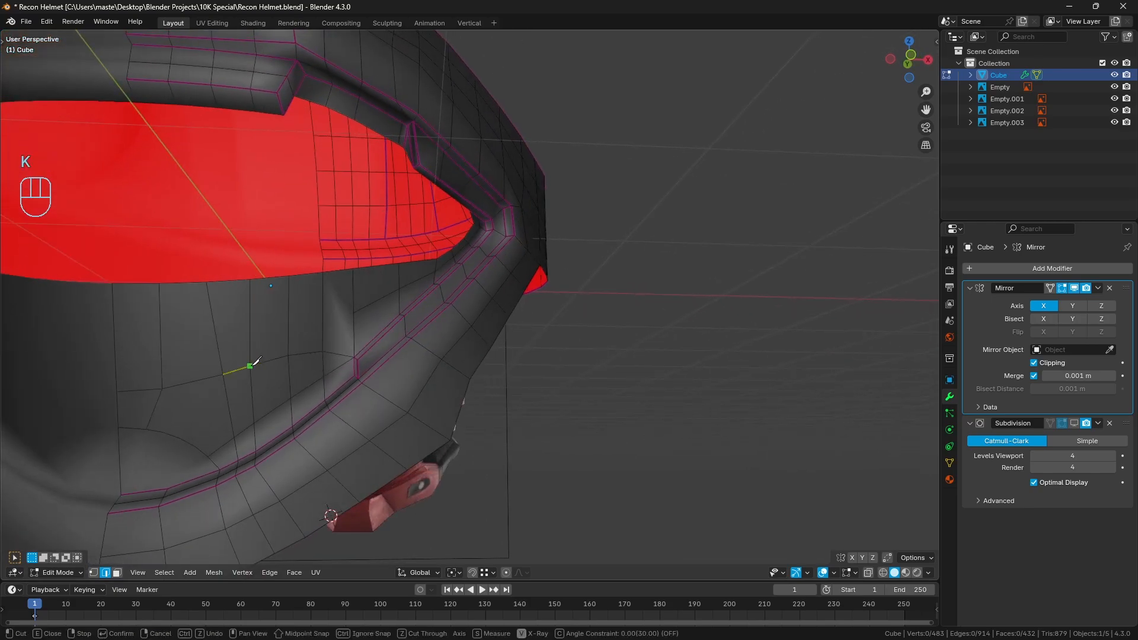
{"action": "left_click", "coordinate": [355, 312]}
{"action": "key", "text": "Return"}
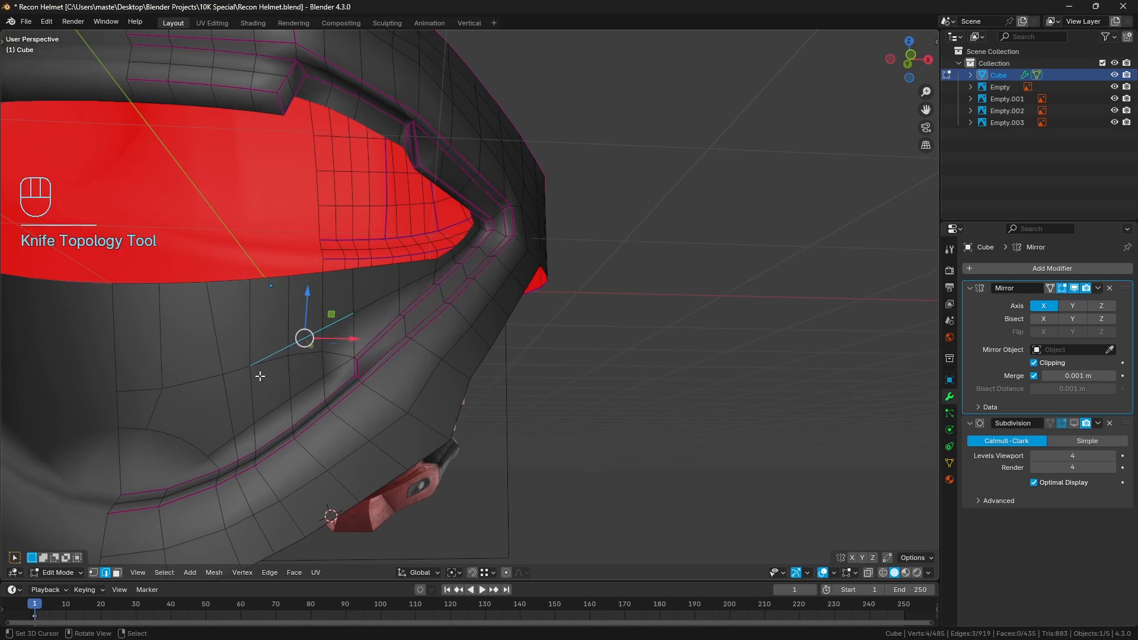
Dissolve the old row edges running beneath the new diagonal cut in the front view
{"action": "key", "text": "KP_1"}
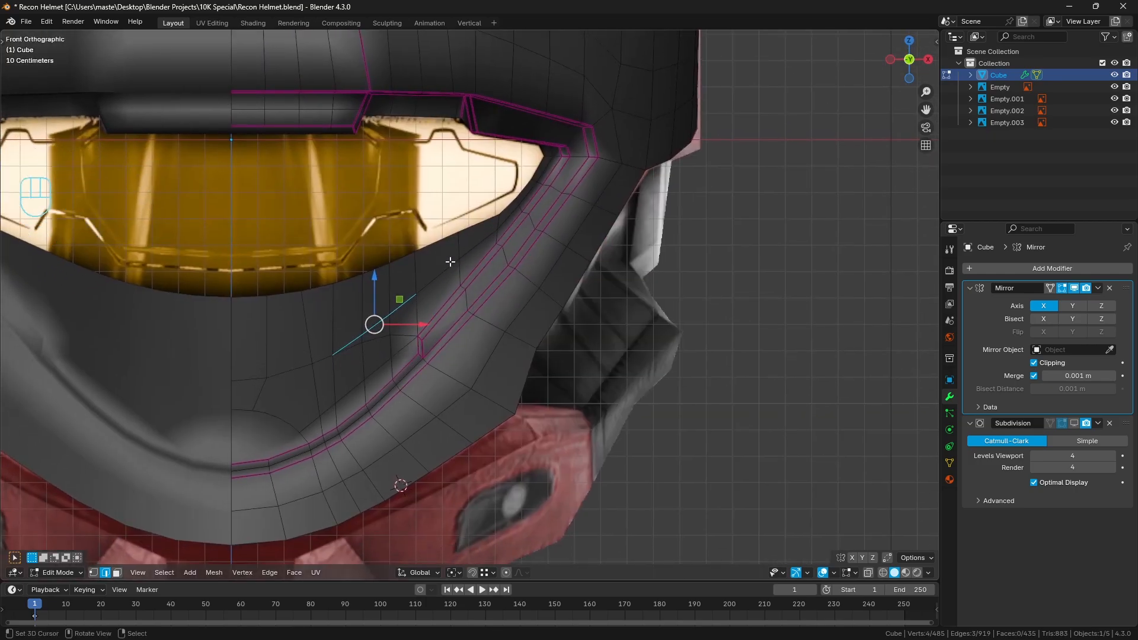
{"action": "left_click", "coordinate": [373, 354], "text": "alt"}
{"action": "middle_click_drag", "start_coordinate": [372, 355], "coordinate": [487, 413]}
{"action": "key", "text": "ctrl+x"}
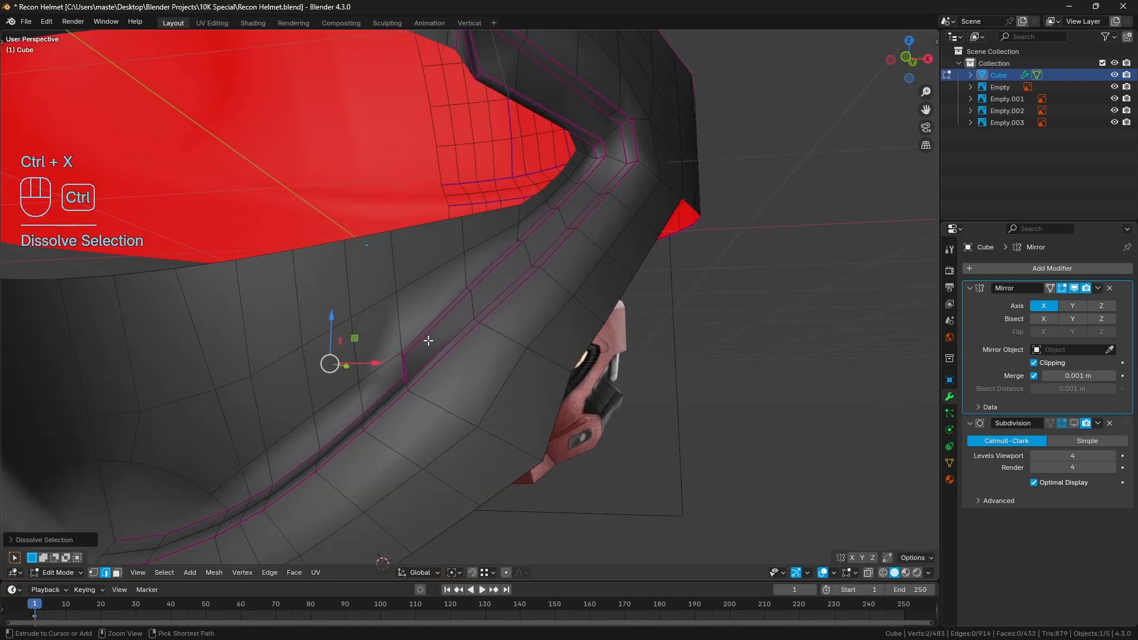
Knife-cut an edge from the loop cut's outer end across the visor recess to the upper crease vertex, and clear the selection
{"action": "scroll", "coordinate": [488, 412], "scroll_direction": "up", "scroll_amount": 1}
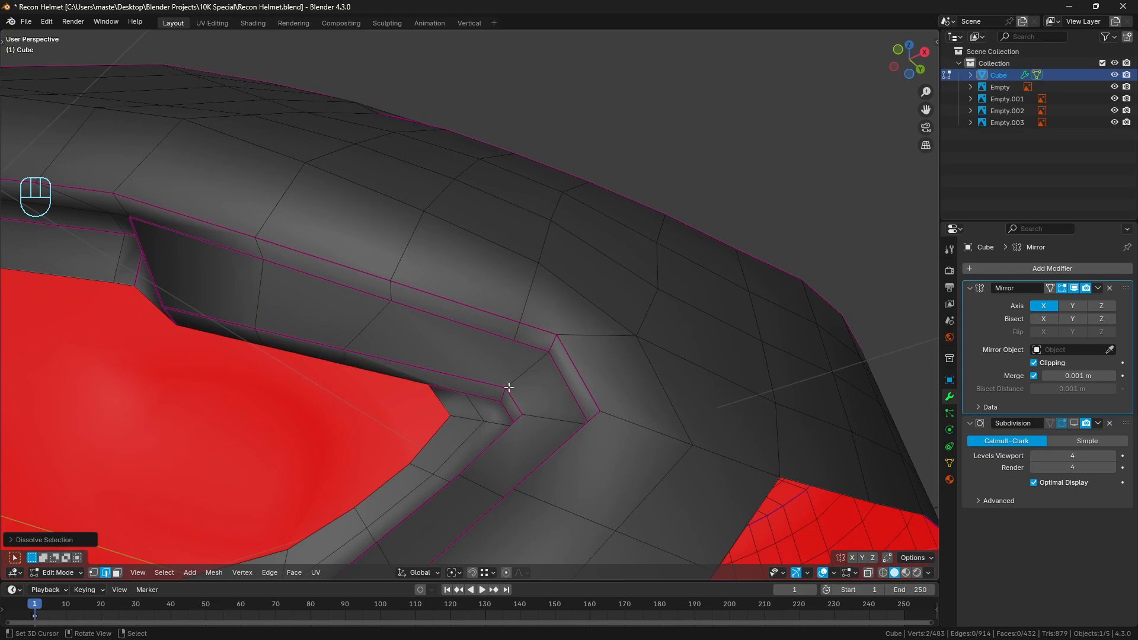
{"action": "key", "text": "k"}
{"action": "left_click", "coordinate": [464, 393]}
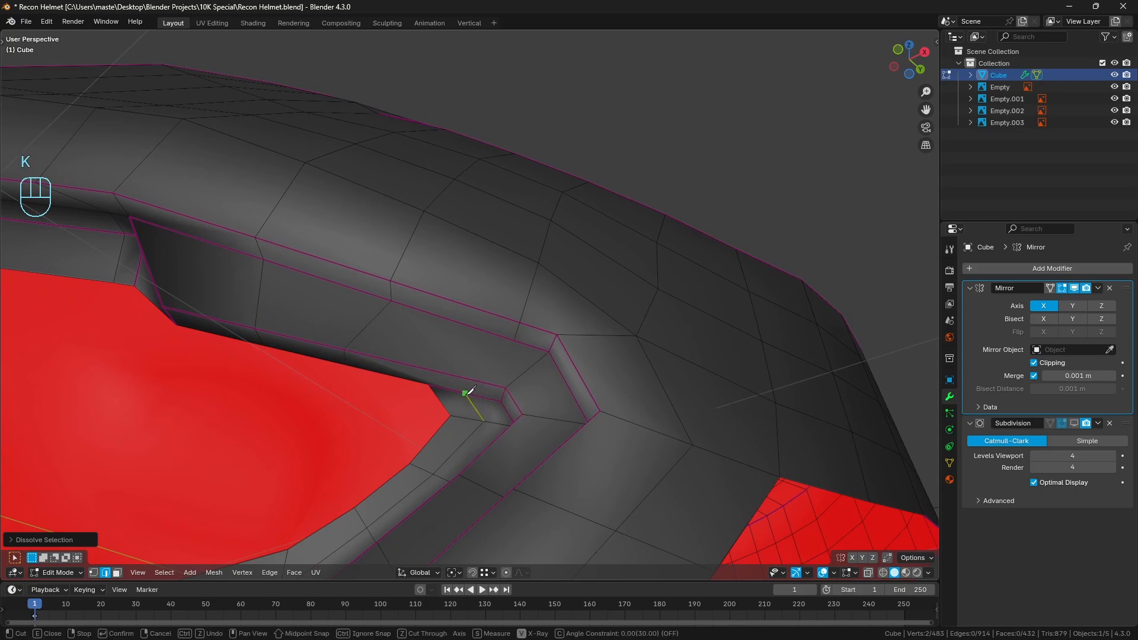
{"action": "left_click", "coordinate": [514, 340]}
{"action": "key", "text": "Return"}
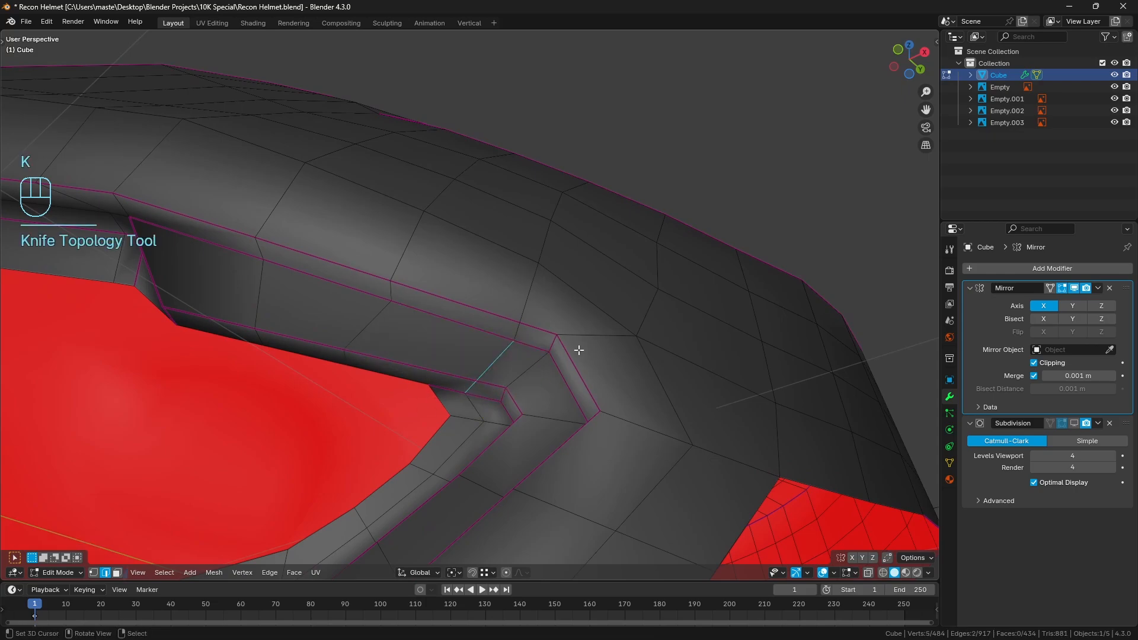
{"action": "key", "text": "a"}
{"action": "key", "text": "a"}
Knife-cut an edge from the recess's next upper crease vertex to the visor rim's corner, and dissolve the old edge beside it
{"action": "middle_click_drag", "start_coordinate": [472, 355], "coordinate": [487, 399], "text": "shift"}
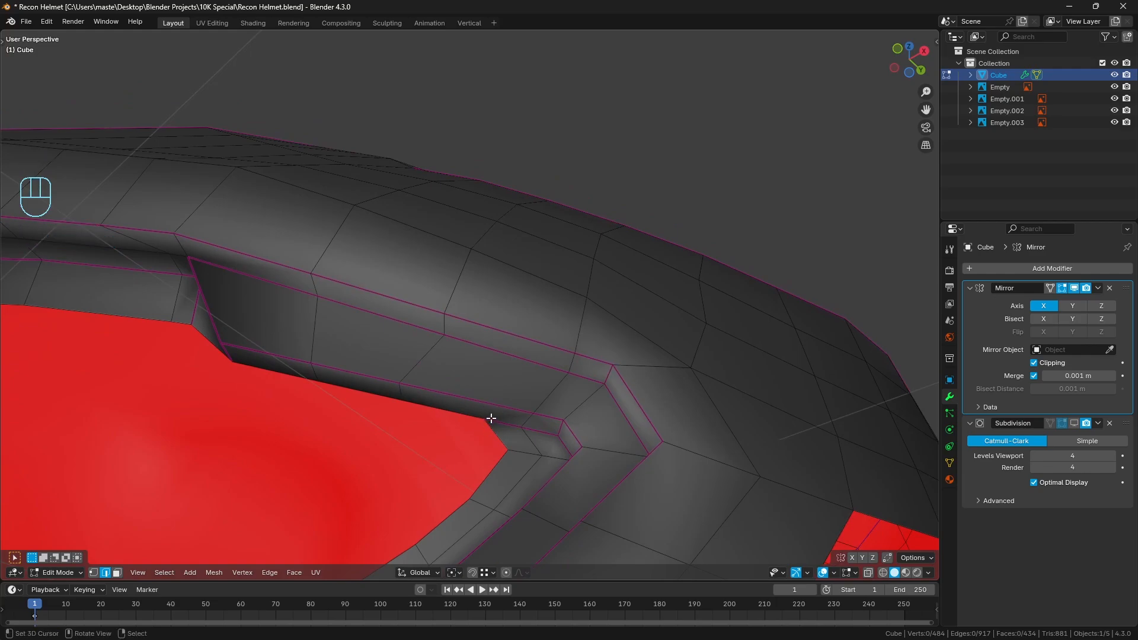
{"action": "key", "text": "k"}
{"action": "left_click", "coordinate": [444, 335]}
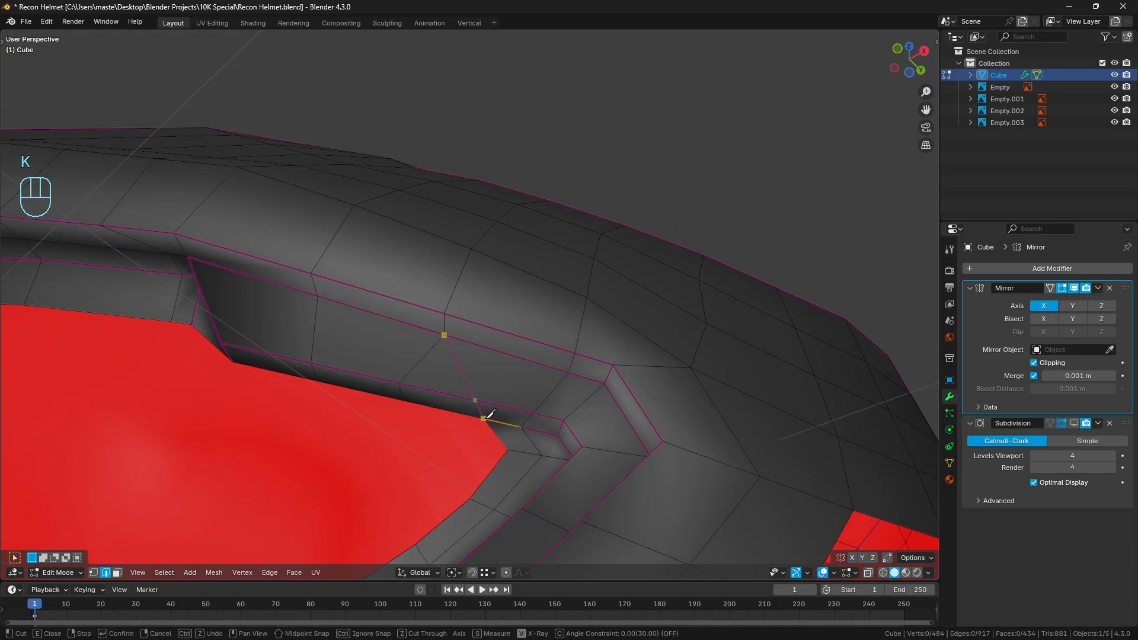
{"action": "left_click", "coordinate": [484, 418]}
{"action": "key", "text": "Return"}
{"action": "key", "text": "ctrl+x"}
{"action": "key", "text": "a"}
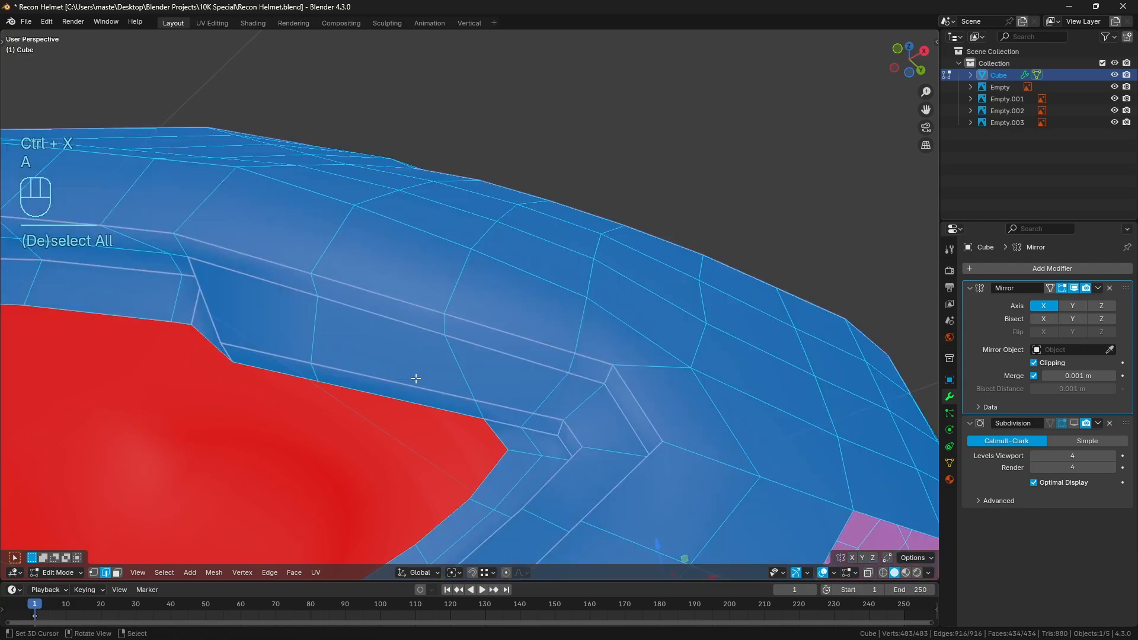
{"action": "key", "text": "a"}
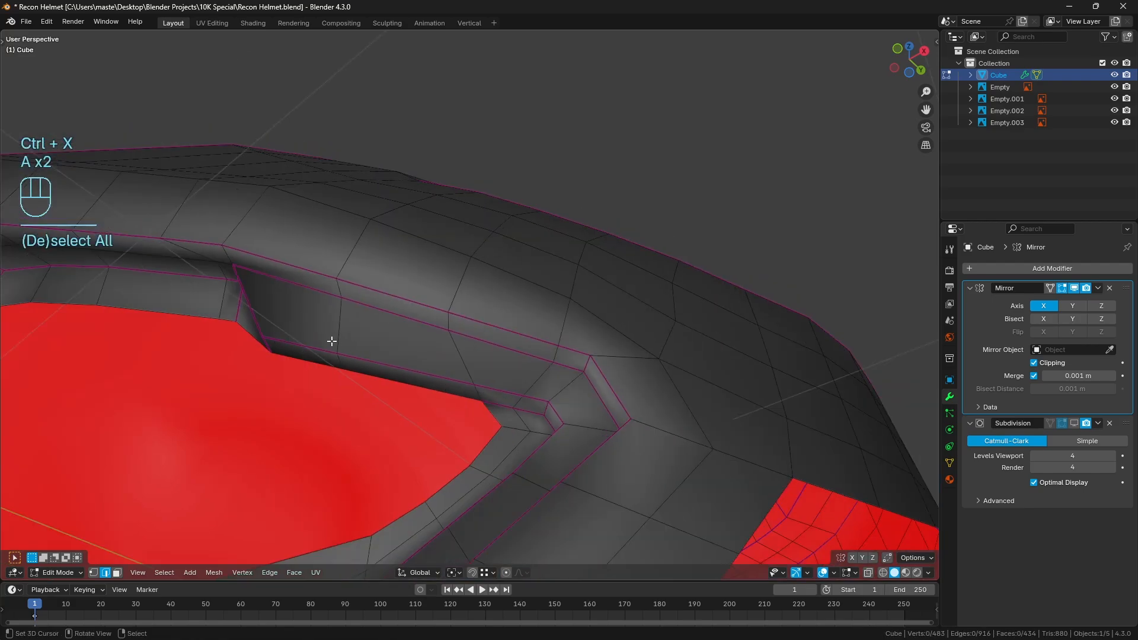
Even out the vertex spacing along the two edge runs bordering the visor recess's lower lip, and clear the selection
{"action": "right_click", "coordinate": [308, 344]}
{"action": "right_click", "coordinate": [358, 361], "text": "shift"}
{"action": "right_click", "coordinate": [360, 376], "text": "shift"}
{"action": "right_click", "coordinate": [330, 362], "text": "shift"}
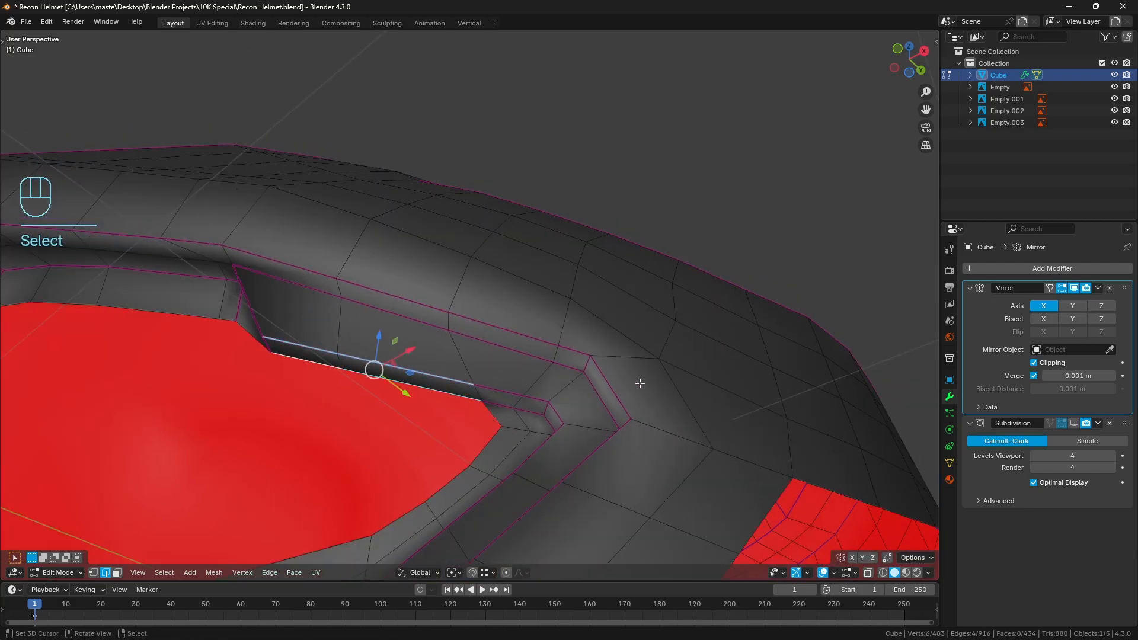
{"action": "key", "text": "q"}
{"action": "left_click", "coordinate": [638, 376]}
{"action": "key", "text": "a"}
{"action": "key", "text": "a"}
{"action": "middle_click_drag", "start_coordinate": [533, 367], "coordinate": [449, 358]}
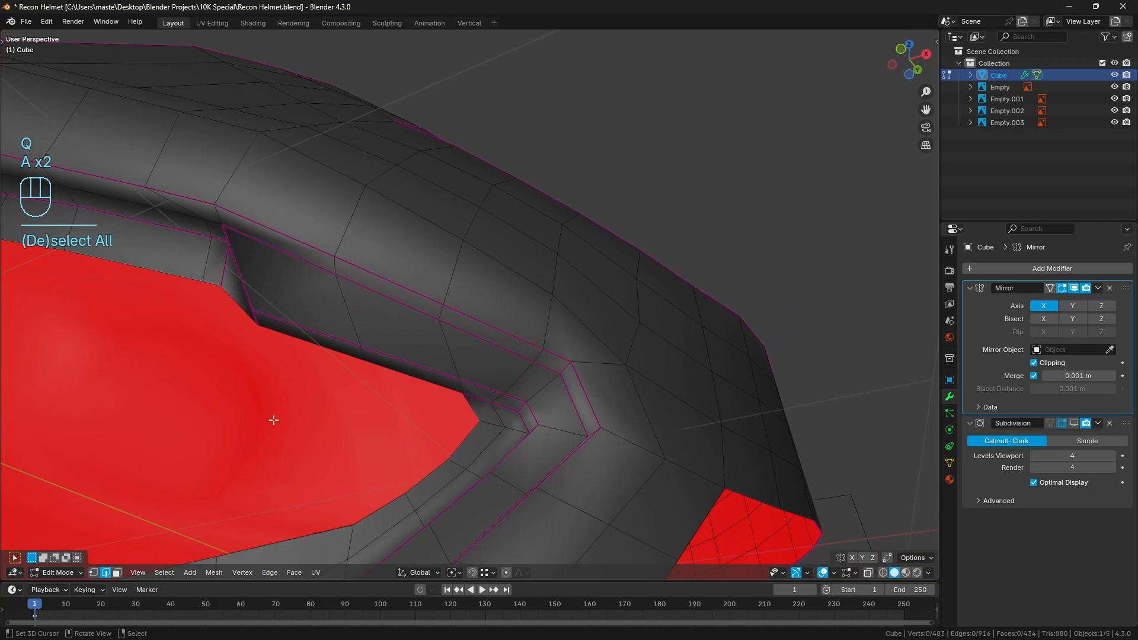
Knife-cut an edge from the small chin arc's vertex up to the vertex on the row above, and clear the selection
{"action": "scroll", "coordinate": [399, 468], "scroll_direction": "down", "scroll_amount": 4}
{"action": "middle_click_drag", "start_coordinate": [454, 436], "coordinate": [503, 404]}
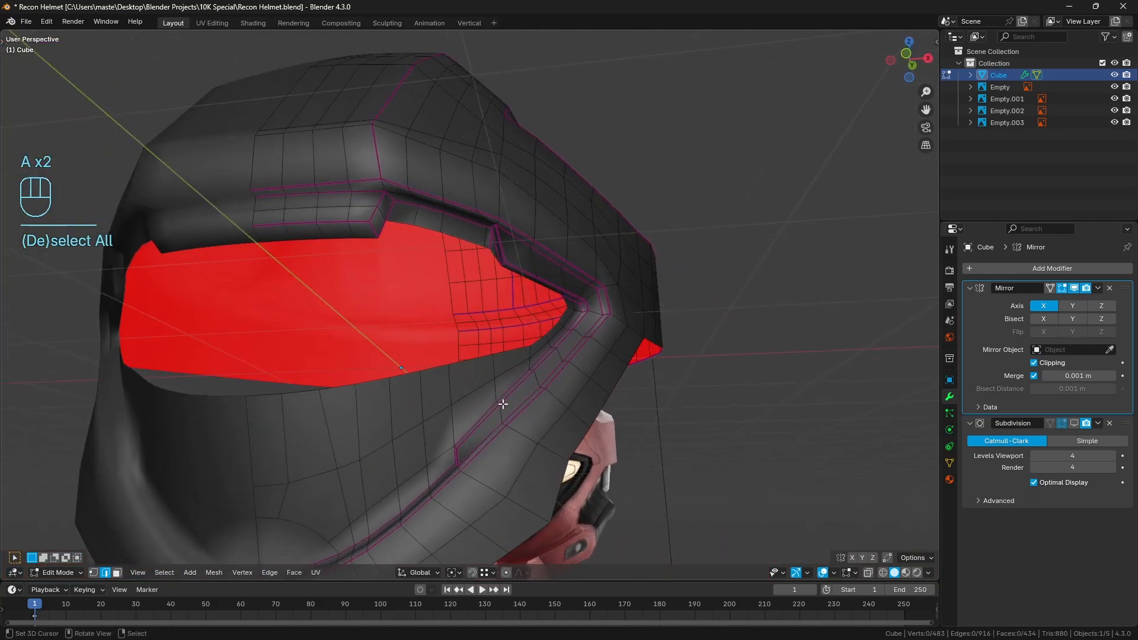
{"action": "middle_click_drag", "start_coordinate": [365, 415], "coordinate": [419, 332], "text": "shift"}
{"action": "scroll", "coordinate": [420, 334], "scroll_direction": "up", "scroll_amount": 2}
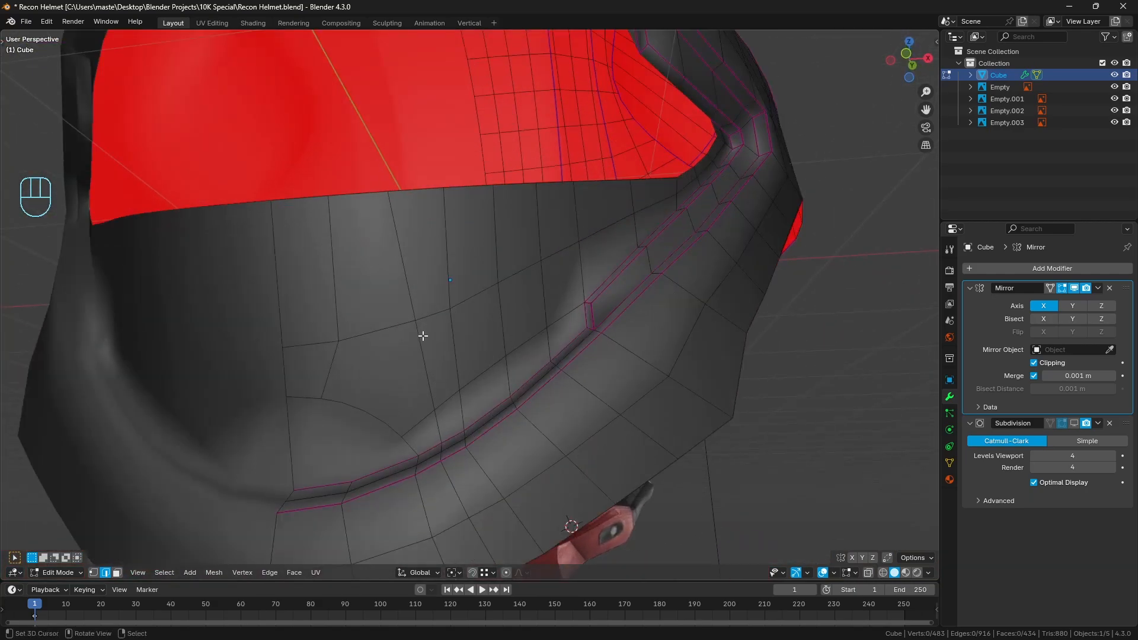
{"action": "left_click", "coordinate": [95, 574]}
{"action": "middle_click_drag", "start_coordinate": [329, 455], "coordinate": [365, 410]}
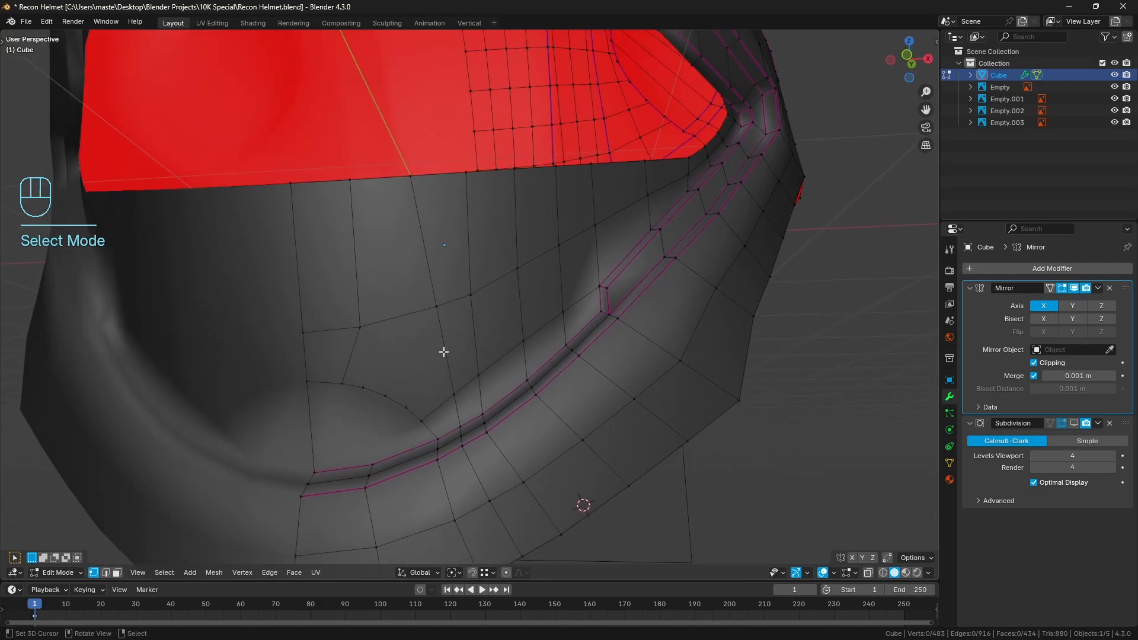
{"action": "key", "text": "k"}
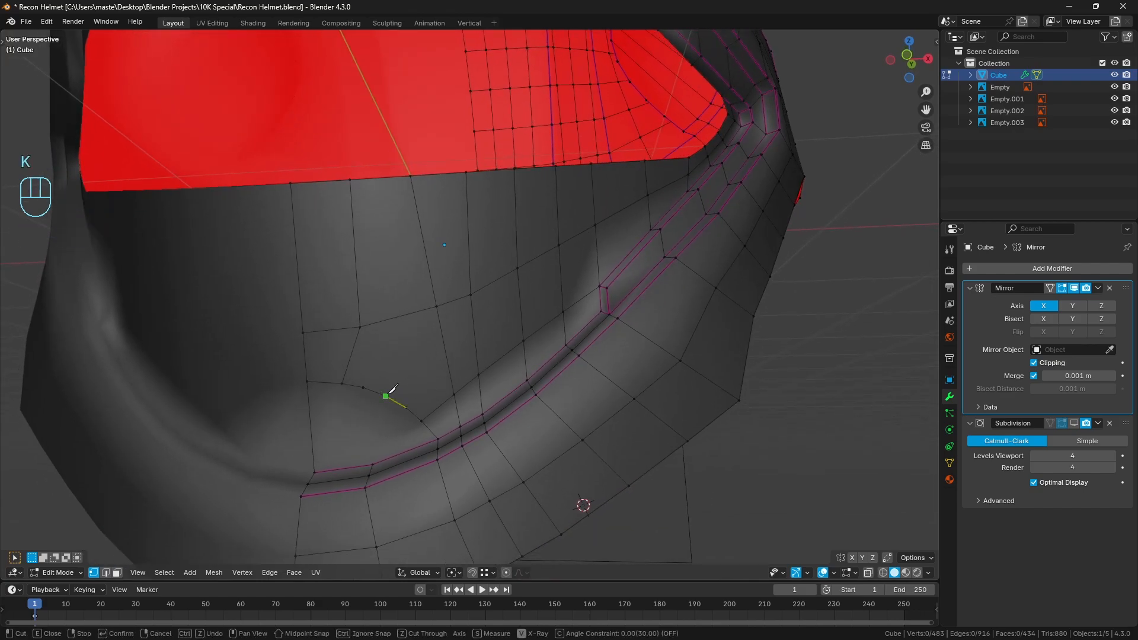
{"action": "left_click", "coordinate": [385, 396]}
{"action": "left_click", "coordinate": [437, 306]}
{"action": "key", "text": "Return"}
{"action": "scroll", "coordinate": [525, 294], "scroll_direction": "down", "scroll_amount": 2}
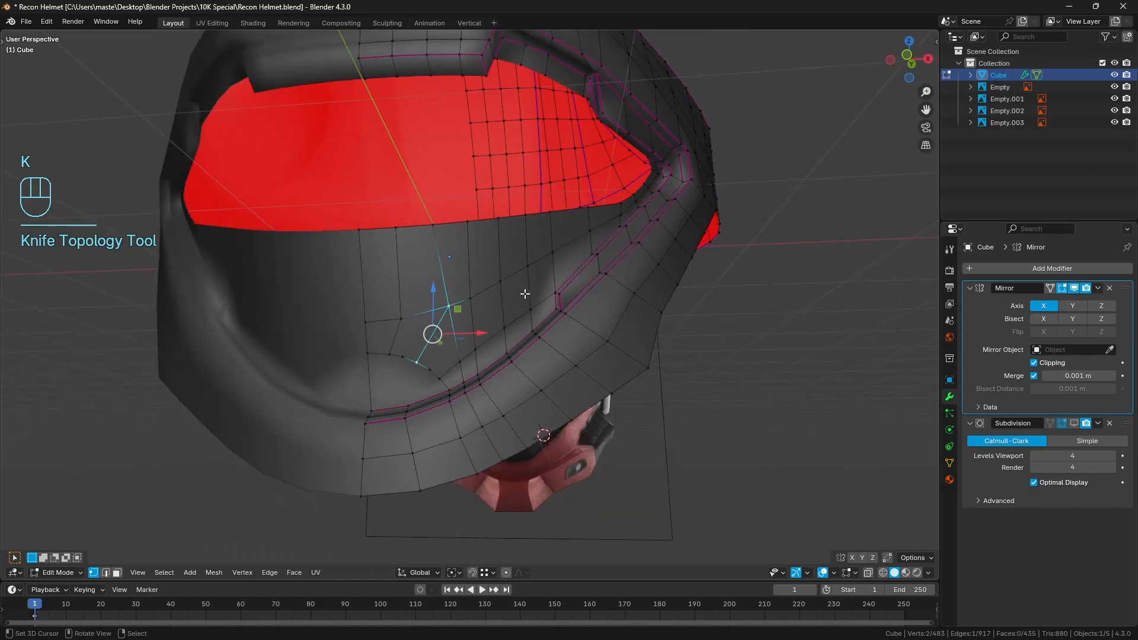
{"action": "key", "text": "a"}
{"action": "key", "text": "a"}
{"action": "scroll", "coordinate": [525, 294], "scroll_direction": "up", "scroll_amount": 3}
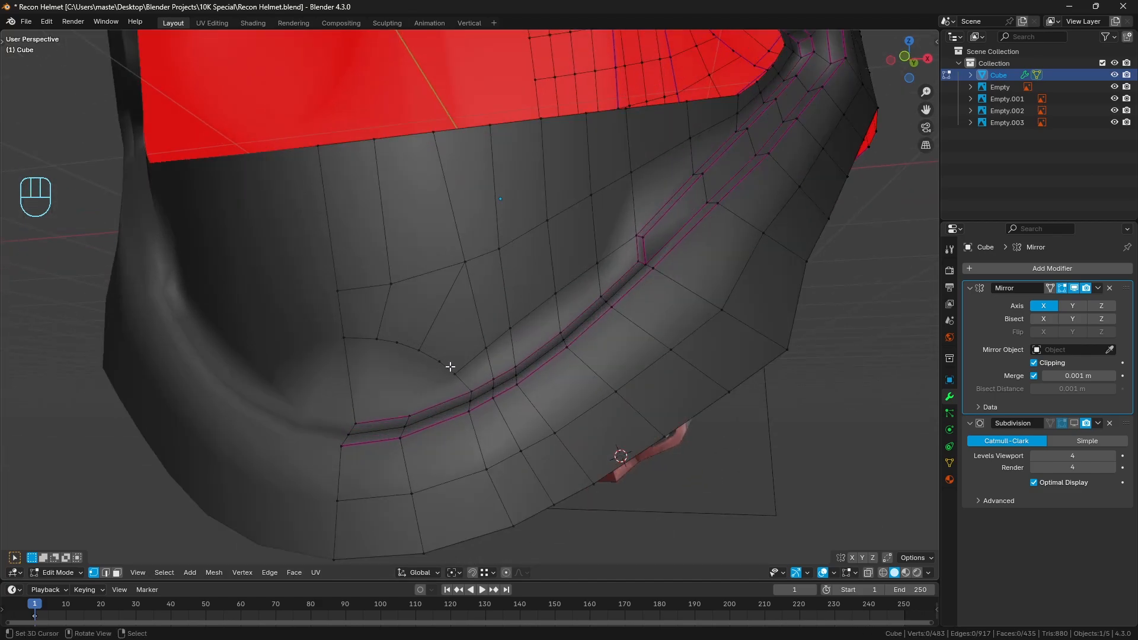
Try a centred loop cut through the face strip above the chin crease, and undo it
{"action": "key", "text": "ctrl+r"}
{"action": "left_click", "coordinate": [472, 319]}
{"action": "right_click", "coordinate": [472, 319]}
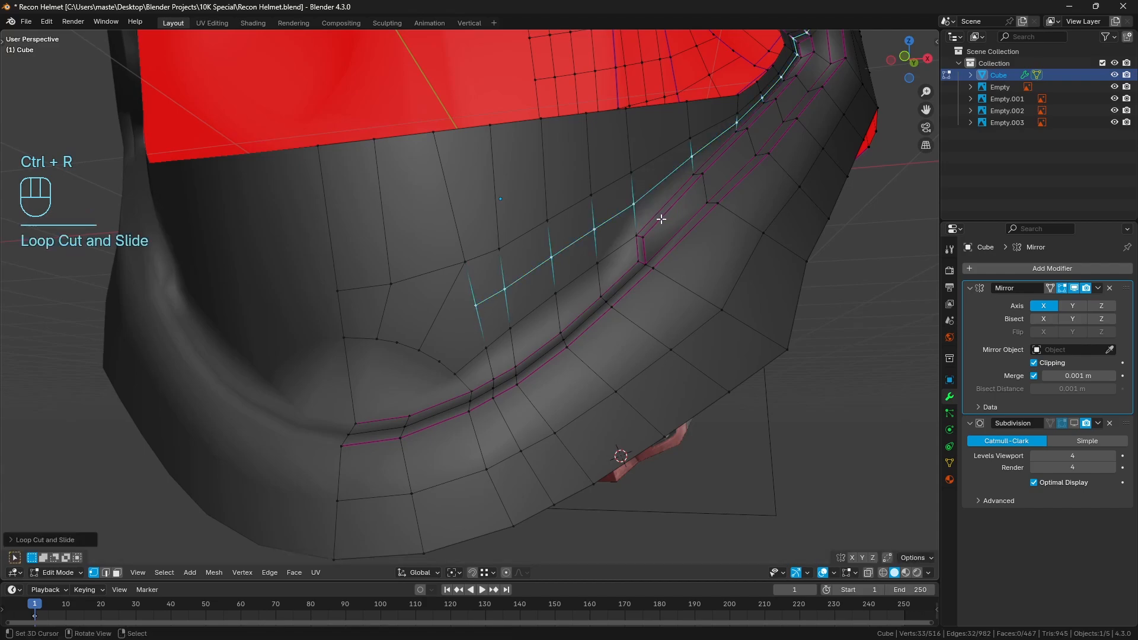
{"action": "scroll", "coordinate": [662, 218], "scroll_direction": "down", "scroll_amount": 2}
{"action": "middle_click_drag", "start_coordinate": [662, 218], "coordinate": [583, 295], "text": "shift"}
{"action": "key", "text": "ctrl+z"}
{"action": "scroll", "coordinate": [507, 304], "scroll_direction": "up", "scroll_amount": 3}
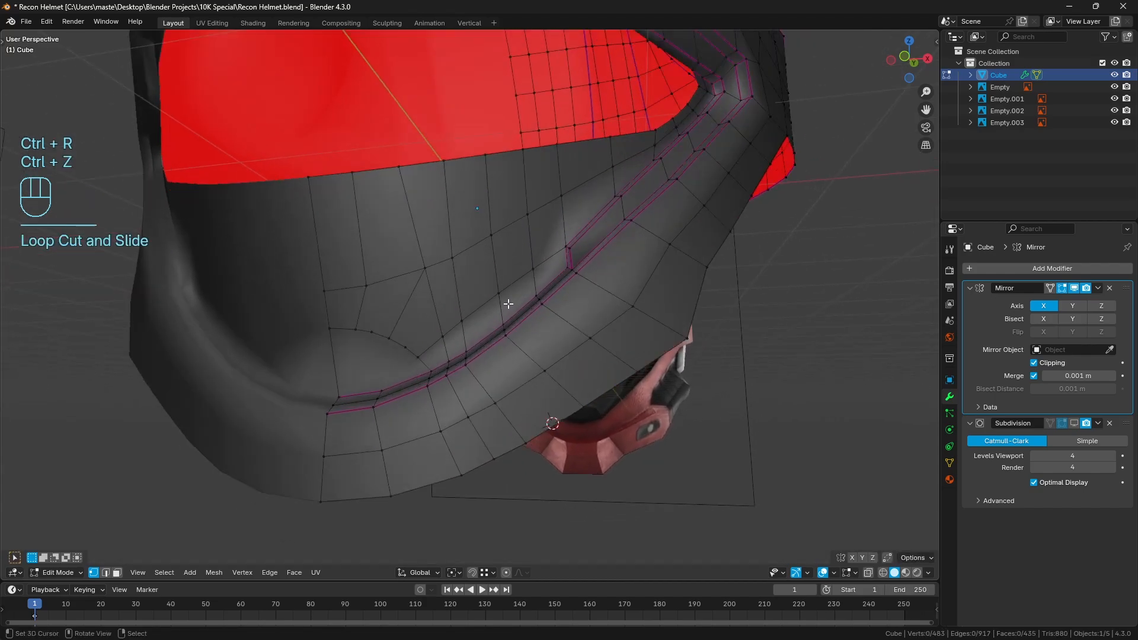
Dissolve the unconnected vertex on the small chin arc beside the new cut
{"action": "left_click", "coordinate": [406, 343]}
{"action": "scroll", "coordinate": [514, 360], "scroll_direction": "up", "scroll_amount": 2}
{"action": "middle_click_drag", "start_coordinate": [473, 352], "coordinate": [462, 347]}
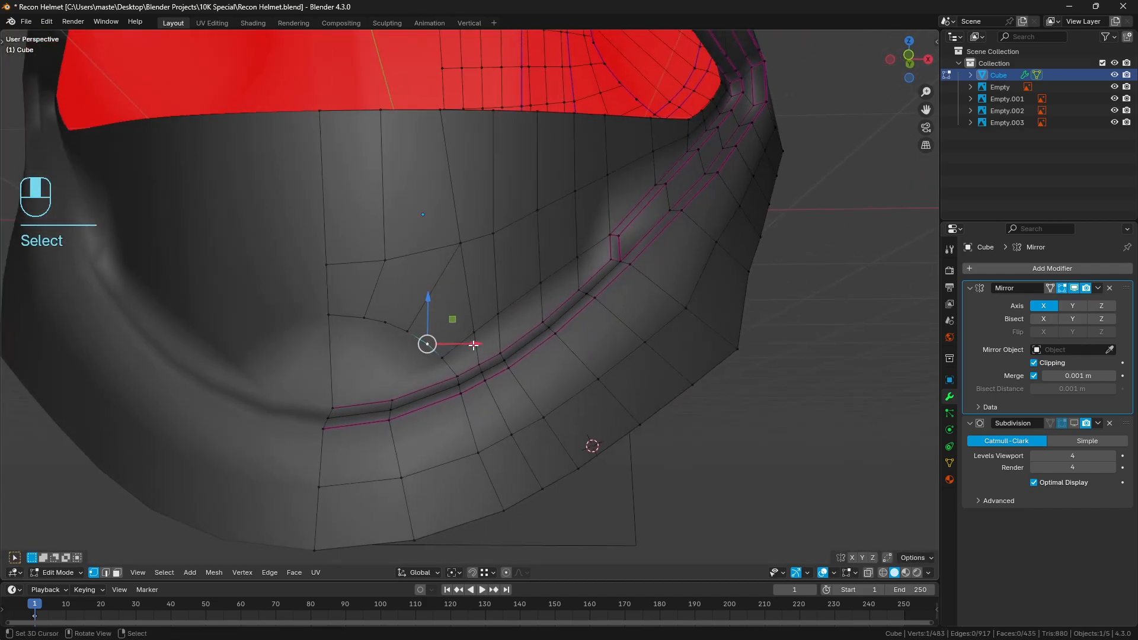
{"action": "key", "text": "ctrl+x"}
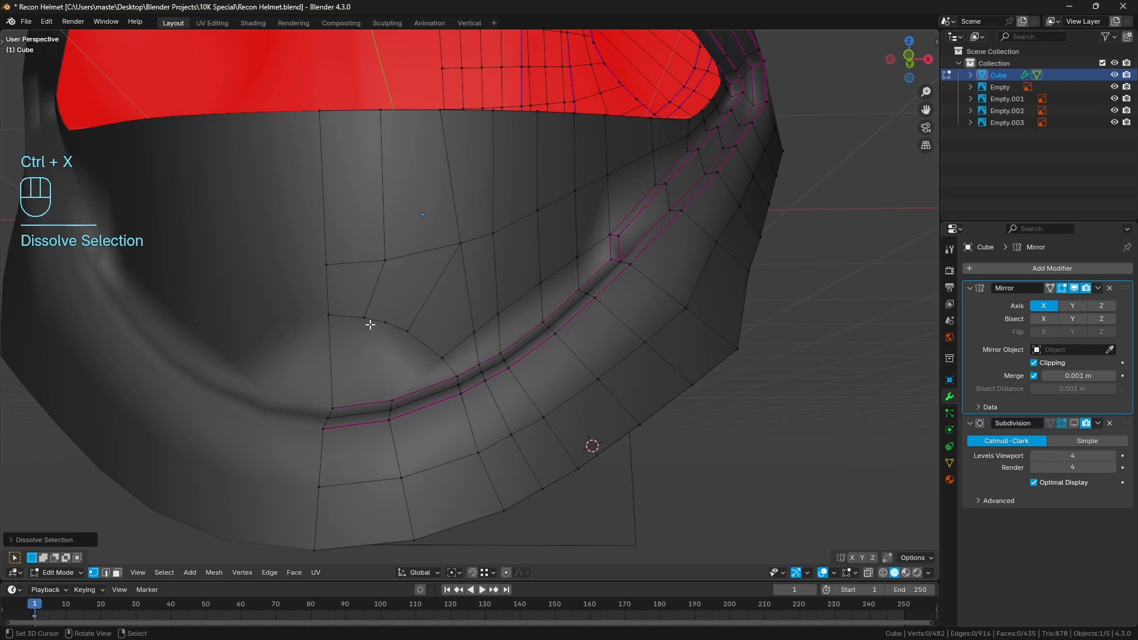
Evenly space the vertices along the chin arc from the centre line to the crease, and clear the selection
{"action": "left_click", "coordinate": [329, 315]}
{"action": "left_click", "coordinate": [457, 376], "text": "ctrl"}
{"action": "key", "text": "q"}
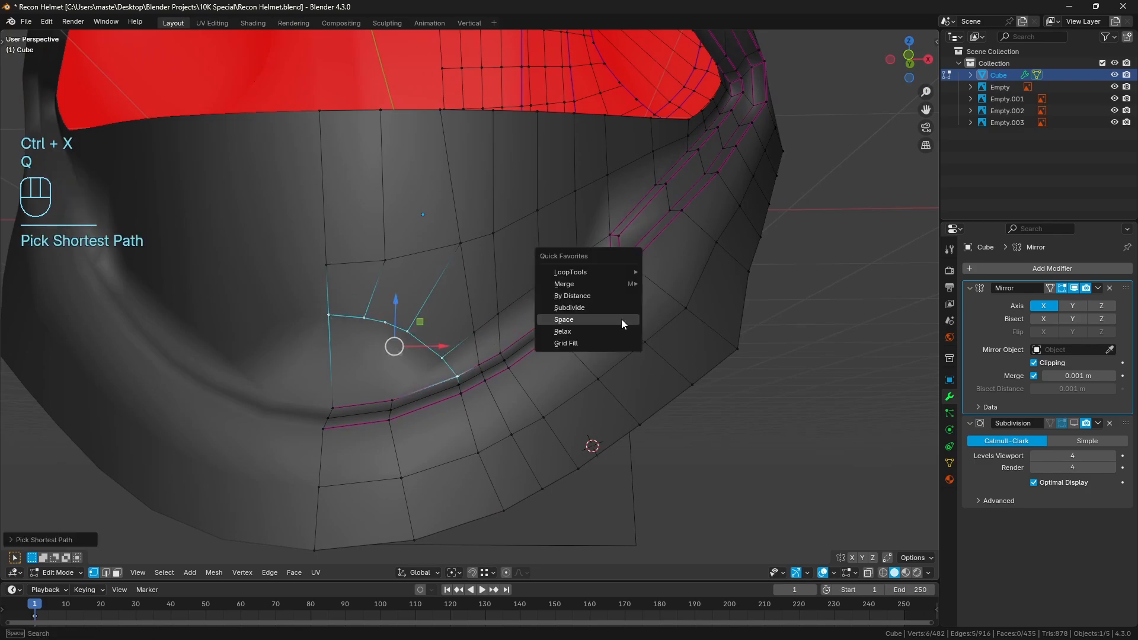
{"action": "left_click", "coordinate": [621, 318]}
{"action": "key", "text": "a"}
{"action": "key", "text": "a"}
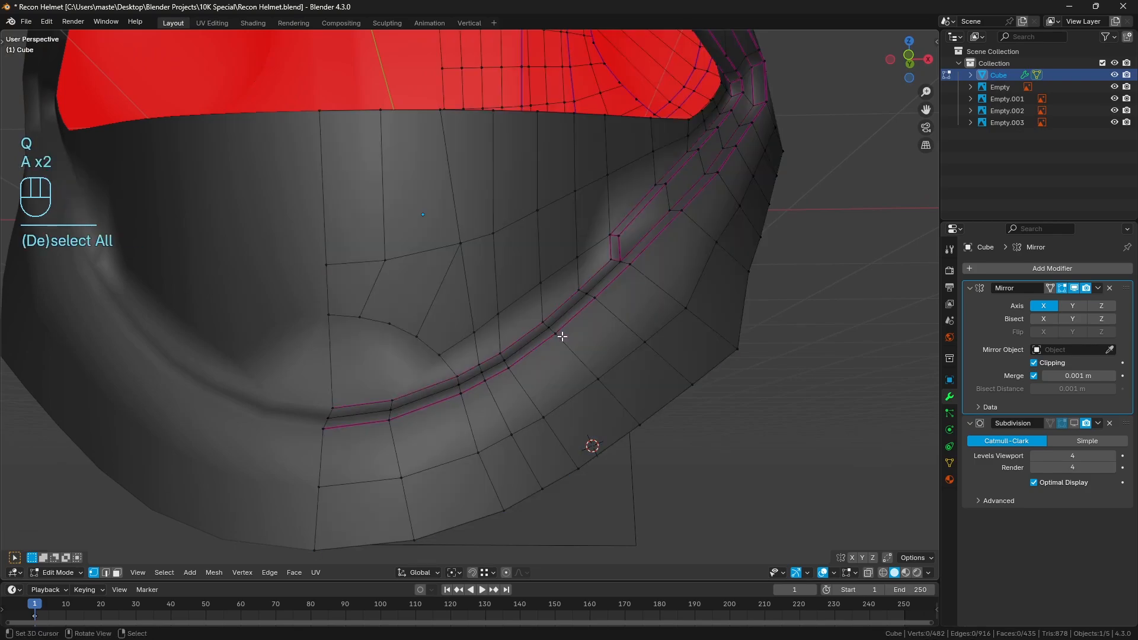
{"action": "middle_click_drag", "start_coordinate": [561, 334], "coordinate": [553, 349], "text": "shift"}
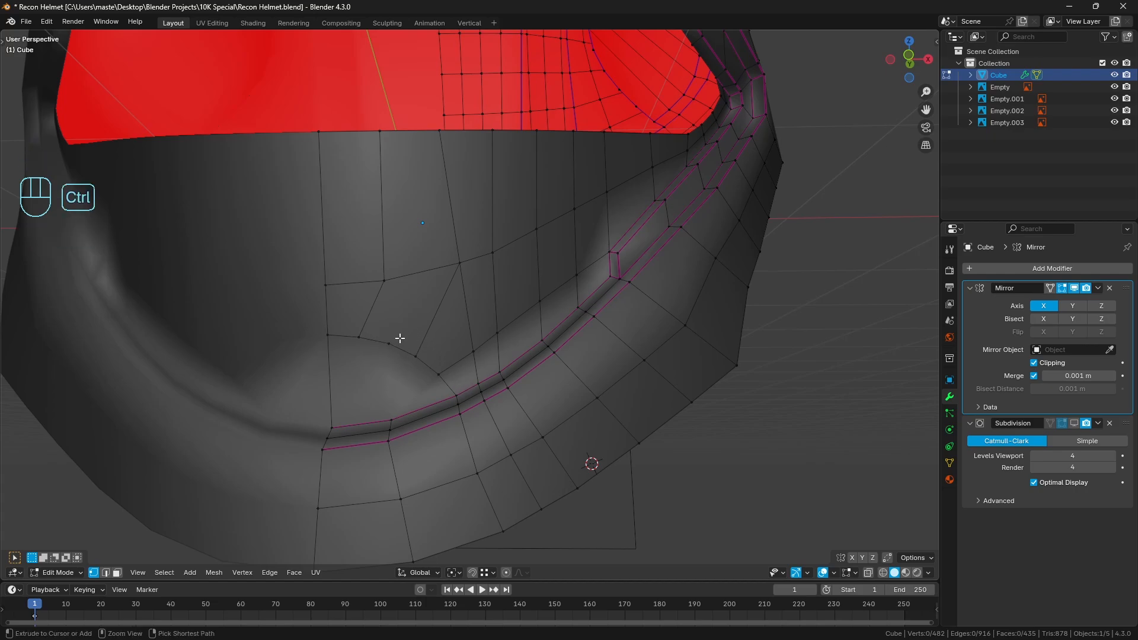
Add a centred loop cut through the chin panel column above the arc, and clear the selection
{"action": "key", "text": "ctrl+r"}
{"action": "left_click", "coordinate": [415, 290]}
{"action": "right_click", "coordinate": [414, 287]}
{"action": "key", "text": "a"}
{"action": "key", "text": "a"}
Knife-cut an edge from the new loop cut's lower end to the arc's middle vertex, and clear the selection
{"action": "key", "text": "k"}
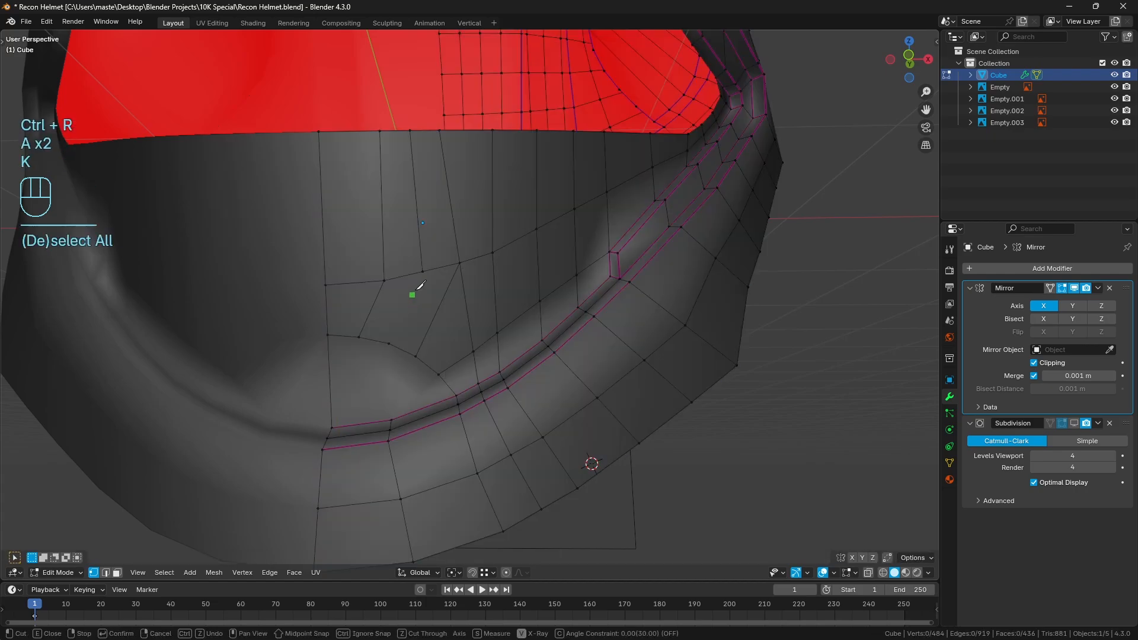
{"action": "left_click", "coordinate": [423, 271]}
{"action": "left_click", "coordinate": [390, 343]}
{"action": "key", "text": "Return"}
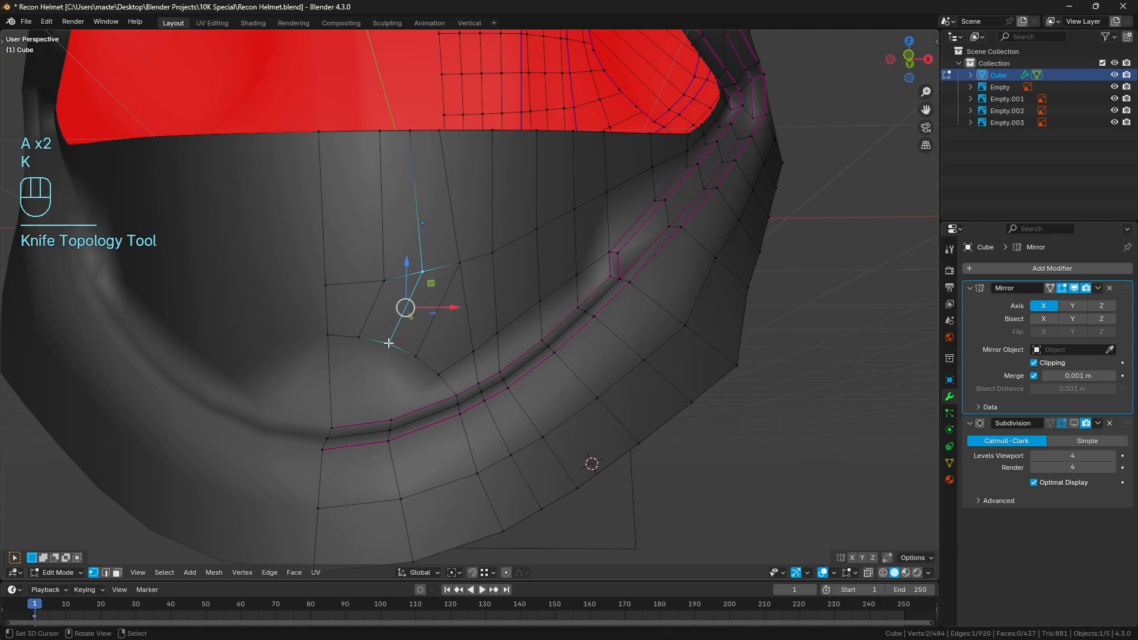
{"action": "scroll", "coordinate": [501, 308], "scroll_direction": "down", "scroll_amount": 3}
{"action": "key", "text": "a"}
{"action": "key", "text": "a"}
Evenly space the edges along the visor opening's whole lower rim, from the centre line to the outer corner
{"action": "key", "text": "2"}
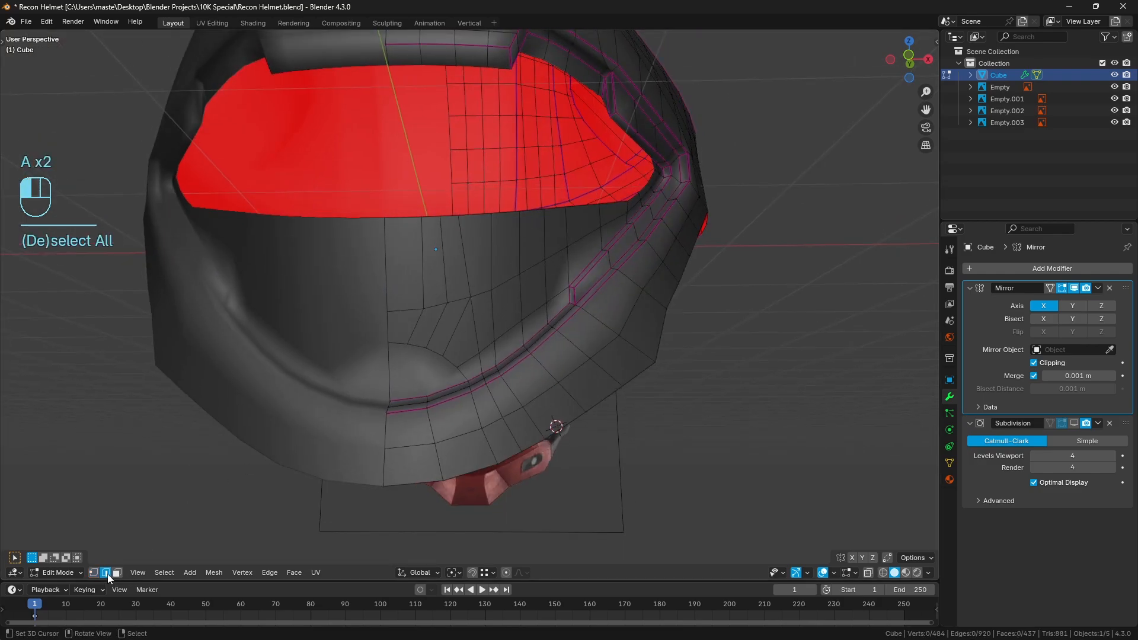
{"action": "left_click", "coordinate": [401, 218]}
{"action": "scroll", "coordinate": [436, 249], "scroll_direction": "up", "scroll_amount": 4}
{"action": "left_click", "coordinate": [578, 187], "text": "ctrl"}
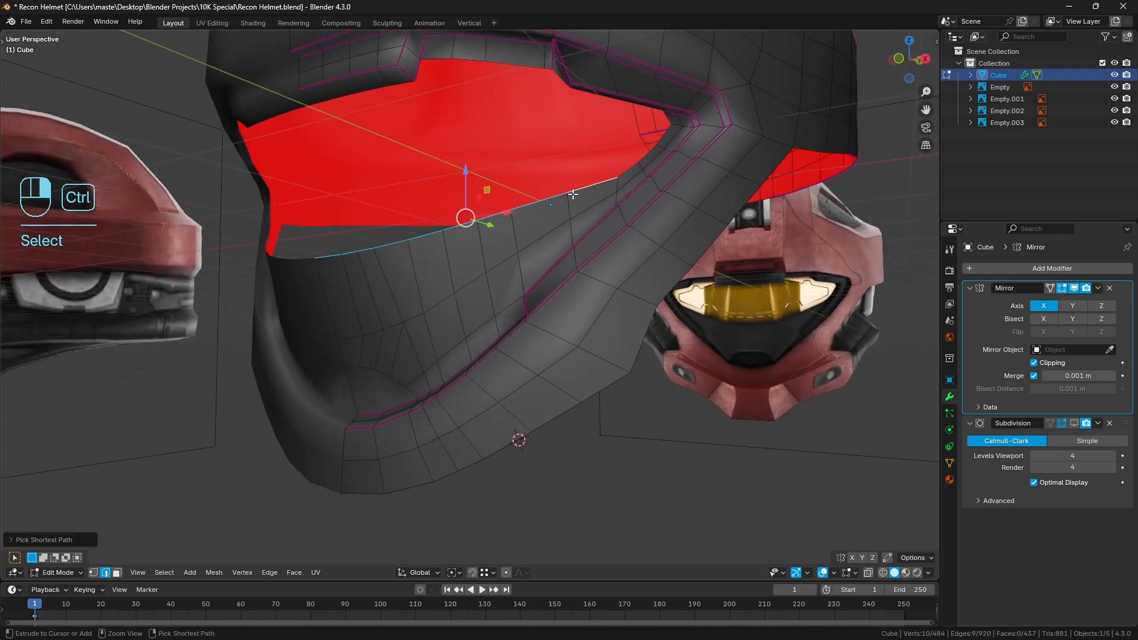
{"action": "key", "text": "q"}
{"action": "left_click", "coordinate": [688, 198]}
{"action": "middle_click_drag", "start_coordinate": [596, 252], "coordinate": [614, 252]}
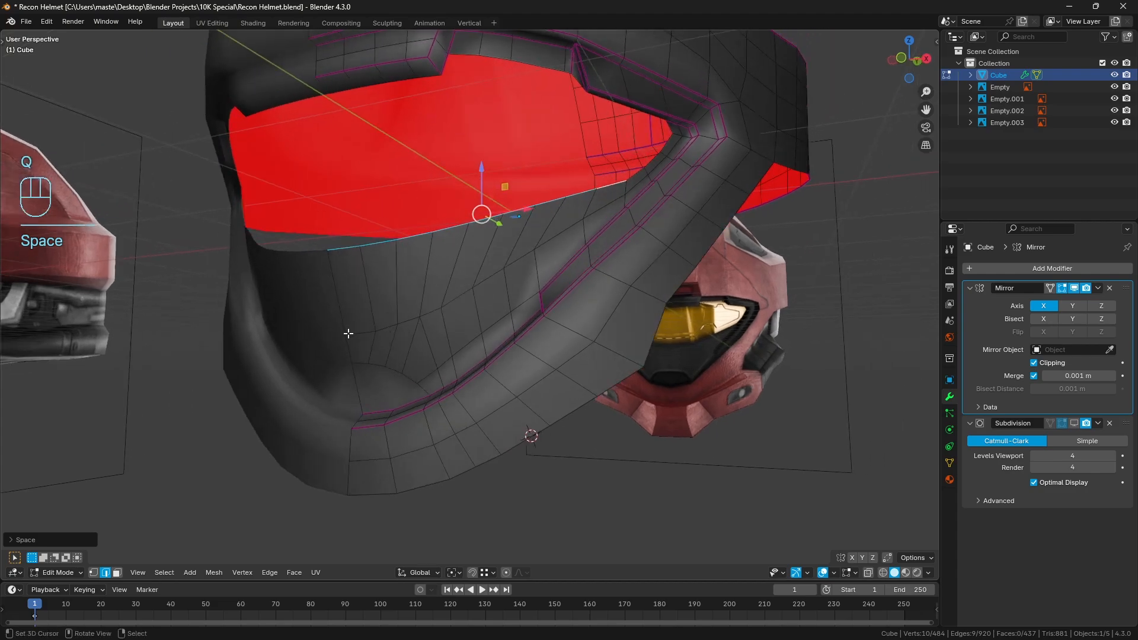
Evenly space the whole middle edge row of the chin panel from the centre line to its outer end
{"action": "right_click", "coordinate": [349, 334]}
{"action": "right_click", "coordinate": [598, 201], "text": "ctrl"}
{"action": "key", "text": "q"}
{"action": "left_click", "coordinate": [770, 222]}
{"action": "middle_click_drag", "start_coordinate": [769, 221], "coordinate": [741, 237]}
{"action": "middle_click_drag", "start_coordinate": [689, 275], "coordinate": [706, 262]}
{"action": "scroll", "coordinate": [706, 262], "scroll_direction": "up", "scroll_amount": 2}
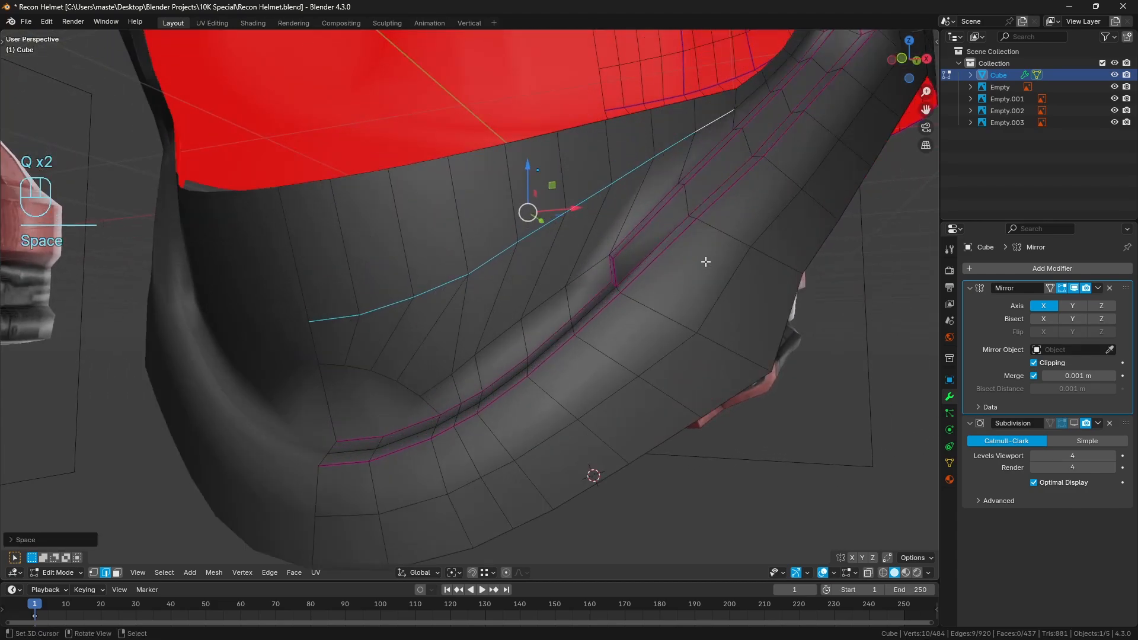
Undo the spacing changes on the visor rim and the chin panel's middle row, and clear the selection
{"action": "key", "text": "ctrl+z"}
{"action": "middle_click_drag", "start_coordinate": [681, 203], "coordinate": [651, 221]}
{"action": "key", "text": "ctrl+z"}
{"action": "key", "text": "ctrl+z"}
{"action": "key", "text": "ctrl+z"}
{"action": "key", "text": "a"}
{"action": "key", "text": "a"}
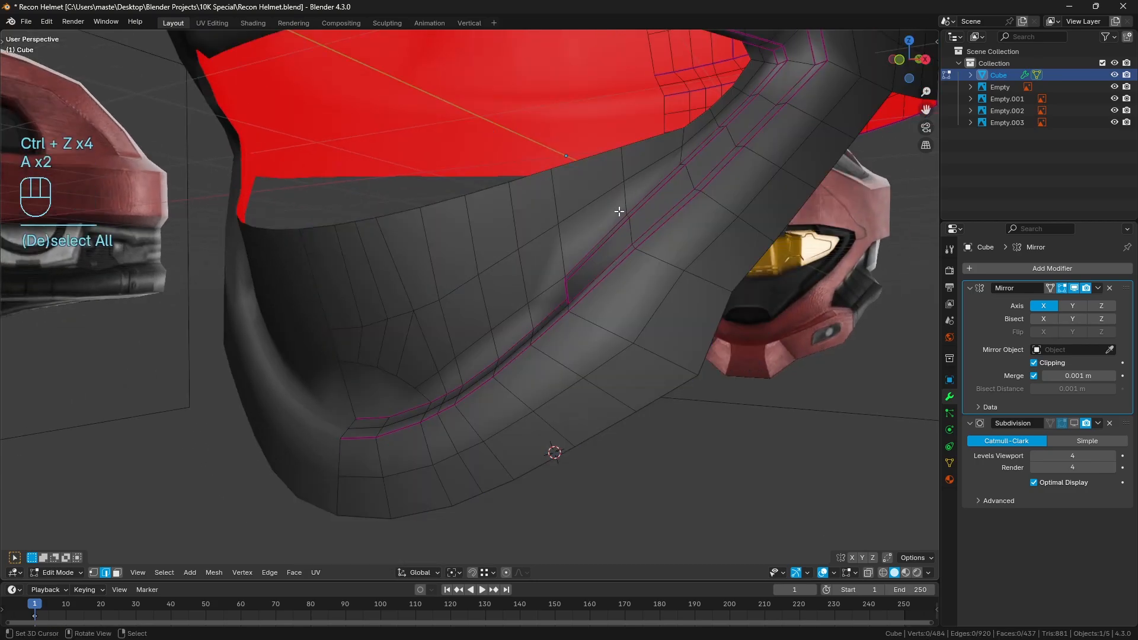
Evenly space shorter edge runs on the visor's lower rim and the chin's middle row, stopping before the outer corner
{"action": "right_click", "coordinate": [534, 178]}
{"action": "middle_click_drag", "start_coordinate": [483, 210], "coordinate": [503, 211]}
{"action": "right_click", "coordinate": [348, 229], "text": "ctrl"}
{"action": "right_click", "coordinate": [365, 333], "text": "shift"}
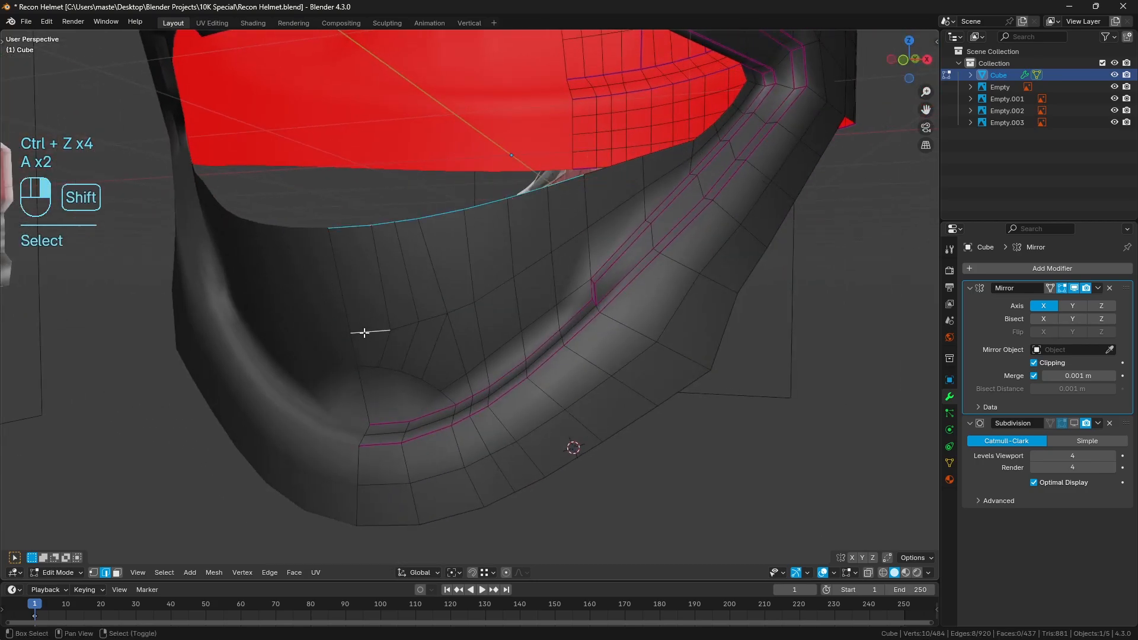
{"action": "right_click", "coordinate": [558, 248], "text": "ctrl"}
{"action": "key", "text": "q"}
{"action": "left_click", "coordinate": [741, 244]}
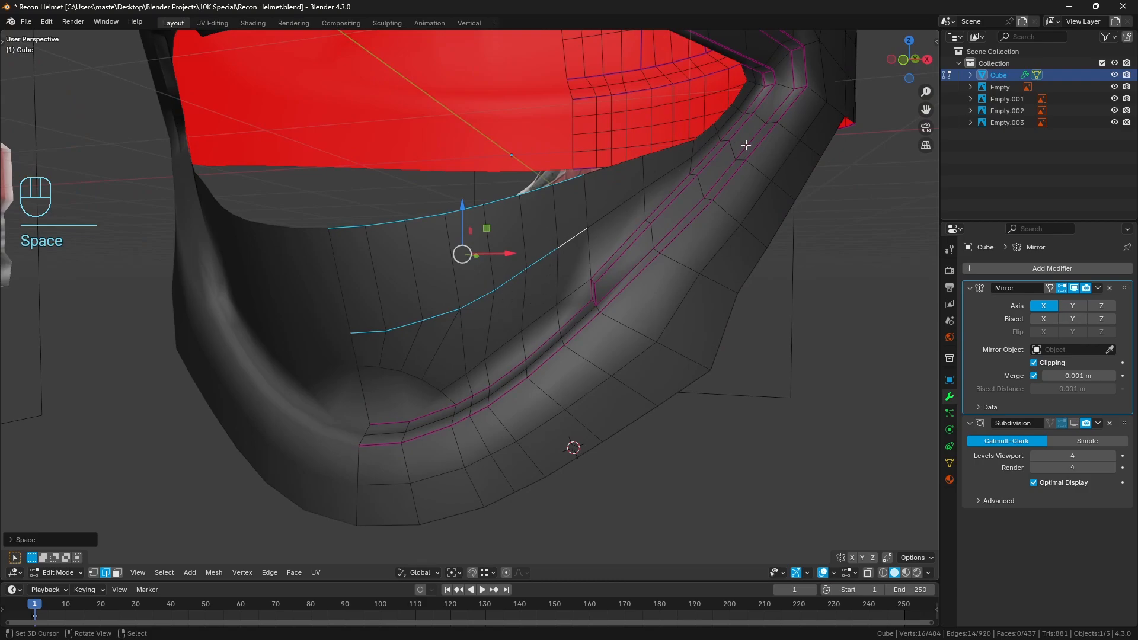
Evenly space and relax matching edge runs along the chin crease, the row above it and the two rows below, then clear the selection
{"action": "middle_click_drag", "start_coordinate": [741, 144], "coordinate": [598, 249]}
{"action": "middle_click_drag", "start_coordinate": [516, 342], "coordinate": [537, 293]}
{"action": "right_click", "coordinate": [466, 340]}
{"action": "right_click", "coordinate": [608, 231], "text": "ctrl"}
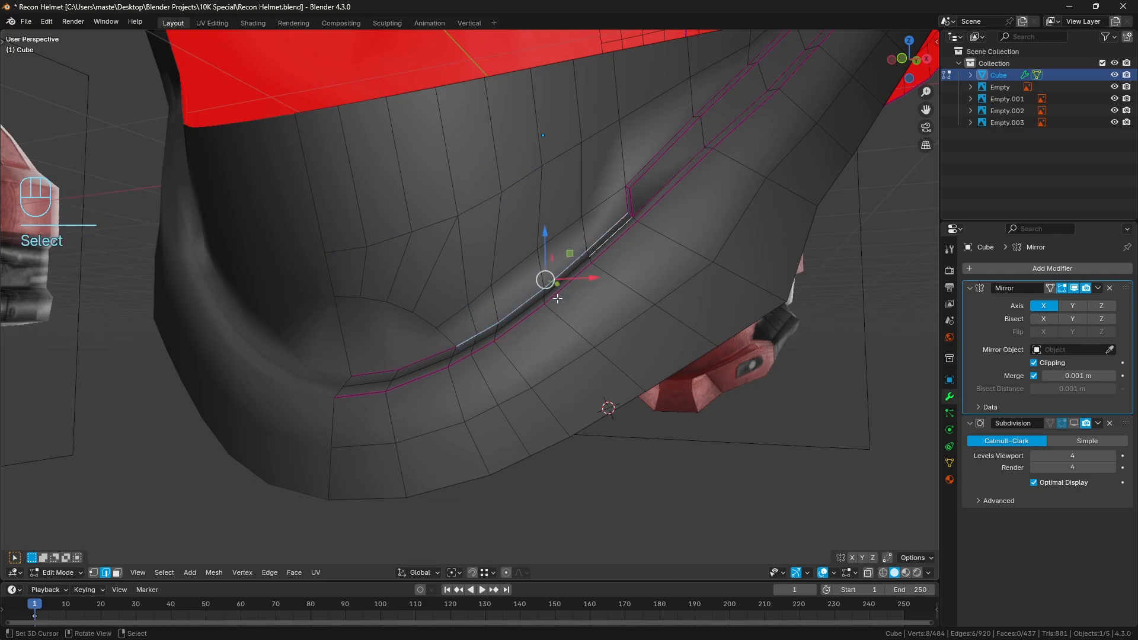
{"action": "right_click", "coordinate": [465, 356], "text": "ctrl"}
{"action": "right_click", "coordinate": [621, 244], "text": "ctrl"}
{"action": "right_click", "coordinate": [667, 283], "text": "shift"}
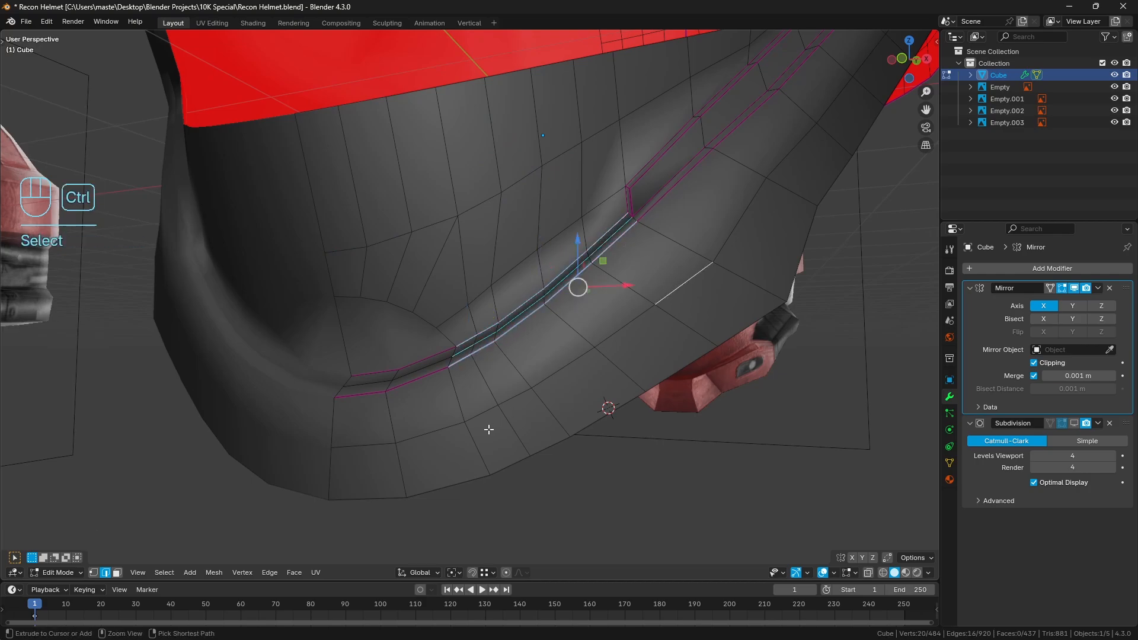
{"action": "right_click", "coordinate": [491, 426], "text": "ctrl"}
{"action": "right_click", "coordinate": [515, 457], "text": "shift"}
{"action": "right_click", "coordinate": [730, 326], "text": "ctrl"}
{"action": "middle_click_drag", "start_coordinate": [720, 323], "coordinate": [729, 328]}
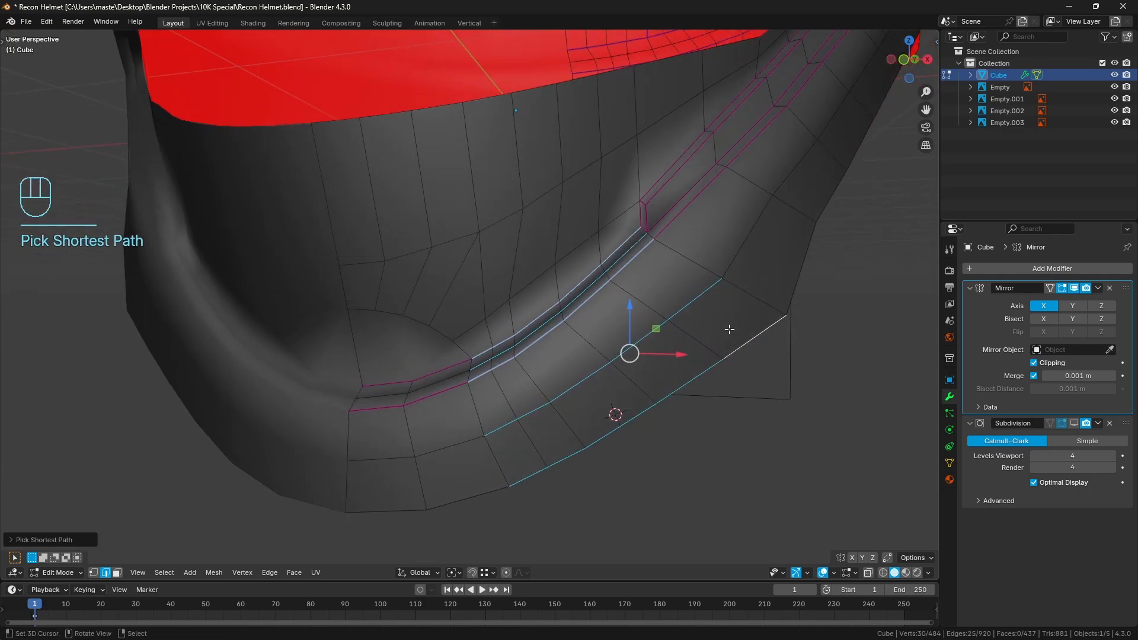
{"action": "right_click", "coordinate": [468, 337], "text": "shift"}
{"action": "right_click", "coordinate": [614, 222], "text": "ctrl"}
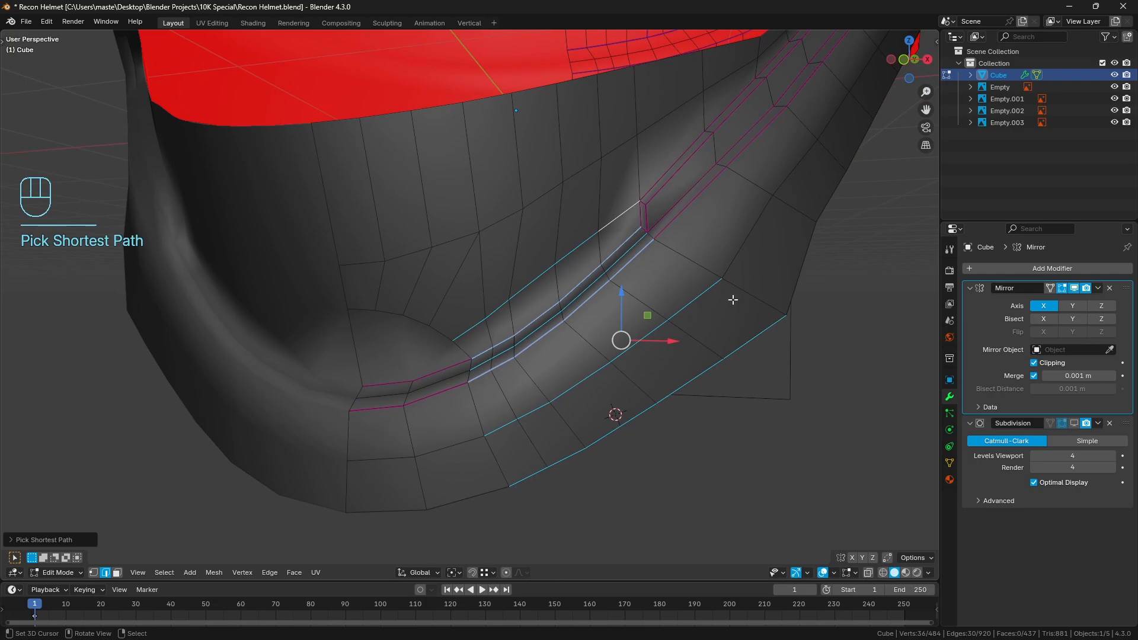
{"action": "key", "text": "q"}
{"action": "left_click", "coordinate": [771, 287]}
{"action": "key", "text": "q"}
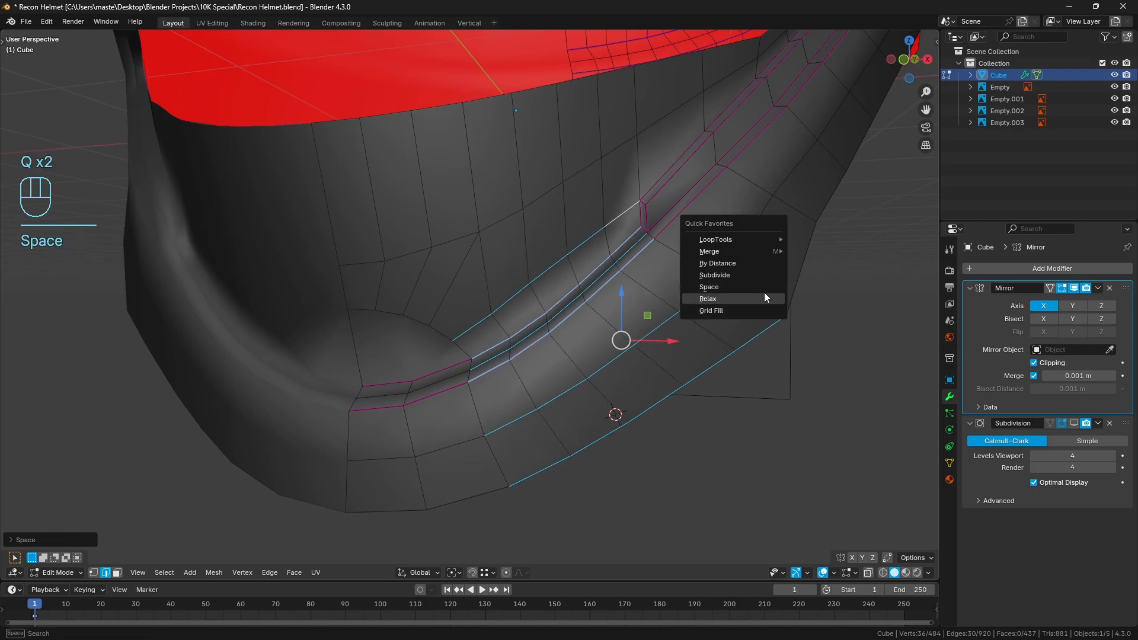
{"action": "left_click", "coordinate": [765, 297]}
{"action": "middle_click_drag", "start_coordinate": [741, 278], "coordinate": [589, 294]}
{"action": "key", "text": "a"}
{"action": "key", "text": "a"}
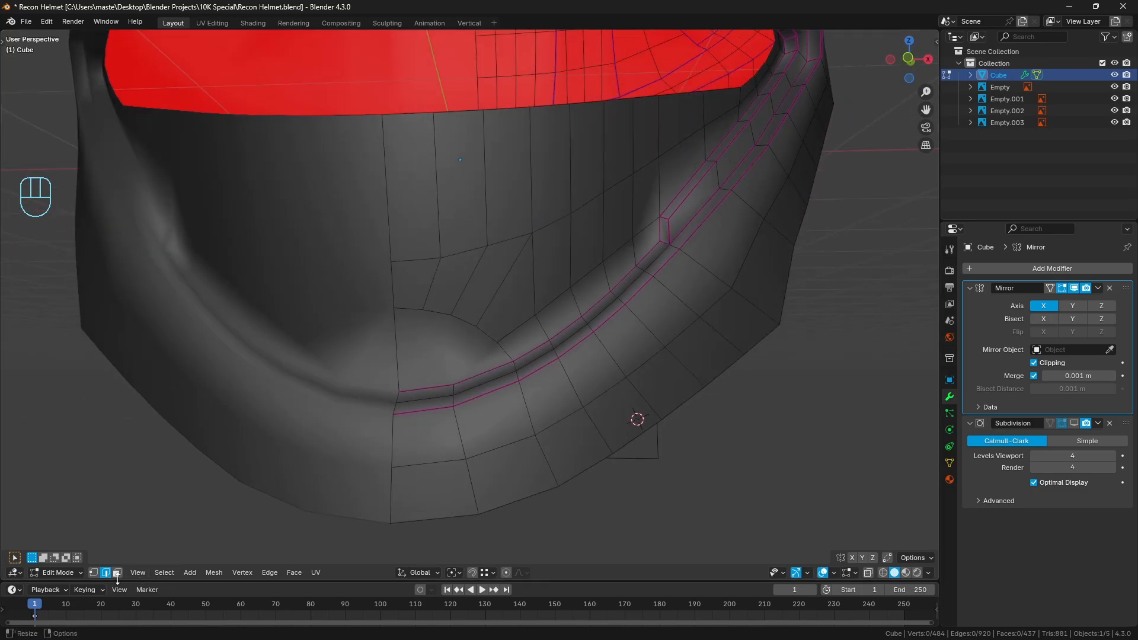
{"action": "left_click", "coordinate": [117, 572]}
{"action": "left_click", "coordinate": [516, 340], "text": "alt"}
{"action": "key", "text": "a"}
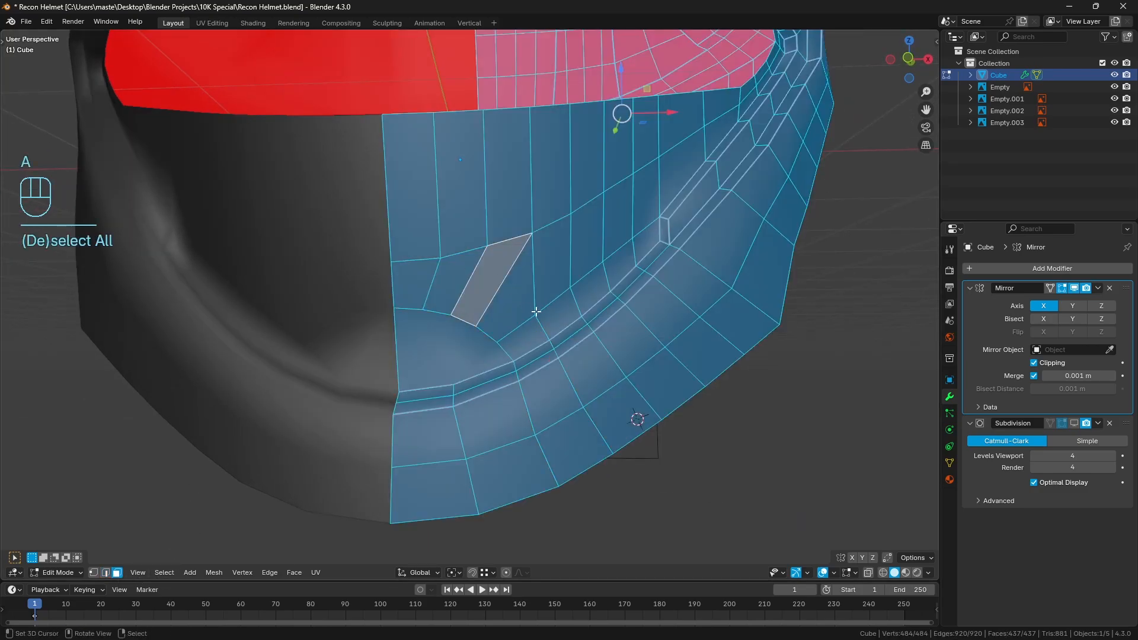
{"action": "key", "text": "a"}
{"action": "left_click", "coordinate": [106, 573]}
{"action": "key", "text": "a"}
{"action": "key", "text": "a"}
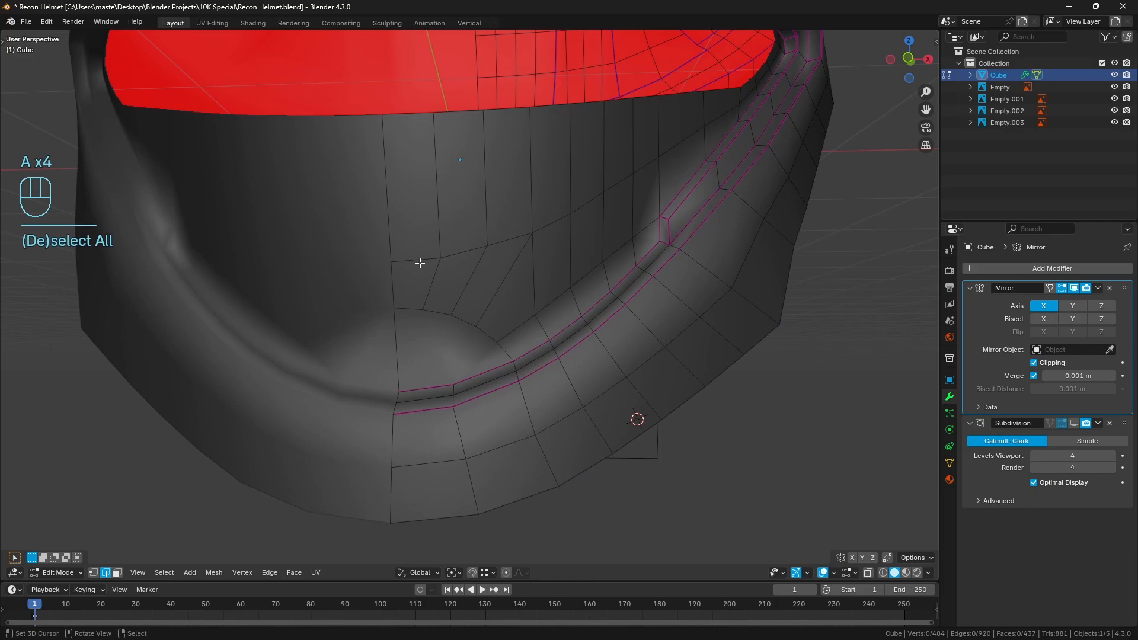
Edge-slide the path running from the chin panel's centre line to the crease by about 0.3 towards the crease, in front view
{"action": "left_click", "coordinate": [420, 262]}
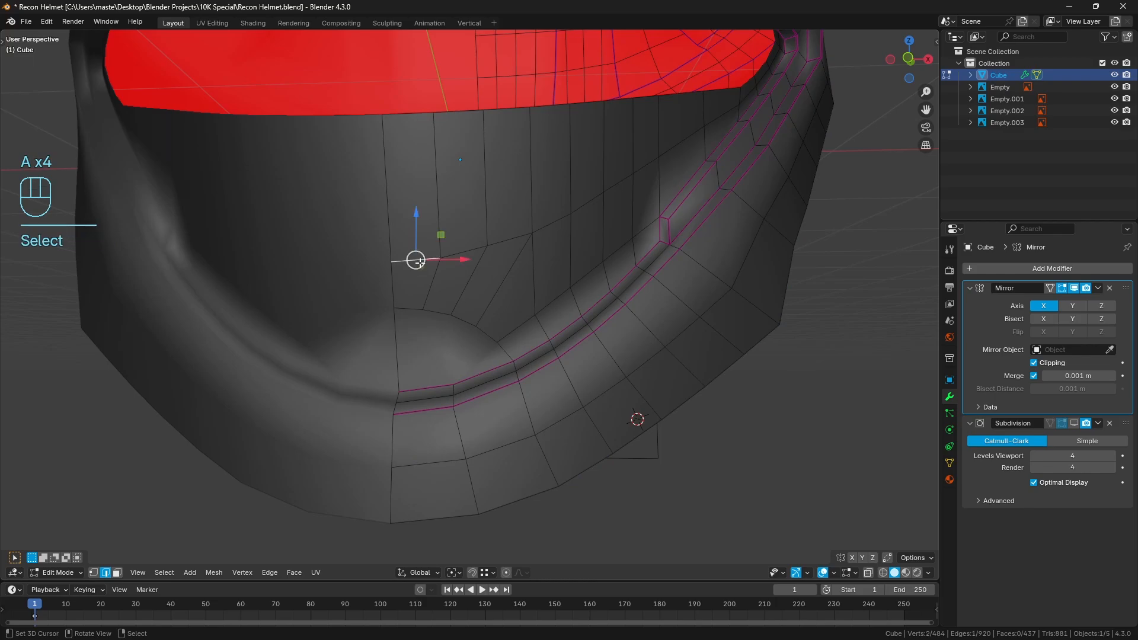
{"action": "left_click", "coordinate": [541, 329], "text": "ctrl"}
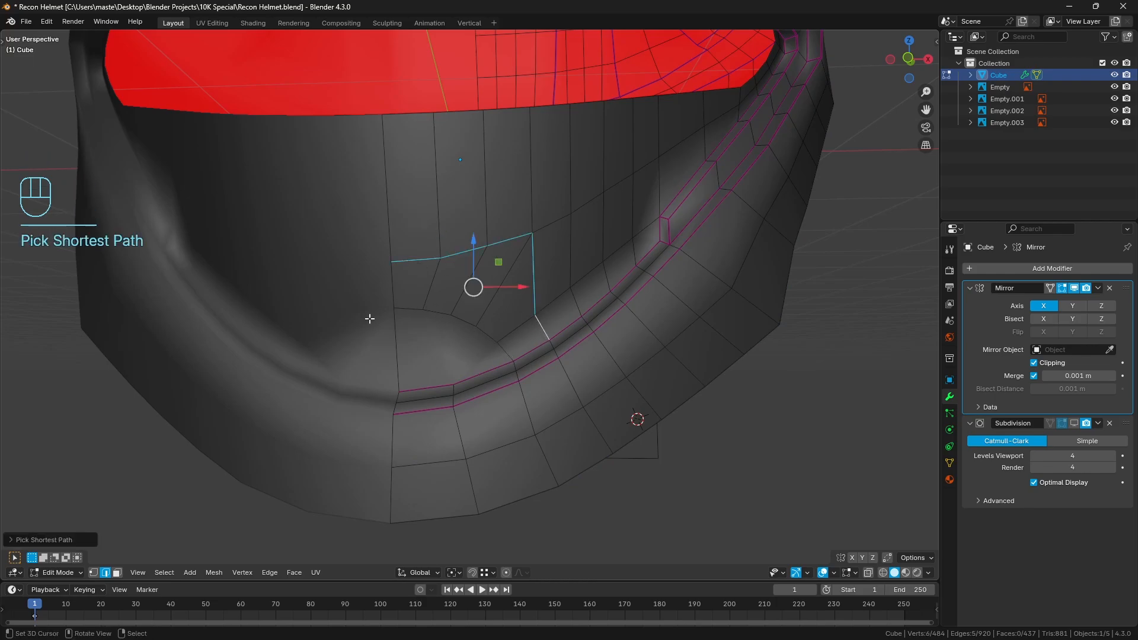
{"action": "key", "text": "KP_1"}
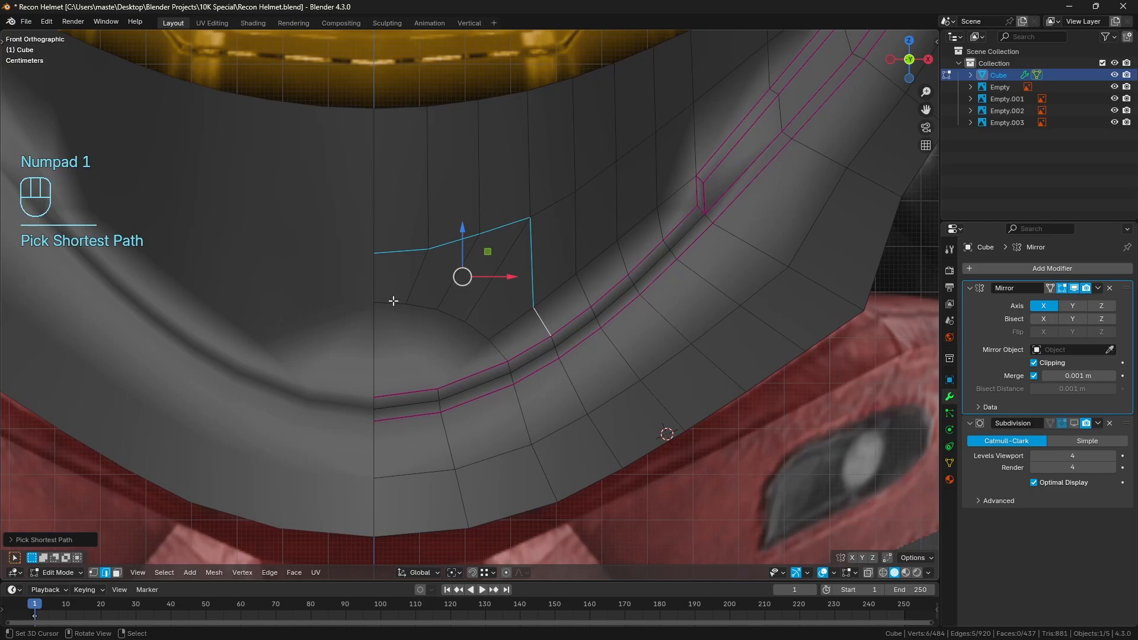
{"action": "key", "text": "g"}
{"action": "key", "text": "g"}
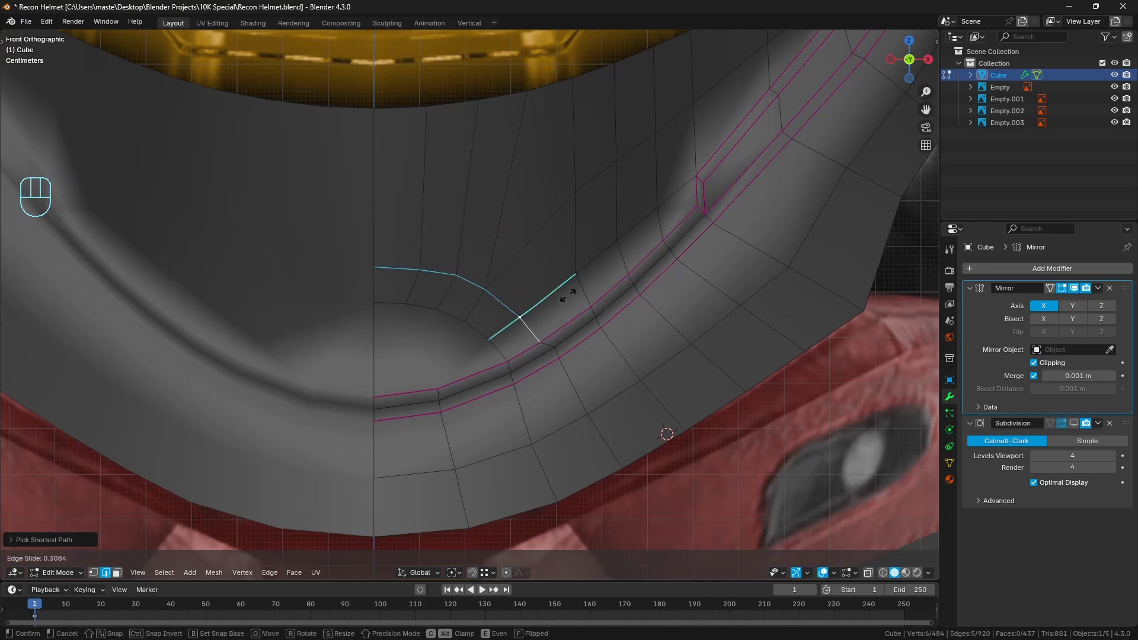
{"action": "left_click", "coordinate": [566, 295]}
{"action": "scroll", "coordinate": [566, 294], "scroll_direction": "down", "scroll_amount": 4}
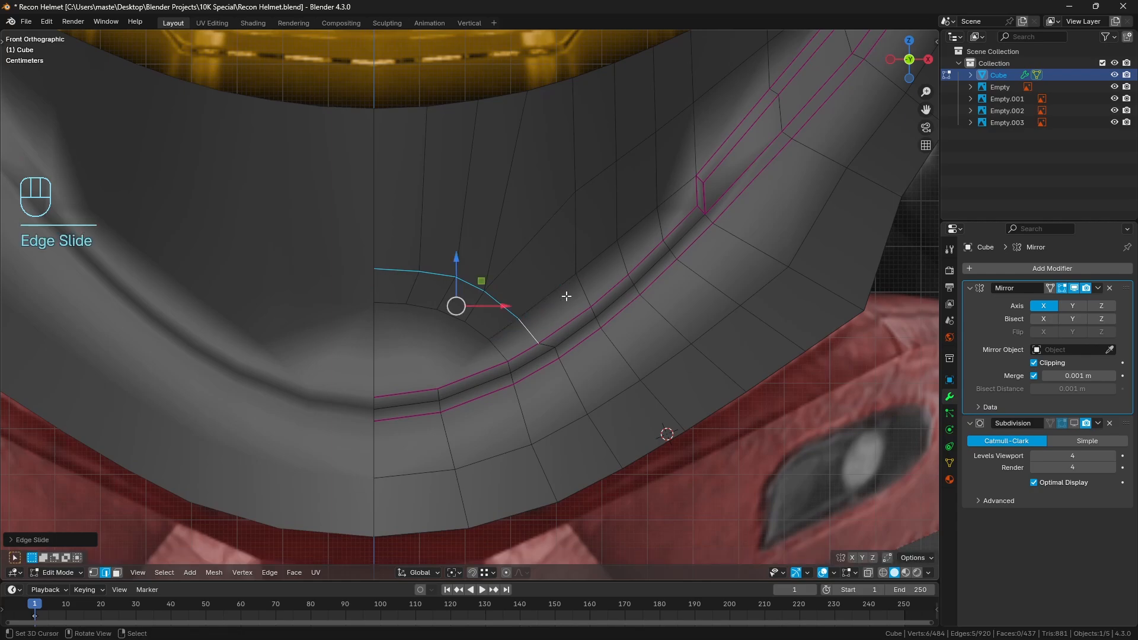
{"action": "scroll", "coordinate": [556, 348], "scroll_direction": "up", "scroll_amount": 4}
{"action": "key", "text": "a"}
{"action": "key", "text": "a"}
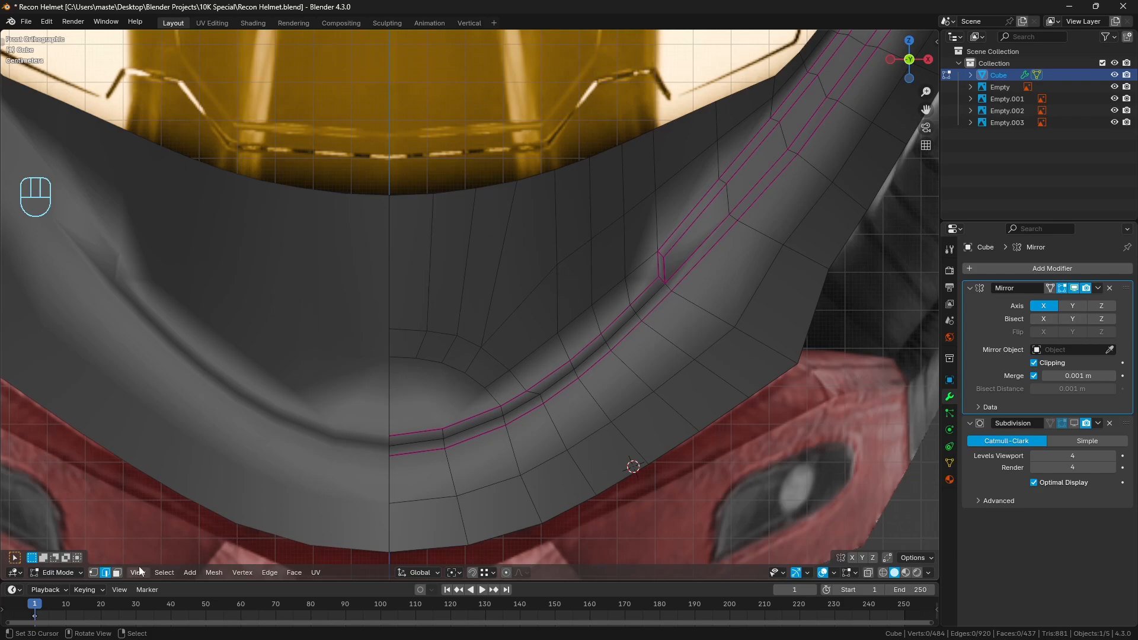
Hide the slanted face between the visor rim and the chin's radiating edges
{"action": "key", "text": "3"}
{"action": "left_click", "coordinate": [542, 261]}
{"action": "middle_click_drag", "start_coordinate": [535, 304], "coordinate": [503, 339], "text": "shift"}
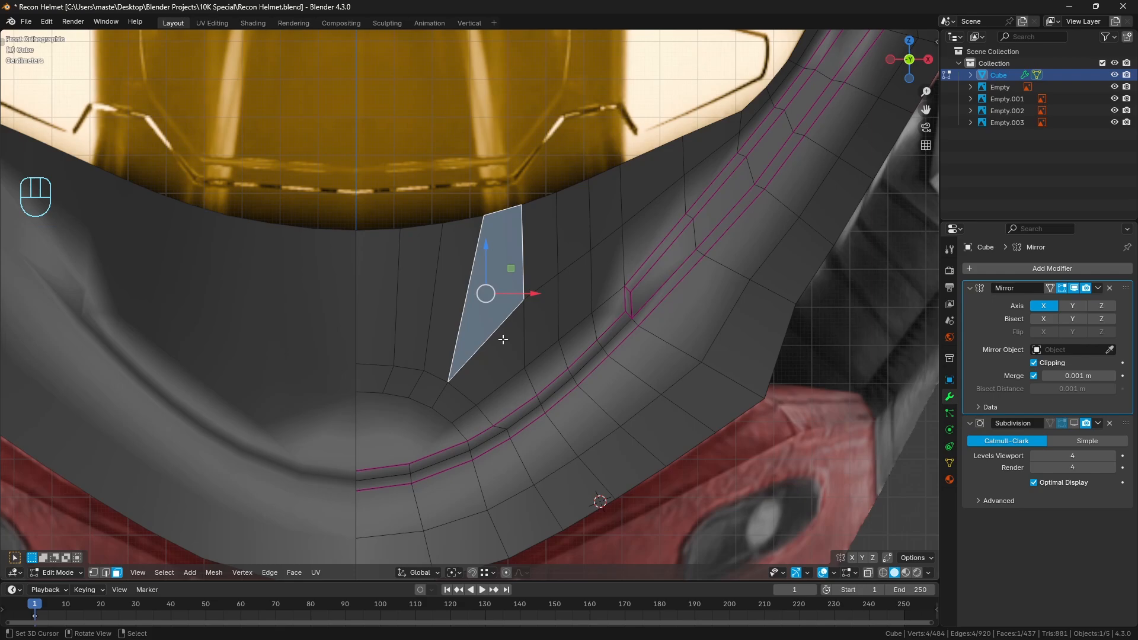
{"action": "key", "text": "a"}
{"action": "key", "text": "a"}
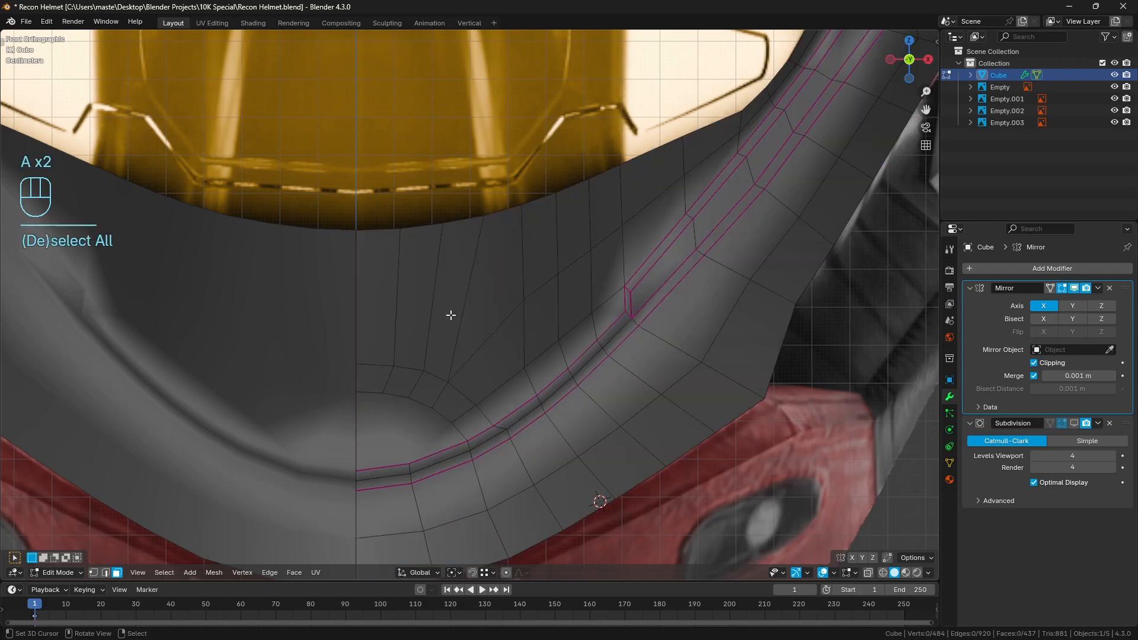
{"action": "left_click", "coordinate": [490, 295]}
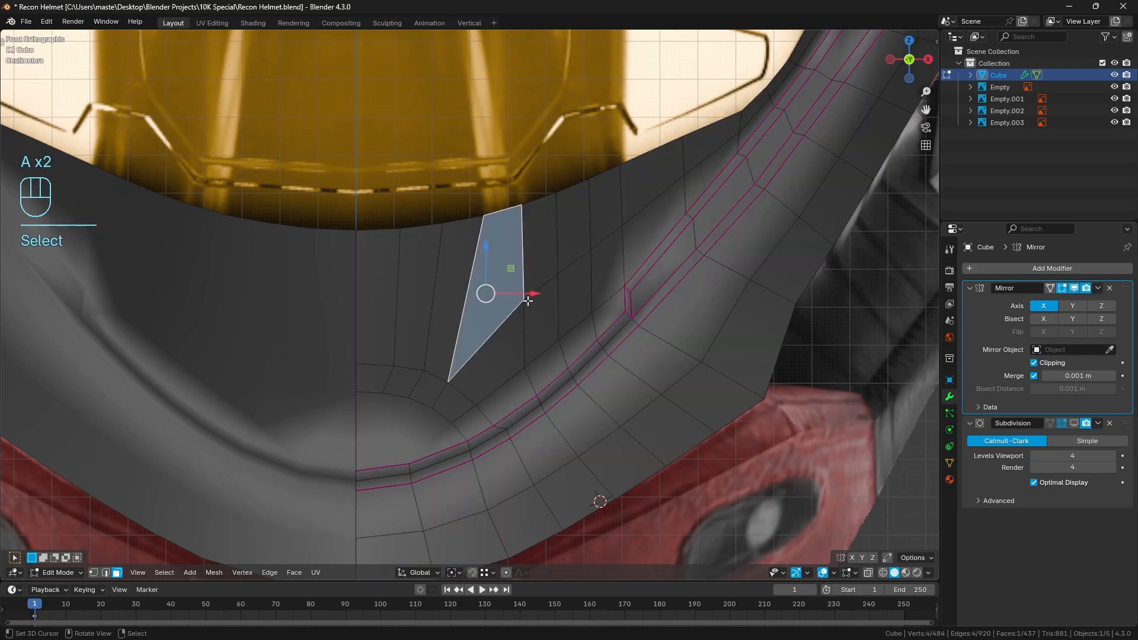
{"action": "key", "text": "h"}
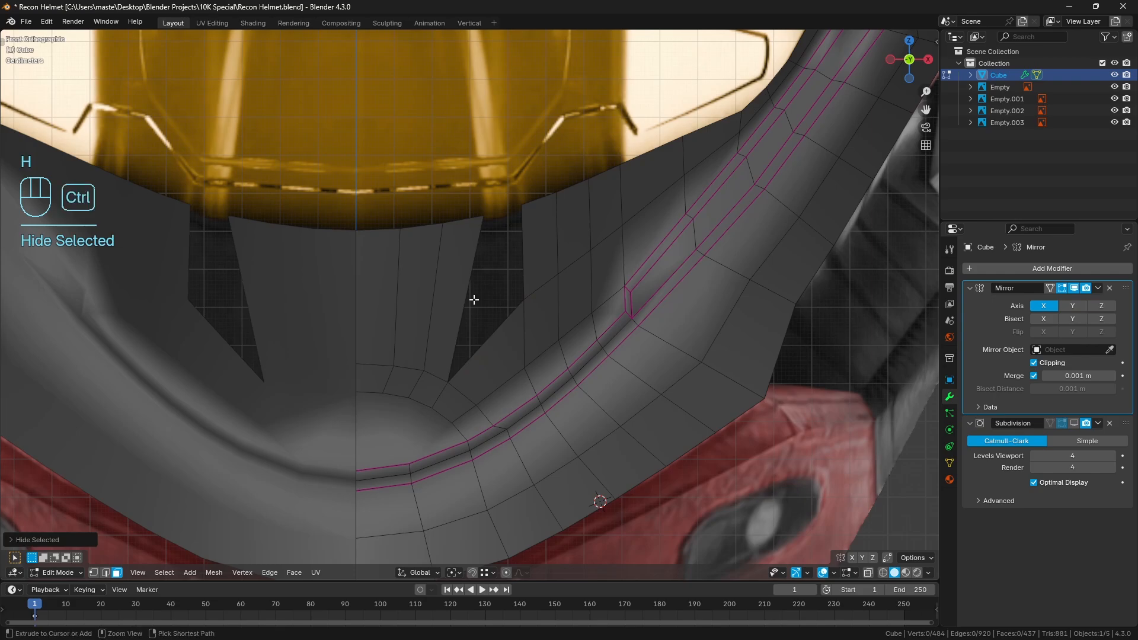
Add a horizontal loop cut across the chin panel's central columns, reveal the hidden face and clear the selection
{"action": "key", "text": "ctrl+r"}
{"action": "left_click", "coordinate": [457, 300]}
{"action": "key", "text": "a"}
{"action": "key", "text": "a"}
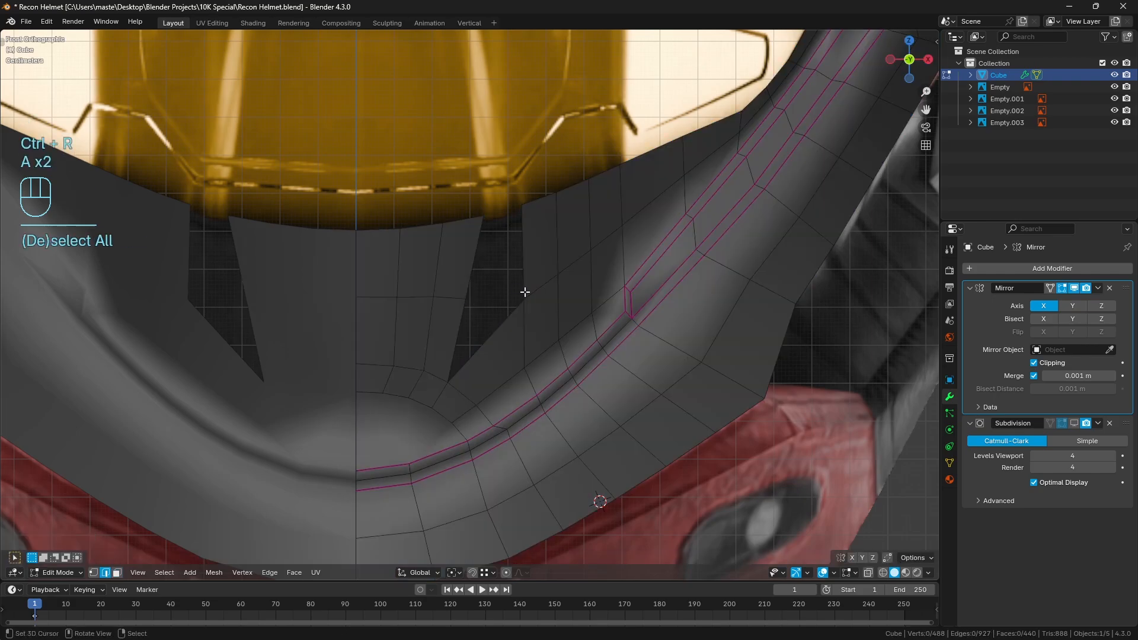
{"action": "key", "text": "alt+h"}
{"action": "key", "text": "a"}
{"action": "key", "text": "a"}
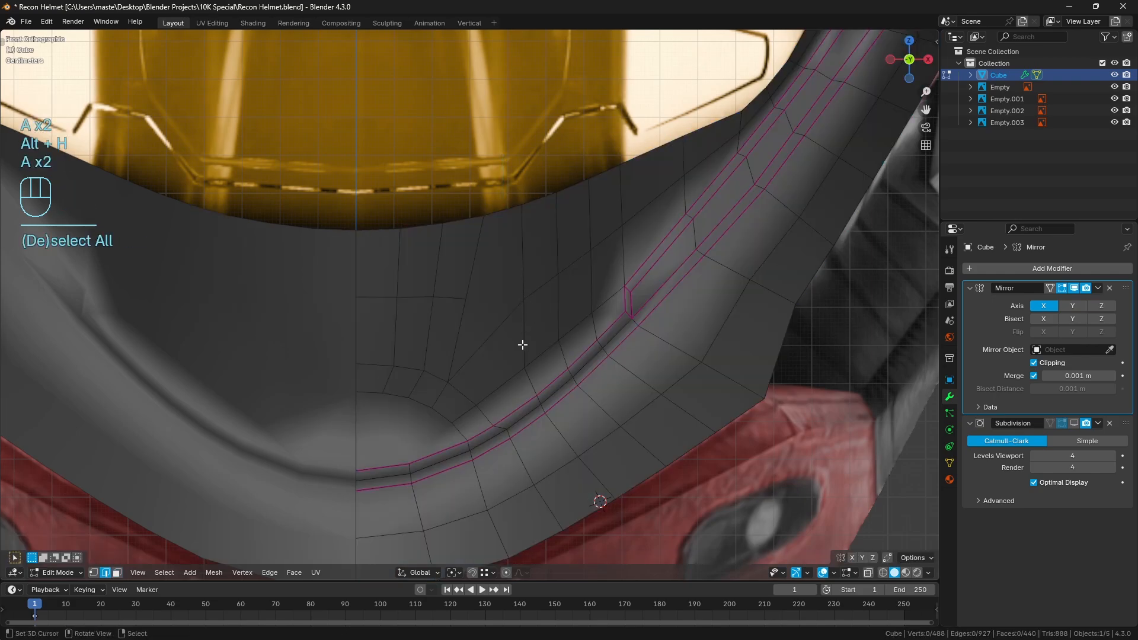
Knife-cut an edge from the outer end of the horizontal loop to the neighbouring corner vertex
{"action": "key", "text": "l"}
{"action": "key", "text": "a"}
{"action": "key", "text": "a"}
{"action": "key", "text": "k"}
{"action": "left_click", "coordinate": [449, 383]}
{"action": "left_click", "coordinate": [519, 304]}
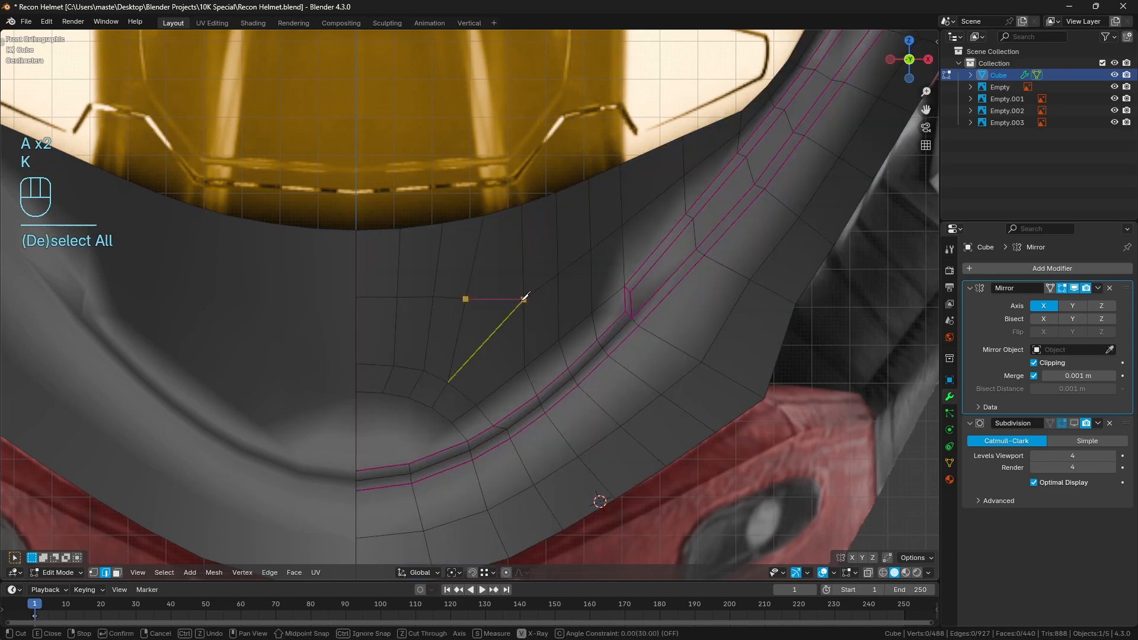
{"action": "key", "text": "Return"}
Dissolve the diagonal edge below the knife cut and clear the selection
{"action": "left_click", "coordinate": [501, 354]}
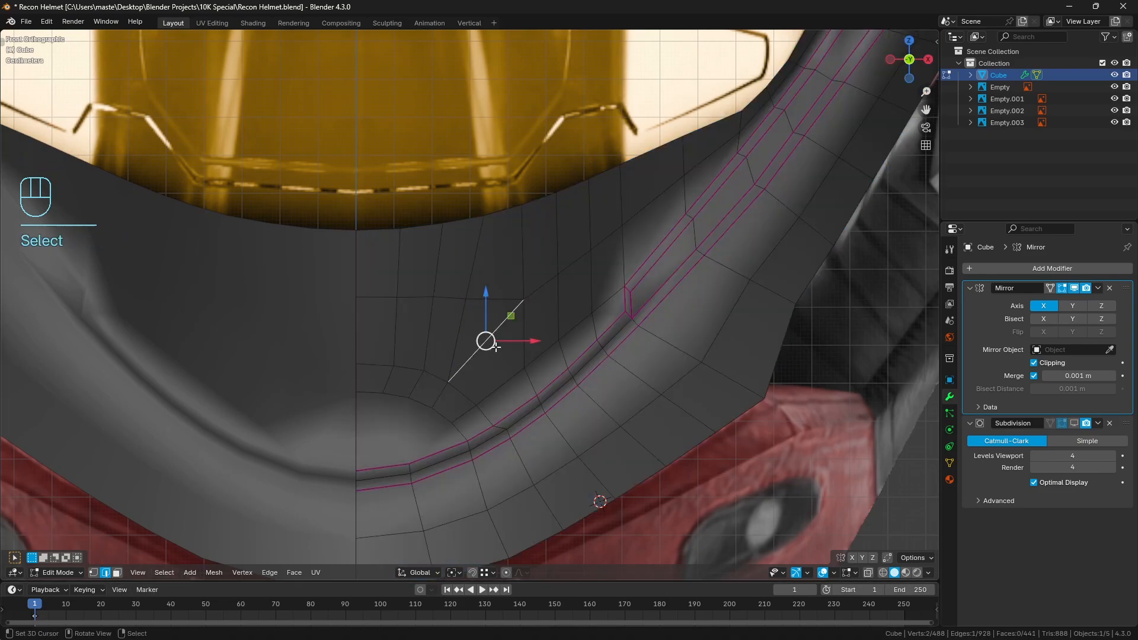
{"action": "key", "text": "ctrl+x"}
{"action": "middle_click_drag", "start_coordinate": [503, 355], "coordinate": [476, 332], "text": "shift"}
{"action": "key", "text": "a"}
{"action": "key", "text": "a"}
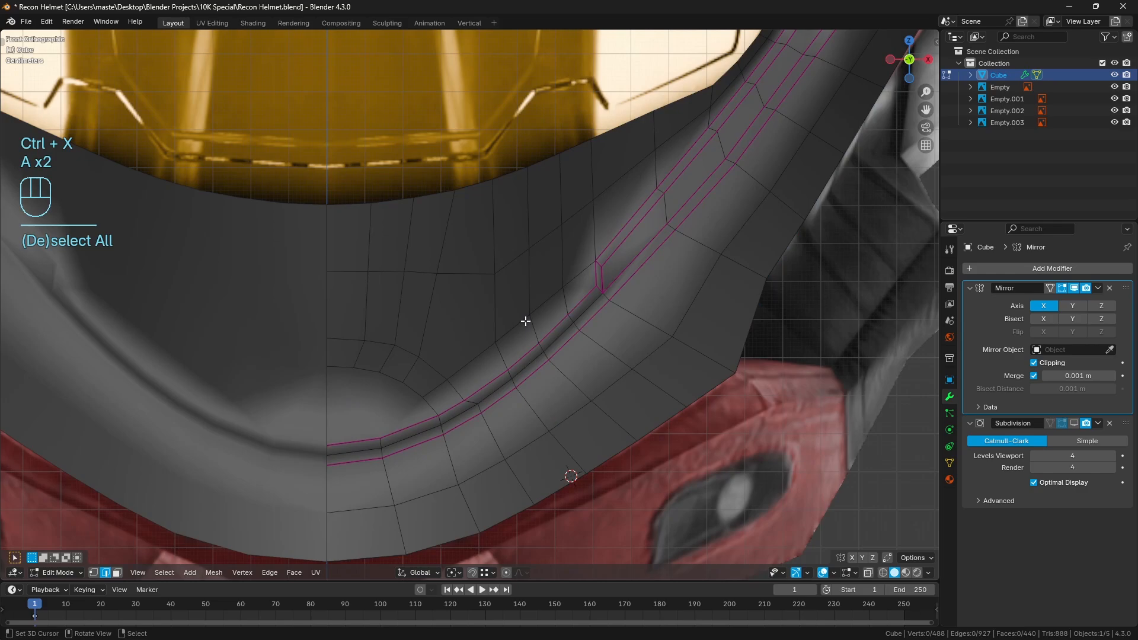
Try joining a loop cut across the crease to a horizontal one in the chin panel with a knife cut
{"action": "middle_click_drag", "start_coordinate": [521, 401], "coordinate": [490, 374], "text": "shift"}
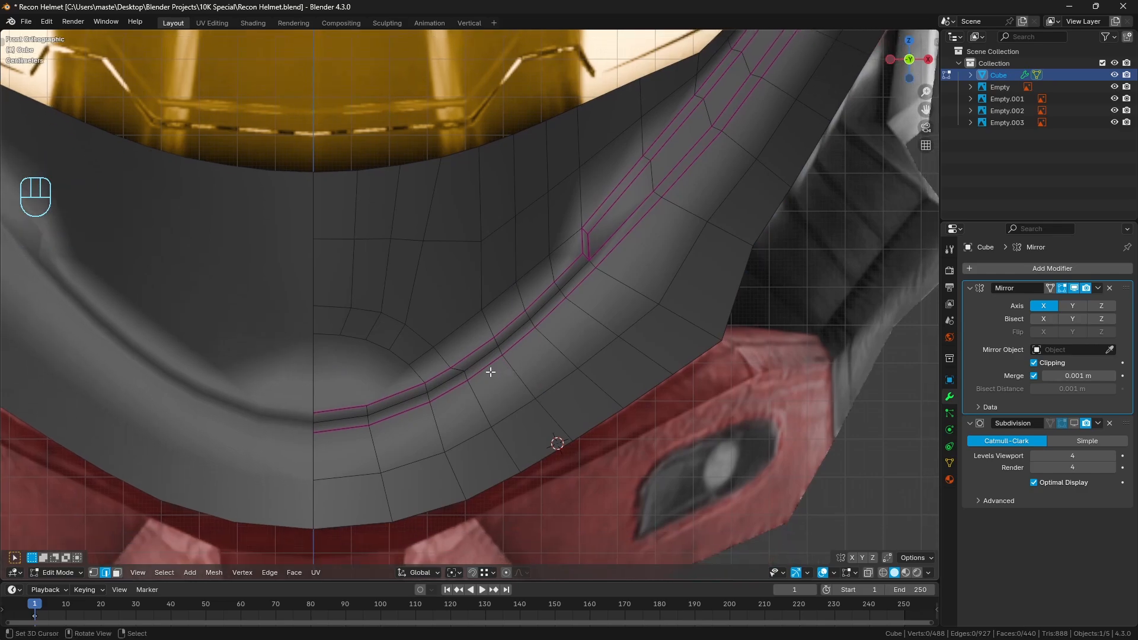
{"action": "key", "text": "ctrl+r"}
{"action": "left_click", "coordinate": [489, 371]}
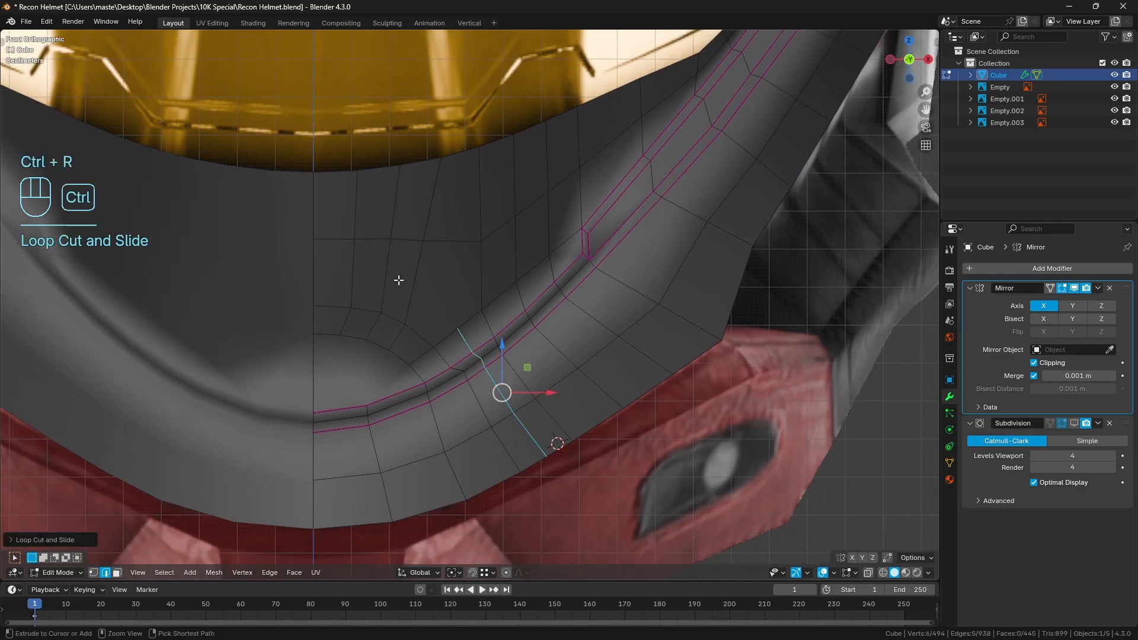
{"action": "key", "text": "ctrl+r"}
{"action": "key", "text": "a"}
{"action": "key", "text": "a"}
{"action": "key", "text": "k"}
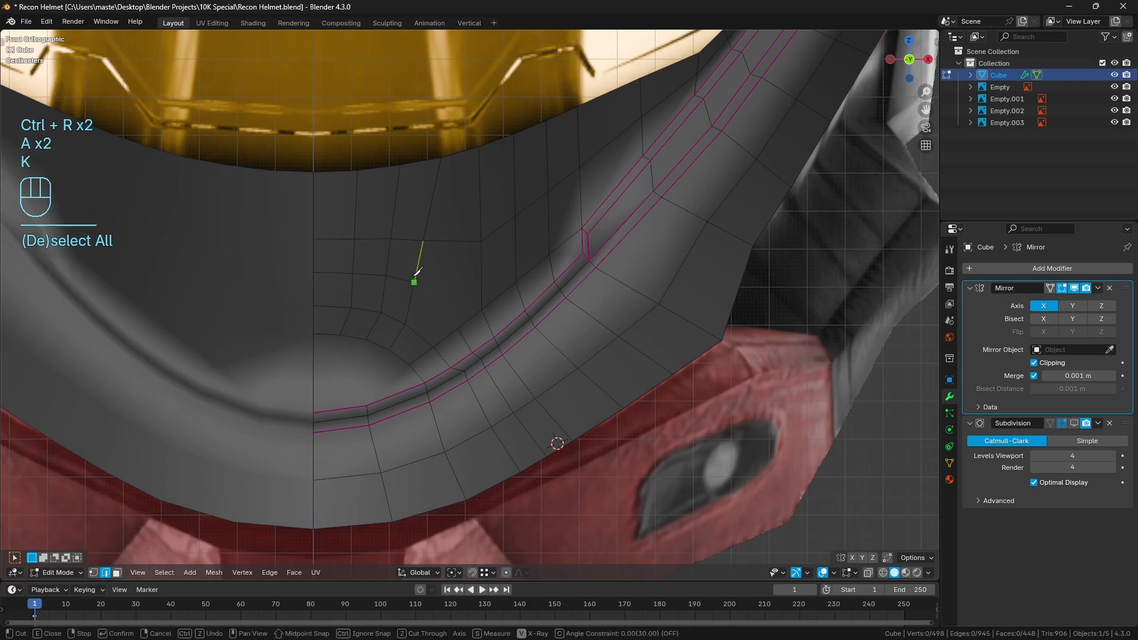
{"action": "left_click", "coordinate": [414, 282]}
{"action": "left_click", "coordinate": [456, 328]}
{"action": "key", "text": "Return"}
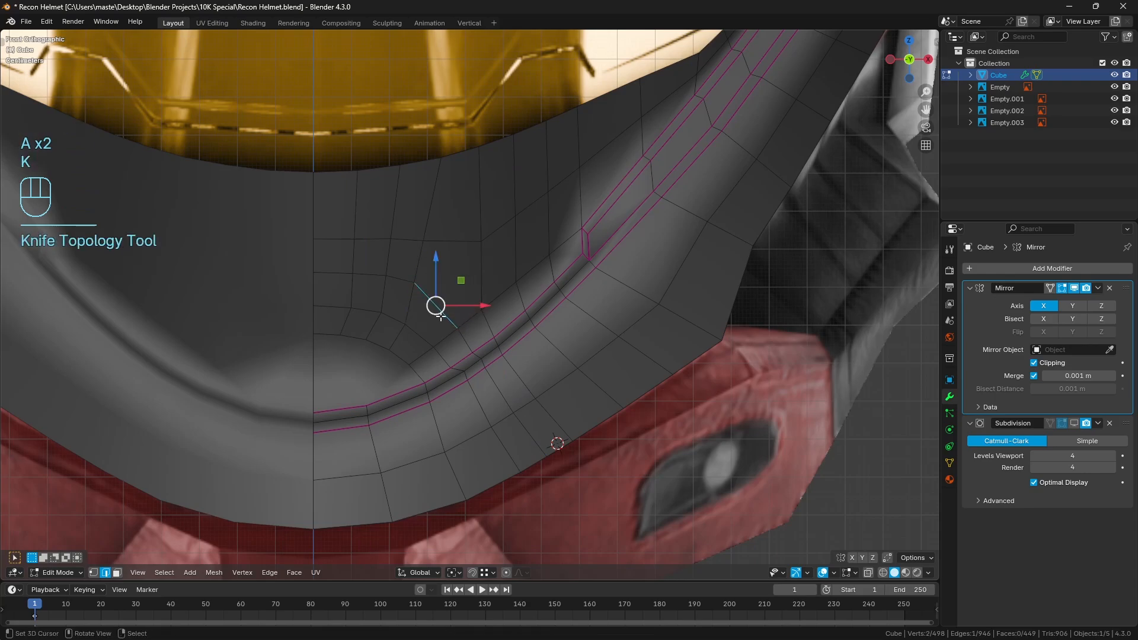
Undo the knife cut and both loop cuts around the chin crease, and clear the selection
{"action": "key", "text": "ctrl+z"}
{"action": "key", "text": "ctrl+z"}
{"action": "key", "text": "ctrl+z"}
{"action": "key", "text": "ctrl+z"}
{"action": "key", "text": "ctrl+z"}
{"action": "key", "text": "ctrl+z"}
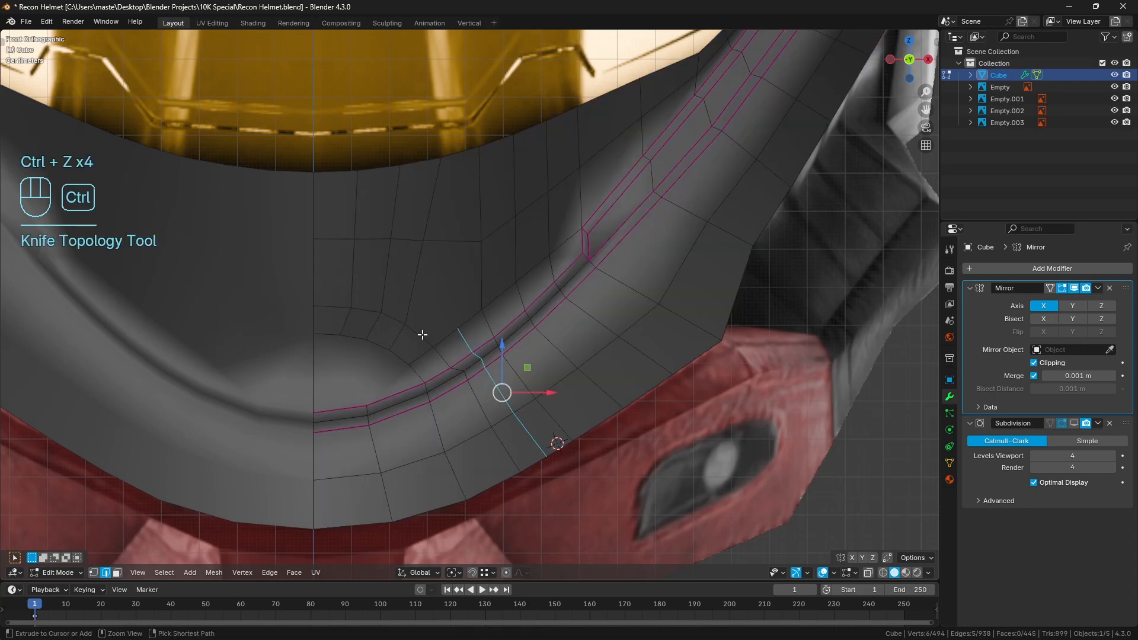
{"action": "key", "text": "ctrl+z"}
{"action": "key", "text": "a"}
{"action": "key", "text": "a"}
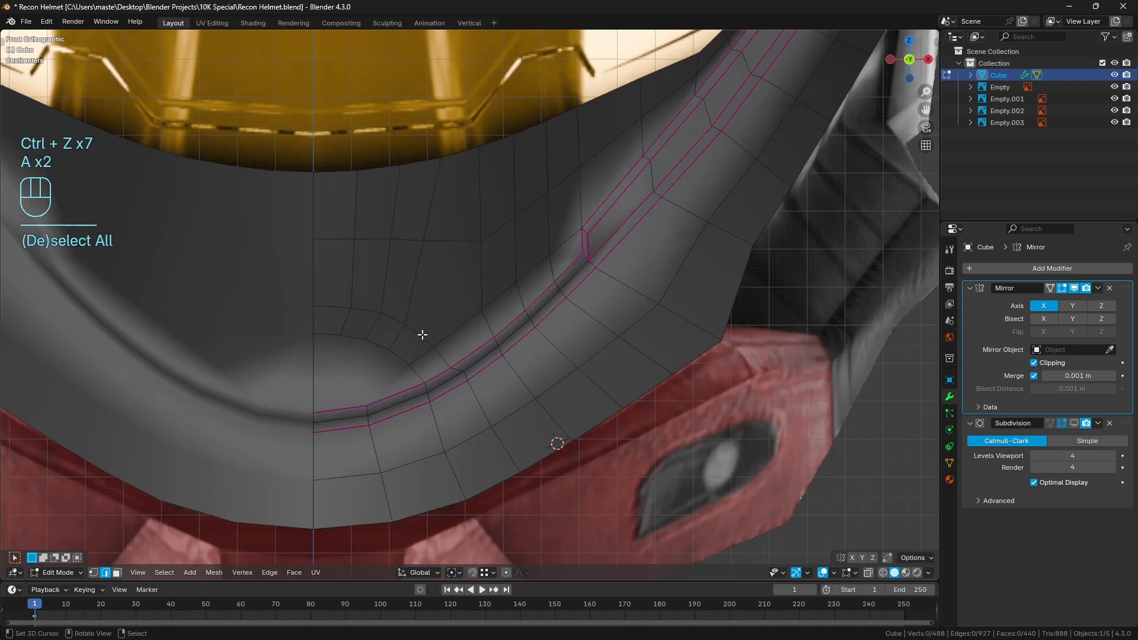
Add a horizontal loop cut in the lower chin panel and knife-cut its outer end to the vertex above the crease
{"action": "key", "text": "ctrl+r"}
{"action": "left_click", "coordinate": [423, 289]}
{"action": "key", "text": "a"}
{"action": "key", "text": "a"}
{"action": "key", "text": "k"}
{"action": "left_click", "coordinate": [414, 282]}
{"action": "left_click", "coordinate": [481, 309]}
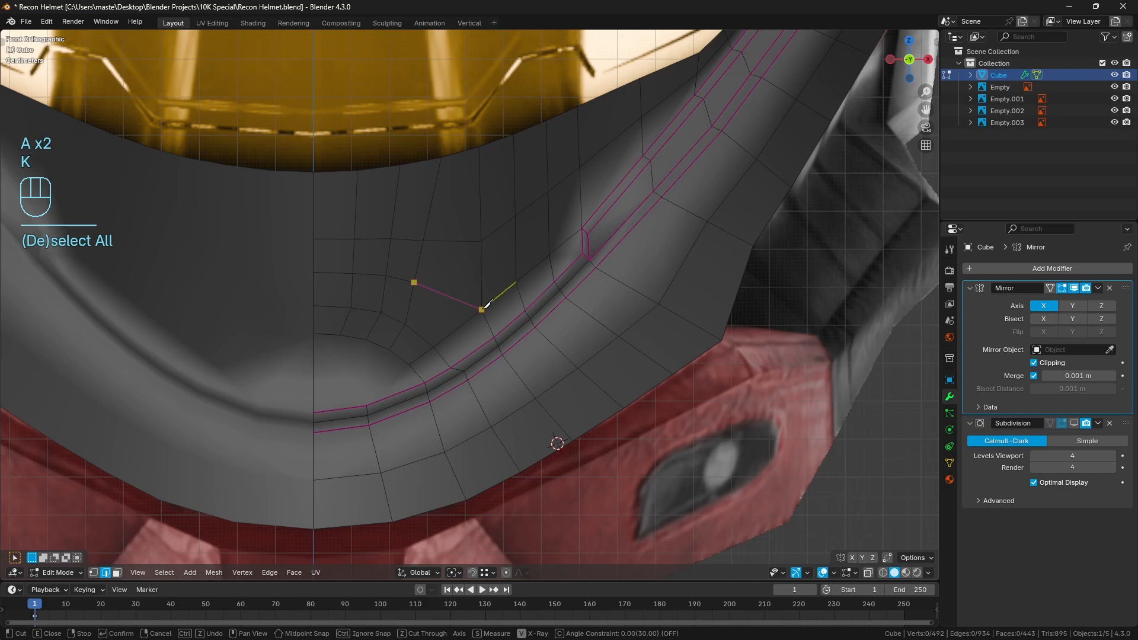
{"action": "key", "text": "Return"}
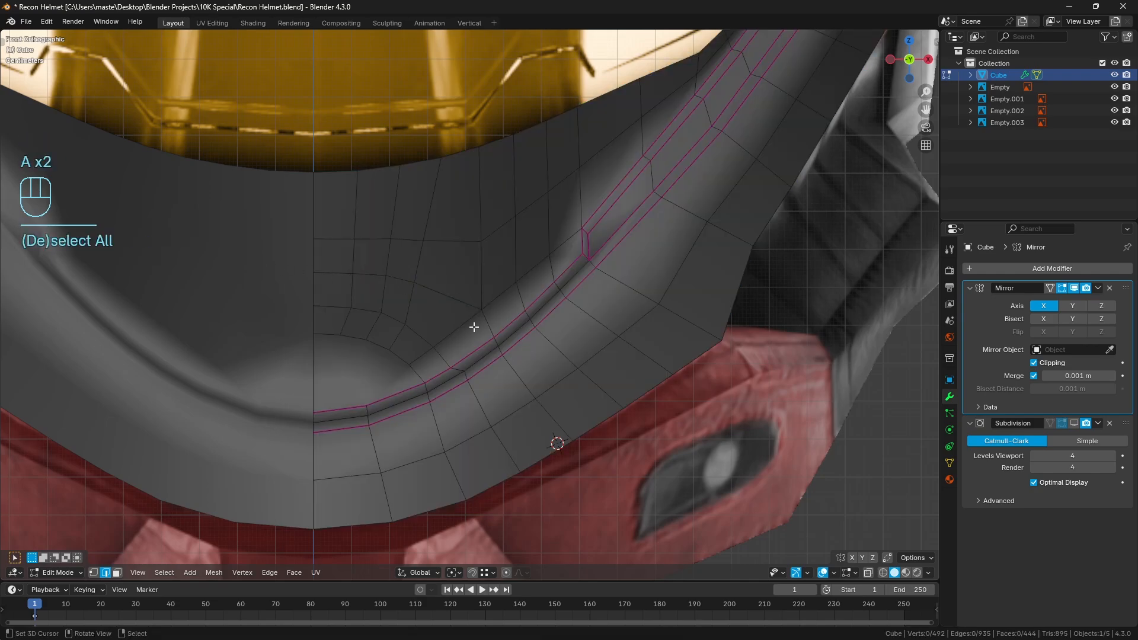
Evenly space the chin panel's two upper horizontal rows and the matching visor rim run, then clear the selection
{"action": "left_click", "coordinate": [332, 260]}
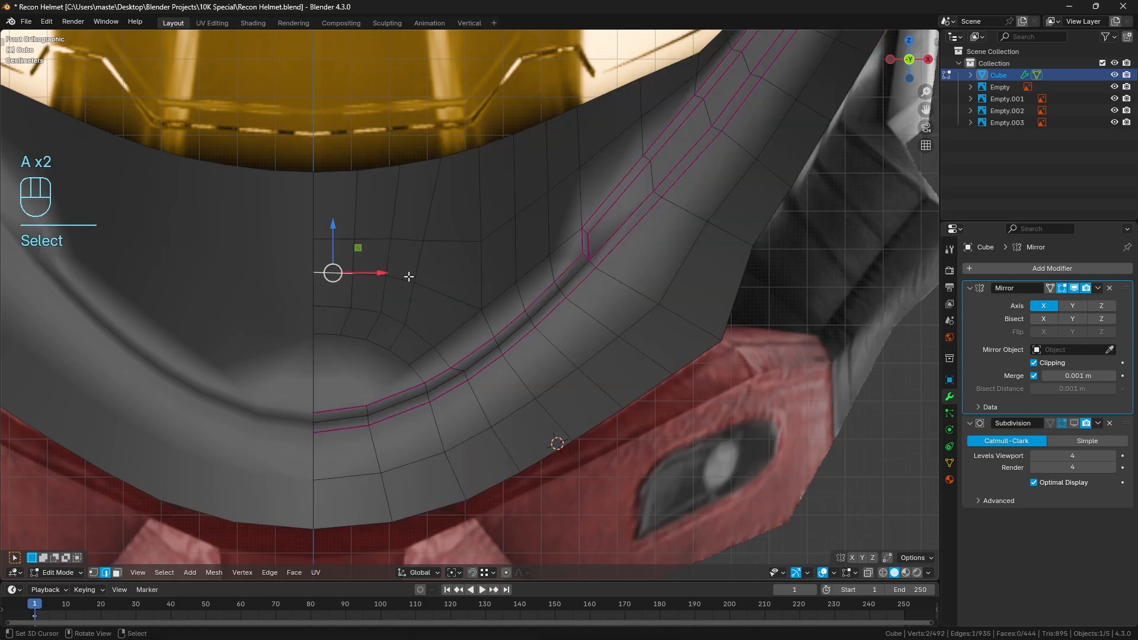
{"action": "left_click", "coordinate": [459, 299], "text": "ctrl"}
{"action": "right_click", "coordinate": [457, 245], "text": "shift"}
{"action": "right_click", "coordinate": [335, 238], "text": "ctrl"}
{"action": "right_click", "coordinate": [333, 183], "text": "shift"}
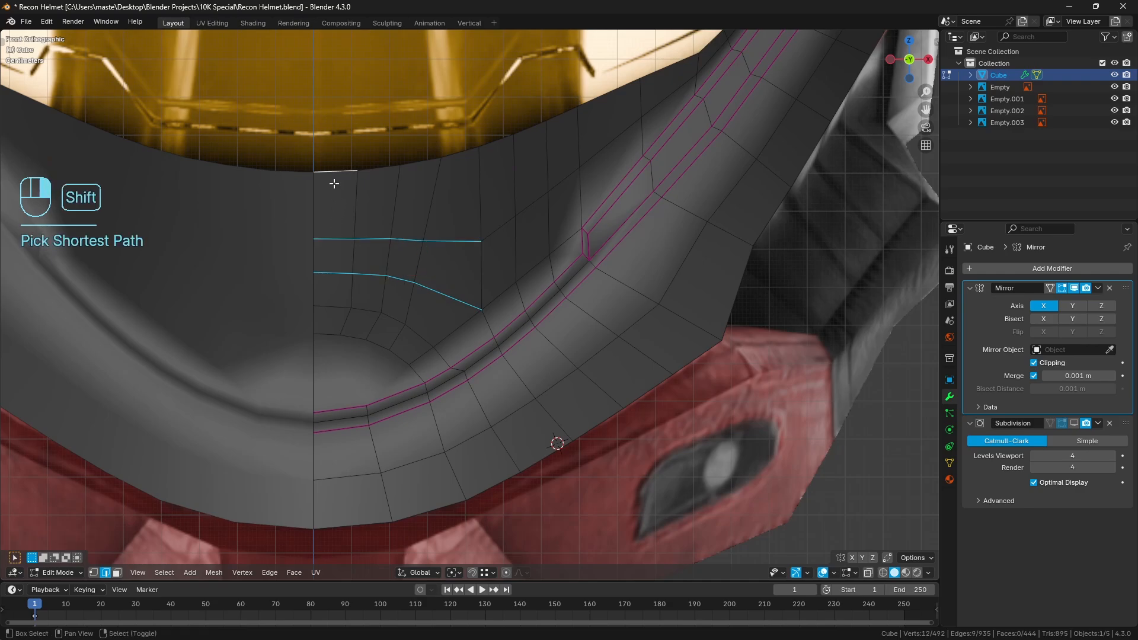
{"action": "key", "text": "ctrl+z"}
{"action": "key", "text": "q"}
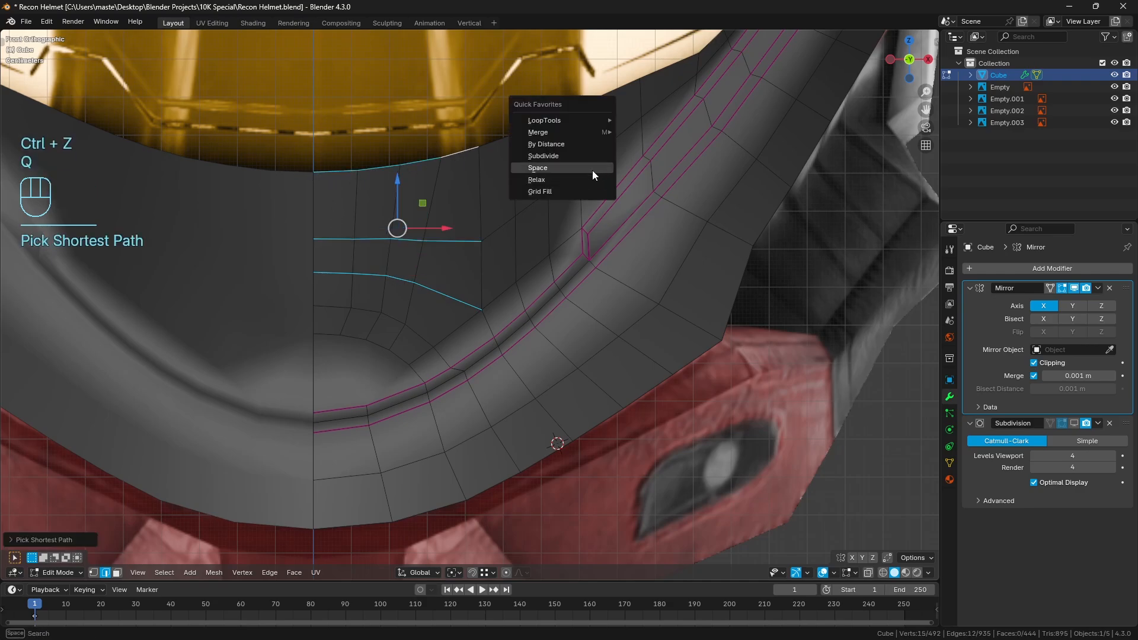
{"action": "key", "text": "a"}
{"action": "key", "text": "a"}
Evenly space the parallel edge runs along the chin crease, from the rounded centre patch to the crease's outer corner
{"action": "middle_click_drag", "start_coordinate": [573, 256], "coordinate": [590, 239], "text": "shift"}
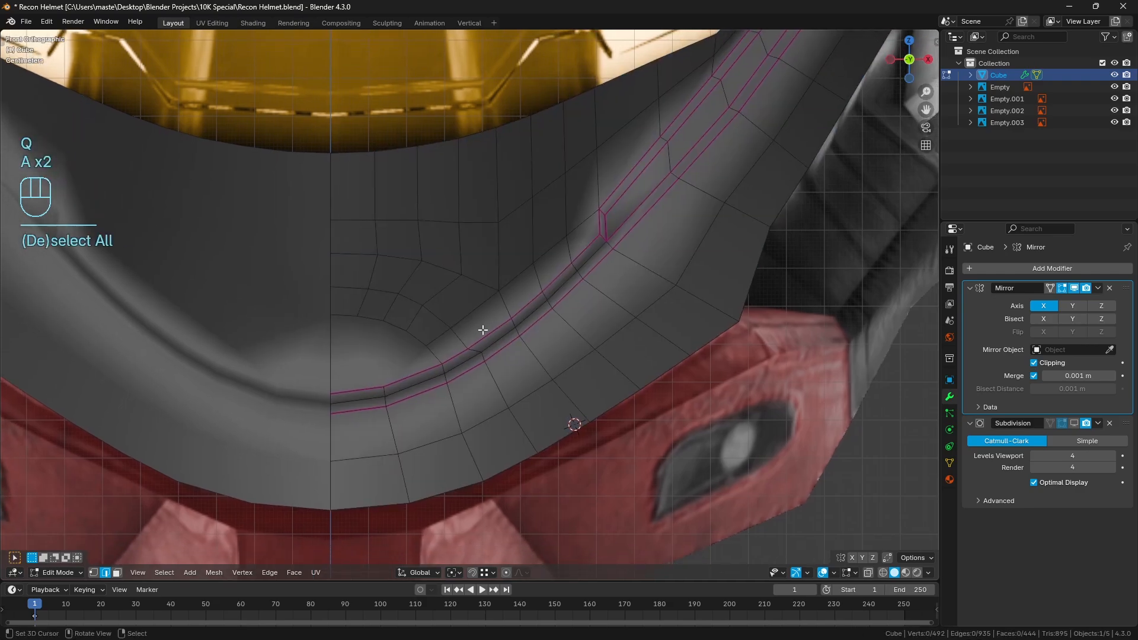
{"action": "right_click", "coordinate": [473, 313]}
{"action": "right_click", "coordinate": [579, 224], "text": "ctrl"}
{"action": "right_click", "coordinate": [494, 329], "text": "shift"}
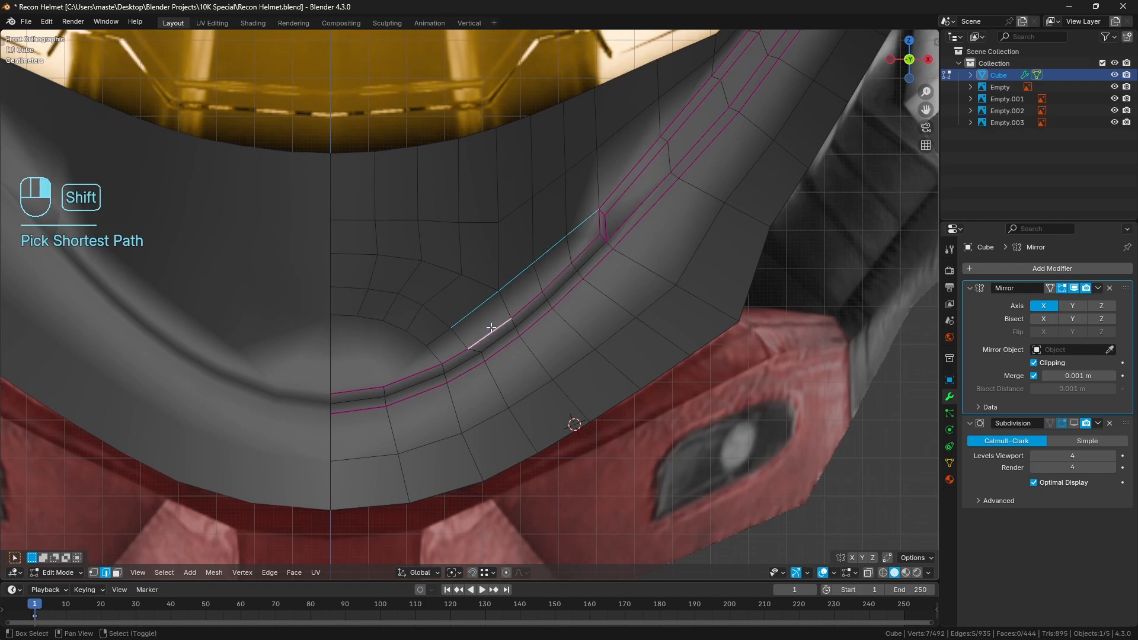
{"action": "right_click", "coordinate": [584, 251], "text": "ctrl"}
{"action": "right_click", "coordinate": [591, 256], "text": "shift"}
{"action": "right_click", "coordinate": [465, 363], "text": "ctrl"}
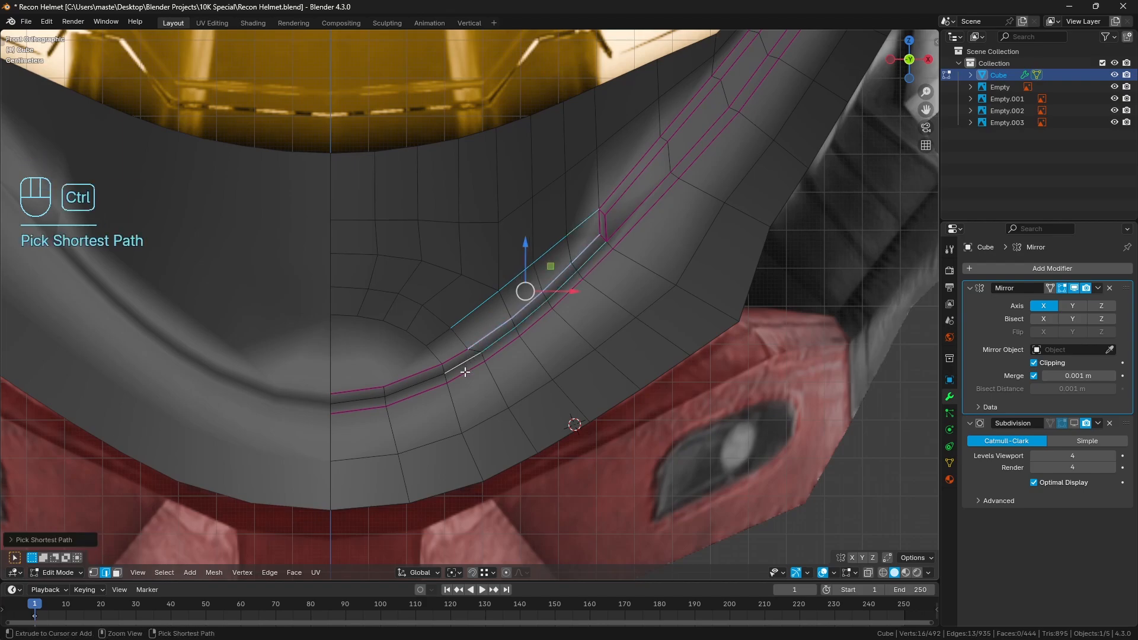
{"action": "right_click", "coordinate": [465, 372], "text": "shift"}
{"action": "right_click", "coordinate": [596, 257], "text": "ctrl"}
{"action": "key", "text": "q"}
{"action": "left_click", "coordinate": [731, 311]}
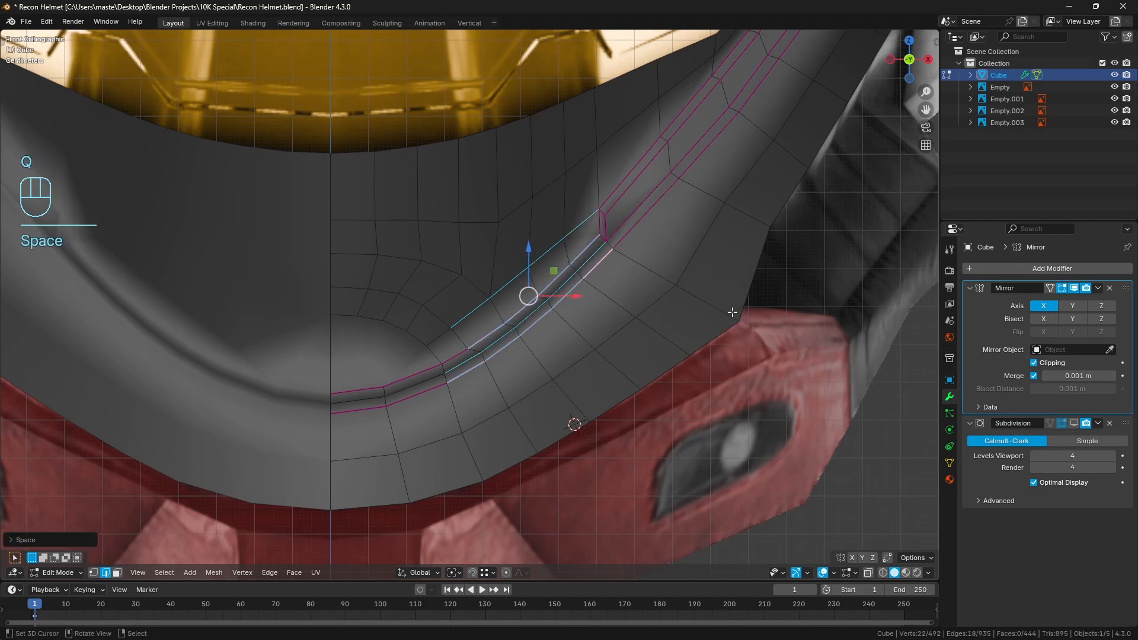
{"action": "key", "text": "a"}
{"action": "key", "text": "a"}
Evenly space the four vertical edge columns nearest the chin's centre line, from the visor rim downwards, and clear the selection
{"action": "middle_click_drag", "start_coordinate": [579, 216], "coordinate": [573, 284]}
{"action": "right_click", "coordinate": [380, 317]}
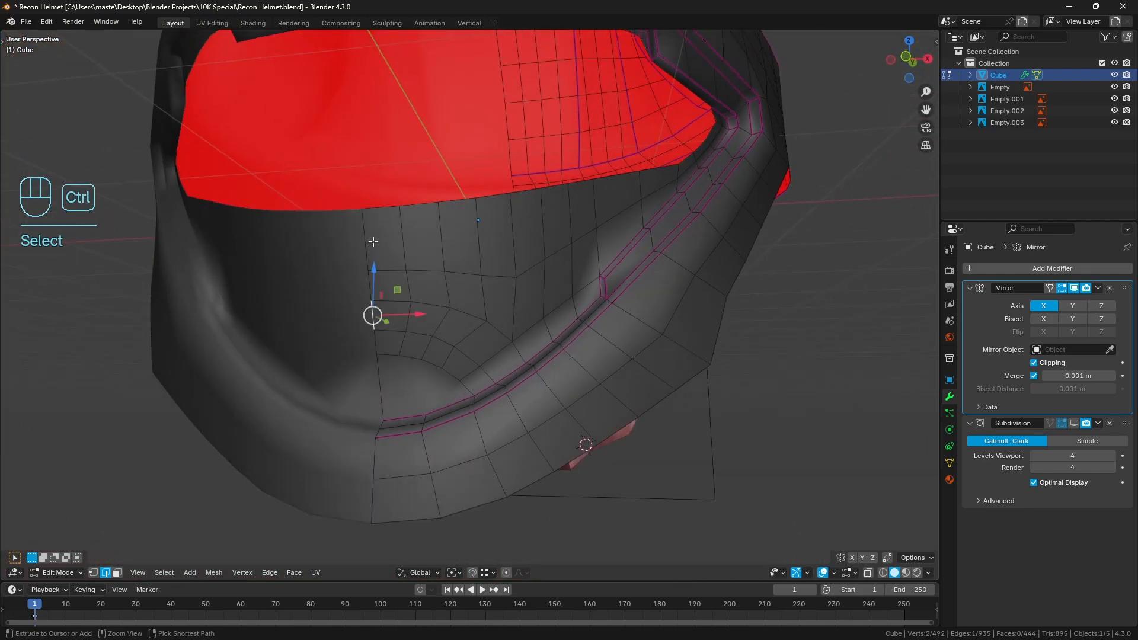
{"action": "right_click", "coordinate": [372, 243], "text": "ctrl"}
{"action": "right_click", "coordinate": [407, 245], "text": "shift"}
{"action": "right_click", "coordinate": [415, 317], "text": "ctrl"}
{"action": "right_click", "coordinate": [445, 320], "text": "shift"}
{"action": "right_click", "coordinate": [449, 246], "text": "ctrl"}
{"action": "right_click", "coordinate": [477, 244], "text": "shift"}
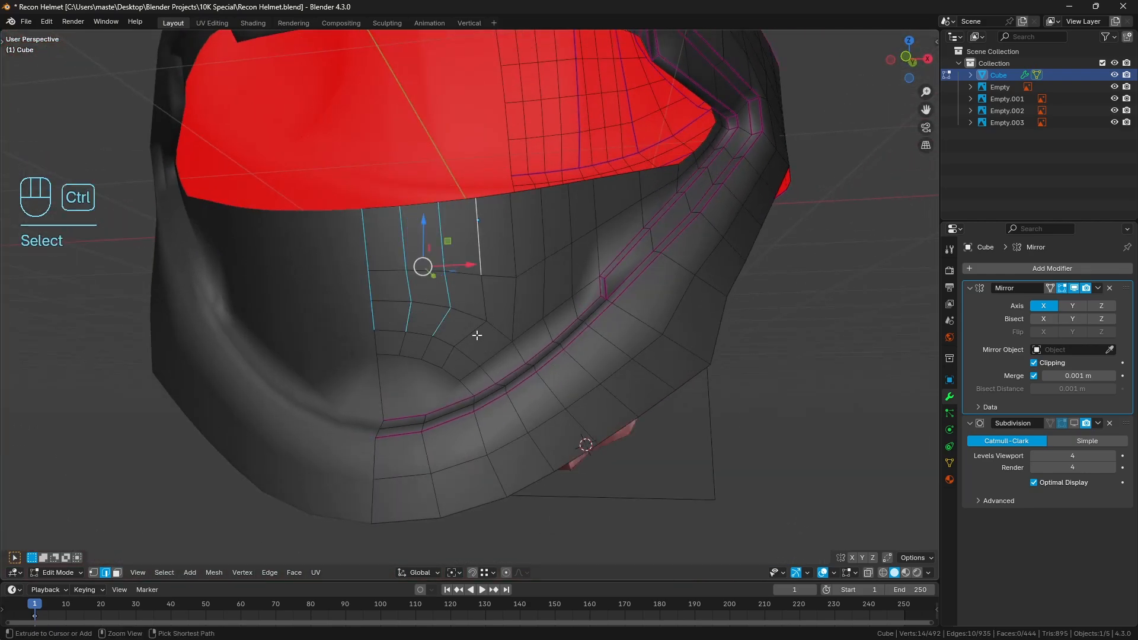
{"action": "right_click", "coordinate": [474, 335], "text": "ctrl"}
{"action": "middle_click_drag", "start_coordinate": [475, 334], "coordinate": [516, 325]}
{"action": "key", "text": "q"}
{"action": "left_click", "coordinate": [570, 297]}
{"action": "key", "text": "a"}
{"action": "key", "text": "a"}
Evenly space the four outer vertical edge columns between the visor rim and the chin crease, and return to Object Mode
{"action": "right_click", "coordinate": [487, 311]}
{"action": "right_click", "coordinate": [498, 246], "text": "shift"}
{"action": "right_click", "coordinate": [511, 247], "text": "shift"}
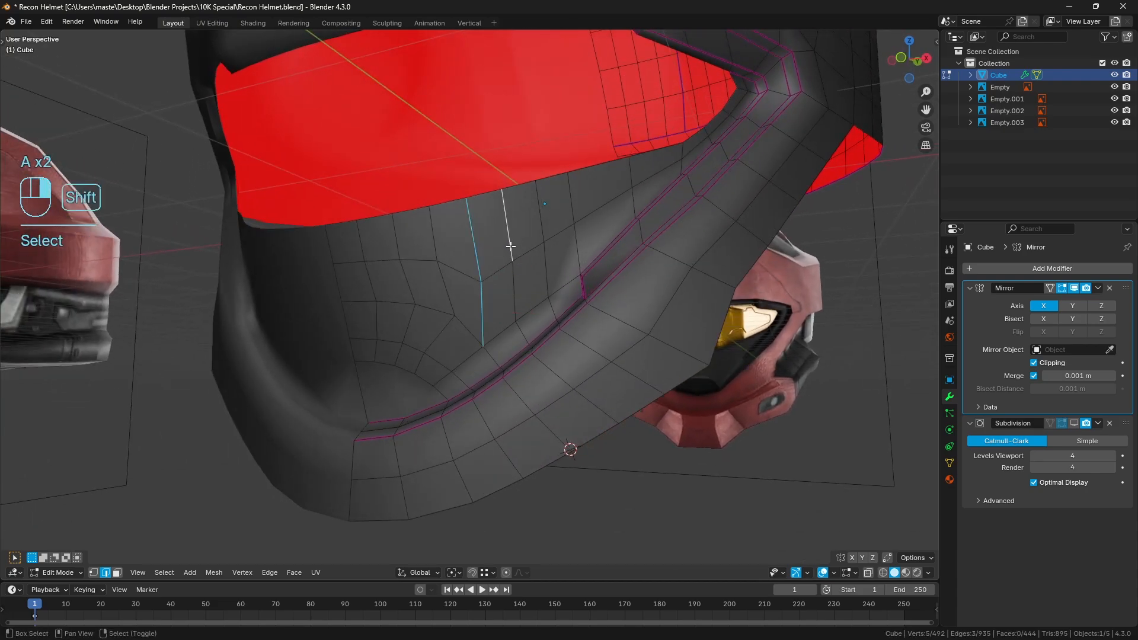
{"action": "right_click", "coordinate": [514, 289], "text": "shift"}
{"action": "right_click", "coordinate": [547, 266], "text": "shift"}
{"action": "right_click", "coordinate": [541, 219], "text": "shift"}
{"action": "right_click", "coordinate": [572, 206], "text": "shift"}
{"action": "right_click", "coordinate": [580, 247], "text": "shift"}
{"action": "key", "text": "q"}
{"action": "left_click", "coordinate": [712, 246]}
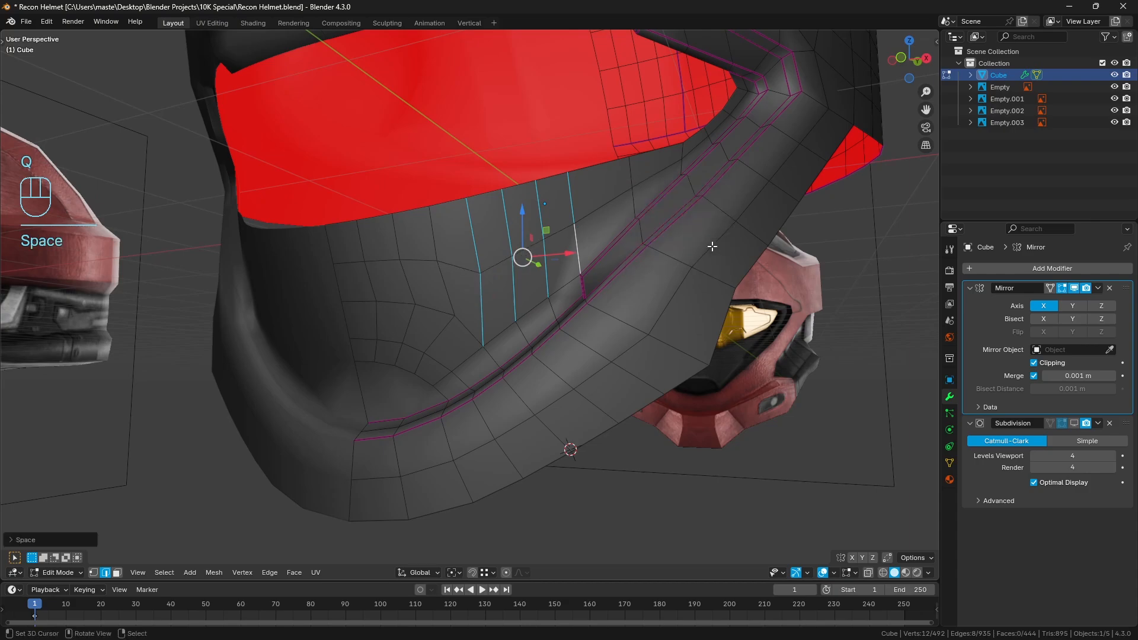
{"action": "key", "text": "a"}
{"action": "key", "text": "a"}
{"action": "middle_click_drag", "start_coordinate": [719, 247], "coordinate": [483, 307]}
{"action": "key", "text": "Tab"}
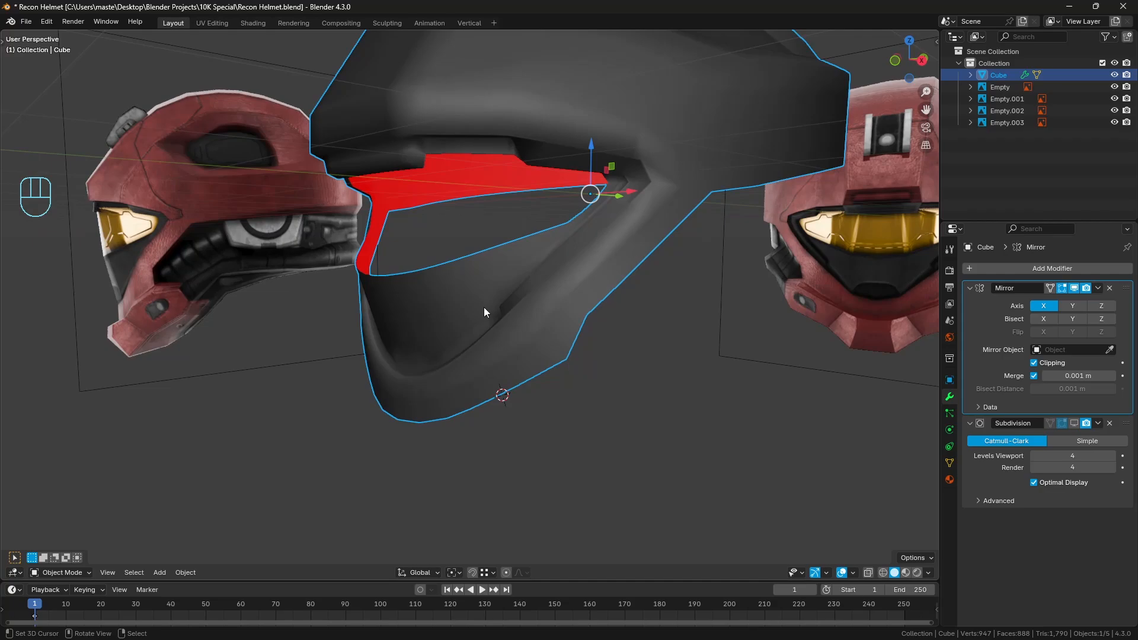
Enter Edit Mode and examine the chin's rounded centre patch from the front, comparing its outline with the reference image
{"action": "key", "text": "Tab"}
{"action": "scroll", "coordinate": [673, 310], "scroll_direction": "up", "scroll_amount": 3}
{"action": "key", "text": "a"}
{"action": "key", "text": "a"}
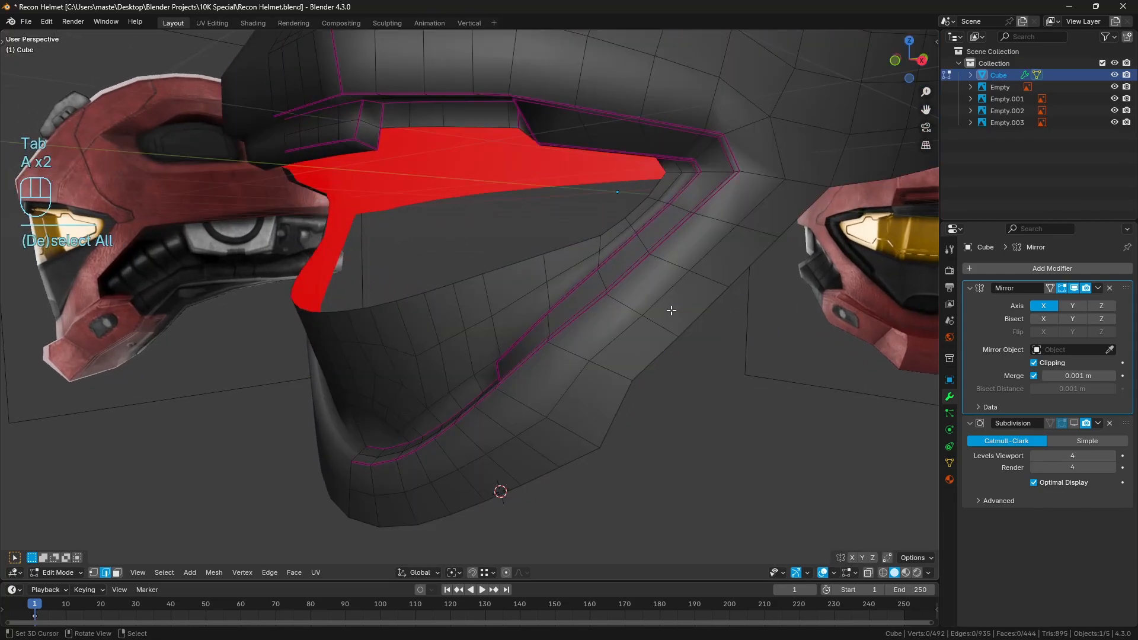
{"action": "middle_click_drag", "start_coordinate": [613, 294], "coordinate": [592, 276]}
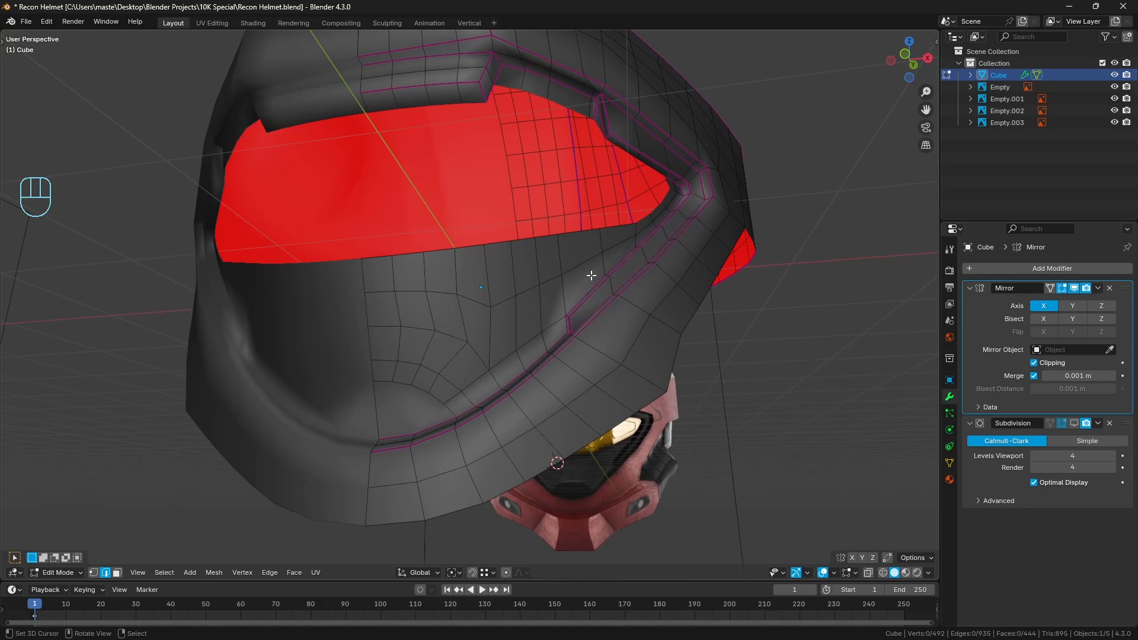
{"action": "middle_click_drag", "start_coordinate": [591, 275], "coordinate": [609, 271]}
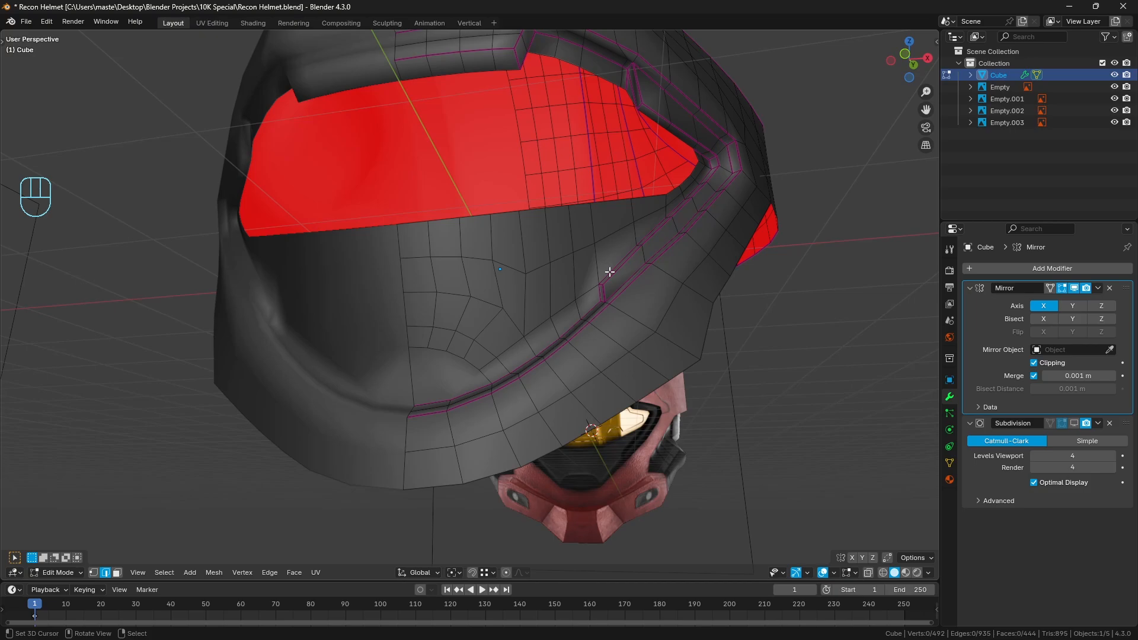
{"action": "key", "text": "KP_1"}
{"action": "scroll", "coordinate": [546, 258], "scroll_direction": "up", "scroll_amount": 2}
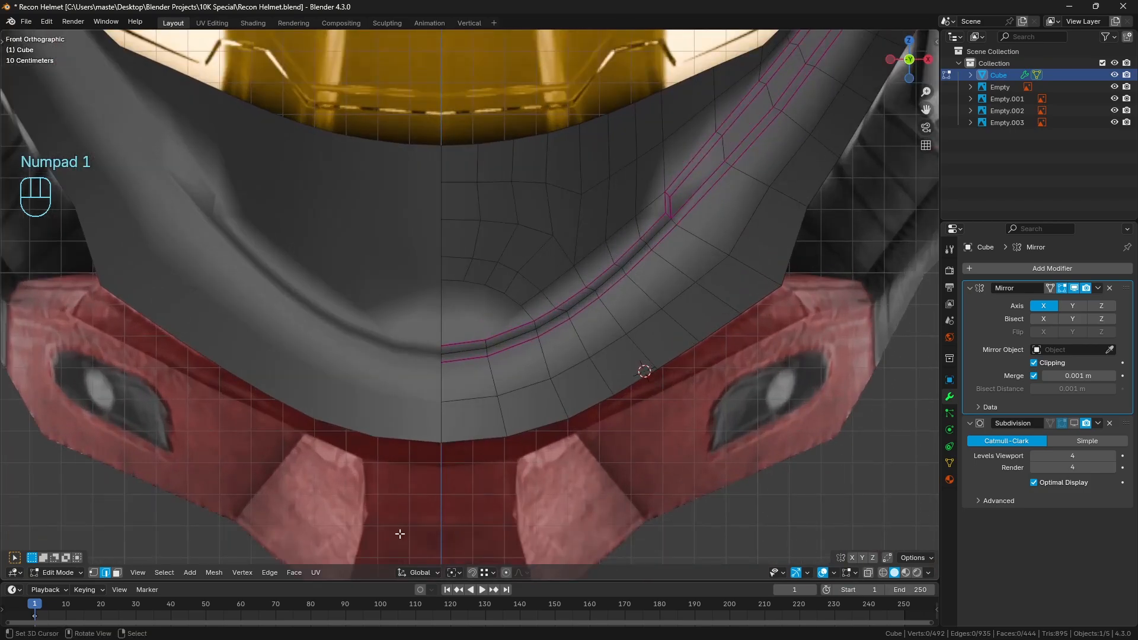
{"action": "scroll", "coordinate": [484, 313], "scroll_direction": "up", "scroll_amount": 2}
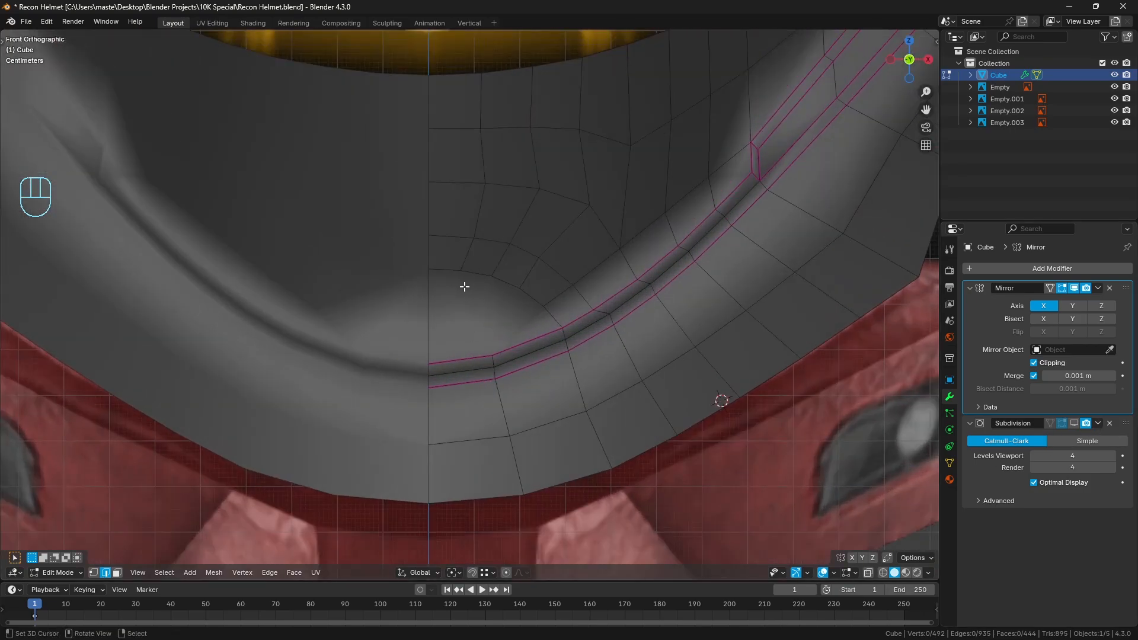
{"action": "key", "text": "alt+z"}
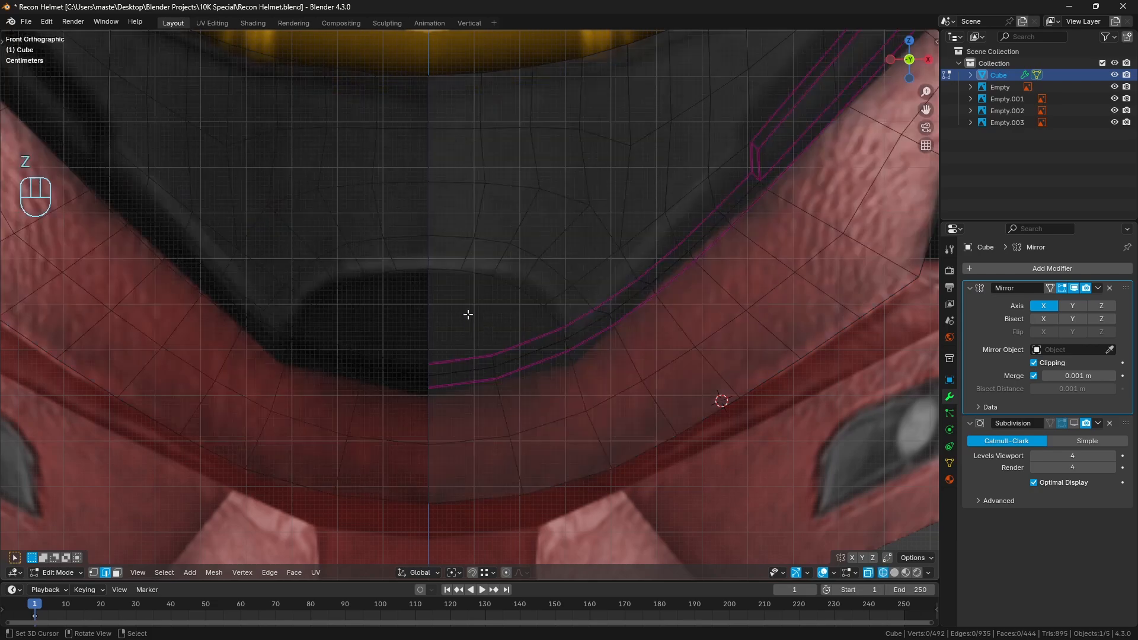
{"action": "key", "text": "alt+z"}
{"action": "key", "text": "3"}
{"action": "left_click", "coordinate": [452, 318]}
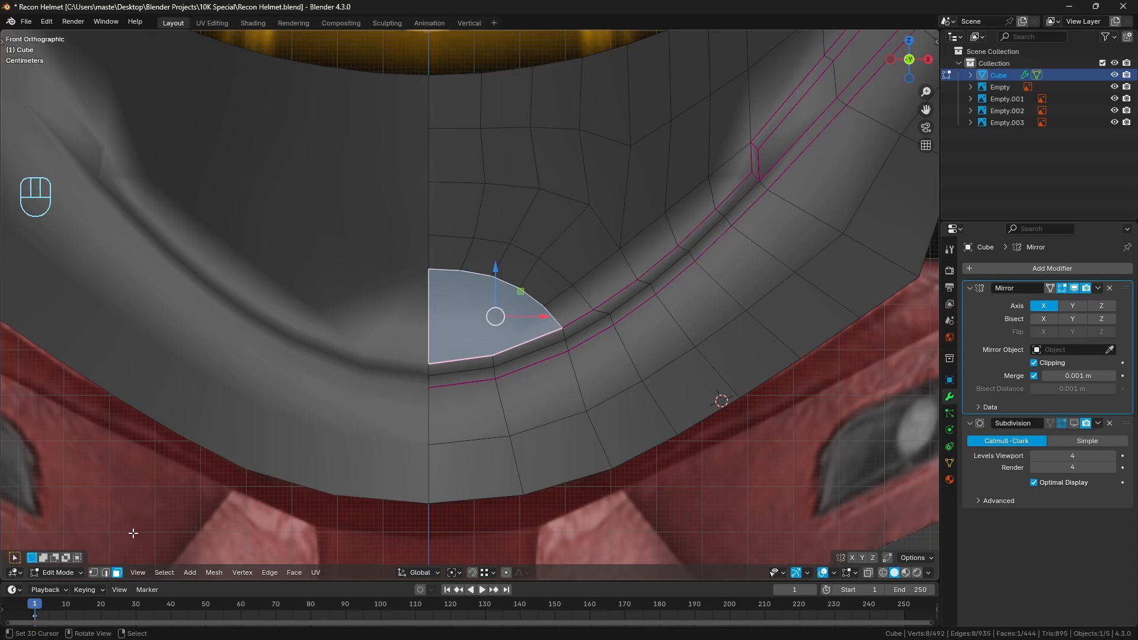
{"action": "left_click", "coordinate": [93, 573]}
{"action": "key", "text": "a"}
{"action": "key", "text": "a"}
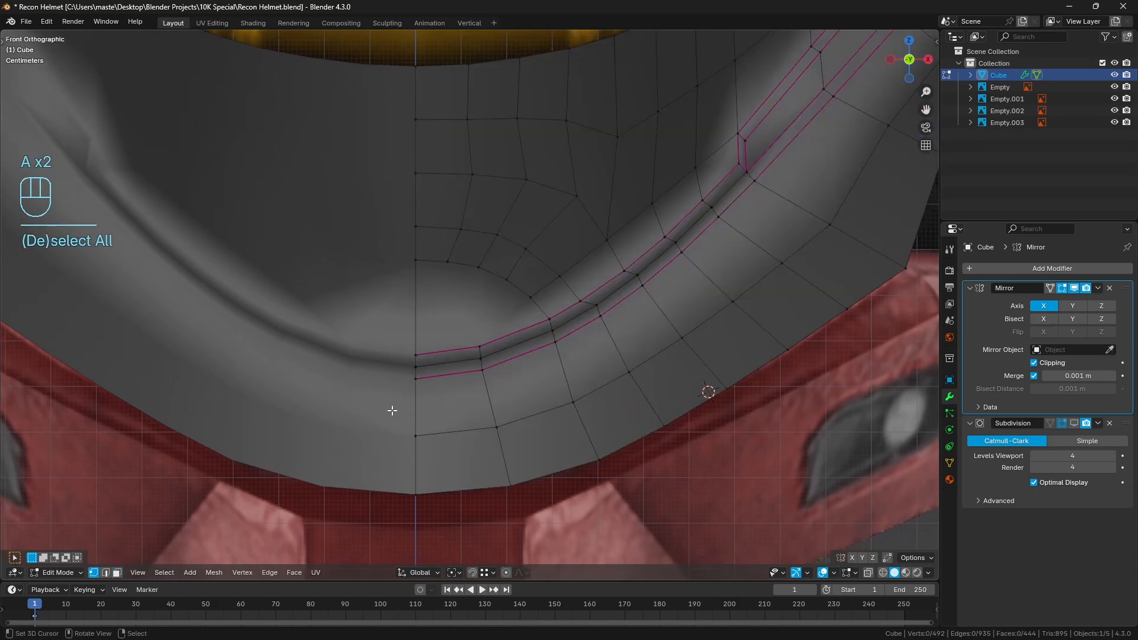
Add a centred loop cut through the chin strip next to the centre line, from the crease to the lower rim
{"action": "key", "text": "ctrl+r"}
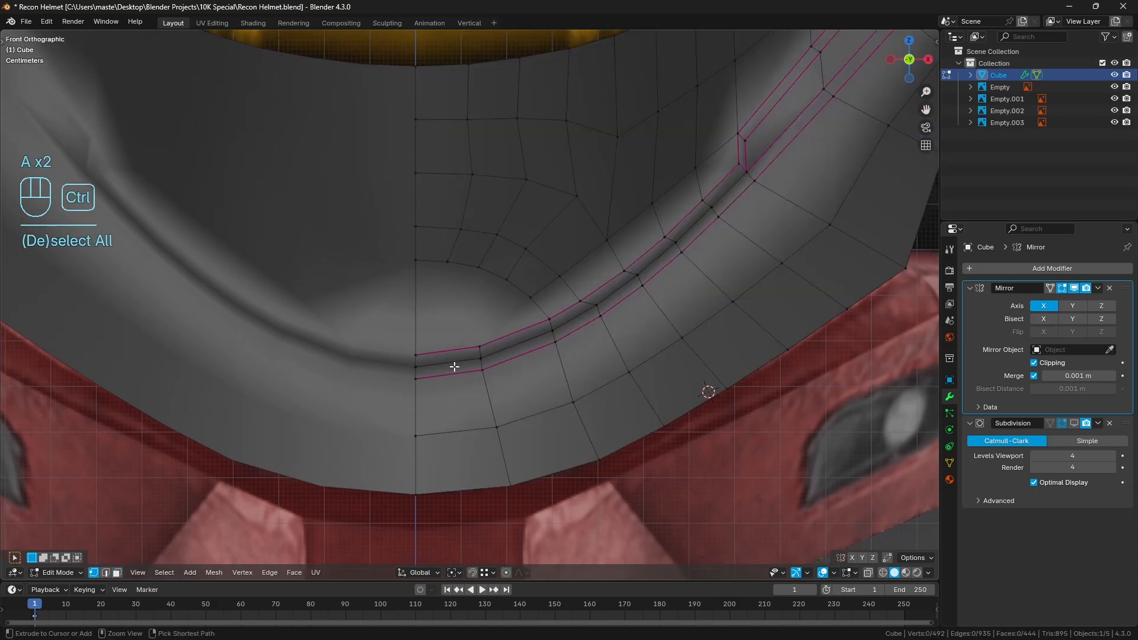
{"action": "left_click", "coordinate": [454, 367]}
{"action": "key", "text": "a"}
{"action": "key", "text": "a"}
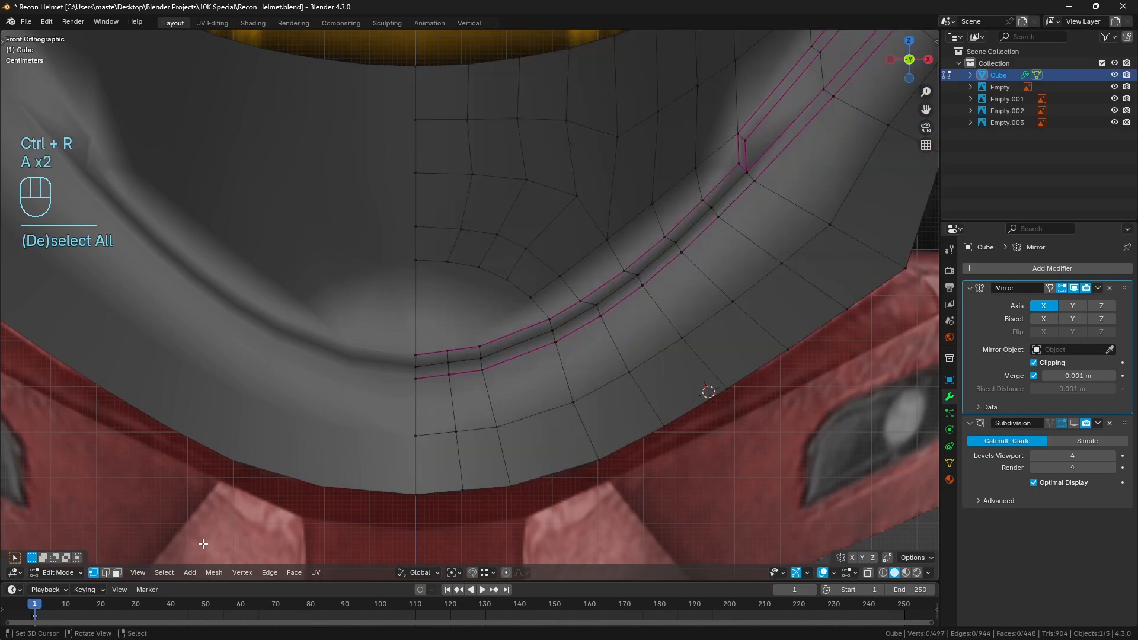
Delete the single large face filling the rounded patch at the chin's centre
{"action": "left_click", "coordinate": [118, 573]}
{"action": "left_click", "coordinate": [461, 321]}
{"action": "key", "text": "x"}
{"action": "left_click", "coordinate": [461, 322]}
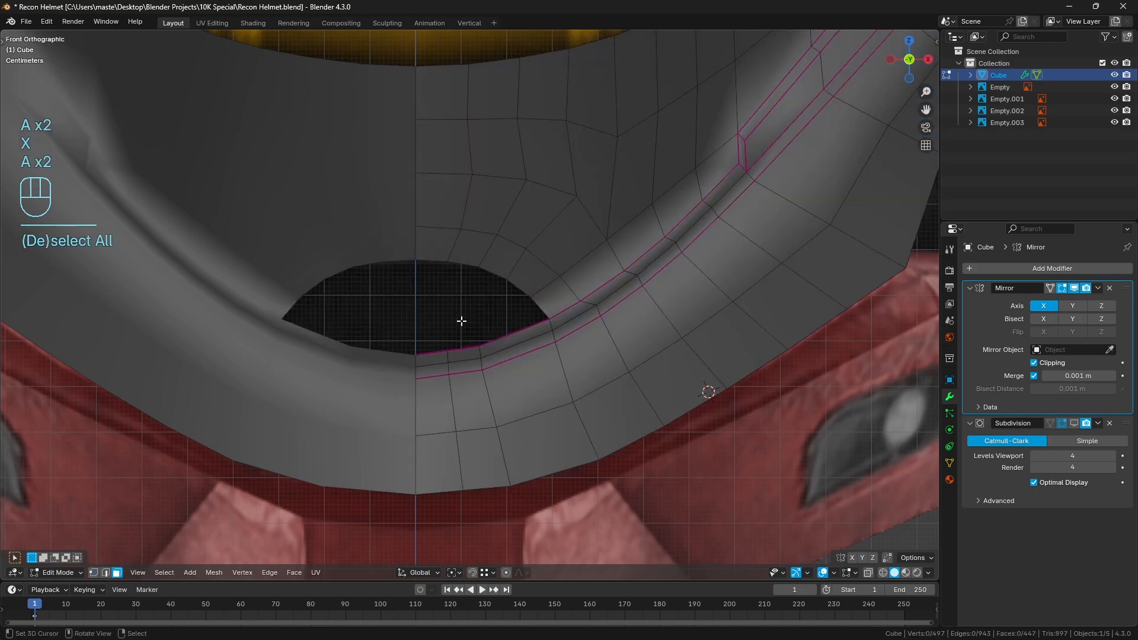
Fill the patch hole from the centre line outwards with two quad faces between its upper and lower edges
{"action": "left_click", "coordinate": [105, 573]}
{"action": "left_click", "coordinate": [431, 261]}
{"action": "left_click", "coordinate": [431, 353], "text": "shift"}
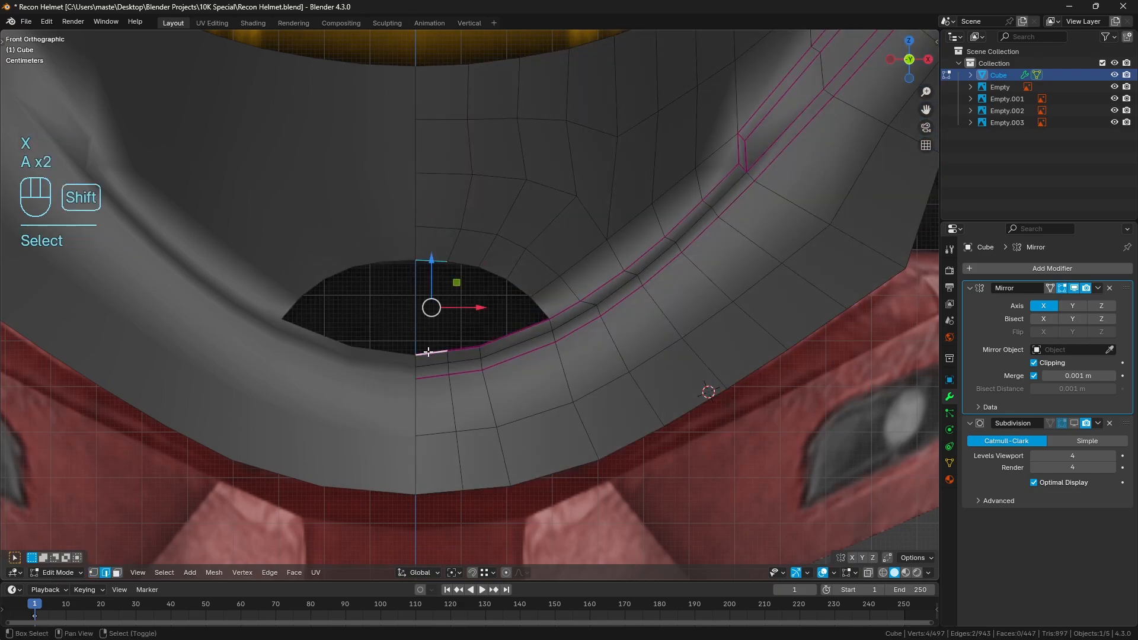
{"action": "key", "text": "f"}
{"action": "key", "text": "a"}
{"action": "key", "text": "a"}
{"action": "right_click", "coordinate": [448, 312]}
{"action": "key", "text": "f"}
{"action": "middle_click_drag", "start_coordinate": [602, 327], "coordinate": [579, 322], "text": "shift"}
{"action": "scroll", "coordinate": [579, 322], "scroll_direction": "up", "scroll_amount": 1}
{"action": "key", "text": "a"}
{"action": "key", "text": "a"}
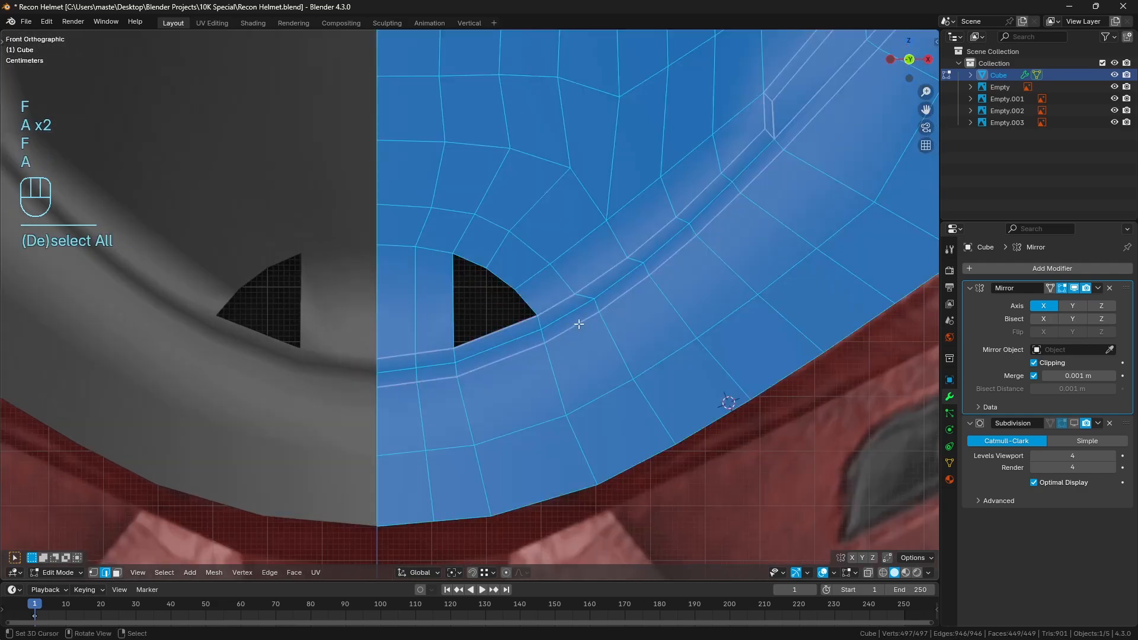
Add a loop cut through the chin strip below the remaining gap and fill that gap with two more quads
{"action": "key", "text": "ctrl+r"}
{"action": "left_click", "coordinate": [486, 343]}
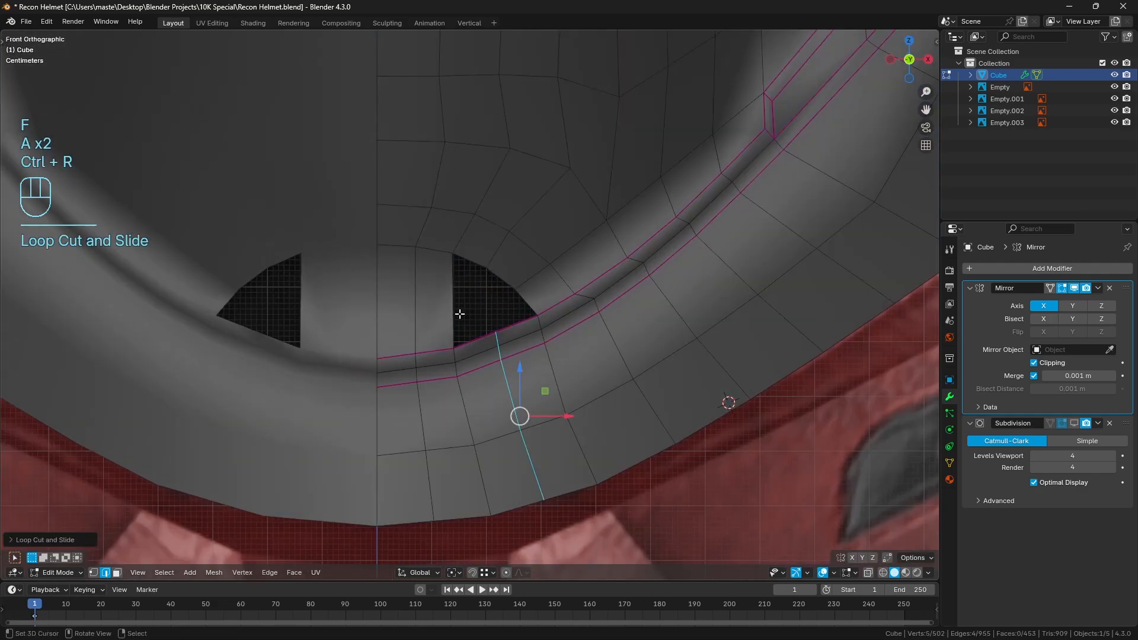
{"action": "key", "text": "f"}
{"action": "left_click", "coordinate": [524, 313], "text": "shift"}
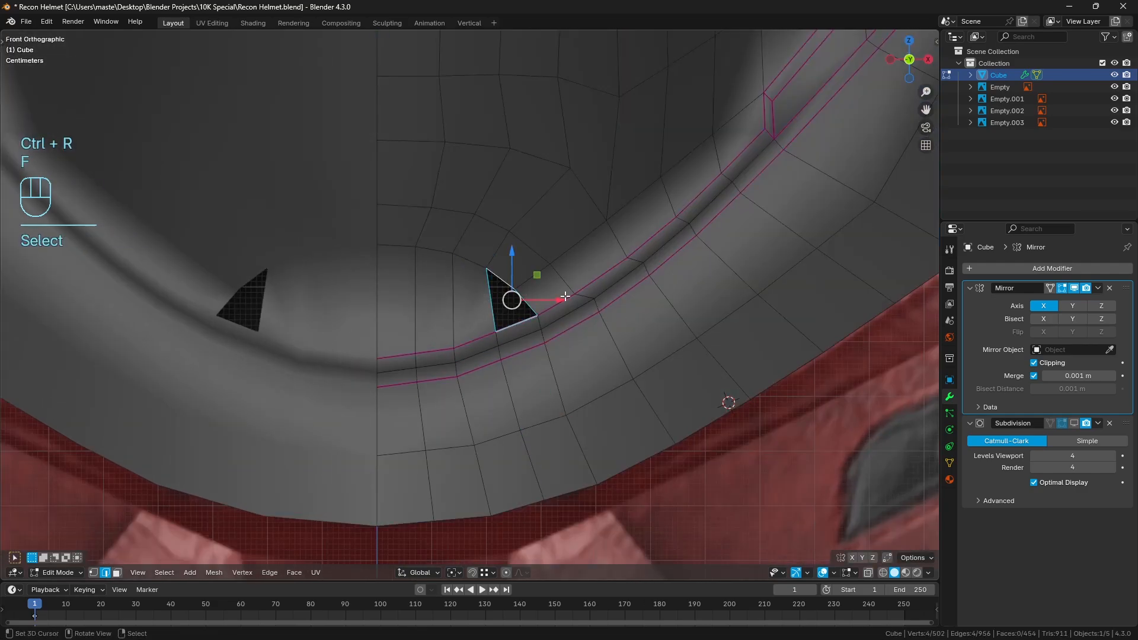
{"action": "key", "text": "f"}
{"action": "key", "text": "a"}
{"action": "key", "text": "a"}
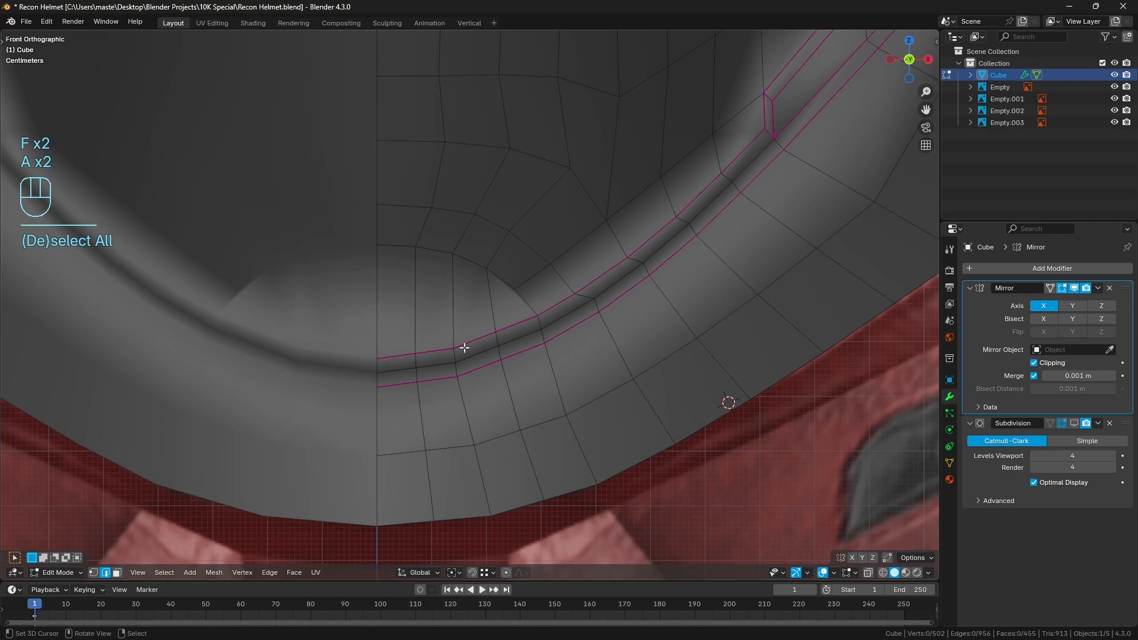
Relax the five edge runs from the centre line to the patch's corner, from the crease down to the lower rim
{"action": "left_click", "coordinate": [398, 356]}
{"action": "right_click", "coordinate": [522, 326], "text": "ctrl"}
{"action": "right_click", "coordinate": [392, 372], "text": "shift"}
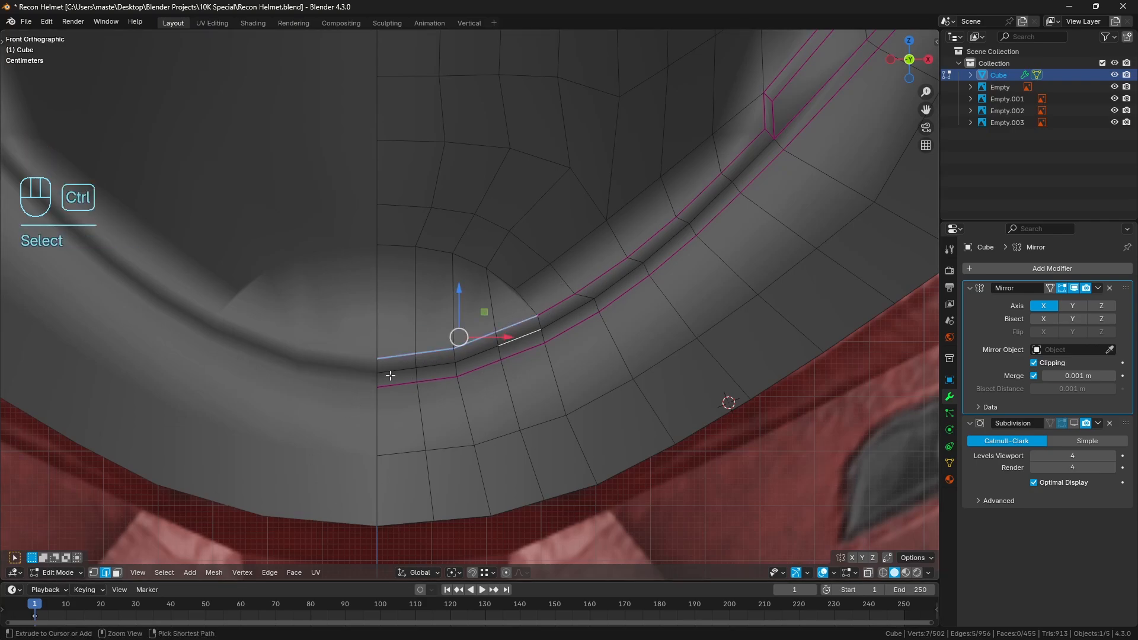
{"action": "right_click", "coordinate": [523, 339], "text": "ctrl"}
{"action": "right_click", "coordinate": [397, 386], "text": "shift"}
{"action": "right_click", "coordinate": [524, 354], "text": "ctrl"}
{"action": "right_click", "coordinate": [549, 434], "text": "shift"}
{"action": "right_click", "coordinate": [381, 453], "text": "ctrl"}
{"action": "right_click", "coordinate": [398, 521], "text": "shift"}
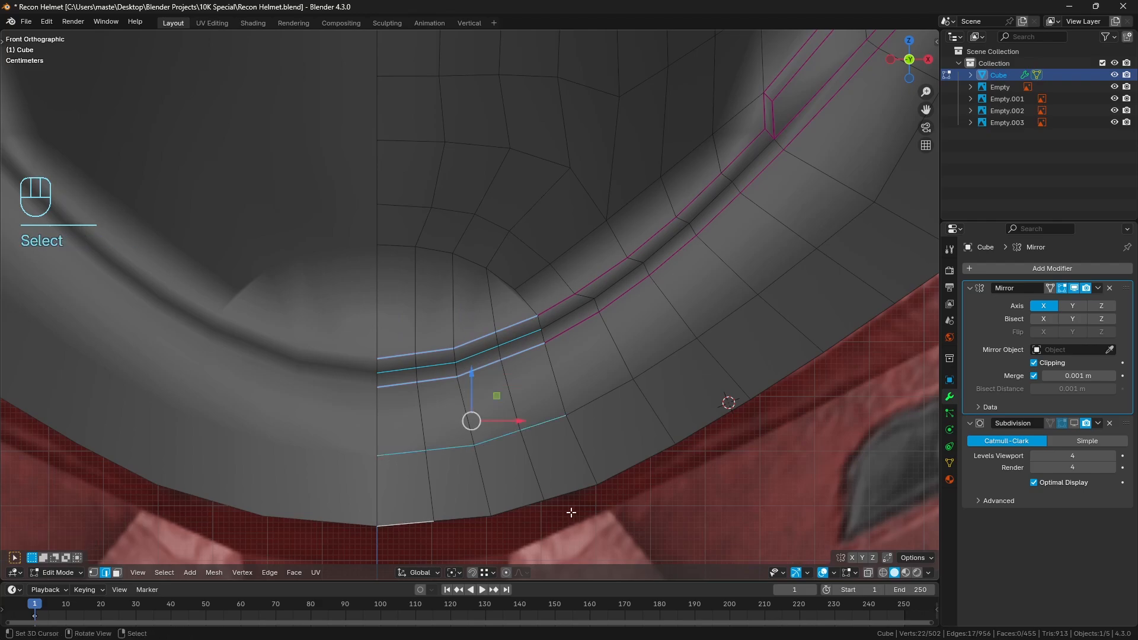
{"action": "right_click", "coordinate": [571, 509], "text": "ctrl"}
{"action": "key", "text": "q"}
{"action": "left_click", "coordinate": [675, 468]}
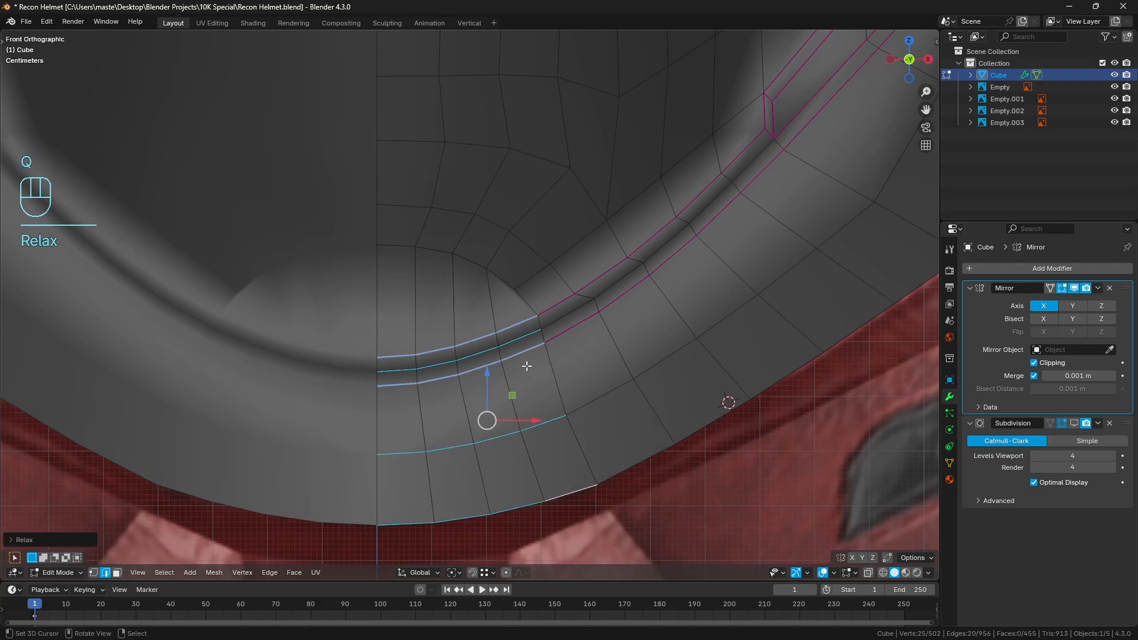
{"action": "key", "text": "a"}
{"action": "key", "text": "a"}
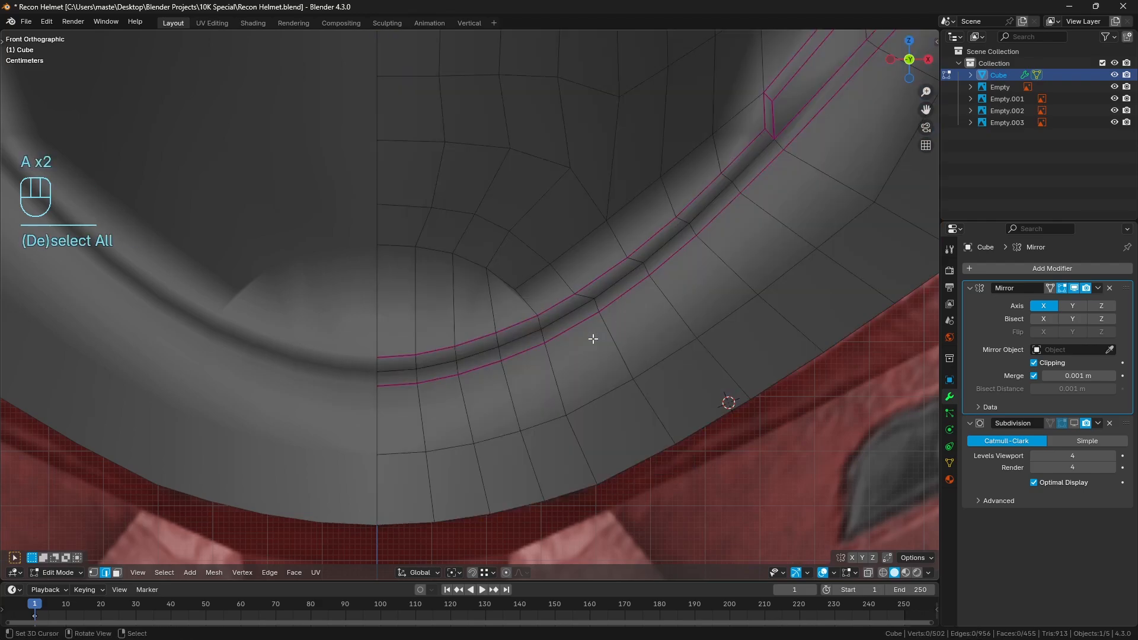
Slide the edge column just outside the patch's corner, between the crease and lower rim, towards the centre line
{"action": "right_click", "coordinate": [598, 304]}
{"action": "right_click", "coordinate": [651, 401], "text": "ctrl"}
{"action": "key", "text": "g"}
{"action": "key", "text": "g"}
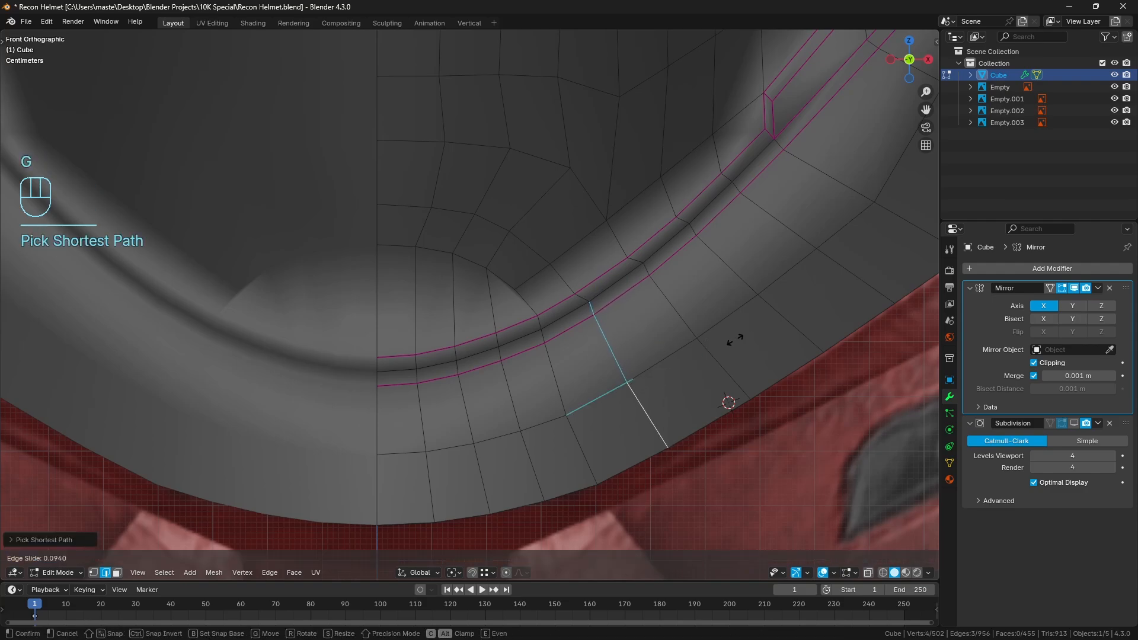
{"action": "left_click", "coordinate": [729, 336]}
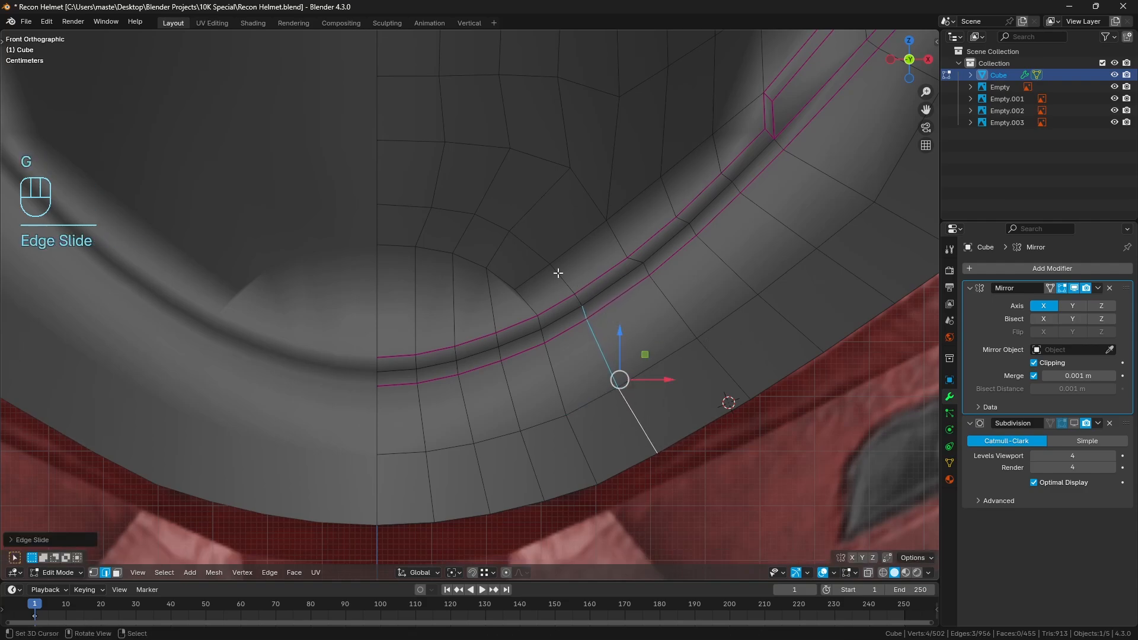
{"action": "key", "text": "a"}
{"action": "key", "text": "a"}
Even out the three edge runs below the crease's upper edge, from the patch's corner to the crease's outer corner
{"action": "middle_click_drag", "start_coordinate": [652, 287], "coordinate": [620, 330], "text": "shift"}
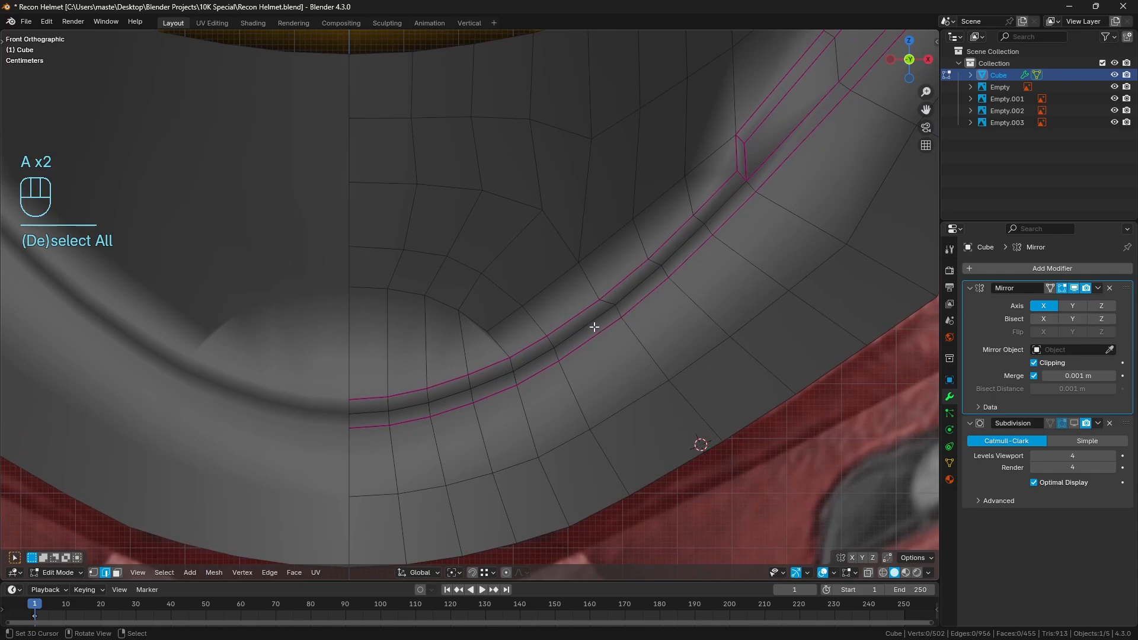
{"action": "right_click", "coordinate": [593, 326]}
{"action": "right_click", "coordinate": [719, 206], "text": "ctrl"}
{"action": "right_click", "coordinate": [730, 220], "text": "shift"}
{"action": "right_click", "coordinate": [593, 343], "text": "ctrl"}
{"action": "right_click", "coordinate": [634, 403], "text": "shift"}
{"action": "right_click", "coordinate": [823, 268], "text": "ctrl"}
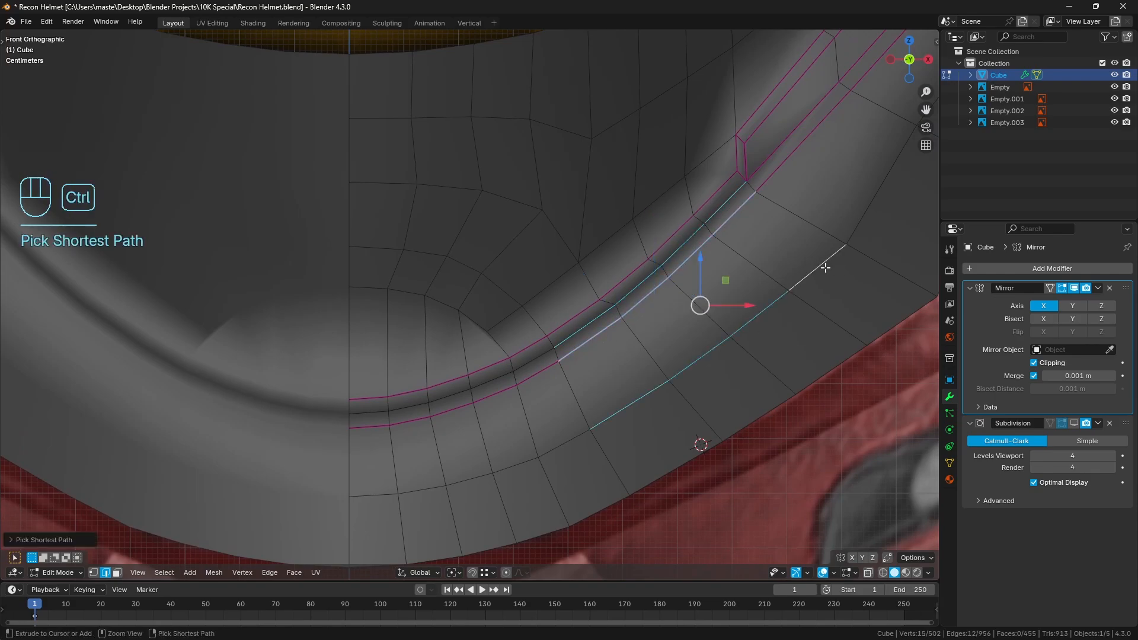
{"action": "key", "text": "q"}
{"action": "key", "text": "a"}
{"action": "key", "text": "a"}
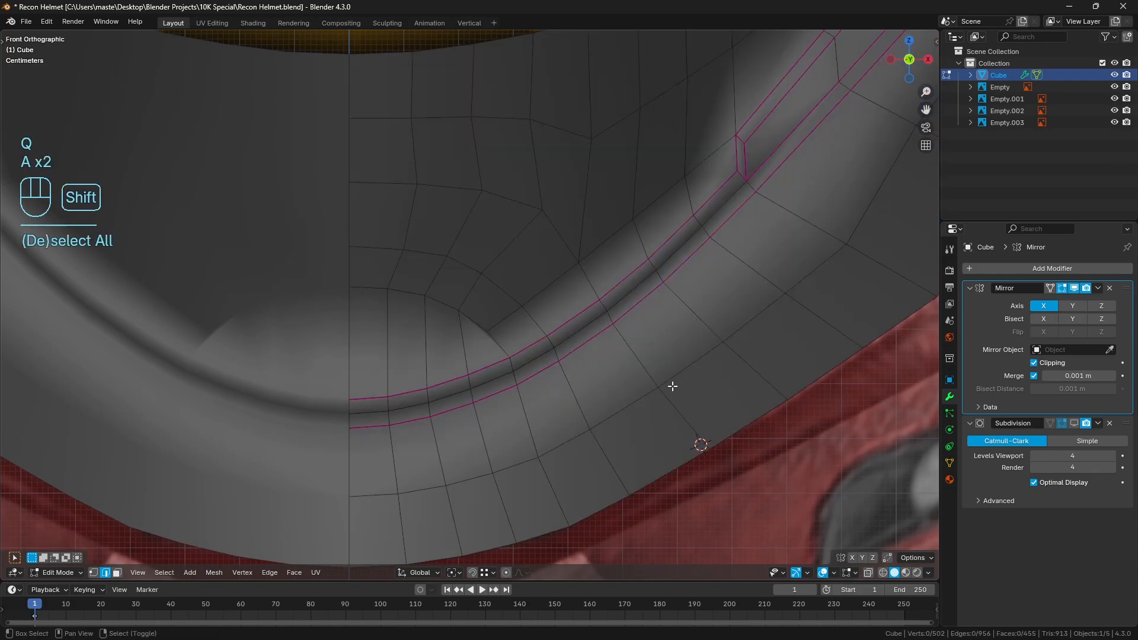
Inset the rounded centre patch's four faces by about 0.023 m, with Boundary off and Edge Rail on
{"action": "scroll", "coordinate": [672, 385], "scroll_direction": "down", "scroll_amount": 5}
{"action": "scroll", "coordinate": [640, 389], "scroll_direction": "up", "scroll_amount": 5}
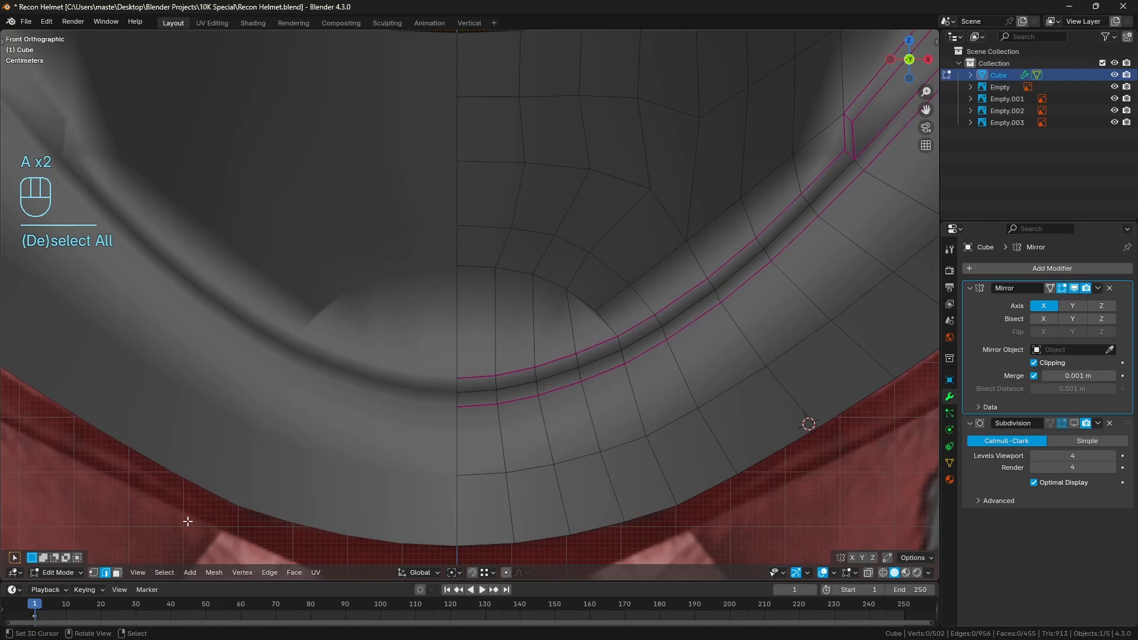
{"action": "key", "text": "3"}
{"action": "right_click", "coordinate": [498, 323]}
{"action": "right_click", "coordinate": [611, 335], "text": "ctrl"}
{"action": "middle_click_drag", "start_coordinate": [611, 335], "coordinate": [572, 312], "text": "shift"}
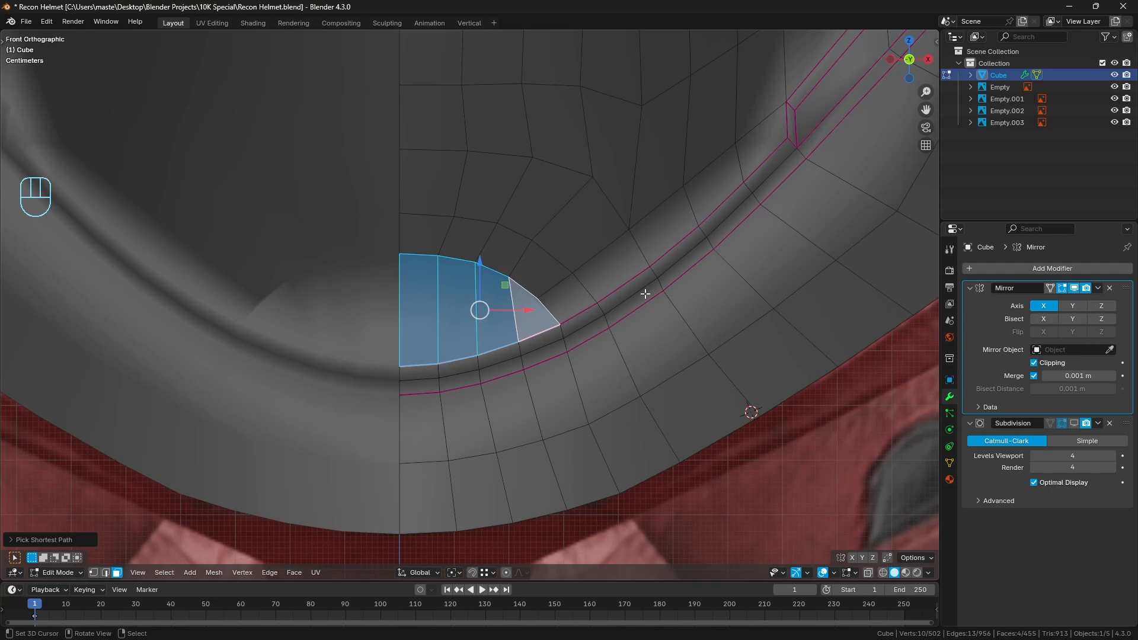
{"action": "key", "text": "i"}
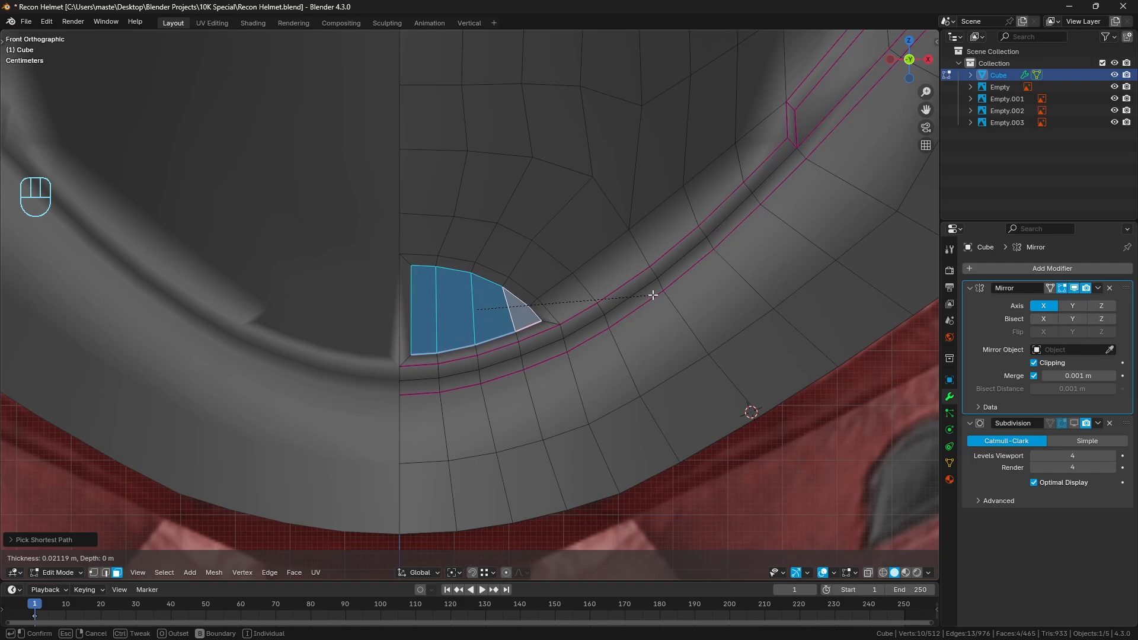
{"action": "key", "text": "b"}
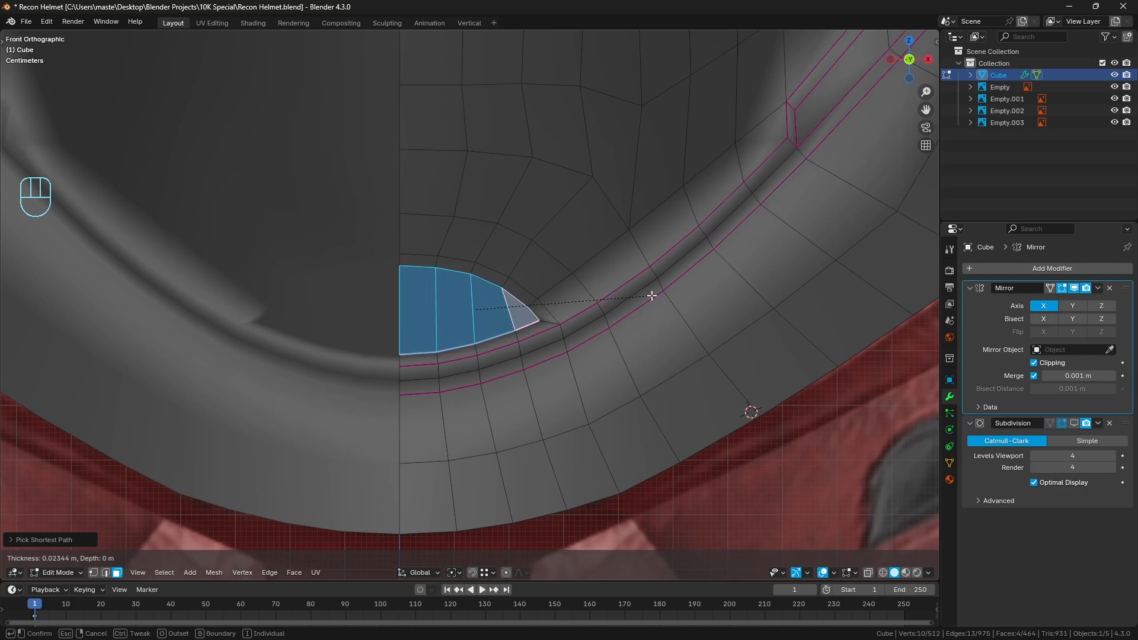
{"action": "left_click", "coordinate": [651, 295]}
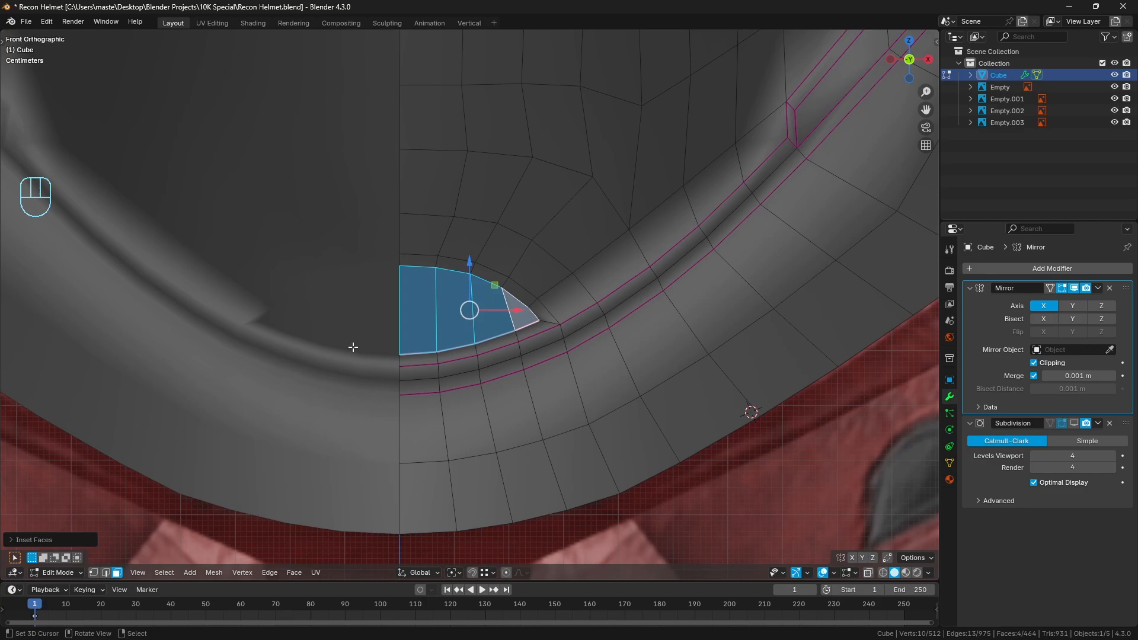
{"action": "left_click", "coordinate": [52, 537]}
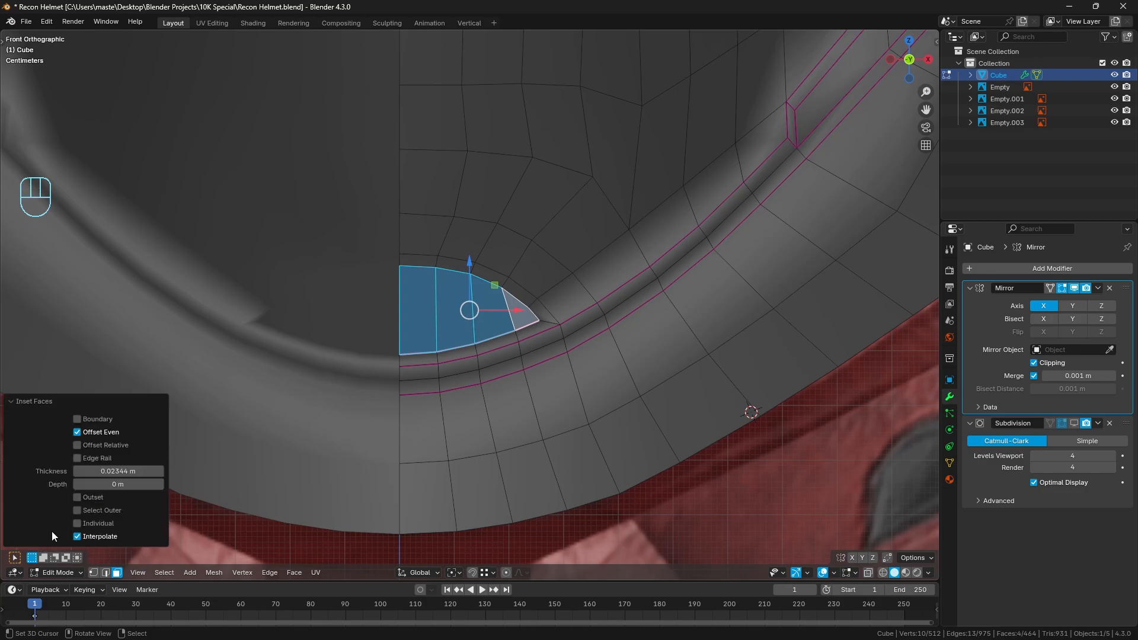
{"action": "left_click", "coordinate": [78, 458]}
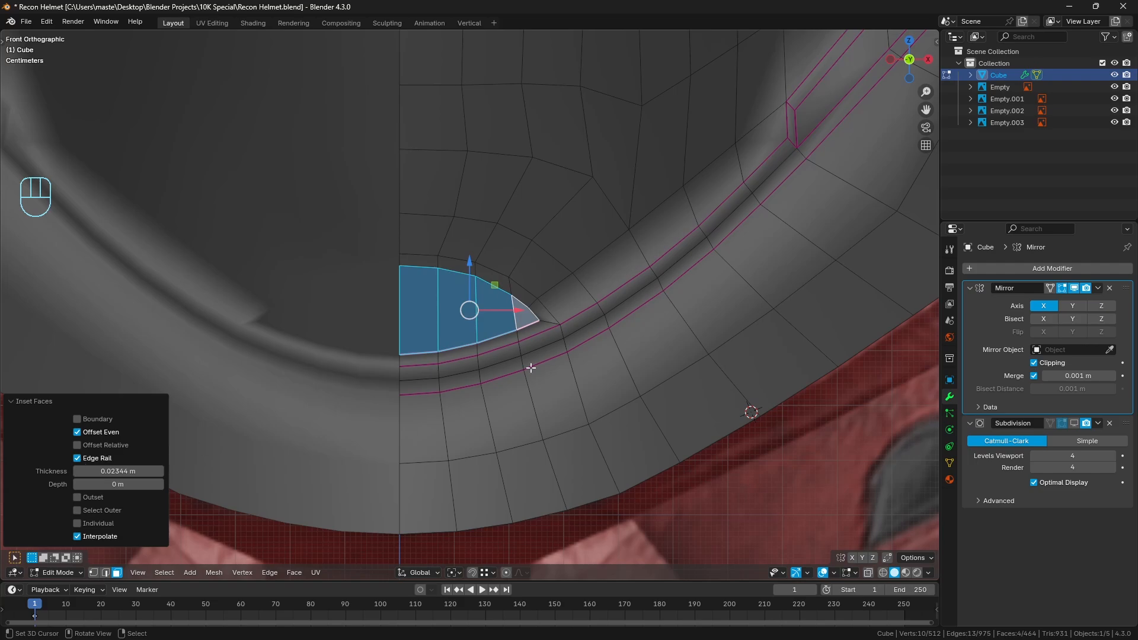
{"action": "left_click", "coordinate": [35, 401]}
Shrink the inset patch faces inwards along their normals by about 0.027 m, clear the selection and switch to edge selection
{"action": "middle_click_drag", "start_coordinate": [543, 330], "coordinate": [524, 308]}
{"action": "key", "text": "KP_Decimal"}
{"action": "scroll", "coordinate": [537, 313], "scroll_direction": "down", "scroll_amount": 4}
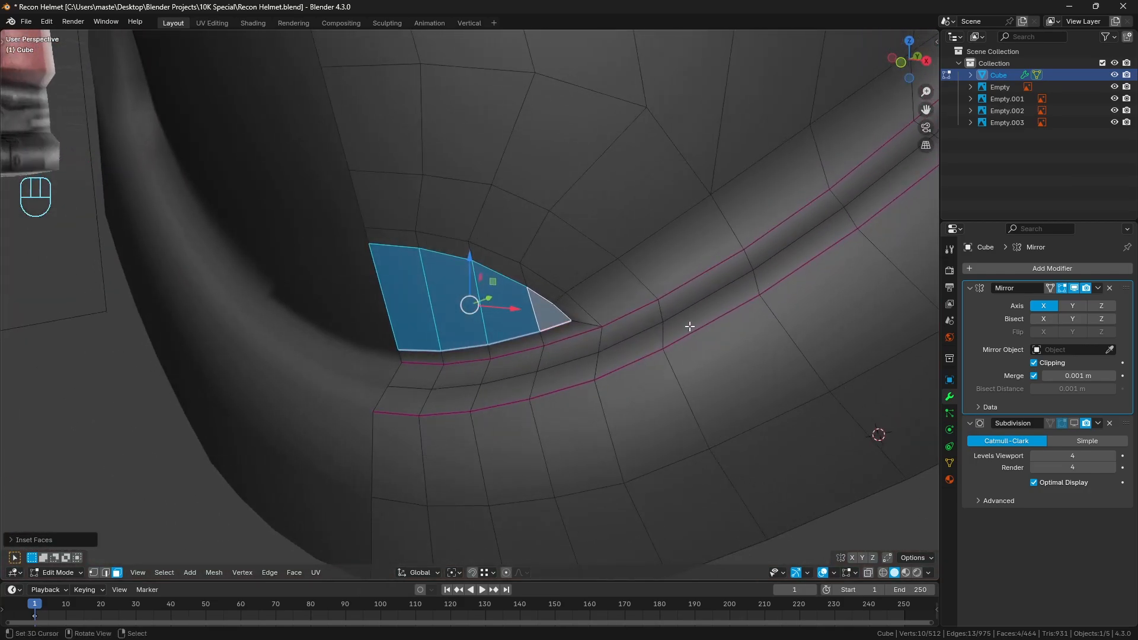
{"action": "key", "text": "alt+s"}
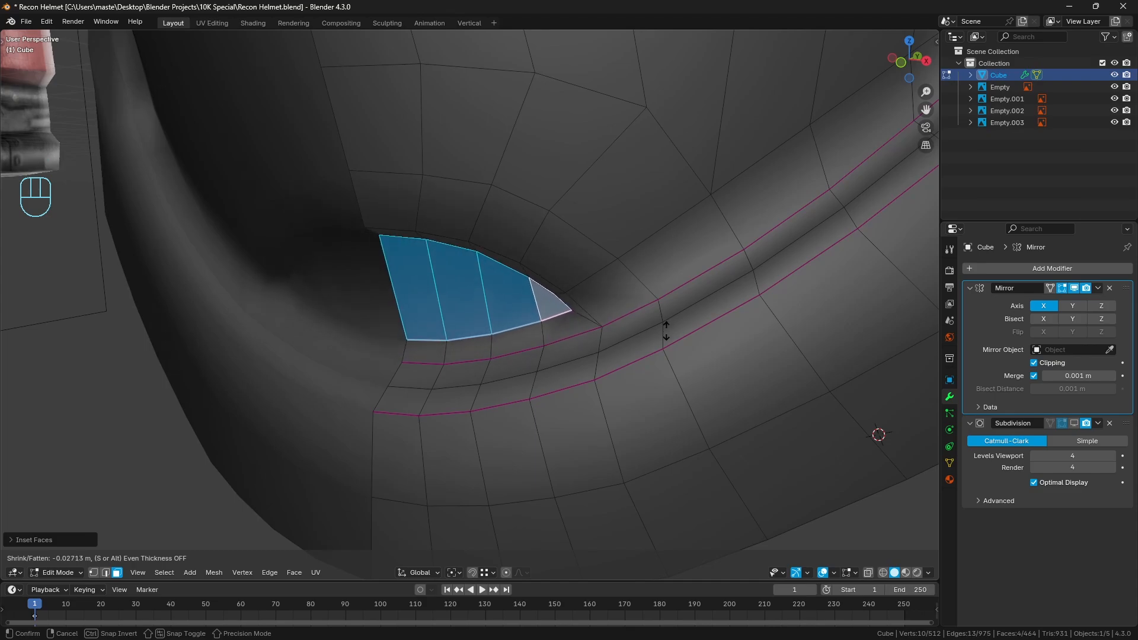
{"action": "left_click", "coordinate": [665, 332]}
{"action": "key", "text": "a"}
{"action": "mouse_move", "coordinate": [648, 335]}
{"action": "middle_mouse_down"}
{"action": "mouse_move", "coordinate": [703, 308]}
{"action": "mouse_move", "coordinate": [666, 331]}
{"action": "middle_mouse_up"}
{"action": "key", "text": "a"}
{"action": "left_click", "coordinate": [106, 573]}
{"action": "middle_click_drag", "start_coordinate": [499, 387], "coordinate": [537, 341]}
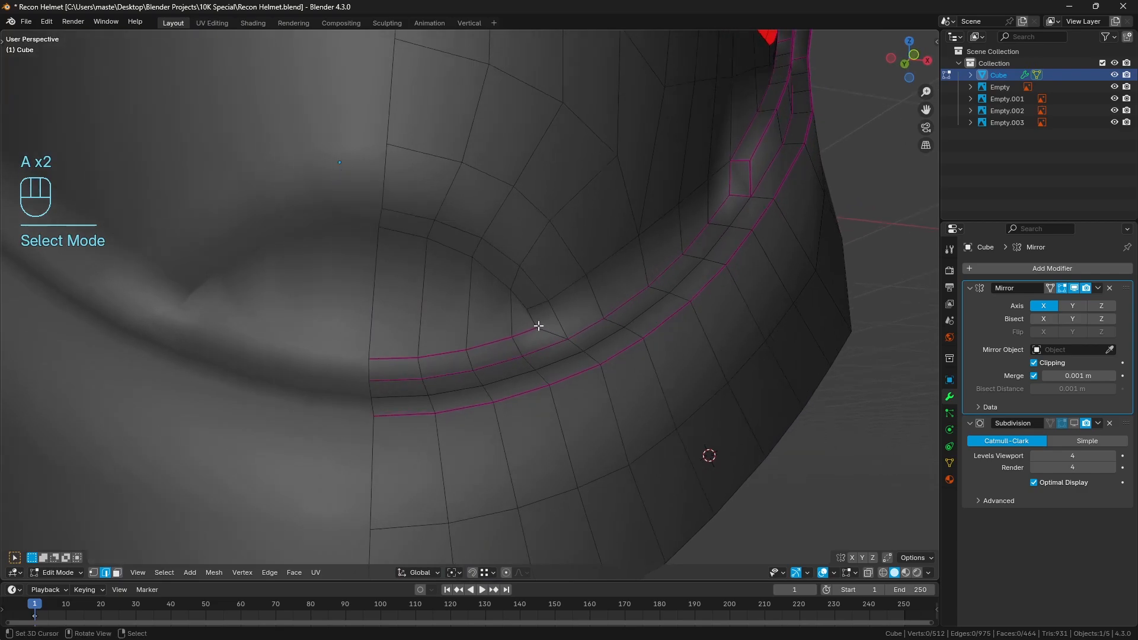
Crease the recess's inner and outer upper arcs and the short edge joining them at the corner, and turn on the subdivision preview
{"action": "right_click", "coordinate": [537, 324]}
{"action": "right_click", "coordinate": [407, 232], "text": "ctrl"}
{"action": "right_click", "coordinate": [414, 208], "text": "shift"}
{"action": "right_click", "coordinate": [564, 329], "text": "ctrl"}
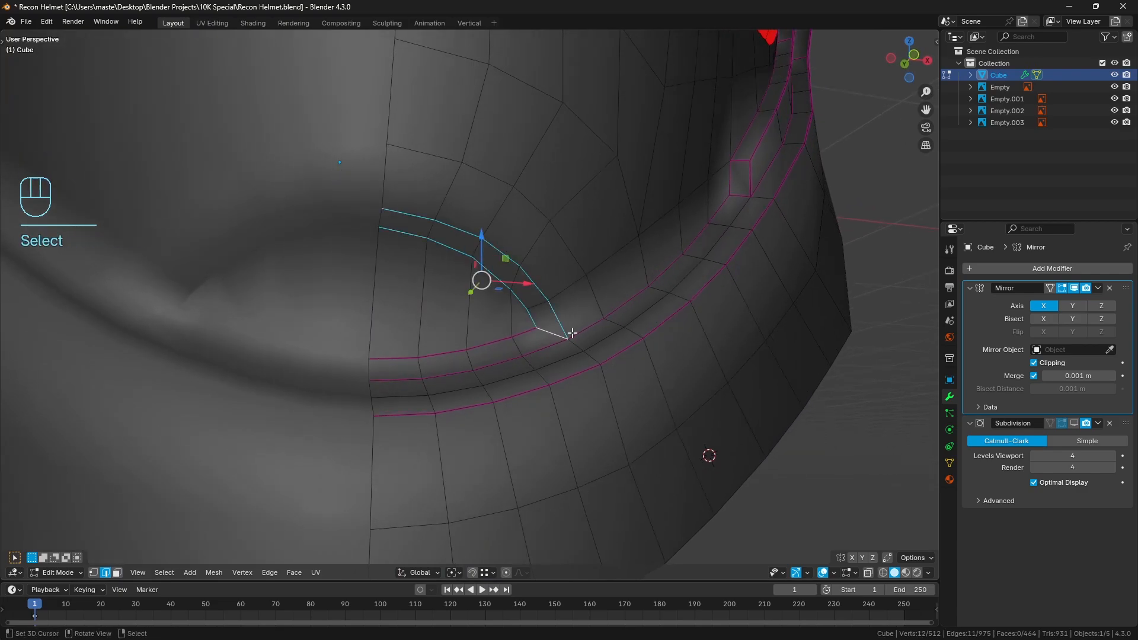
{"action": "key", "text": "shift+e"}
{"action": "left_click", "coordinate": [585, 334]}
{"action": "key", "text": "a"}
{"action": "key", "text": "a"}
{"action": "key", "text": "Tab"}
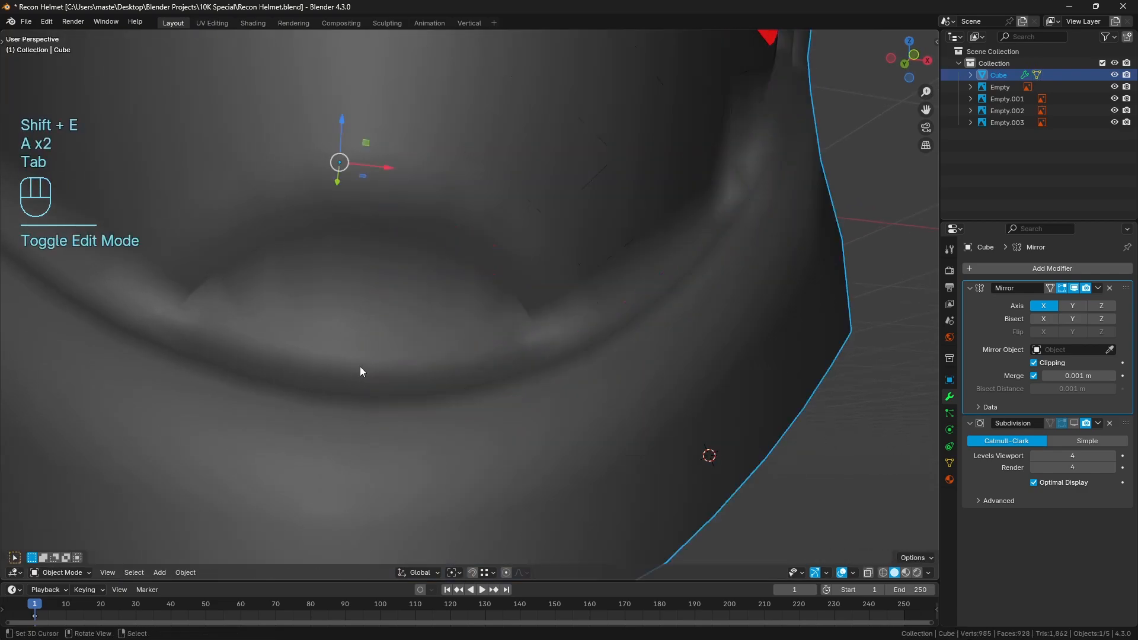
{"action": "left_click", "coordinate": [1074, 423]}
Circle the inner rim beside both corners of the chin recess with annotations and erase the marks
{"action": "middle_click_drag", "start_coordinate": [634, 346], "coordinate": [574, 318]}
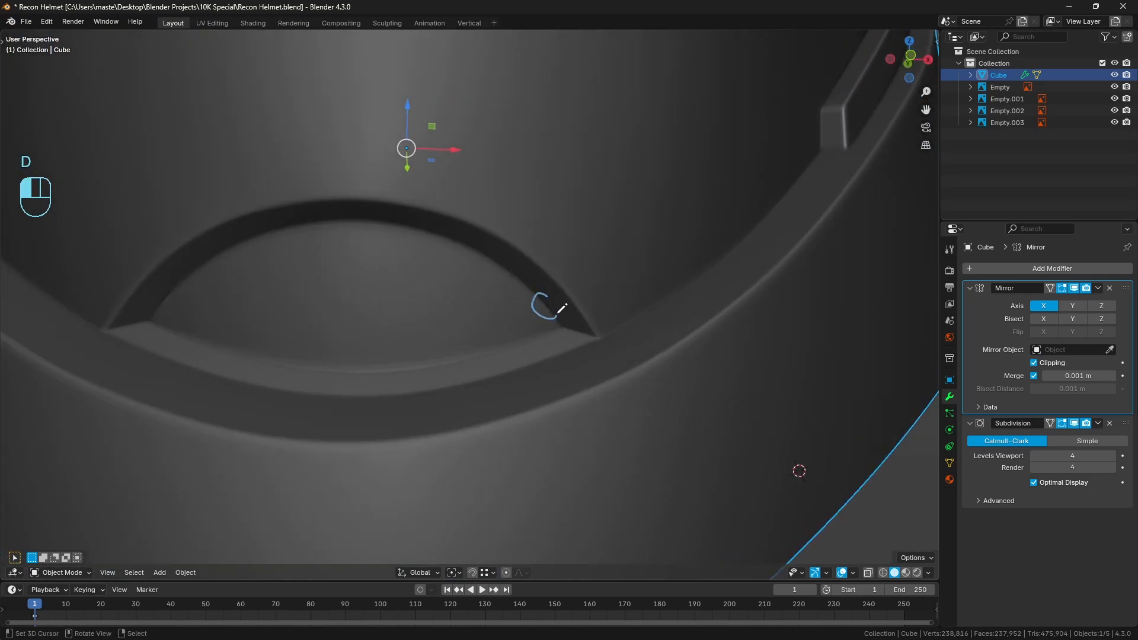
{"action": "left_click_drag", "start_coordinate": [558, 312], "coordinate": [547, 295]}
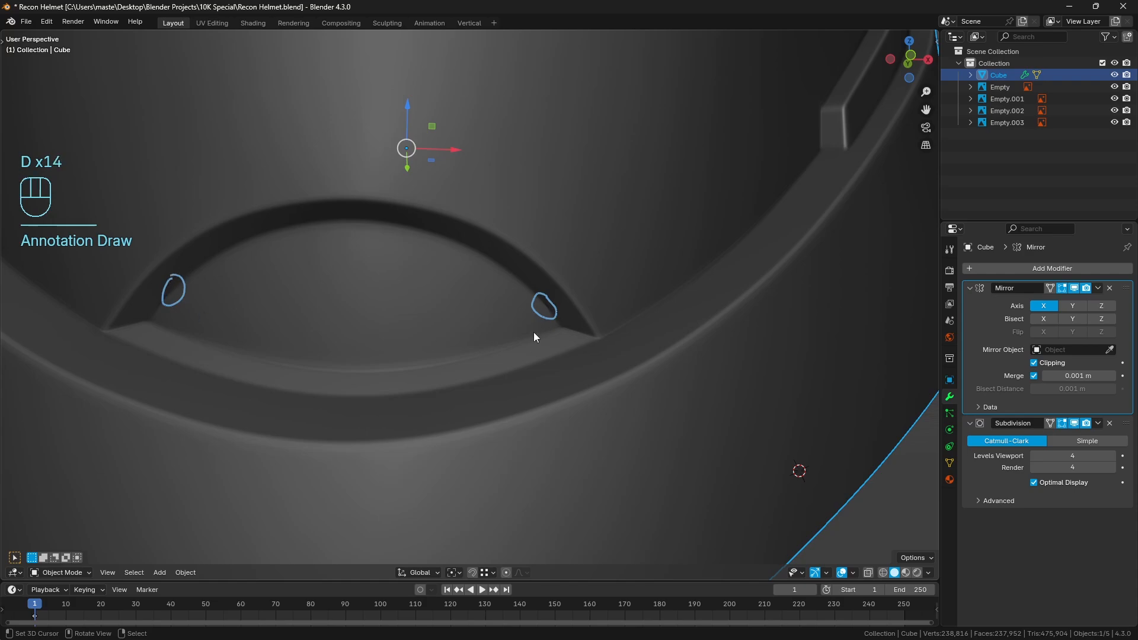
{"action": "right_click_drag", "start_coordinate": [582, 306], "coordinate": [165, 292]}
With the subdivision preview off, slightly inset the recess floor's four faces and remove the crease from the inset edges
{"action": "key", "text": "Tab"}
{"action": "middle_click_drag", "start_coordinate": [581, 338], "coordinate": [574, 327]}
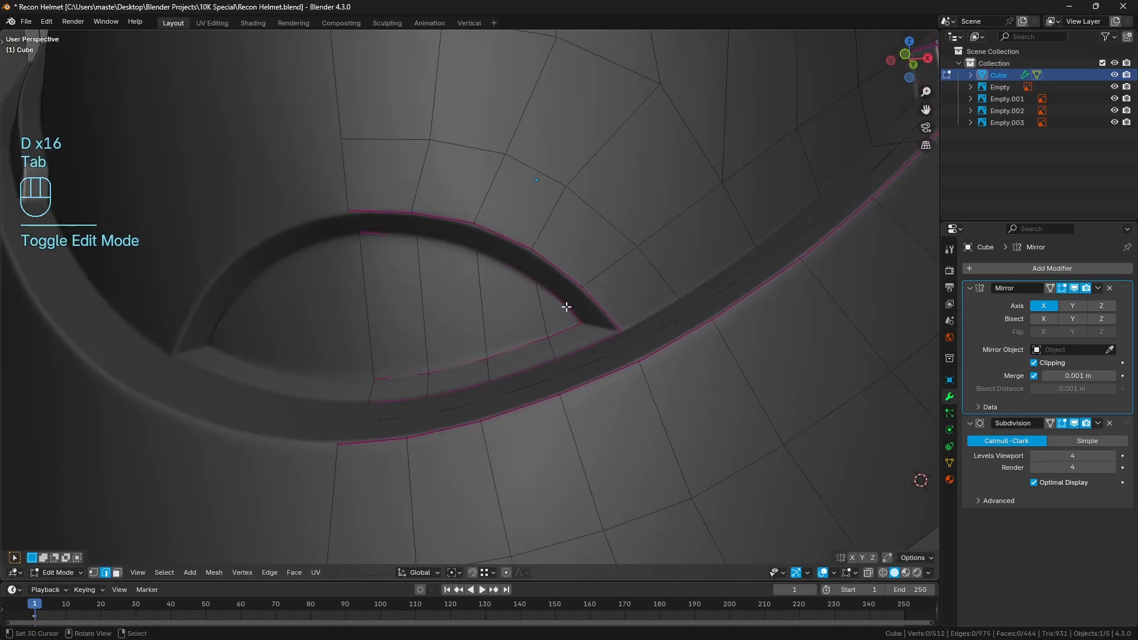
{"action": "left_click", "coordinate": [117, 573]}
{"action": "left_click", "coordinate": [1074, 422]}
{"action": "left_click", "coordinate": [407, 307]}
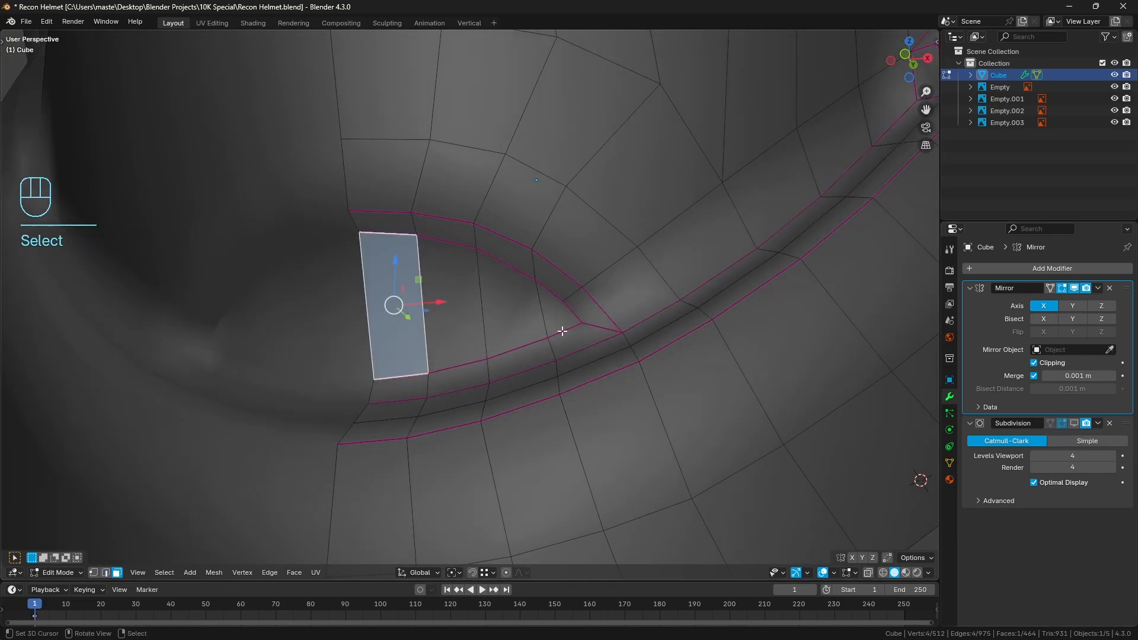
{"action": "left_click", "coordinate": [578, 317], "text": "ctrl"}
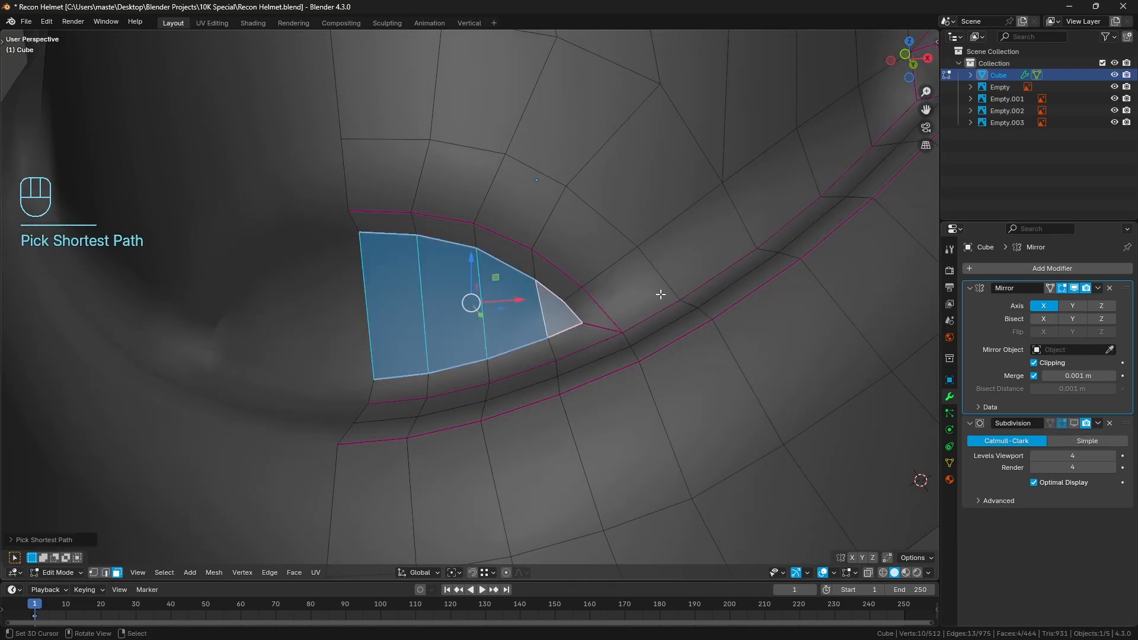
{"action": "key", "text": "i"}
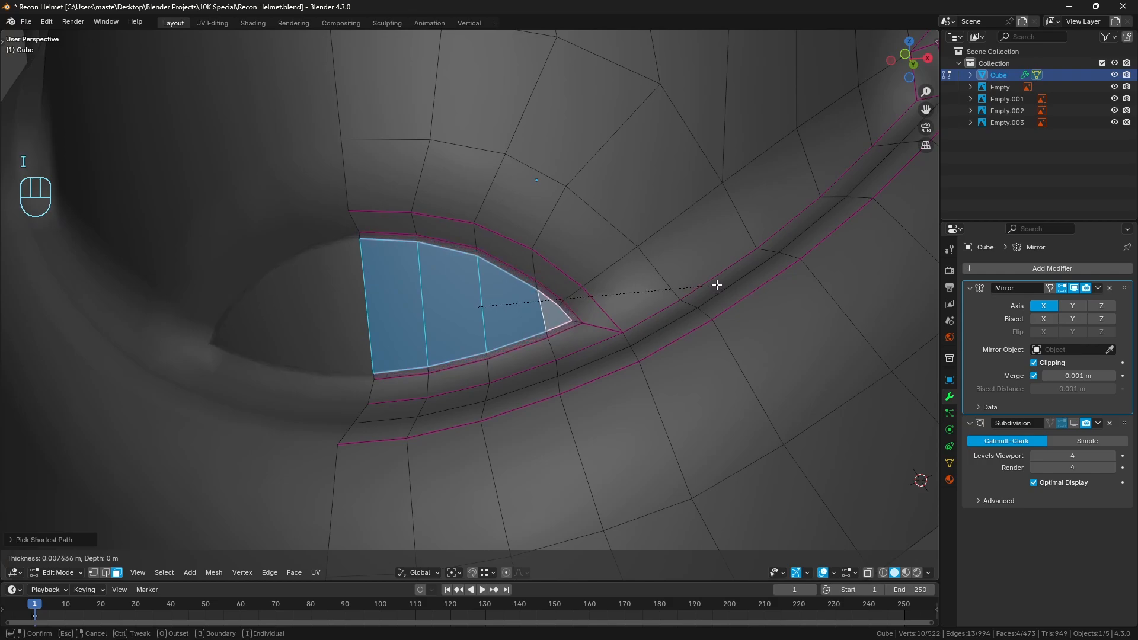
{"action": "left_click", "coordinate": [714, 285]}
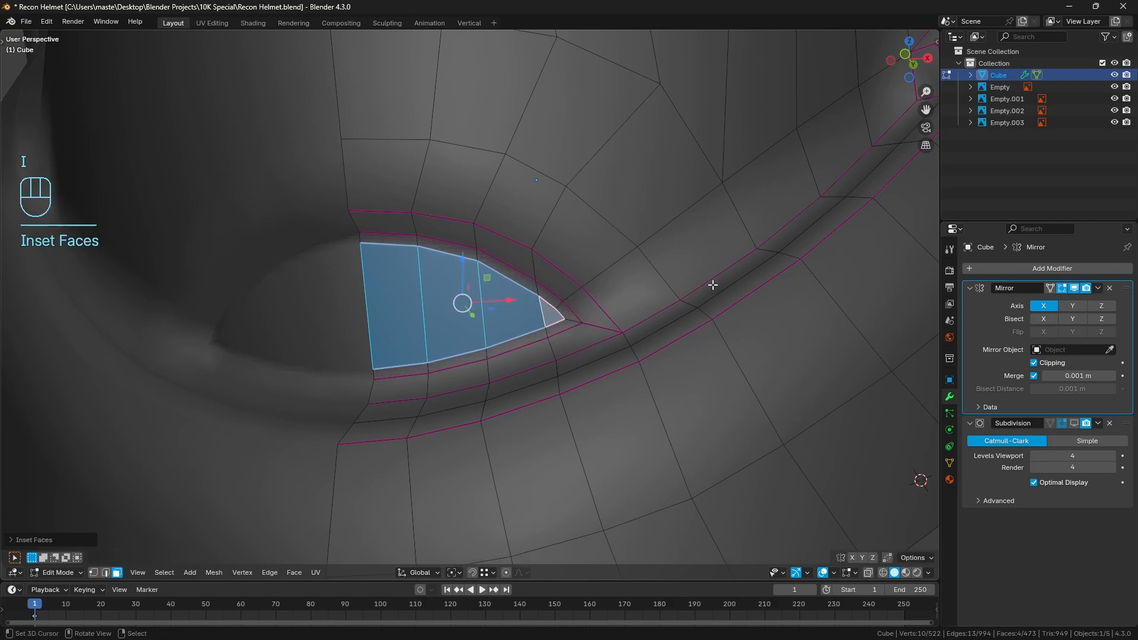
{"action": "key", "text": "shift+e"}
{"action": "key", "text": "a"}
{"action": "key", "text": "a"}
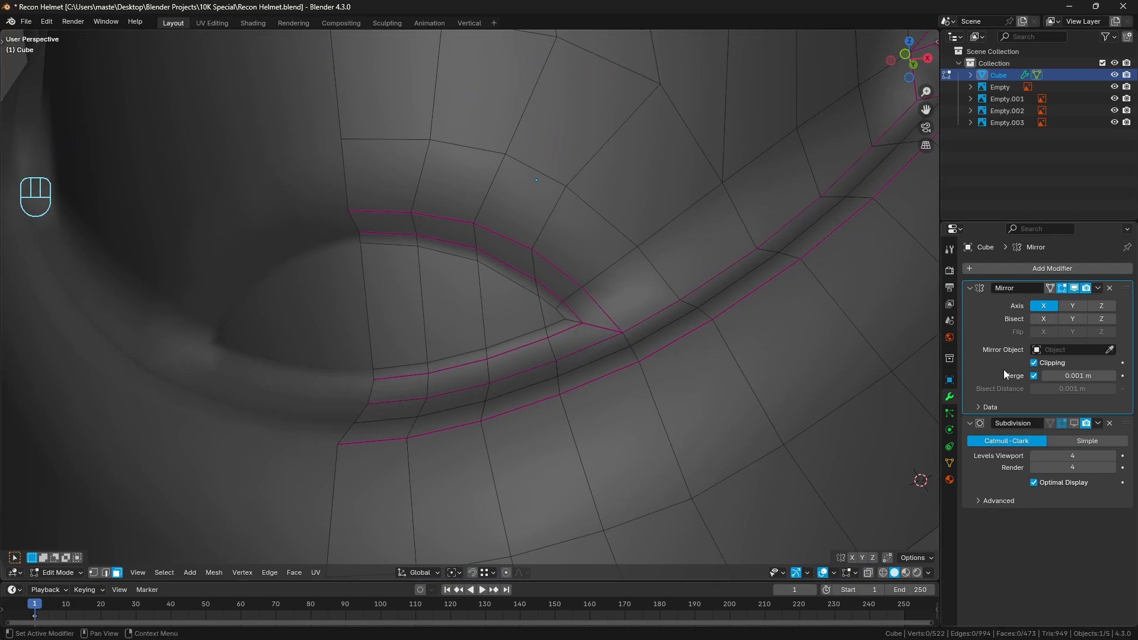
Restore the subdivision preview and compare the smoothed chin recess and visor with the reference in front view
{"action": "key", "text": "Tab"}
{"action": "scroll", "coordinate": [591, 336], "scroll_direction": "down", "scroll_amount": 8}
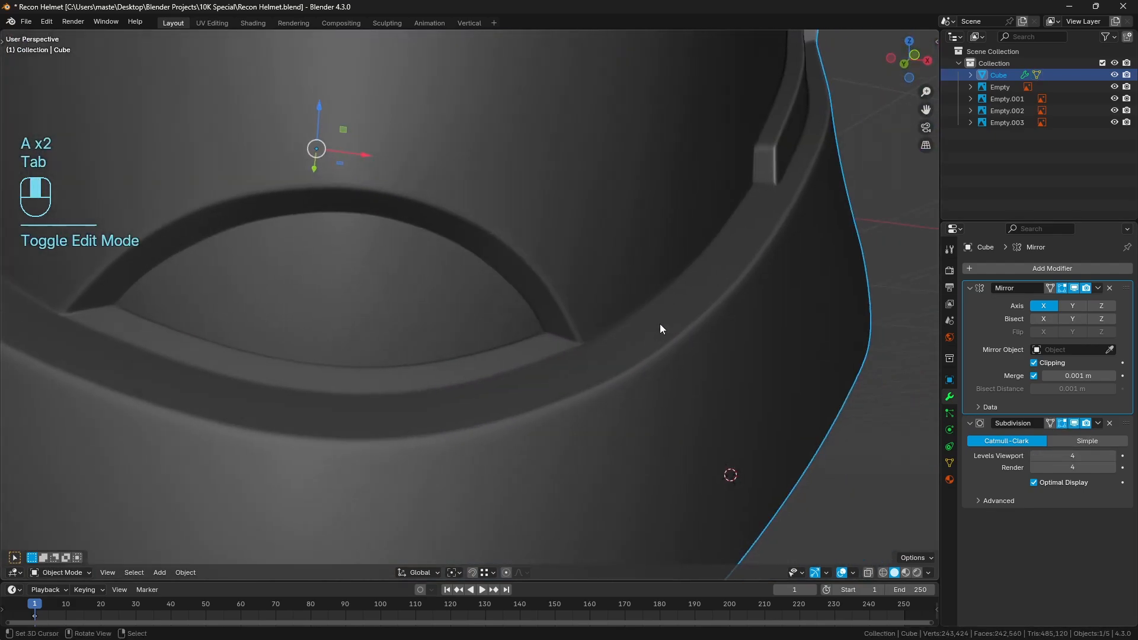
{"action": "key", "text": "a"}
{"action": "key", "text": "a"}
{"action": "middle_click_drag", "start_coordinate": [517, 330], "coordinate": [363, 320], "text": "shift"}
{"action": "key", "text": "KP_1"}
{"action": "middle_click_drag", "start_coordinate": [515, 280], "coordinate": [486, 365], "text": "shift"}
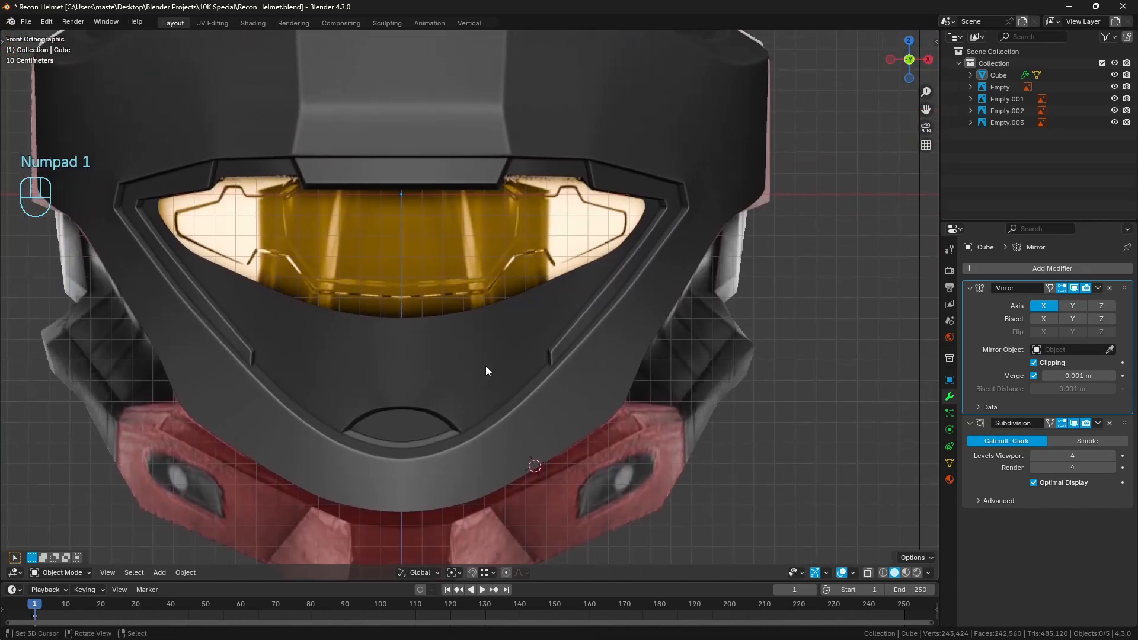
{"action": "middle_click_drag", "start_coordinate": [583, 307], "coordinate": [559, 357], "text": "shift"}
{"action": "scroll", "coordinate": [559, 356], "scroll_direction": "up", "scroll_amount": 1}
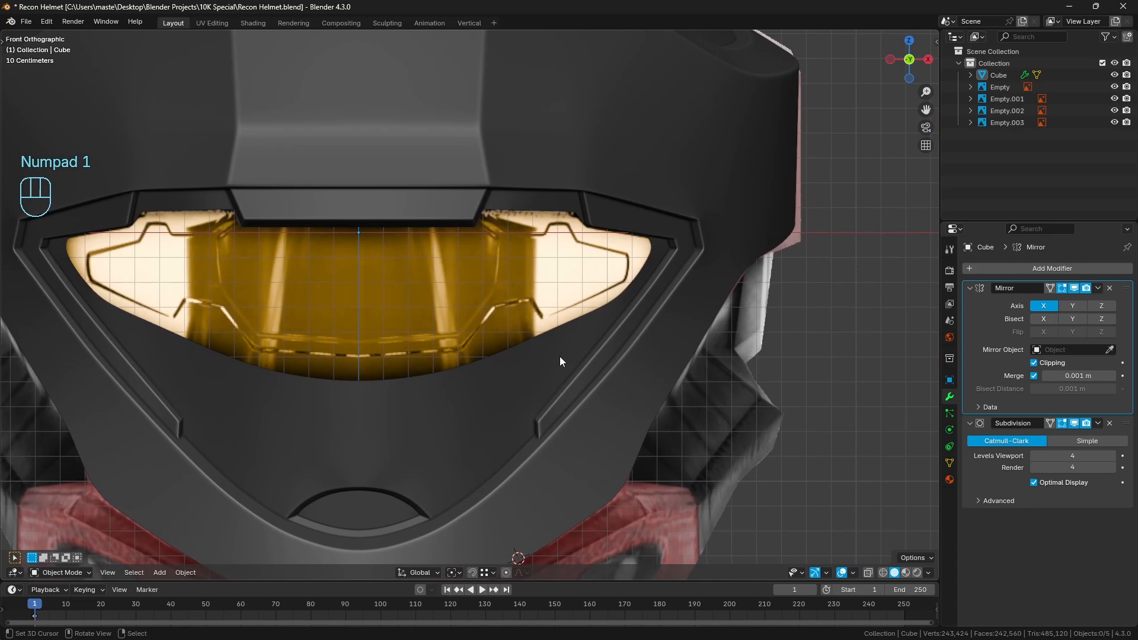
Examine the chin surface and the recess's arc from several angles, close up and from a distance
{"action": "middle_click_drag", "start_coordinate": [491, 393], "coordinate": [535, 340]}
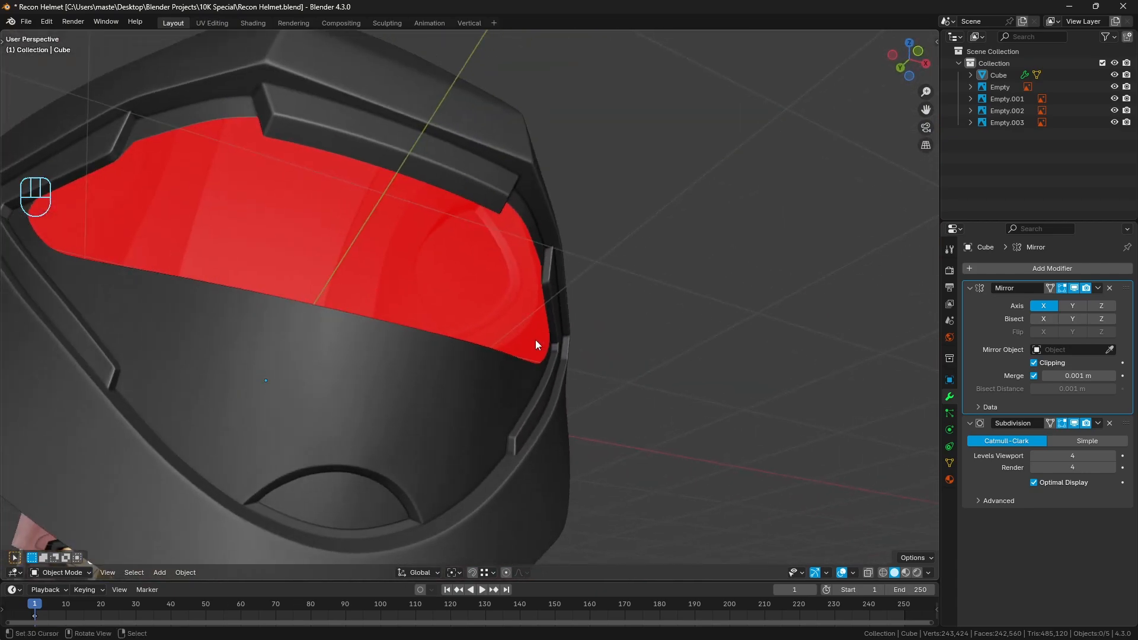
{"action": "middle_click_drag", "start_coordinate": [436, 428], "coordinate": [474, 403], "text": "shift"}
{"action": "middle_click_drag", "start_coordinate": [432, 308], "coordinate": [390, 312]}
{"action": "middle_click_drag", "start_coordinate": [455, 422], "coordinate": [468, 308], "text": "shift"}
{"action": "left_click", "coordinate": [508, 347]}
{"action": "key", "text": "Tab"}
{"action": "left_click", "coordinate": [433, 284]}
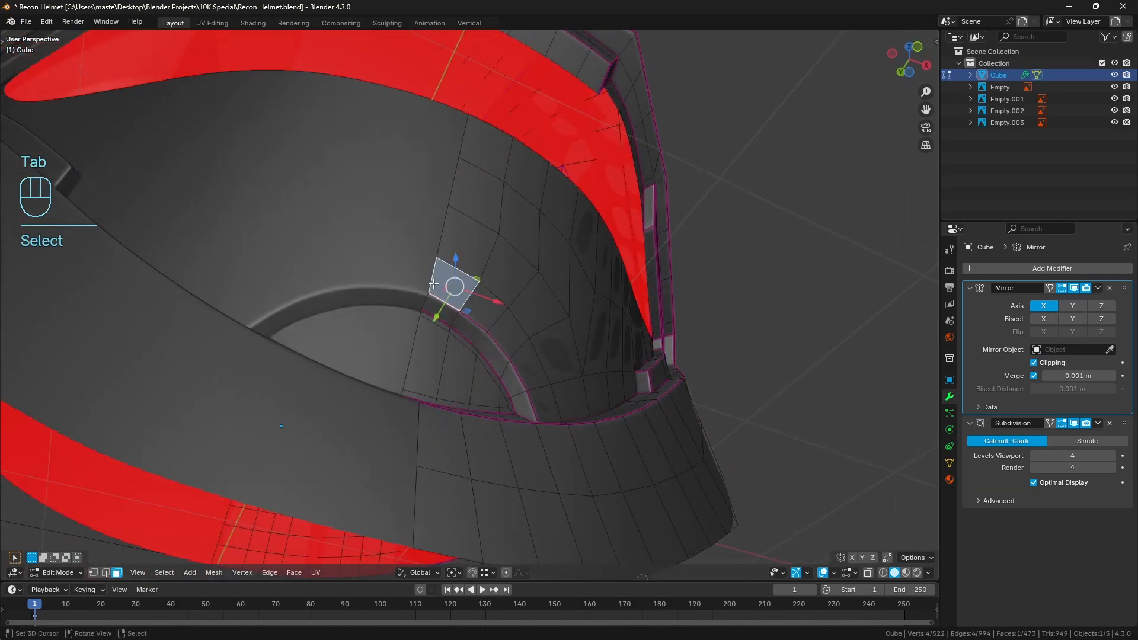
{"action": "key", "text": "KP_Decimal"}
{"action": "key", "text": "a"}
{"action": "key", "text": "a"}
{"action": "scroll", "coordinate": [500, 346], "scroll_direction": "down", "scroll_amount": 4}
{"action": "mouse_move", "coordinate": [501, 345]}
{"action": "middle_mouse_down"}
{"action": "mouse_move", "coordinate": [470, 335]}
{"action": "mouse_move", "coordinate": [453, 301]}
{"action": "mouse_move", "coordinate": [477, 355]}
{"action": "mouse_move", "coordinate": [543, 399]}
{"action": "mouse_move", "coordinate": [481, 325]}
{"action": "mouse_move", "coordinate": [498, 332]}
{"action": "middle_mouse_up"}
{"action": "key", "text": "Tab"}
{"action": "scroll", "coordinate": [531, 393], "scroll_direction": "down", "scroll_amount": 3}
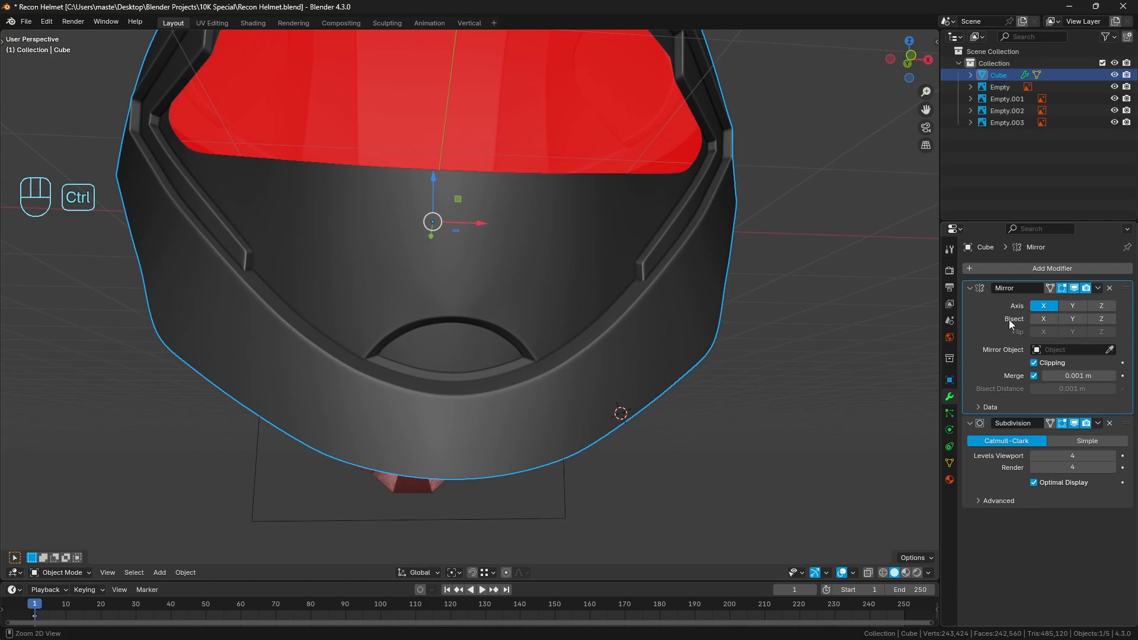
Apply the helmet's Mirror modifier and switch to edge selection in the mesh
{"action": "key", "text": "ctrl+a"}
{"action": "key", "text": "Tab"}
{"action": "scroll", "coordinate": [569, 355], "scroll_direction": "up", "scroll_amount": 4}
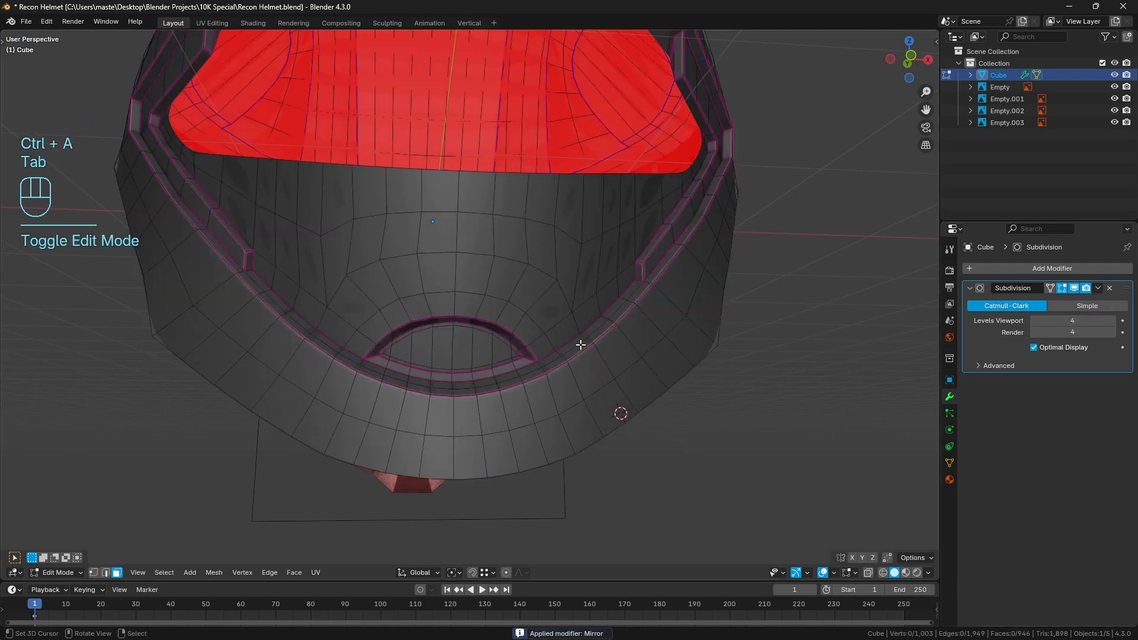
{"action": "left_click", "coordinate": [105, 573]}
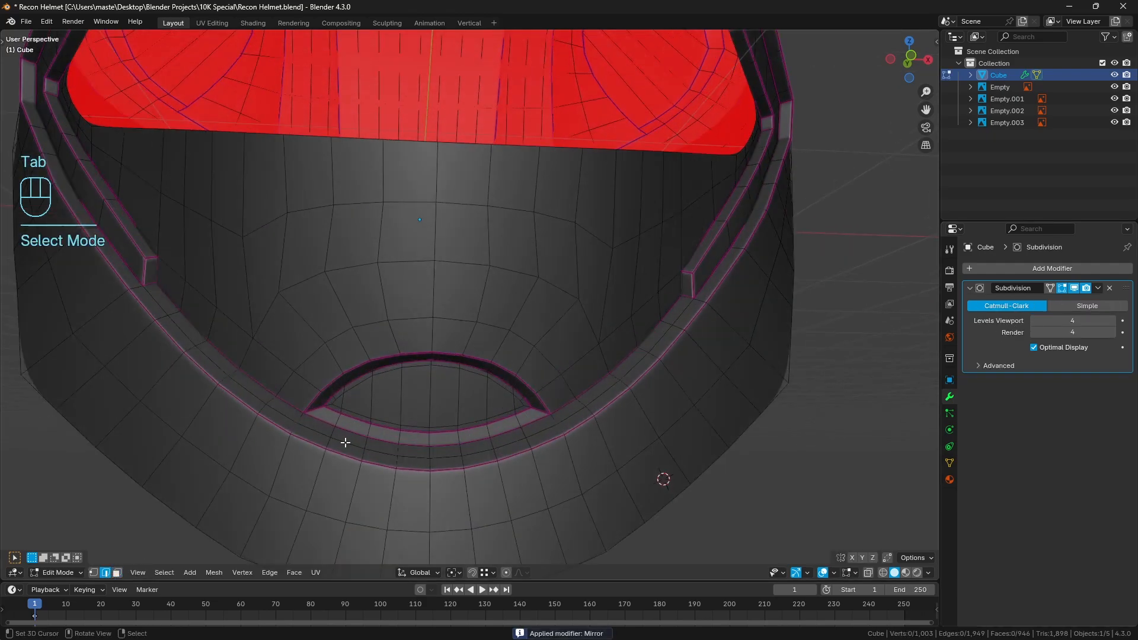
Select the recess's outer upper arc and the two concentric edge arcs above it, across both halves of the chin
{"action": "right_click", "coordinate": [310, 402]}
{"action": "middle_click_drag", "start_coordinate": [412, 388], "coordinate": [408, 374]}
{"action": "right_click", "coordinate": [552, 407], "text": "ctrl"}
{"action": "right_click", "coordinate": [582, 394], "text": "shift"}
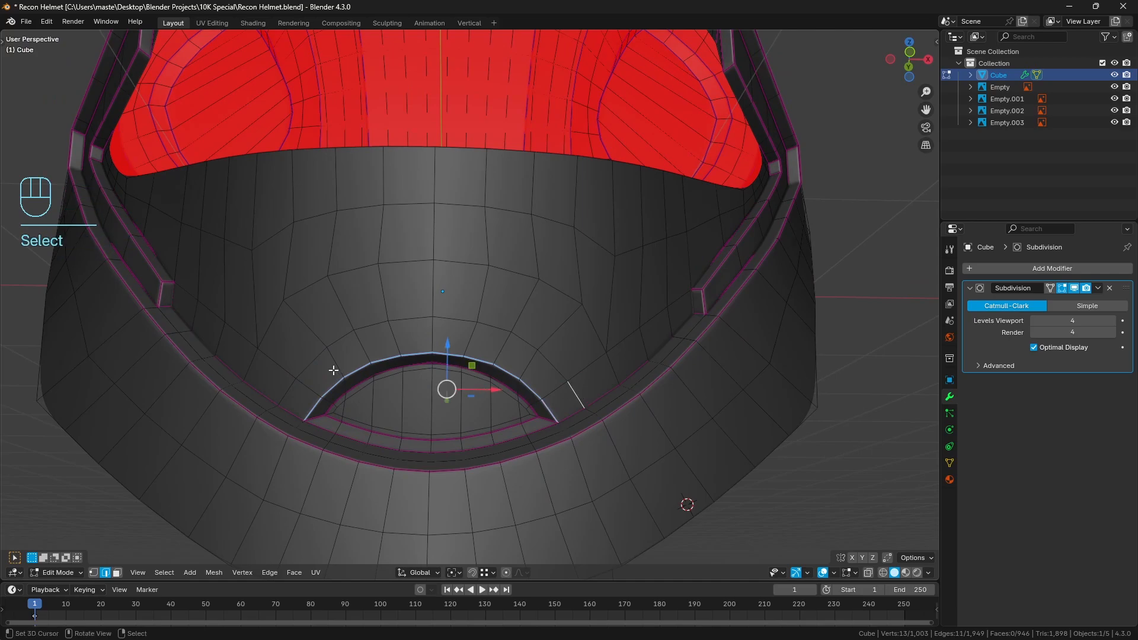
{"action": "right_click", "coordinate": [283, 395], "text": "ctrl"}
{"action": "right_click", "coordinate": [250, 362], "text": "shift"}
{"action": "right_click", "coordinate": [308, 294], "text": "ctrl"}
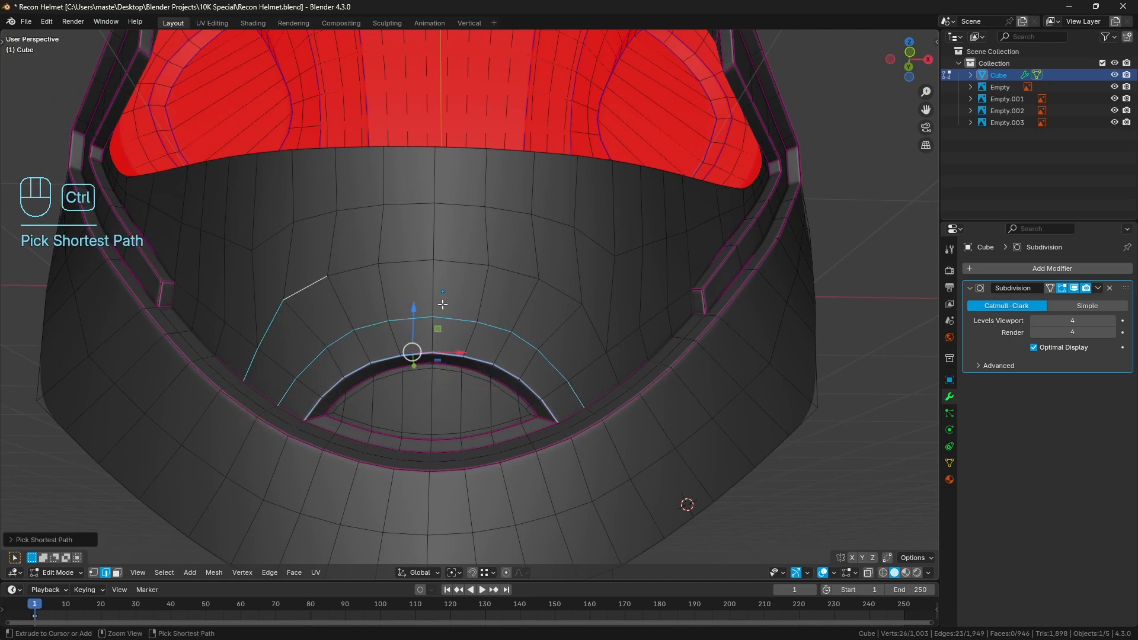
{"action": "right_click", "coordinate": [616, 373], "text": "ctrl"}
{"action": "middle_click_drag", "start_coordinate": [690, 348], "coordinate": [635, 328]}
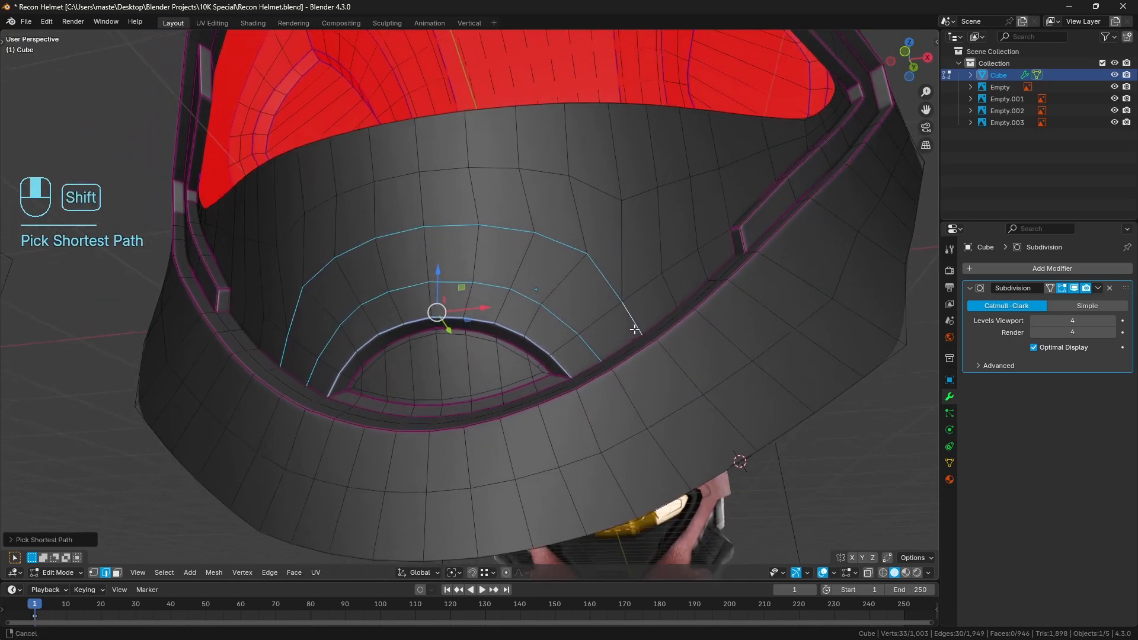
Add the recess's inner upper arc and the inset arc just inside it to the edge selection
{"action": "scroll", "coordinate": [632, 355], "scroll_direction": "up", "scroll_amount": 2}
{"action": "right_click", "coordinate": [581, 389], "text": "shift"}
{"action": "middle_click_drag", "start_coordinate": [576, 388], "coordinate": [551, 390]}
{"action": "right_click", "coordinate": [268, 397], "text": "ctrl"}
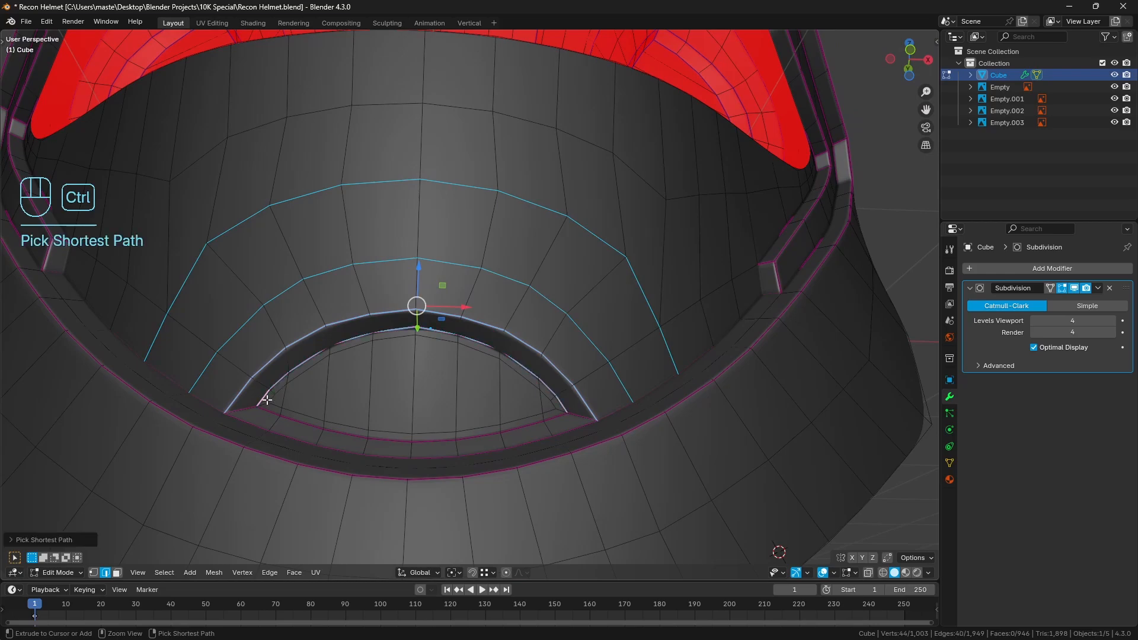
{"action": "right_click", "coordinate": [275, 399], "text": "shift"}
{"action": "right_click", "coordinate": [557, 399], "text": "ctrl"}
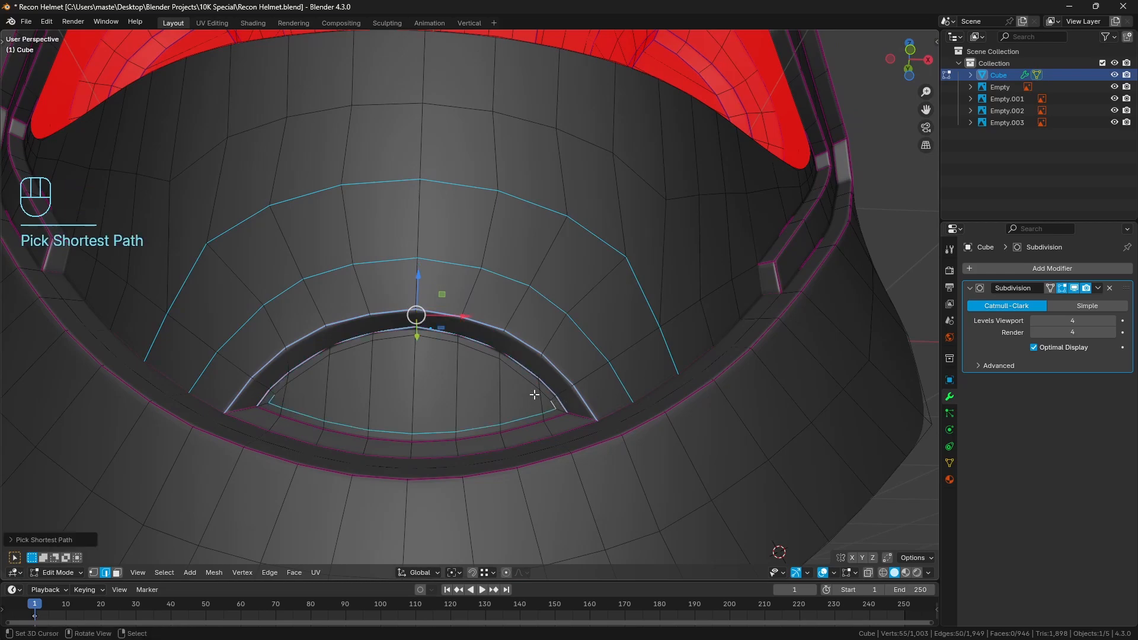
{"action": "key", "text": "ctrl+z"}
{"action": "right_click", "coordinate": [546, 399], "text": "ctrl"}
{"action": "scroll", "coordinate": [634, 318], "scroll_direction": "down", "scroll_amount": 4}
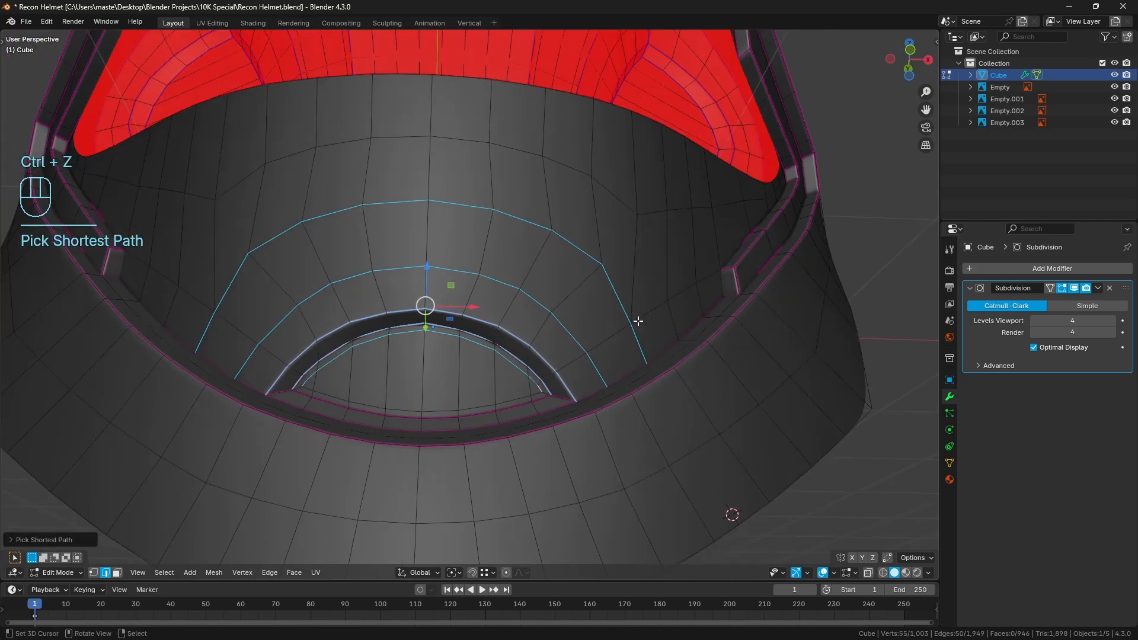
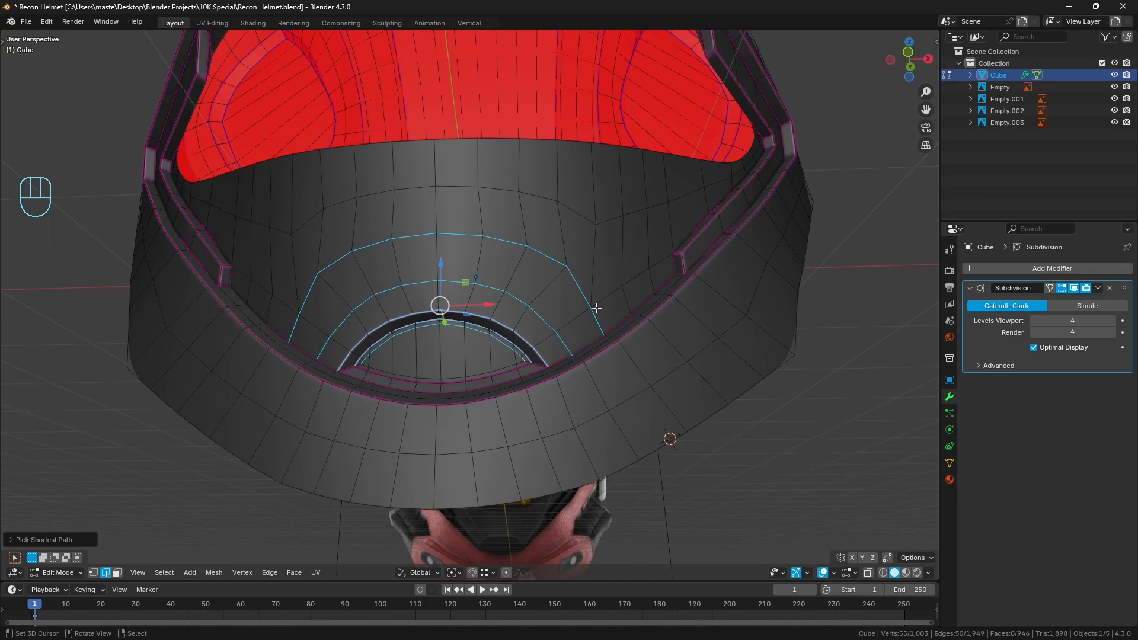
Relax the selected edge arcs around the chin recess with 1 iteration and view the smoothed result in Object Mode
{"action": "scroll", "coordinate": [499, 348], "scroll_direction": "up", "scroll_amount": 2}
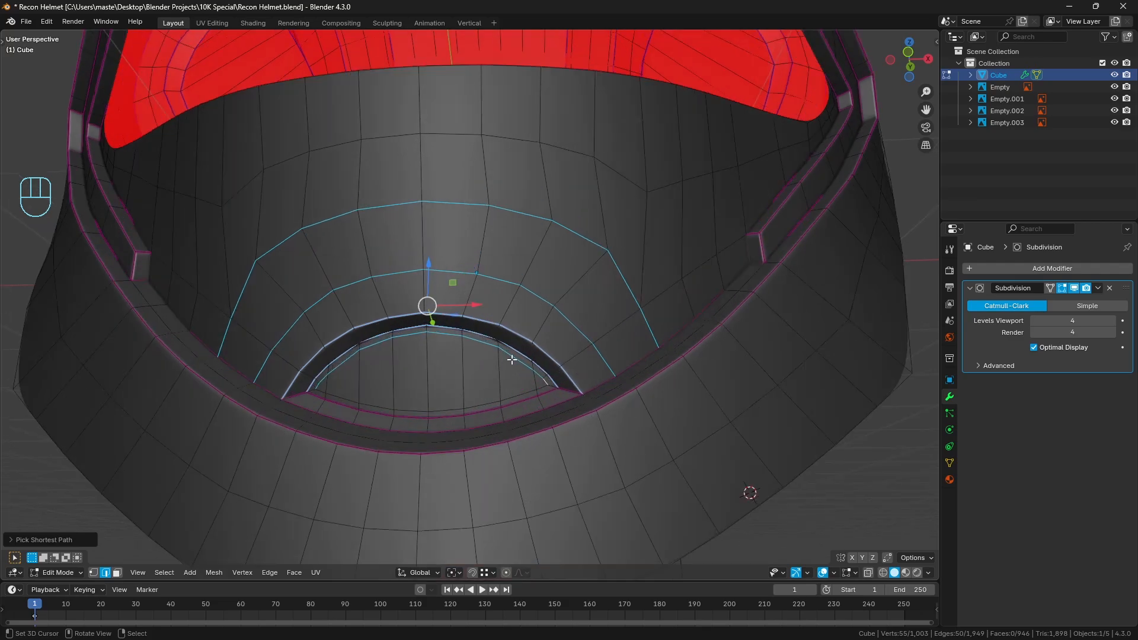
{"action": "key", "text": "q"}
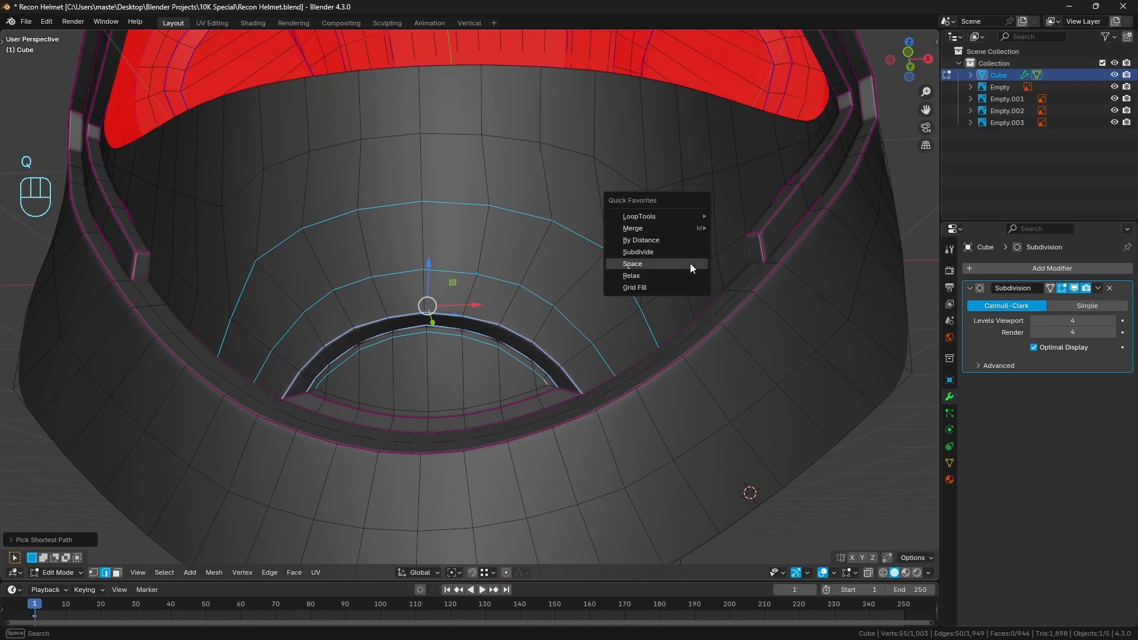
{"action": "left_click", "coordinate": [678, 276]}
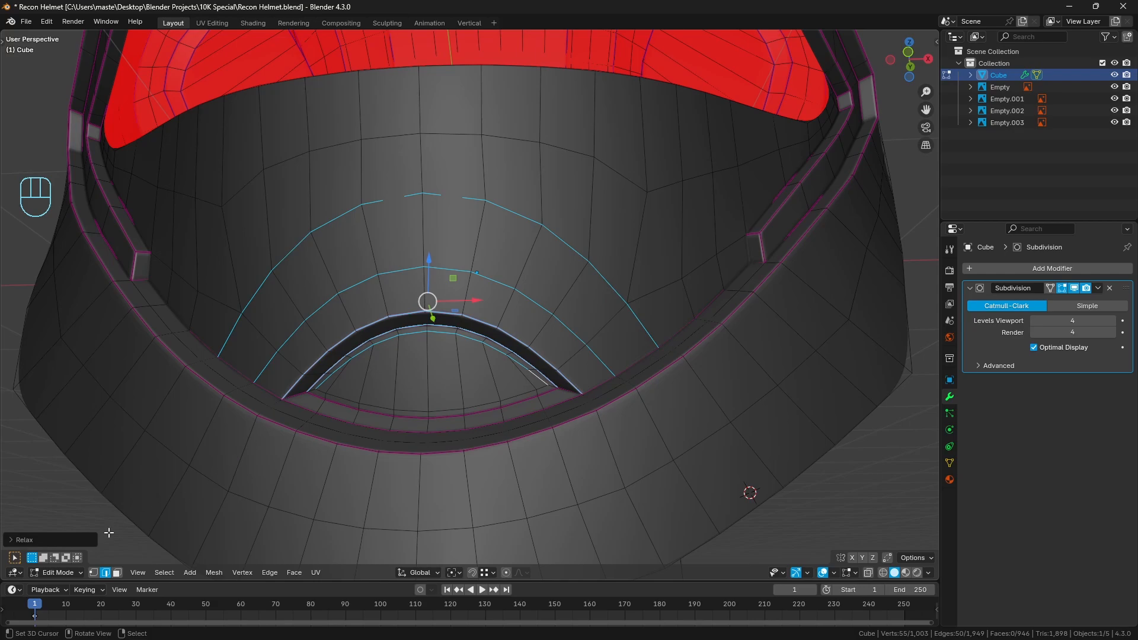
{"action": "left_click", "coordinate": [39, 539]}
{"action": "left_click", "coordinate": [76, 524]}
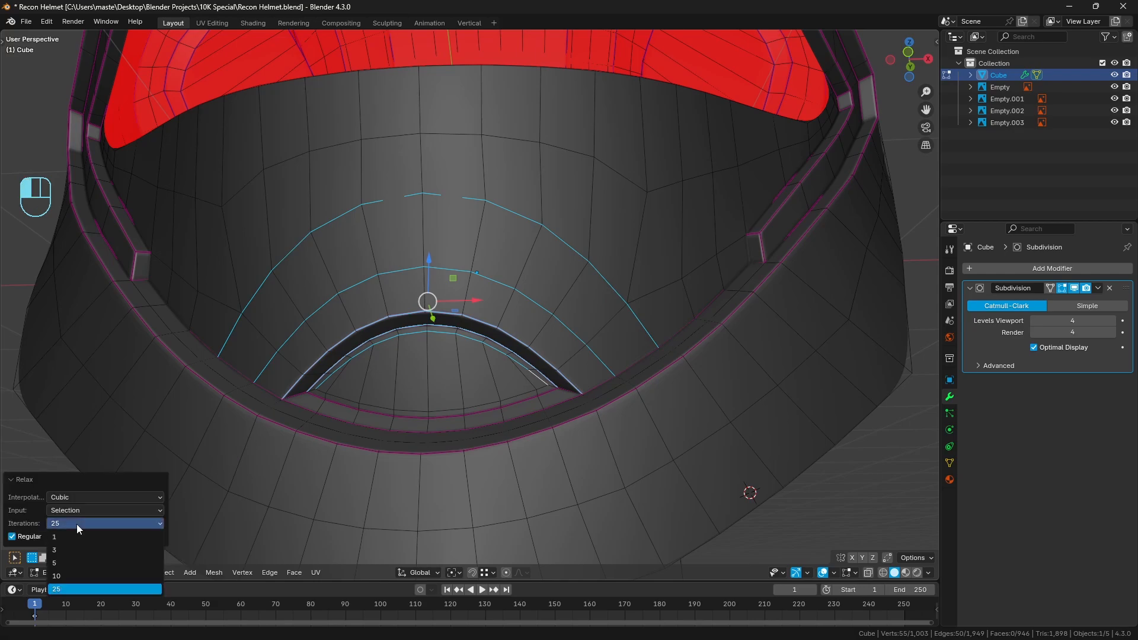
{"action": "left_click", "coordinate": [72, 532]}
{"action": "left_click", "coordinate": [42, 482]}
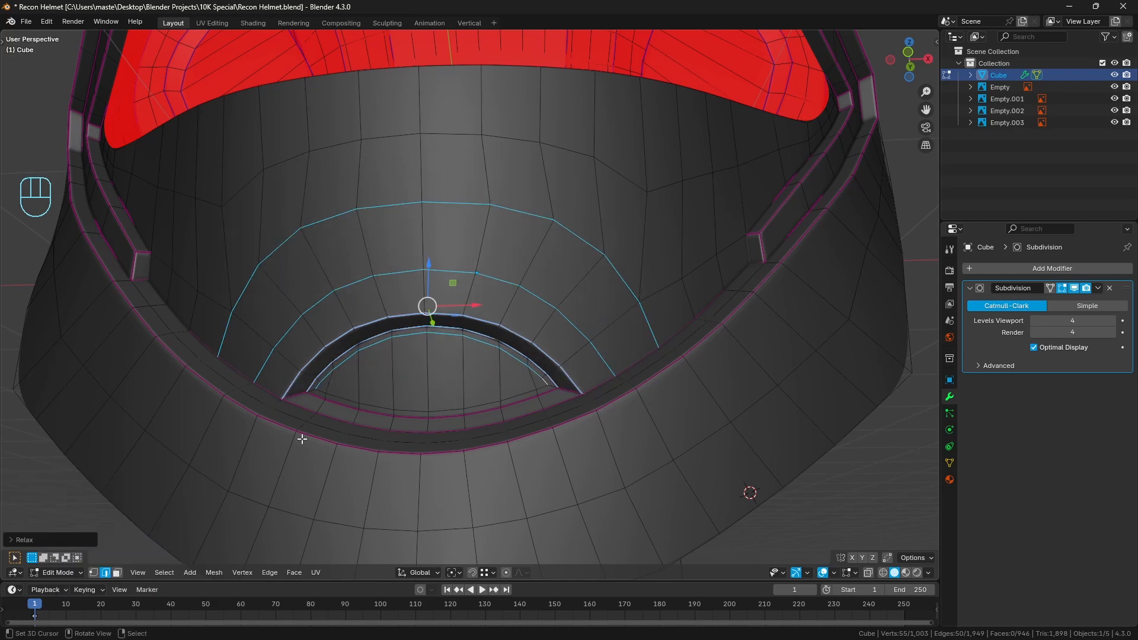
{"action": "key", "text": "a"}
{"action": "key", "text": "a"}
{"action": "key", "text": "Tab"}
{"action": "middle_click_drag", "start_coordinate": [508, 343], "coordinate": [519, 366]}
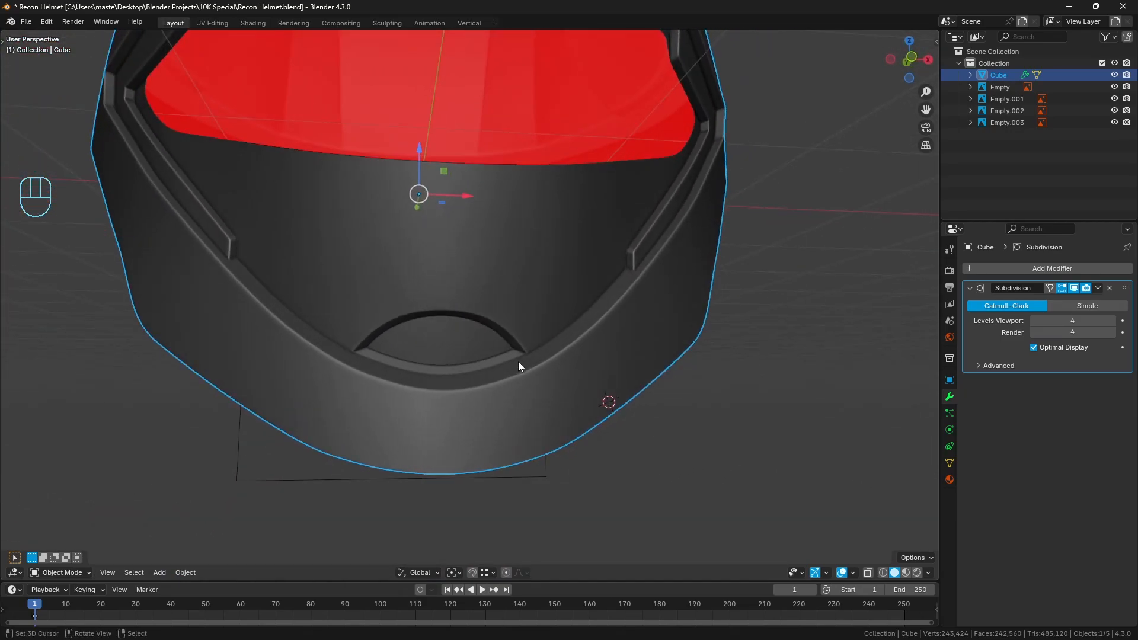
From the front view in wireframe, select all faces of the helmet's negative-X half and delete them
{"action": "key", "text": "KP_1"}
{"action": "scroll", "coordinate": [539, 362], "scroll_direction": "down", "scroll_amount": 2}
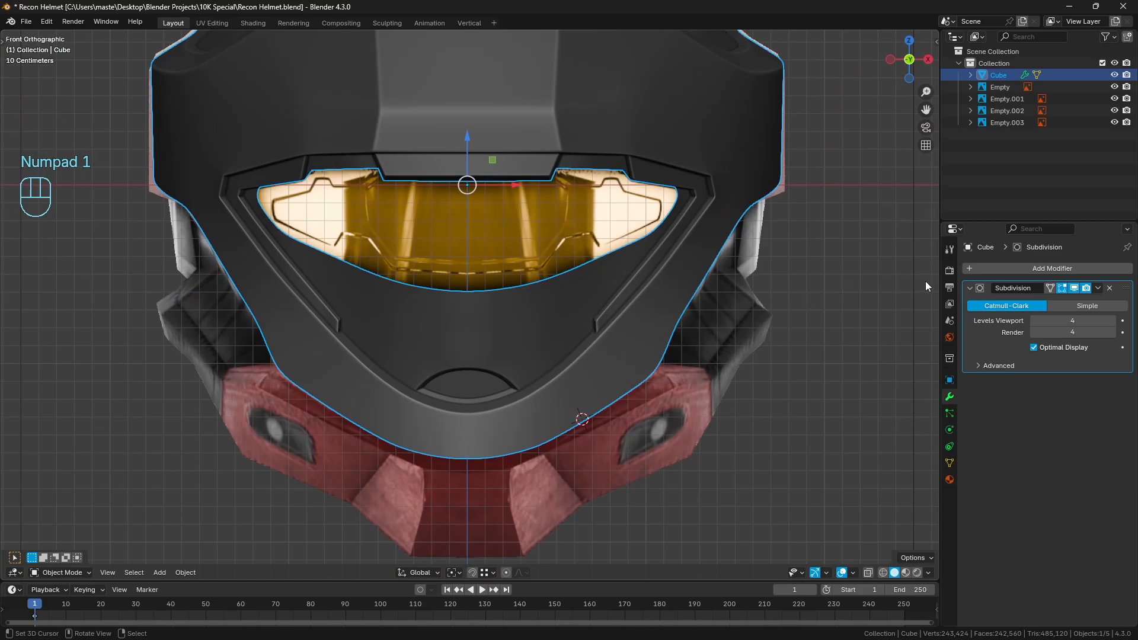
{"action": "scroll", "coordinate": [373, 329], "scroll_direction": "down", "scroll_amount": 4}
{"action": "key", "text": "Tab"}
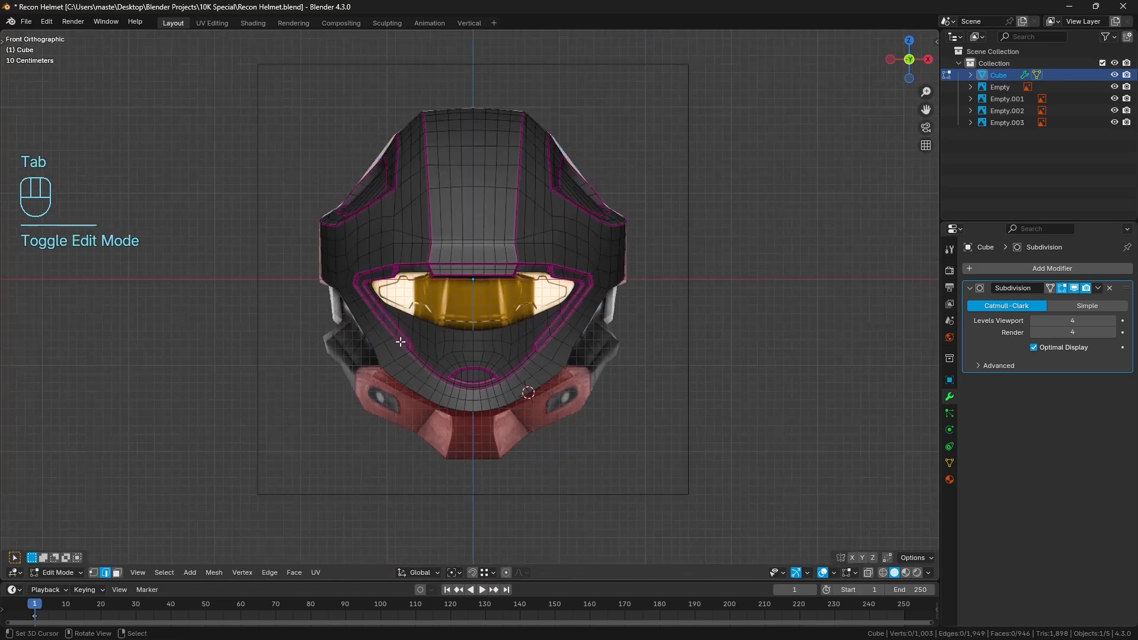
{"action": "scroll", "coordinate": [288, 414], "scroll_direction": "up", "scroll_amount": 3}
{"action": "key", "text": "a"}
{"action": "key", "text": "a"}
{"action": "left_click", "coordinate": [115, 573]}
{"action": "key", "text": "z"}
{"action": "scroll", "coordinate": [296, 225], "scroll_direction": "down", "scroll_amount": 3}
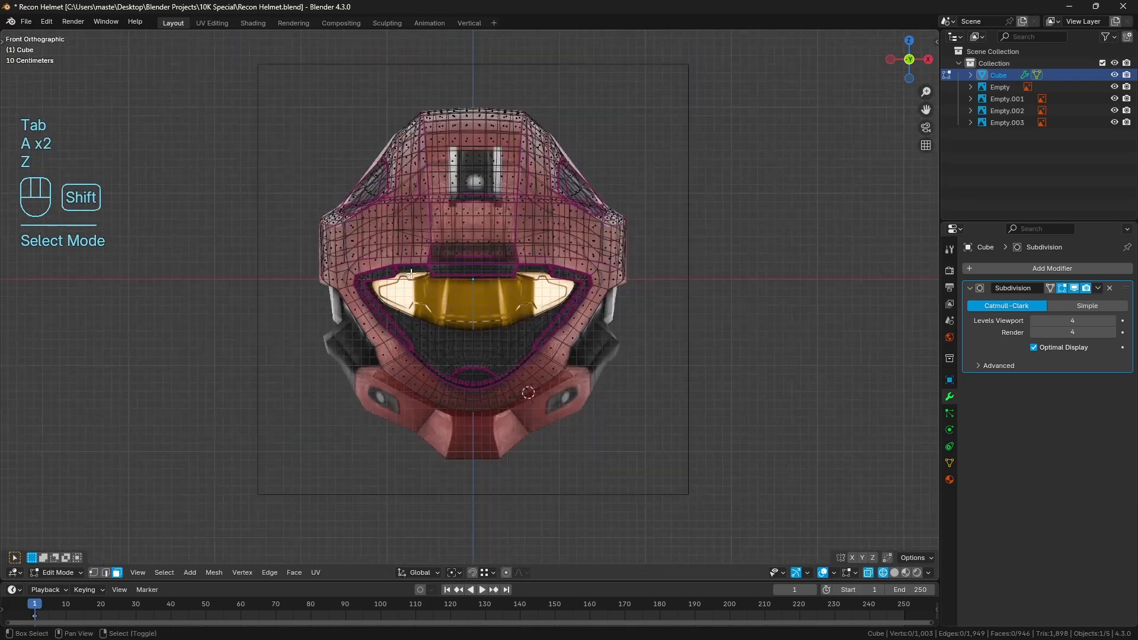
{"action": "middle_click_drag", "start_coordinate": [317, 101], "coordinate": [315, 121], "text": "shift"}
{"action": "left_click_drag", "start_coordinate": [247, 77], "coordinate": [472, 534]}
{"action": "key", "text": "x"}
{"action": "left_click", "coordinate": [556, 417]}
Add a Mirror modifier on the X axis with clipping enabled, place it above Subdivision, and return to solid shading
{"action": "key", "text": "Tab"}
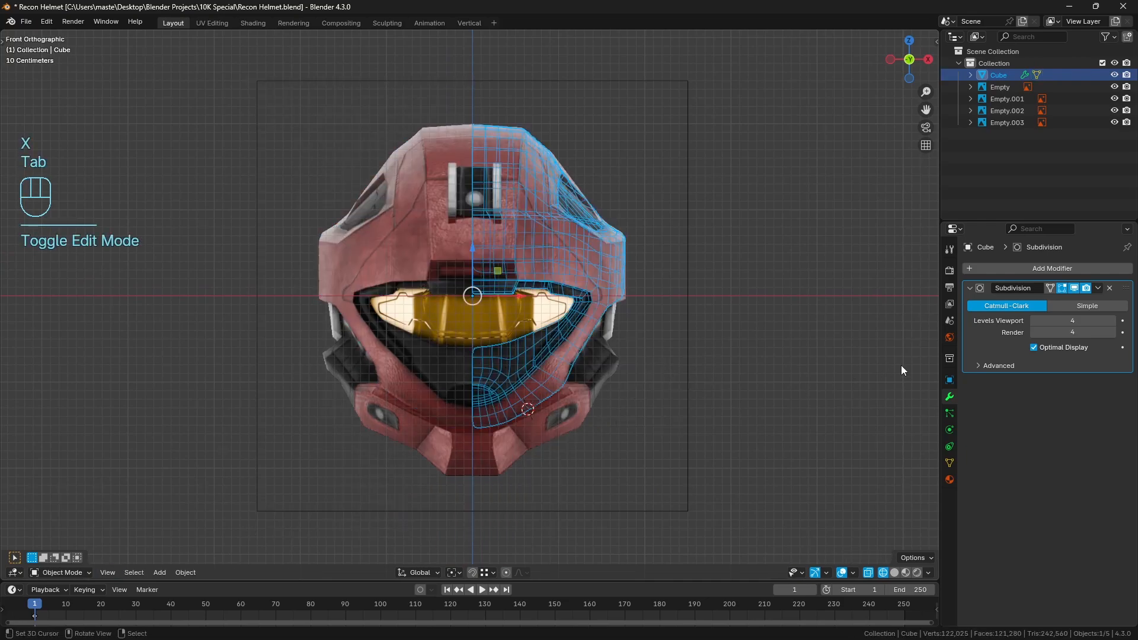
{"action": "left_click", "coordinate": [1011, 265]}
{"action": "type", "text": "mirr"}
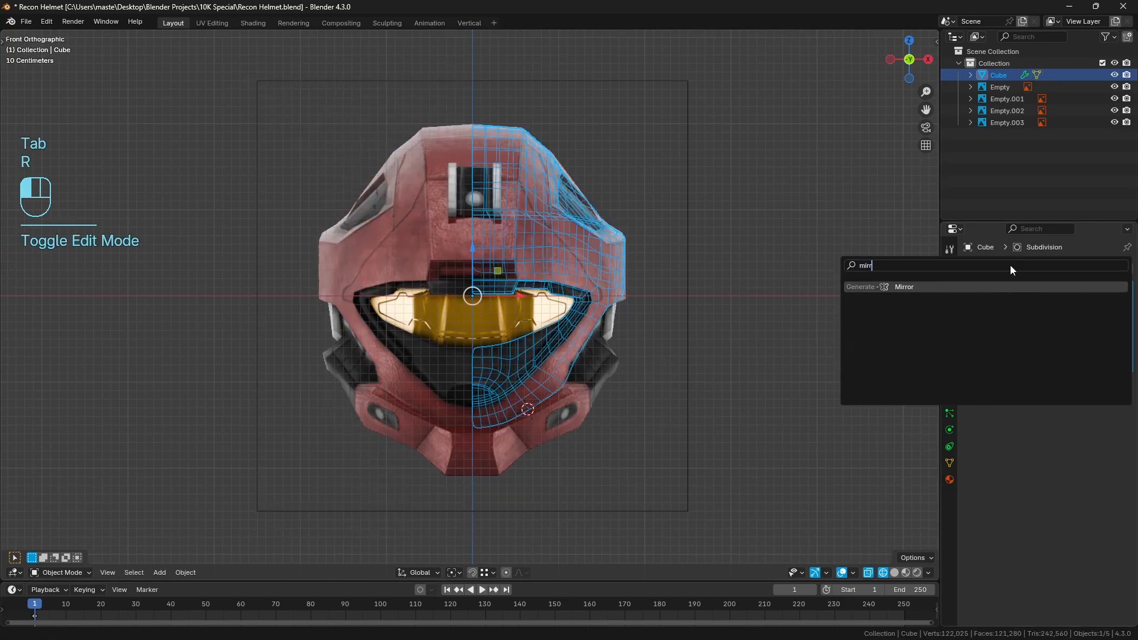
{"action": "key", "text": "Return"}
{"action": "left_click_drag", "start_coordinate": [1125, 363], "coordinate": [1127, 292]}
{"action": "key", "text": "a"}
{"action": "key", "text": "a"}
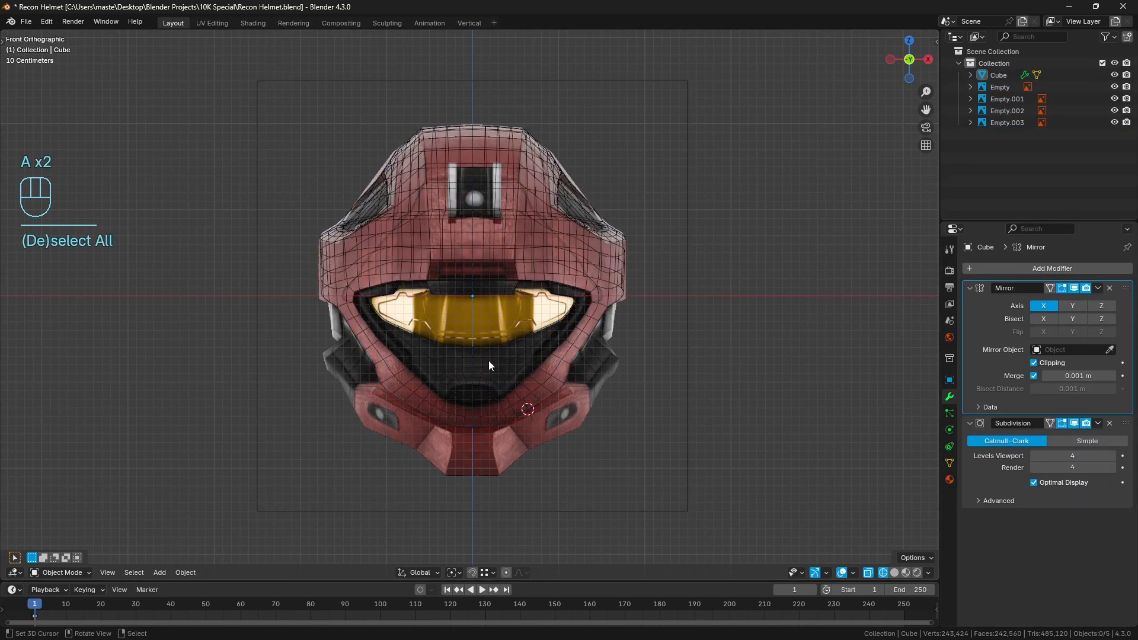
{"action": "scroll", "coordinate": [488, 360], "scroll_direction": "up", "scroll_amount": 4}
{"action": "key", "text": "z"}
Examine the visor opening and its surrounding frame, comparing the front view against the reference image and checking from the side
{"action": "middle_click_drag", "start_coordinate": [658, 389], "coordinate": [631, 328], "text": "shift"}
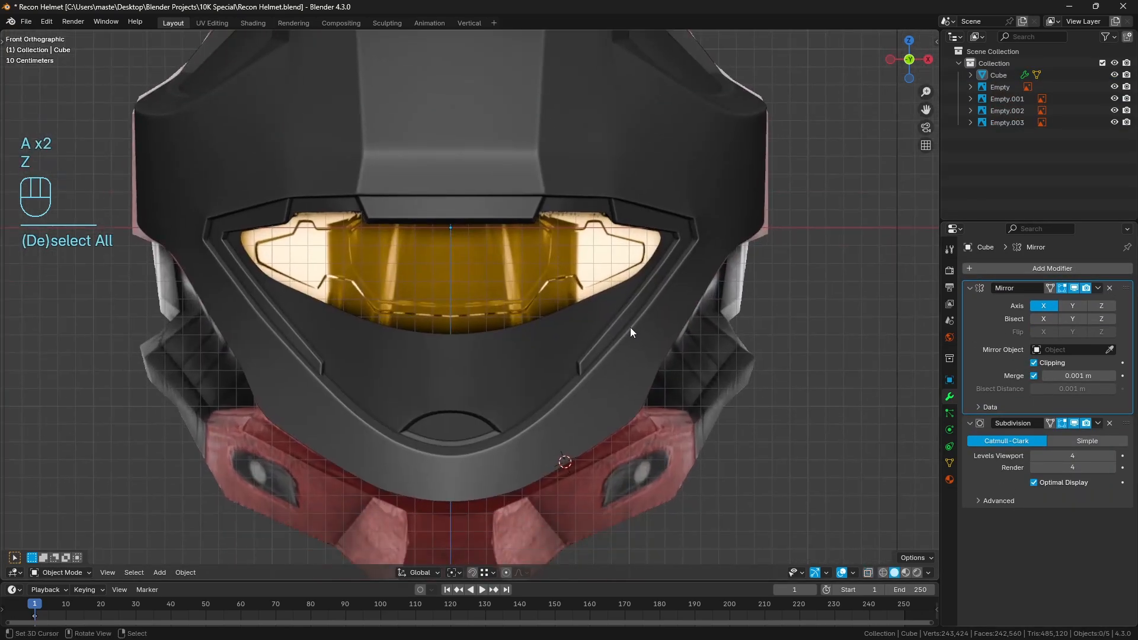
{"action": "left_click", "coordinate": [493, 359]}
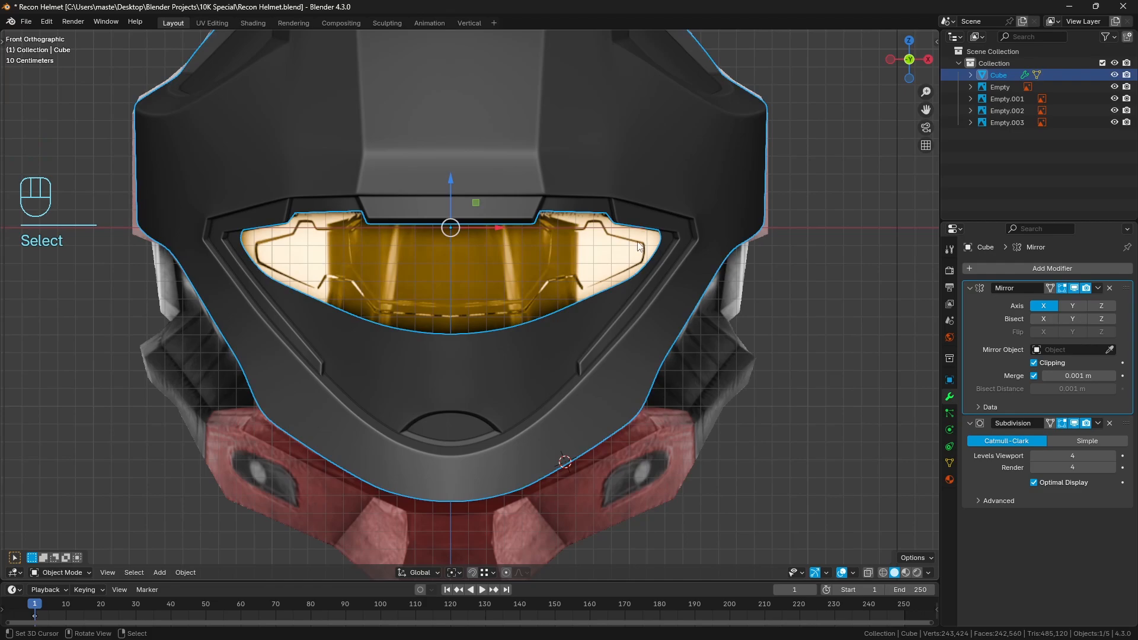
{"action": "key", "text": "a"}
{"action": "key", "text": "a"}
{"action": "scroll", "coordinate": [551, 280], "scroll_direction": "up", "scroll_amount": 1}
{"action": "middle_click_drag", "start_coordinate": [636, 217], "coordinate": [524, 293], "text": "shift"}
{"action": "left_click", "coordinate": [549, 252]}
{"action": "key", "text": "a"}
{"action": "key", "text": "a"}
{"action": "scroll", "coordinate": [524, 293], "scroll_direction": "up", "scroll_amount": 2}
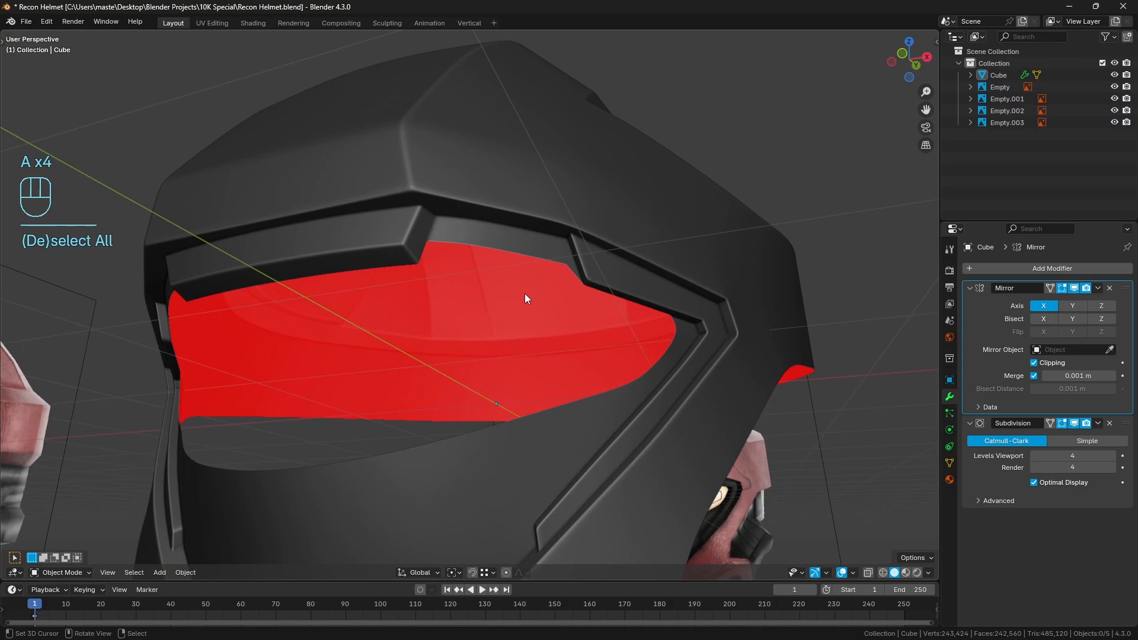
{"action": "key", "text": "KP_1"}
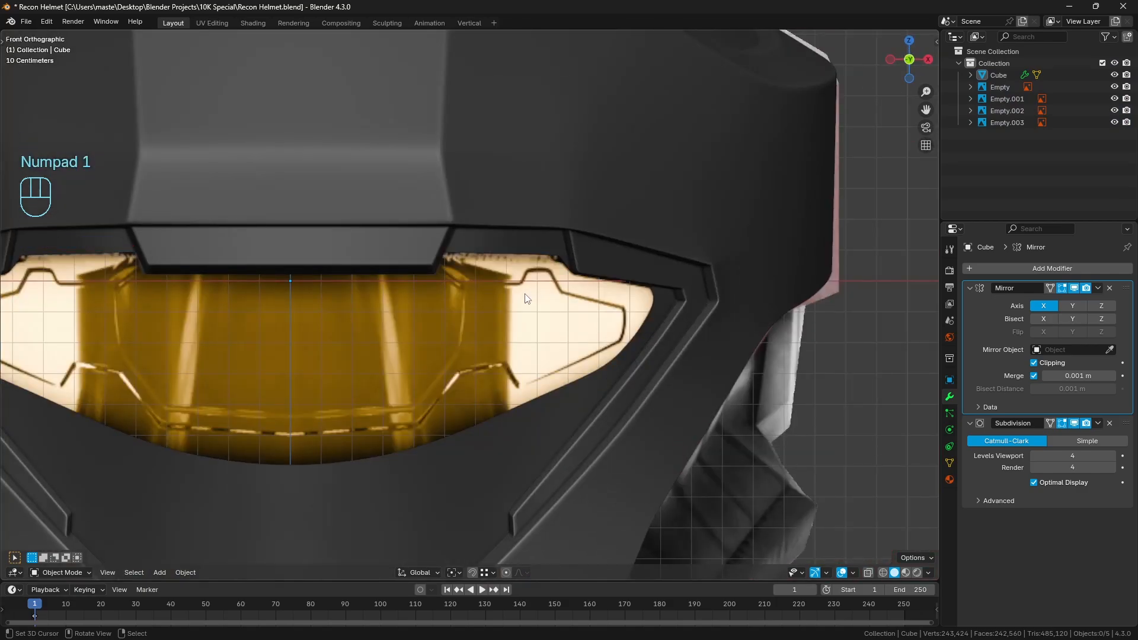
{"action": "middle_click_drag", "start_coordinate": [686, 367], "coordinate": [716, 344], "text": "shift"}
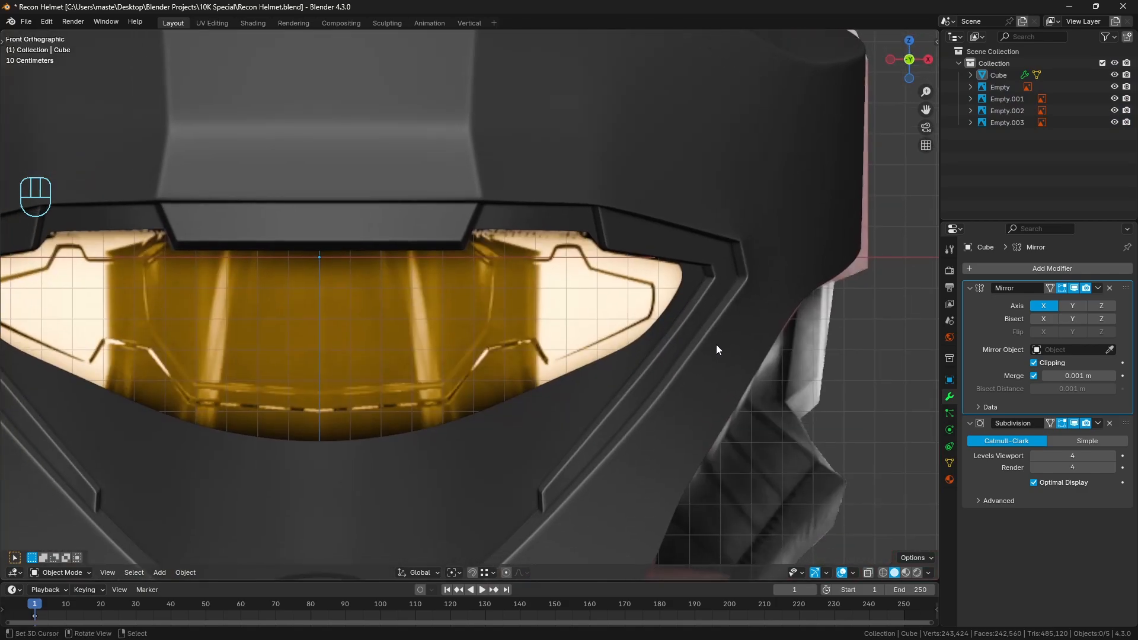
{"action": "left_click", "coordinate": [643, 390]}
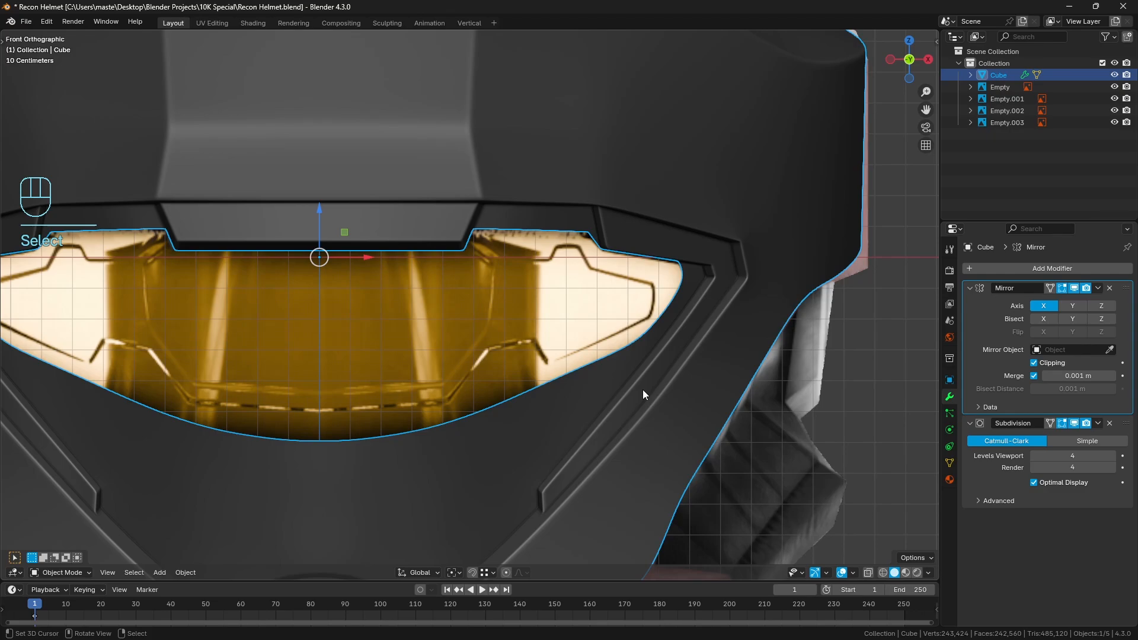
{"action": "middle_click_drag", "start_coordinate": [667, 396], "coordinate": [685, 356], "text": "shift"}
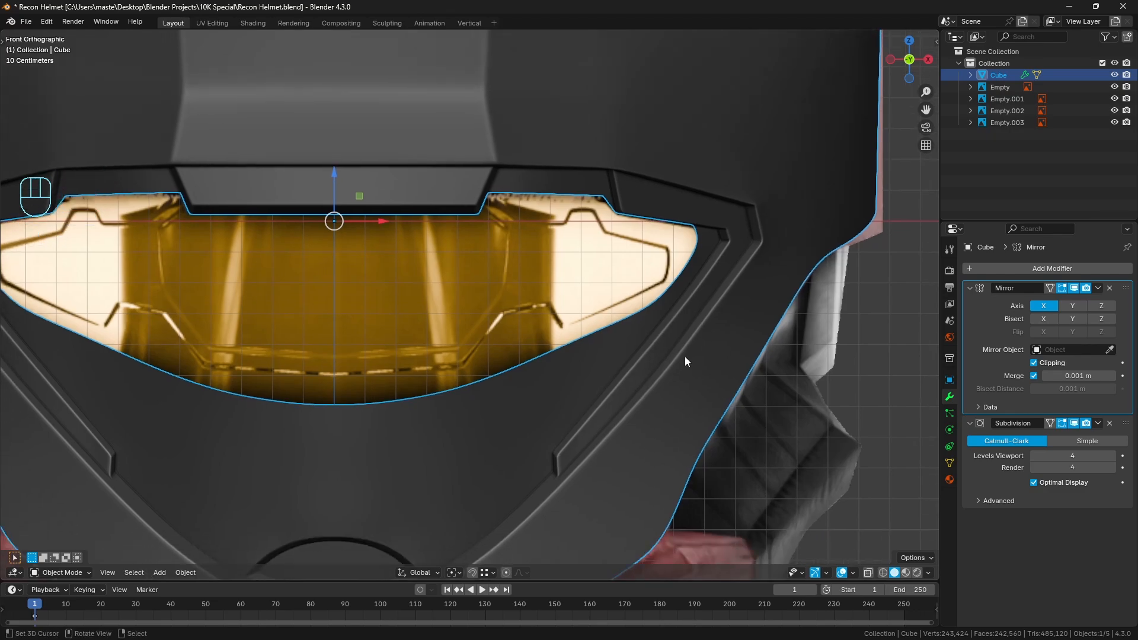
{"action": "middle_click_drag", "start_coordinate": [702, 315], "coordinate": [628, 375], "text": "shift"}
{"action": "key", "text": "a"}
{"action": "key", "text": "a"}
{"action": "left_click", "coordinate": [628, 375]}
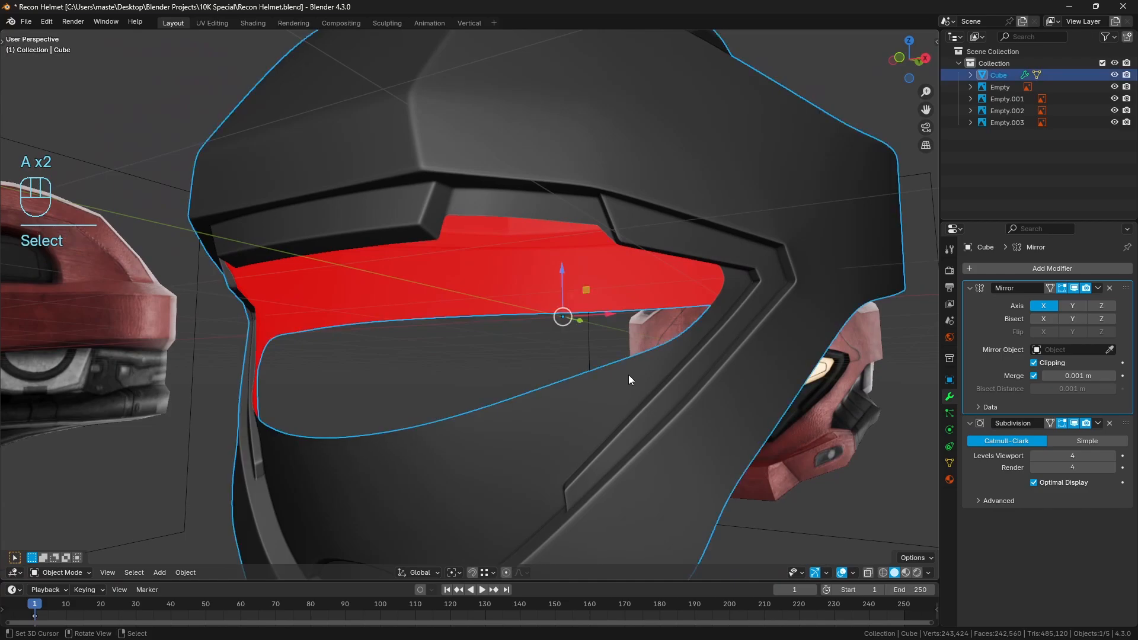
{"action": "key", "text": "KP_1"}
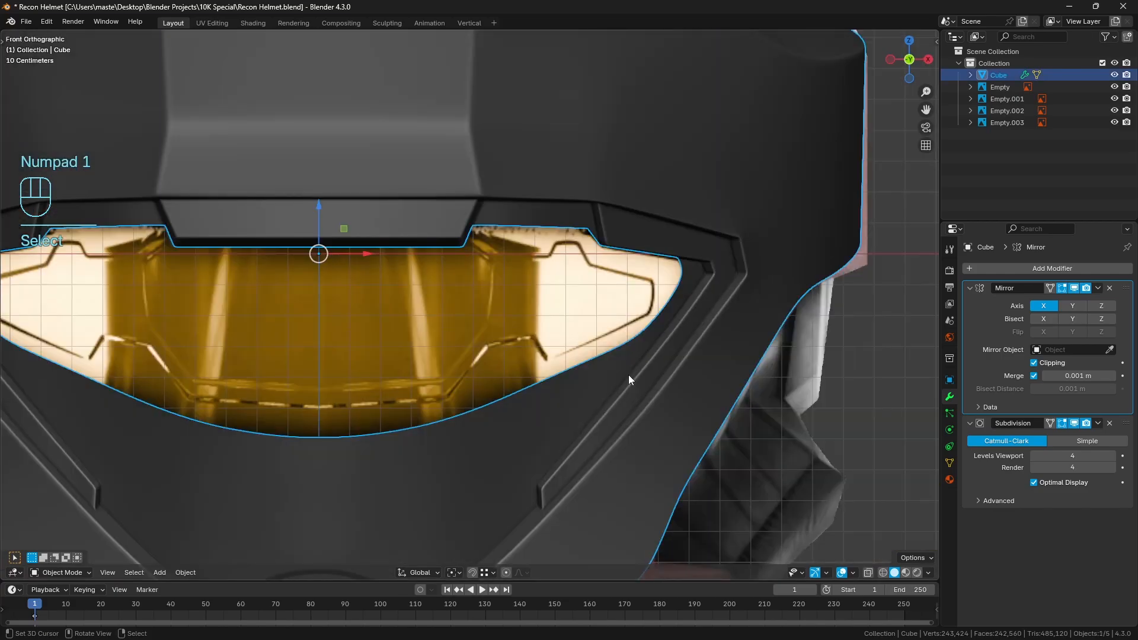
{"action": "middle_click_drag", "start_coordinate": [628, 376], "coordinate": [664, 357], "text": "shift"}
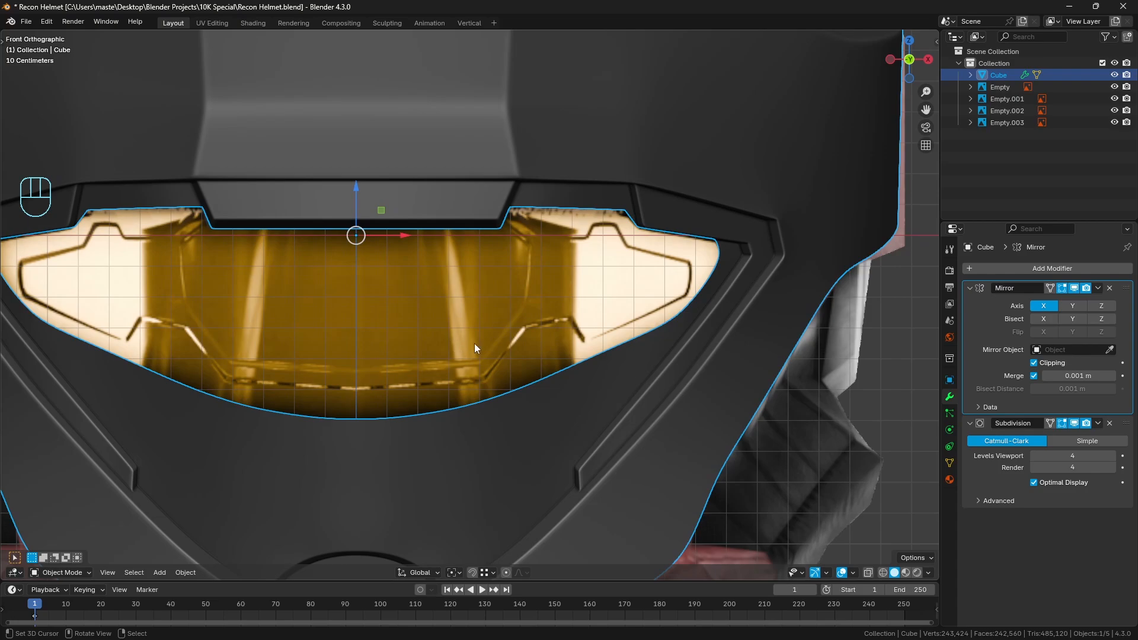
Turn off the Subdivision modifier's viewport display and open the helmet mesh for editing with nothing selected
{"action": "left_click", "coordinate": [1074, 423]}
{"action": "key", "text": "Tab"}
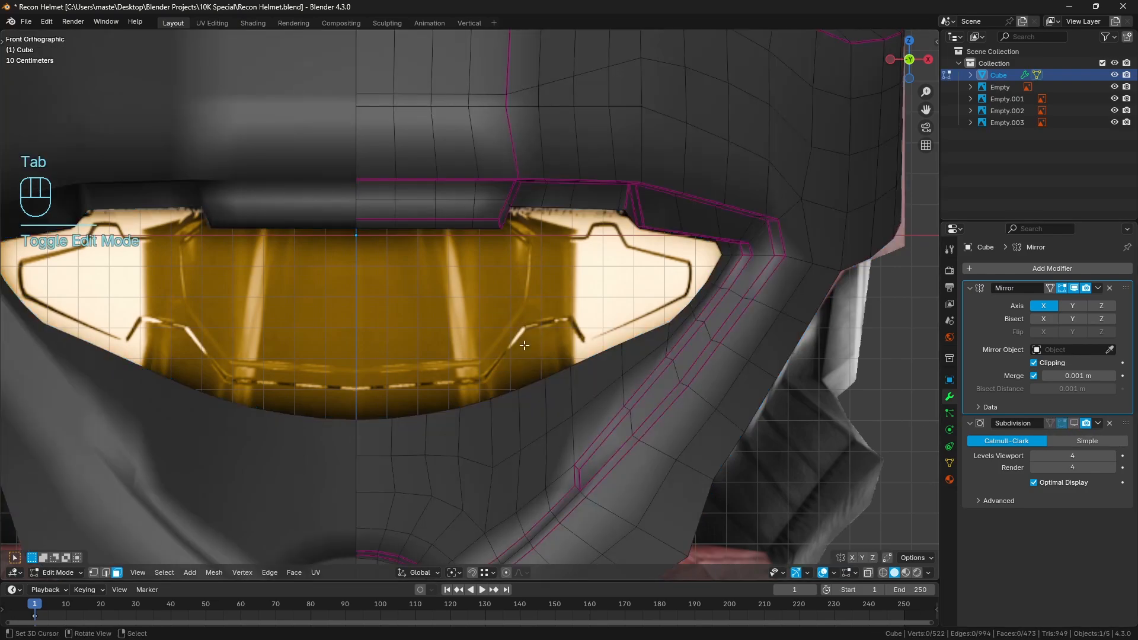
{"action": "key", "text": "a"}
{"action": "key", "text": "a"}
{"action": "scroll", "coordinate": [638, 314], "scroll_direction": "up", "scroll_amount": 2}
Even out the short two-edge run on the visor opening's lower rim near its outer corner, using edge selection
{"action": "middle_click_drag", "start_coordinate": [617, 365], "coordinate": [642, 343]}
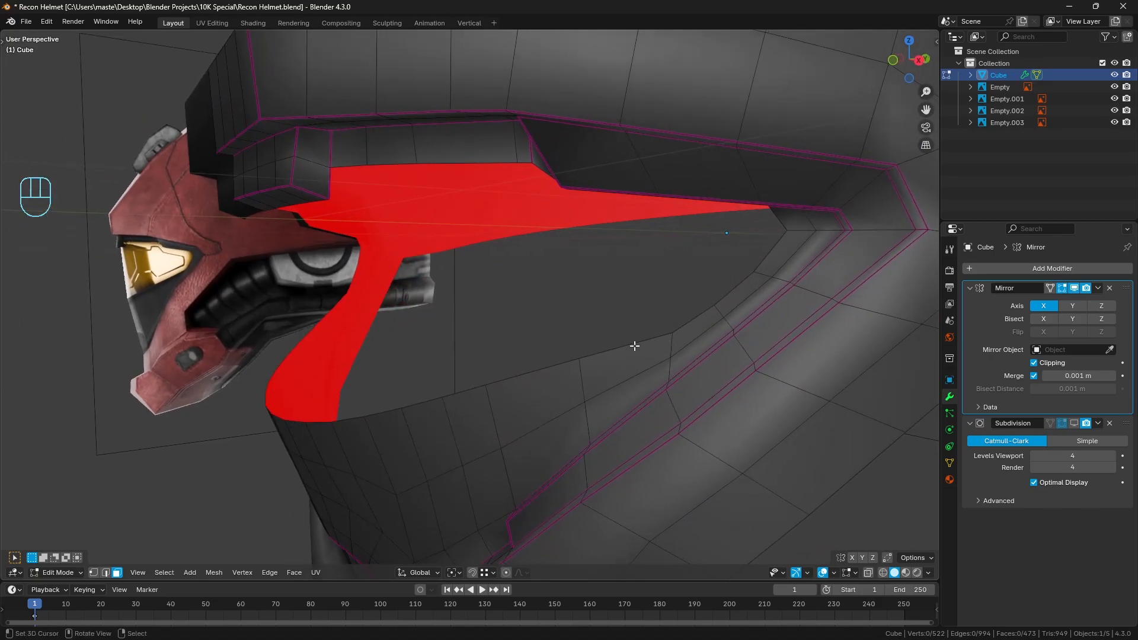
{"action": "left_click", "coordinate": [635, 346]}
{"action": "left_click", "coordinate": [107, 572]}
{"action": "left_click", "coordinate": [611, 345]}
{"action": "left_click", "coordinate": [679, 320], "text": "ctrl"}
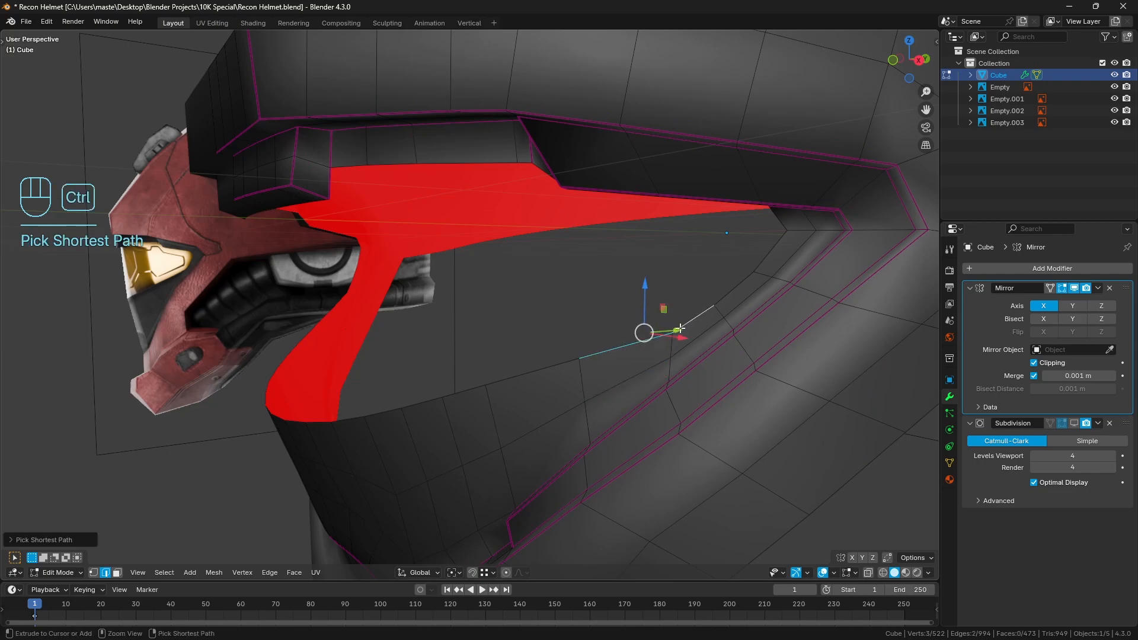
{"action": "key", "text": "q"}
{"action": "left_click", "coordinate": [841, 289]}
{"action": "key", "text": "a"}
{"action": "key", "text": "a"}
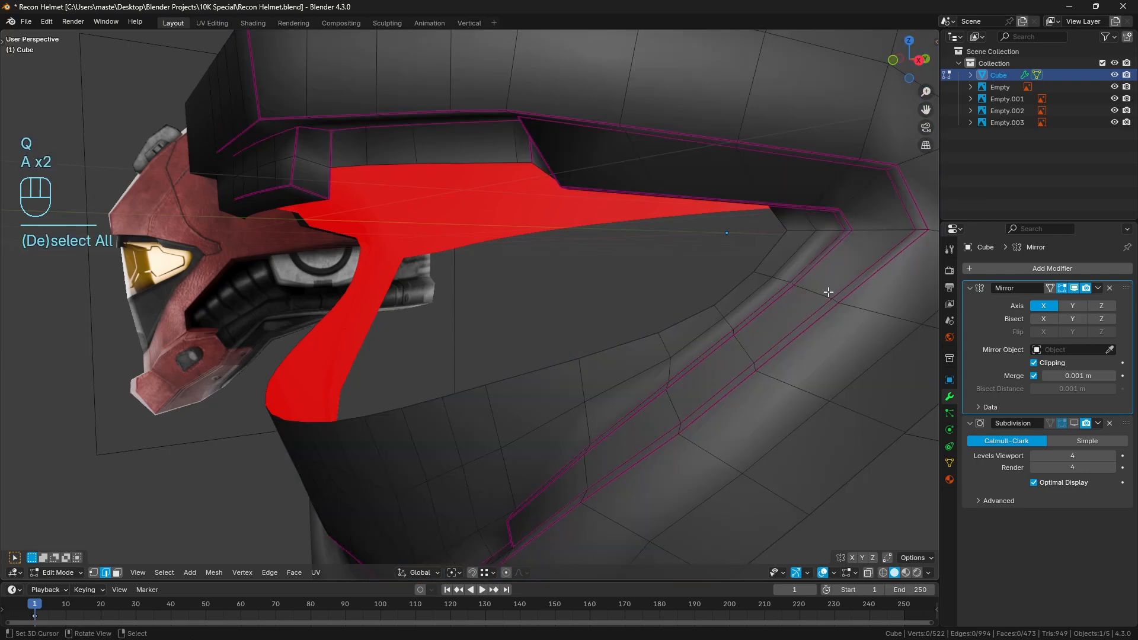
Try relaxing a four-edge run along the visor opening's lower rim up to its outer corner
{"action": "middle_click_drag", "start_coordinate": [650, 340], "coordinate": [632, 332]}
{"action": "right_click", "coordinate": [632, 332]}
{"action": "right_click", "coordinate": [799, 229], "text": "ctrl"}
{"action": "key", "text": "q"}
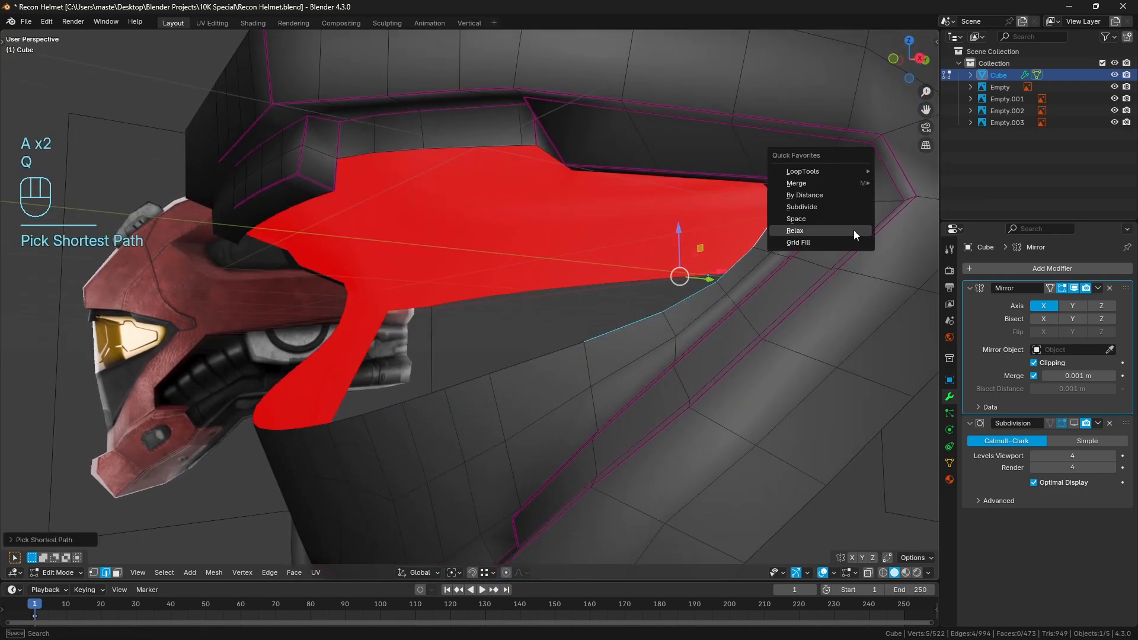
{"action": "left_click", "coordinate": [854, 231]}
{"action": "key", "text": "a"}
{"action": "key", "text": "a"}
{"action": "middle_click_drag", "start_coordinate": [818, 264], "coordinate": [6, 267]}
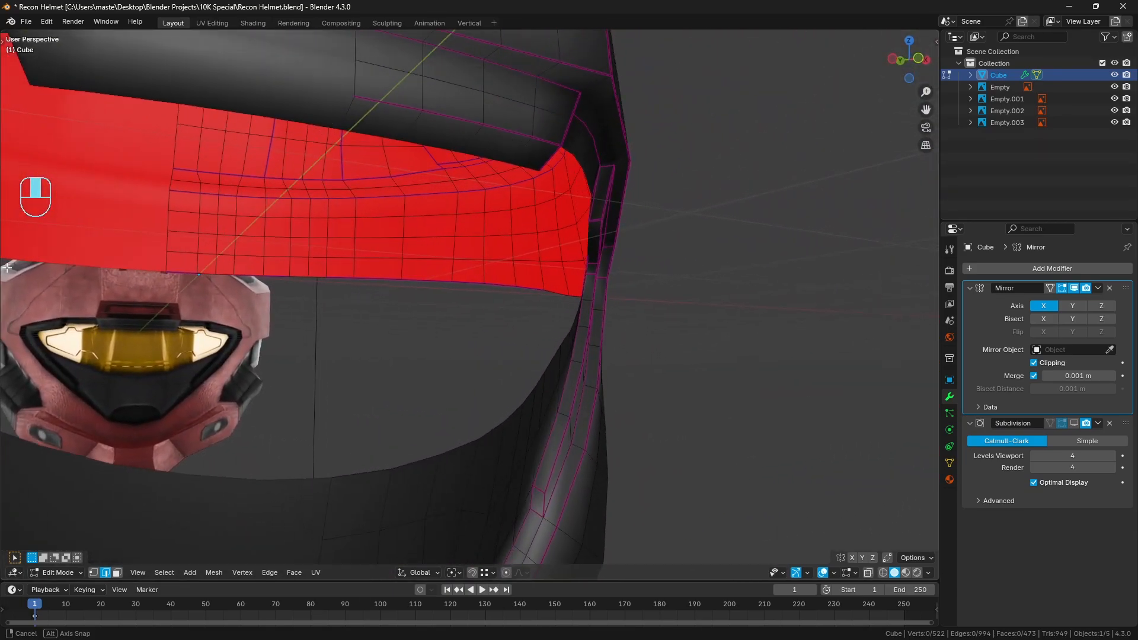
Undo the last relax on the visor opening's lower rim and clear the selection
{"action": "middle_click_drag", "start_coordinate": [549, 315], "coordinate": [539, 316]}
{"action": "key", "text": "ctrl+z"}
{"action": "key", "text": "ctrl+z"}
{"action": "key", "text": "ctrl+z"}
{"action": "key", "text": "ctrl+z"}
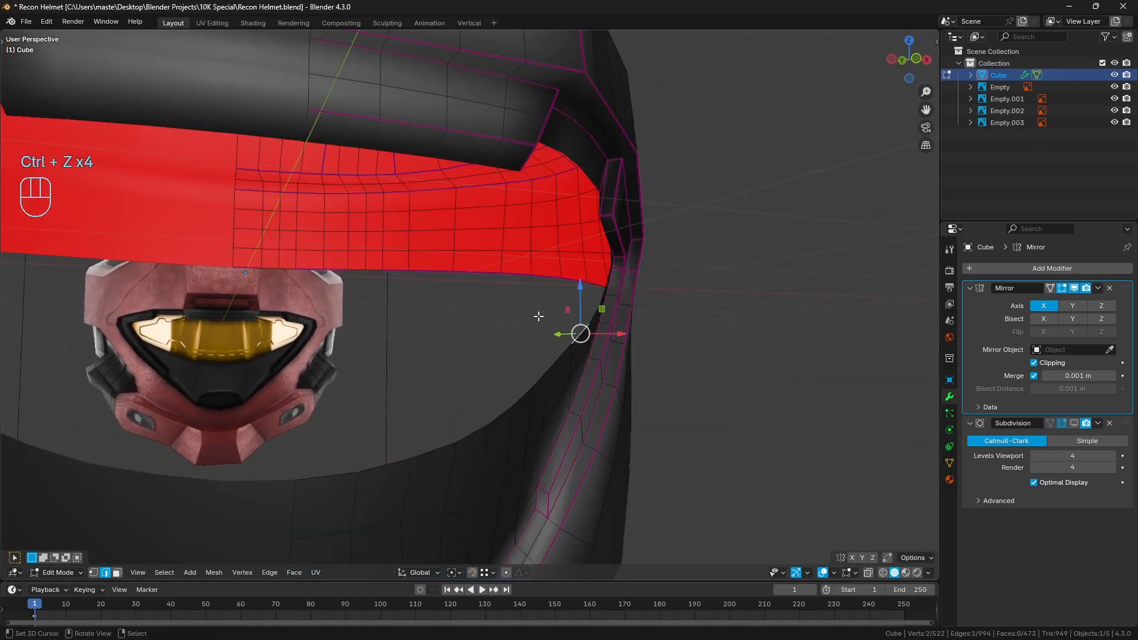
{"action": "key", "text": "ctrl+shift+z"}
{"action": "key", "text": "ctrl+shift+z"}
{"action": "key", "text": "ctrl+z"}
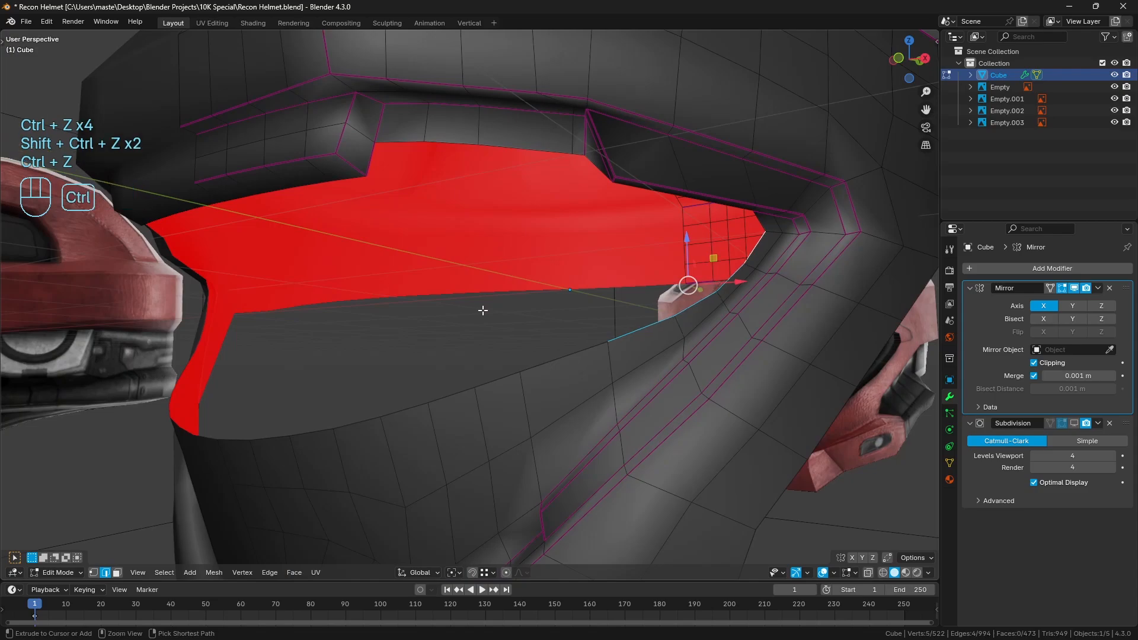
{"action": "key", "text": "a"}
{"action": "key", "text": "a"}
Examine the unsubdivided visor opening and its rim from several angles, with and without the mesh edges shown
{"action": "middle_click_drag", "start_coordinate": [483, 311], "coordinate": [472, 318]}
{"action": "scroll", "coordinate": [471, 319], "scroll_direction": "down", "scroll_amount": 1}
{"action": "middle_click_drag", "start_coordinate": [584, 320], "coordinate": [568, 317]}
{"action": "scroll", "coordinate": [572, 319], "scroll_direction": "down", "scroll_amount": 1}
{"action": "key", "text": "a"}
{"action": "key", "text": "a"}
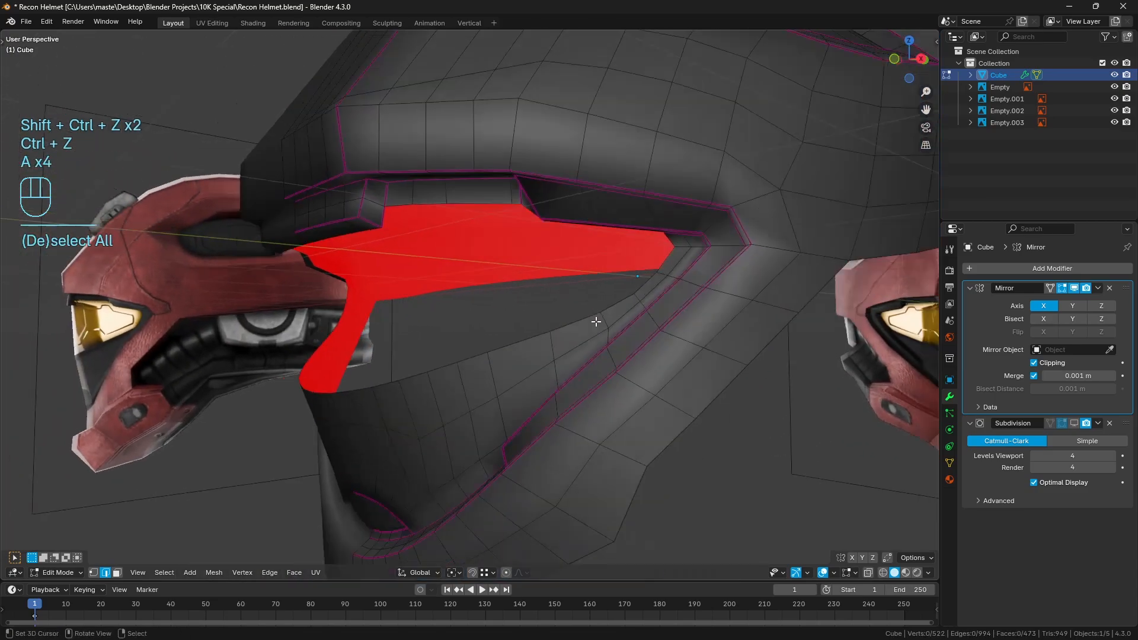
{"action": "scroll", "coordinate": [595, 321], "scroll_direction": "down", "scroll_amount": 3}
{"action": "key", "text": "Tab"}
{"action": "key", "text": "a"}
{"action": "key", "text": "a"}
{"action": "scroll", "coordinate": [549, 302], "scroll_direction": "up", "scroll_amount": 4}
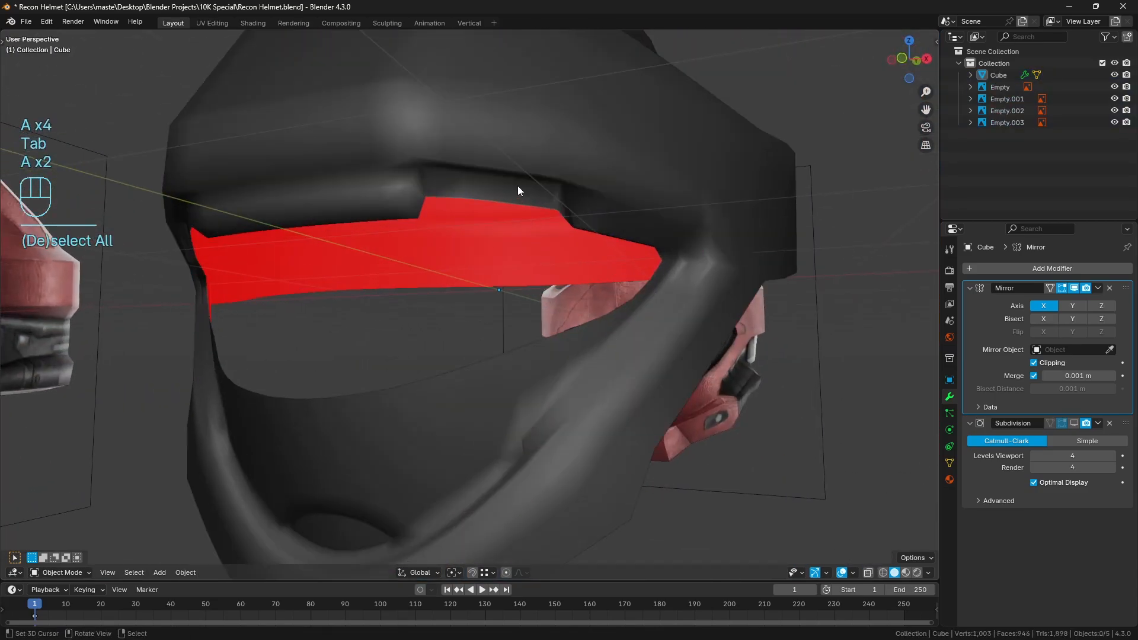
Evenly space the two parallel three-edge runs along the raised notch in the visor opening's upper rim, using edge selection
{"action": "key", "text": "Tab"}
{"action": "scroll", "coordinate": [587, 298], "scroll_direction": "up", "scroll_amount": 2}
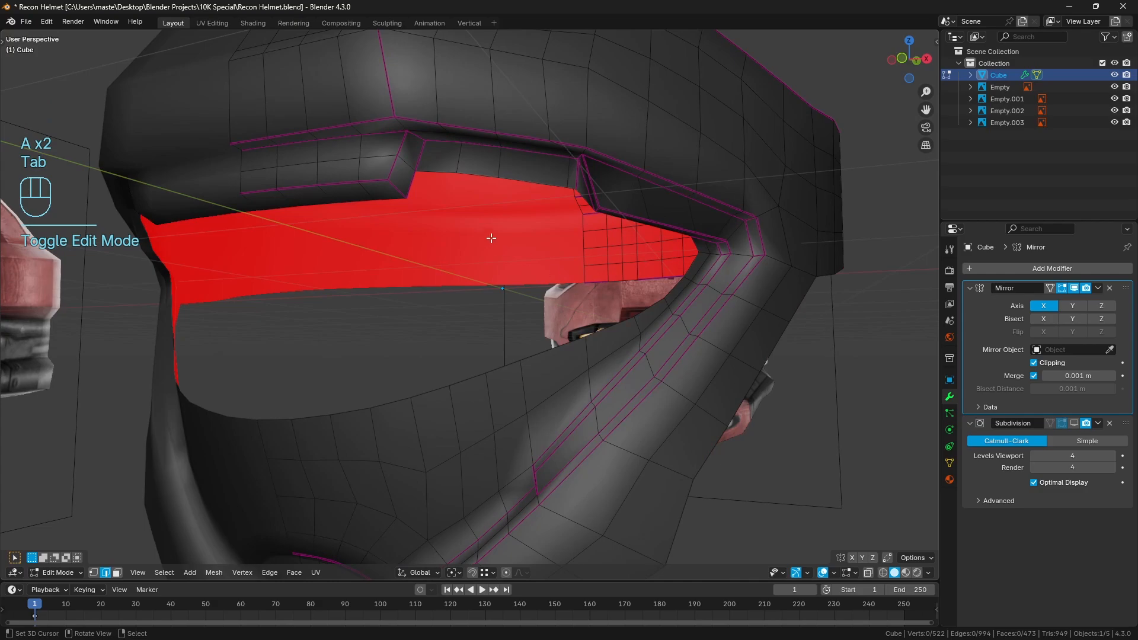
{"action": "middle_click_drag", "start_coordinate": [542, 189], "coordinate": [465, 241], "text": "shift"}
{"action": "scroll", "coordinate": [411, 183], "scroll_direction": "up", "scroll_amount": 2}
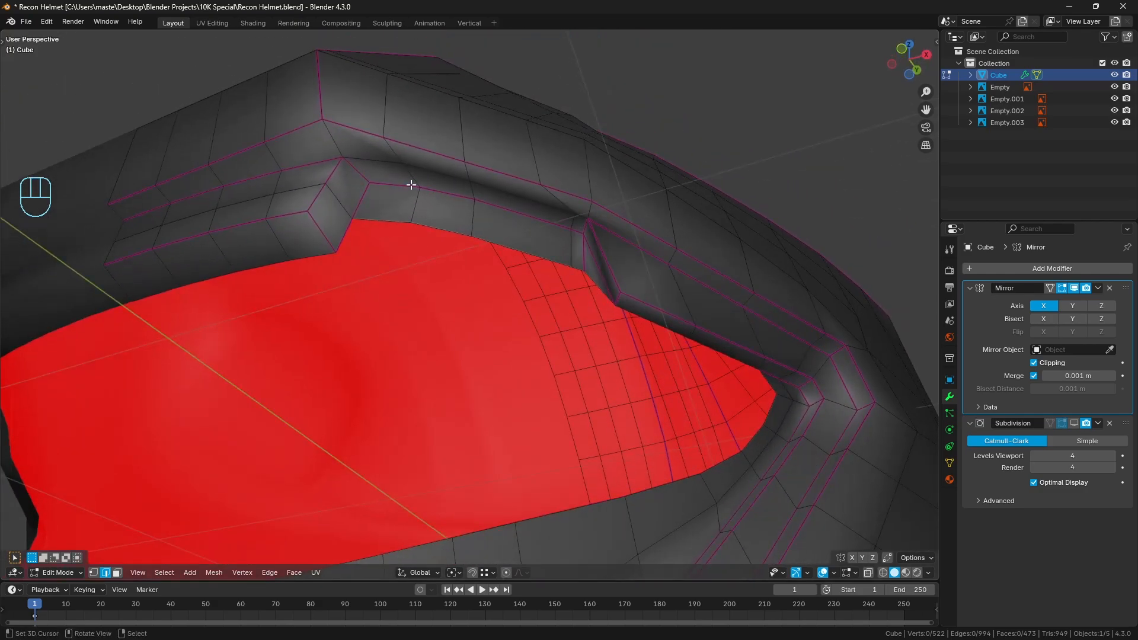
{"action": "left_click", "coordinate": [409, 185]}
{"action": "left_click", "coordinate": [509, 221], "text": "ctrl"}
{"action": "key", "text": "q"}
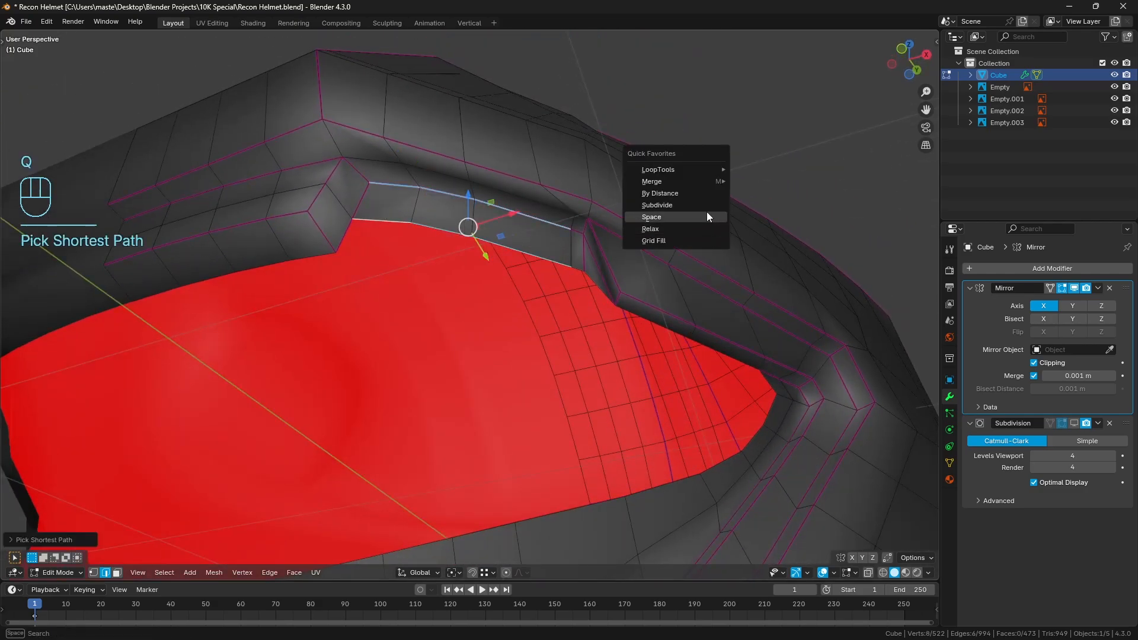
{"action": "key", "text": "a"}
Evenly space the three-edge run along the crease just above the visor opening's raised notch
{"action": "key", "text": "a"}
{"action": "right_click", "coordinate": [382, 165]}
{"action": "right_click", "coordinate": [556, 207], "text": "ctrl"}
{"action": "key", "text": "q"}
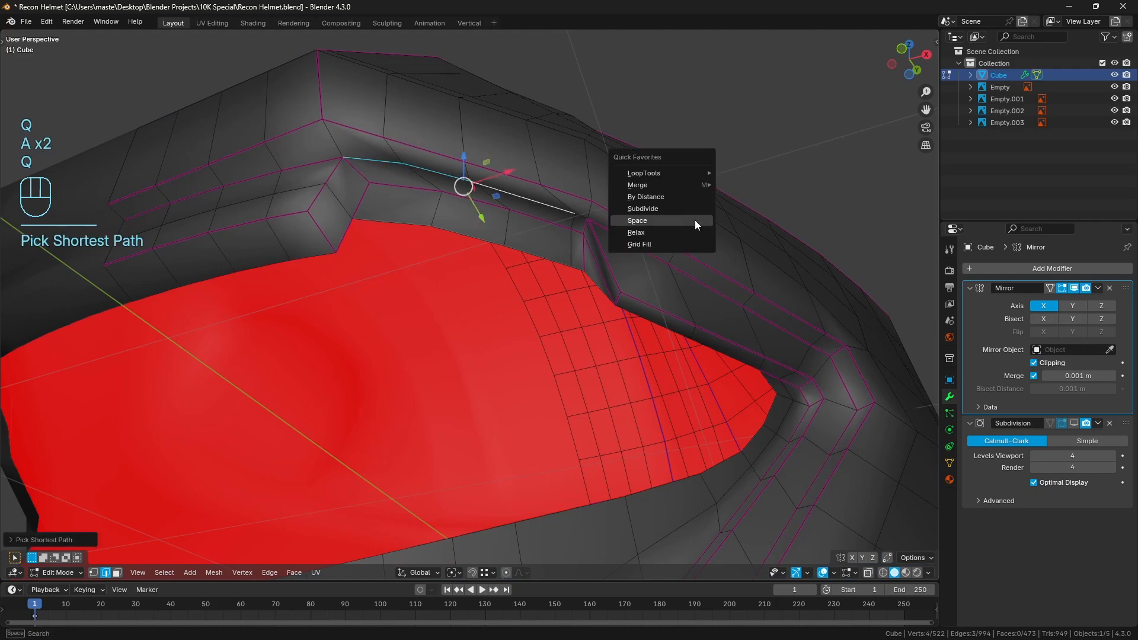
{"action": "left_click", "coordinate": [695, 222]}
{"action": "key", "text": "a"}
{"action": "key", "text": "a"}
Try evenly spacing the two short edge runs that cross the crease above the raised notch
{"action": "scroll", "coordinate": [676, 225], "scroll_direction": "up", "scroll_amount": 1}
{"action": "middle_click_drag", "start_coordinate": [675, 225], "coordinate": [668, 210]}
{"action": "middle_click_drag", "start_coordinate": [501, 155], "coordinate": [502, 176], "text": "shift"}
{"action": "right_click", "coordinate": [409, 122]}
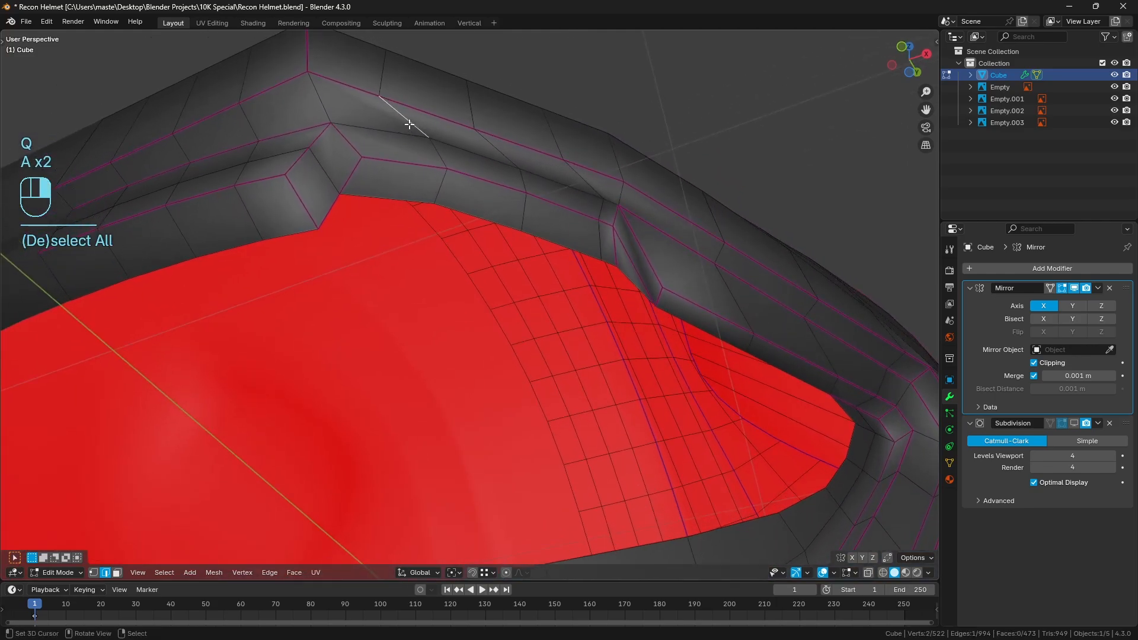
{"action": "right_click", "coordinate": [439, 155], "text": "shift"}
{"action": "right_click", "coordinate": [498, 148], "text": "shift"}
{"action": "right_click", "coordinate": [524, 180], "text": "shift"}
{"action": "key", "text": "q"}
{"action": "left_click", "coordinate": [654, 196]}
{"action": "key", "text": "a"}
{"action": "key", "text": "a"}
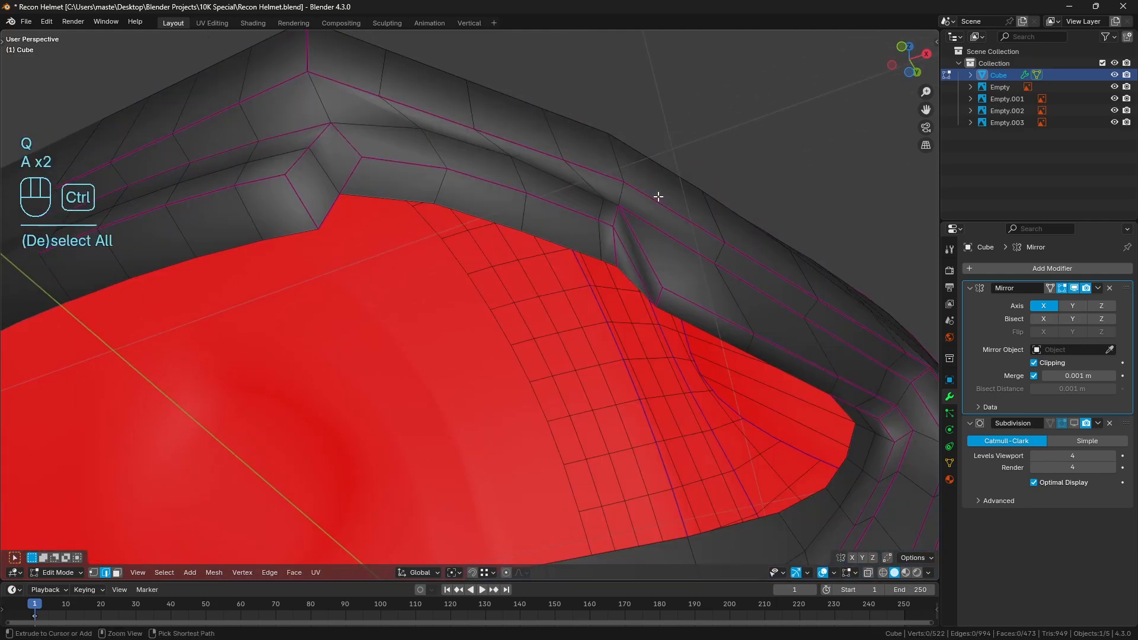
Undo the last spacing of the short cross edges above the notch and clear the selection
{"action": "key", "text": "ctrl+z"}
{"action": "key", "text": "ctrl+z"}
{"action": "key", "text": "ctrl+z"}
{"action": "key", "text": "a"}
{"action": "key", "text": "a"}
Duplicate the entire edge loop around the visor opening in place, separate it into its own object, and return to Object Mode
{"action": "scroll", "coordinate": [652, 199], "scroll_direction": "down", "scroll_amount": 2}
{"action": "middle_click_drag", "start_coordinate": [652, 199], "coordinate": [644, 251]}
{"action": "scroll", "coordinate": [638, 288], "scroll_direction": "down", "scroll_amount": 2}
{"action": "mouse_move", "coordinate": [534, 379]}
{"action": "middle_mouse_down", "text": "shift"}
{"action": "mouse_move", "coordinate": [562, 330]}
{"action": "mouse_move", "coordinate": [544, 399]}
{"action": "middle_mouse_up", "text": "shift"}
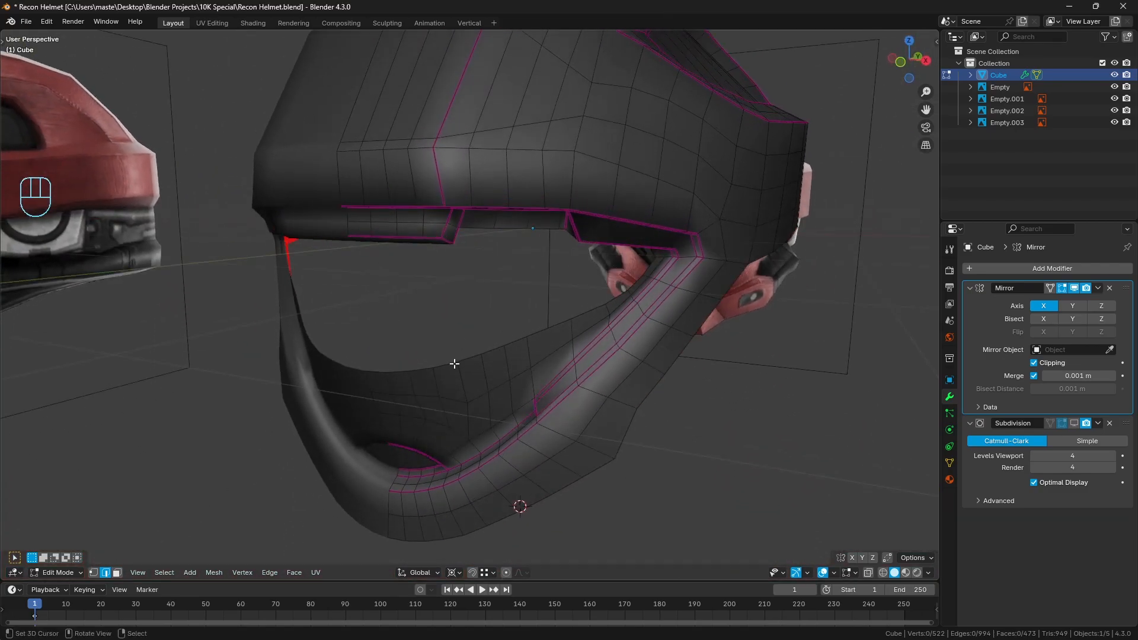
{"action": "left_click", "coordinate": [483, 354], "text": "alt"}
{"action": "middle_click_drag", "start_coordinate": [483, 351], "coordinate": [583, 272]}
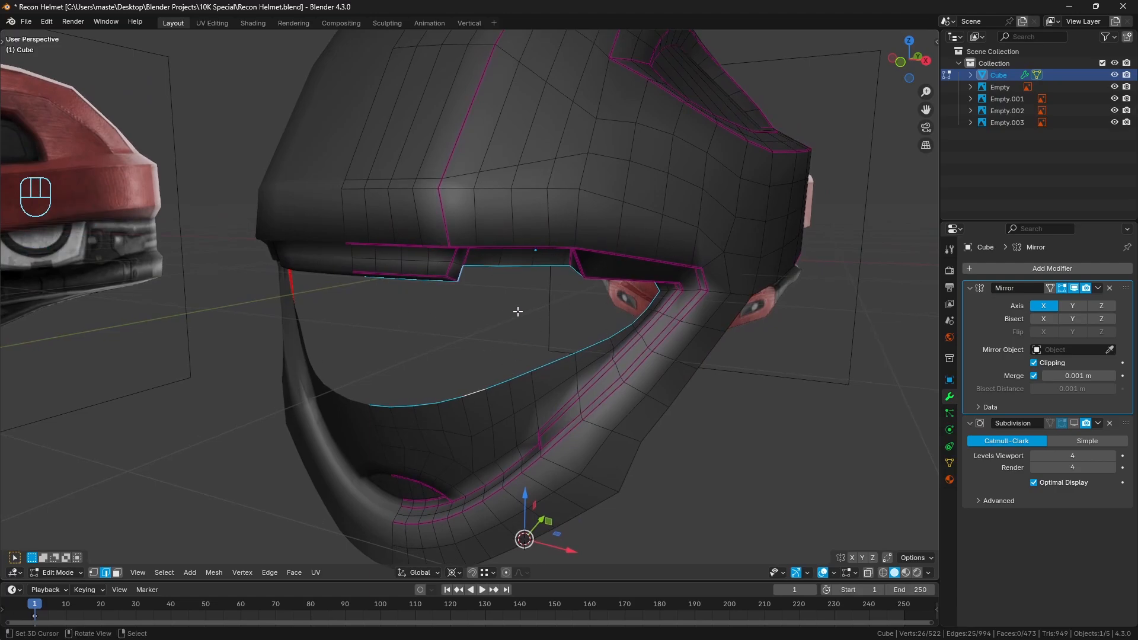
{"action": "middle_click_drag", "start_coordinate": [545, 316], "coordinate": [567, 309]}
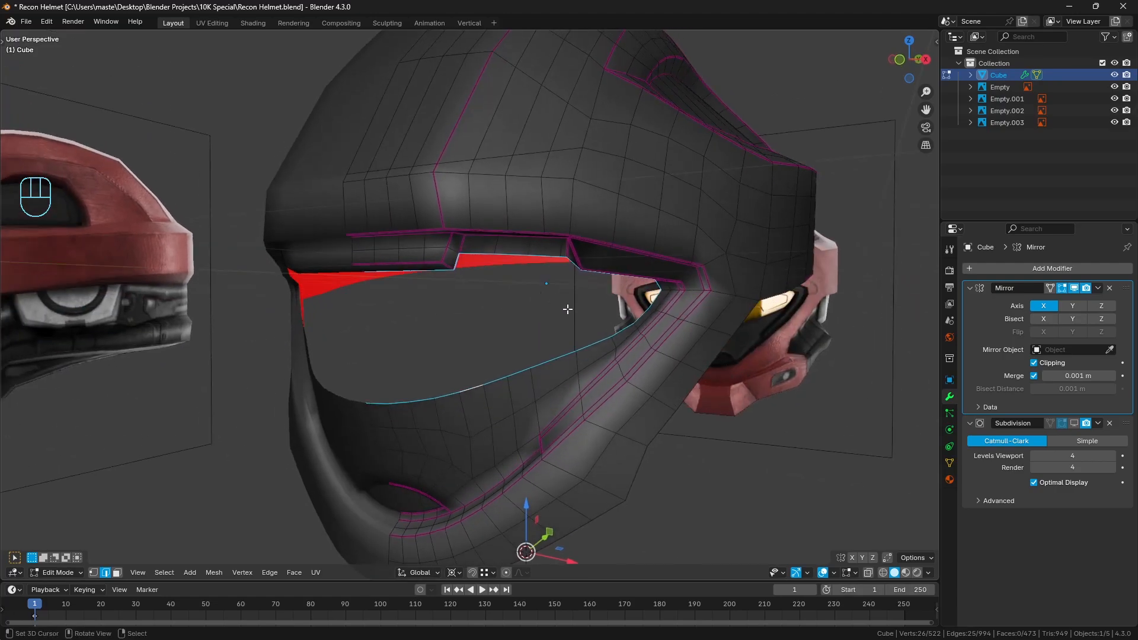
{"action": "key", "text": "shift+d"}
{"action": "right_click", "coordinate": [563, 321]}
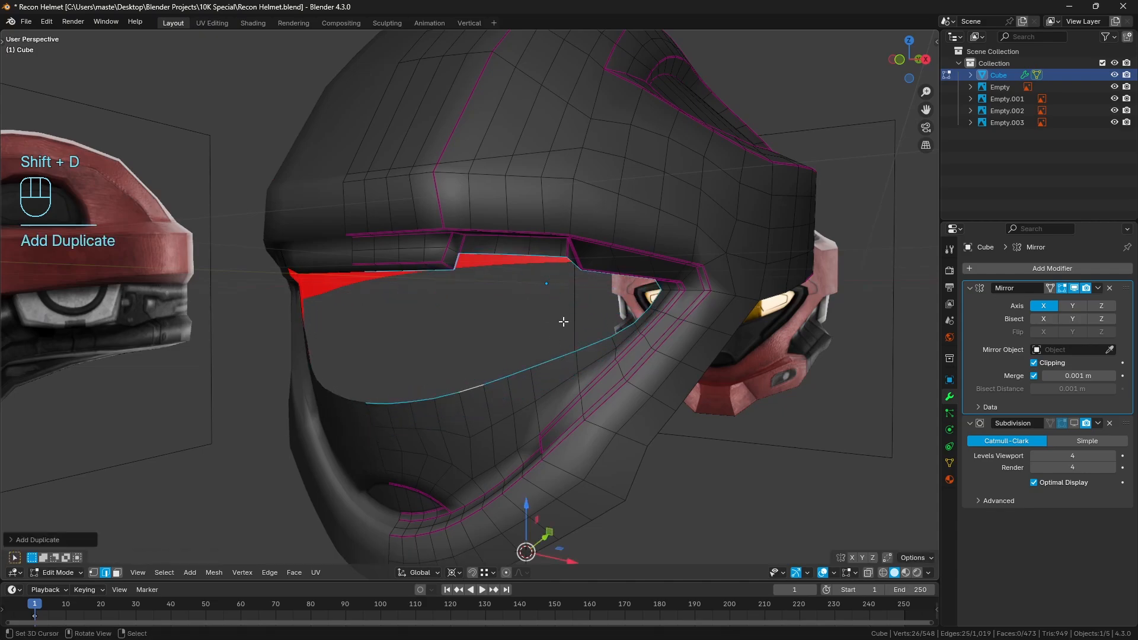
{"action": "key", "text": "p"}
{"action": "left_click", "coordinate": [558, 308]}
{"action": "key", "text": "Tab"}
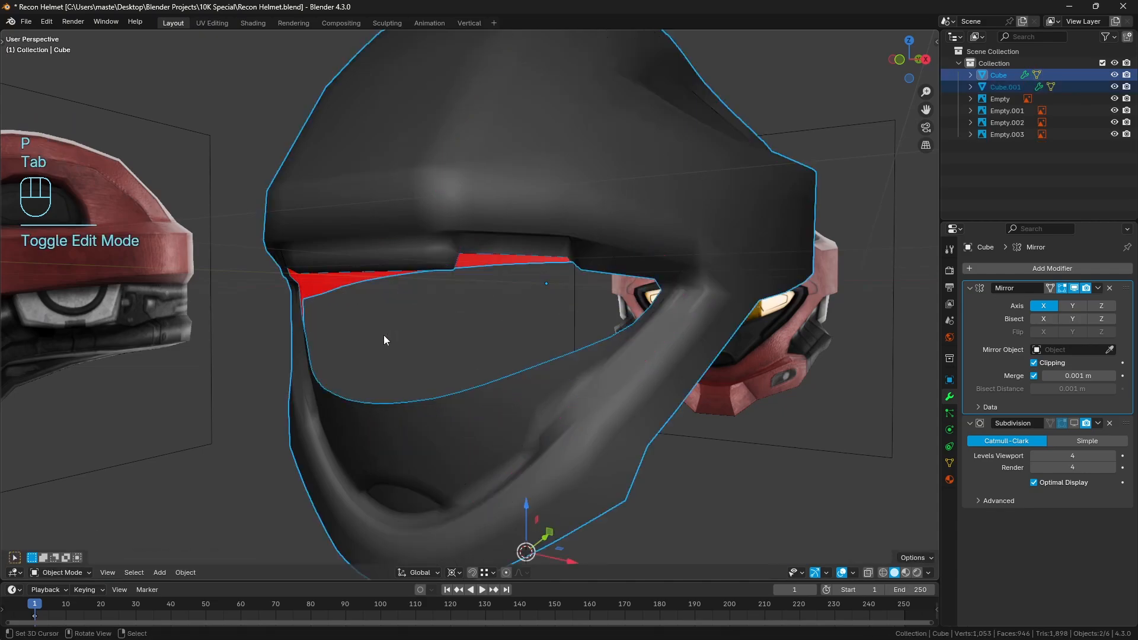
Isolate the separated visor outline in local view and open it for vertex editing from the front
{"action": "left_click", "coordinate": [480, 383]}
{"action": "key", "text": "KP_Divide"}
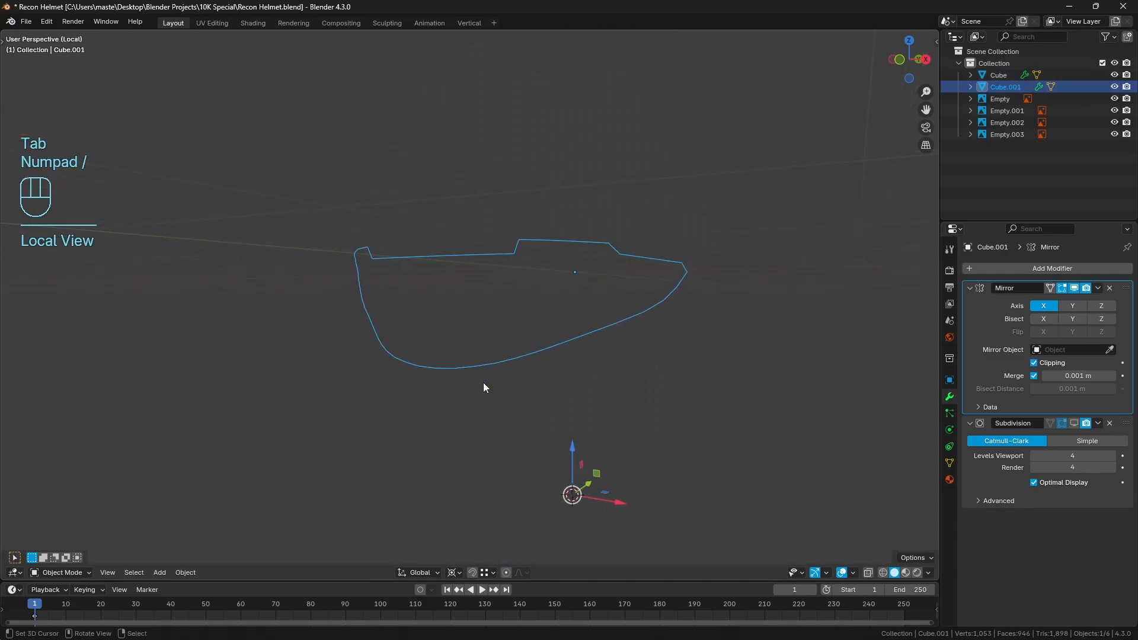
{"action": "key", "text": "KP_1"}
{"action": "key", "text": "Tab"}
{"action": "middle_click_drag", "start_coordinate": [481, 354], "coordinate": [402, 397], "text": "shift"}
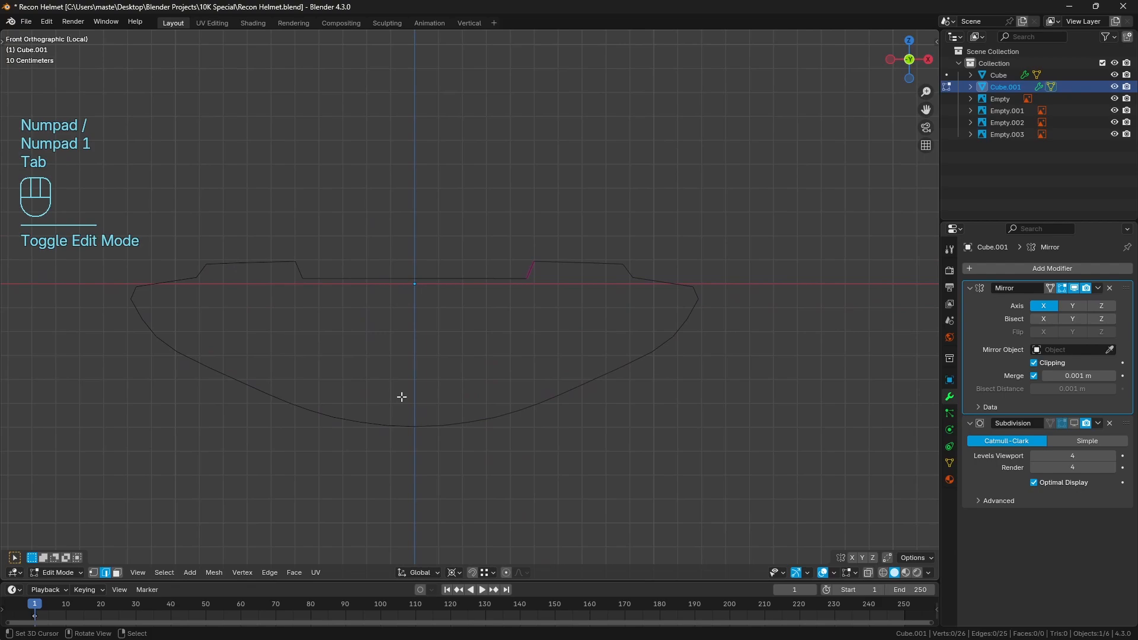
{"action": "left_click", "coordinate": [93, 573]}
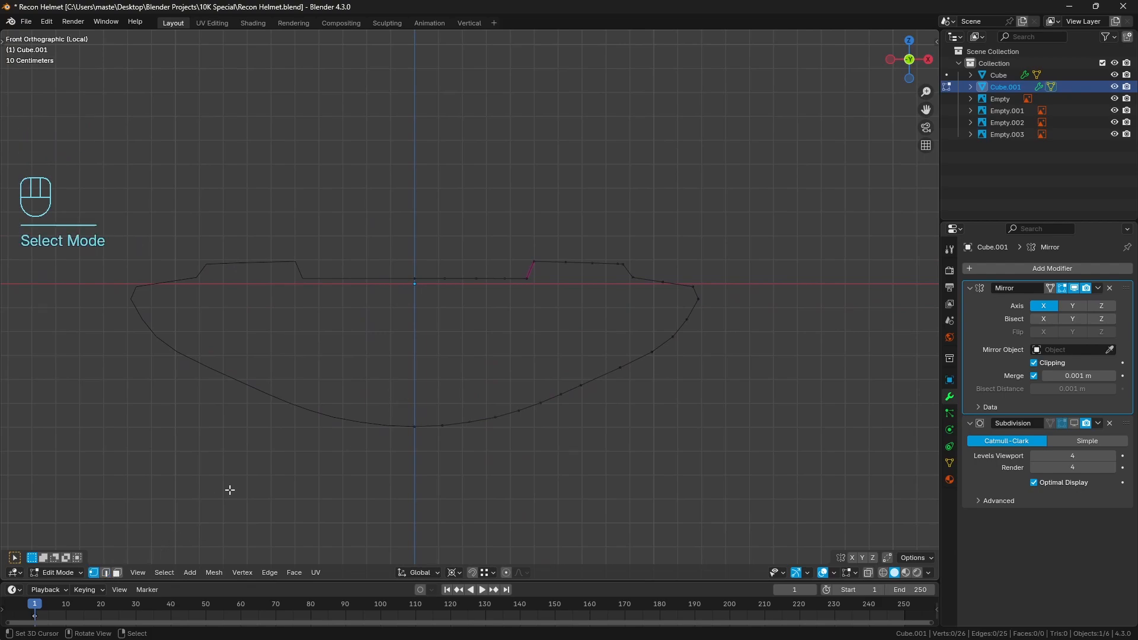
Evenly space the vertices along the top of the outline's raised notch, between its two upper corners
{"action": "scroll", "coordinate": [232, 486], "scroll_direction": "up", "scroll_amount": 2}
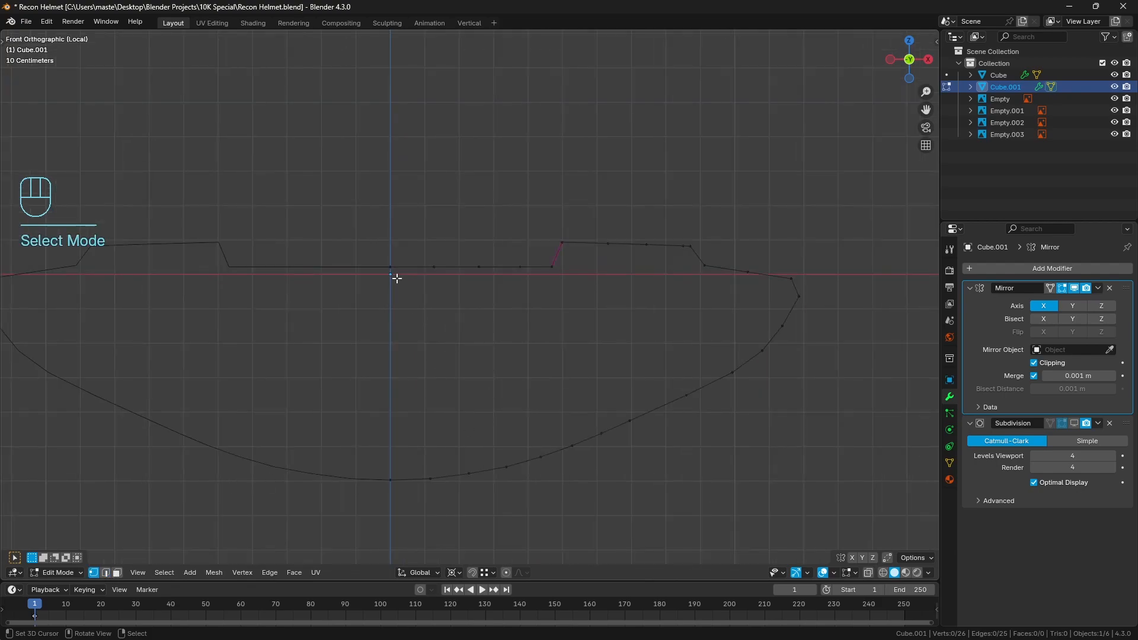
{"action": "left_click", "coordinate": [560, 242]}
{"action": "left_click", "coordinate": [718, 246], "text": "ctrl"}
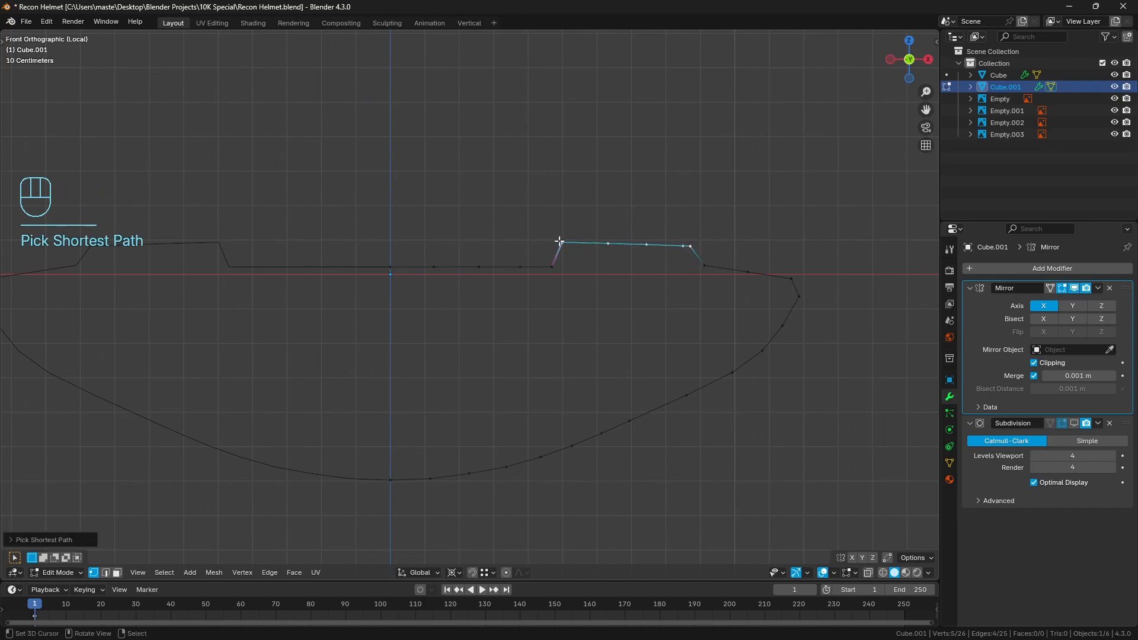
{"action": "key", "text": "q"}
{"action": "key", "text": "space"}
{"action": "key", "text": "a"}
{"action": "key", "text": "a"}
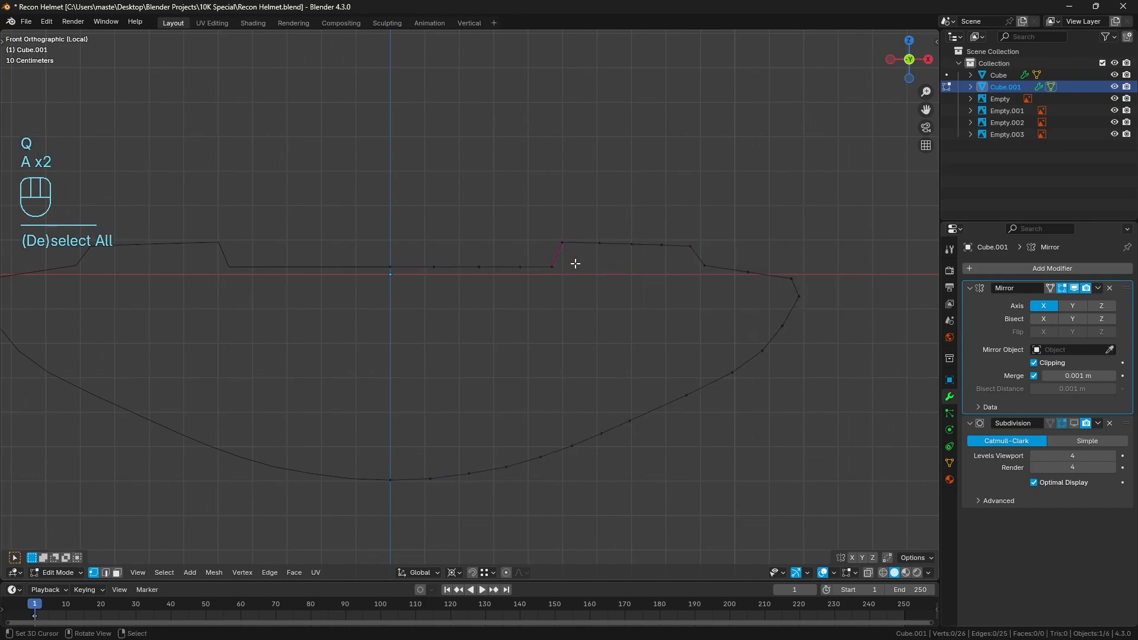
Bridge the outline's top and bottom centerline vertices with an edge and fill four faces outward to the notch's inner corner
{"action": "right_click", "coordinate": [393, 270]}
{"action": "right_click", "coordinate": [393, 476], "text": "shift"}
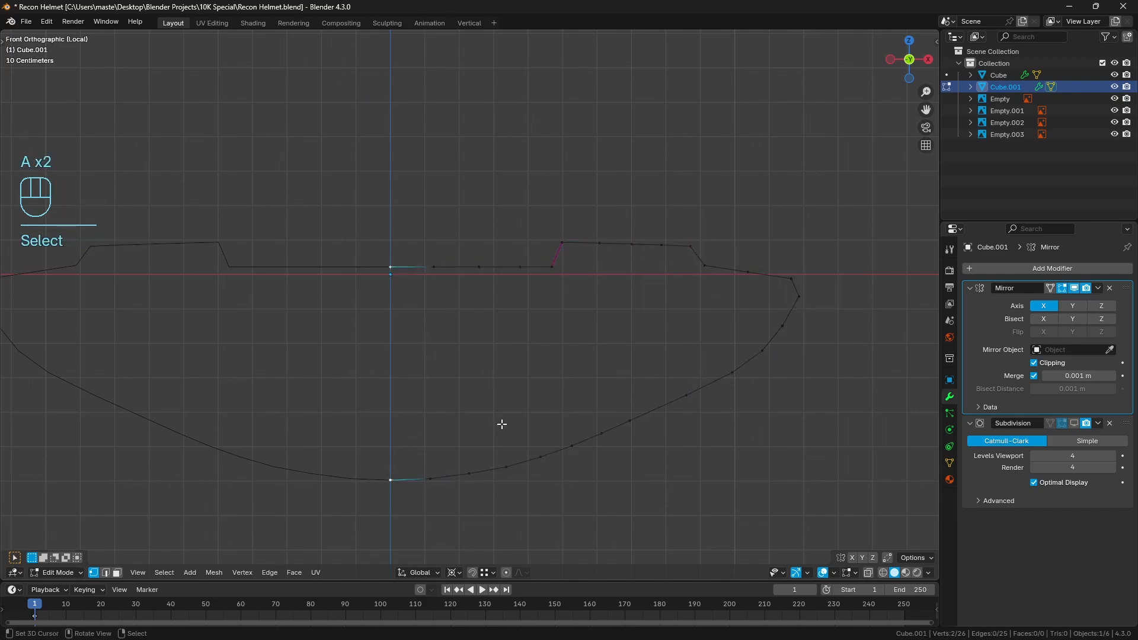
{"action": "key", "text": "f"}
{"action": "key", "text": "f"}
{"action": "key", "text": "f"}
{"action": "key", "text": "f"}
{"action": "key", "text": "f"}
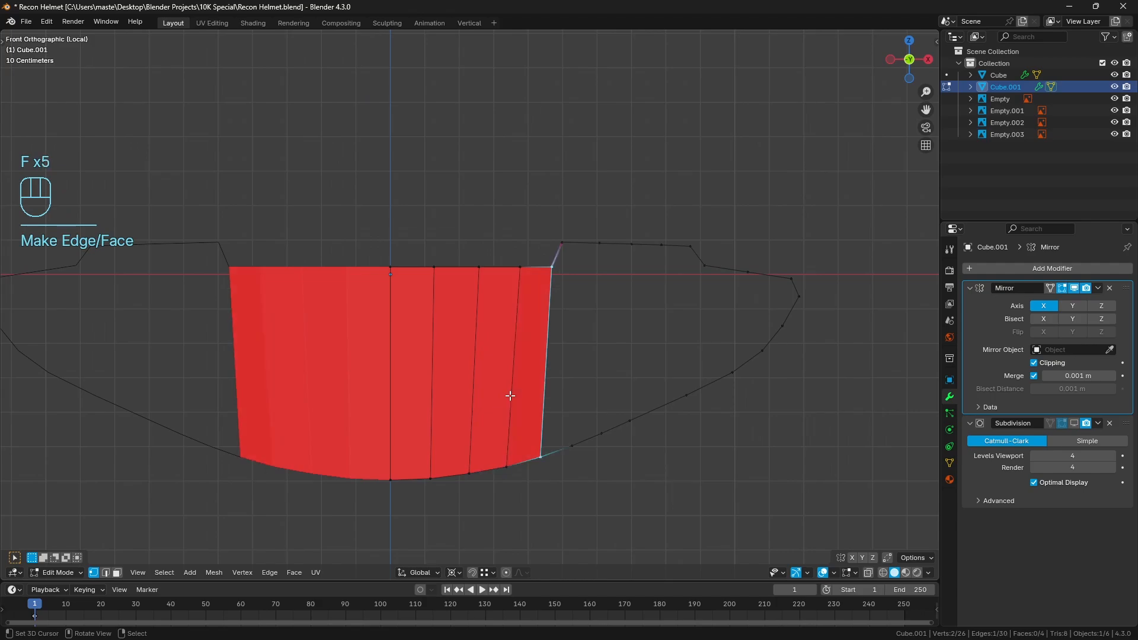
Recalculate the normals of the new central visor faces to point outward and clear the selection
{"action": "key", "text": "a"}
{"action": "key", "text": "alt+n"}
{"action": "left_click", "coordinate": [543, 393]}
{"action": "key", "text": "a"}
{"action": "key", "text": "a"}
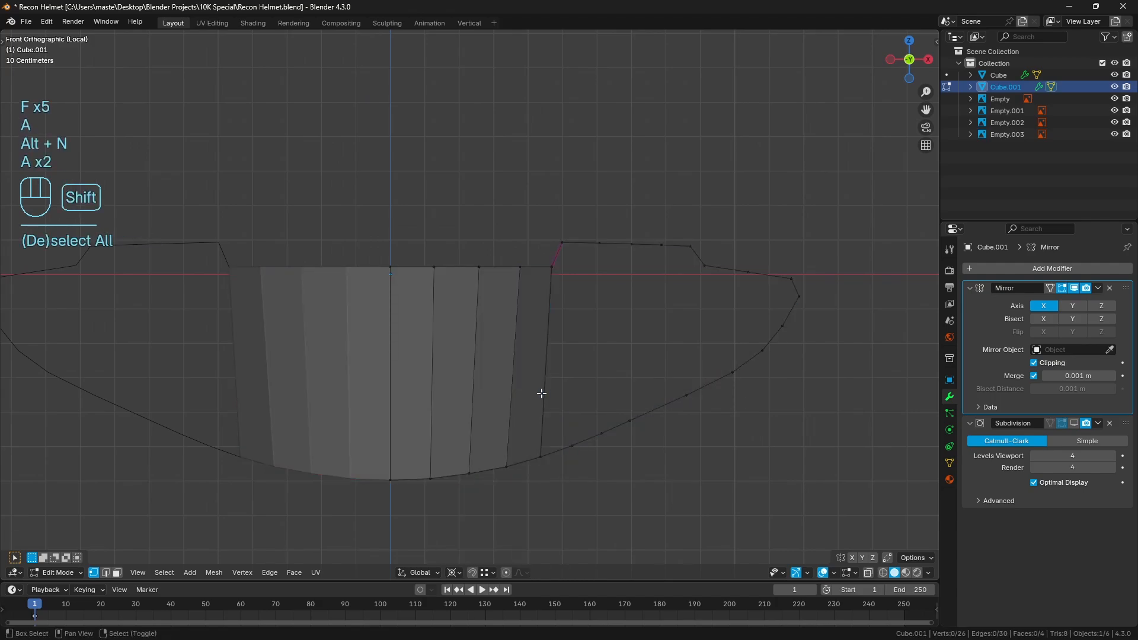
Examine how the upper and lower outline vertices beyond the filled center faces pair up by selecting them
{"action": "middle_click_drag", "start_coordinate": [541, 394], "coordinate": [479, 370], "text": "shift"}
{"action": "right_click", "coordinate": [465, 248]}
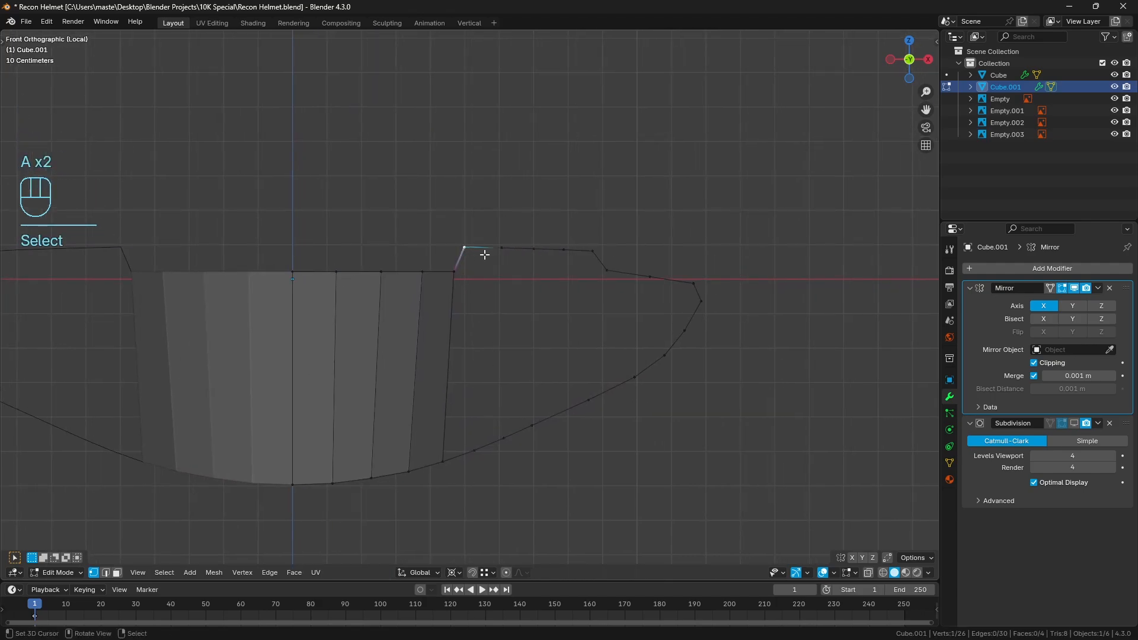
{"action": "right_click", "coordinate": [442, 462], "text": "shift"}
{"action": "right_click", "coordinate": [454, 272], "text": "shift"}
{"action": "right_click", "coordinate": [502, 245], "text": "shift"}
{"action": "right_click", "coordinate": [476, 452], "text": "shift"}
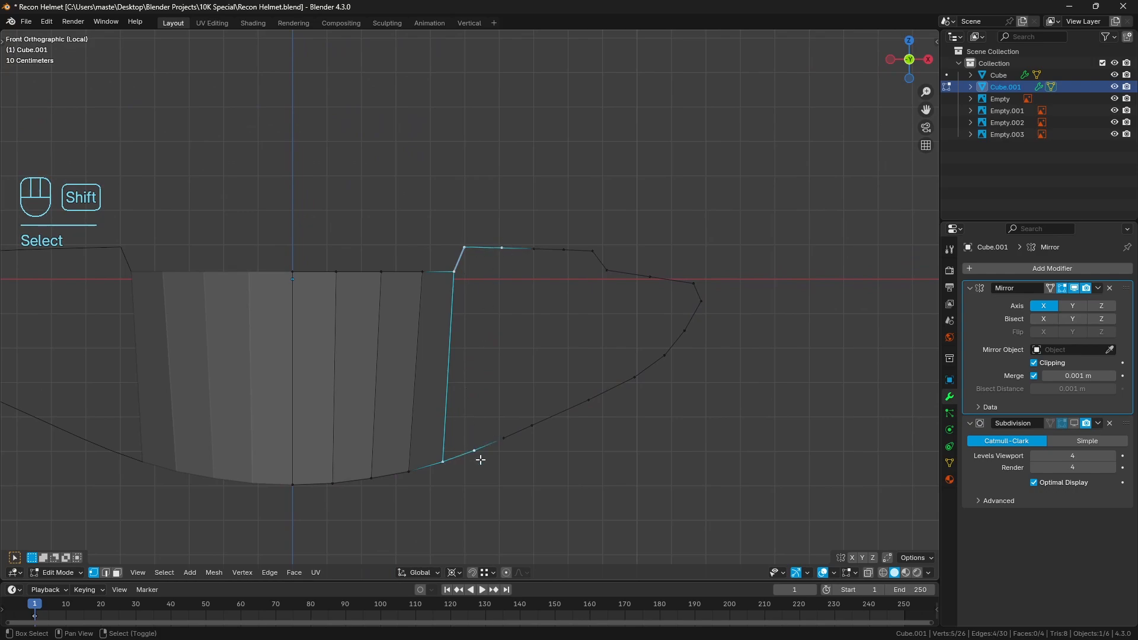
{"action": "key", "text": "a"}
{"action": "key", "text": "a"}
{"action": "right_click", "coordinate": [503, 248]}
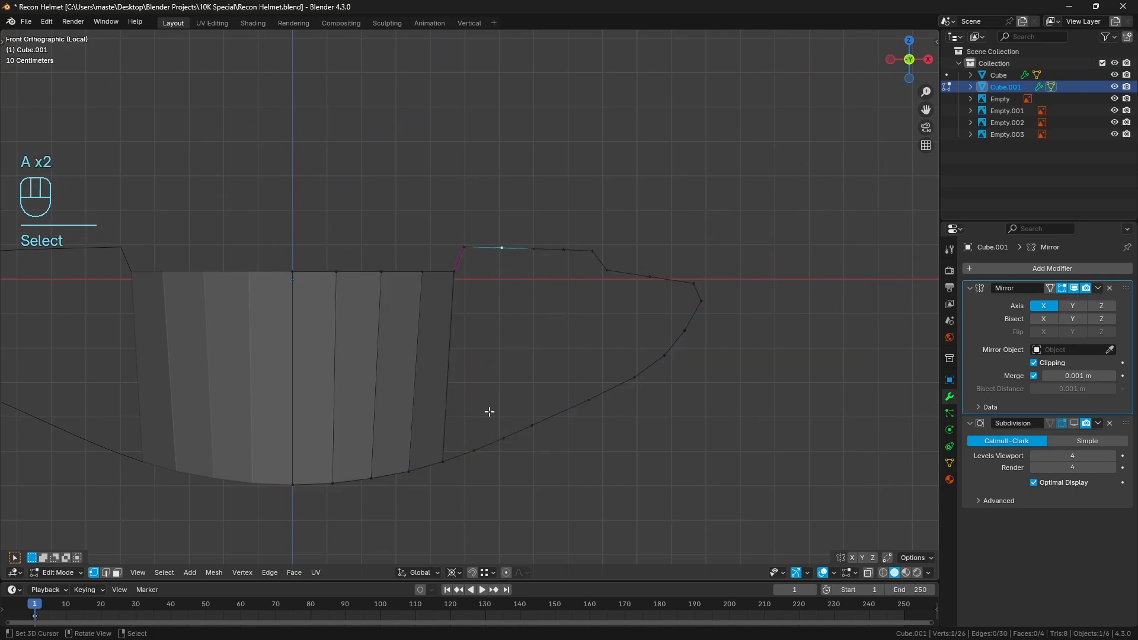
{"action": "right_click", "coordinate": [474, 451], "text": "shift"}
{"action": "key", "text": "a"}
{"action": "key", "text": "a"}
{"action": "right_click", "coordinate": [514, 248]}
{"action": "right_click", "coordinate": [568, 250]}
{"action": "right_click", "coordinate": [475, 450]}
{"action": "right_click", "coordinate": [533, 424]}
{"action": "right_click", "coordinate": [588, 399]}
Evenly space the five lower-rim vertices running outward from the bottom corner of the filled center faces
{"action": "right_click", "coordinate": [443, 462]}
{"action": "right_click", "coordinate": [588, 400], "text": "ctrl"}
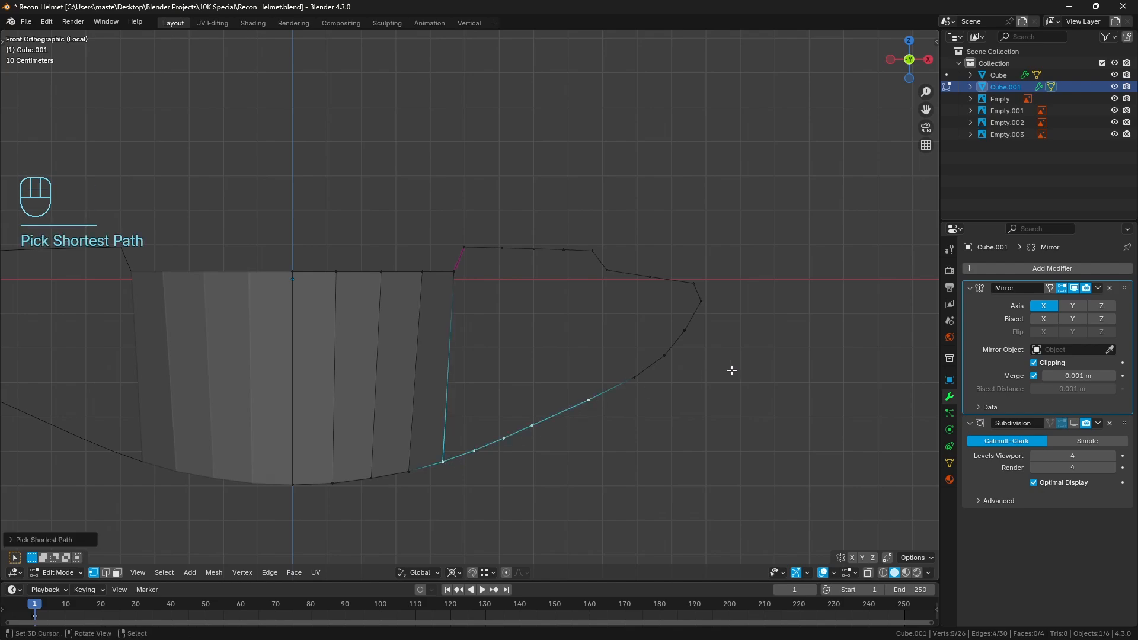
{"action": "key", "text": "q"}
{"action": "left_click", "coordinate": [766, 356]}
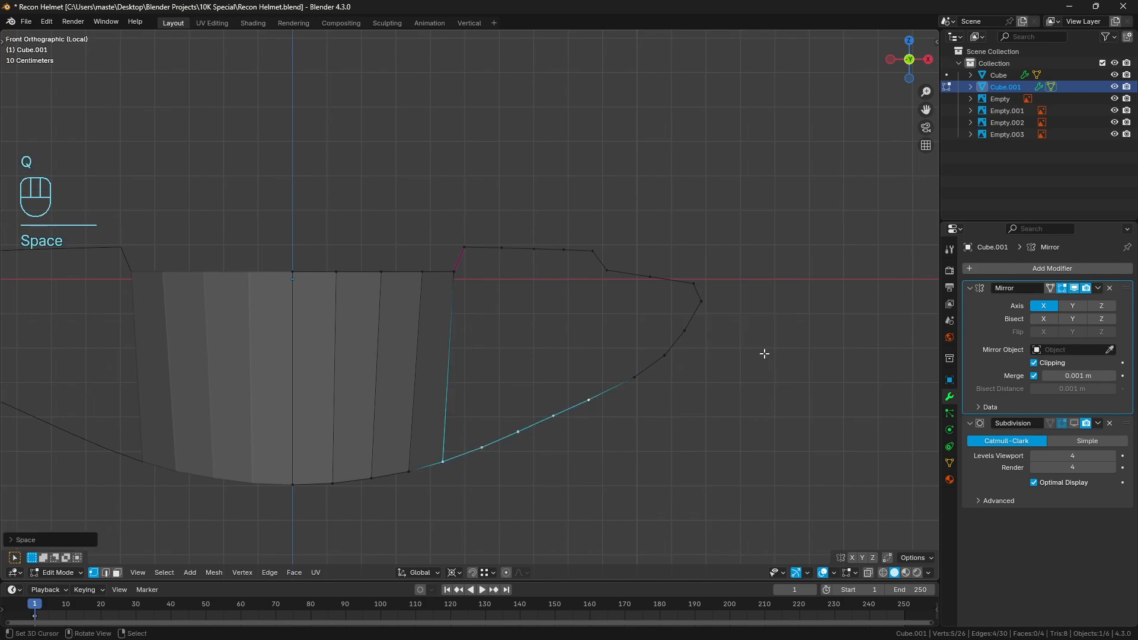
{"action": "key", "text": "a"}
{"action": "key", "text": "a"}
Fill two faces between the middle of the raised notch and the lower rim, starting from a new connecting edge
{"action": "right_click", "coordinate": [502, 247], "text": "shift"}
{"action": "key", "text": "f"}
{"action": "key", "text": "f"}
{"action": "key", "text": "f"}
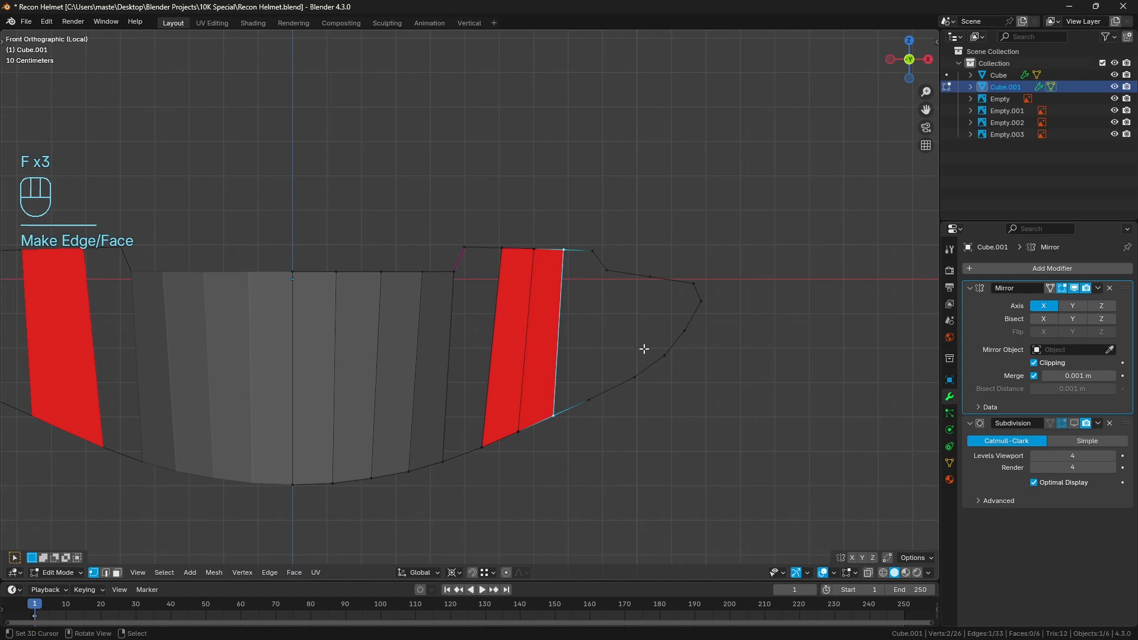
Connect the notch's outer lower corner to the lower-rim vertex beneath it with an edge and clear the selection
{"action": "right_click", "coordinate": [606, 273]}
{"action": "right_click", "coordinate": [589, 399], "text": "shift"}
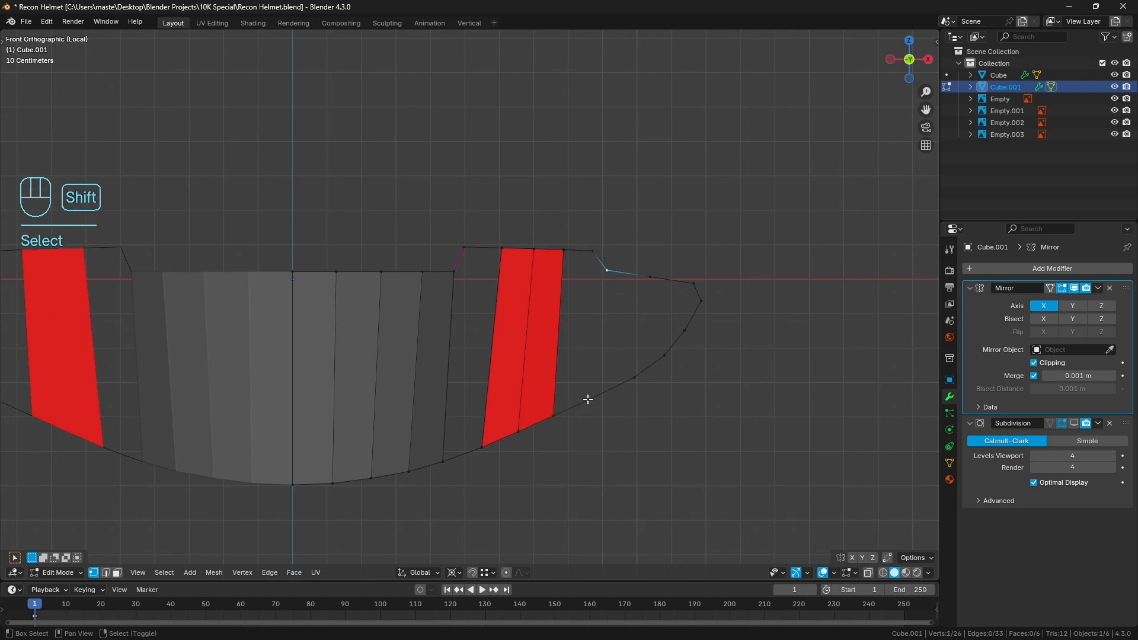
{"action": "middle_click_drag", "start_coordinate": [589, 399], "coordinate": [602, 358]}
{"action": "key", "text": "f"}
{"action": "right_click", "coordinate": [575, 259]}
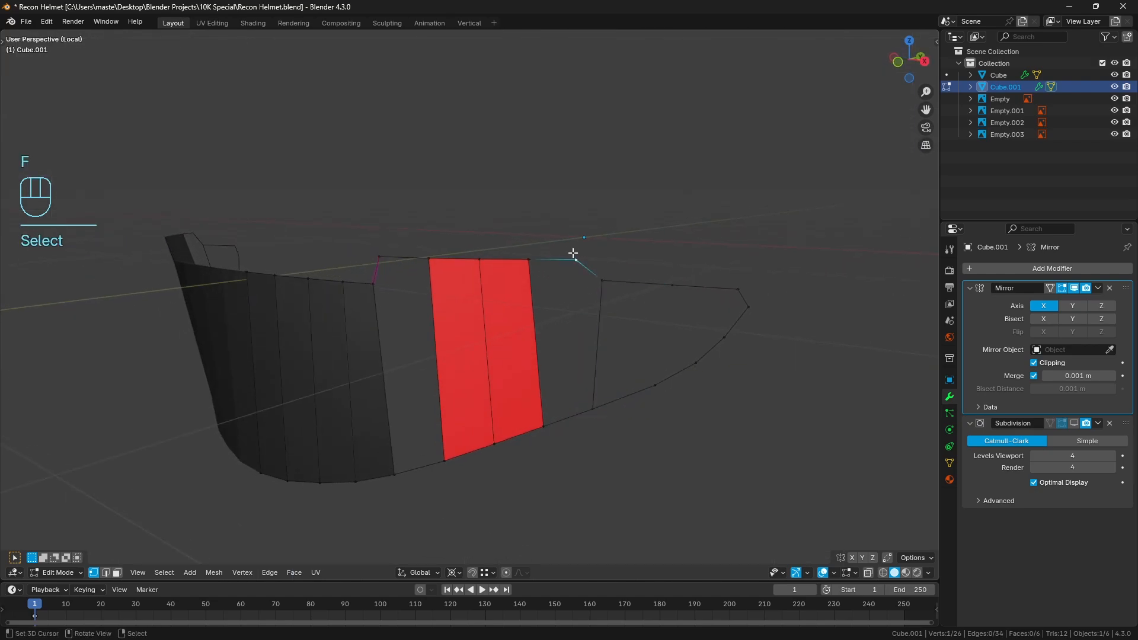
{"action": "middle_click_drag", "start_coordinate": [757, 306], "coordinate": [655, 315]}
{"action": "key", "text": "a"}
{"action": "key", "text": "a"}
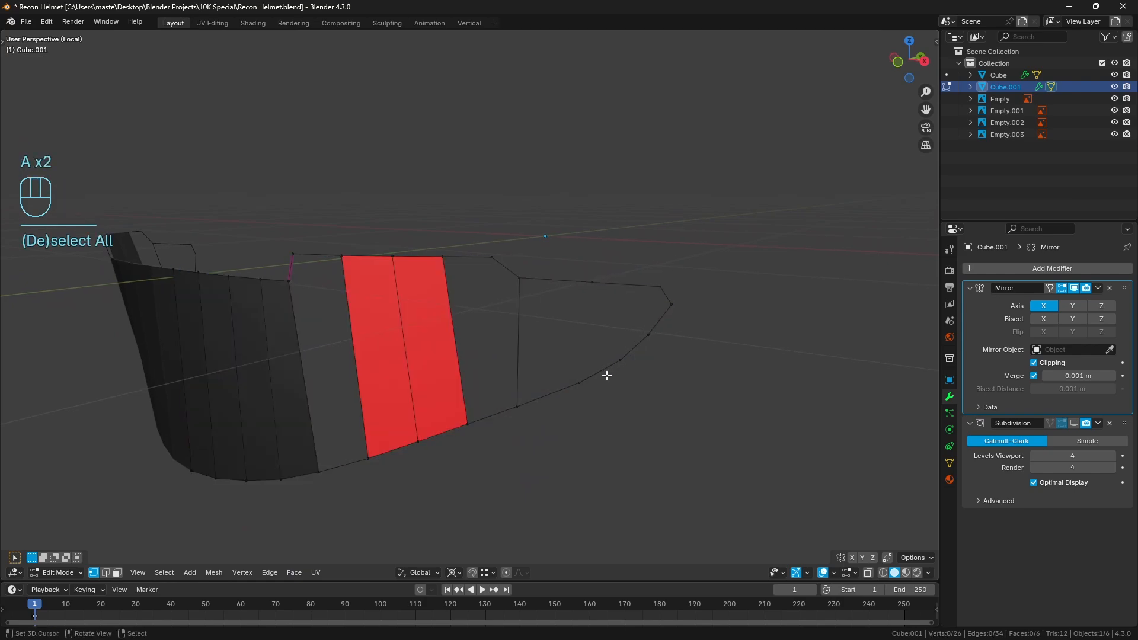
Bevel the single vertex midway along the outer upper rim with 2 segments and an offset of about 0.095 m
{"action": "right_click", "coordinate": [580, 385]}
{"action": "right_click", "coordinate": [667, 332], "text": "ctrl"}
{"action": "key", "text": "a"}
{"action": "key", "text": "a"}
{"action": "right_click", "coordinate": [593, 283]}
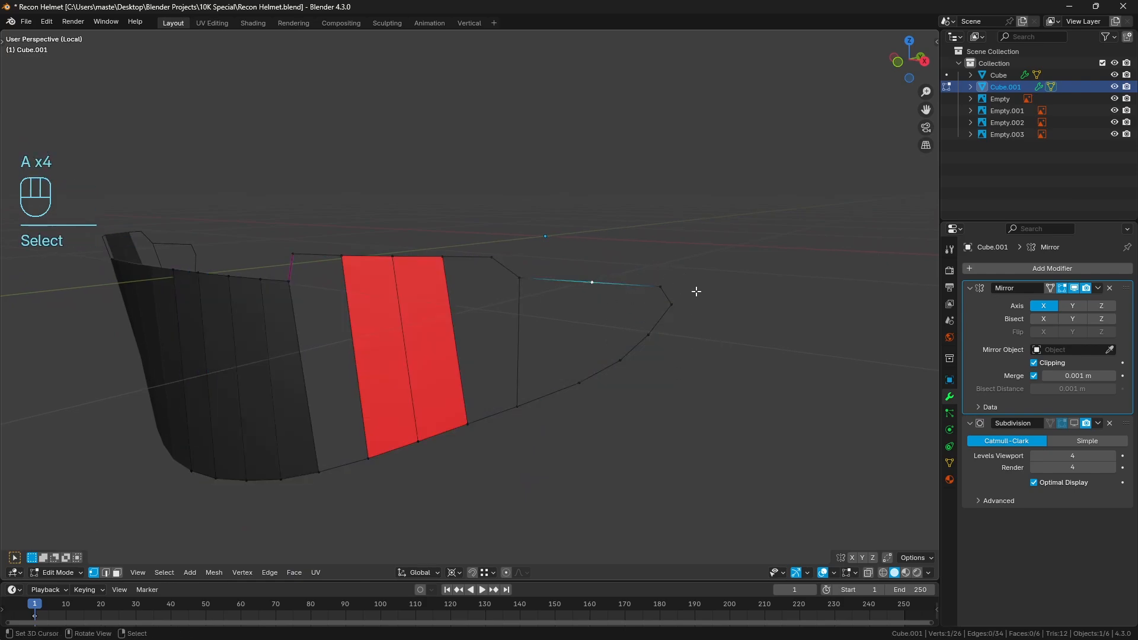
{"action": "key", "text": "ctrl+shift+b"}
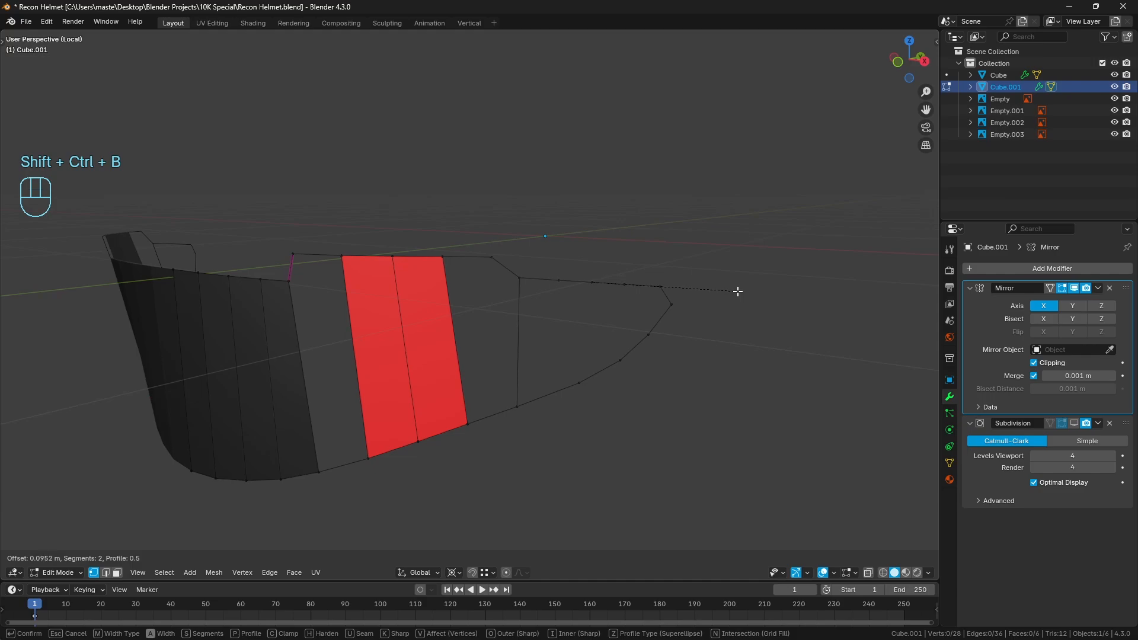
{"action": "scroll", "coordinate": [738, 291], "scroll_direction": "down", "scroll_amount": 1}
{"action": "left_click", "coordinate": [740, 291]}
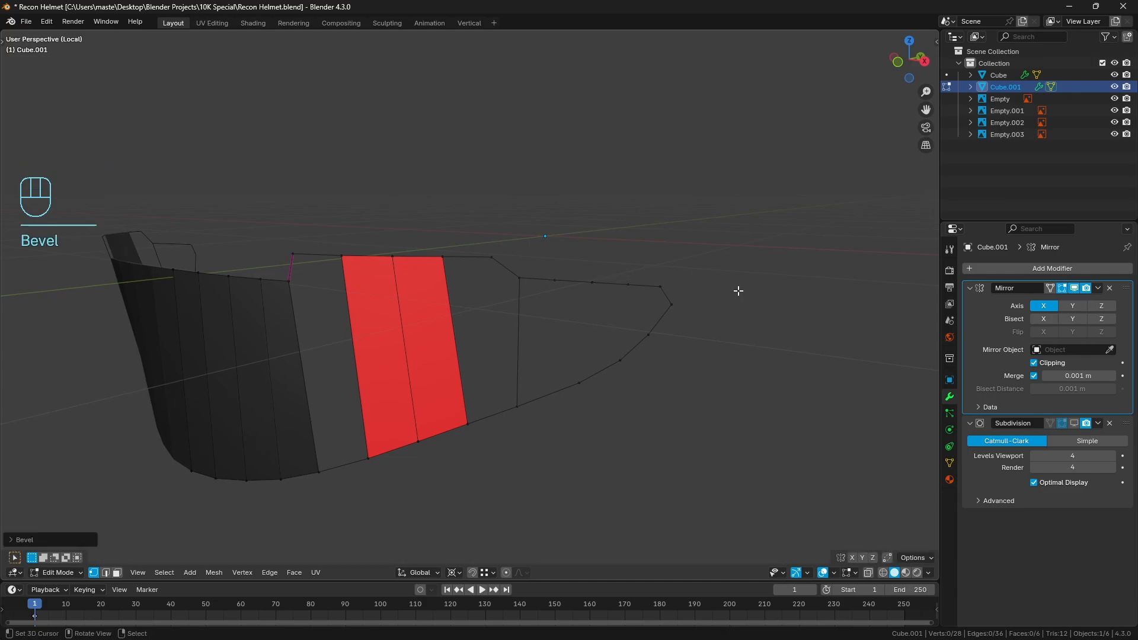
Fill four faces across the visor's outer end, from the notch's outer connecting edge to the tip
{"action": "left_click", "coordinate": [524, 285]}
{"action": "key", "text": "f"}
{"action": "key", "text": "f"}
{"action": "key", "text": "f"}
{"action": "key", "text": "f"}
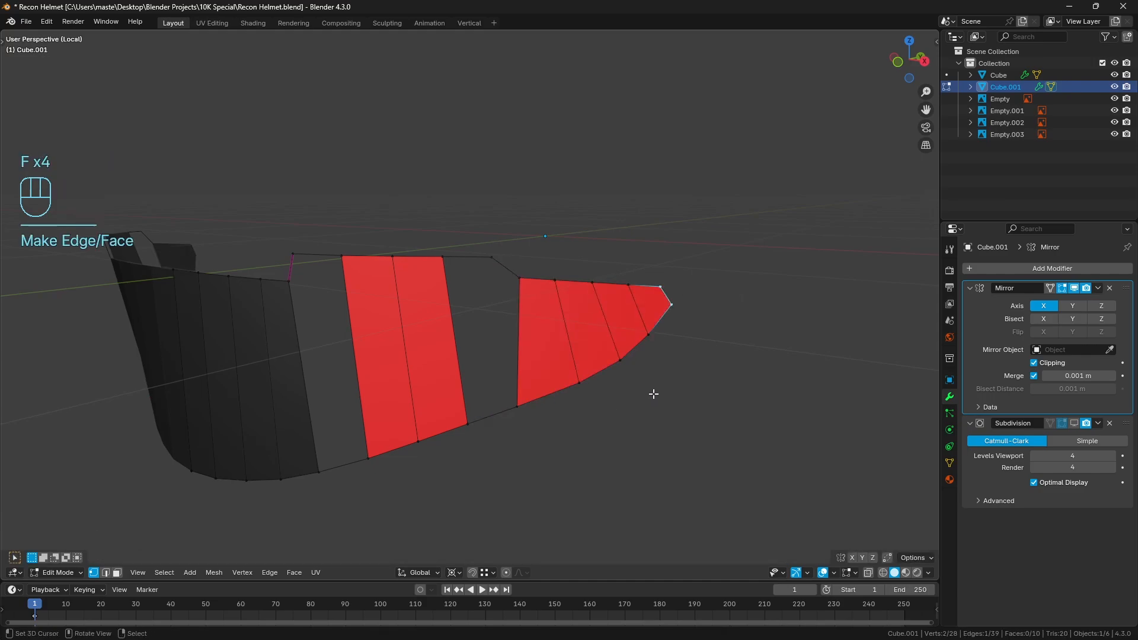
Recalculate the normals of the whole visor mesh to face outward and deselect everything
{"action": "key", "text": "a"}
{"action": "key", "text": "alt+n"}
{"action": "left_click", "coordinate": [653, 396]}
{"action": "key", "text": "a"}
{"action": "key", "text": "a"}
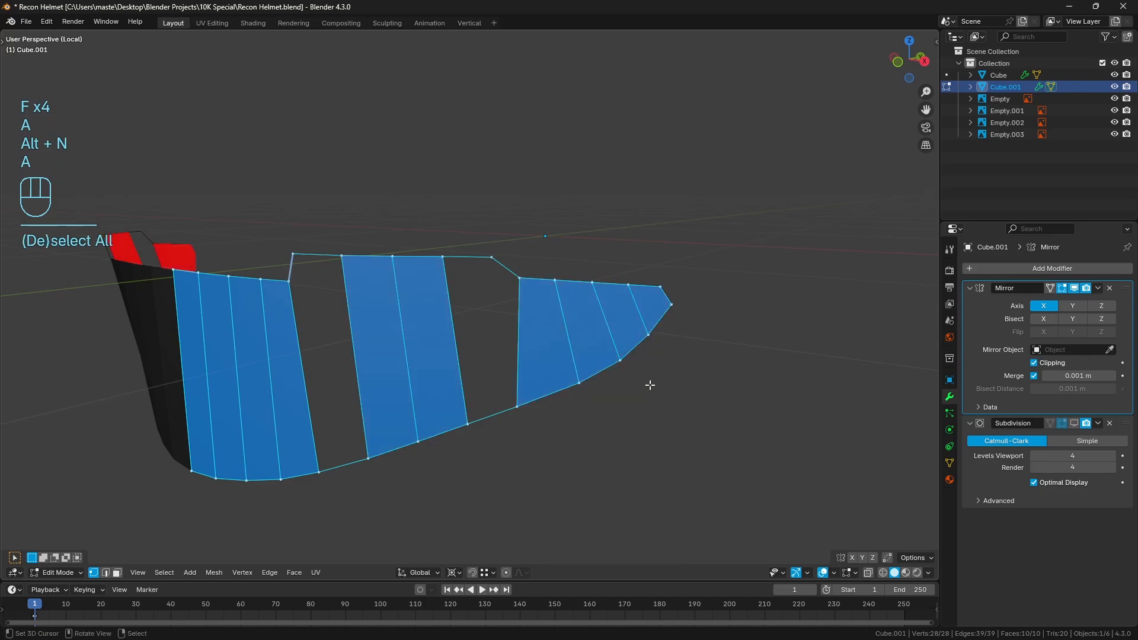
Fill the gap at the notch's inner side with one face reaching down to the lower rim
{"action": "middle_click_drag", "start_coordinate": [356, 304], "coordinate": [330, 284]}
{"action": "left_click", "coordinate": [330, 284]}
{"action": "right_click", "coordinate": [359, 253], "text": "shift"}
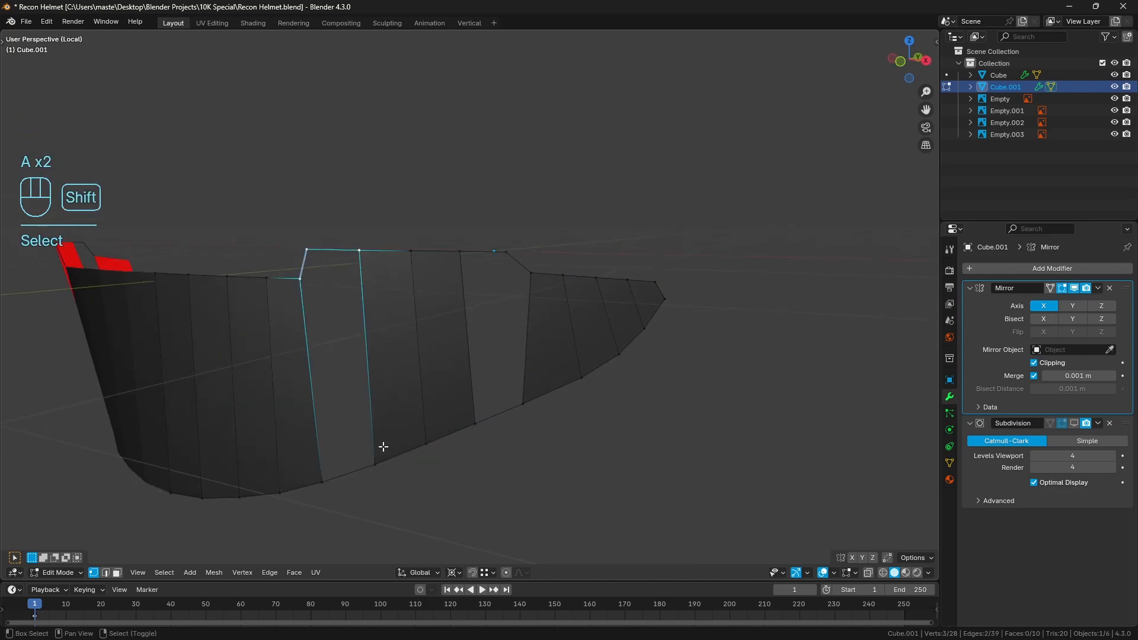
{"action": "right_click", "coordinate": [377, 463], "text": "shift"}
{"action": "right_click", "coordinate": [324, 481], "text": "shift"}
{"action": "key", "text": "f"}
Fill the remaining gap at the notch's outer side with one face reaching down to the lower rim
{"action": "right_click", "coordinate": [461, 253]}
{"action": "right_click", "coordinate": [540, 277], "text": "shift"}
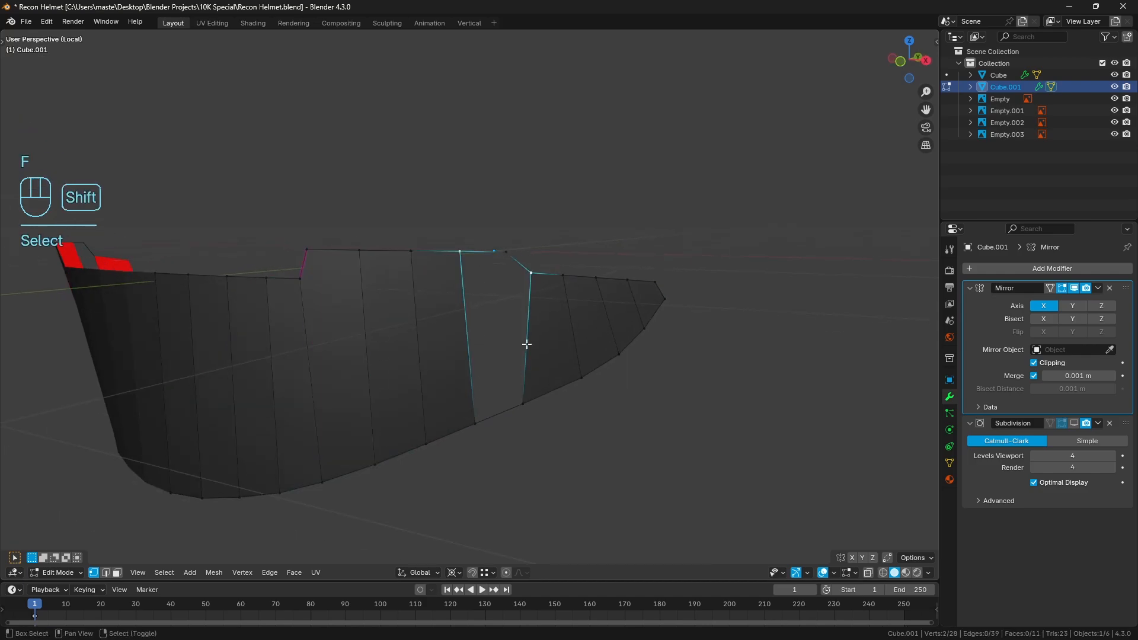
{"action": "right_click", "coordinate": [507, 253], "text": "shift"}
{"action": "right_click", "coordinate": [478, 438], "text": "shift"}
{"action": "right_click", "coordinate": [537, 406], "text": "shift"}
{"action": "key", "text": "f"}
Remove the edge crease from the whole visor mesh and deselect everything
{"action": "key", "text": "a"}
{"action": "key", "text": "a"}
{"action": "key", "text": "a"}
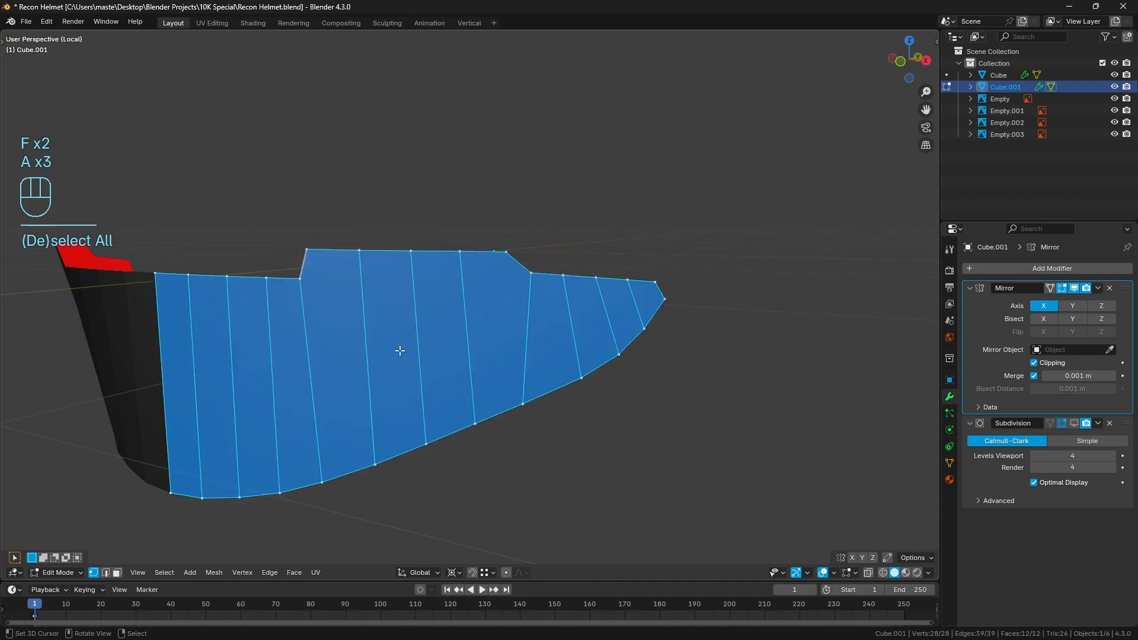
{"action": "key", "text": "shift+e"}
{"action": "left_click", "coordinate": [398, 350]}
{"action": "key", "text": "a"}
{"action": "key", "text": "a"}
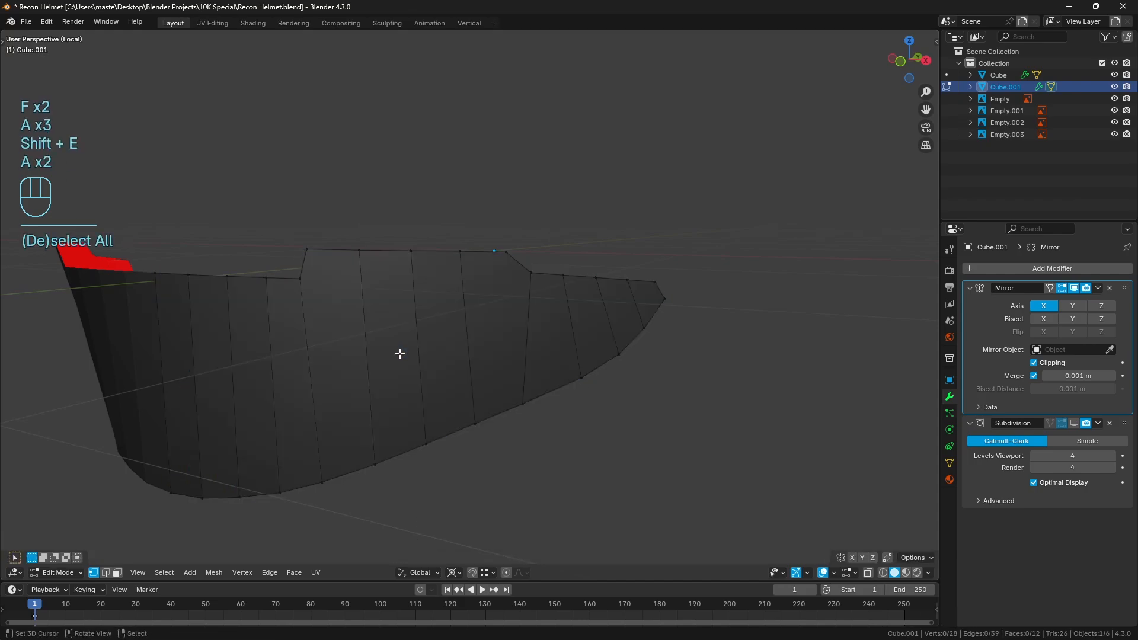
Return to Object Mode, shade the visor smooth, leave local view and clear the selection
{"action": "middle_click_drag", "start_coordinate": [399, 353], "coordinate": [584, 372]}
{"action": "key", "text": "Tab"}
{"action": "key", "text": "q"}
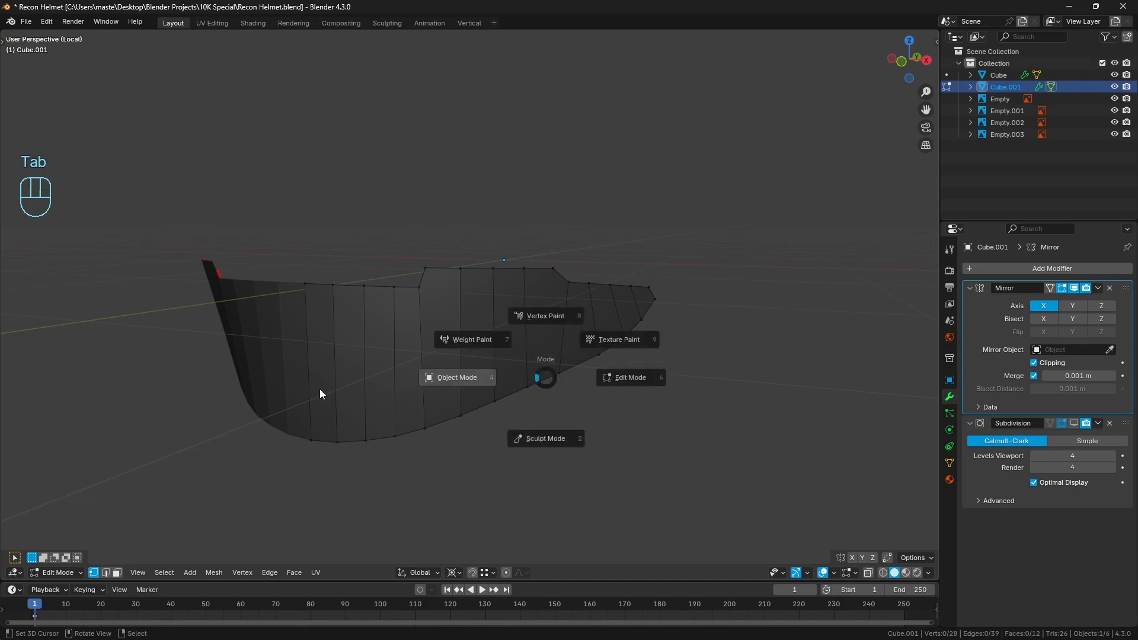
{"action": "left_click", "coordinate": [459, 375]}
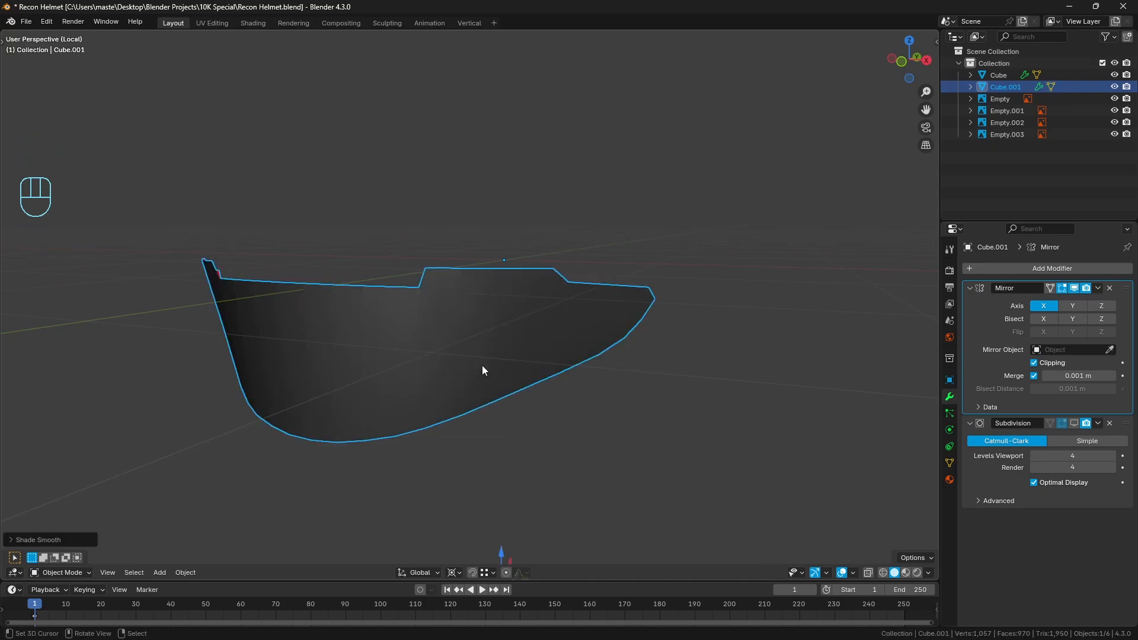
{"action": "key", "text": "KP_Divide"}
{"action": "key", "text": "a"}
{"action": "key", "text": "a"}
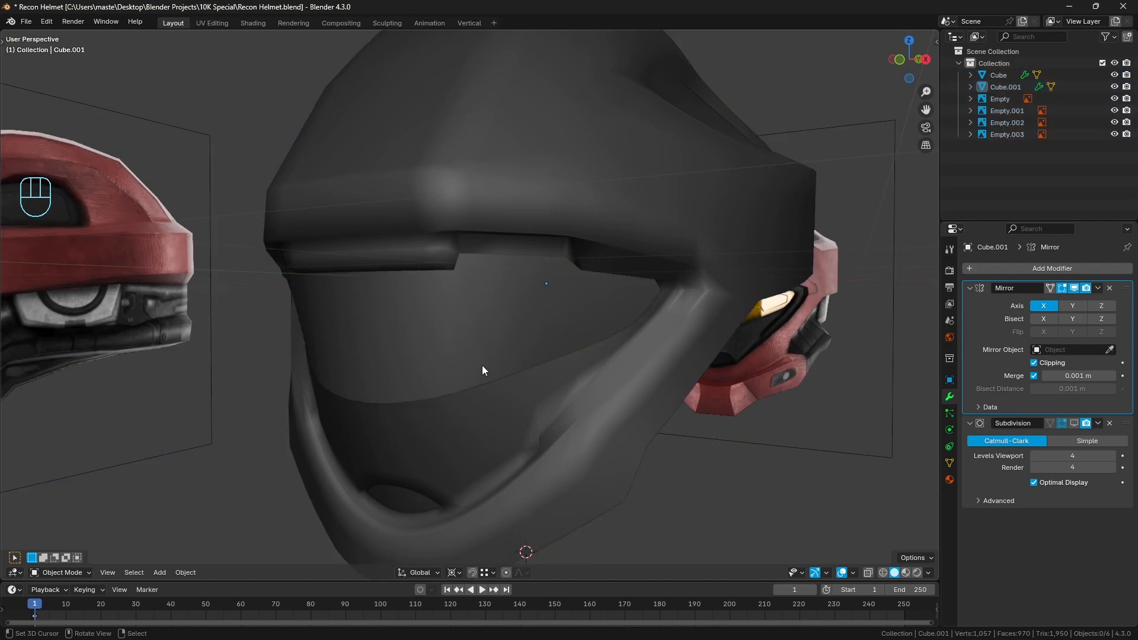
Open the visor mesh for editing and select the short edge at its outer tip from the front view
{"action": "key", "text": "KP_3"}
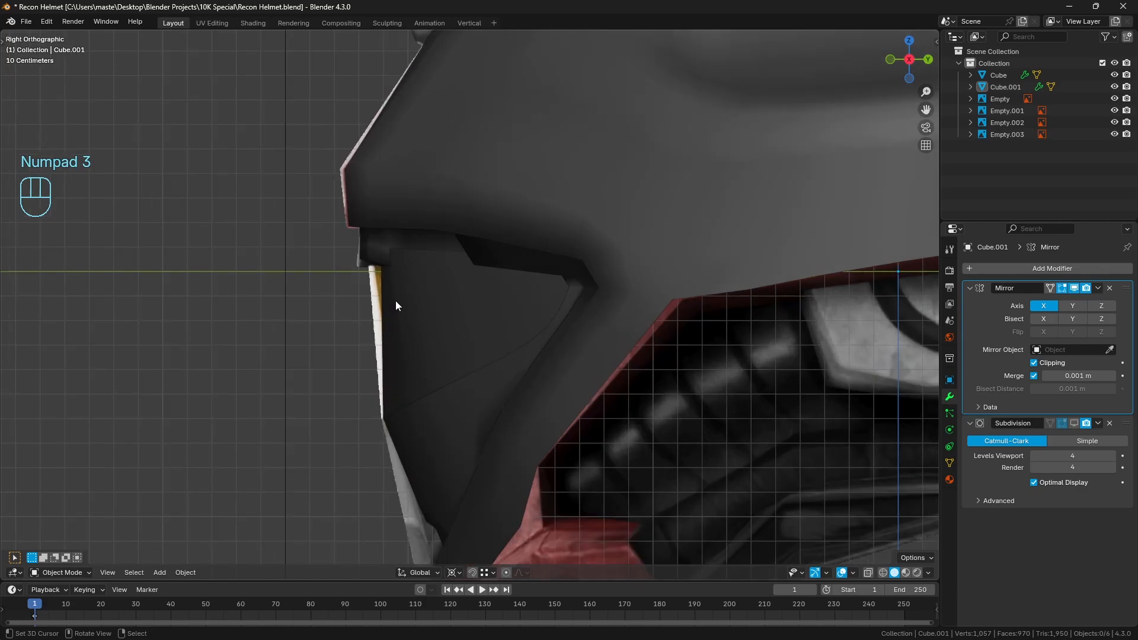
{"action": "left_click", "coordinate": [408, 347]}
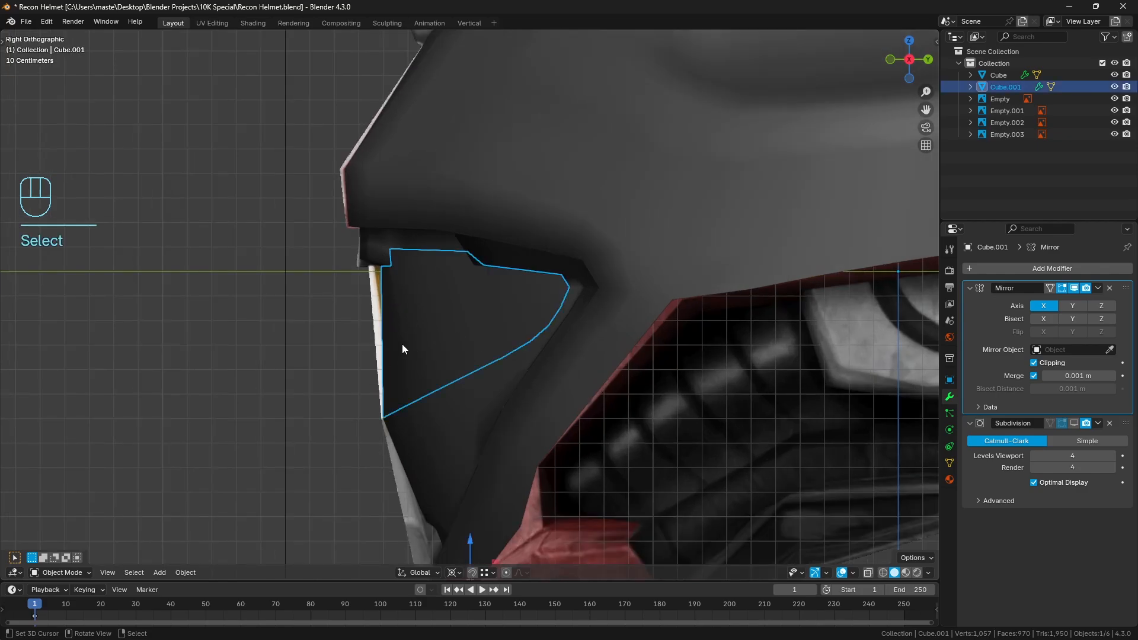
{"action": "key", "text": "KP_1"}
{"action": "key", "text": "z"}
{"action": "key", "text": "Tab"}
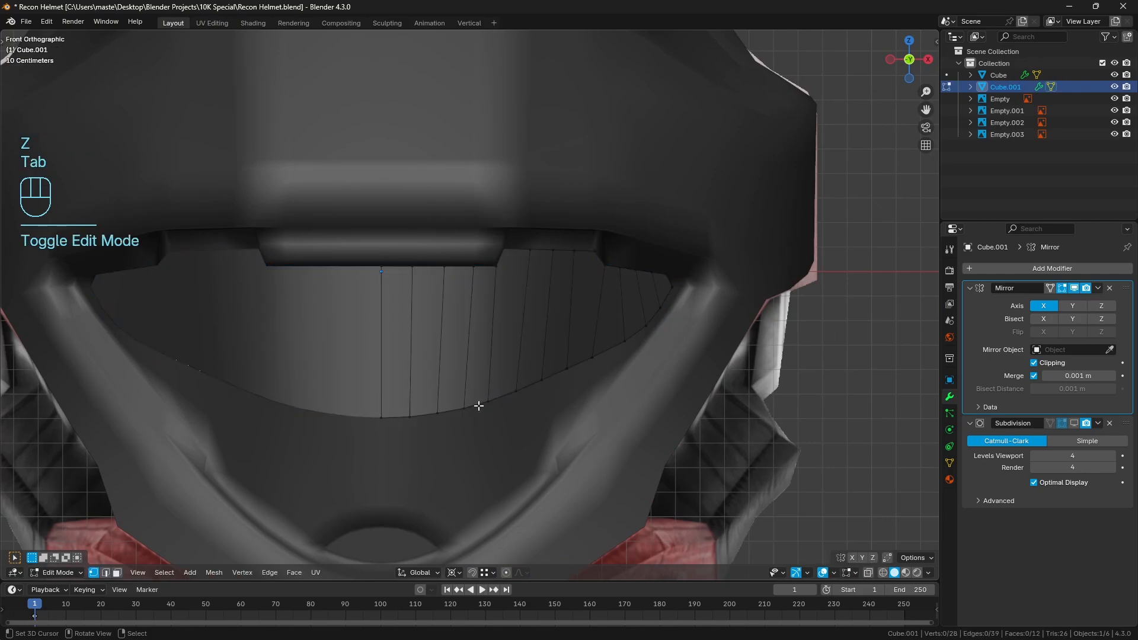
{"action": "key", "text": "2"}
{"action": "scroll", "coordinate": [676, 317], "scroll_direction": "up", "scroll_amount": 1}
{"action": "key", "text": "z"}
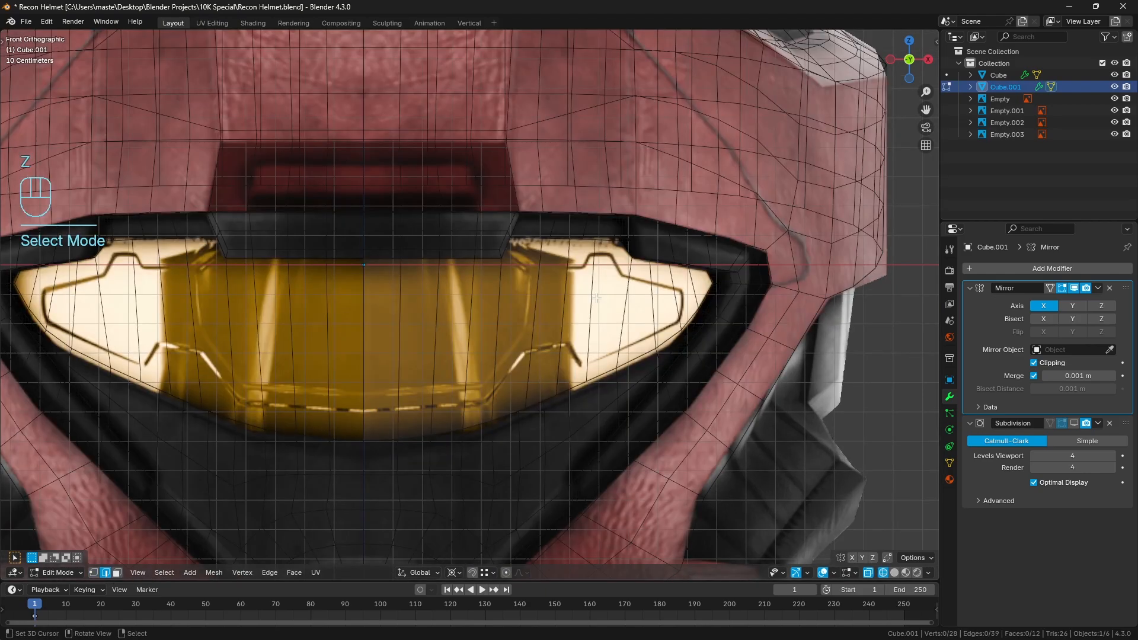
{"action": "left_click", "coordinate": [720, 290]}
Extrude the tip edge in place and, with the pivot at Bounding Box Center, move the copy along X onto the helmet's centre line
{"action": "key", "text": "z"}
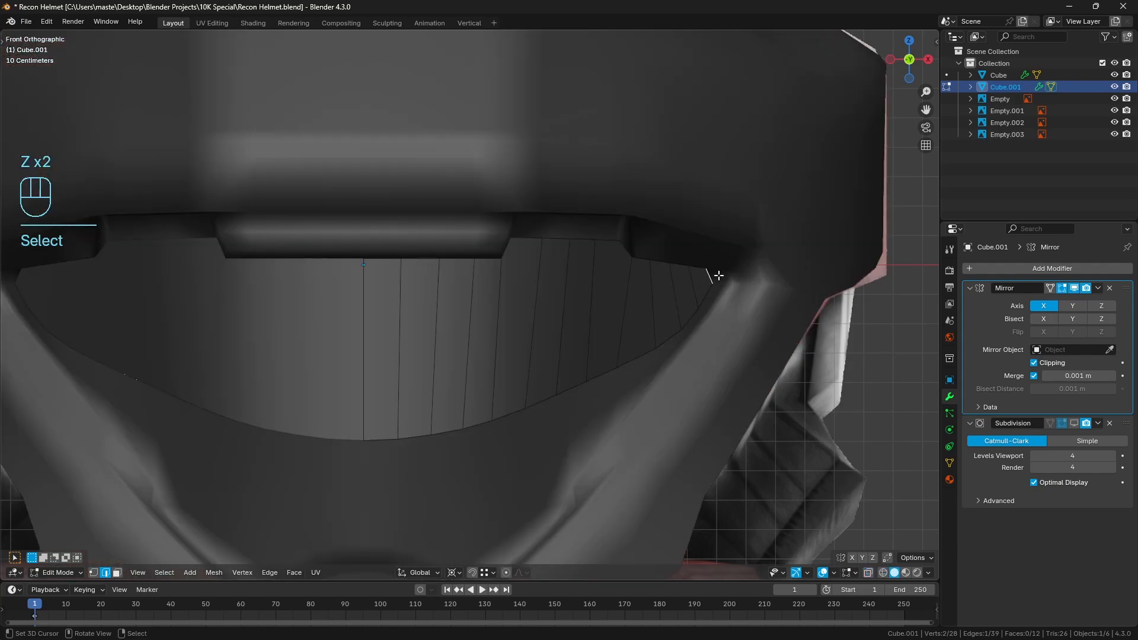
{"action": "key", "text": "z"}
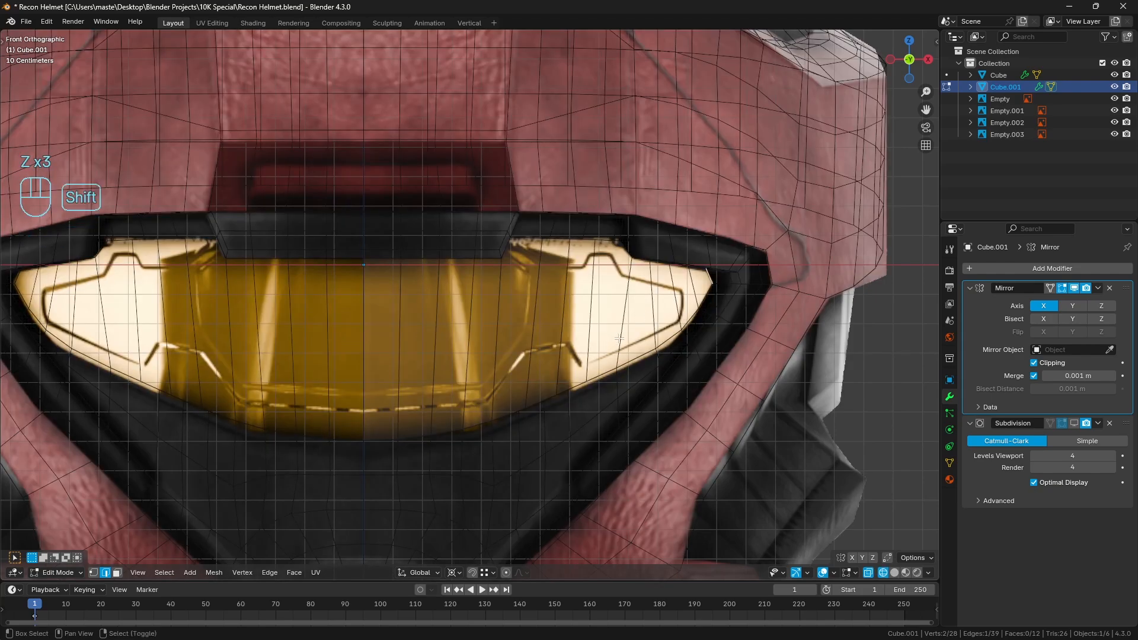
{"action": "middle_click_drag", "start_coordinate": [602, 368], "coordinate": [651, 321], "text": "shift"}
{"action": "key", "text": "e"}
{"action": "right_click", "coordinate": [673, 320]}
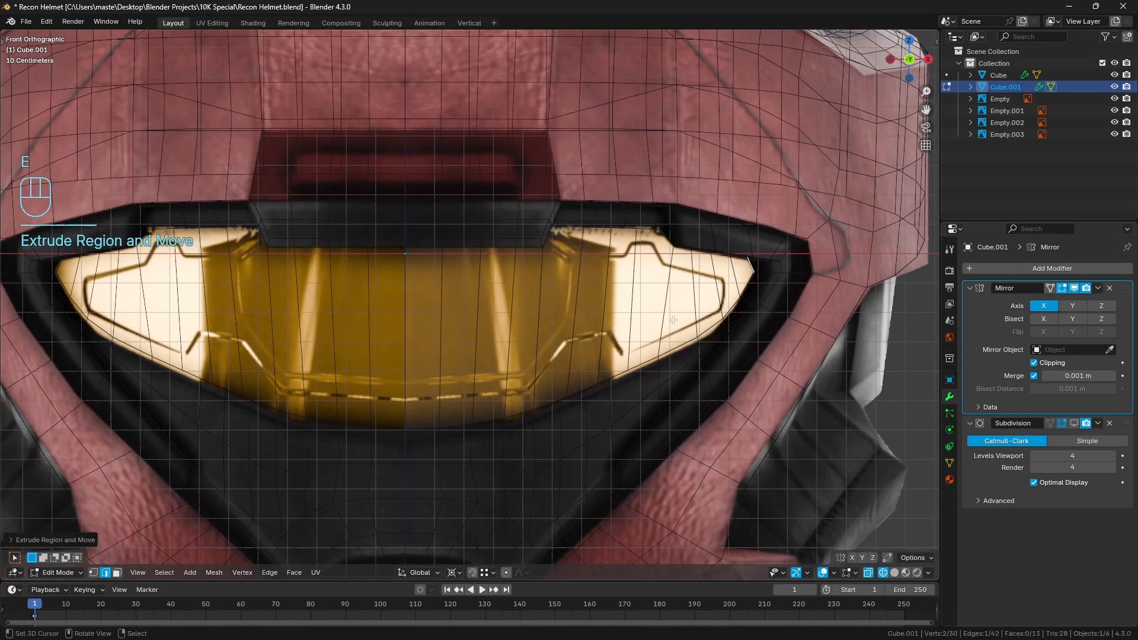
{"action": "left_click", "coordinate": [455, 572]}
{"action": "left_click", "coordinate": [489, 505]}
{"action": "left_click_drag", "start_coordinate": [808, 265], "coordinate": [406, 264]}
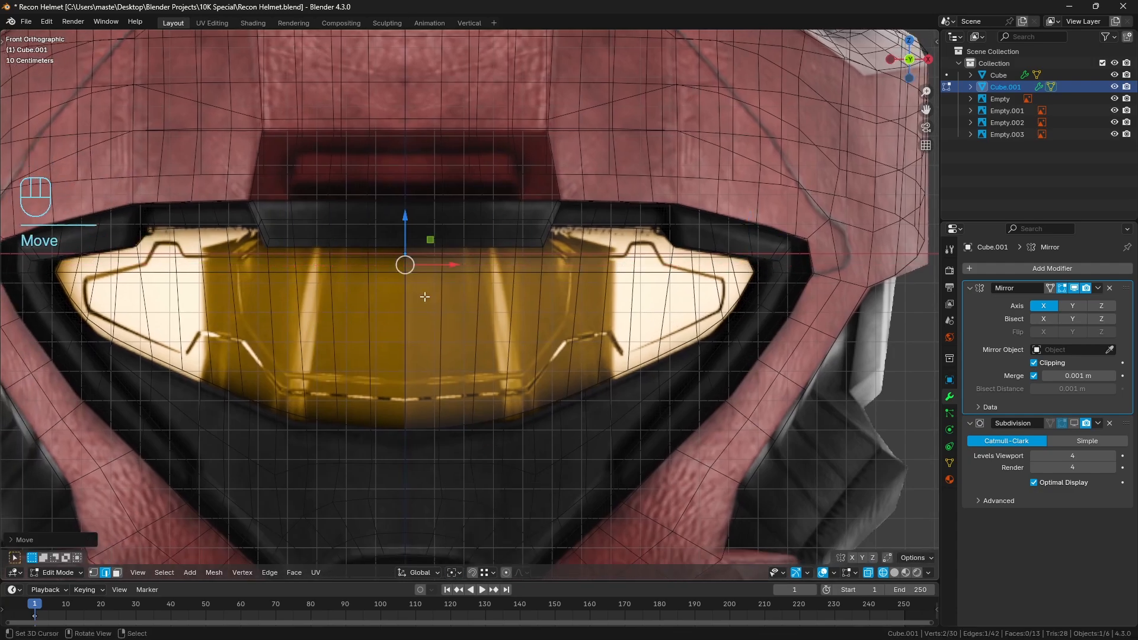
Snap the 3D cursor to the centred edge and delete that helper edge
{"action": "key", "text": "shift+s"}
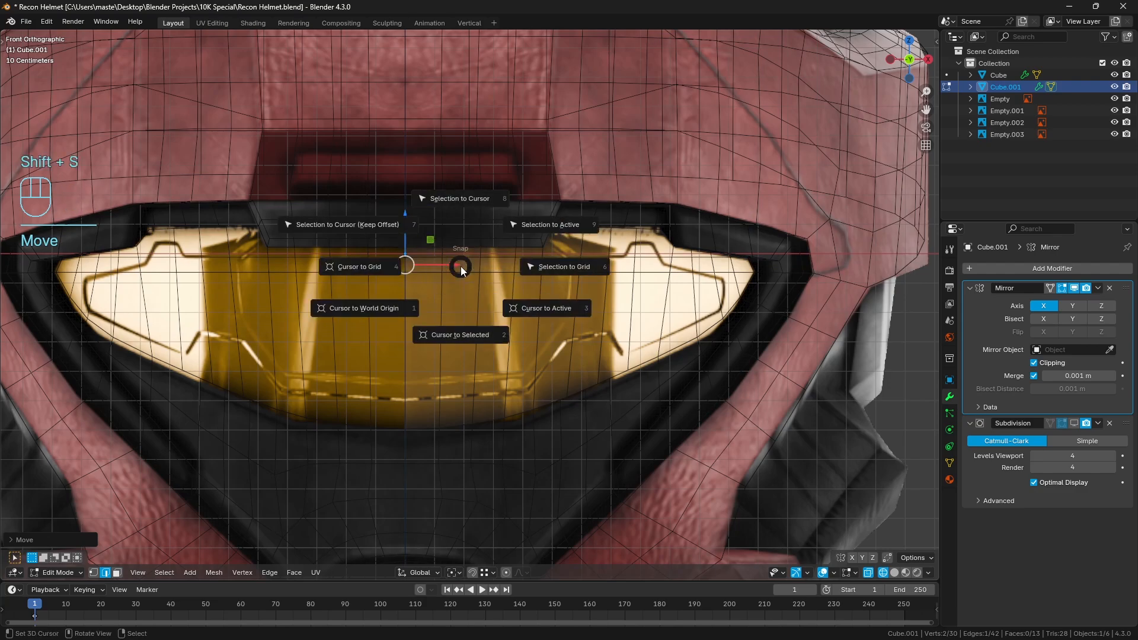
{"action": "left_click", "coordinate": [457, 327]}
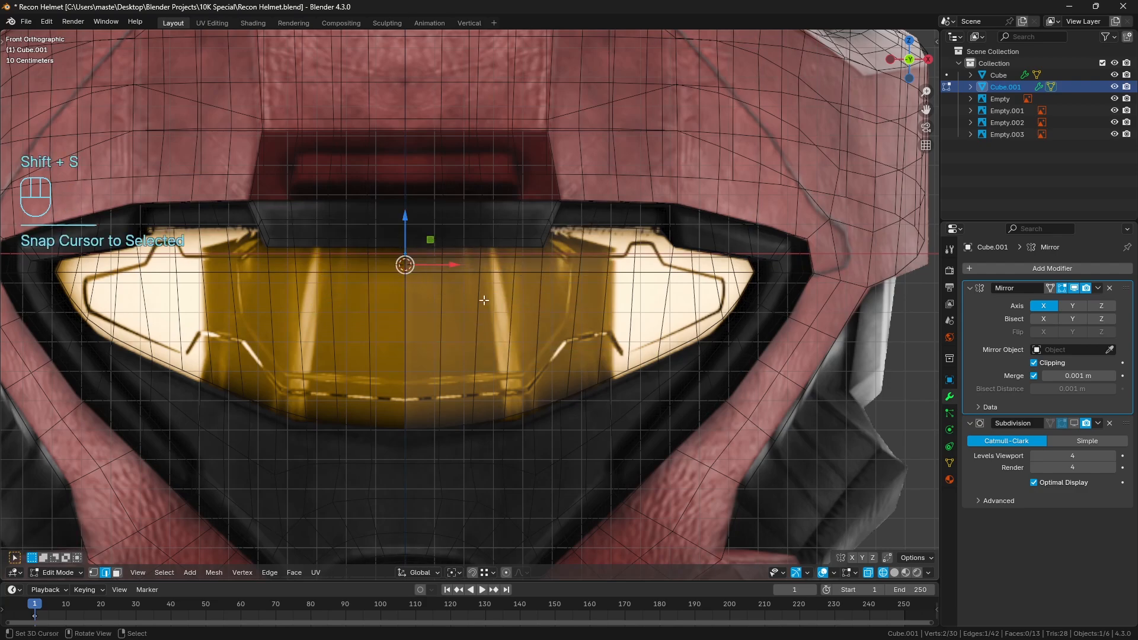
{"action": "key", "text": "x"}
{"action": "left_click", "coordinate": [524, 252]}
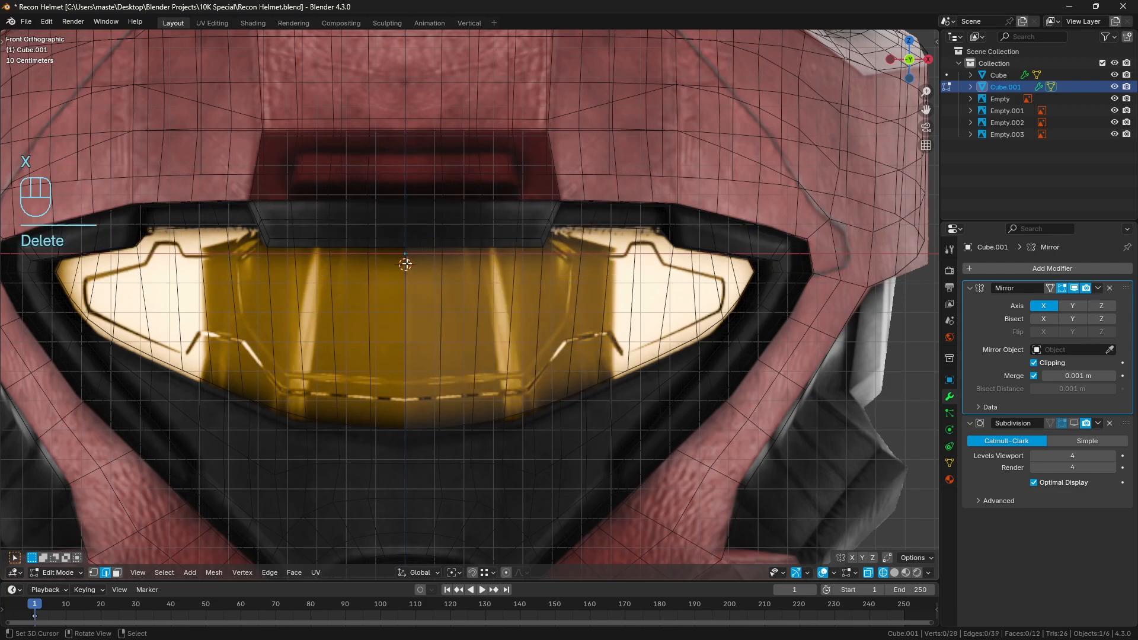
Select the whole visor mesh in vertex mode and set the transform pivot point to the 3D Cursor
{"action": "key", "text": "z"}
{"action": "mouse_move", "coordinate": [498, 278]}
{"action": "middle_mouse_down"}
{"action": "mouse_move", "coordinate": [452, 307]}
{"action": "mouse_move", "coordinate": [513, 269]}
{"action": "middle_mouse_up"}
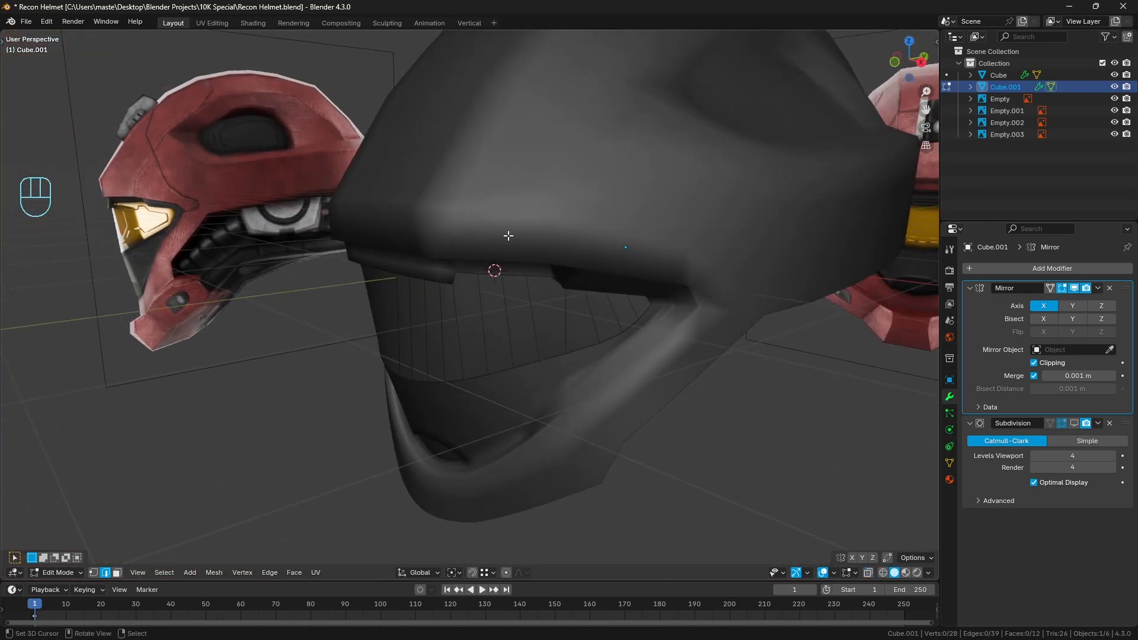
{"action": "left_click", "coordinate": [94, 573]}
{"action": "scroll", "coordinate": [521, 380], "scroll_direction": "up", "scroll_amount": 3}
{"action": "mouse_move", "coordinate": [592, 350]}
{"action": "middle_mouse_down"}
{"action": "mouse_move", "coordinate": [572, 348]}
{"action": "mouse_move", "coordinate": [571, 365]}
{"action": "mouse_move", "coordinate": [602, 356]}
{"action": "middle_mouse_up"}
{"action": "key", "text": "a"}
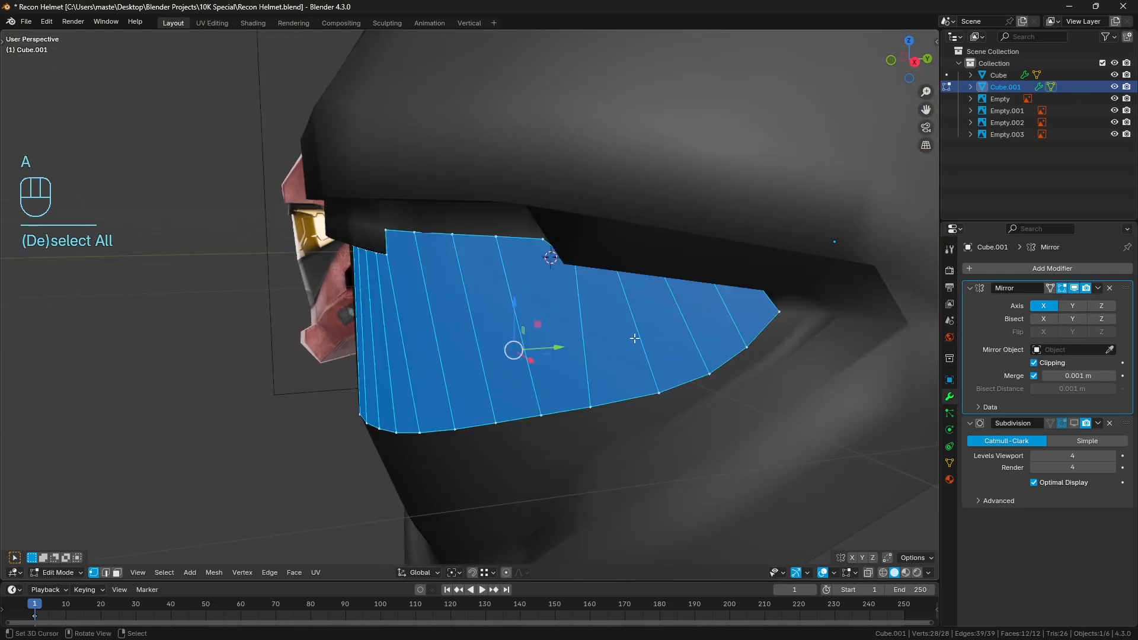
{"action": "left_click", "coordinate": [453, 573]}
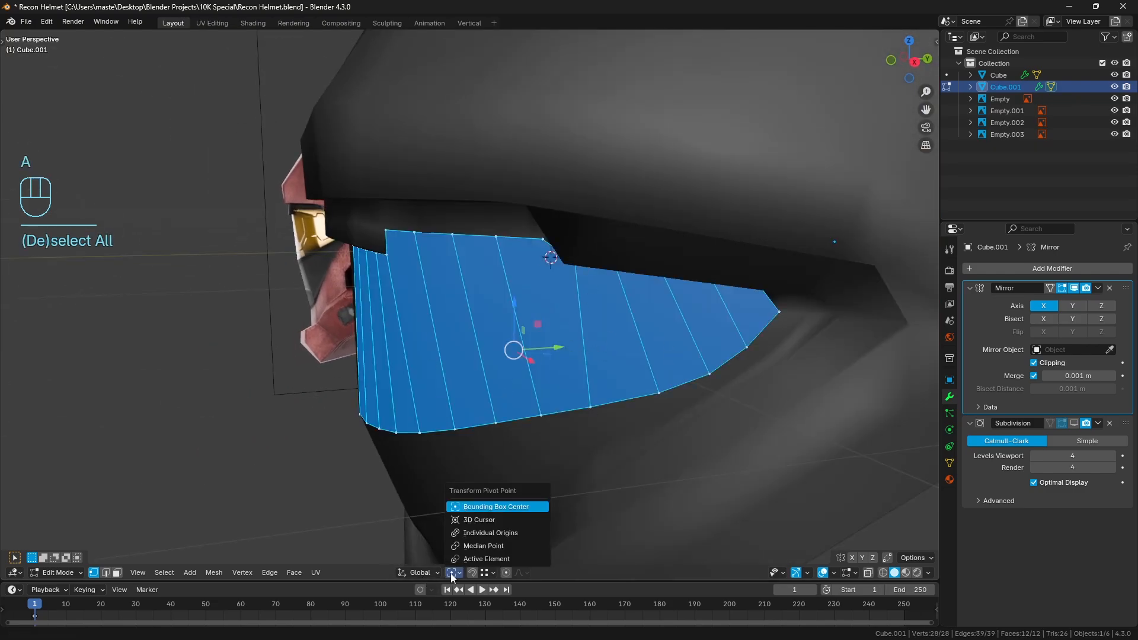
{"action": "left_click", "coordinate": [477, 519]}
{"action": "middle_click_drag", "start_coordinate": [472, 521], "coordinate": [722, 464]}
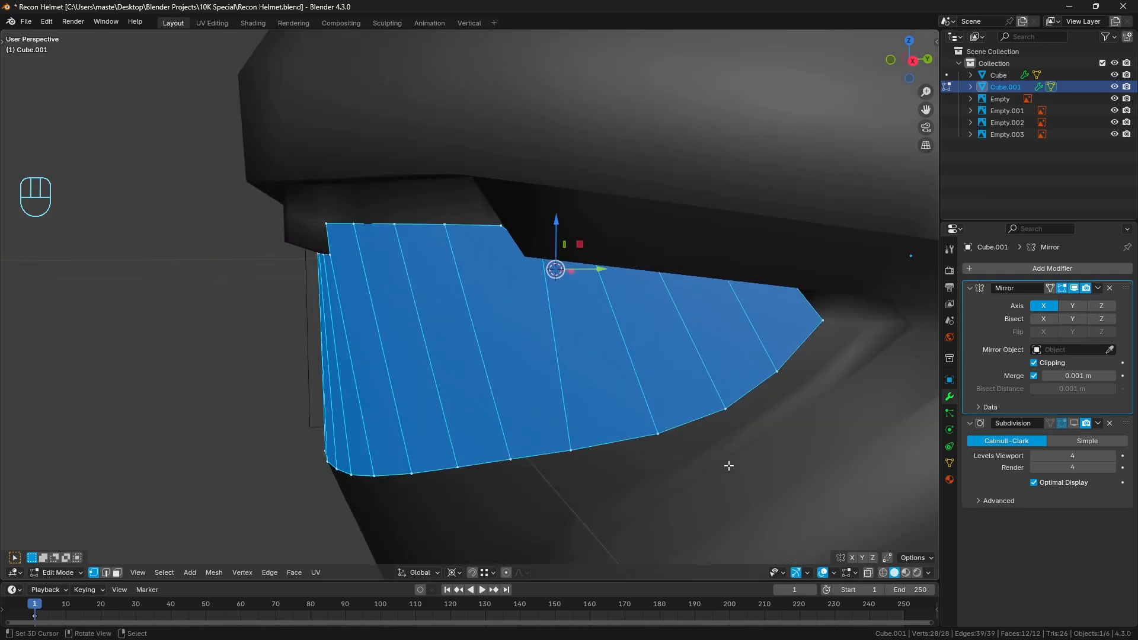
{"action": "key", "text": "s"}
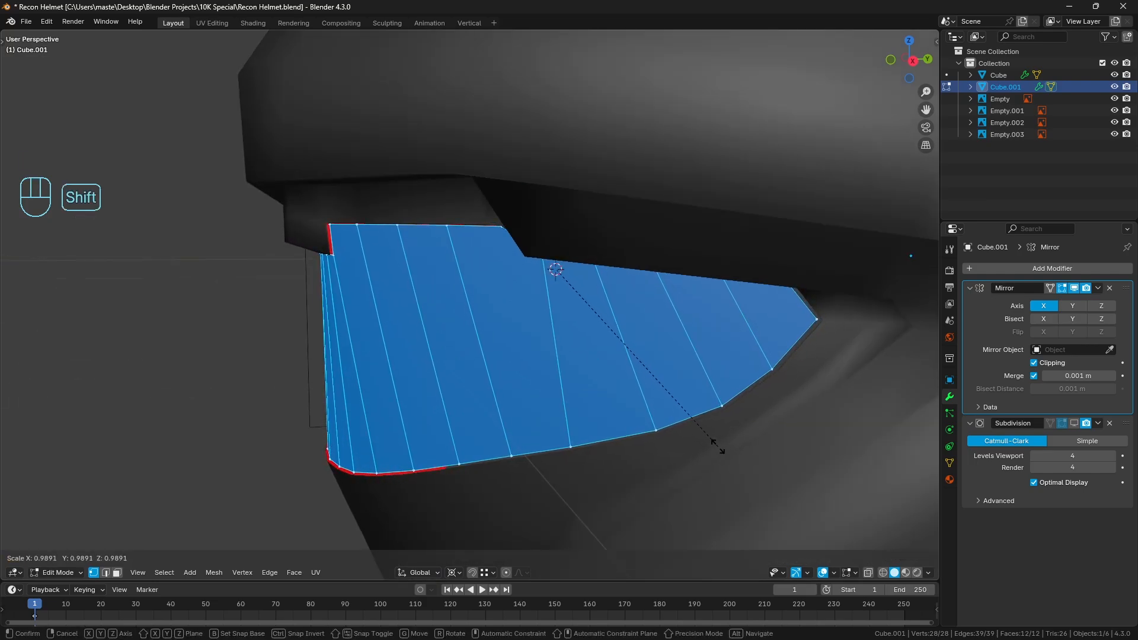
{"action": "left_click", "coordinate": [718, 445]}
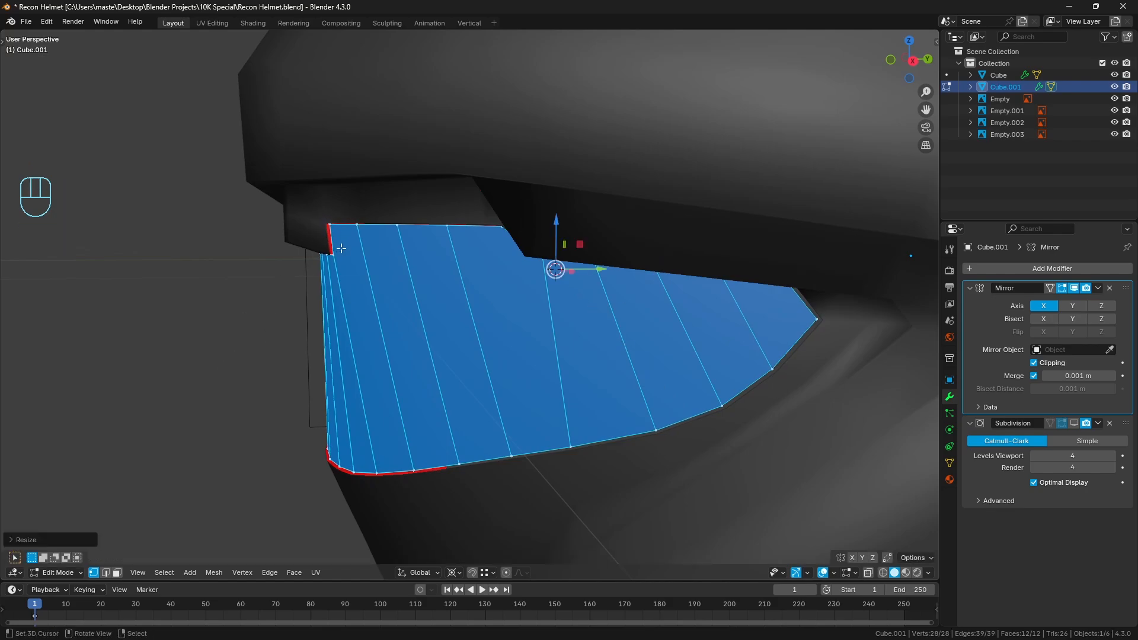
{"action": "key", "text": "ctrl+z"}
Scale the whole visor mesh to about 0.986 around the 3D cursor
{"action": "key", "text": "s"}
{"action": "key", "text": "shift"}
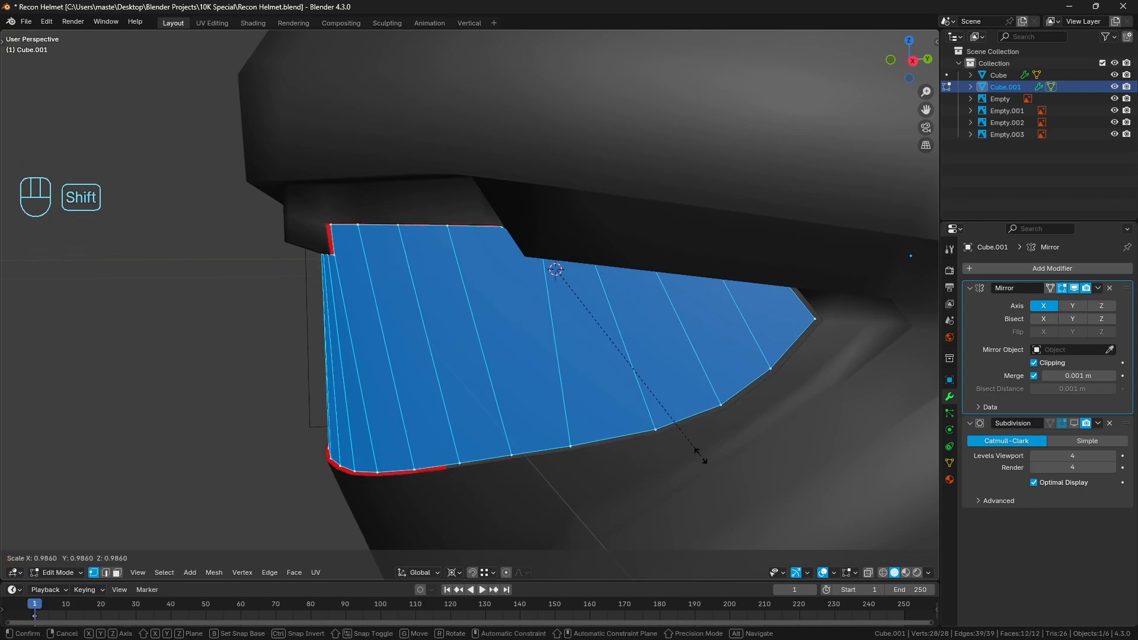
{"action": "left_click", "coordinate": [701, 456]}
Select the visor's lower-rim vertices from the outer tip to the front and scale them to about 0.97 around the 3D cursor
{"action": "mouse_move", "coordinate": [619, 417]}
{"action": "middle_mouse_down"}
{"action": "mouse_move", "coordinate": [597, 394]}
{"action": "mouse_move", "coordinate": [620, 397]}
{"action": "middle_mouse_up"}
{"action": "right_click", "coordinate": [779, 281]}
{"action": "middle_click_drag", "start_coordinate": [704, 339], "coordinate": [520, 412]}
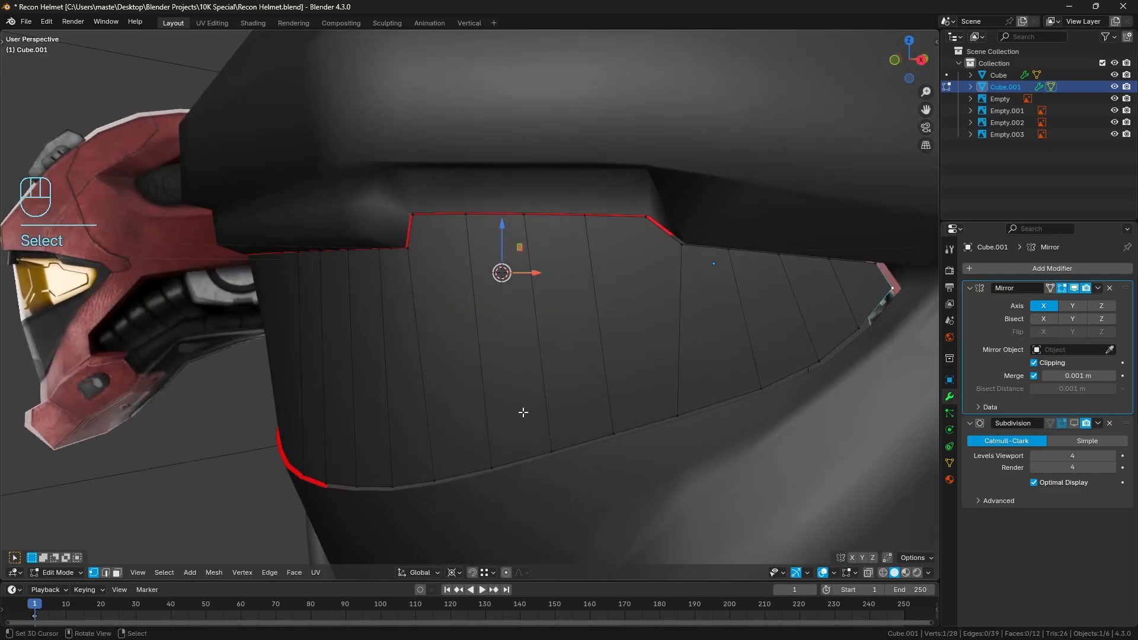
{"action": "left_click", "coordinate": [307, 475], "text": "ctrl"}
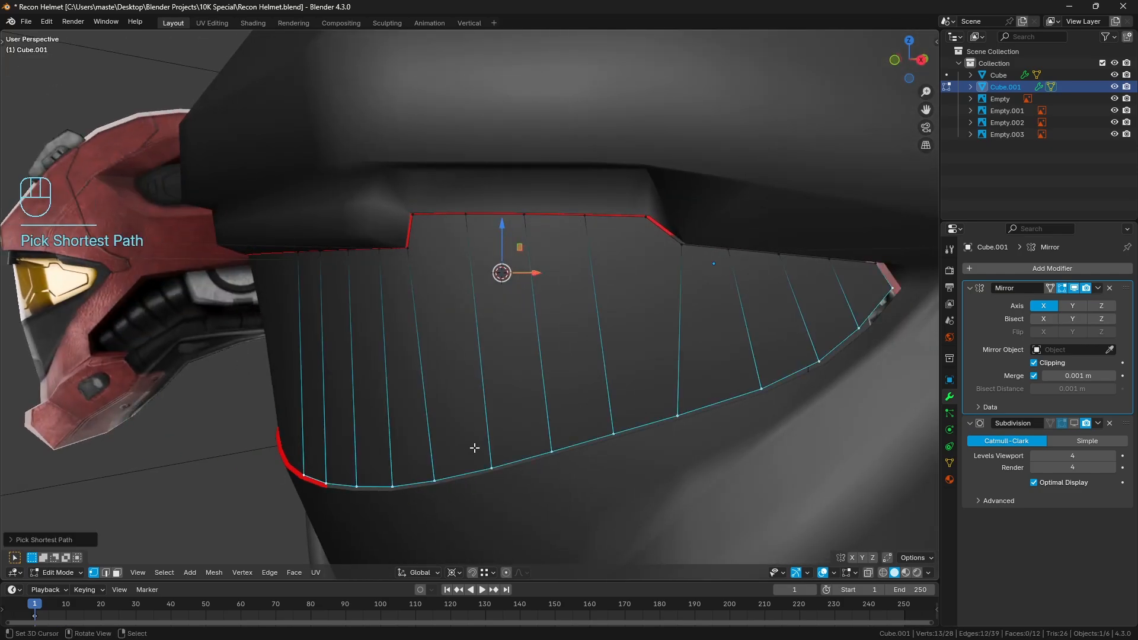
{"action": "key", "text": "KP_3"}
{"action": "middle_click_drag", "start_coordinate": [480, 437], "coordinate": [730, 491], "text": "shift"}
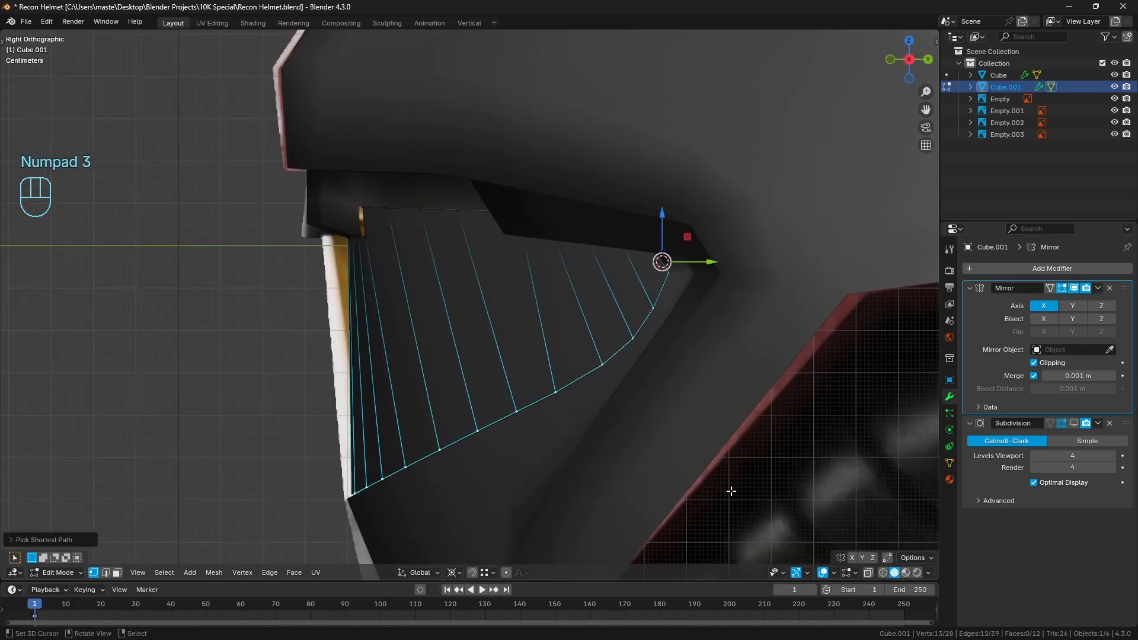
{"action": "key", "text": "s"}
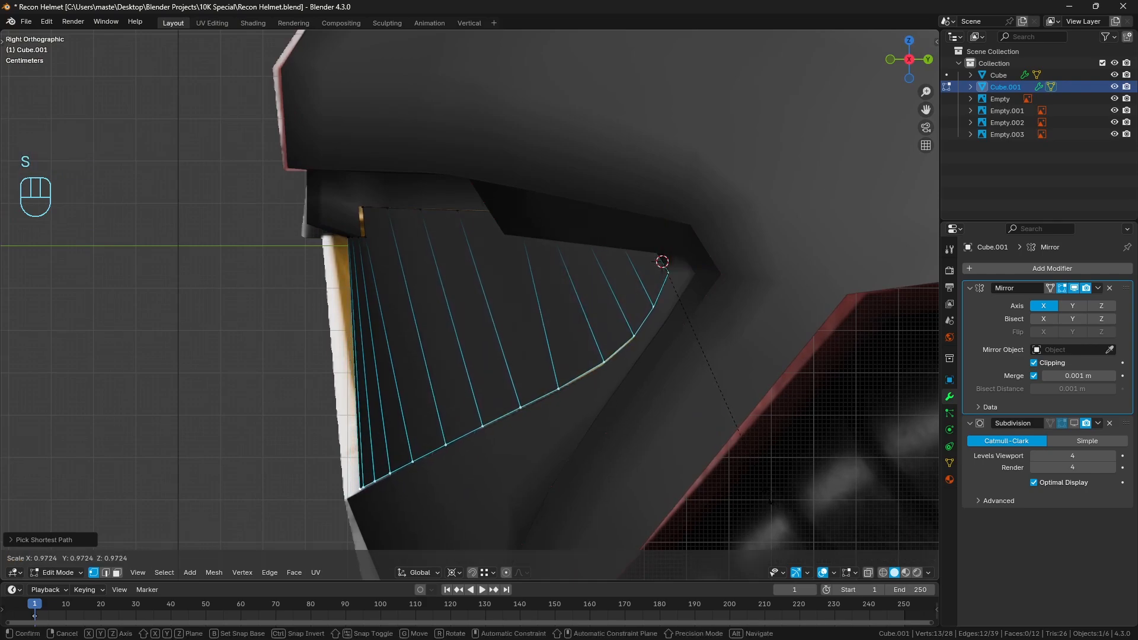
{"action": "left_click", "coordinate": [767, 495]}
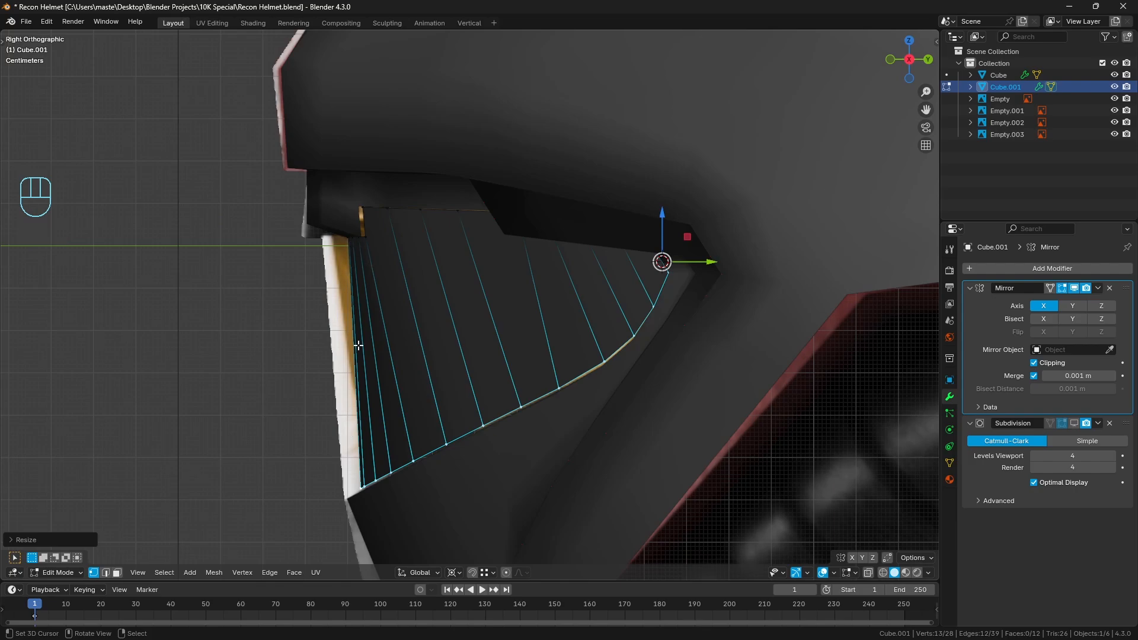
Clear the selection, return to Object Mode and examine how the visor fits inside the helmet opening
{"action": "middle_click_drag", "start_coordinate": [345, 337], "coordinate": [403, 376]}
{"action": "key", "text": "a"}
{"action": "key", "text": "a"}
{"action": "key", "text": "Tab"}
{"action": "key", "text": "a"}
{"action": "key", "text": "a"}
{"action": "scroll", "coordinate": [404, 375], "scroll_direction": "up", "scroll_amount": 2}
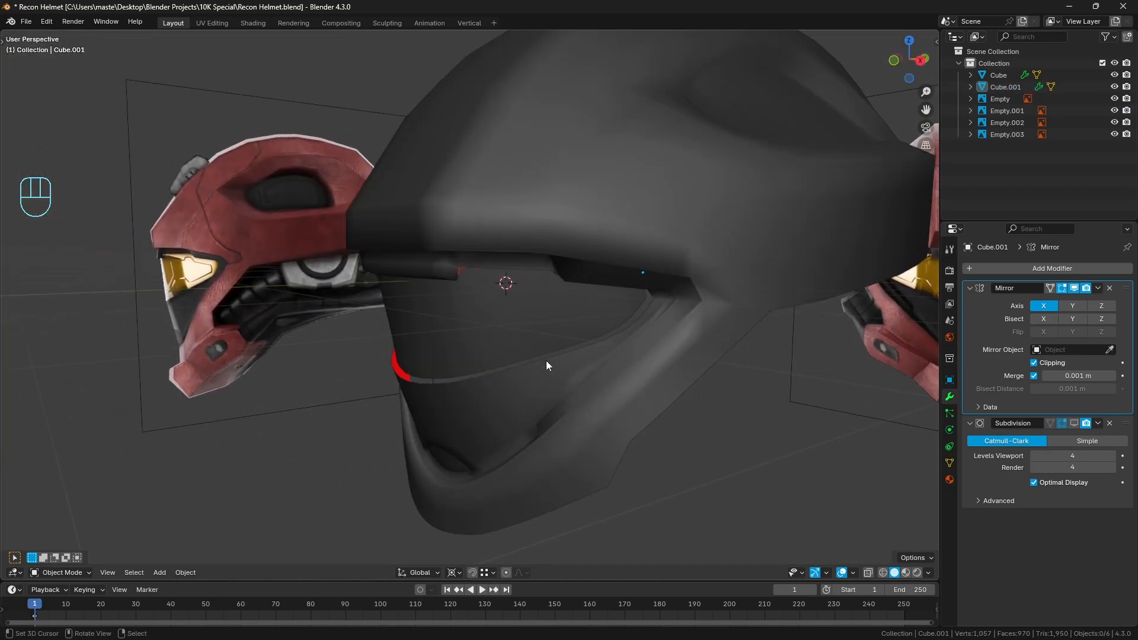
{"action": "middle_click_drag", "start_coordinate": [545, 360], "coordinate": [601, 367]}
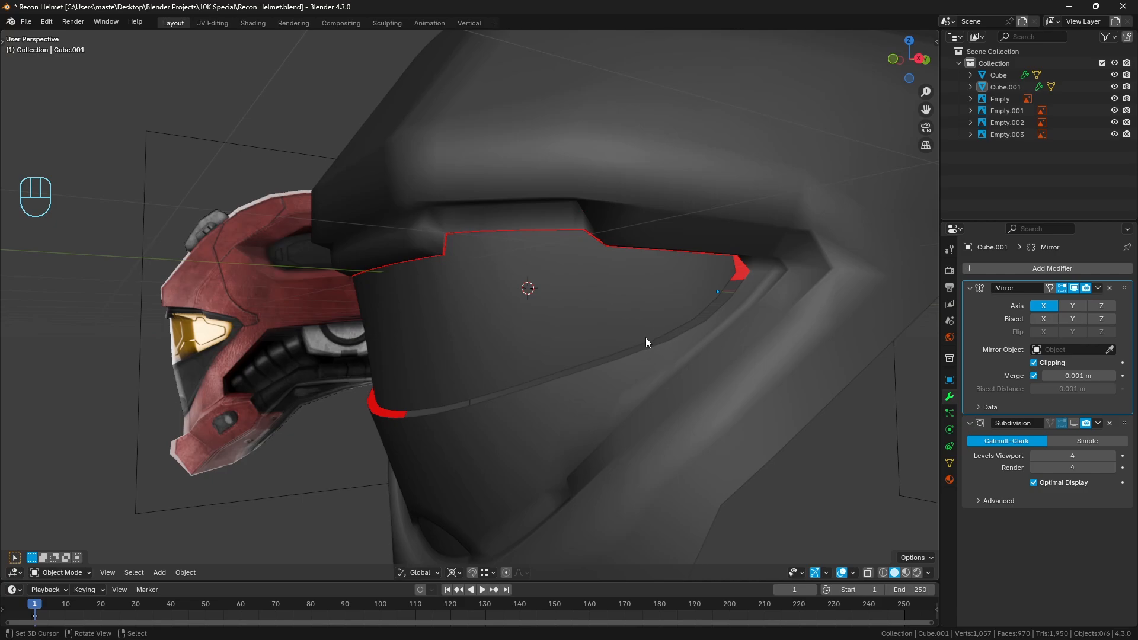
Open the helmet mesh for editing and select the edge loop around the visor opening from the front view
{"action": "left_click", "coordinate": [462, 231]}
{"action": "key", "text": "KP_1"}
{"action": "key", "text": "Tab"}
{"action": "scroll", "coordinate": [666, 304], "scroll_direction": "up", "scroll_amount": 3}
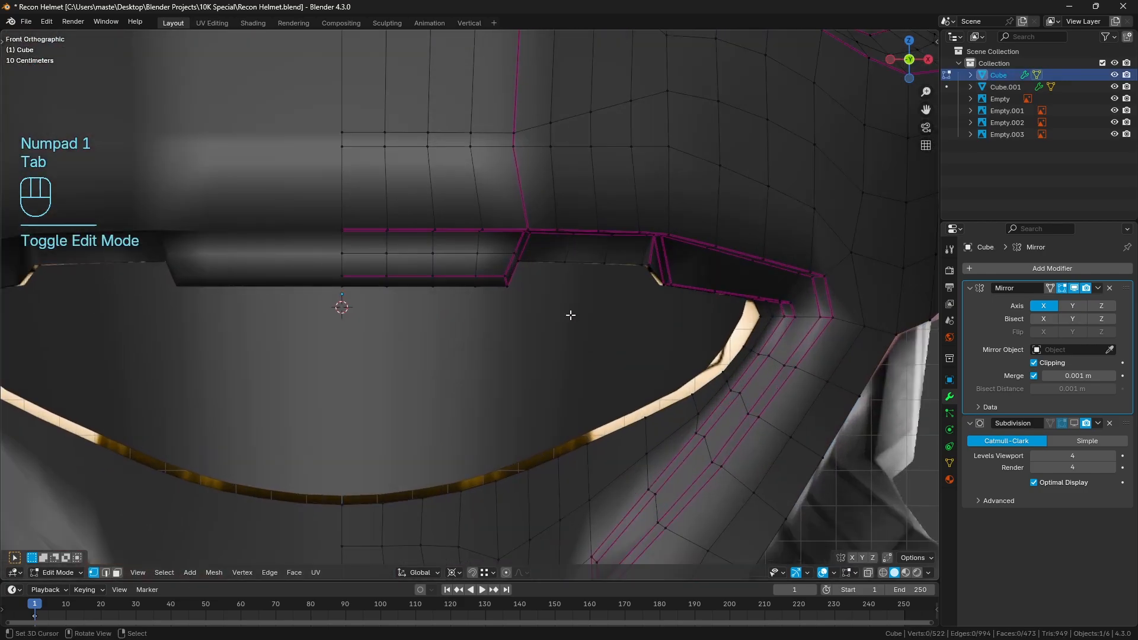
{"action": "left_click", "coordinate": [564, 263], "text": "alt"}
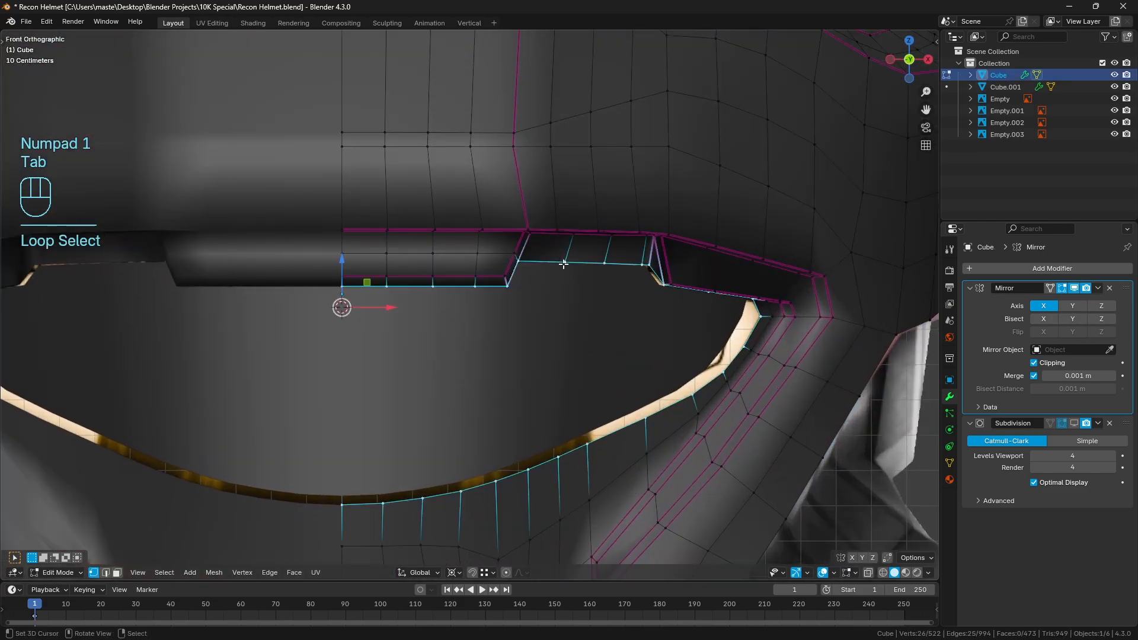
Extrude the visor opening's edge loop in place and shrink the new rim inward by about 0.05 m along its normals
{"action": "key", "text": "e"}
{"action": "right_click", "coordinate": [614, 313]}
{"action": "middle_click_drag", "start_coordinate": [739, 381], "coordinate": [710, 339]}
{"action": "key", "text": "alt+s"}
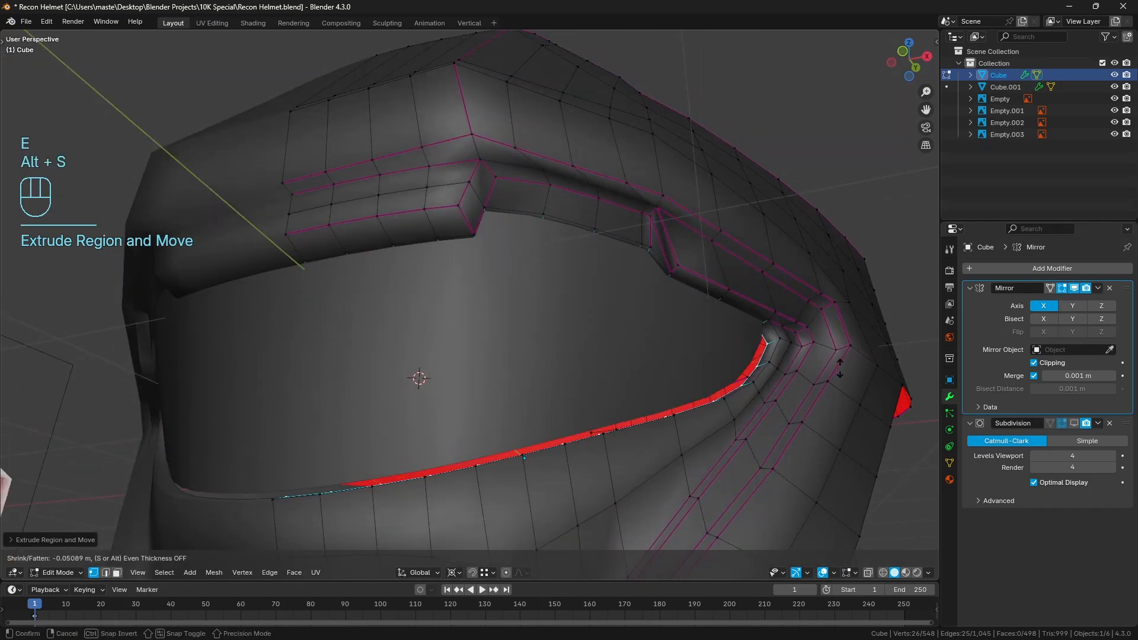
{"action": "left_click", "coordinate": [840, 370]}
Select the extruded rim's upper vertices from the outer corner to the front centre and set the pivot point to Bounding Box Center
{"action": "key", "text": "KP_3"}
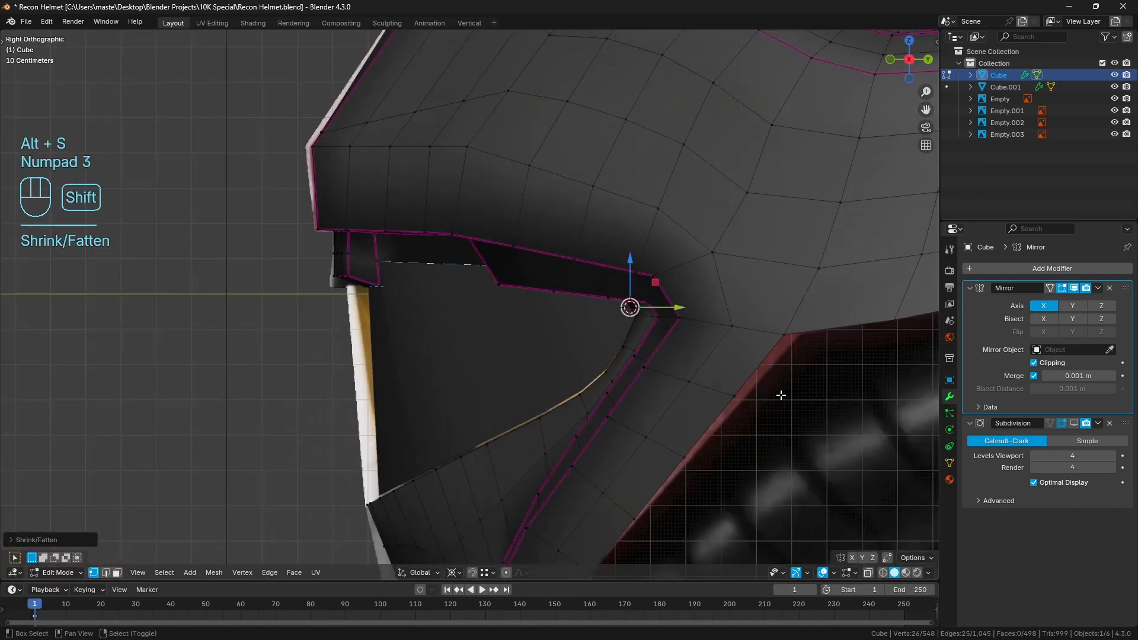
{"action": "key", "text": "z"}
{"action": "left_click", "coordinate": [699, 410]}
{"action": "middle_click_drag", "start_coordinate": [722, 409], "coordinate": [753, 431]}
{"action": "key", "text": "z"}
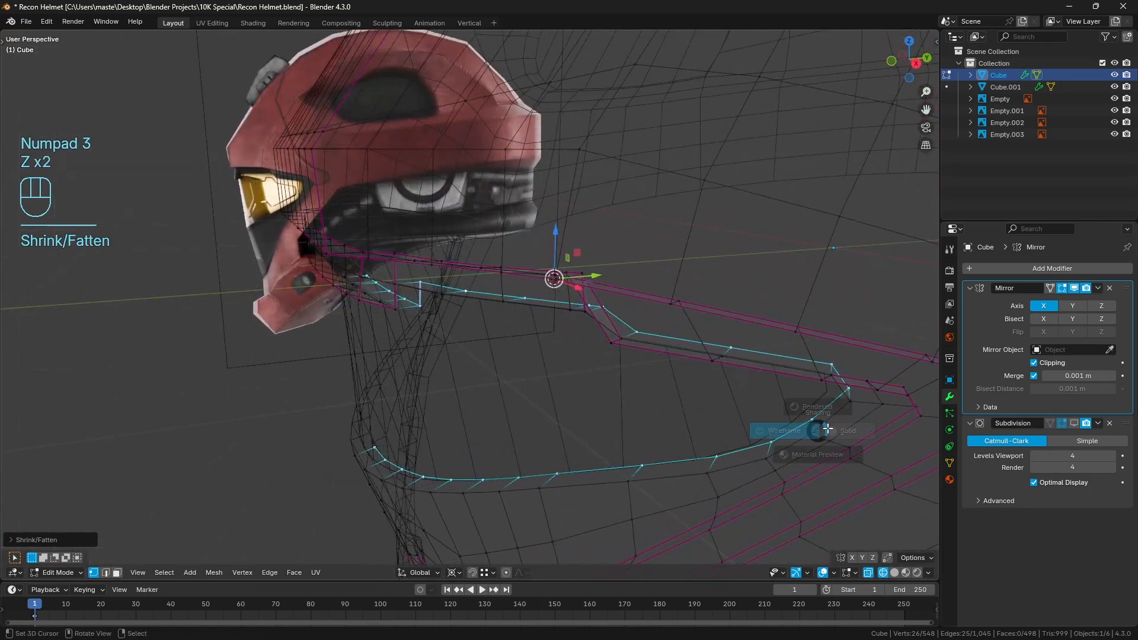
{"action": "left_click", "coordinate": [851, 431]}
{"action": "mouse_move", "coordinate": [851, 428]}
{"action": "middle_mouse_down"}
{"action": "mouse_move", "coordinate": [770, 413]}
{"action": "mouse_move", "coordinate": [716, 383]}
{"action": "mouse_move", "coordinate": [717, 419]}
{"action": "mouse_move", "coordinate": [661, 441]}
{"action": "middle_mouse_up"}
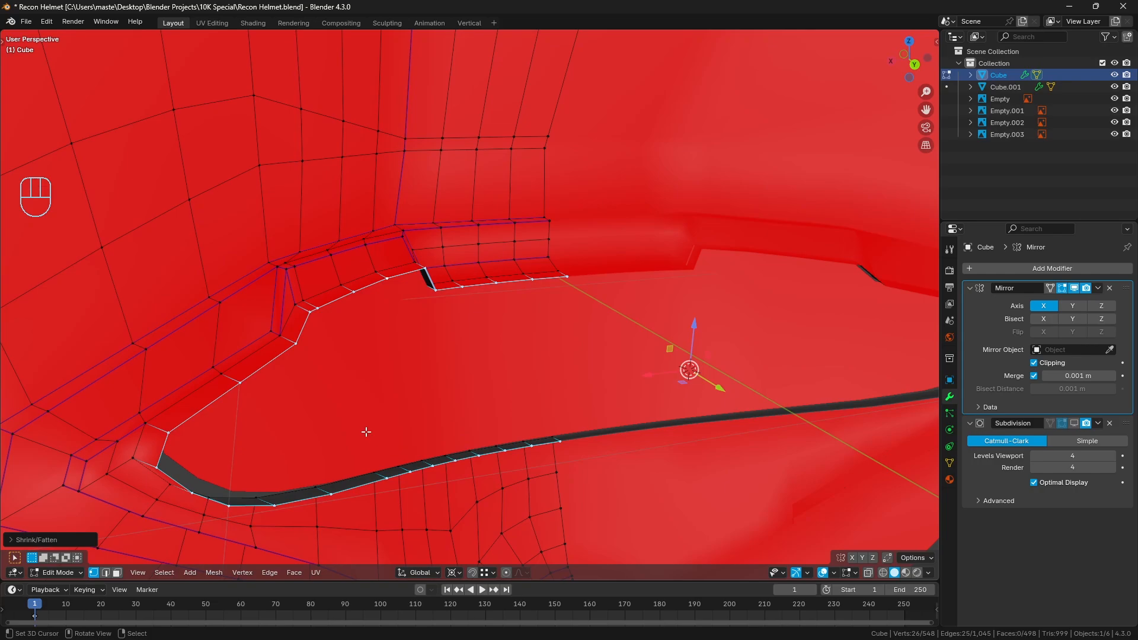
{"action": "left_click", "coordinate": [171, 435]}
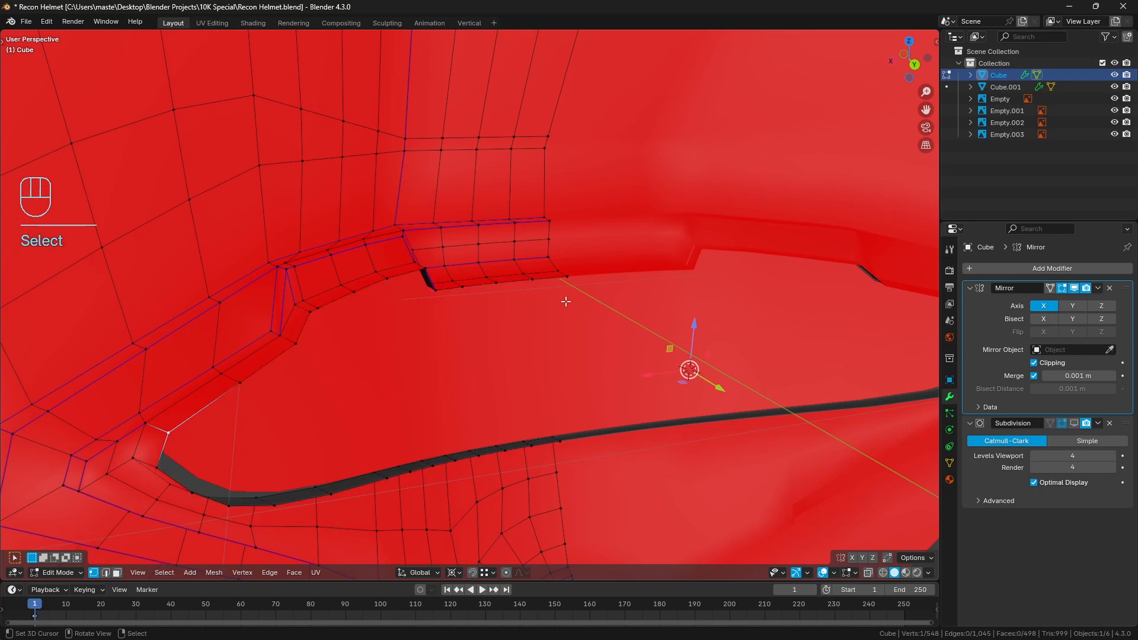
{"action": "left_click", "coordinate": [452, 573]}
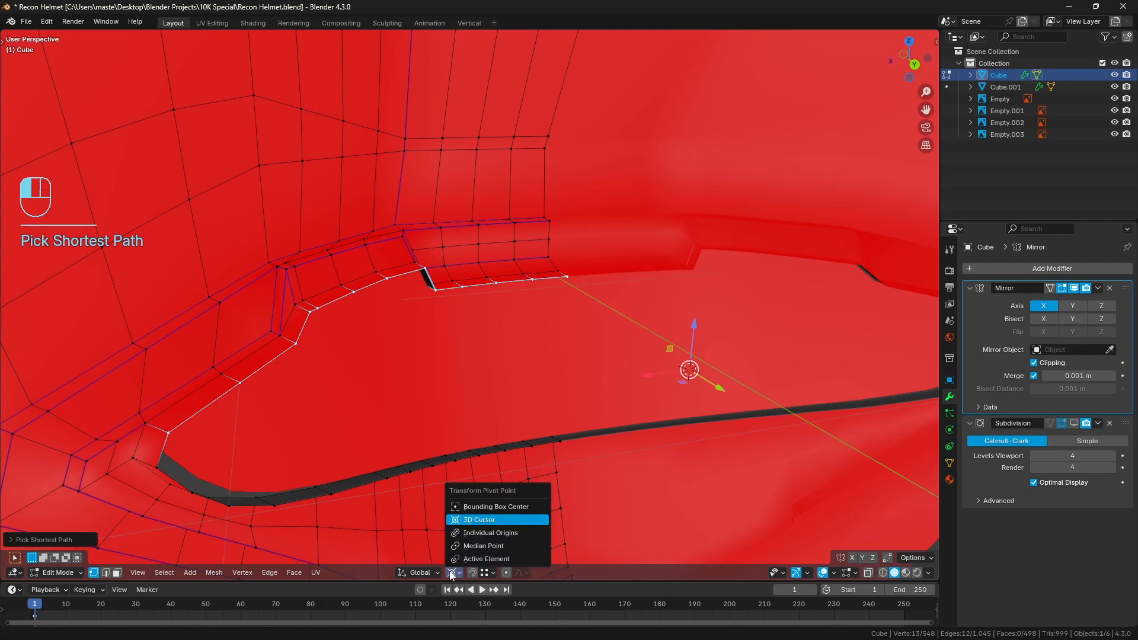
{"action": "left_click", "coordinate": [498, 506]}
Try to edge-slide the selected upper rim by about 0.63 back toward the opening's edge, and undo the slide
{"action": "middle_click_drag", "start_coordinate": [485, 384], "coordinate": [627, 340]}
{"action": "scroll", "coordinate": [627, 340], "scroll_direction": "up", "scroll_amount": 4}
{"action": "scroll", "coordinate": [626, 337], "scroll_direction": "up", "scroll_amount": 2}
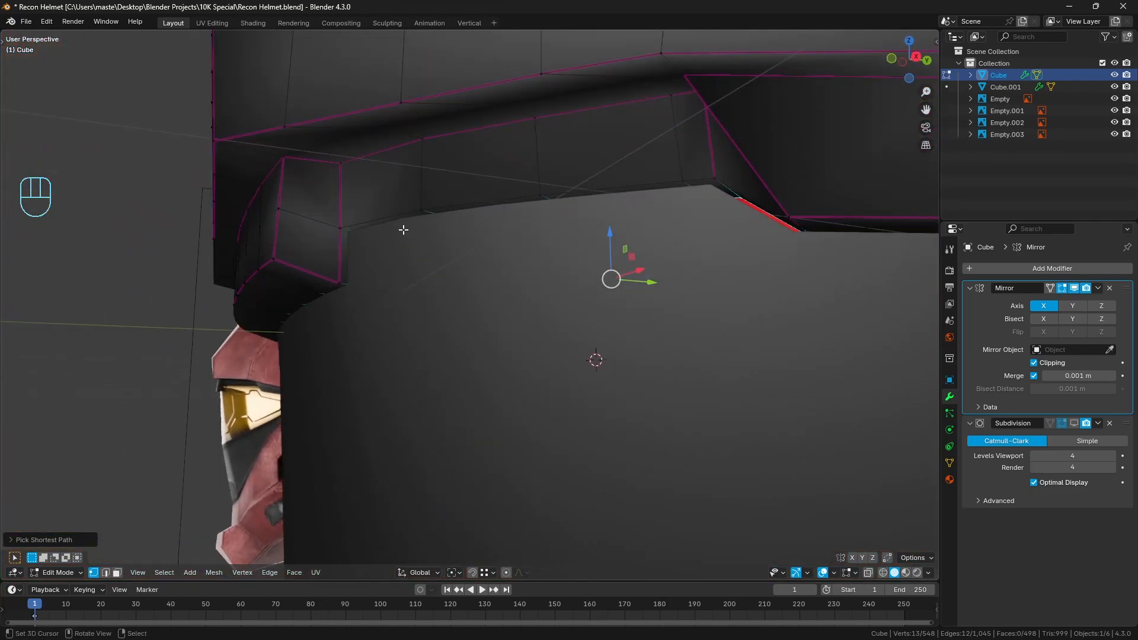
{"action": "mouse_move", "coordinate": [403, 230]}
{"action": "middle_mouse_down"}
{"action": "mouse_move", "coordinate": [391, 213]}
{"action": "mouse_move", "coordinate": [367, 276]}
{"action": "middle_mouse_up"}
{"action": "key", "text": "z"}
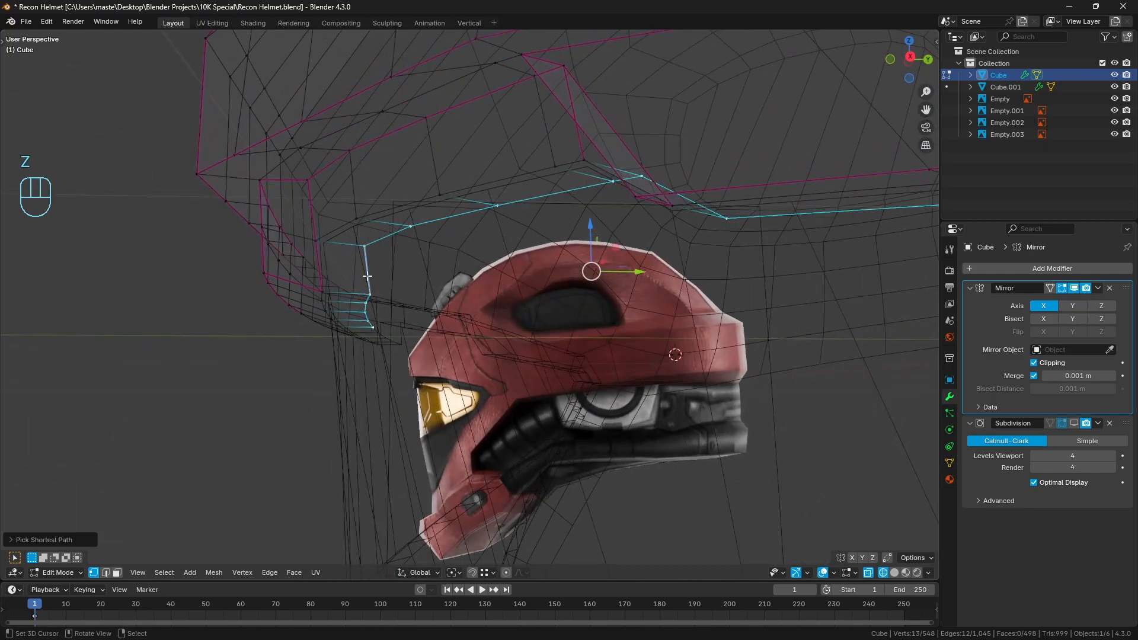
{"action": "key", "text": "z"}
{"action": "left_click", "coordinate": [395, 259]}
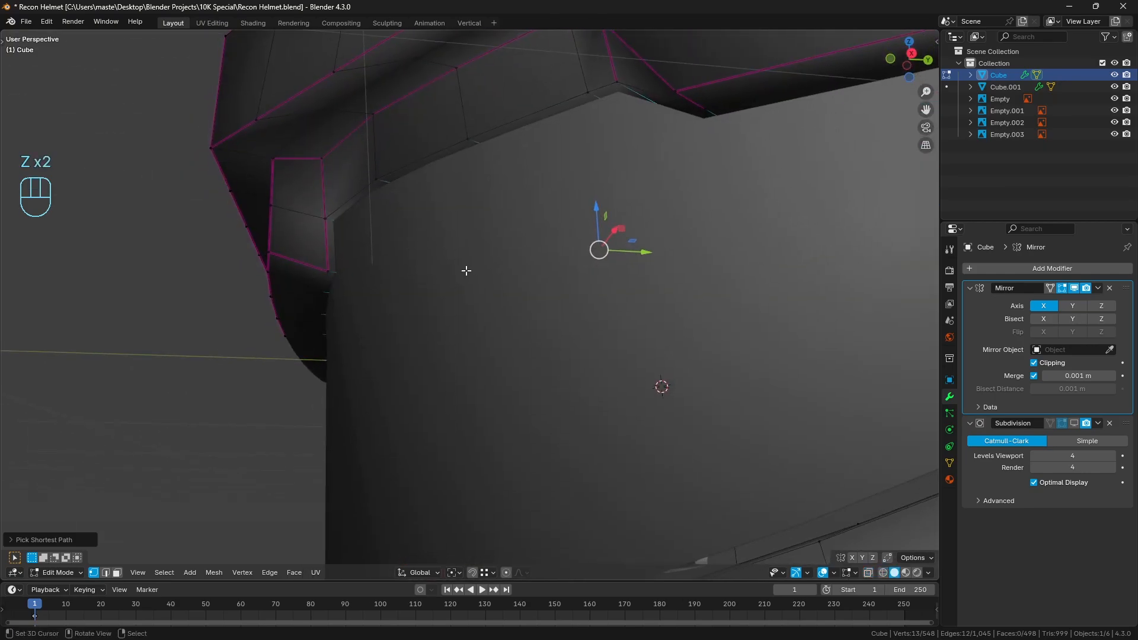
{"action": "key", "text": "z"}
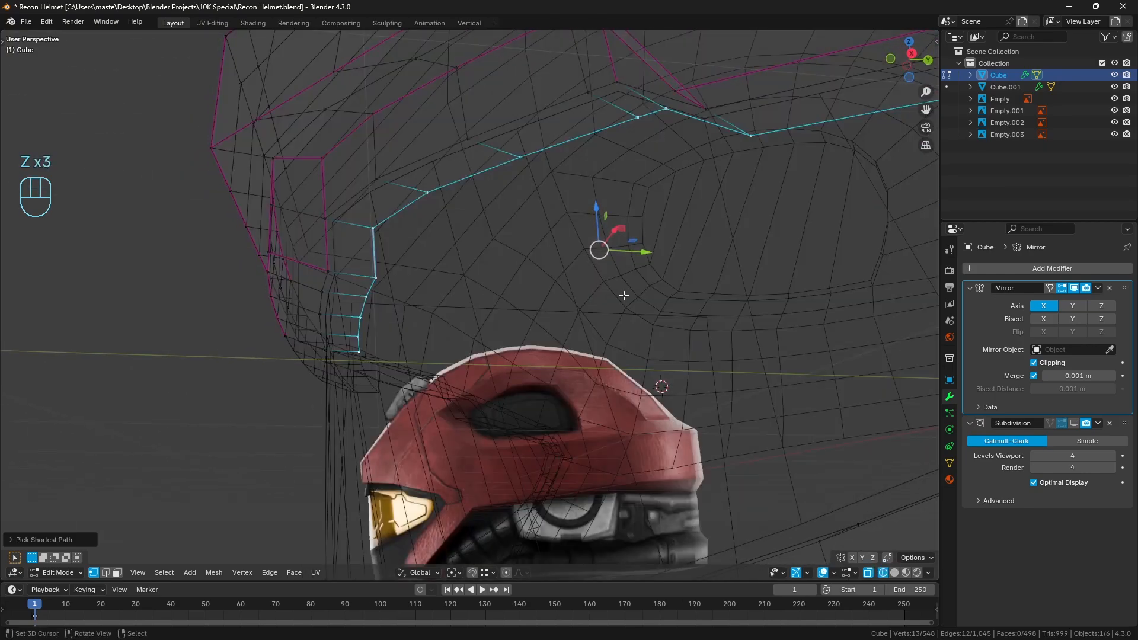
{"action": "key", "text": "g"}
{"action": "key", "text": "g"}
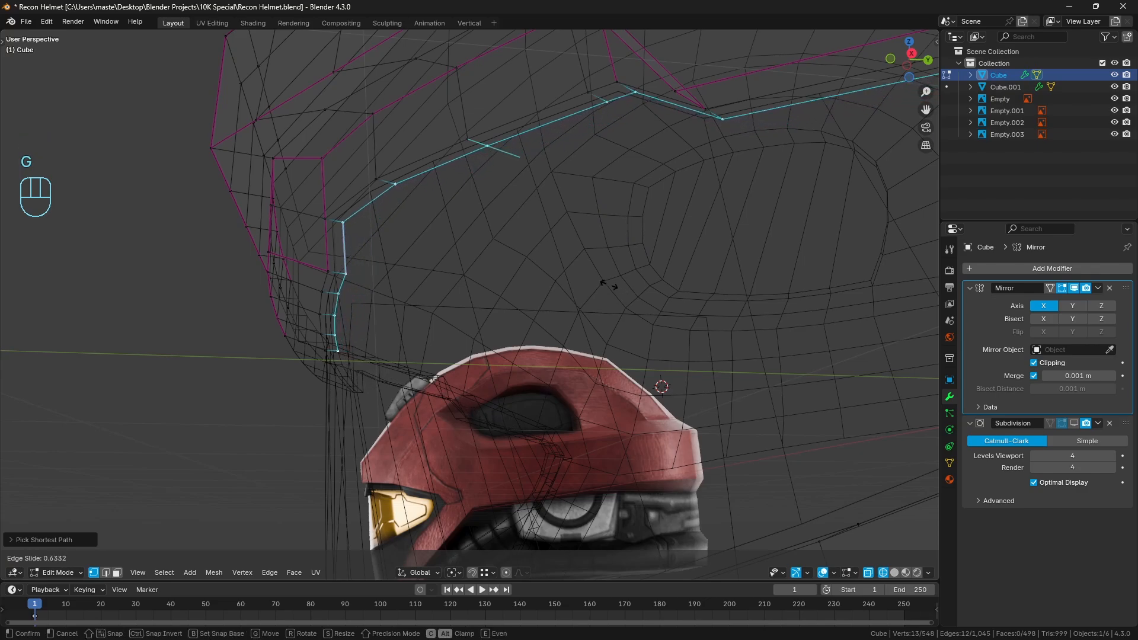
{"action": "left_click", "coordinate": [605, 282]}
{"action": "key", "text": "z"}
{"action": "key", "text": "ctrl+z"}
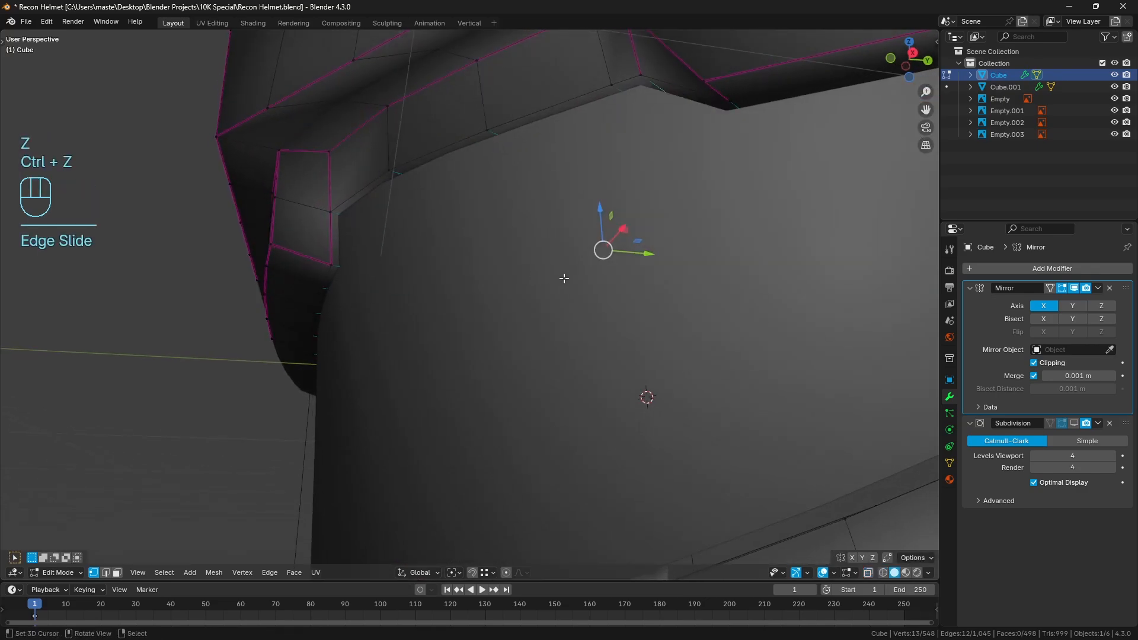
Edge-slide the selected upper rim by about 0.71 toward the opening's edge and lower it about 0.02 m along Z
{"action": "key", "text": "g"}
{"action": "key", "text": "g"}
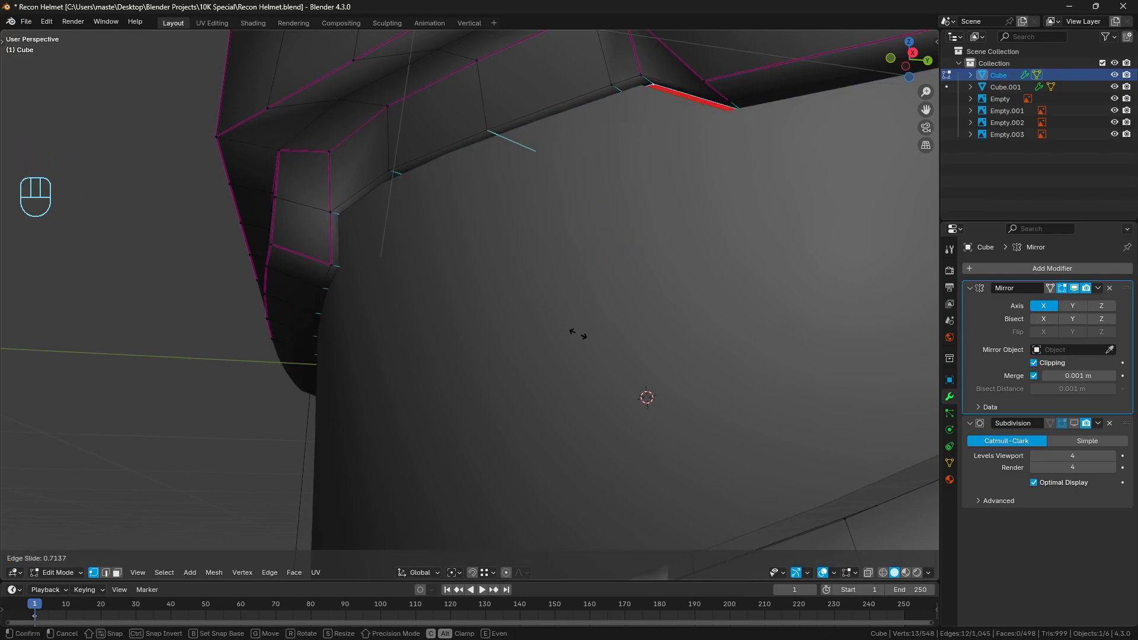
{"action": "left_click", "coordinate": [579, 335]}
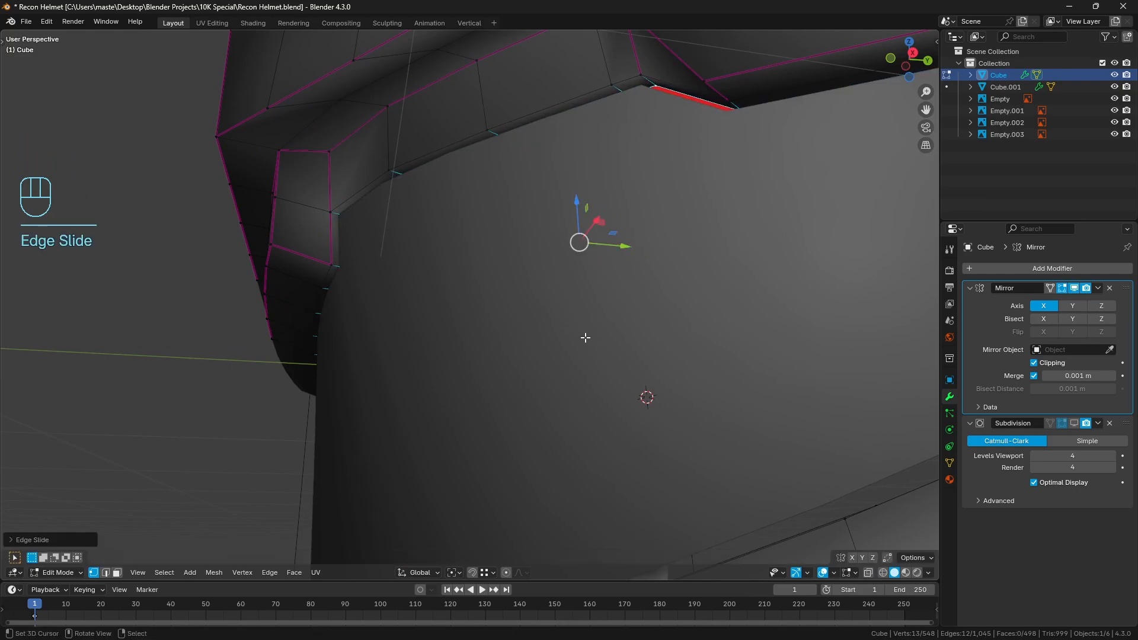
{"action": "left_click_drag", "start_coordinate": [581, 201], "coordinate": [580, 201]}
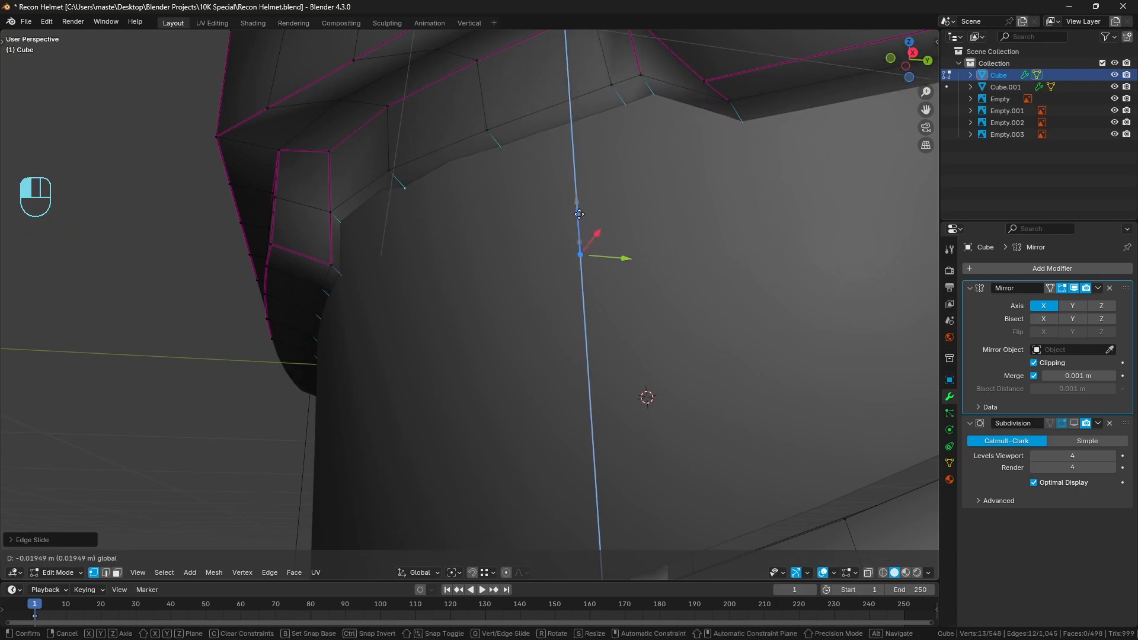
{"action": "left_click_drag", "start_coordinate": [579, 213], "coordinate": [579, 213]}
{"action": "middle_click_drag", "start_coordinate": [477, 234], "coordinate": [507, 213]}
{"action": "mouse_move", "coordinate": [650, 251]}
{"action": "middle_mouse_down", "text": "shift"}
{"action": "mouse_move", "coordinate": [553, 243]}
{"action": "mouse_move", "coordinate": [663, 244]}
{"action": "middle_mouse_up", "text": "shift"}
{"action": "middle_click_drag", "start_coordinate": [764, 268], "coordinate": [592, 243], "text": "shift"}
Select the extruded rim's lower vertices from the front centre to the outer corner and raise them about 0.02 m along Z
{"action": "scroll", "coordinate": [578, 278], "scroll_direction": "down", "scroll_amount": 1}
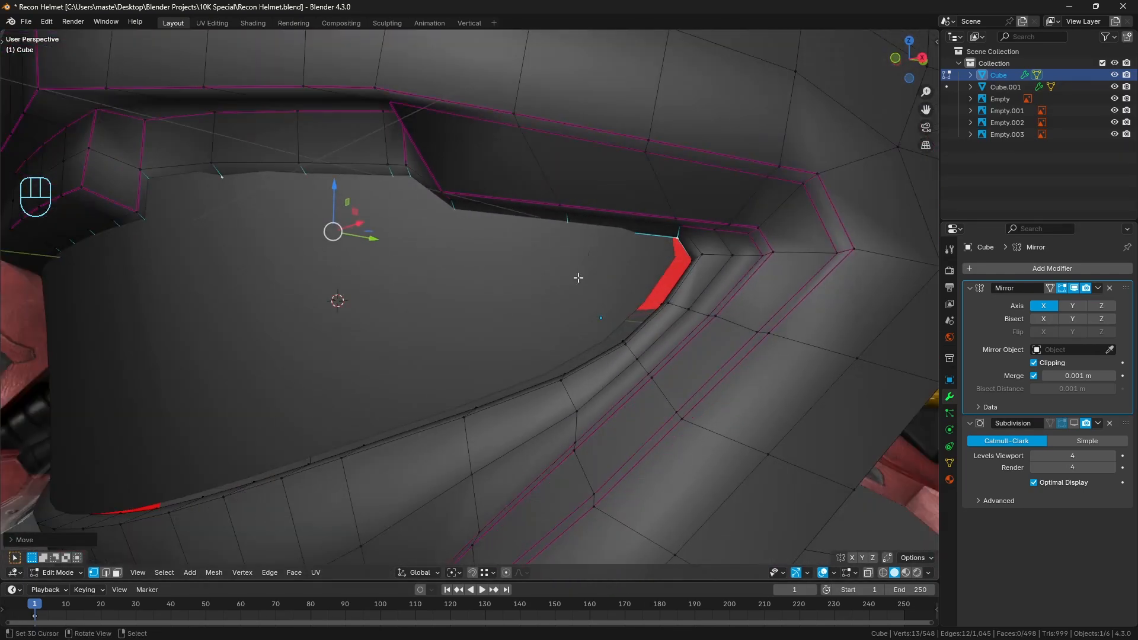
{"action": "scroll", "coordinate": [364, 388], "scroll_direction": "down", "scroll_amount": 5}
{"action": "key", "text": "alt+z"}
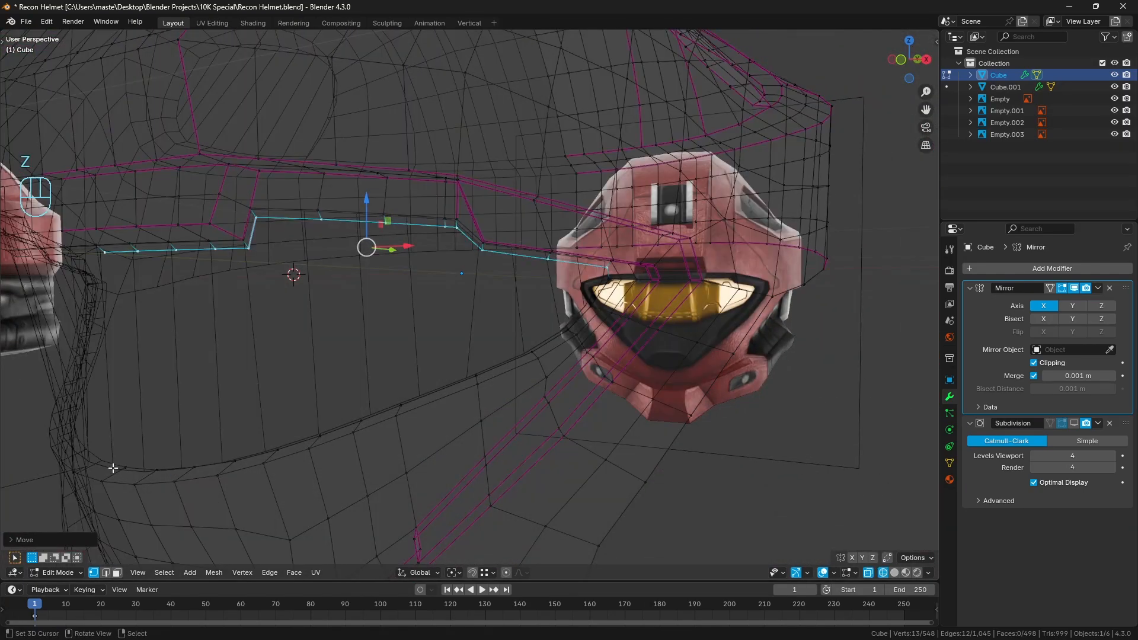
{"action": "left_click", "coordinate": [125, 468]}
{"action": "scroll", "coordinate": [522, 342], "scroll_direction": "up", "scroll_amount": 6}
{"action": "key", "text": "alt+z"}
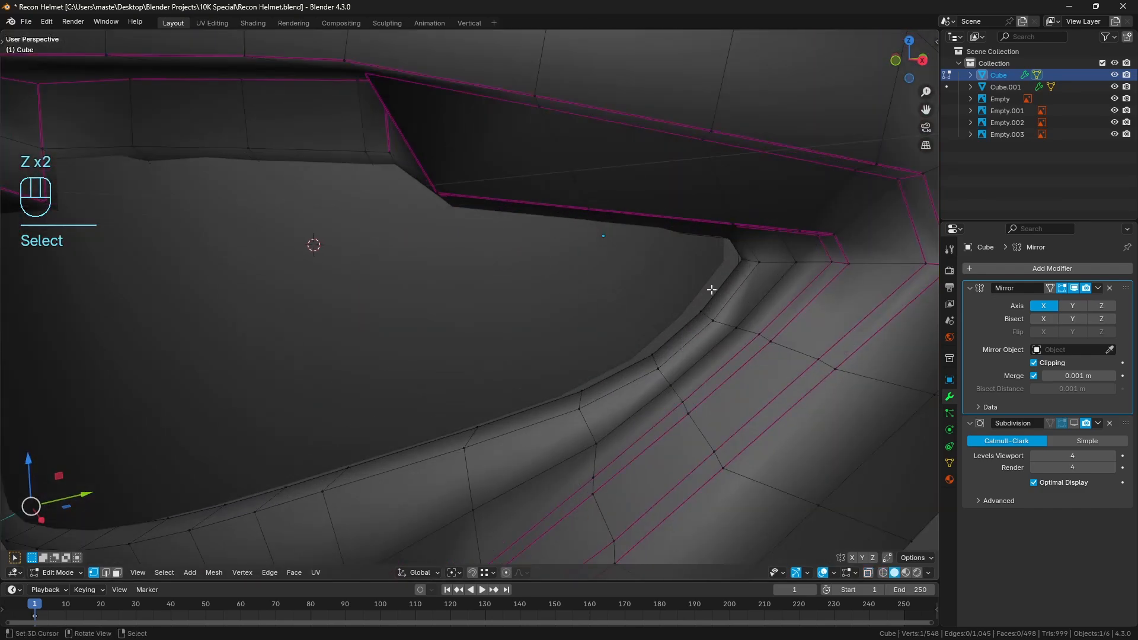
{"action": "left_click", "coordinate": [716, 275], "text": "ctrl"}
{"action": "middle_click_drag", "start_coordinate": [715, 274], "coordinate": [446, 332]}
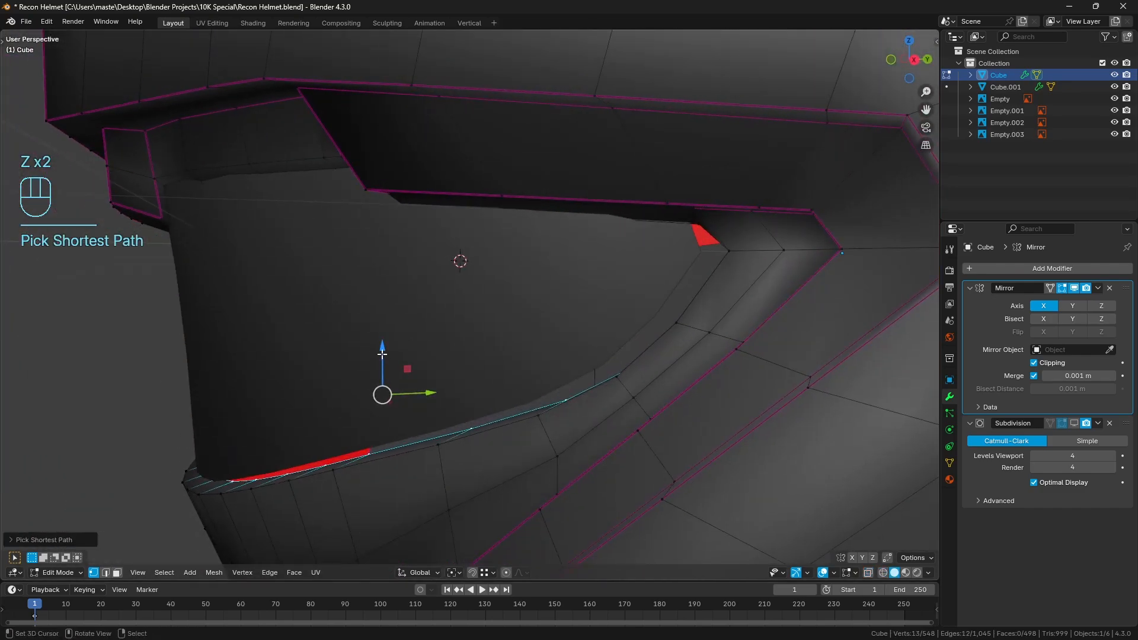
{"action": "left_click_drag", "start_coordinate": [382, 354], "coordinate": [383, 351]}
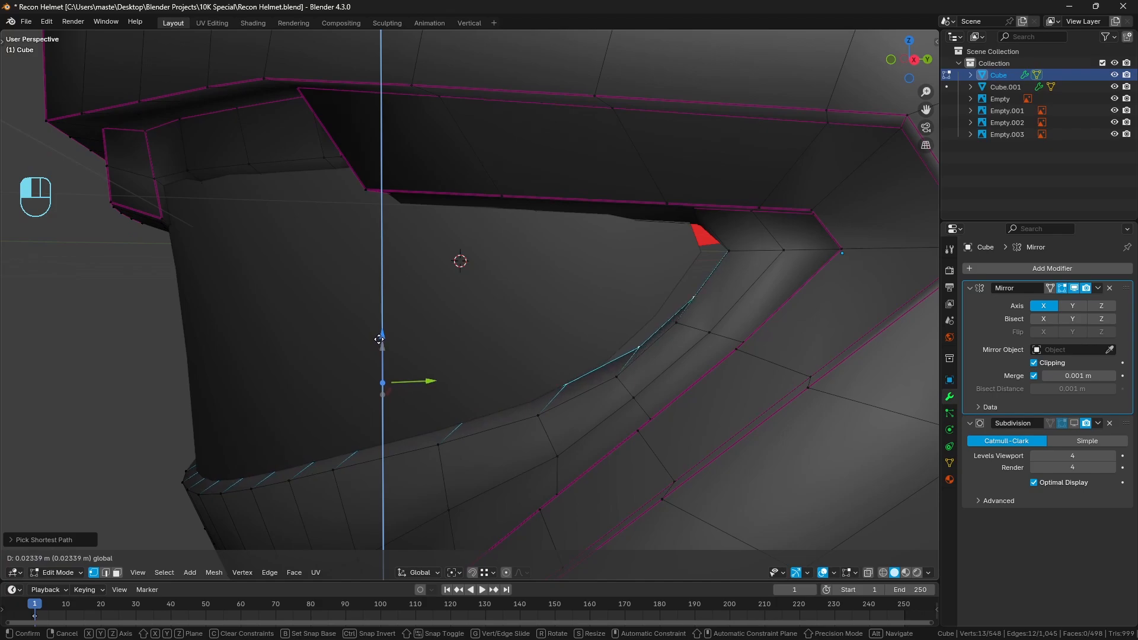
{"action": "left_click_drag", "start_coordinate": [378, 338], "coordinate": [453, 381]}
{"action": "middle_click_drag", "start_coordinate": [452, 381], "coordinate": [378, 332]}
{"action": "middle_click_drag", "start_coordinate": [378, 332], "coordinate": [326, 302], "text": "shift"}
Select the four lower-rim vertices nearest the outer corner and move them about 0.05 m forward along Y
{"action": "scroll", "coordinate": [391, 314], "scroll_direction": "up", "scroll_amount": 1}
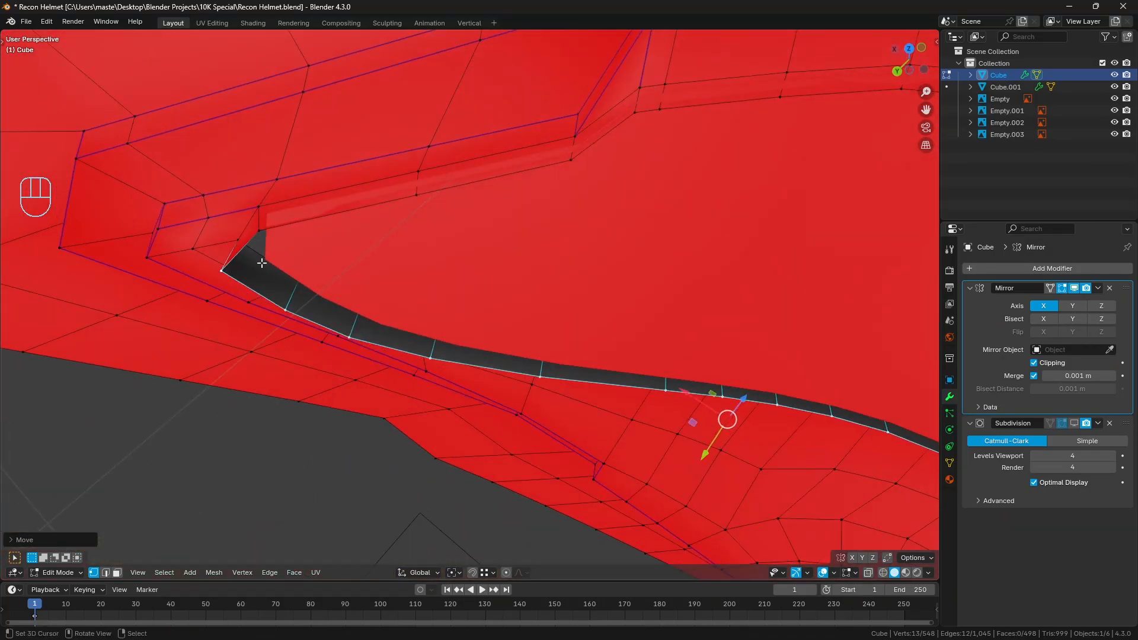
{"action": "middle_click_drag", "start_coordinate": [261, 263], "coordinate": [420, 385]}
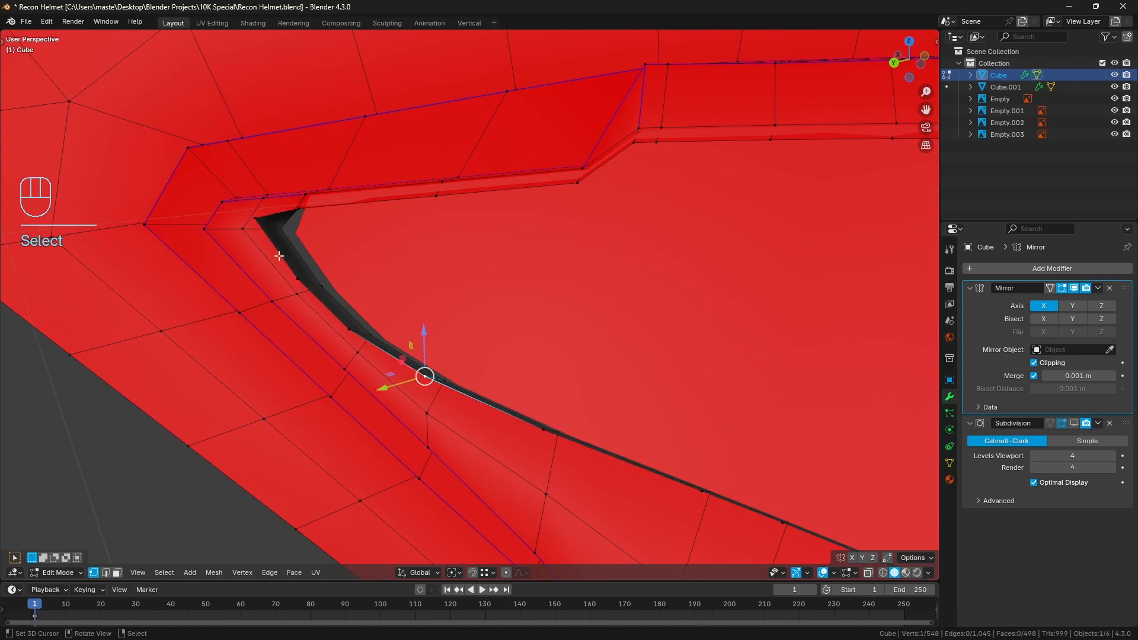
{"action": "middle_click_drag", "start_coordinate": [403, 302], "coordinate": [667, 359]}
{"action": "left_click_drag", "start_coordinate": [700, 345], "coordinate": [692, 343]}
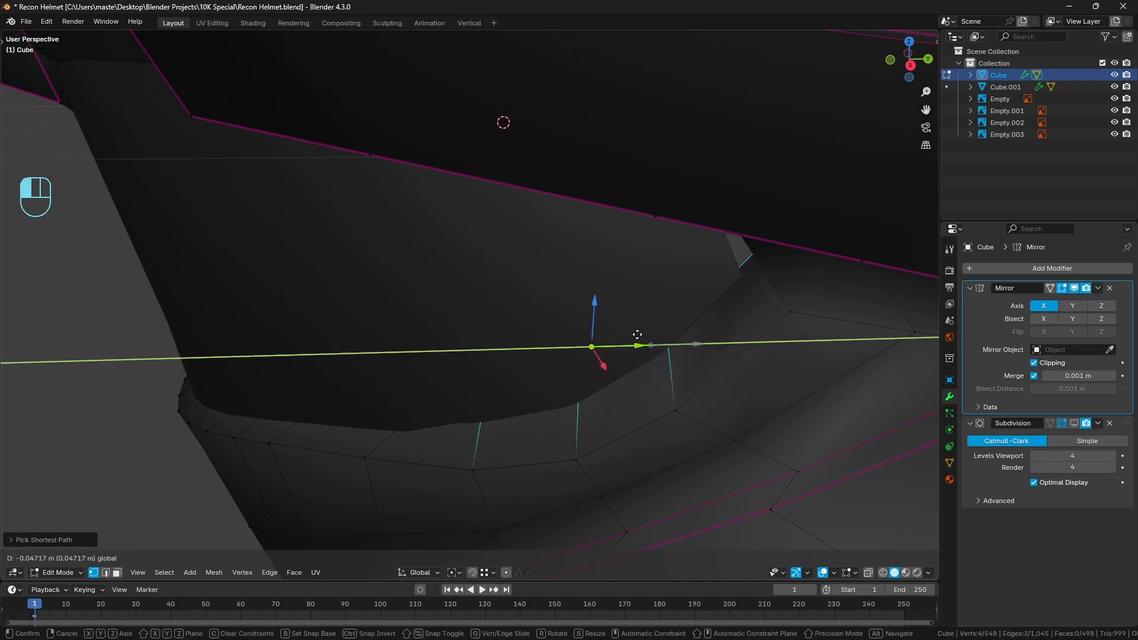
{"action": "left_click_drag", "start_coordinate": [637, 335], "coordinate": [676, 349]}
{"action": "middle_click_drag", "start_coordinate": [676, 349], "coordinate": [296, 356]}
{"action": "middle_click_drag", "start_coordinate": [296, 355], "coordinate": [497, 326]}
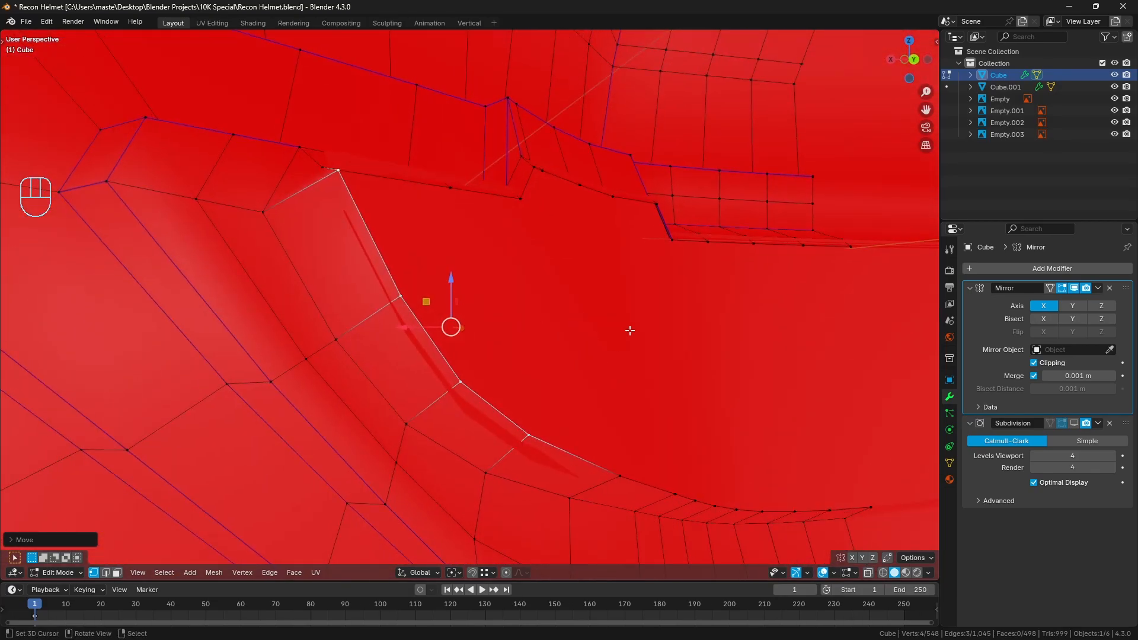
Vertex-slide the rim's upper outer-corner vertex slightly along the upper edge of the visor opening
{"action": "middle_click_drag", "start_coordinate": [507, 203], "coordinate": [435, 268]}
{"action": "middle_click_drag", "start_coordinate": [301, 341], "coordinate": [363, 333]}
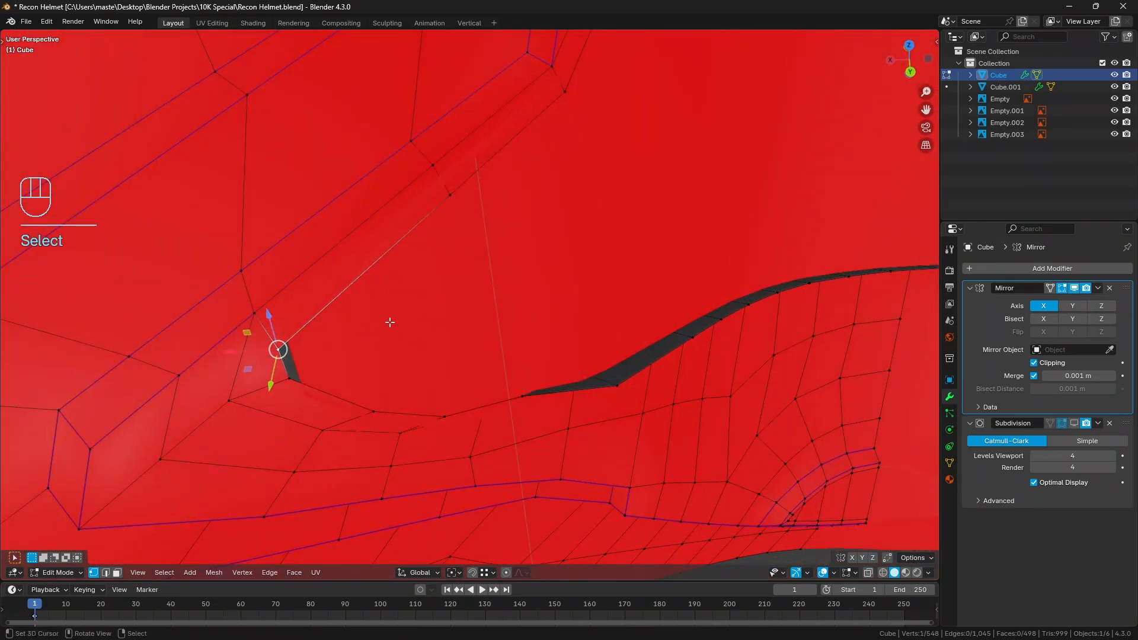
{"action": "key", "text": "g"}
{"action": "key", "text": "g"}
{"action": "left_click", "coordinate": [406, 307]}
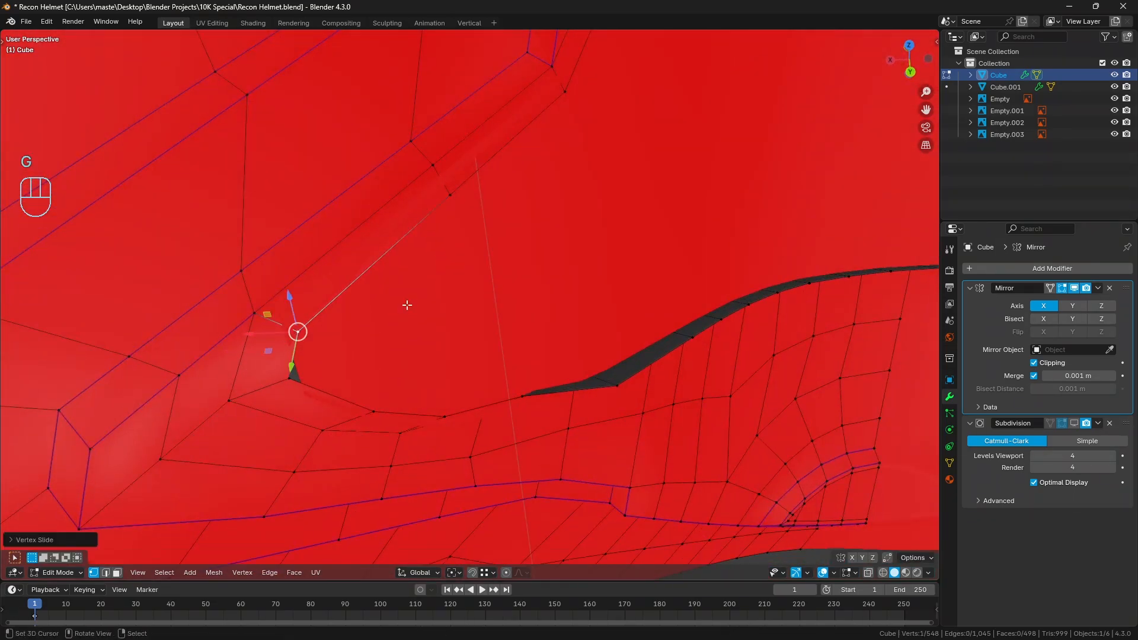
Vertex-slide the adjacent outer-corner vertex by about 0.40 along the lower rim edge
{"action": "middle_click_drag", "start_coordinate": [407, 307], "coordinate": [335, 272]}
{"action": "right_click", "coordinate": [233, 224]}
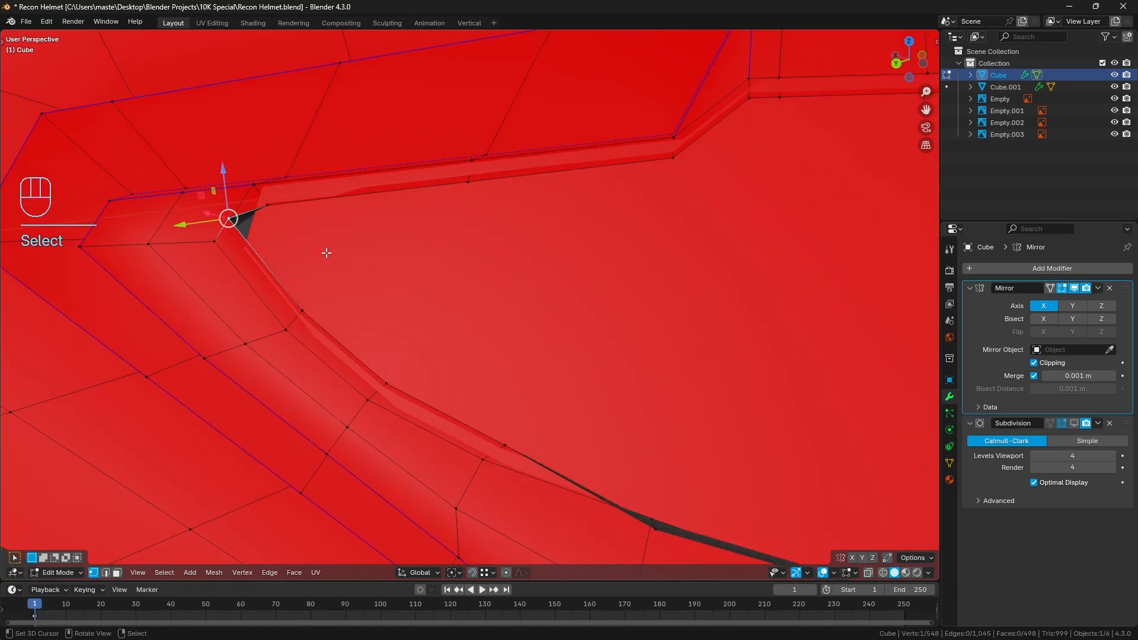
{"action": "key", "text": "g"}
{"action": "key", "text": "g"}
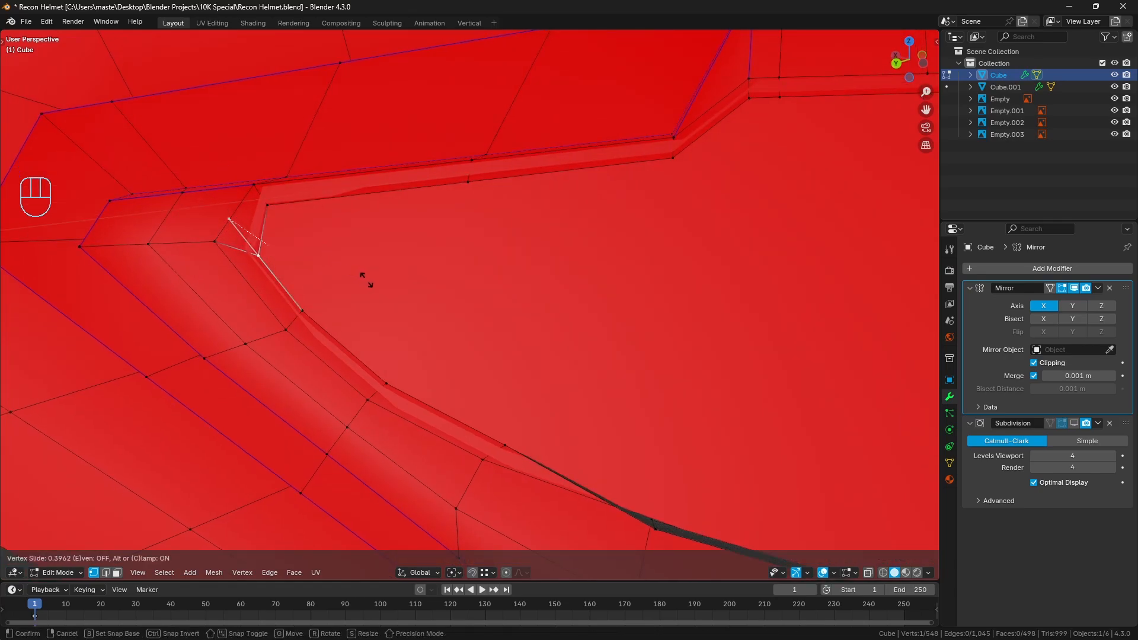
{"action": "left_click", "coordinate": [363, 279]}
Clear the selection, leave the helmet mesh, and open the visor mesh to inspect its fit at the opening's outer corner
{"action": "key", "text": "a"}
{"action": "key", "text": "a"}
{"action": "key", "text": "Tab"}
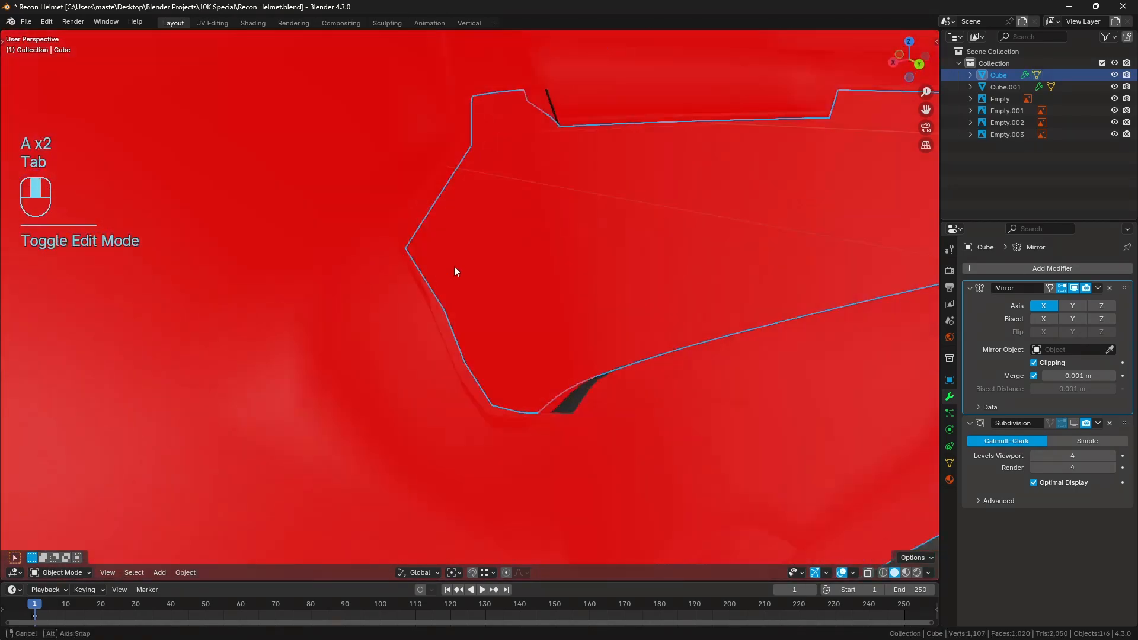
{"action": "key", "text": "a"}
{"action": "key", "text": "a"}
{"action": "middle_click_drag", "start_coordinate": [492, 277], "coordinate": [599, 284]}
{"action": "right_click", "coordinate": [560, 266]}
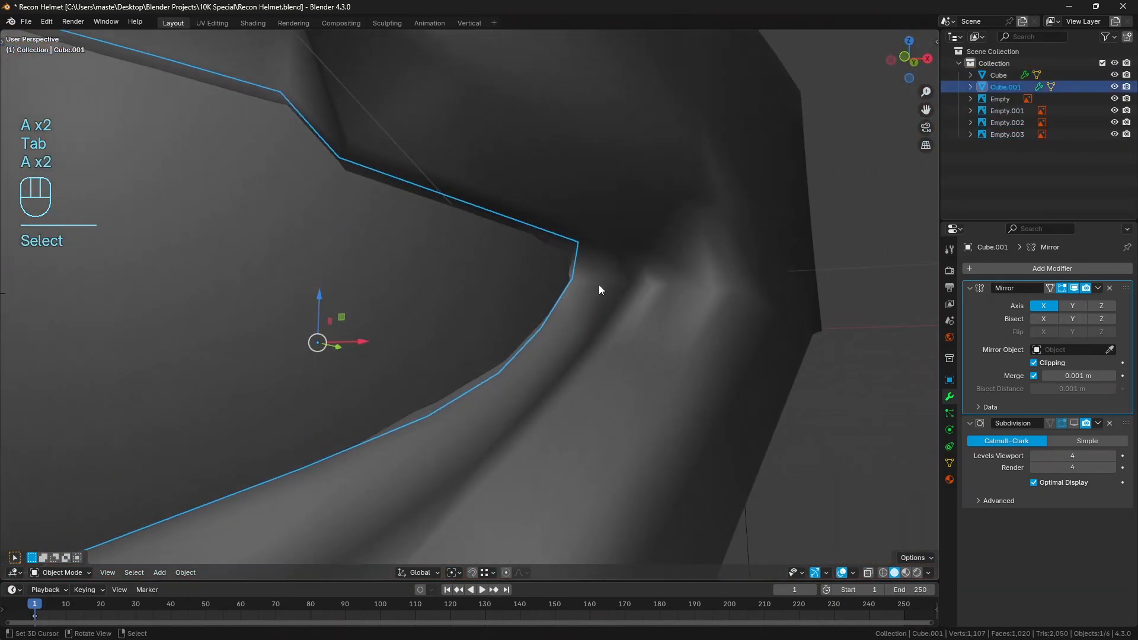
{"action": "scroll", "coordinate": [617, 288], "scroll_direction": "up", "scroll_amount": 1}
{"action": "key", "text": "Tab"}
{"action": "key", "text": "z"}
{"action": "left_click", "coordinate": [420, 311]}
{"action": "key", "text": "z"}
{"action": "left_click", "coordinate": [528, 299]}
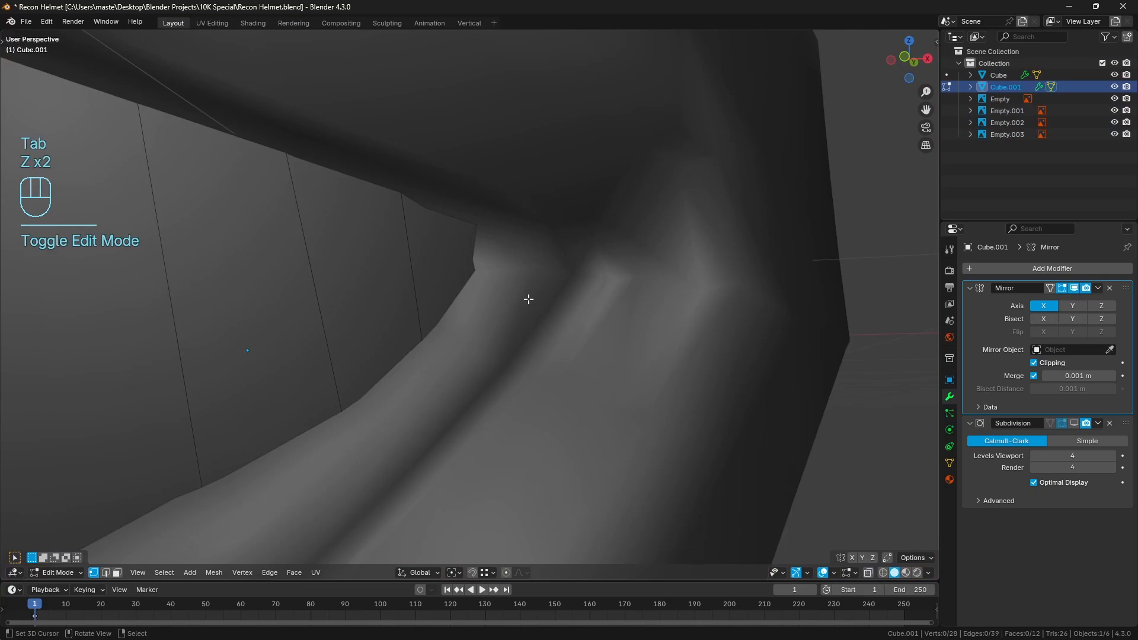
Reopen the helmet mesh for editing, select the inner rim vertex at the outer corner and move it inward along X
{"action": "key", "text": "Tab"}
{"action": "right_click", "coordinate": [501, 296]}
{"action": "key", "text": "Tab"}
{"action": "mouse_move", "coordinate": [500, 298]}
{"action": "middle_mouse_down"}
{"action": "mouse_move", "coordinate": [574, 297]}
{"action": "mouse_move", "coordinate": [435, 311]}
{"action": "mouse_move", "coordinate": [538, 312]}
{"action": "mouse_move", "coordinate": [394, 206]}
{"action": "mouse_move", "coordinate": [410, 219]}
{"action": "mouse_move", "coordinate": [381, 239]}
{"action": "mouse_move", "coordinate": [508, 272]}
{"action": "mouse_move", "coordinate": [485, 249]}
{"action": "mouse_move", "coordinate": [442, 278]}
{"action": "middle_mouse_up"}
{"action": "key", "text": "z"}
{"action": "right_click", "coordinate": [395, 206]}
{"action": "key", "text": "z"}
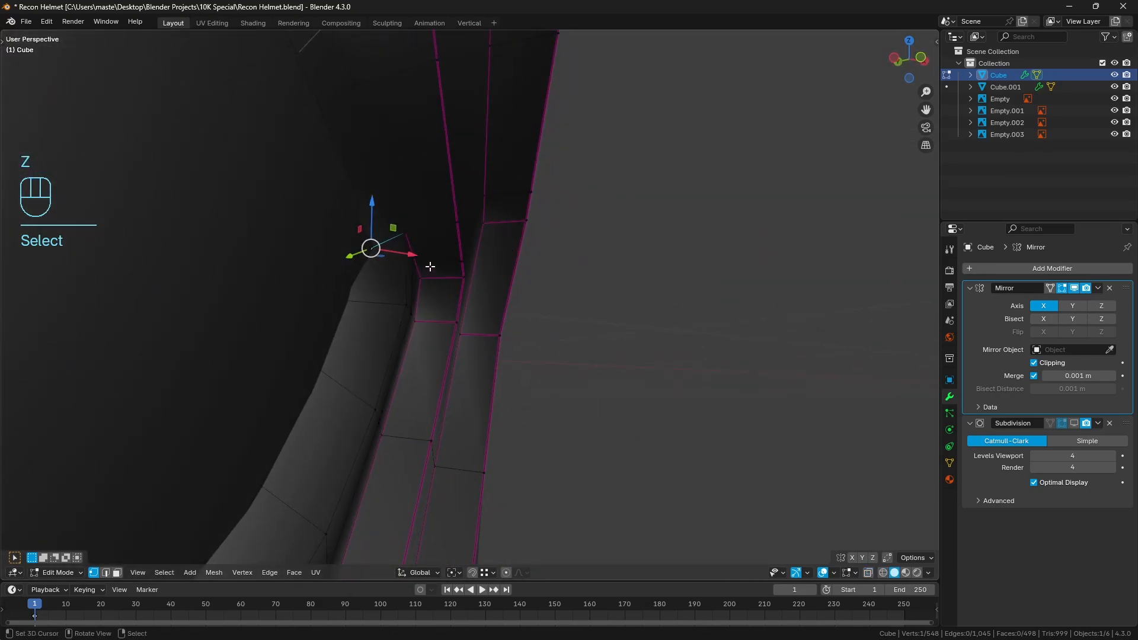
{"action": "left_click_drag", "start_coordinate": [410, 256], "coordinate": [386, 259]}
Examine how the extruded rim meets the visor at the outer corner from the outside and the inside
{"action": "key", "text": "a"}
{"action": "mouse_move", "coordinate": [419, 285]}
{"action": "middle_mouse_down"}
{"action": "mouse_move", "coordinate": [469, 290]}
{"action": "mouse_move", "coordinate": [477, 328]}
{"action": "middle_mouse_up"}
{"action": "key", "text": "a"}
{"action": "key", "text": "z"}
{"action": "key", "text": "z"}
{"action": "middle_click_drag", "start_coordinate": [560, 327], "coordinate": [442, 359]}
{"action": "key", "text": "z"}
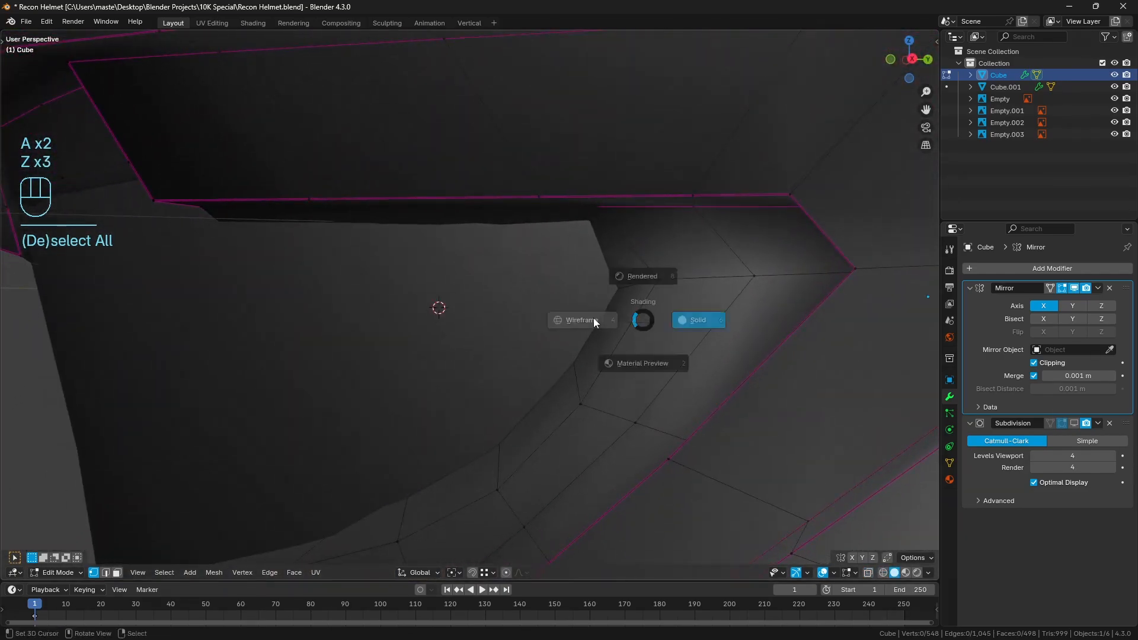
{"action": "right_click", "coordinate": [609, 292]}
{"action": "key", "text": "z"}
{"action": "scroll", "coordinate": [592, 314], "scroll_direction": "up", "scroll_amount": 10}
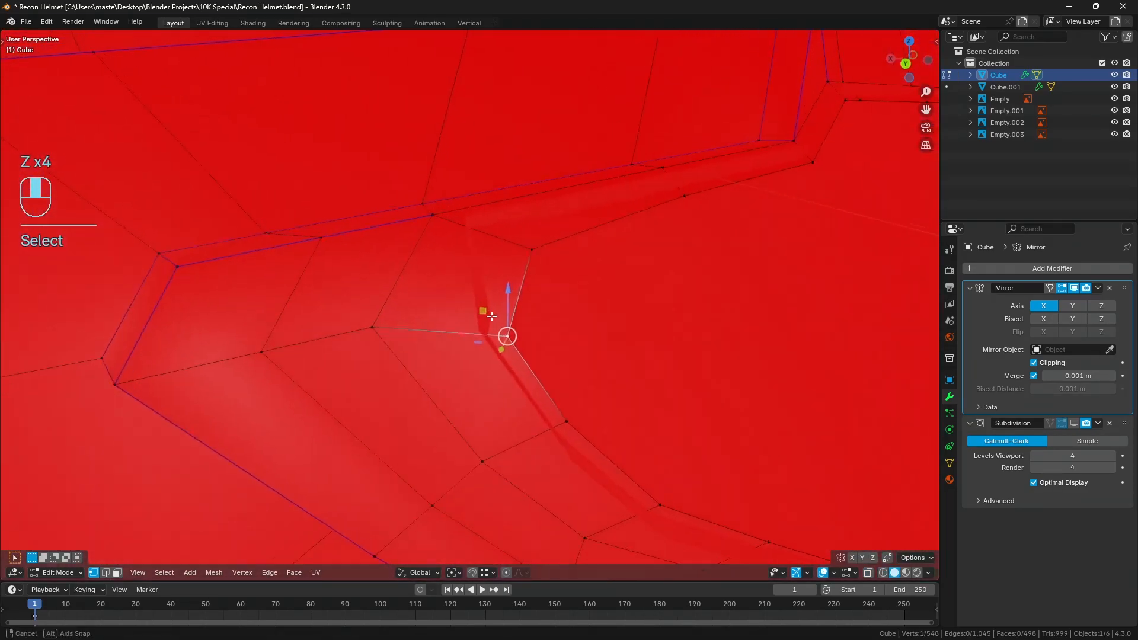
{"action": "middle_click_drag", "start_coordinate": [550, 354], "coordinate": [559, 312]}
Clear the selection, check the whole visor opening in Object Mode and return to editing the helmet mesh
{"action": "key", "text": "a"}
{"action": "key", "text": "a"}
{"action": "scroll", "coordinate": [698, 330], "scroll_direction": "down", "scroll_amount": 6}
{"action": "key", "text": "Tab"}
{"action": "key", "text": "a"}
{"action": "key", "text": "a"}
{"action": "key", "text": "Tab"}
{"action": "key", "text": "a"}
{"action": "key", "text": "a"}
{"action": "scroll", "coordinate": [559, 312], "scroll_direction": "down", "scroll_amount": 6}
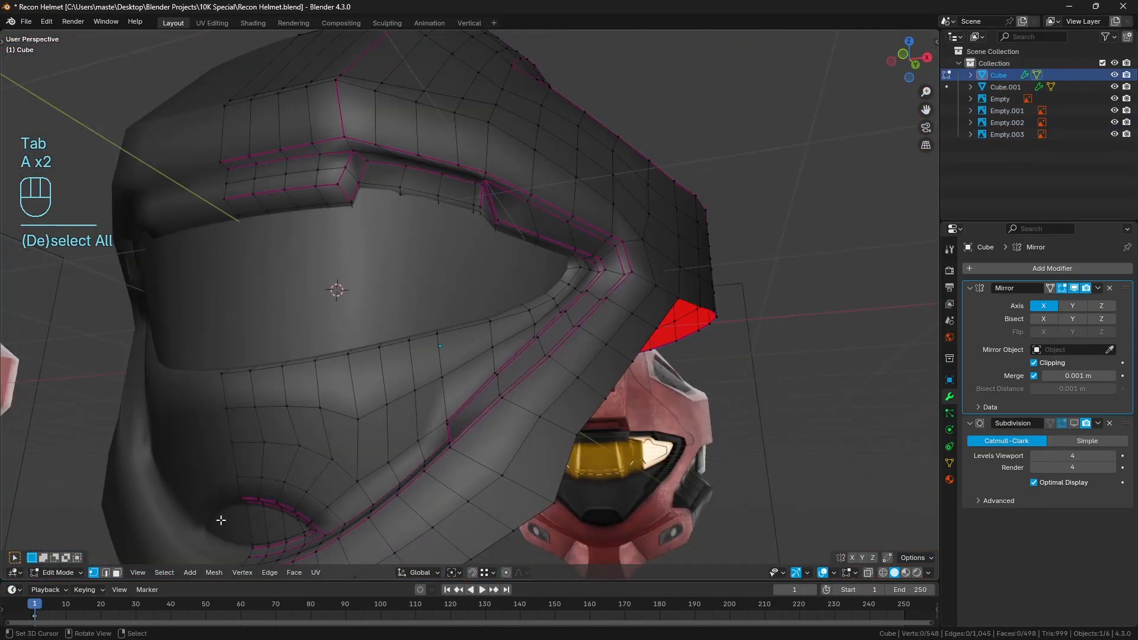
Switch to edge selection and select the visor opening's lower rim edge loop plus the short inward edge at the outer corner
{"action": "left_click", "coordinate": [105, 573]}
{"action": "scroll", "coordinate": [300, 398], "scroll_direction": "up", "scroll_amount": 2}
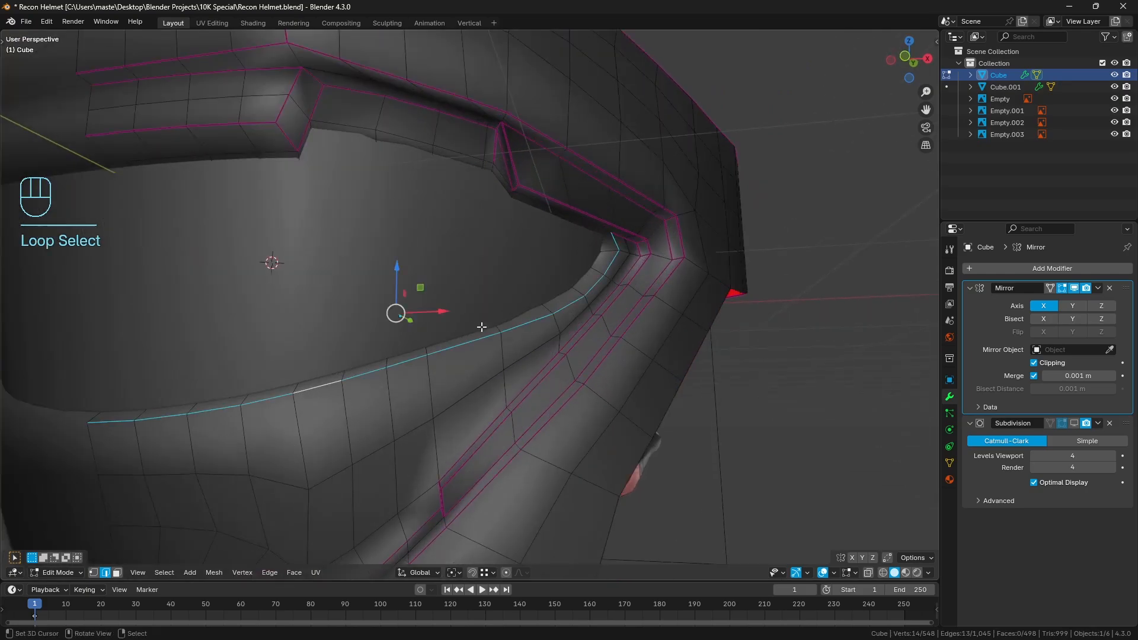
{"action": "middle_click_drag", "start_coordinate": [481, 327], "coordinate": [449, 332]}
{"action": "middle_click_drag", "start_coordinate": [632, 295], "coordinate": [505, 365], "text": "shift"}
{"action": "scroll", "coordinate": [506, 365], "scroll_direction": "up", "scroll_amount": 4}
{"action": "middle_click_drag", "start_coordinate": [634, 315], "coordinate": [642, 288]}
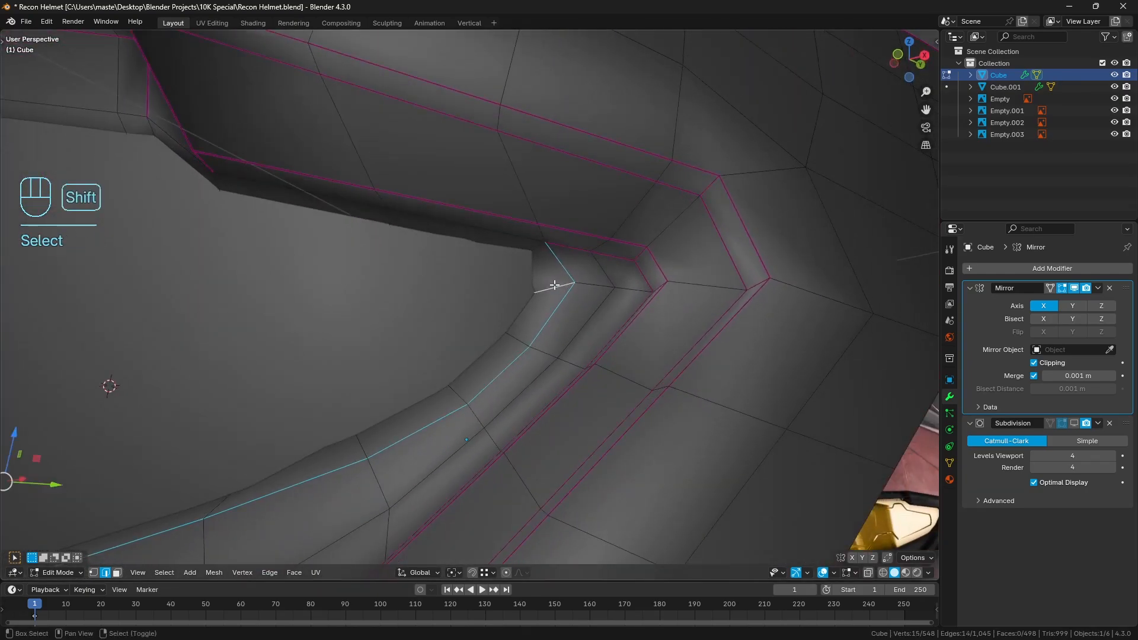
{"action": "middle_click_drag", "start_coordinate": [554, 285], "coordinate": [616, 263]}
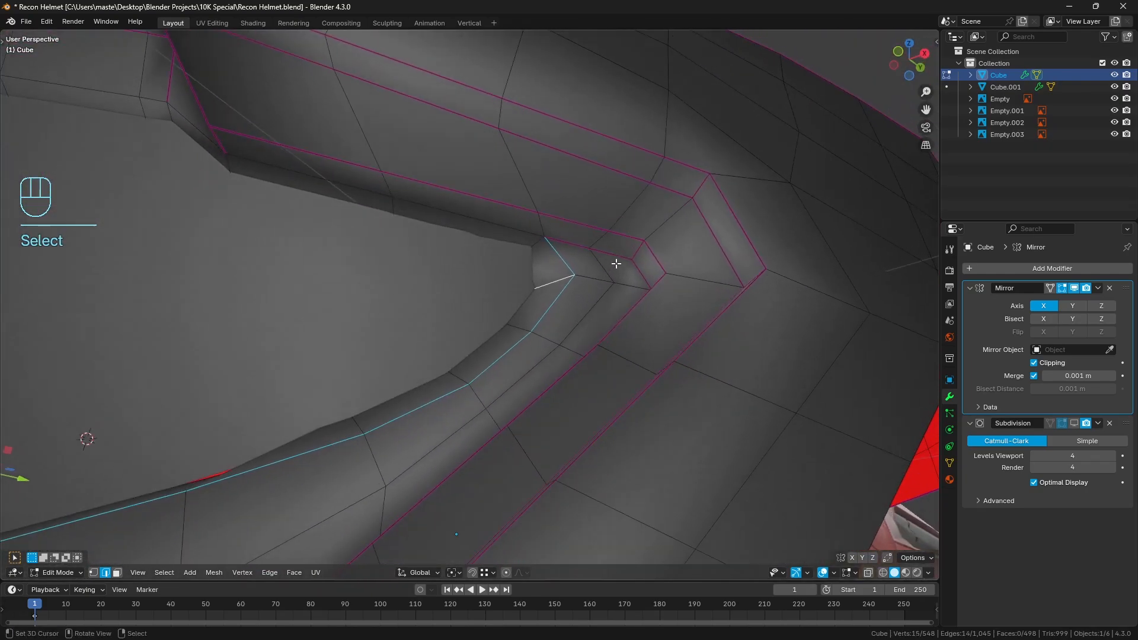
Extend the selection along the opening's upper rim edges, including the short inward edges at the corners of the brow
{"action": "middle_click_drag", "start_coordinate": [349, 205], "coordinate": [422, 218], "text": "shift"}
{"action": "left_click", "coordinate": [437, 201], "text": "ctrl"}
{"action": "scroll", "coordinate": [429, 198], "scroll_direction": "down", "scroll_amount": 2}
{"action": "left_click", "coordinate": [240, 175], "text": "ctrl"}
{"action": "key", "text": "ctrl+z"}
{"action": "left_click", "coordinate": [245, 177], "text": "ctrl"}
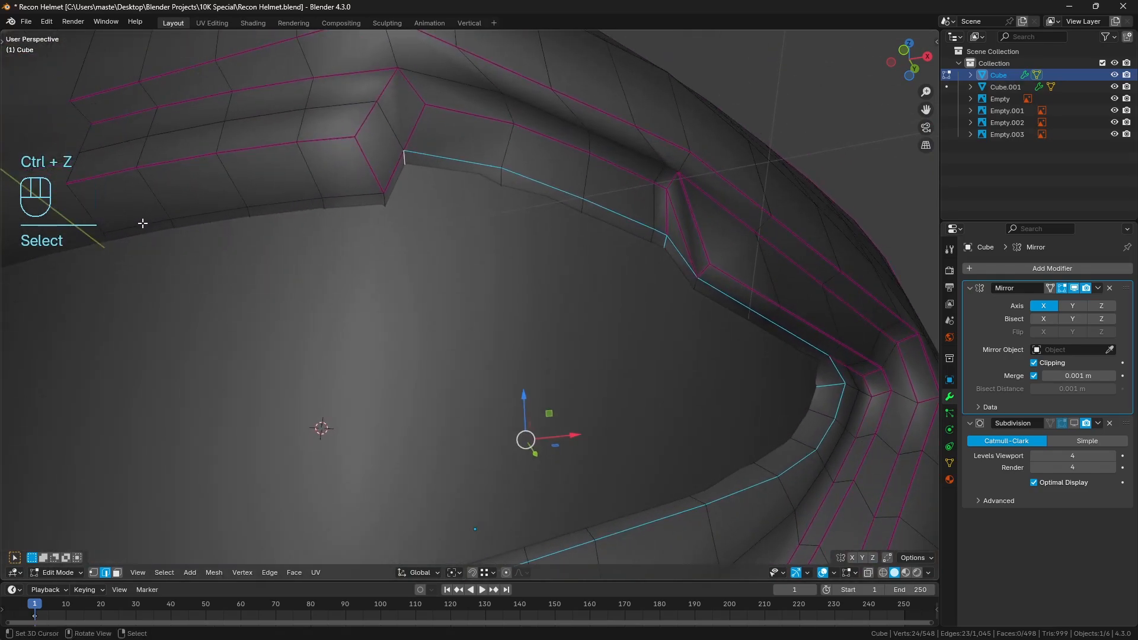
{"action": "left_click", "coordinate": [384, 201], "text": "shift"}
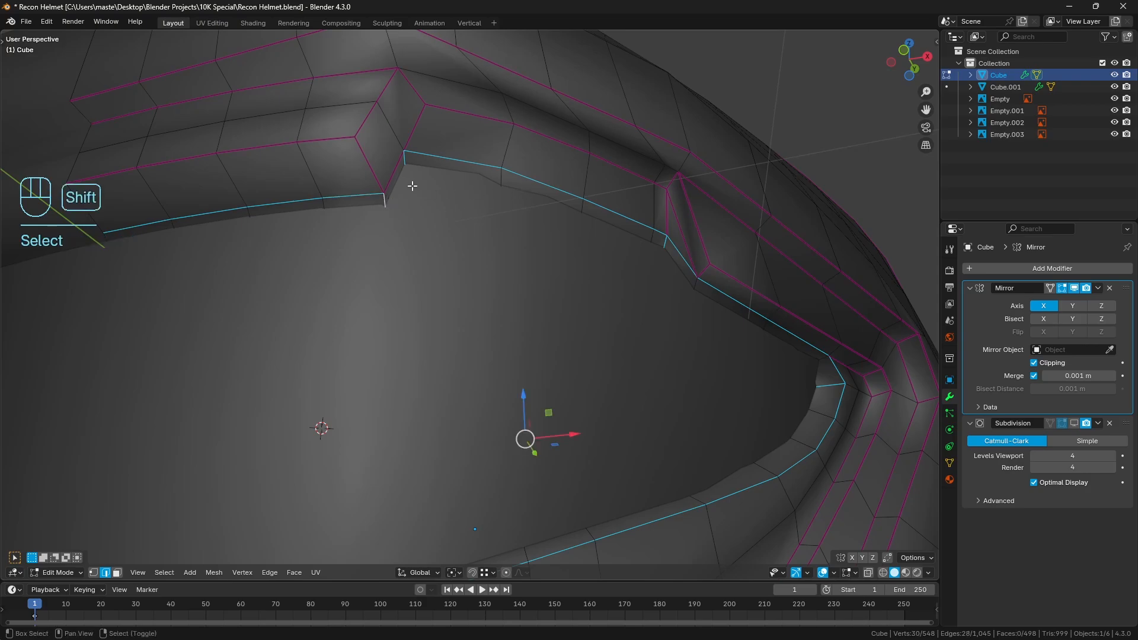
Check the selected rim edges in wireframe, apply an edge crease to them, clear the selection and return to Object Mode
{"action": "key", "text": "z"}
{"action": "left_click", "coordinate": [398, 200]}
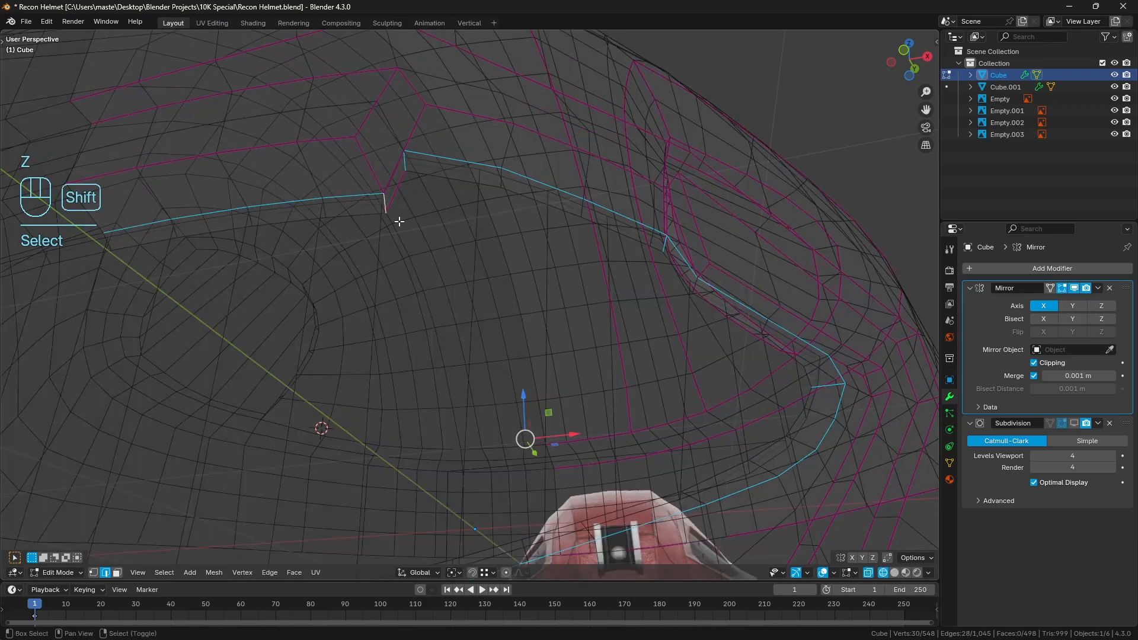
{"action": "key", "text": "z"}
{"action": "left_click", "coordinate": [500, 222]}
{"action": "key", "text": "shift+e"}
{"action": "left_click", "coordinate": [502, 223]}
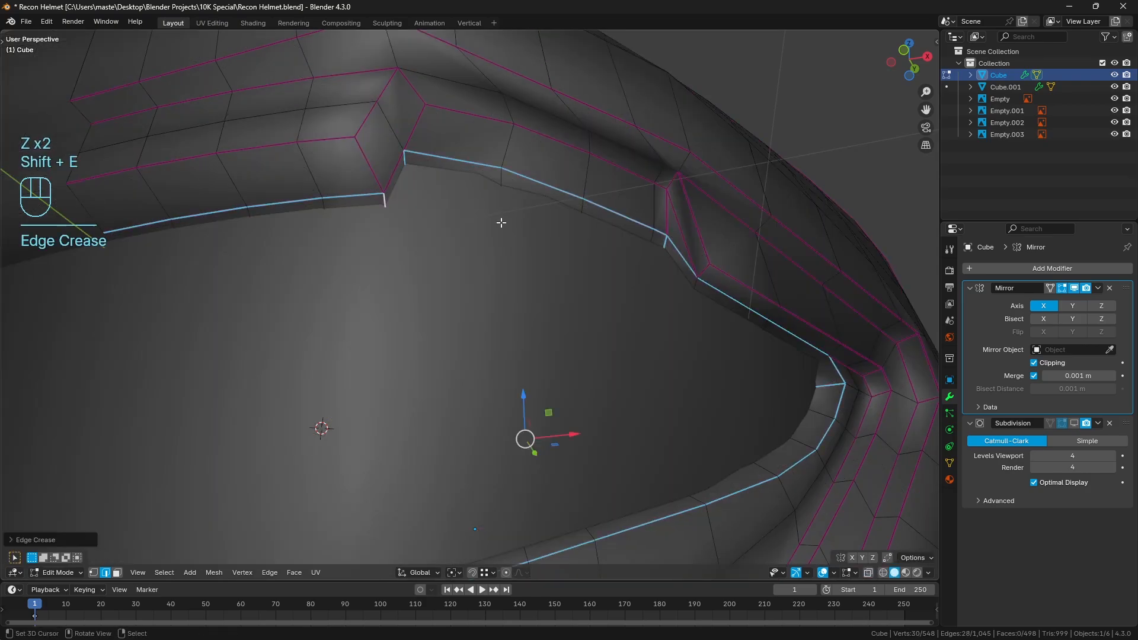
{"action": "key", "text": "a"}
{"action": "key", "text": "a"}
{"action": "key", "text": "Tab"}
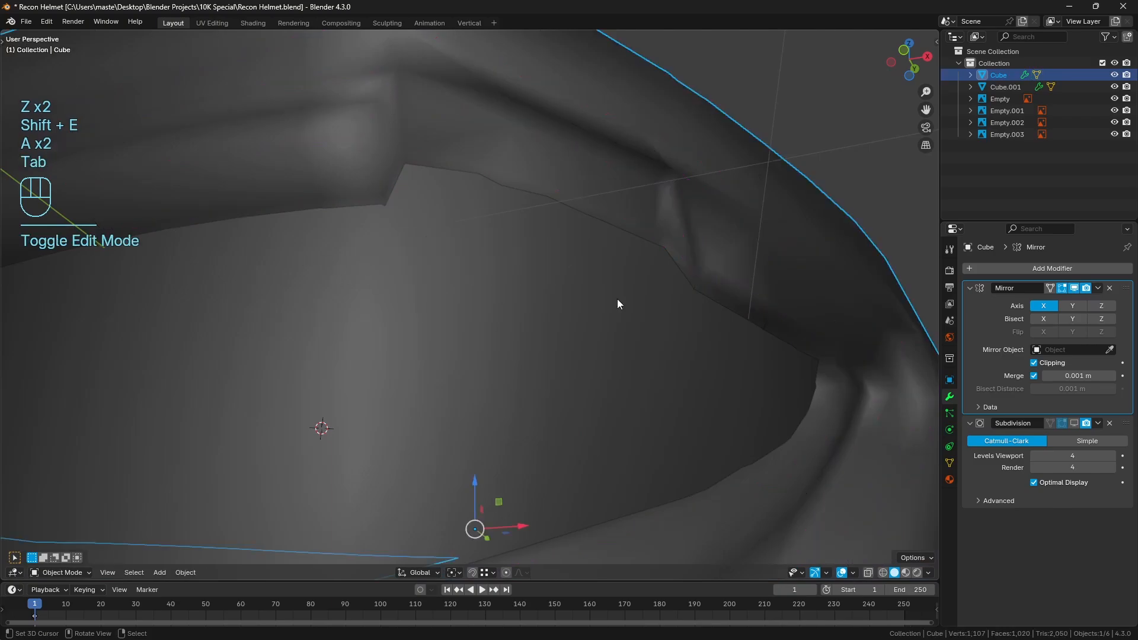
Show the helmet's Subdivision modifier in the viewport and check the creased rim around the visor opening
{"action": "left_click", "coordinate": [1075, 424]}
{"action": "key", "text": "a"}
{"action": "key", "text": "a"}
{"action": "middle_click_drag", "start_coordinate": [634, 288], "coordinate": [508, 277]}
Crease the short inward edge at the lower end of the upper rim's angled step
{"action": "right_click", "coordinate": [588, 217]}
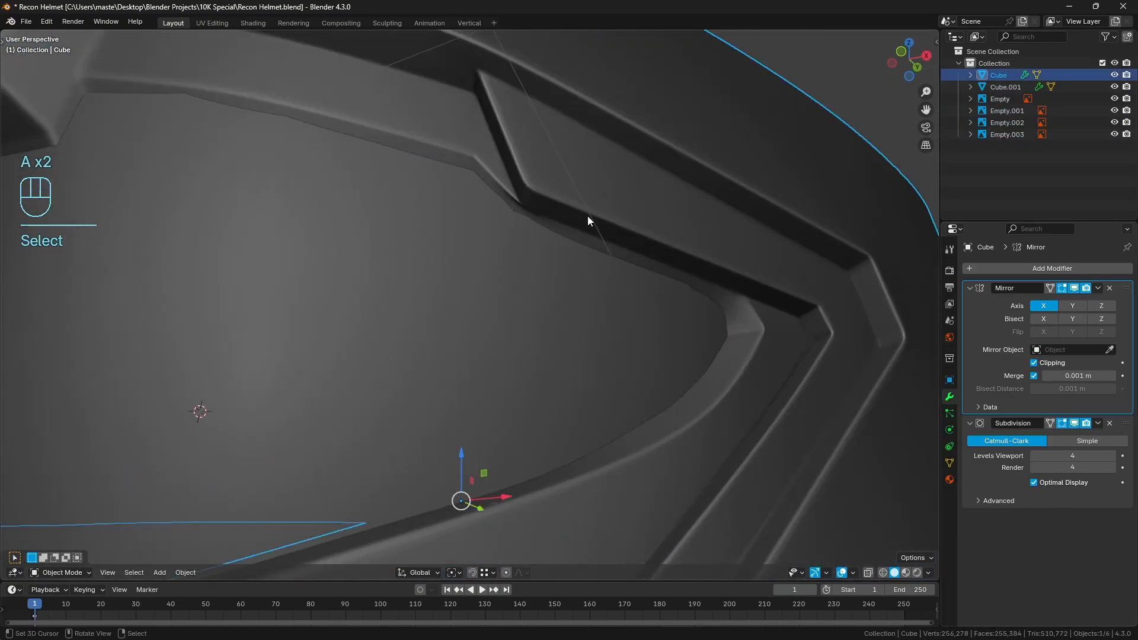
{"action": "key", "text": "Tab"}
{"action": "key", "text": "shift+e"}
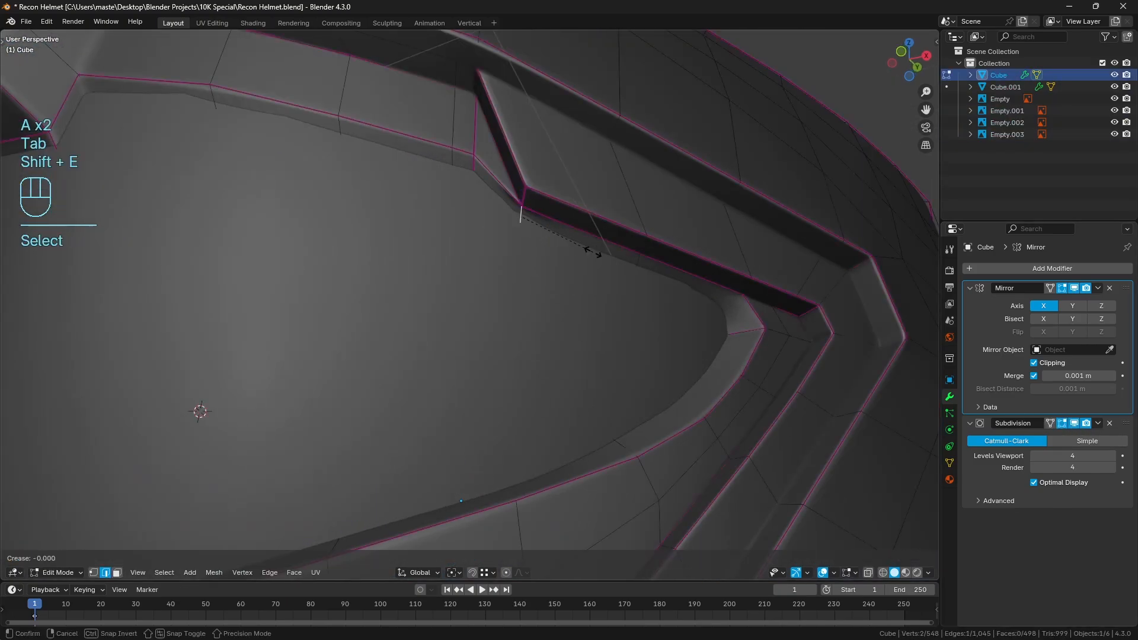
{"action": "left_click", "coordinate": [592, 252]}
{"action": "key", "text": "a"}
{"action": "key", "text": "a"}
{"action": "key", "text": "Tab"}
{"action": "key", "text": "Tab"}
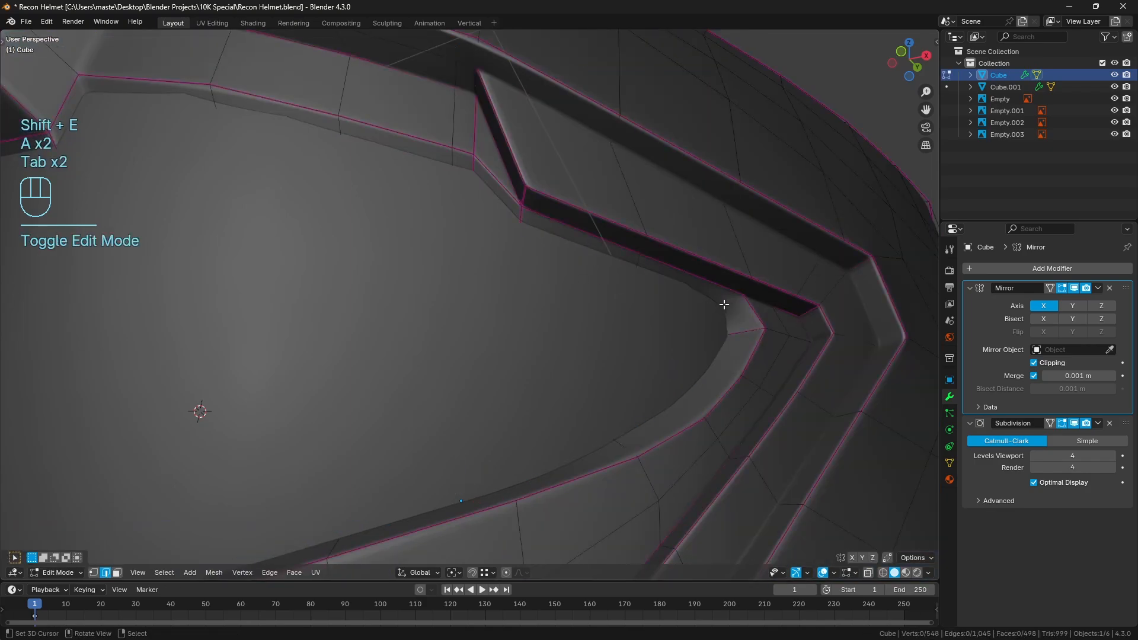
Crease the short inward edge where the upper rim reaches the outer corner, and check the smoothed corner in Object Mode
{"action": "key", "text": "shift+e"}
{"action": "left_click", "coordinate": [757, 306]}
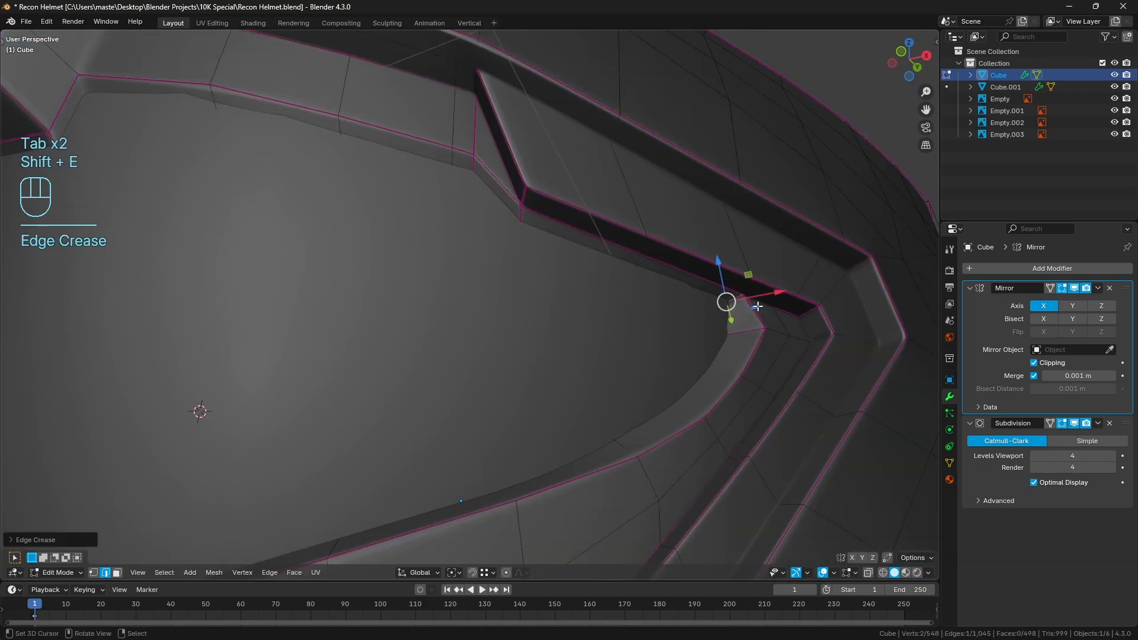
{"action": "key", "text": "a"}
{"action": "key", "text": "a"}
{"action": "key", "text": "Tab"}
{"action": "key", "text": "a"}
{"action": "key", "text": "a"}
{"action": "middle_click_drag", "start_coordinate": [786, 343], "coordinate": [628, 302]}
{"action": "middle_click_drag", "start_coordinate": [628, 302], "coordinate": [655, 339], "text": "shift"}
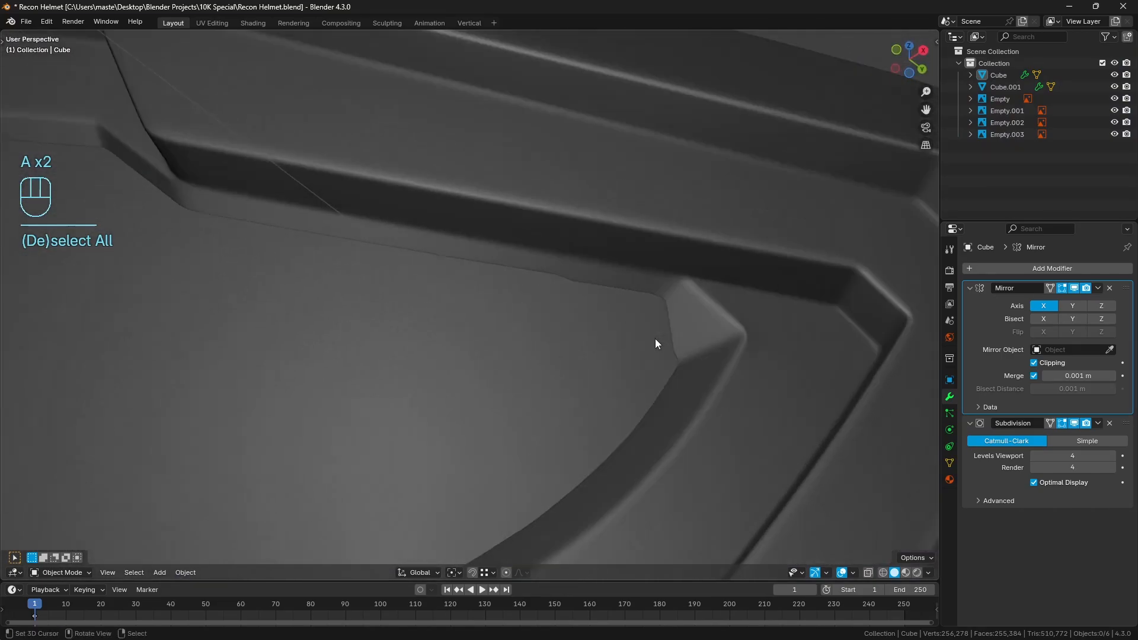
Examine the helmet mesh around the visor opening's outer corner in wireframe and in solid shading
{"action": "key", "text": "Tab"}
{"action": "middle_click_drag", "start_coordinate": [778, 340], "coordinate": [661, 273]}
{"action": "mouse_move", "coordinate": [660, 274]}
{"action": "middle_mouse_down"}
{"action": "mouse_move", "coordinate": [692, 285]}
{"action": "mouse_move", "coordinate": [665, 350]}
{"action": "mouse_move", "coordinate": [699, 293]}
{"action": "mouse_move", "coordinate": [597, 303]}
{"action": "middle_mouse_up"}
{"action": "key", "text": "z"}
{"action": "key", "text": "z"}
{"action": "left_click", "coordinate": [562, 279]}
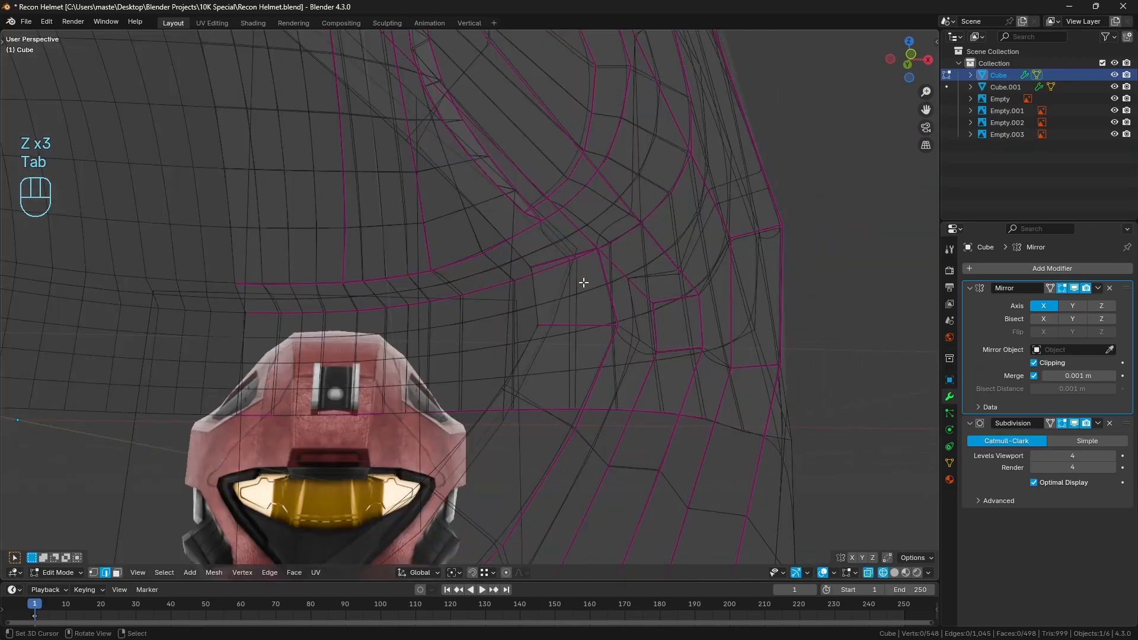
{"action": "key", "text": "Tab"}
{"action": "key", "text": "a"}
{"action": "key", "text": "a"}
{"action": "key", "text": "z"}
{"action": "left_click", "coordinate": [699, 308]}
{"action": "mouse_move", "coordinate": [699, 308]}
{"action": "middle_mouse_down"}
{"action": "mouse_move", "coordinate": [621, 306]}
{"action": "mouse_move", "coordinate": [569, 284]}
{"action": "middle_mouse_up"}
{"action": "left_click", "coordinate": [443, 277]}
Open the visor mesh to examine how it sits behind the rim at the outer corner, and return to Object Mode
{"action": "key", "text": "Tab"}
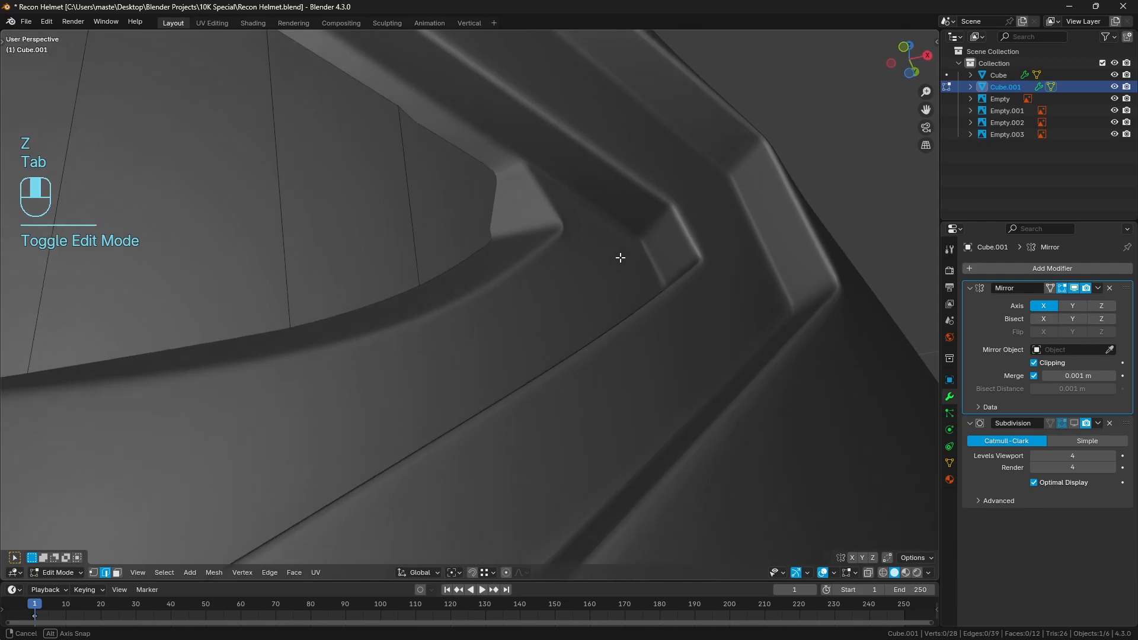
{"action": "key", "text": "z"}
{"action": "mouse_move", "coordinate": [621, 258]}
{"action": "middle_mouse_down"}
{"action": "mouse_move", "coordinate": [627, 251]}
{"action": "mouse_move", "coordinate": [567, 279]}
{"action": "mouse_move", "coordinate": [621, 292]}
{"action": "mouse_move", "coordinate": [610, 302]}
{"action": "middle_mouse_up"}
{"action": "key", "text": "z"}
{"action": "key", "text": "a"}
{"action": "key", "text": "a"}
{"action": "key", "text": "Tab"}
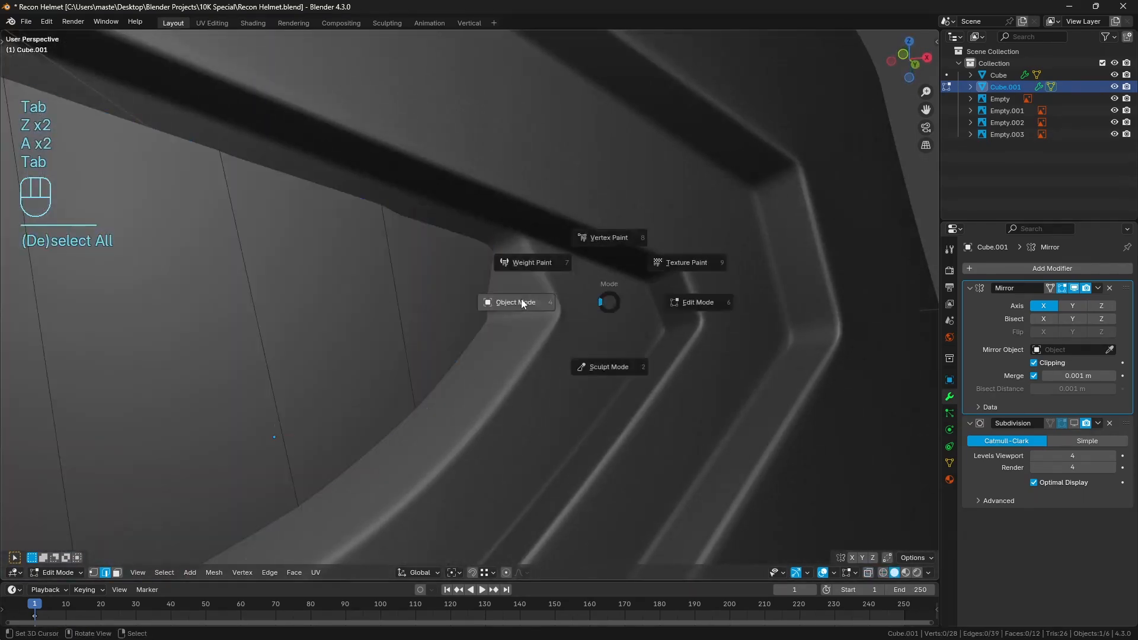
{"action": "left_click", "coordinate": [522, 303]}
{"action": "key", "text": "a"}
{"action": "key", "text": "a"}
Inspect the visor's overlap with the helmet rim from the side, comparing wireframe and solid shading
{"action": "scroll", "coordinate": [533, 302], "scroll_direction": "down", "scroll_amount": 5}
{"action": "mouse_move", "coordinate": [534, 303]}
{"action": "middle_mouse_down"}
{"action": "mouse_move", "coordinate": [495, 331]}
{"action": "mouse_move", "coordinate": [430, 321]}
{"action": "mouse_move", "coordinate": [483, 312]}
{"action": "mouse_move", "coordinate": [471, 307]}
{"action": "middle_mouse_up"}
{"action": "scroll", "coordinate": [496, 325], "scroll_direction": "down", "scroll_amount": 3}
{"action": "scroll", "coordinate": [500, 327], "scroll_direction": "up", "scroll_amount": 6}
{"action": "scroll", "coordinate": [499, 325], "scroll_direction": "up", "scroll_amount": 4}
{"action": "right_click", "coordinate": [428, 350]}
{"action": "key", "text": "a"}
{"action": "key", "text": "a"}
{"action": "right_click", "coordinate": [351, 301]}
{"action": "key", "text": "Tab"}
{"action": "key", "text": "z"}
{"action": "key", "text": "Tab"}
{"action": "key", "text": "a"}
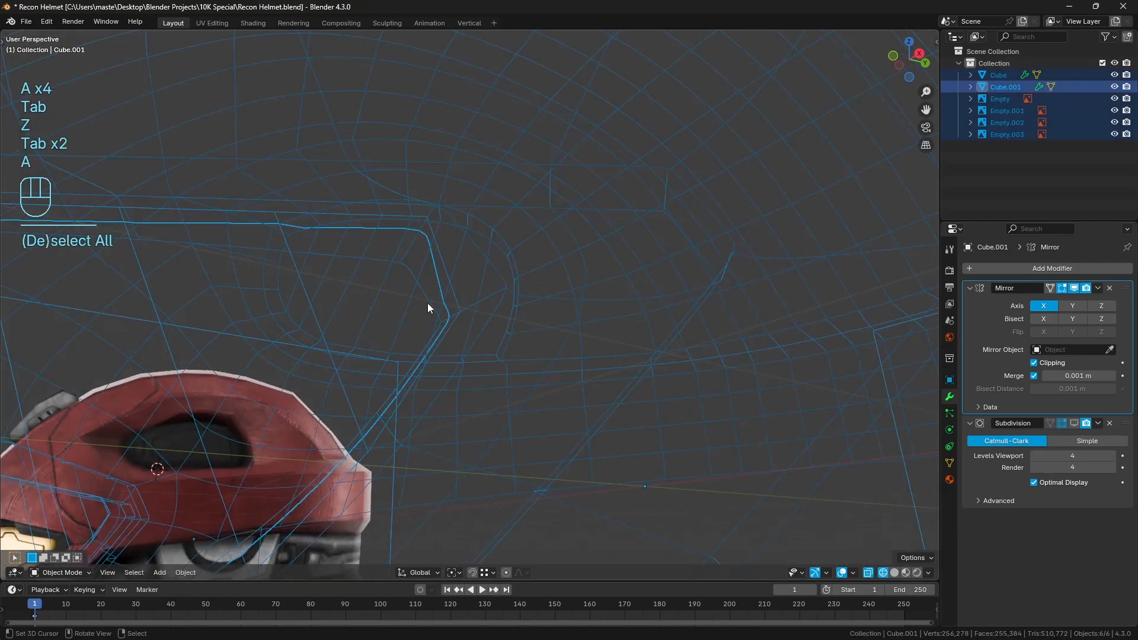
{"action": "key", "text": "a"}
{"action": "key", "text": "z"}
Reopen the helmet mesh and examine the creased rim edges at the outer corner in wireframe and solid shading
{"action": "right_click", "coordinate": [596, 264]}
{"action": "key", "text": "Tab"}
{"action": "key", "text": "z"}
{"action": "mouse_move", "coordinate": [509, 275]}
{"action": "middle_mouse_down"}
{"action": "mouse_move", "coordinate": [510, 297]}
{"action": "mouse_move", "coordinate": [532, 276]}
{"action": "mouse_move", "coordinate": [507, 291]}
{"action": "mouse_move", "coordinate": [517, 293]}
{"action": "middle_mouse_up"}
{"action": "key", "text": "z"}
{"action": "key", "text": "a"}
{"action": "key", "text": "a"}
{"action": "scroll", "coordinate": [495, 289], "scroll_direction": "down", "scroll_amount": 3}
{"action": "scroll", "coordinate": [277, 305], "scroll_direction": "down", "scroll_amount": 3}
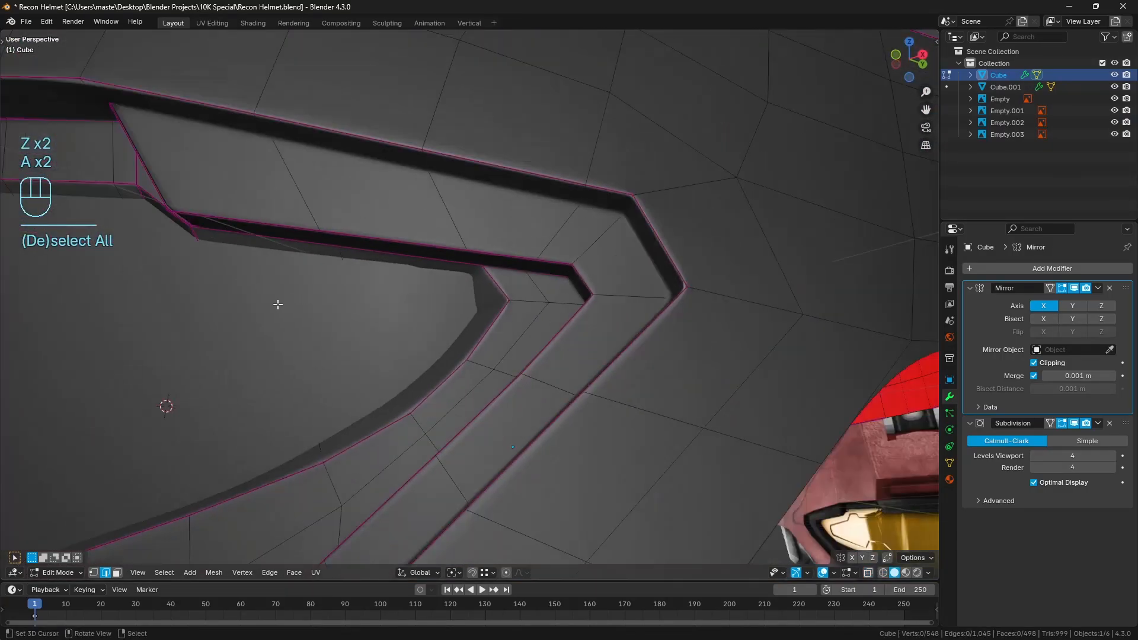
Return to Object Mode and examine the smoothed visor opening from the front and along the lower rim
{"action": "key", "text": "Tab"}
{"action": "key", "text": "a"}
{"action": "key", "text": "a"}
{"action": "middle_click_drag", "start_coordinate": [355, 355], "coordinate": [461, 396]}
{"action": "scroll", "coordinate": [461, 345], "scroll_direction": "up", "scroll_amount": 2}
{"action": "scroll", "coordinate": [500, 375], "scroll_direction": "down", "scroll_amount": 3}
{"action": "scroll", "coordinate": [446, 365], "scroll_direction": "down", "scroll_amount": 3}
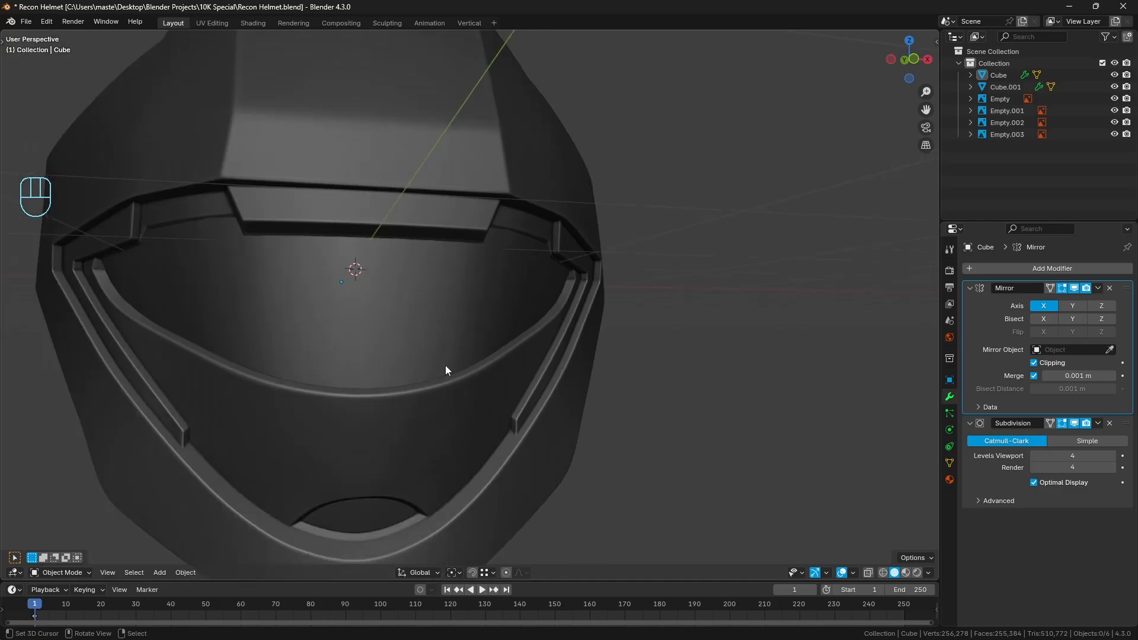
{"action": "middle_click_drag", "start_coordinate": [422, 354], "coordinate": [375, 347]}
{"action": "scroll", "coordinate": [449, 361], "scroll_direction": "up", "scroll_amount": 1}
{"action": "scroll", "coordinate": [485, 318], "scroll_direction": "up", "scroll_amount": 2}
{"action": "scroll", "coordinate": [374, 347], "scroll_direction": "up", "scroll_amount": 1}
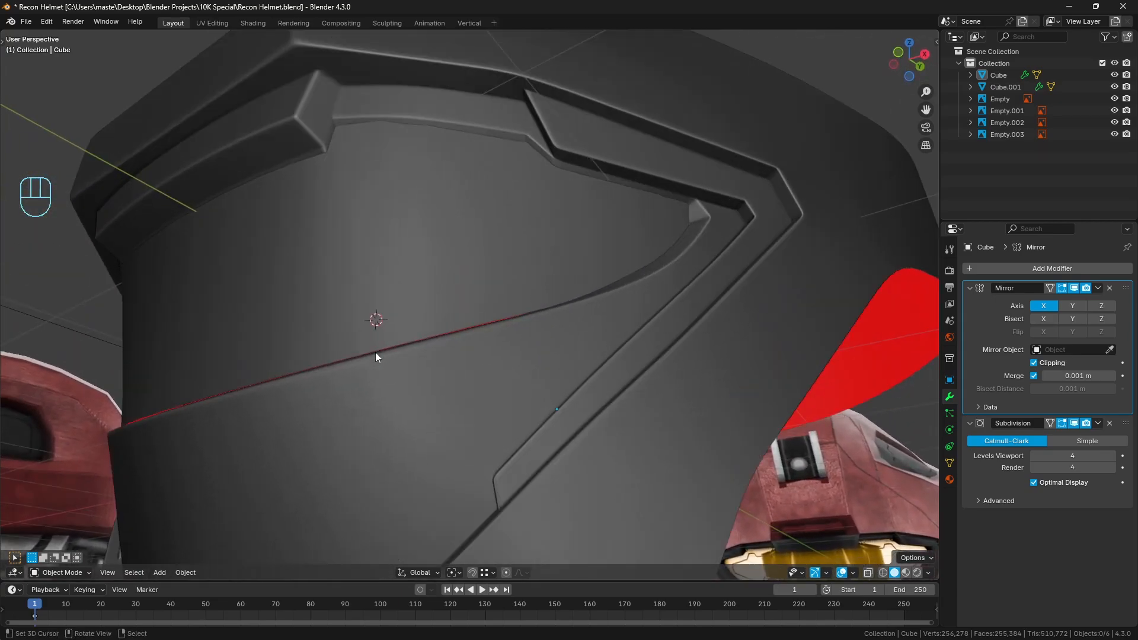
Open the helmet mesh in wireframe and select the path of inner edges along the lower rim from the centre to the outer corner
{"action": "left_click", "coordinate": [397, 347]}
{"action": "scroll", "coordinate": [391, 356], "scroll_direction": "up", "scroll_amount": 3}
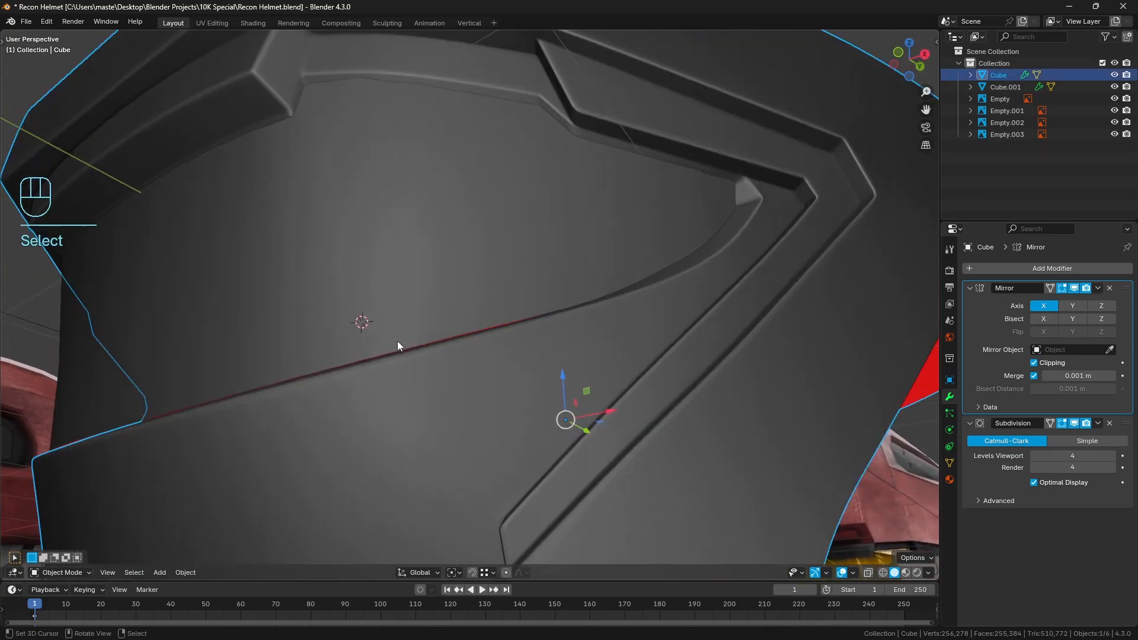
{"action": "scroll", "coordinate": [422, 355], "scroll_direction": "down", "scroll_amount": 3}
{"action": "key", "text": "Tab"}
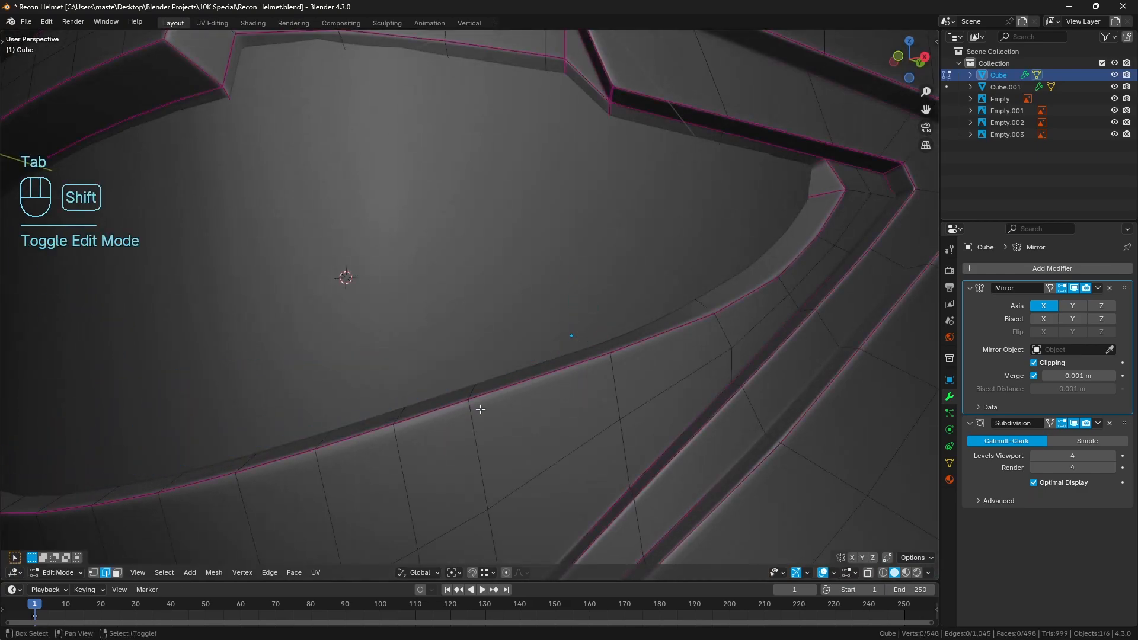
{"action": "key", "text": "shift+z"}
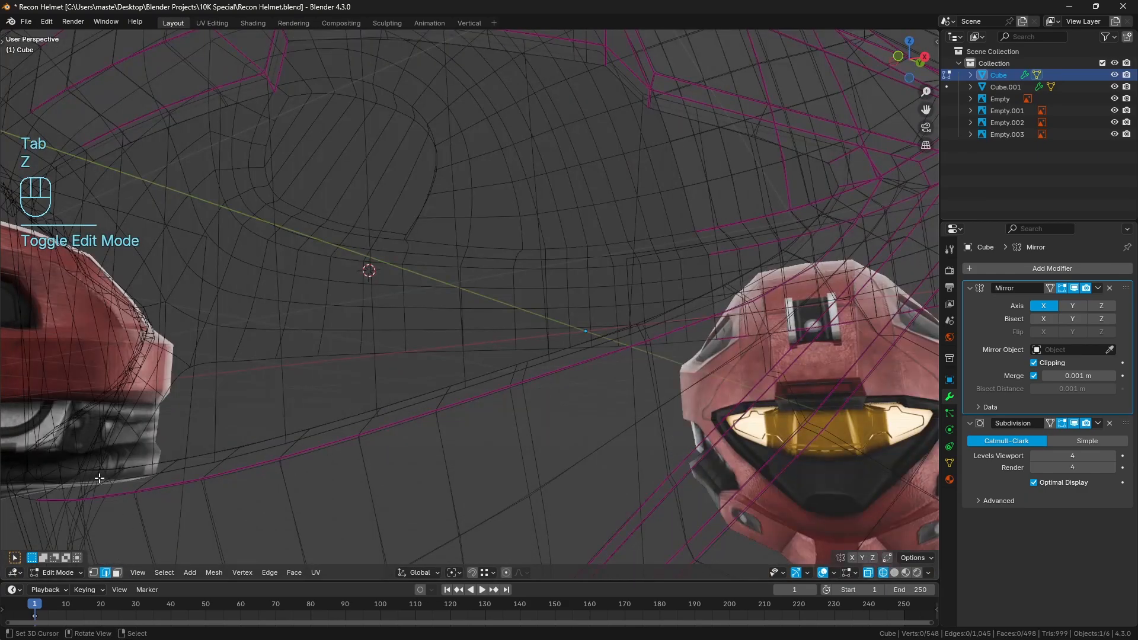
{"action": "middle_click_drag", "start_coordinate": [686, 287], "coordinate": [669, 312]}
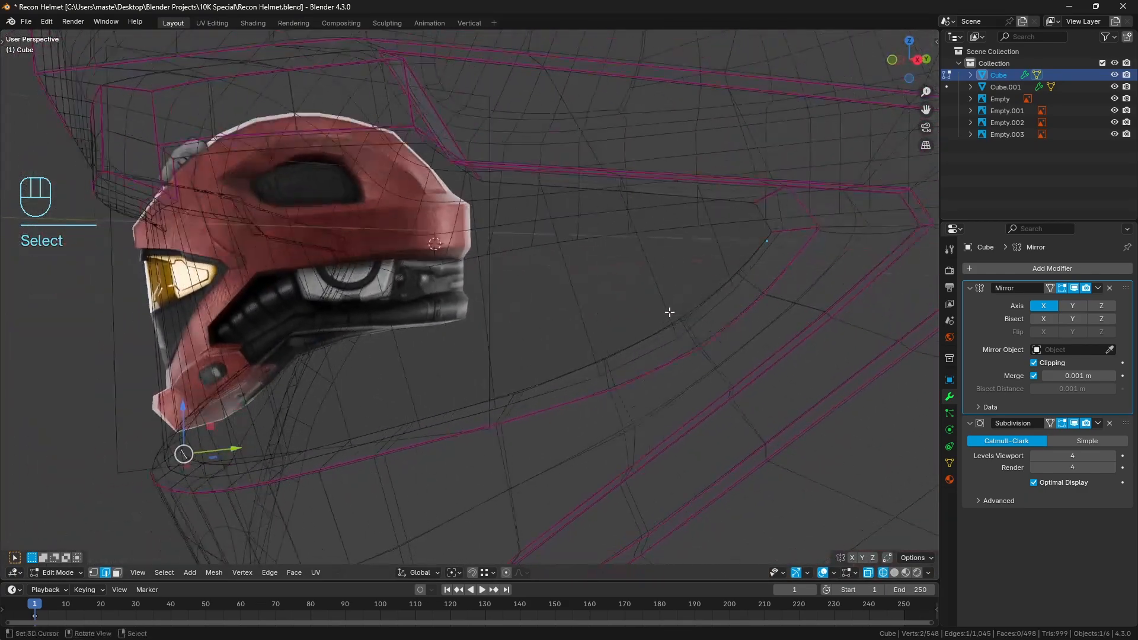
{"action": "right_click", "coordinate": [749, 264], "text": "ctrl"}
Move the selected inner lower rim edges up along Z by about 0.015 m in solid shading
{"action": "key", "text": "z"}
{"action": "middle_click_drag", "start_coordinate": [508, 345], "coordinate": [601, 328], "text": "shift"}
{"action": "middle_click_drag", "start_coordinate": [480, 325], "coordinate": [461, 321]}
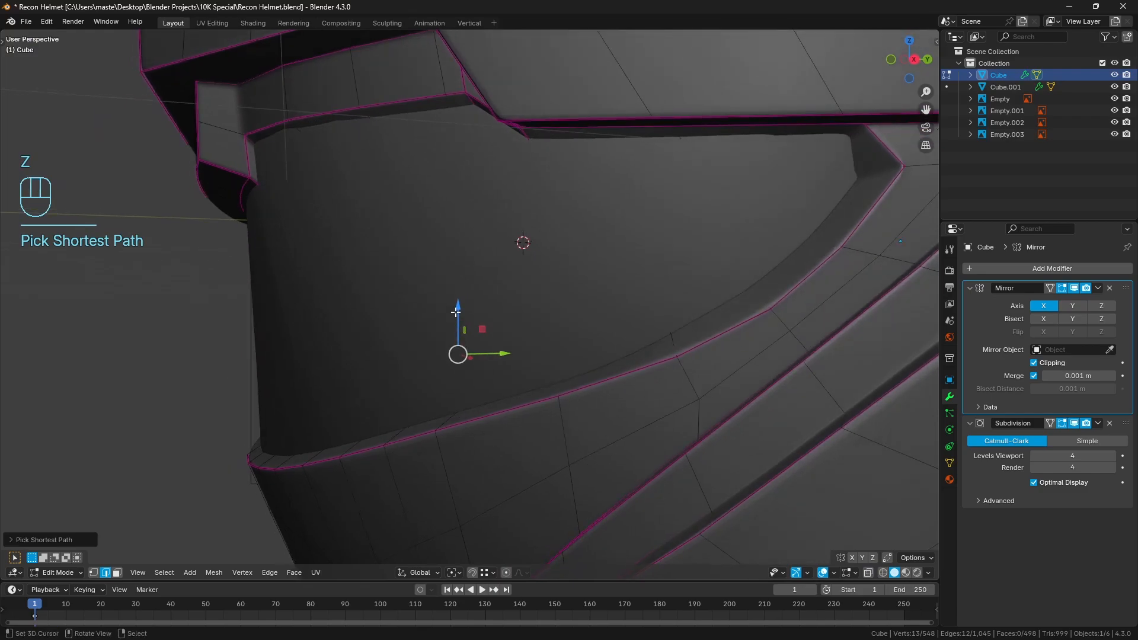
{"action": "left_click_drag", "start_coordinate": [456, 311], "coordinate": [454, 308], "text": "shift"}
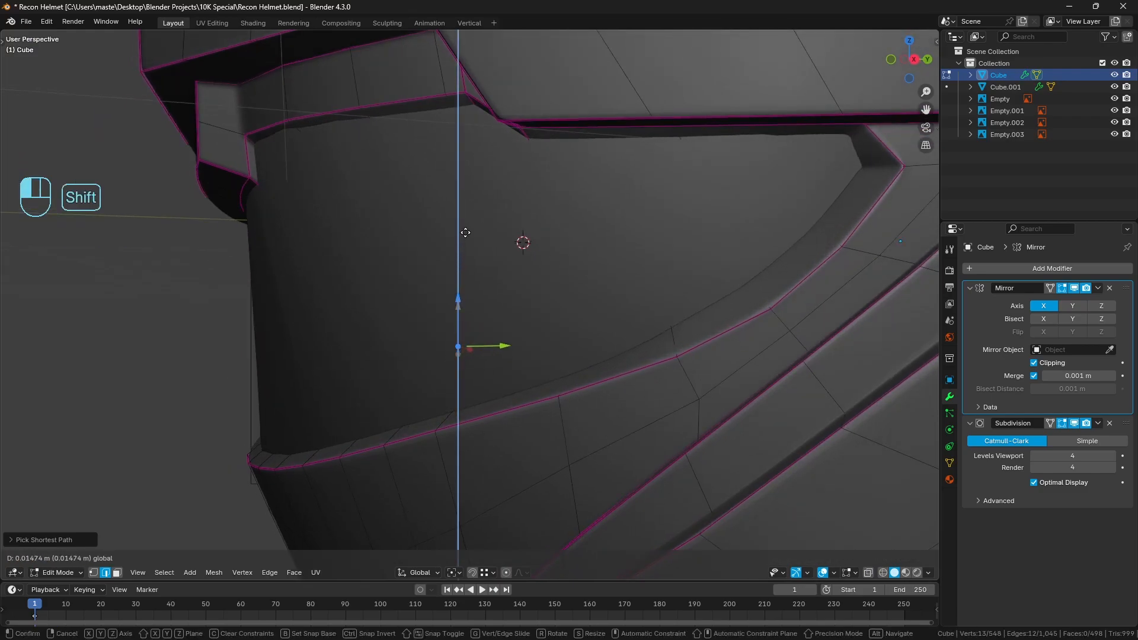
{"action": "left_click_drag", "start_coordinate": [465, 233], "coordinate": [465, 232], "text": "shift"}
Clear the selection, check the lower rim in wireframe and solid shading, and return to Object Mode to view the whole helmet
{"action": "middle_click_drag", "start_coordinate": [800, 254], "coordinate": [701, 300], "text": "shift"}
{"action": "key", "text": "a"}
{"action": "key", "text": "a"}
{"action": "key", "text": "z"}
{"action": "middle_click_drag", "start_coordinate": [791, 267], "coordinate": [741, 281], "text": "shift"}
{"action": "key", "text": "z"}
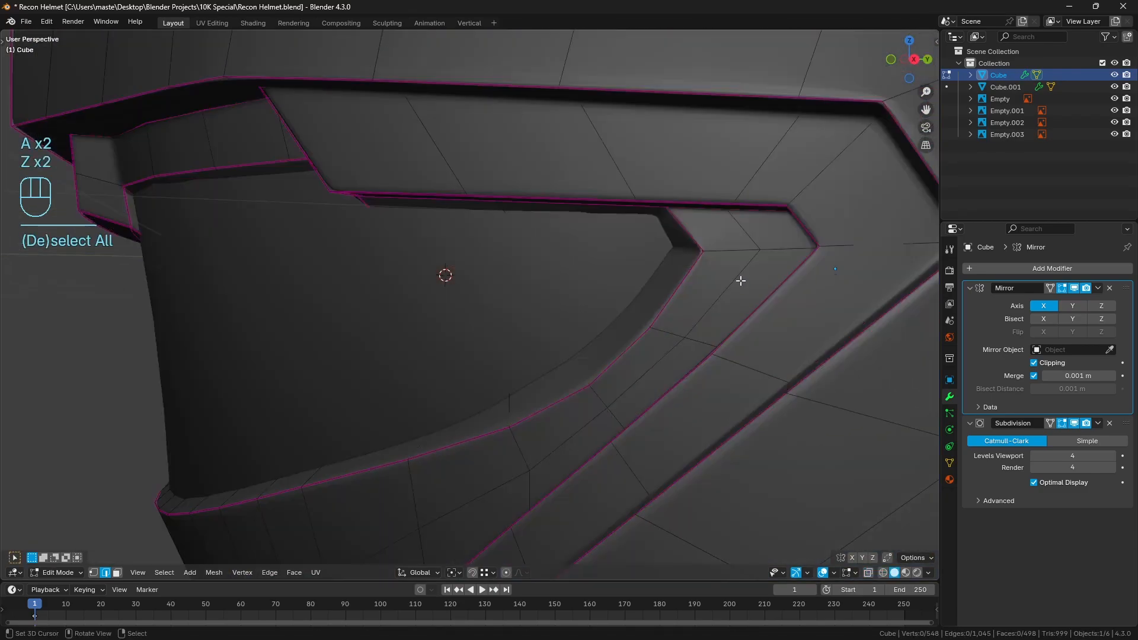
{"action": "key", "text": "a"}
{"action": "key", "text": "a"}
{"action": "key", "text": "Tab"}
{"action": "scroll", "coordinate": [682, 290], "scroll_direction": "down", "scroll_amount": 8}
{"action": "key", "text": "a"}
{"action": "key", "text": "a"}
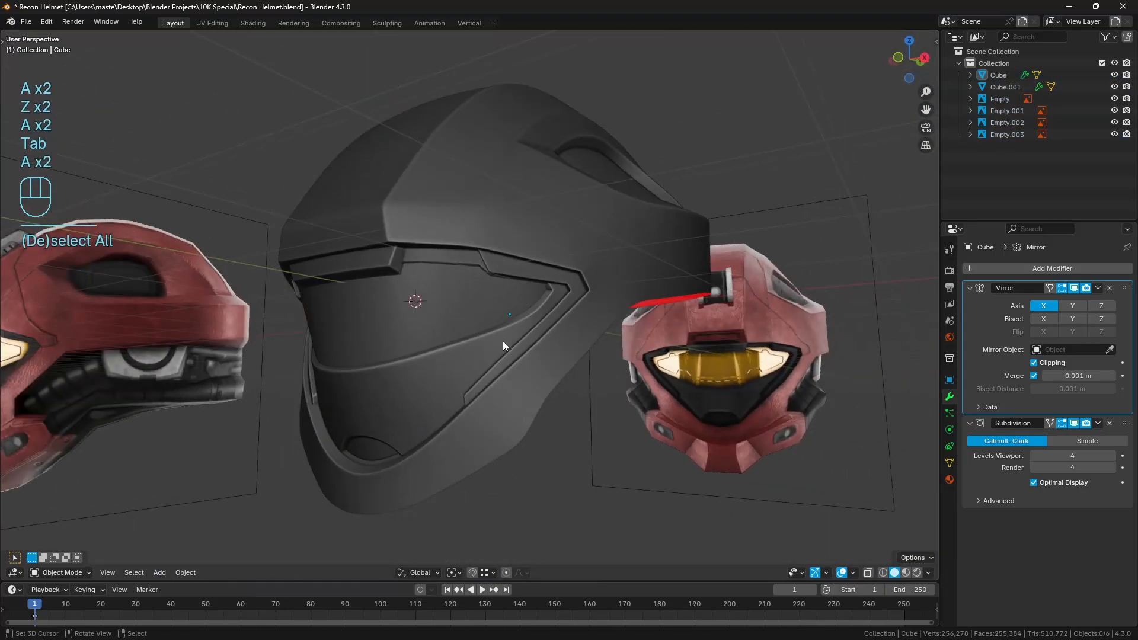
Switch to the front view and hide the visor object to expose the reference image through the opening
{"action": "middle_click_drag", "start_coordinate": [502, 340], "coordinate": [562, 344]}
{"action": "scroll", "coordinate": [617, 347], "scroll_direction": "up", "scroll_amount": 3}
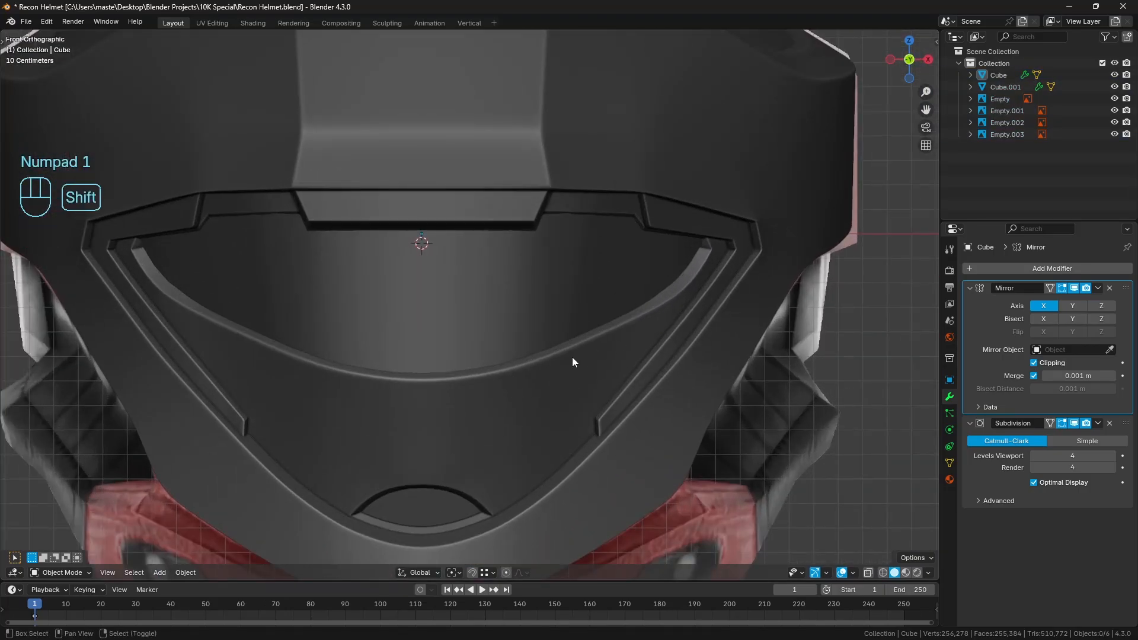
{"action": "middle_click_drag", "start_coordinate": [571, 357], "coordinate": [545, 360], "text": "shift"}
{"action": "left_click", "coordinate": [490, 330]}
{"action": "key", "text": "h"}
{"action": "middle_click_drag", "start_coordinate": [485, 331], "coordinate": [448, 333], "text": "shift"}
{"action": "scroll", "coordinate": [431, 348], "scroll_direction": "up", "scroll_amount": 1}
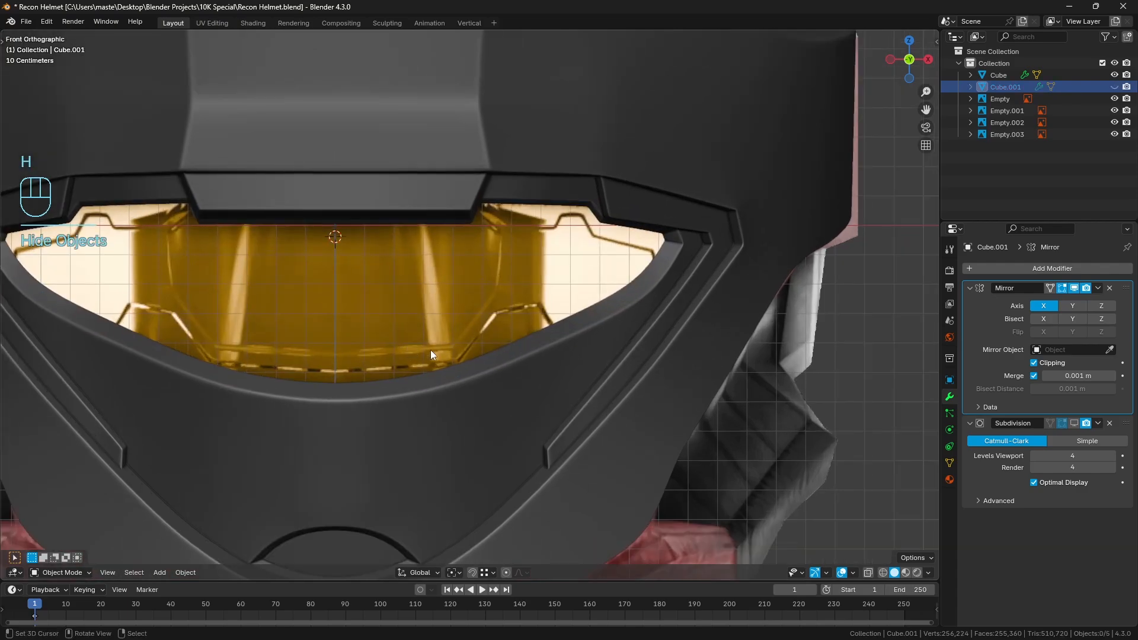
{"action": "key", "text": "d"}
{"action": "mouse_move", "coordinate": [344, 401]}
{"action": "left_mouse_down"}
{"action": "mouse_move", "coordinate": [493, 368]}
{"action": "mouse_move", "coordinate": [575, 334]}
{"action": "mouse_move", "coordinate": [646, 288]}
{"action": "mouse_move", "coordinate": [700, 229]}
{"action": "left_mouse_up"}
{"action": "right_click_drag", "start_coordinate": [663, 260], "coordinate": [310, 460]}
{"action": "key", "text": "d"}
Open the helmet mesh for editing in front view and hide its Subdivision modifier in the viewport
{"action": "left_click", "coordinate": [470, 401]}
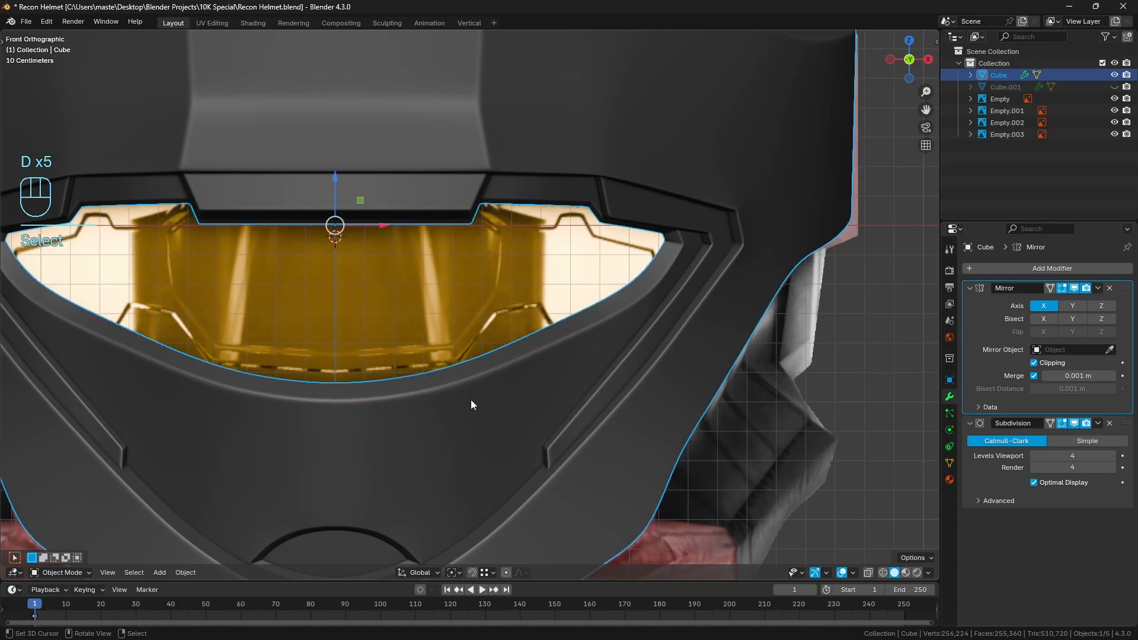
{"action": "key", "text": "Tab"}
{"action": "scroll", "coordinate": [628, 370], "scroll_direction": "up", "scroll_amount": 1}
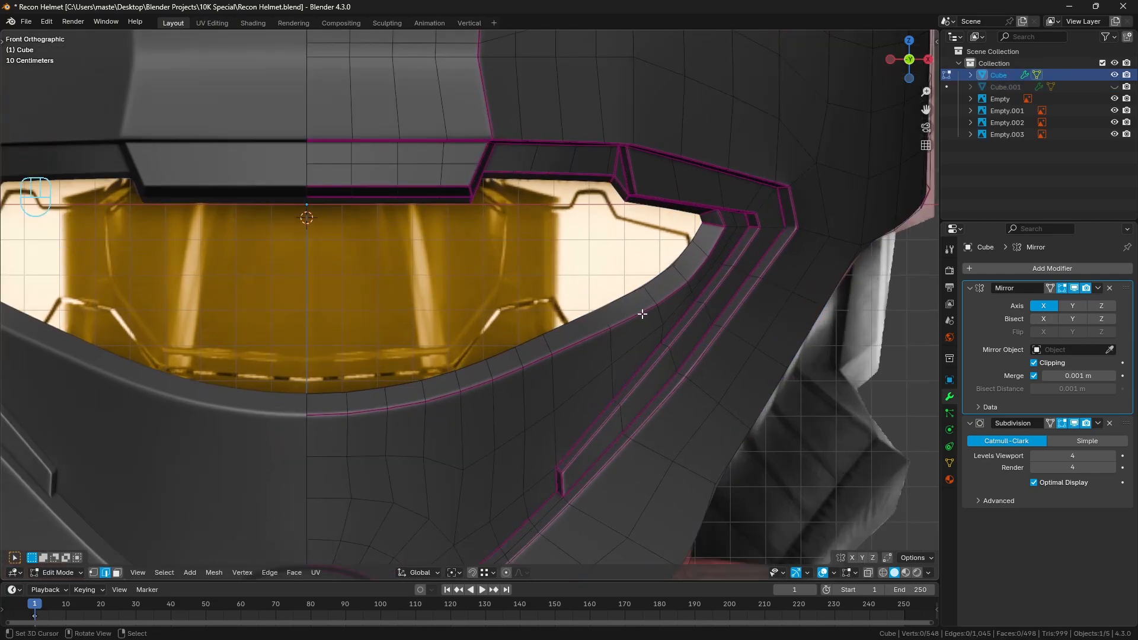
{"action": "left_click", "coordinate": [1073, 422]}
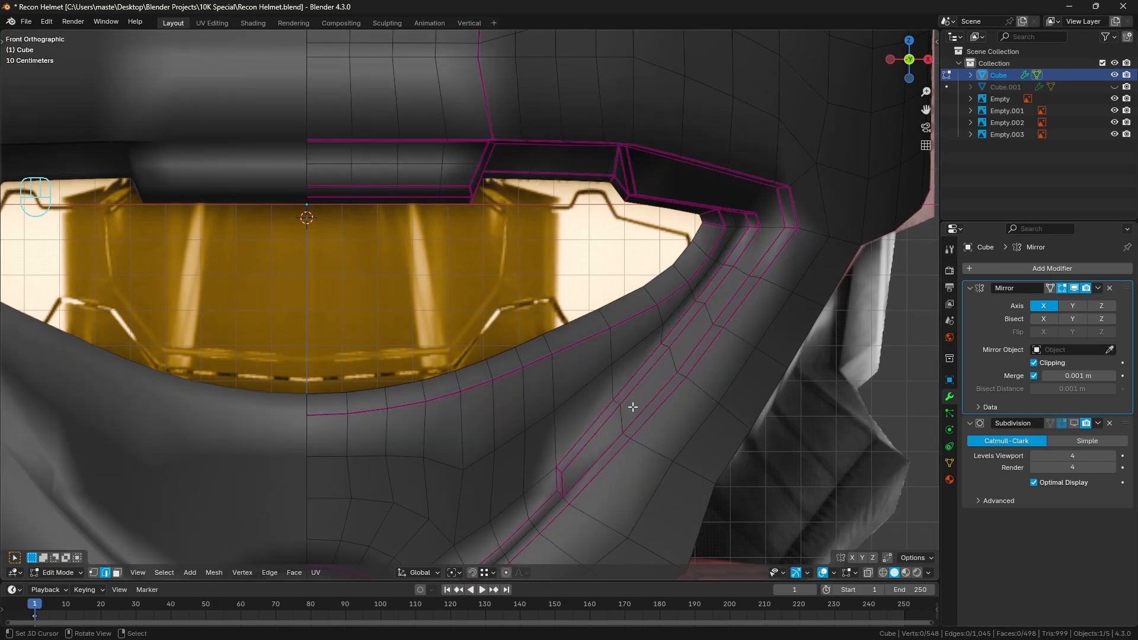
{"action": "middle_click_drag", "start_coordinate": [631, 405], "coordinate": [602, 395], "text": "shift"}
Evenly distribute the vertices of the lower rim's edge rows and the row below, from the centreline toward the side, using LoopTools Space
{"action": "left_click", "coordinate": [296, 404]}
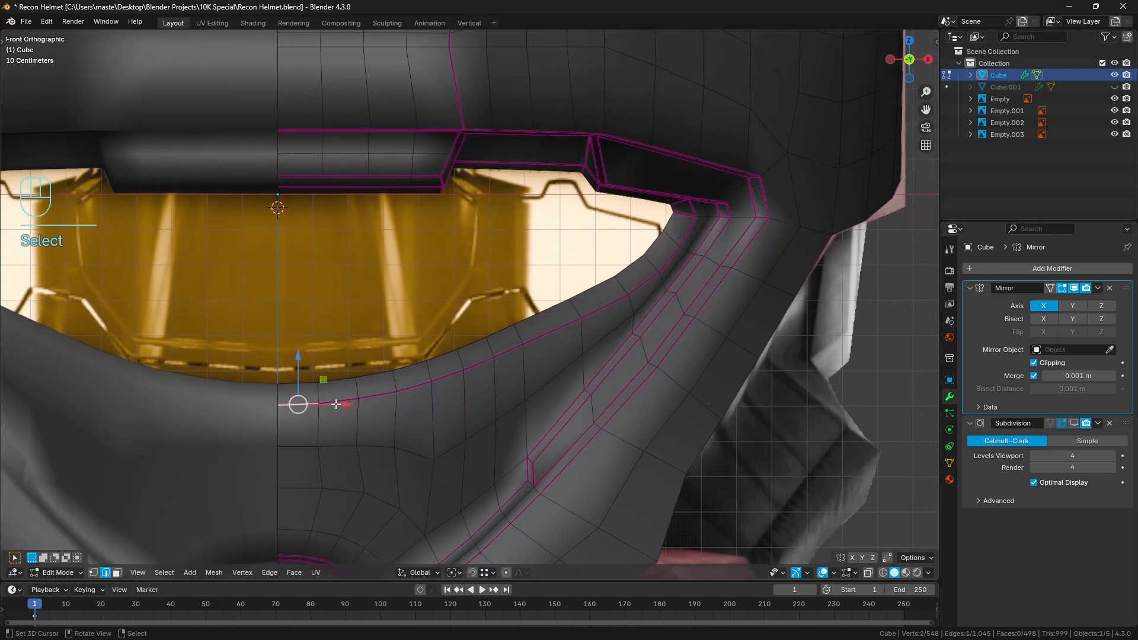
{"action": "left_click", "coordinate": [561, 328], "text": "ctrl"}
{"action": "right_click", "coordinate": [300, 385], "text": "ctrl"}
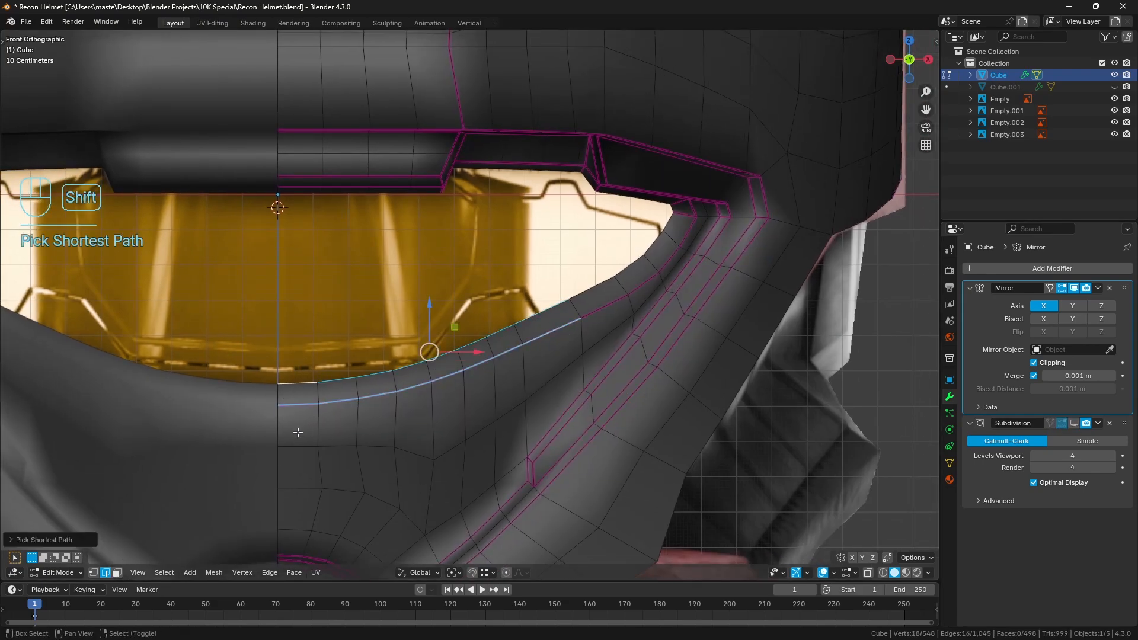
{"action": "right_click", "coordinate": [298, 440], "text": "shift"}
{"action": "right_click", "coordinate": [542, 384], "text": "ctrl"}
{"action": "middle_click_drag", "start_coordinate": [701, 386], "coordinate": [593, 343], "text": "shift"}
{"action": "key", "text": "q"}
{"action": "left_click", "coordinate": [650, 485]}
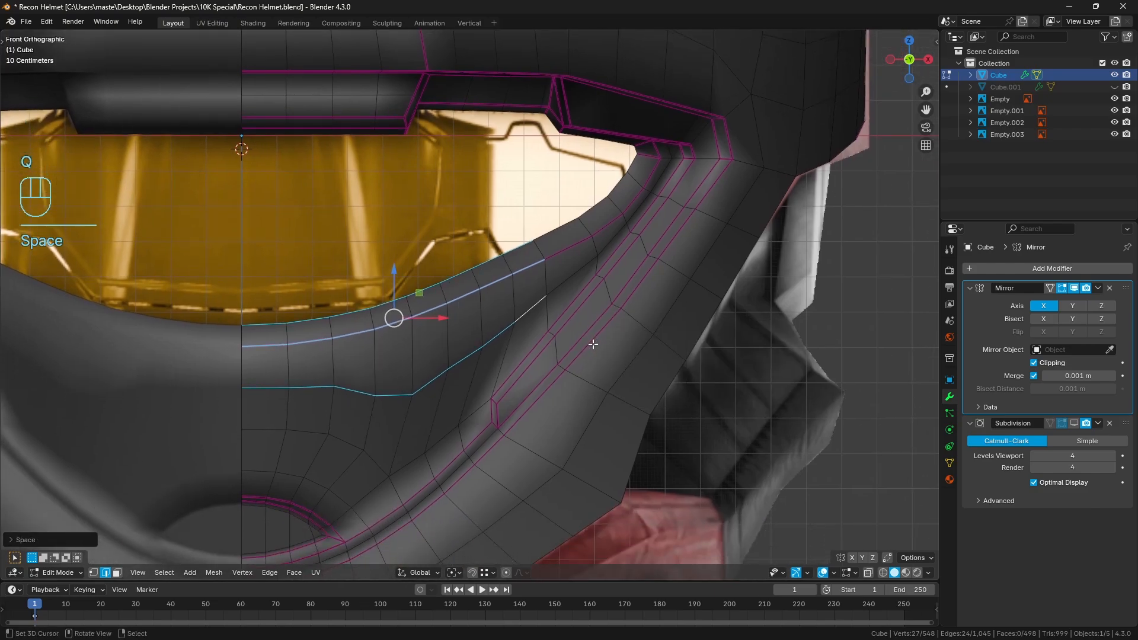
{"action": "key", "text": "a"}
{"action": "key", "text": "a"}
Relax the rim edge rows and the adjacent row at the visor opening's side corner with LoopTools
{"action": "middle_click_drag", "start_coordinate": [594, 278], "coordinate": [550, 321], "text": "shift"}
{"action": "right_click", "coordinate": [519, 270]}
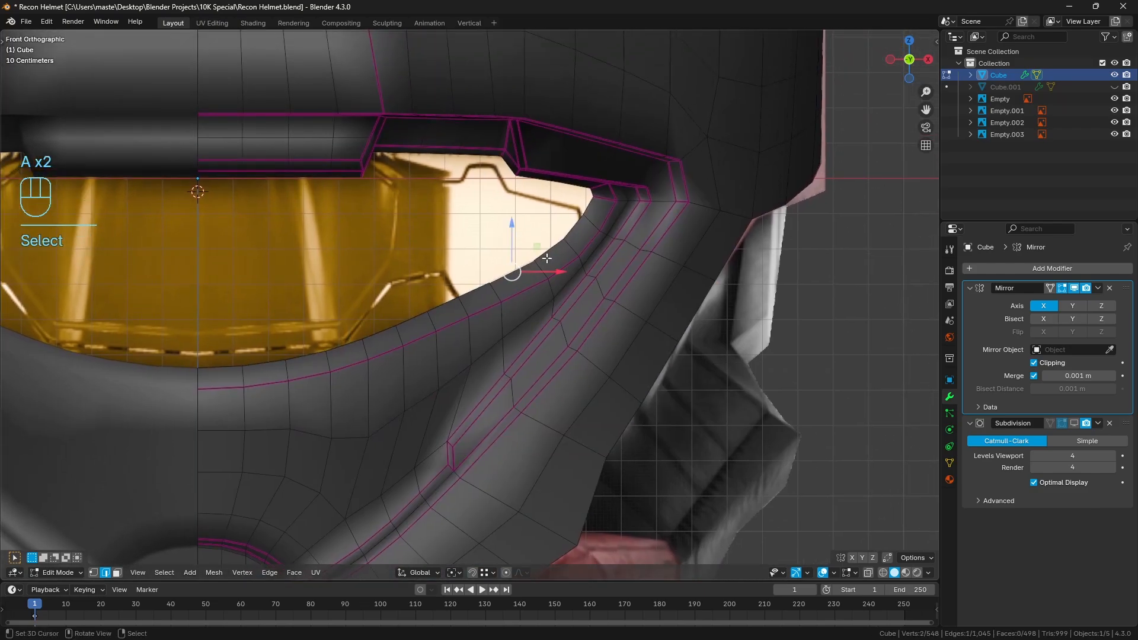
{"action": "right_click", "coordinate": [587, 209], "text": "ctrl"}
{"action": "right_click", "coordinate": [609, 215], "text": "shift"}
{"action": "right_click", "coordinate": [529, 290], "text": "ctrl"}
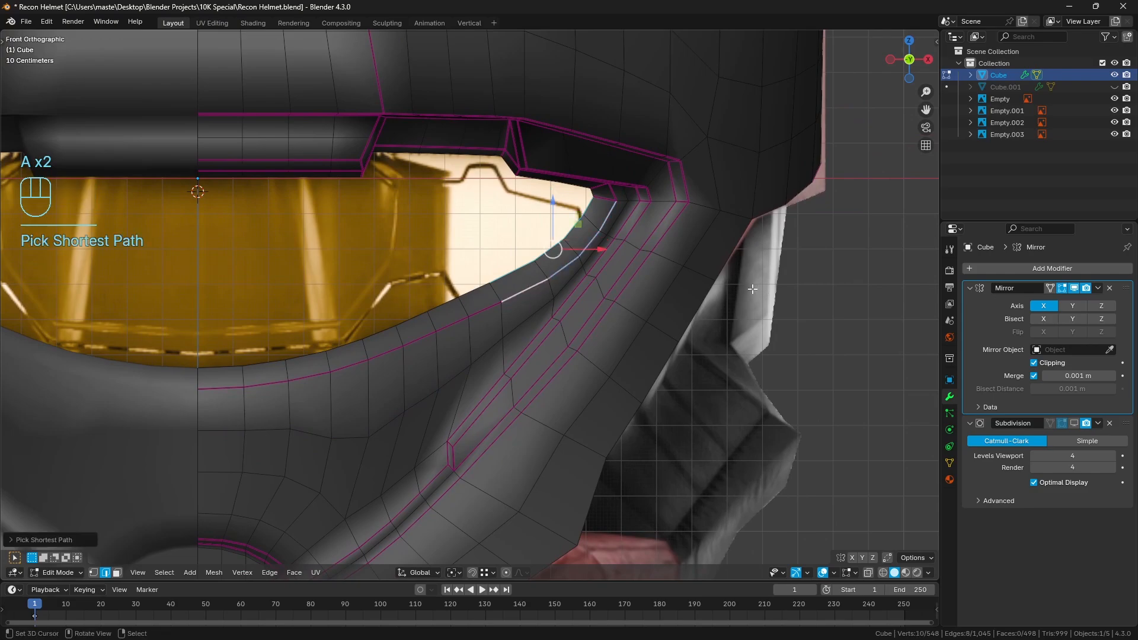
{"action": "right_click", "coordinate": [543, 310], "text": "shift"}
{"action": "right_click", "coordinate": [625, 218], "text": "ctrl"}
{"action": "key", "text": "ctrl+z"}
{"action": "key", "text": "q"}
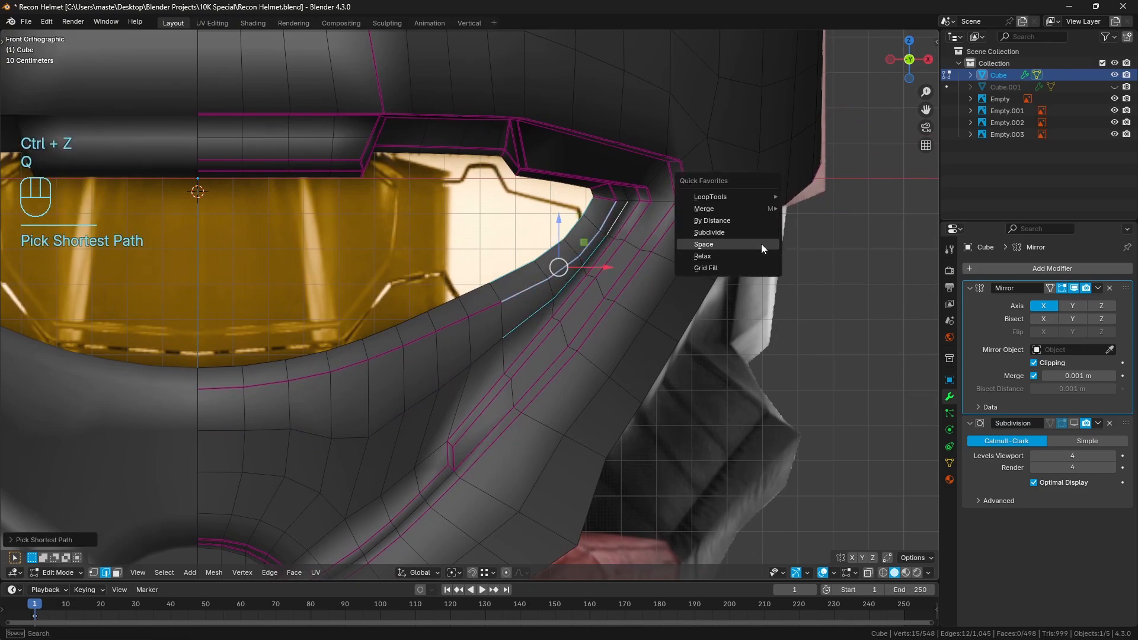
{"action": "key", "text": "space"}
{"action": "key", "text": "ctrl+z"}
{"action": "key", "text": "q"}
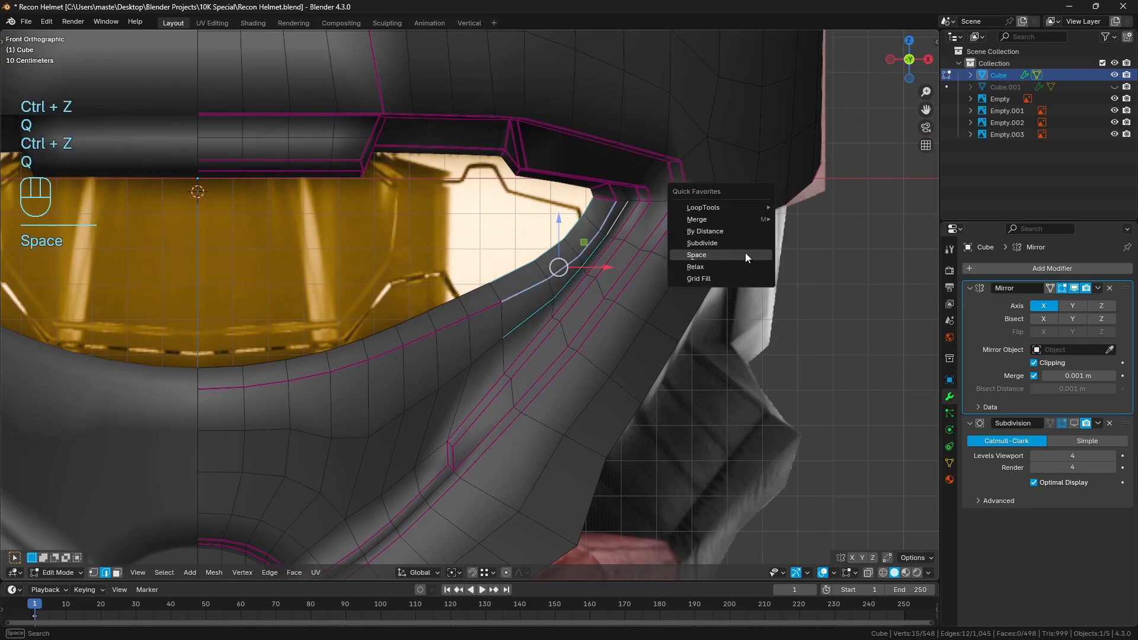
{"action": "left_click", "coordinate": [714, 265]}
{"action": "key", "text": "a"}
{"action": "key", "text": "a"}
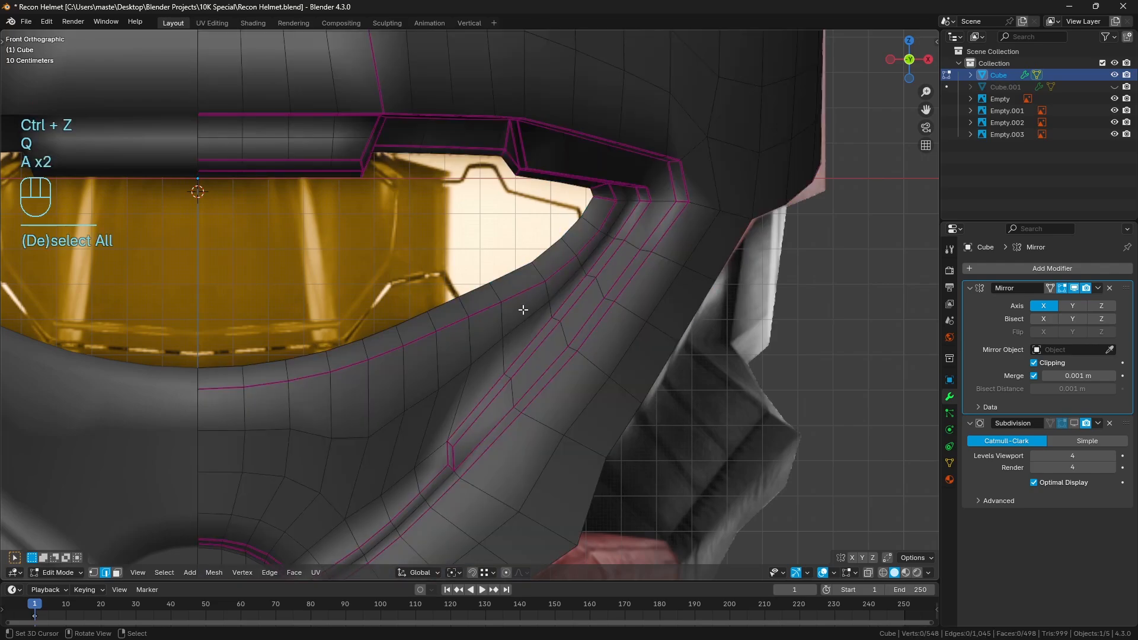
Evenly space the short stretch of rim edges where the lower rim meets the side curve
{"action": "left_click", "coordinate": [481, 300]}
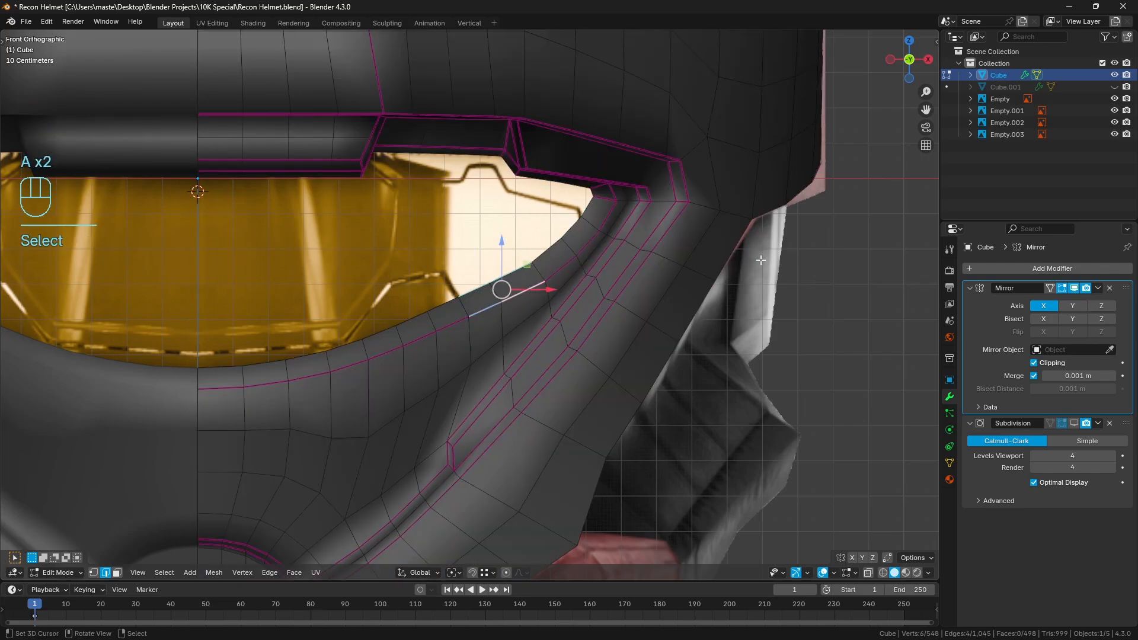
{"action": "key", "text": "q"}
{"action": "key", "text": "space"}
{"action": "key", "text": "a"}
{"action": "key", "text": "a"}
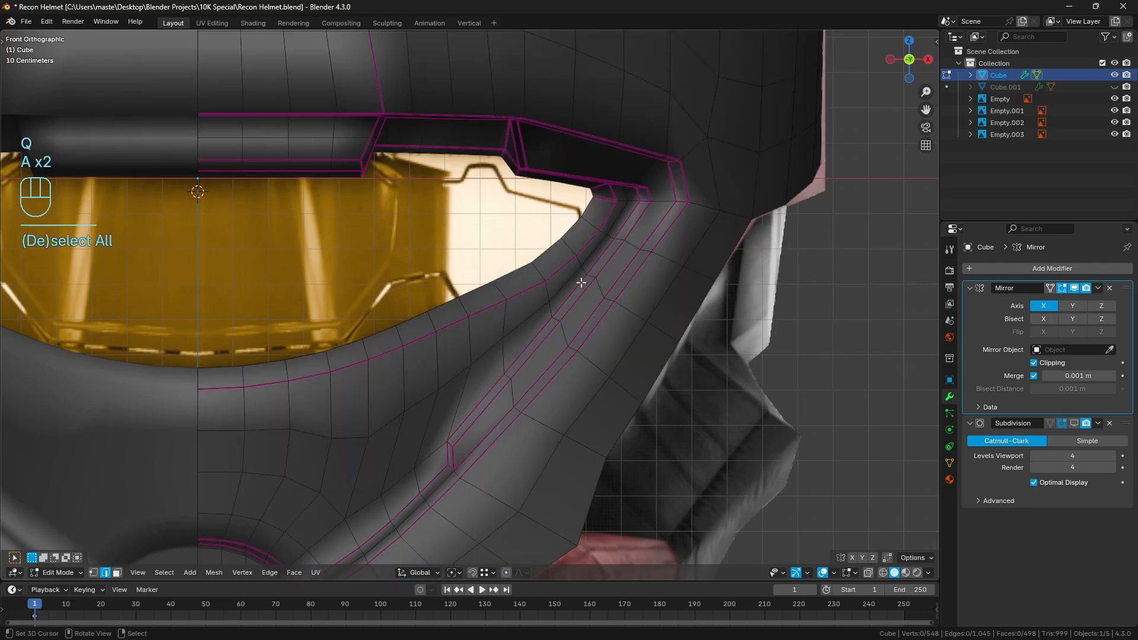
Even out the inner and creased rim edge paths from the lower rim up to the side corner with LoopTools
{"action": "right_click", "coordinate": [499, 301]}
{"action": "right_click", "coordinate": [608, 218], "text": "ctrl"}
{"action": "right_click", "coordinate": [587, 208], "text": "shift"}
{"action": "right_click", "coordinate": [478, 289], "text": "ctrl"}
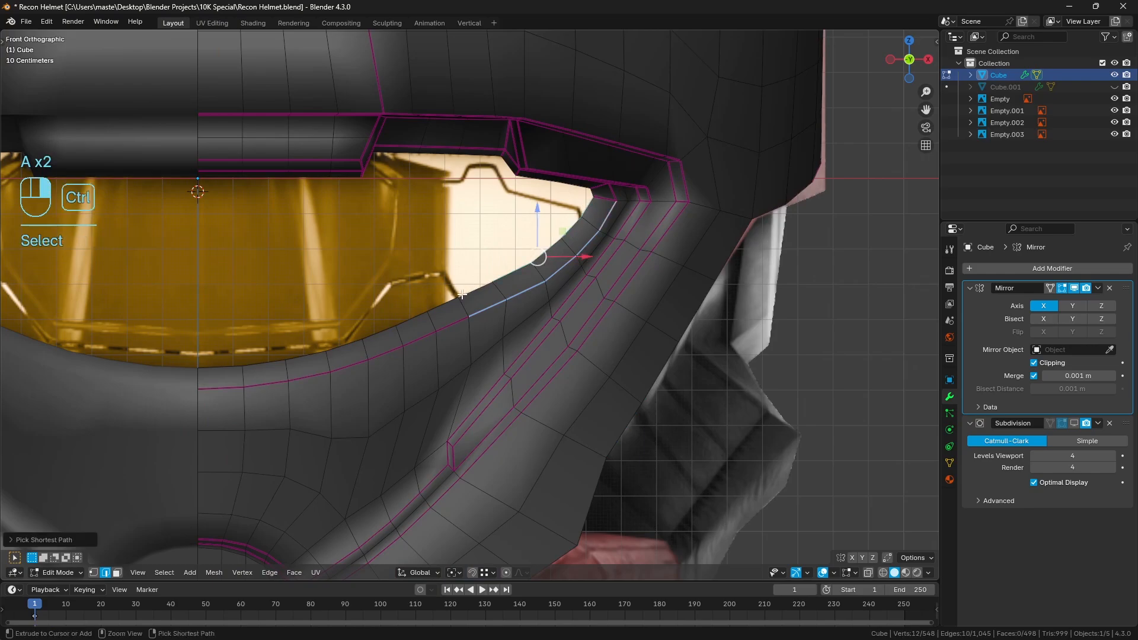
{"action": "key", "text": "q"}
{"action": "left_click", "coordinate": [784, 250]}
{"action": "key", "text": "a"}
{"action": "key", "text": "a"}
Set the transform orientation to Normal and the transform pivot point to Active Element
{"action": "middle_click_drag", "start_coordinate": [671, 285], "coordinate": [716, 261], "text": "shift"}
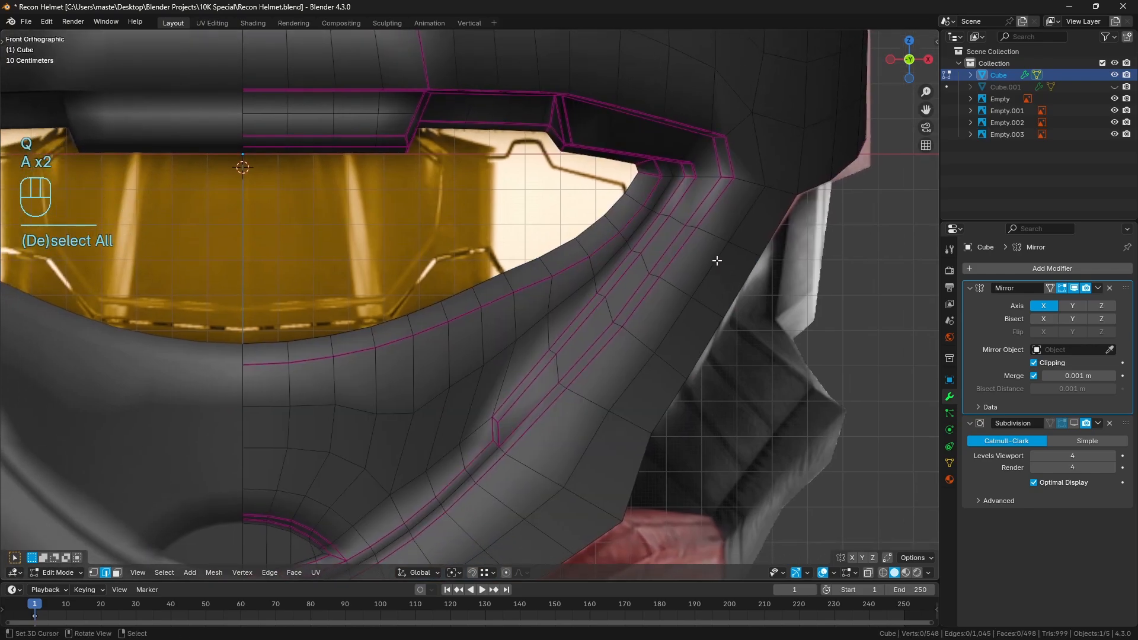
{"action": "scroll", "coordinate": [638, 281], "scroll_direction": "down", "scroll_amount": 1}
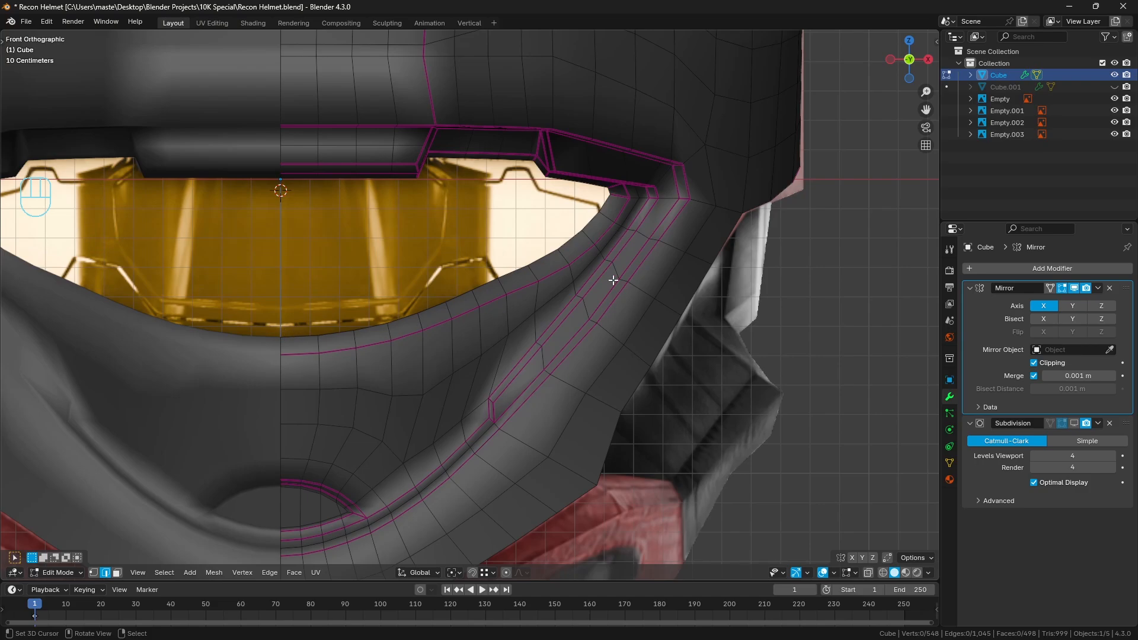
{"action": "scroll", "coordinate": [614, 281], "scroll_direction": "up", "scroll_amount": 1}
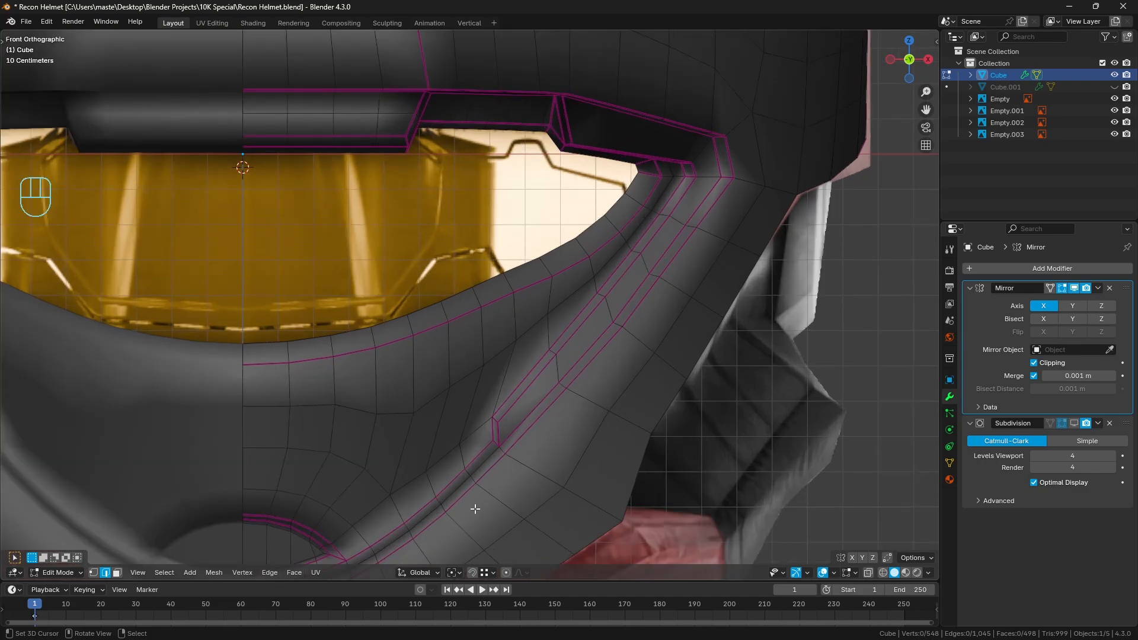
{"action": "left_click", "coordinate": [425, 572]}
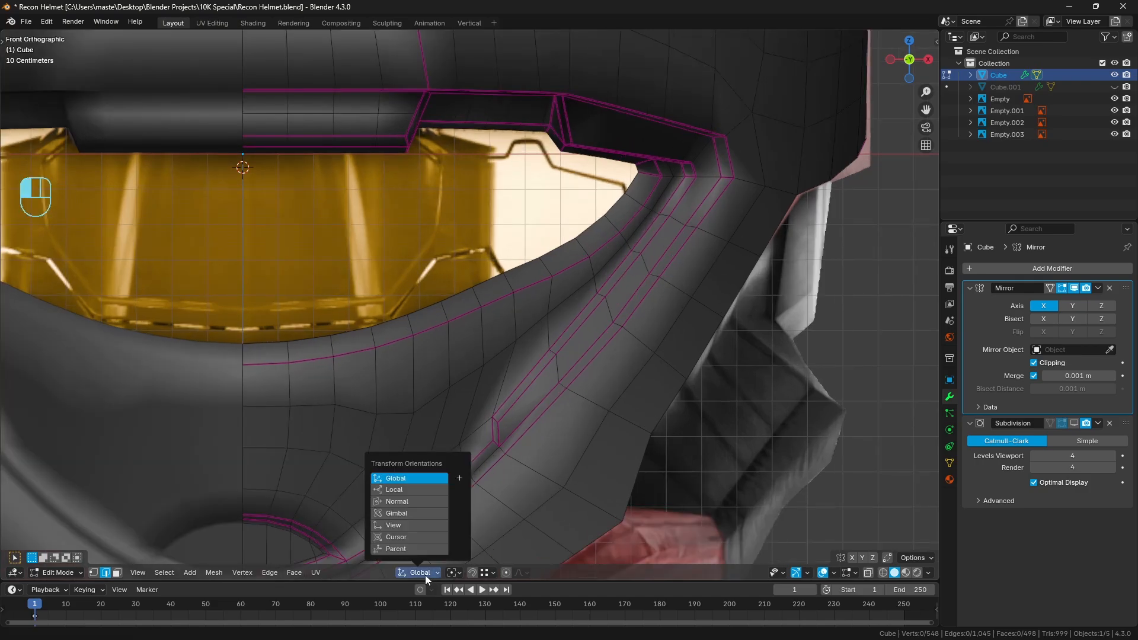
{"action": "left_click", "coordinate": [415, 500]}
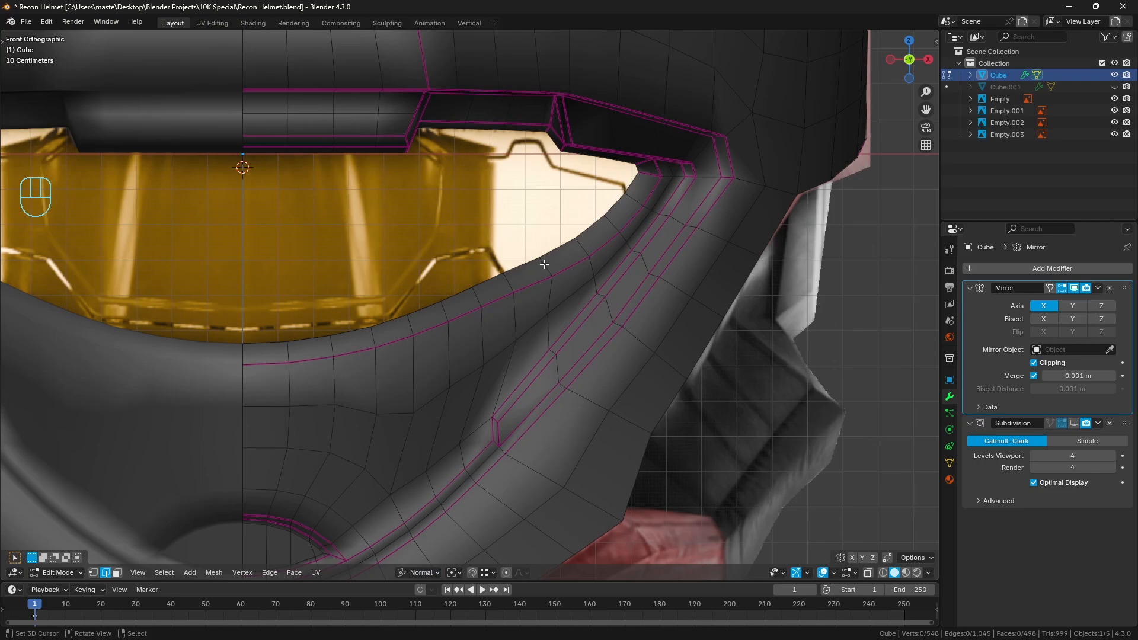
{"action": "left_click", "coordinate": [416, 567]}
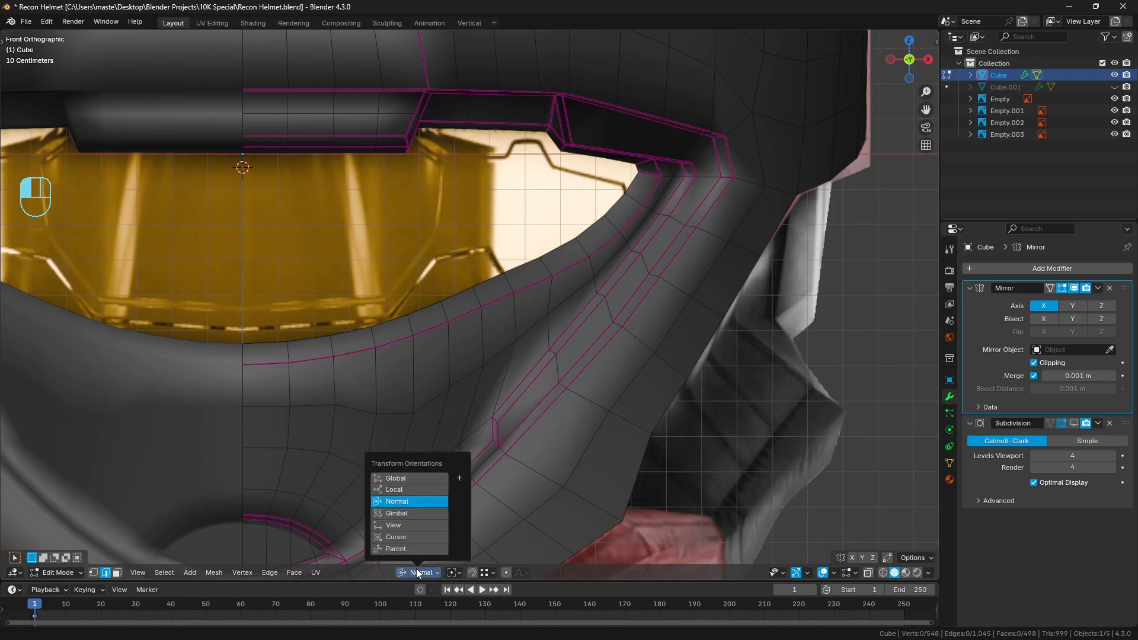
{"action": "left_click", "coordinate": [452, 573]}
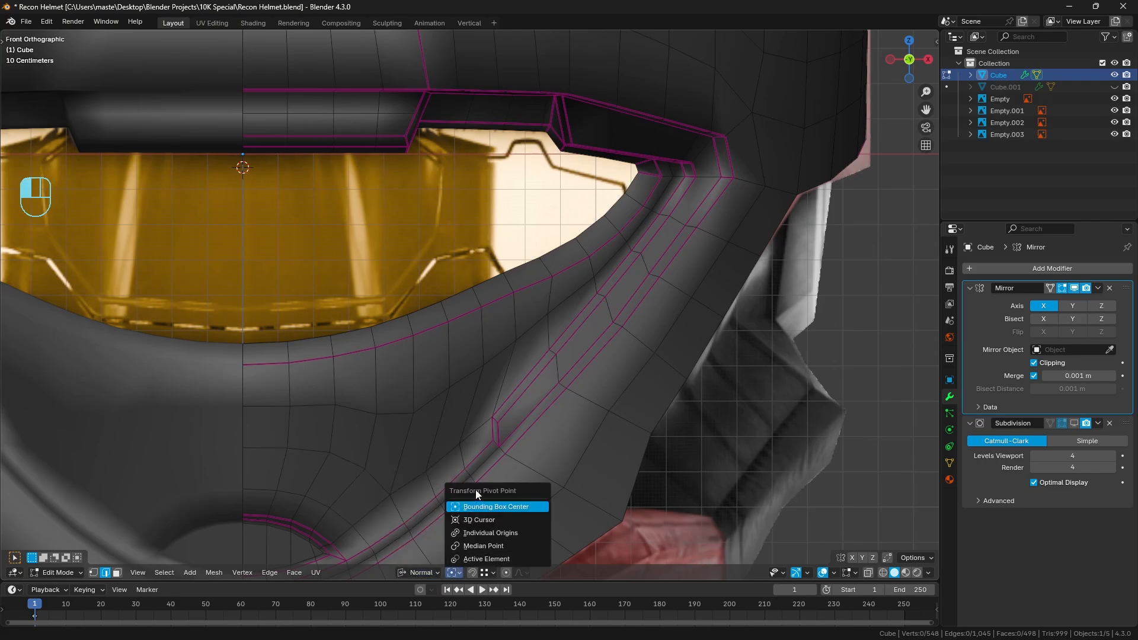
{"action": "left_click", "coordinate": [488, 559]}
Nudge the cross-rim edges at the start of the side curve slightly along their normal Y axis
{"action": "scroll", "coordinate": [634, 239], "scroll_direction": "up", "scroll_amount": 1}
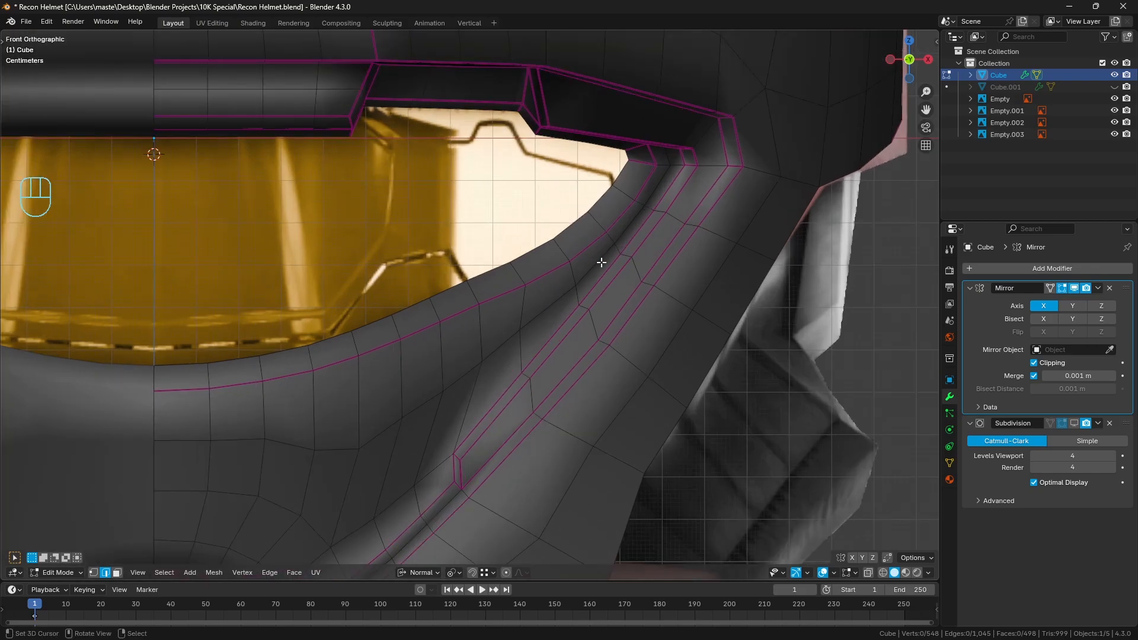
{"action": "left_click", "coordinate": [521, 271]}
{"action": "left_click", "coordinate": [521, 309], "text": "shift"}
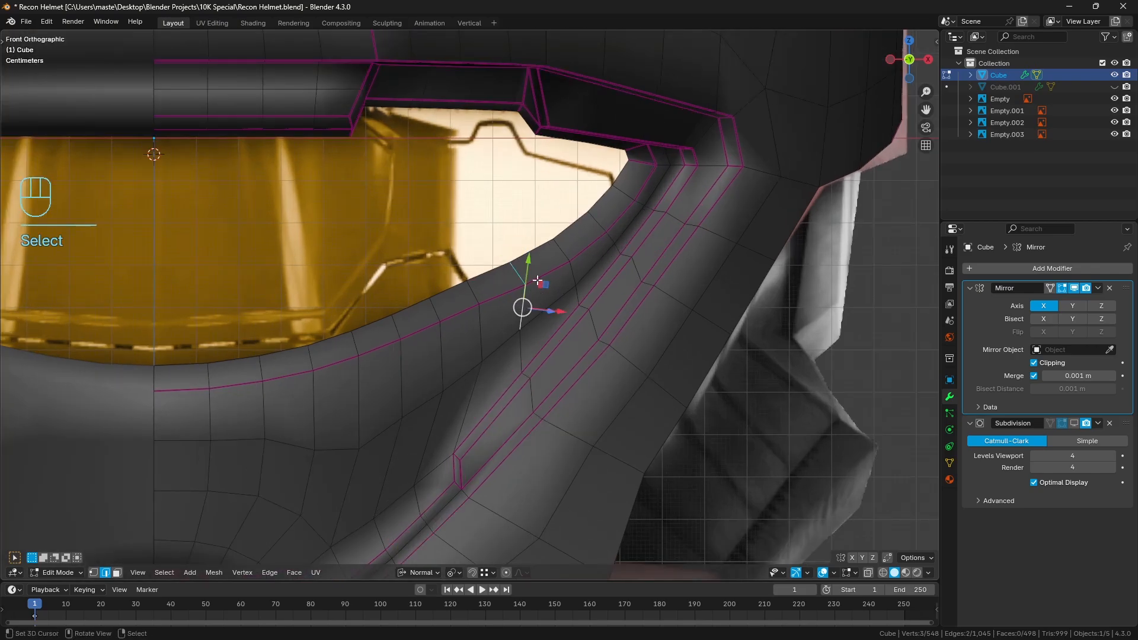
{"action": "left_click_drag", "start_coordinate": [528, 267], "coordinate": [532, 270]}
Select the next cross-rim edges toward the side corner and shift them slightly to smooth the opening's curve
{"action": "right_click", "coordinate": [574, 274]}
{"action": "right_click", "coordinate": [562, 243]}
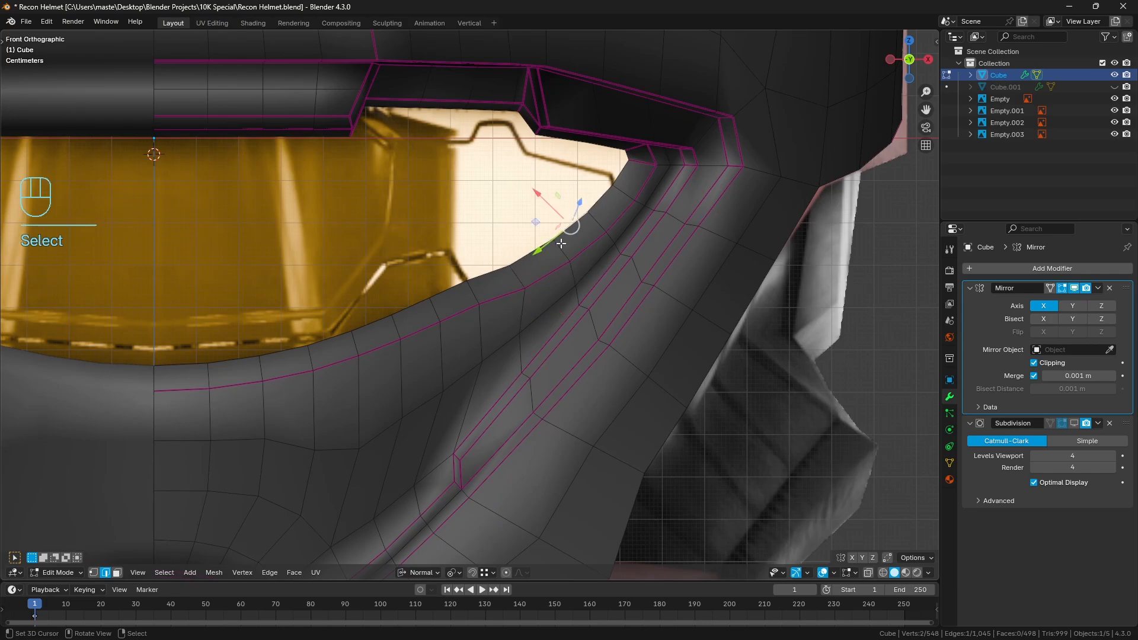
{"action": "right_click", "coordinate": [568, 257]}
{"action": "right_click", "coordinate": [573, 273], "text": "shift"}
{"action": "left_click_drag", "start_coordinate": [568, 238], "coordinate": [570, 242]}
{"action": "key", "text": "a"}
{"action": "key", "text": "a"}
Adjust the cross-rim edges from the side curve toward the centreline along their normal Y axis to smooth the lower rim
{"action": "middle_click_drag", "start_coordinate": [537, 292], "coordinate": [555, 280], "text": "shift"}
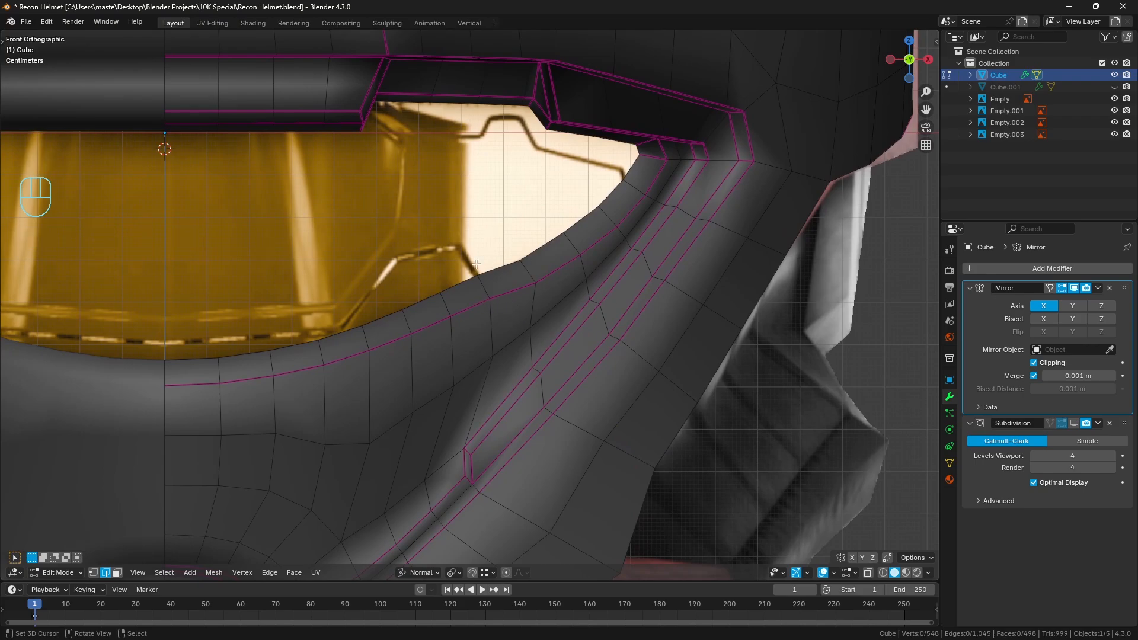
{"action": "left_click", "coordinate": [482, 288]}
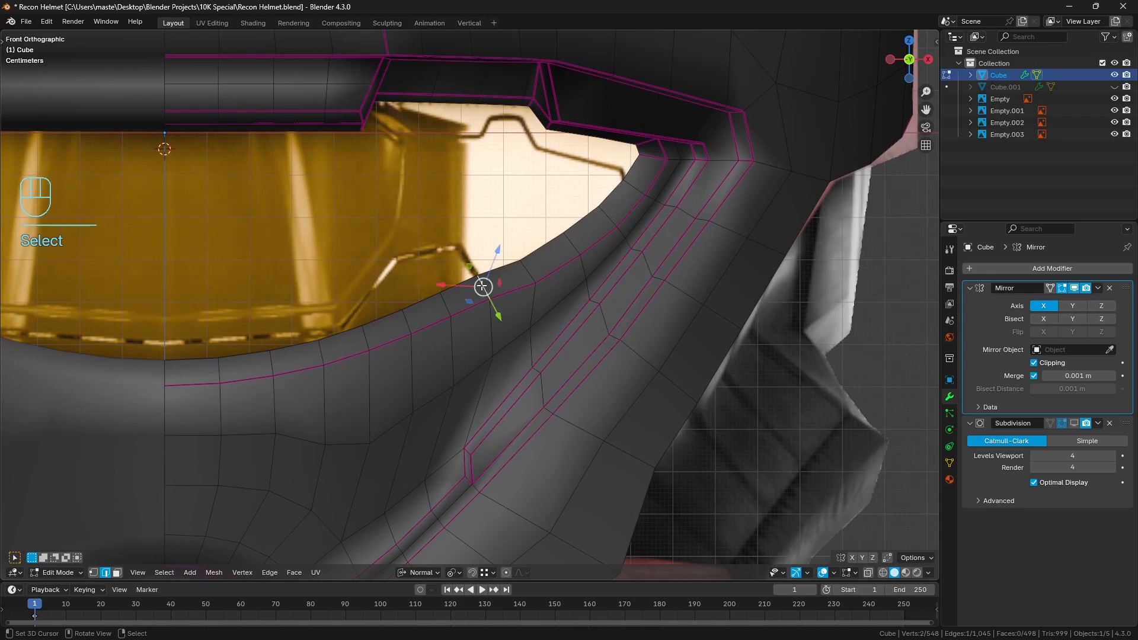
{"action": "left_click", "coordinate": [481, 322], "text": "shift"}
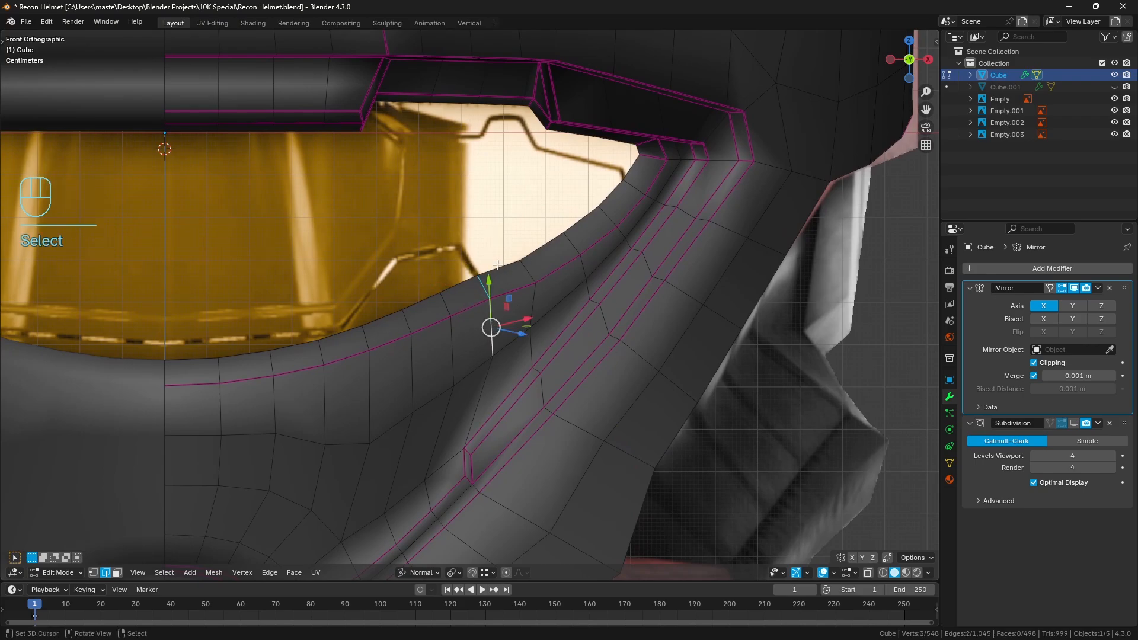
{"action": "left_click_drag", "start_coordinate": [489, 286], "coordinate": [413, 349]}
{"action": "key", "text": "ctrl+z"}
{"action": "left_click", "coordinate": [447, 304]}
{"action": "left_click", "coordinate": [451, 339], "text": "shift"}
{"action": "left_click", "coordinate": [407, 321]}
{"action": "left_click", "coordinate": [411, 355], "text": "shift"}
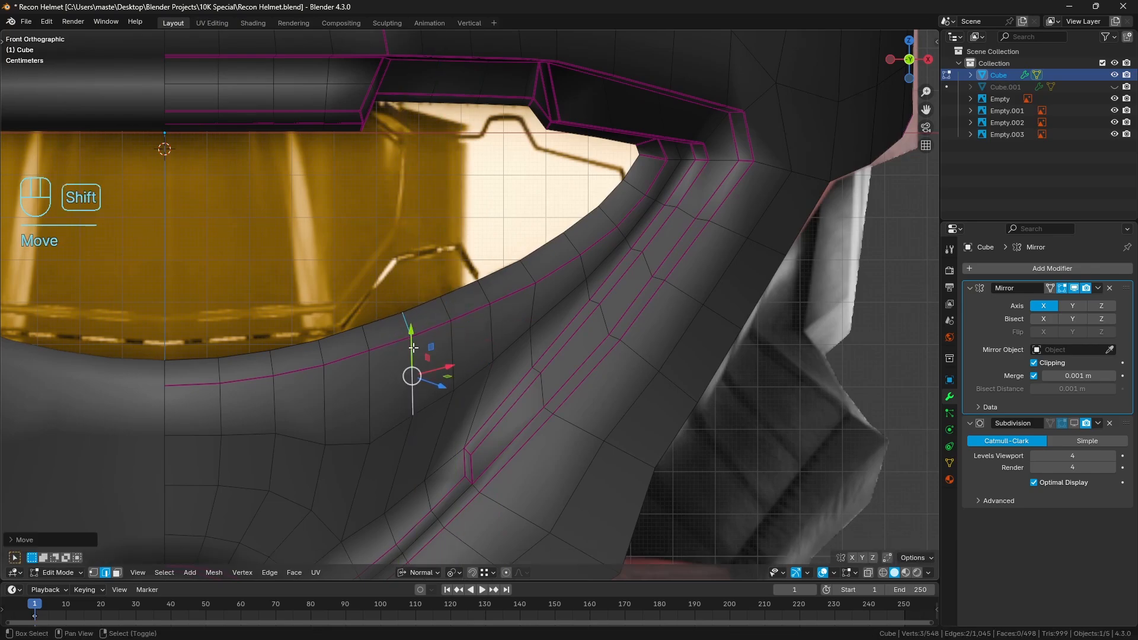
{"action": "key", "text": "a"}
{"action": "key", "text": "a"}
Trace the lower visor opening's edge with a temporary freehand annotation and erase it
{"action": "scroll", "coordinate": [398, 358], "scroll_direction": "down", "scroll_amount": 1}
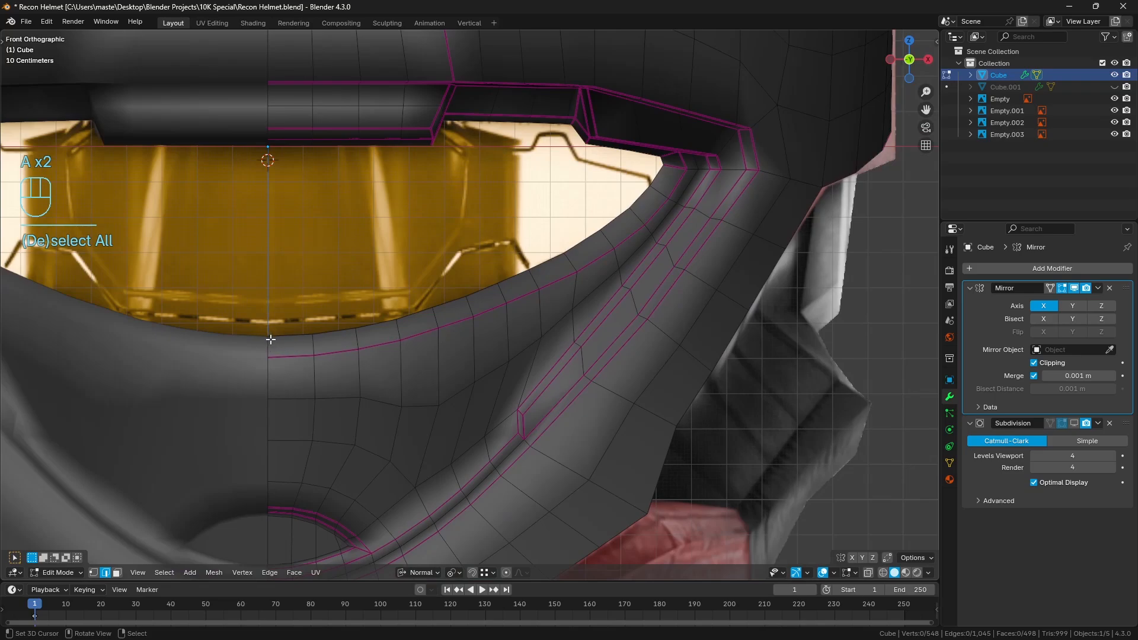
{"action": "mouse_move", "coordinate": [264, 339]}
{"action": "left_mouse_down"}
{"action": "mouse_move", "coordinate": [358, 330]}
{"action": "mouse_move", "coordinate": [526, 283]}
{"action": "mouse_move", "coordinate": [635, 191]}
{"action": "left_mouse_up"}
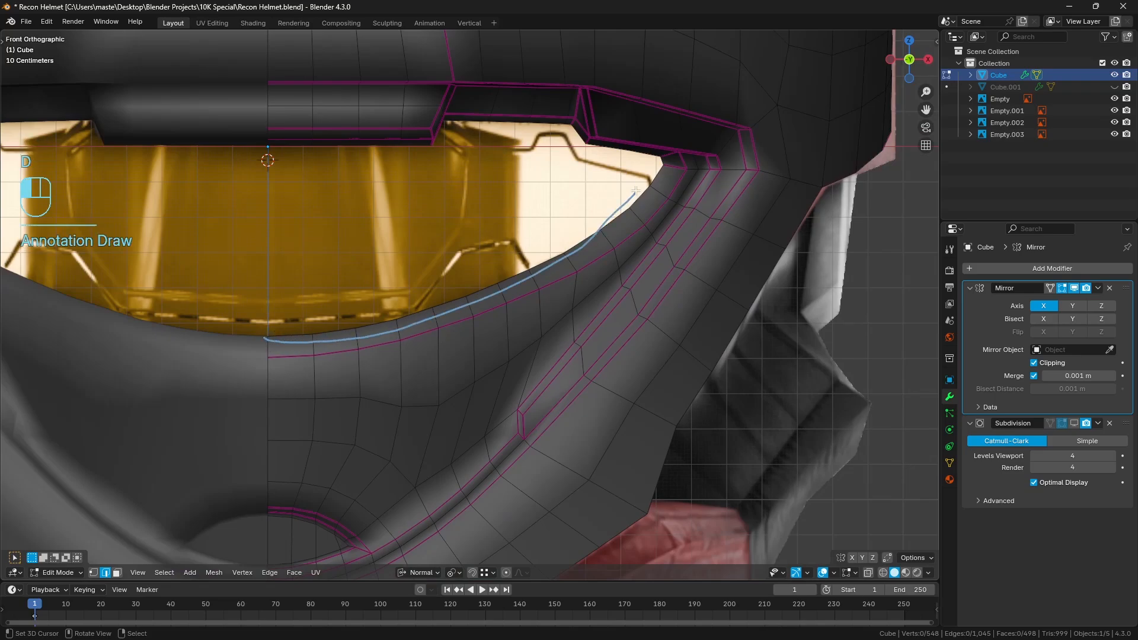
{"action": "right_click_drag", "start_coordinate": [635, 191], "coordinate": [170, 394]}
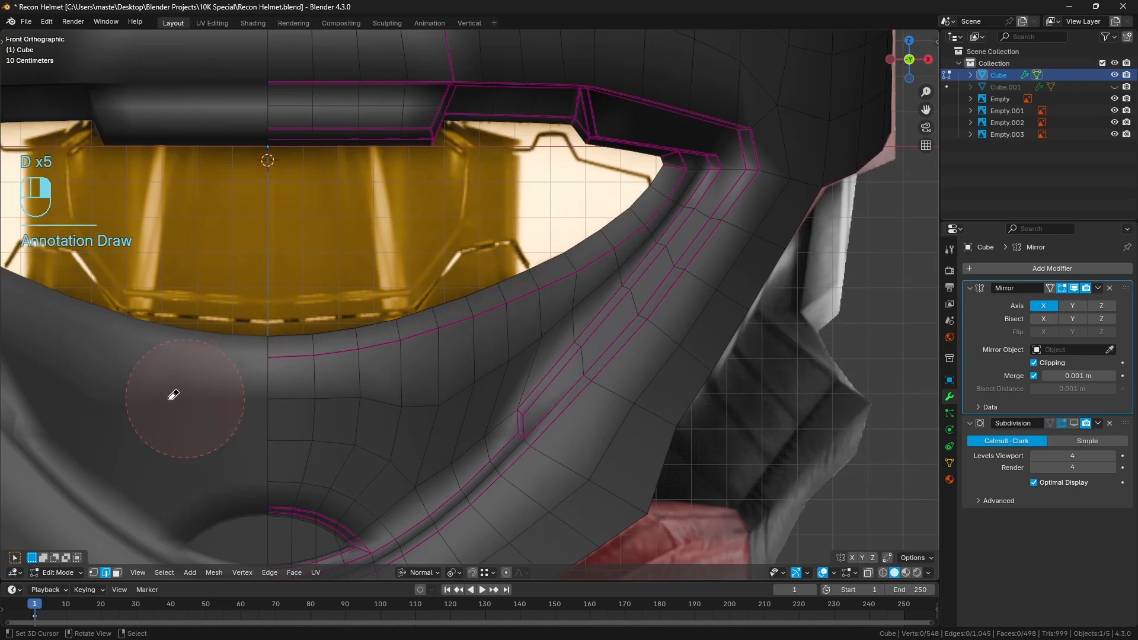
Relax the full inner and creased edge rows of the lower rim, from the centreline to the side corner, with LoopTools
{"action": "right_click", "coordinate": [291, 341]}
{"action": "right_click", "coordinate": [656, 181], "text": "ctrl"}
{"action": "right_click", "coordinate": [673, 182], "text": "shift"}
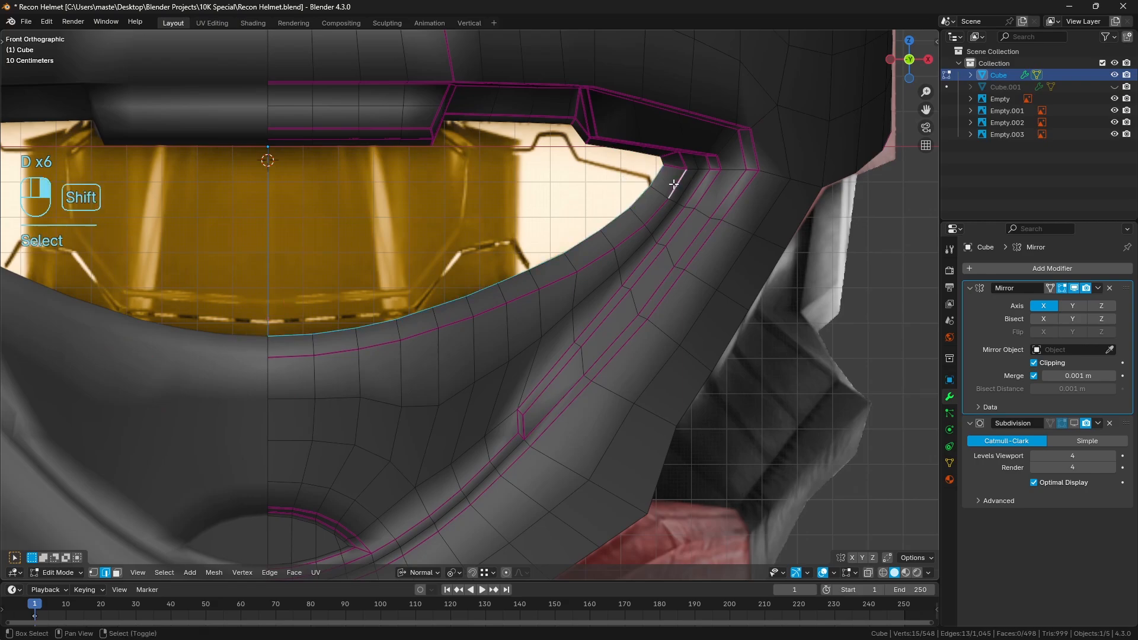
{"action": "right_click", "coordinate": [287, 364], "text": "ctrl"}
{"action": "key", "text": "q"}
{"action": "left_click", "coordinate": [712, 267]}
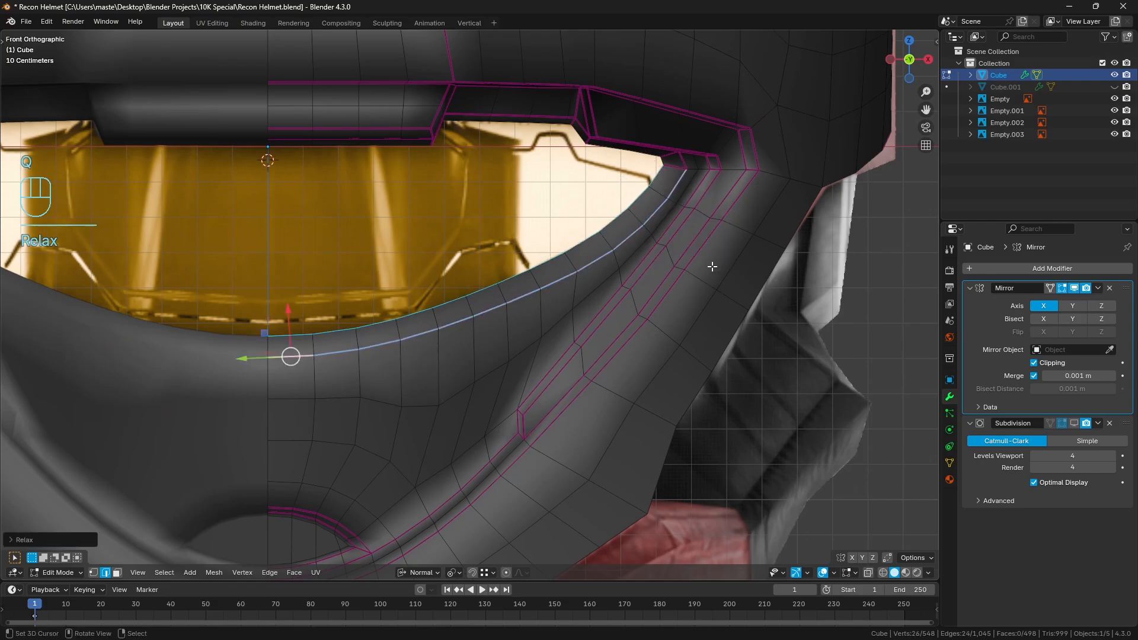
{"action": "key", "text": "a"}
{"action": "key", "text": "a"}
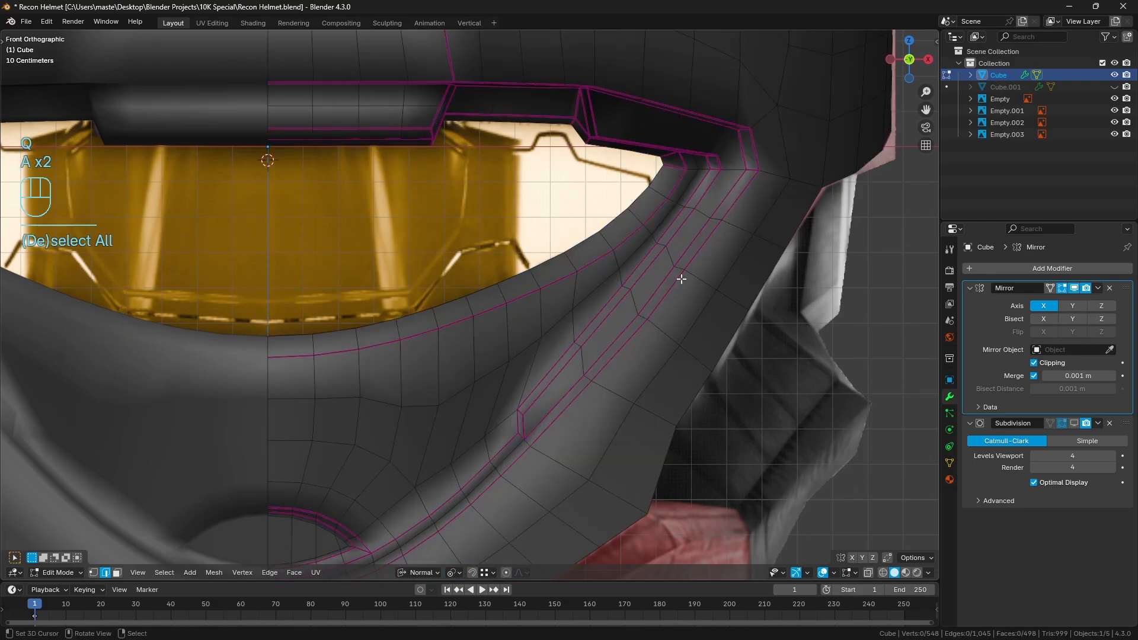
Return to Object Mode and show the helmet's Subdivision modifier in the viewport again
{"action": "scroll", "coordinate": [755, 280], "scroll_direction": "down", "scroll_amount": 6}
{"action": "key", "text": "Tab"}
{"action": "key", "text": "a"}
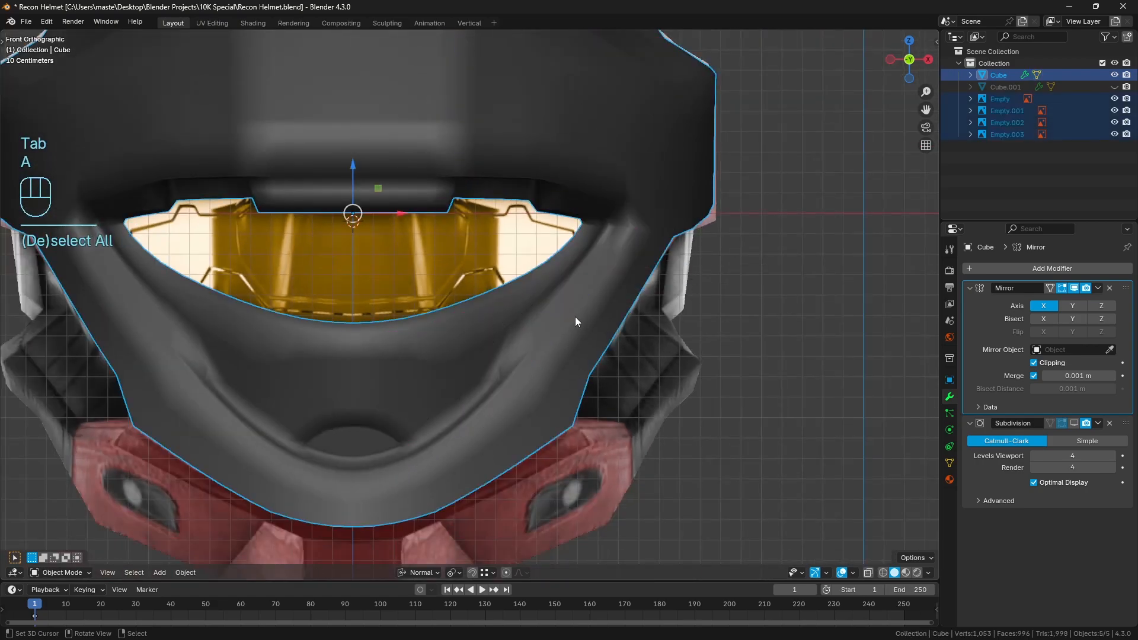
{"action": "key", "text": "a"}
{"action": "key", "text": "KP_Subtract"}
{"action": "scroll", "coordinate": [244, 302], "scroll_direction": "up", "scroll_amount": 2}
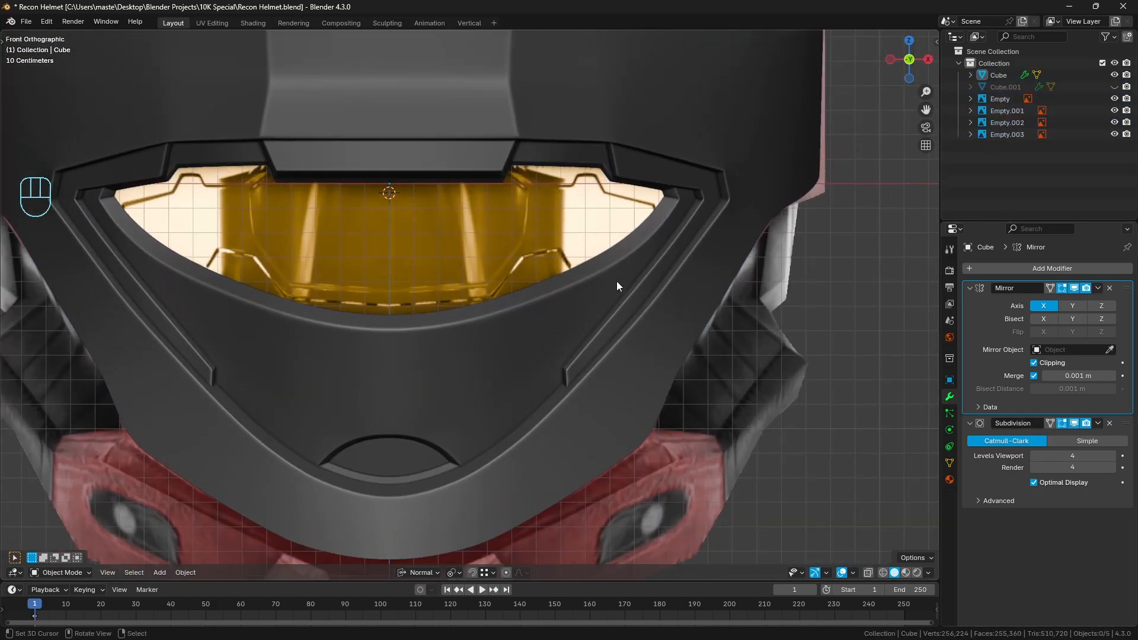
Unhide the visor object and inspect the helmet's lower rim against it
{"action": "key", "text": "alt+h"}
{"action": "key", "text": "a"}
{"action": "key", "text": "a"}
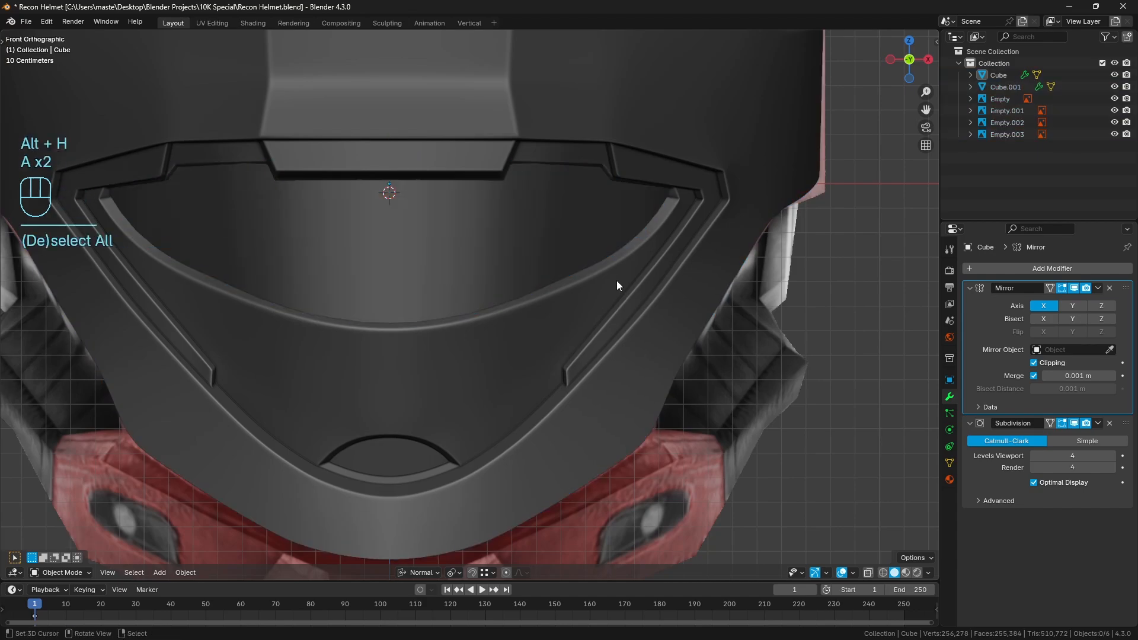
{"action": "middle_click_drag", "start_coordinate": [467, 367], "coordinate": [496, 291], "text": "shift"}
{"action": "scroll", "coordinate": [499, 294], "scroll_direction": "up", "scroll_amount": 2}
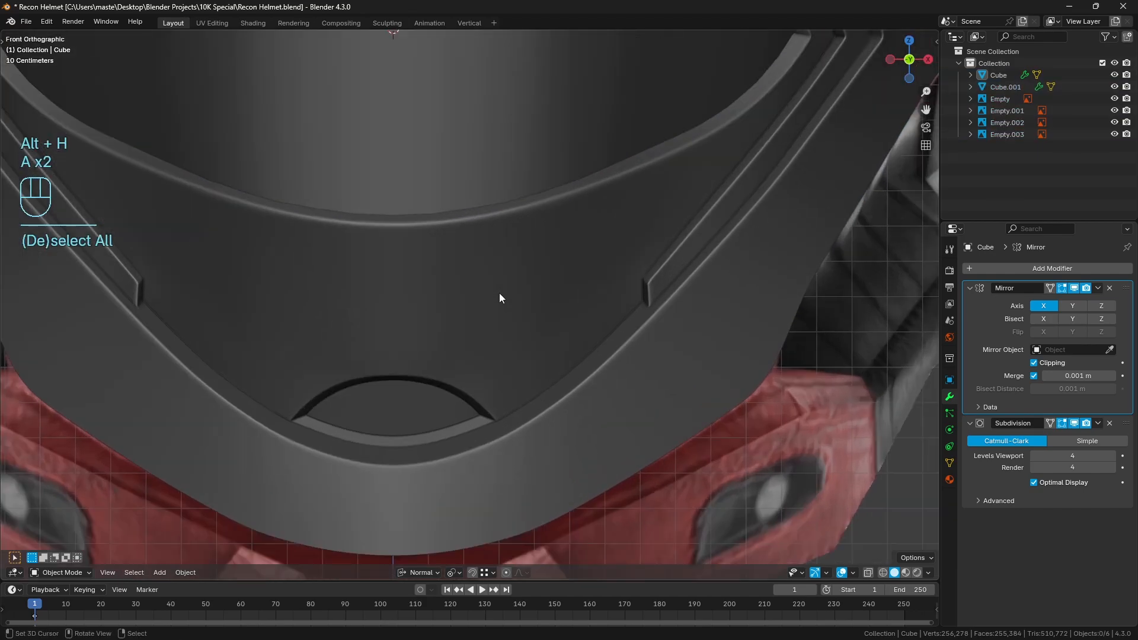
Examine the helmet's lower rim and its fit against the visor from the front
{"action": "scroll", "coordinate": [551, 234], "scroll_direction": "down", "scroll_amount": 2}
{"action": "key", "text": "a"}
{"action": "middle_click_drag", "start_coordinate": [536, 217], "coordinate": [539, 292], "text": "shift"}
{"action": "key", "text": "a"}
{"action": "scroll", "coordinate": [521, 277], "scroll_direction": "down", "scroll_amount": 1}
{"action": "right_click", "coordinate": [522, 277]}
{"action": "key", "text": "a"}
{"action": "key", "text": "a"}
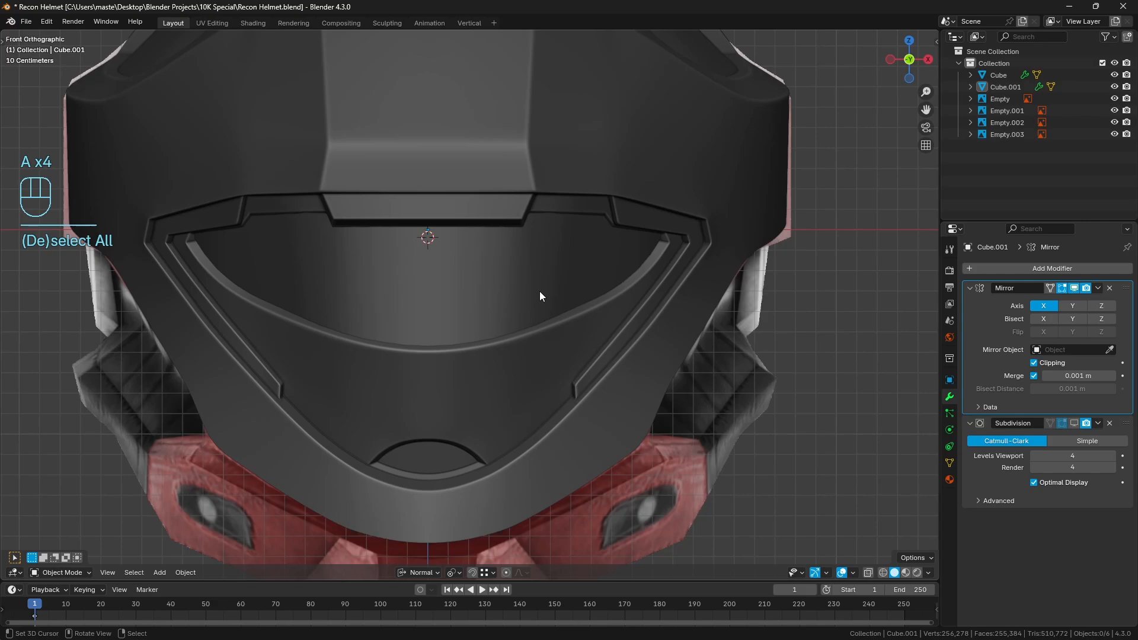
Duplicate the visor object in place, without moving the copy
{"action": "middle_click_drag", "start_coordinate": [539, 290], "coordinate": [490, 286]}
{"action": "right_click", "coordinate": [491, 286]}
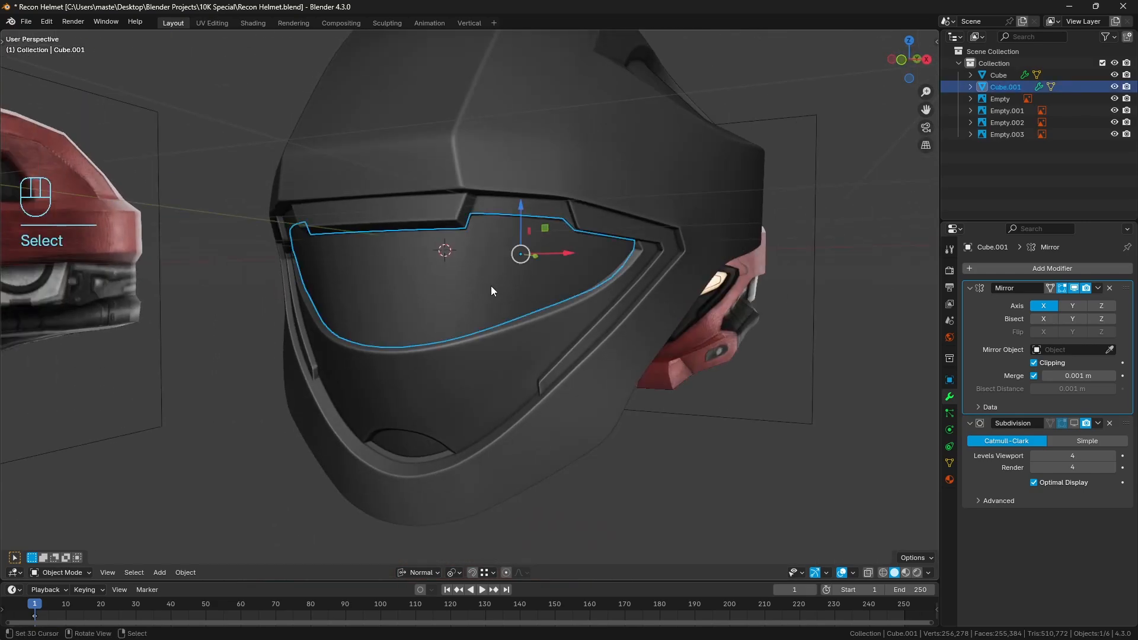
{"action": "key", "text": "shift+d"}
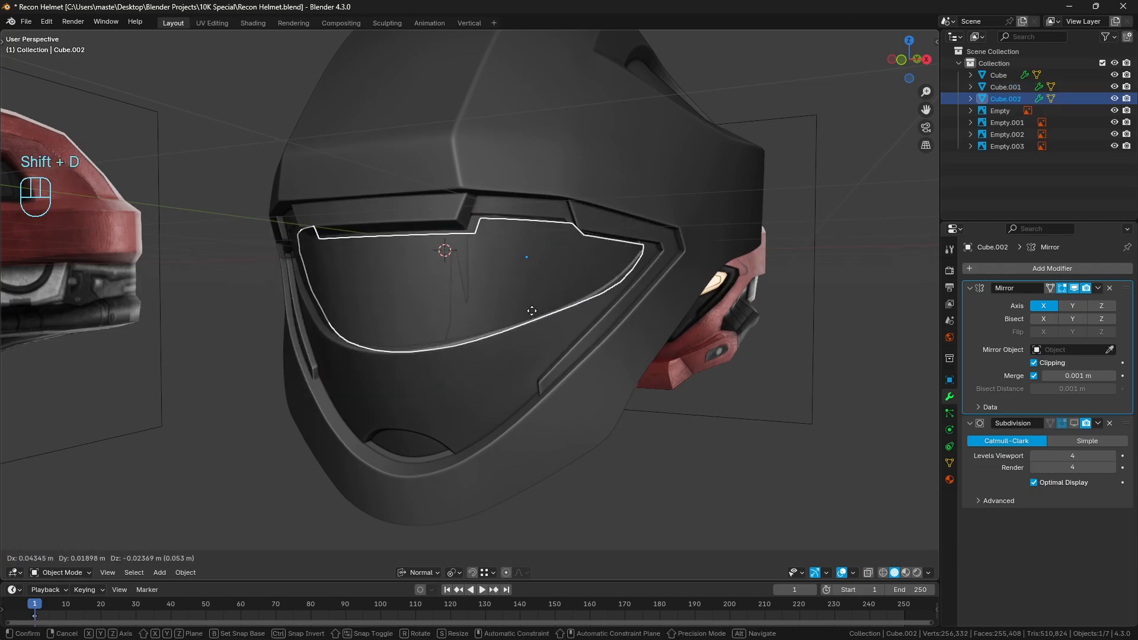
{"action": "right_click", "coordinate": [531, 311]}
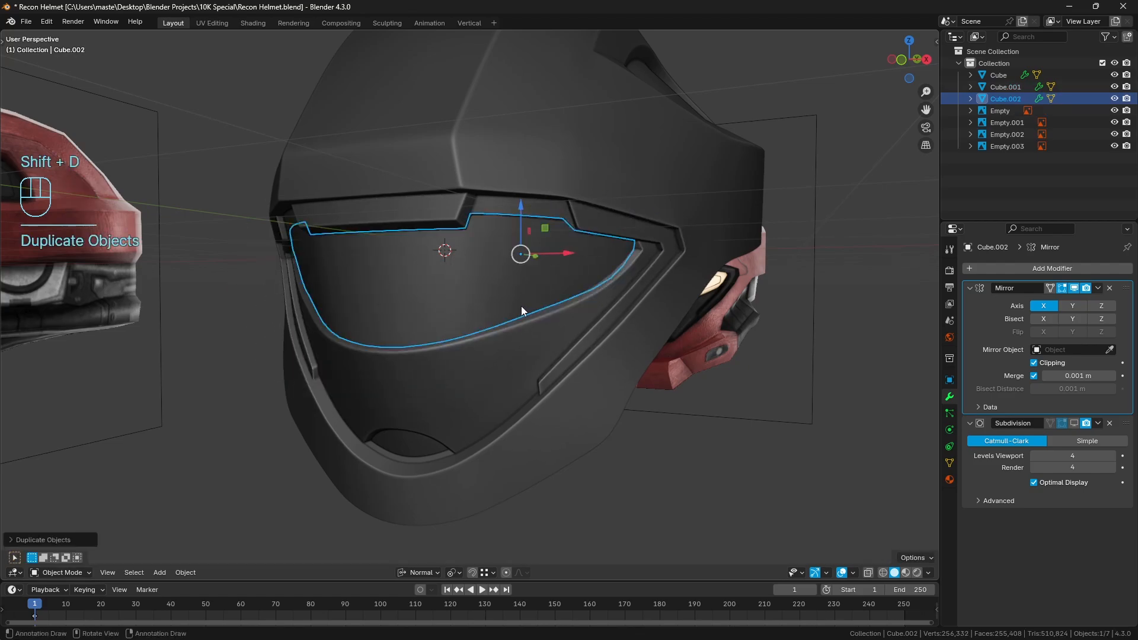
Rename the duplicated visor to _Visor and hide it in the viewport
{"action": "double_click", "coordinate": [1001, 99]}
{"action": "type", "text": "_"}
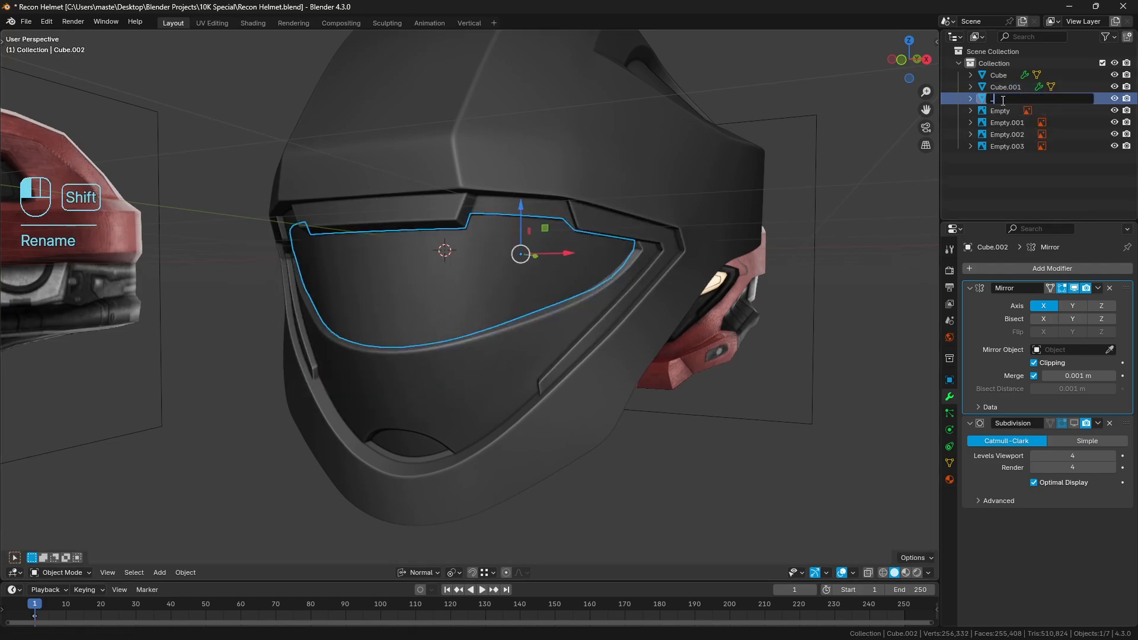
{"action": "type", "text": "Visor"}
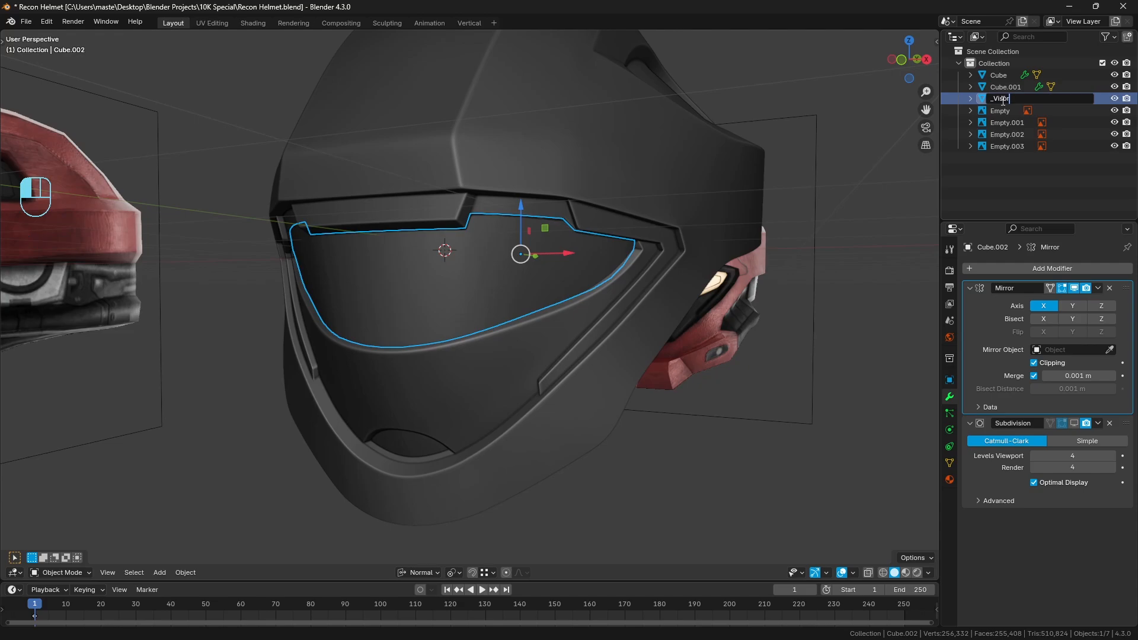
{"action": "key", "text": "Return"}
{"action": "key", "text": "h"}
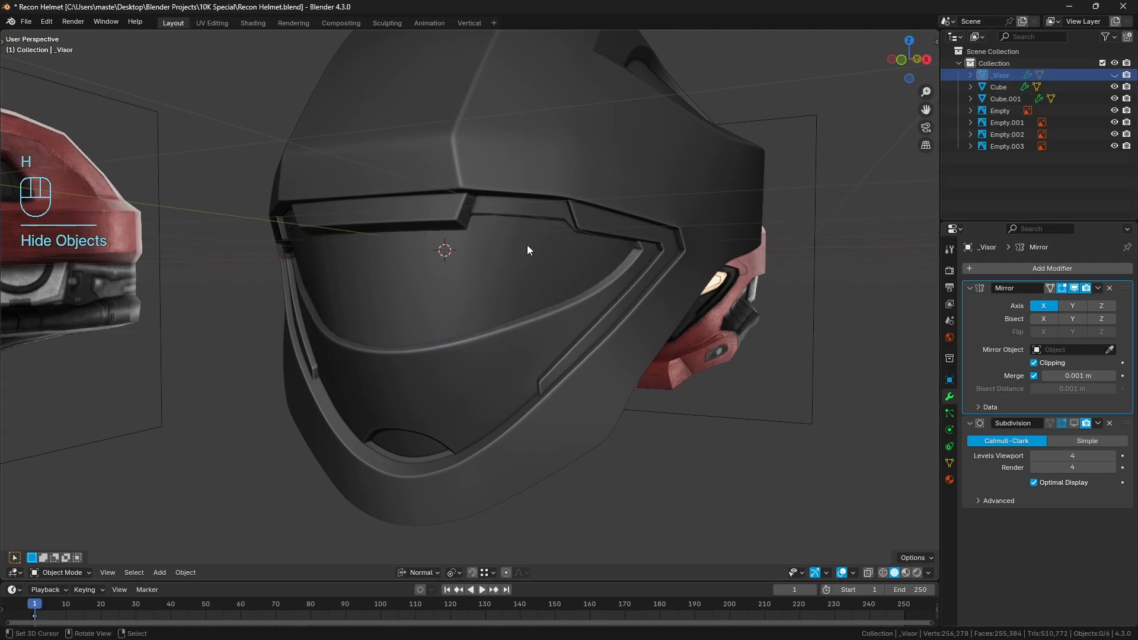
Isolate the original visor in Local View and rename it to _Shrink_Visor
{"action": "left_click", "coordinate": [486, 255]}
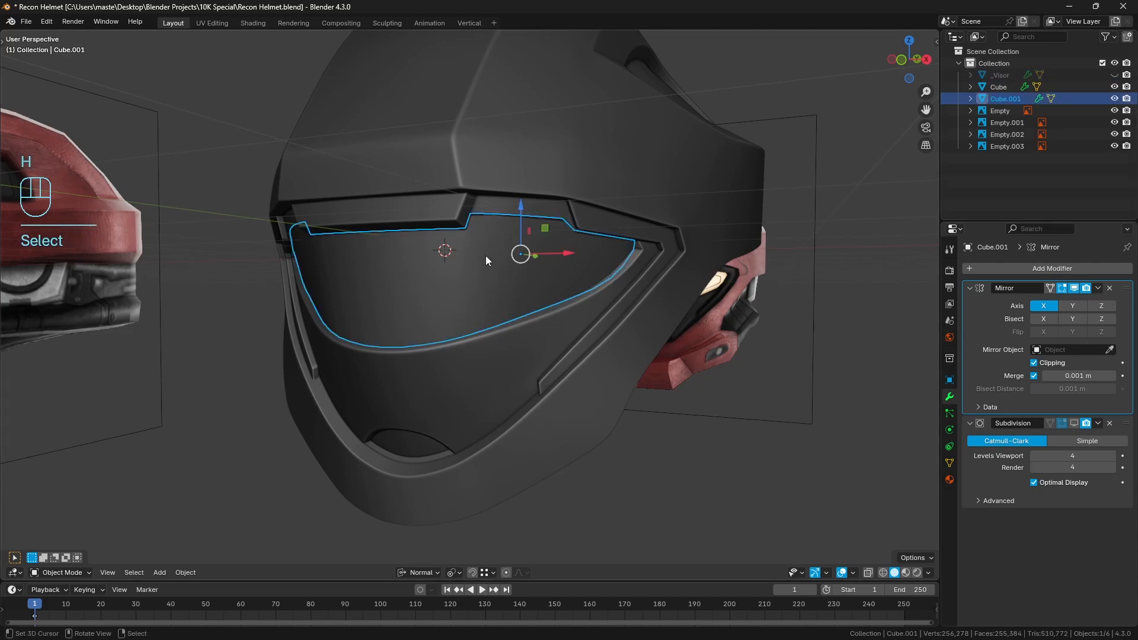
{"action": "key", "text": "KP_Divide"}
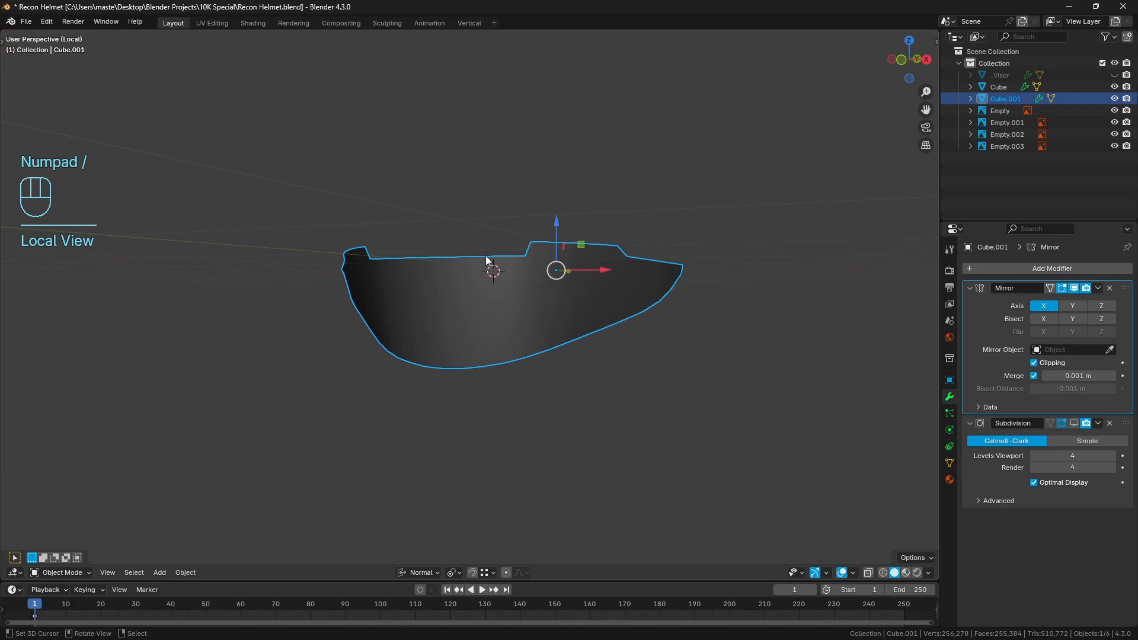
{"action": "double_click", "coordinate": [1000, 99]}
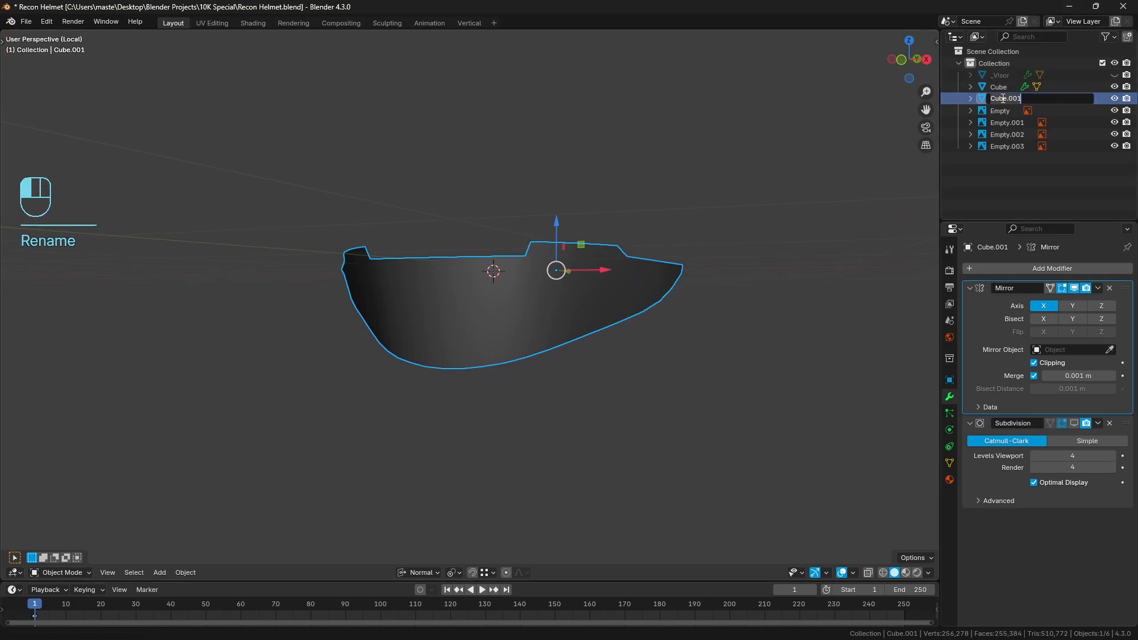
{"action": "type", "text": "_"}
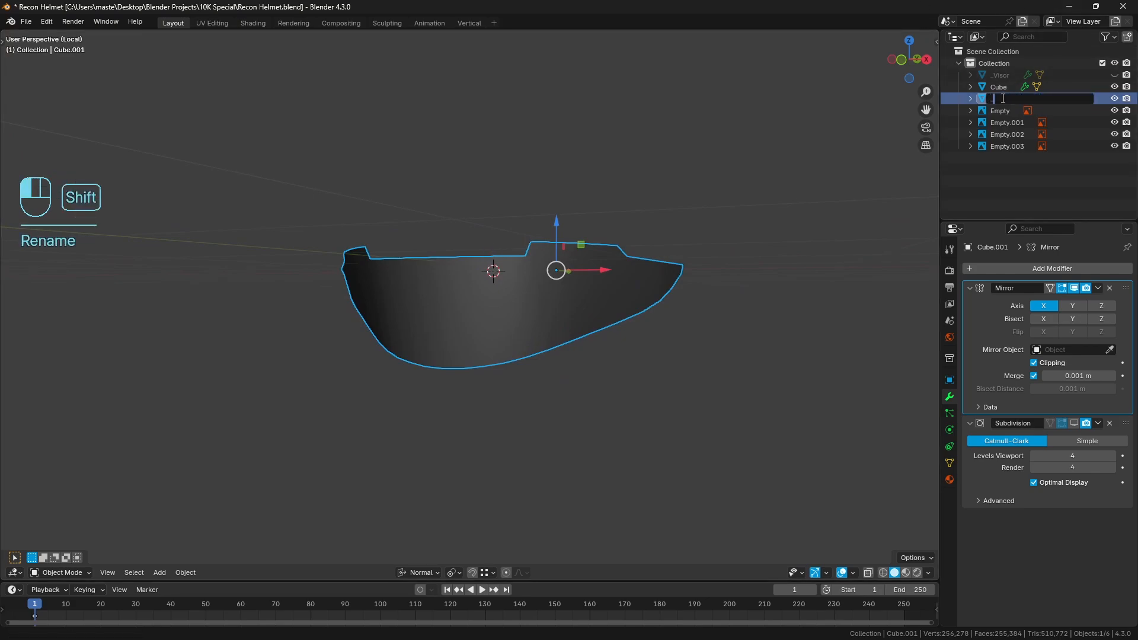
{"action": "type", "text": "Shrink_Visor"}
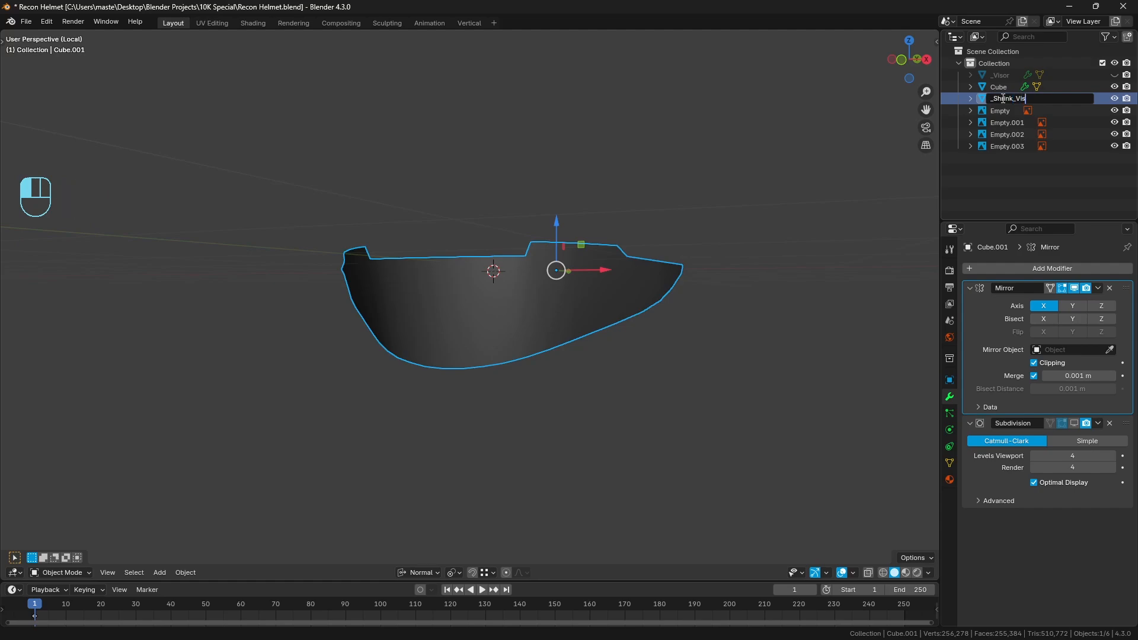
{"action": "key", "text": "Return"}
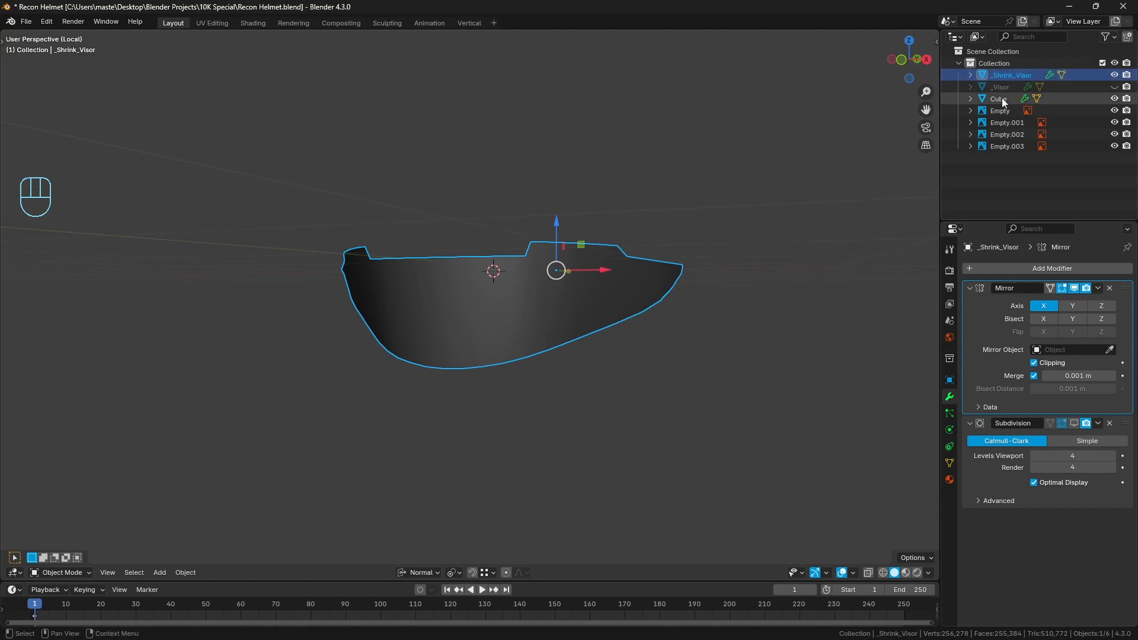
Apply the visor's Mirror modifier and open its full mesh in Edit Mode with face selection
{"action": "scroll", "coordinate": [645, 308], "scroll_direction": "up", "scroll_amount": 1}
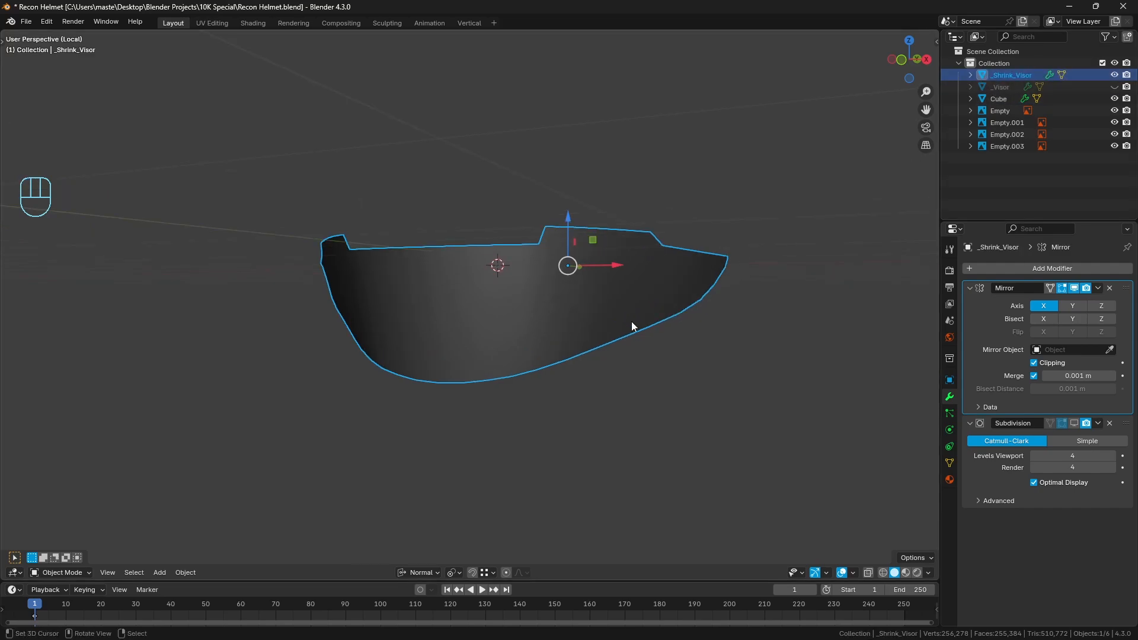
{"action": "key", "text": "Tab"}
{"action": "middle_click_drag", "start_coordinate": [631, 321], "coordinate": [592, 350]}
{"action": "scroll", "coordinate": [557, 368], "scroll_direction": "up", "scroll_amount": 1}
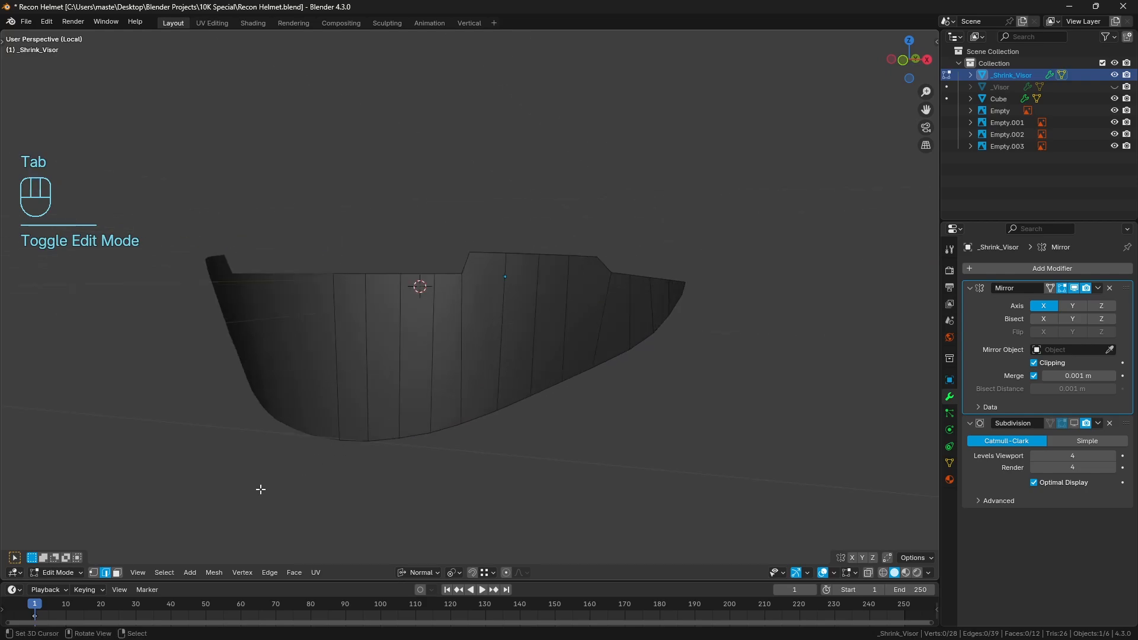
{"action": "left_click", "coordinate": [117, 572]}
{"action": "key", "text": "Tab"}
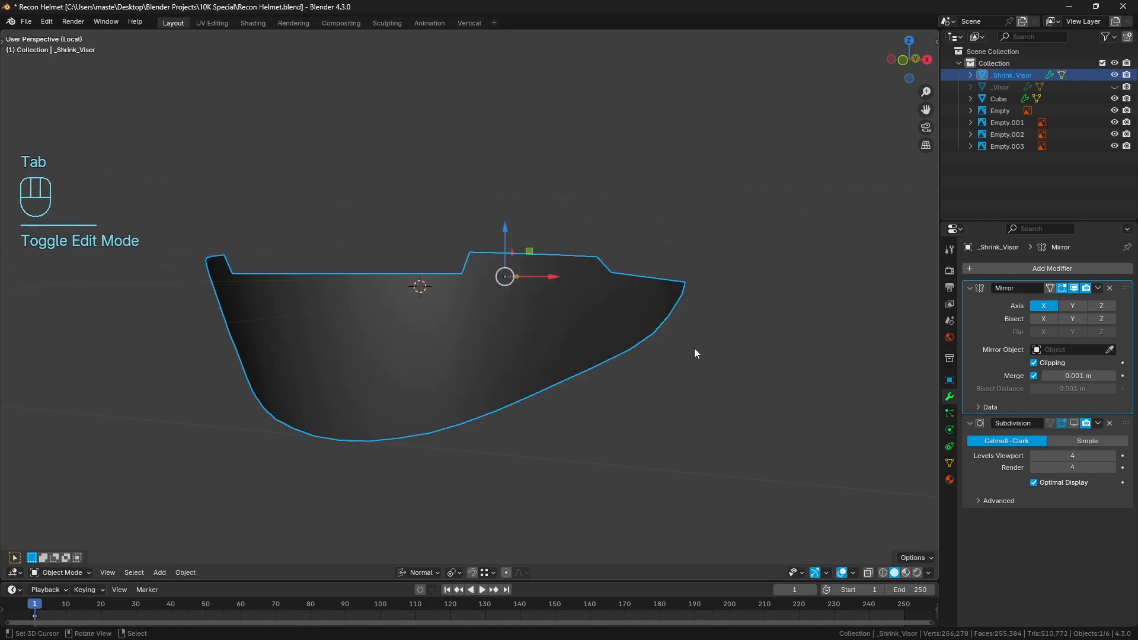
{"action": "key", "text": "ctrl+a"}
{"action": "key", "text": "Tab"}
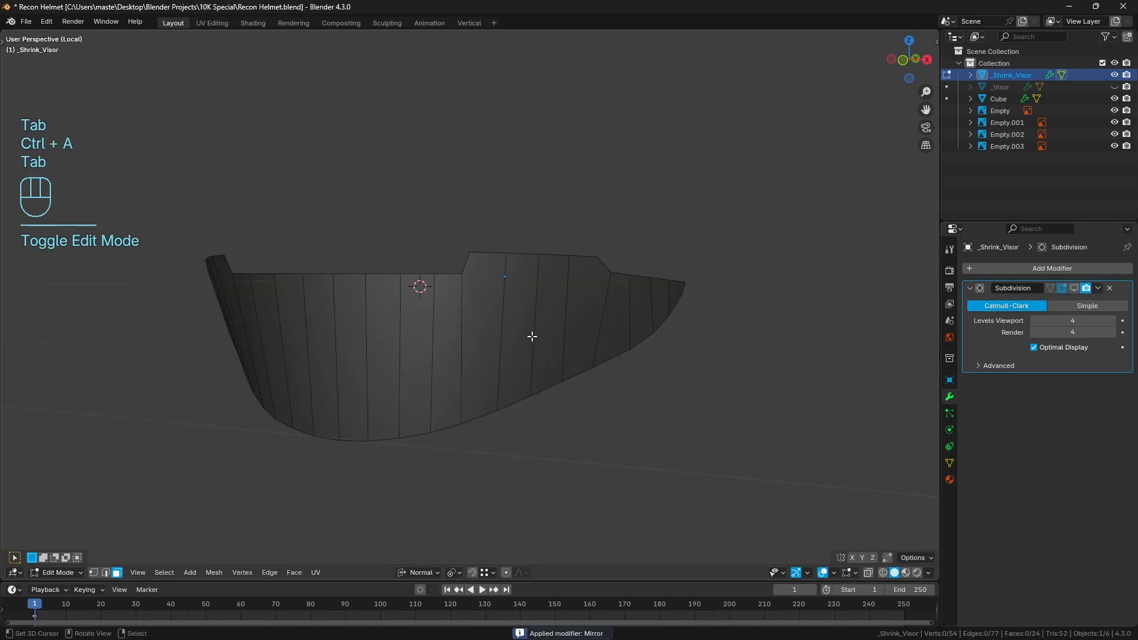
Select all faces of the visor mesh and inset them together in front view
{"action": "key", "text": "a"}
{"action": "key", "text": "KP_1"}
{"action": "scroll", "coordinate": [563, 332], "scroll_direction": "up", "scroll_amount": 1}
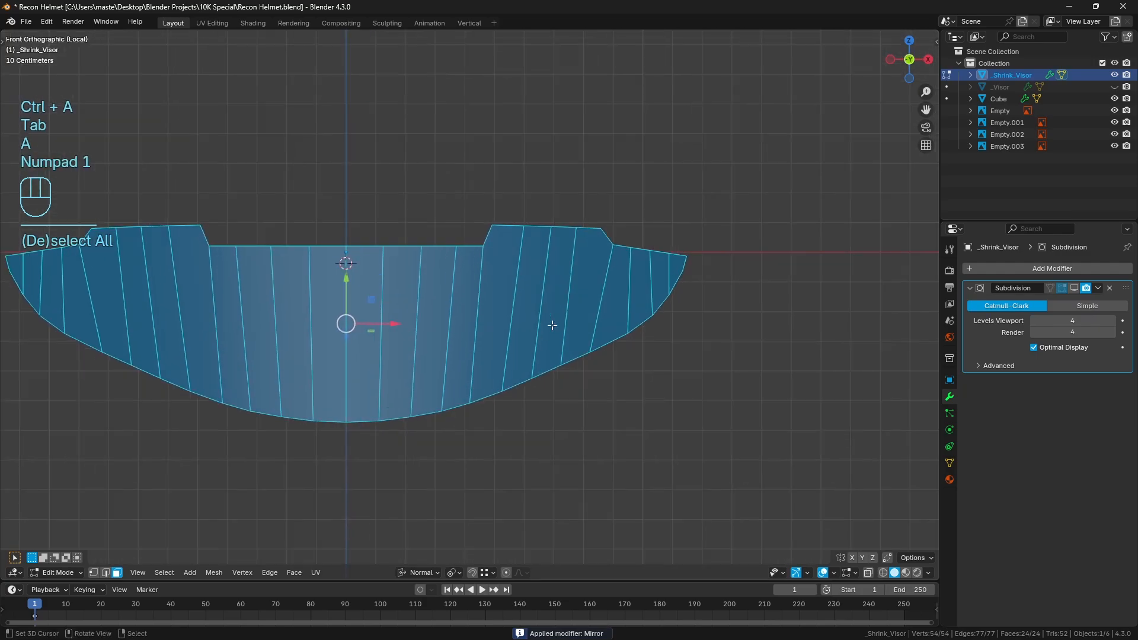
{"action": "middle_click_drag", "start_coordinate": [601, 342], "coordinate": [629, 341], "text": "shift"}
{"action": "key", "text": "i"}
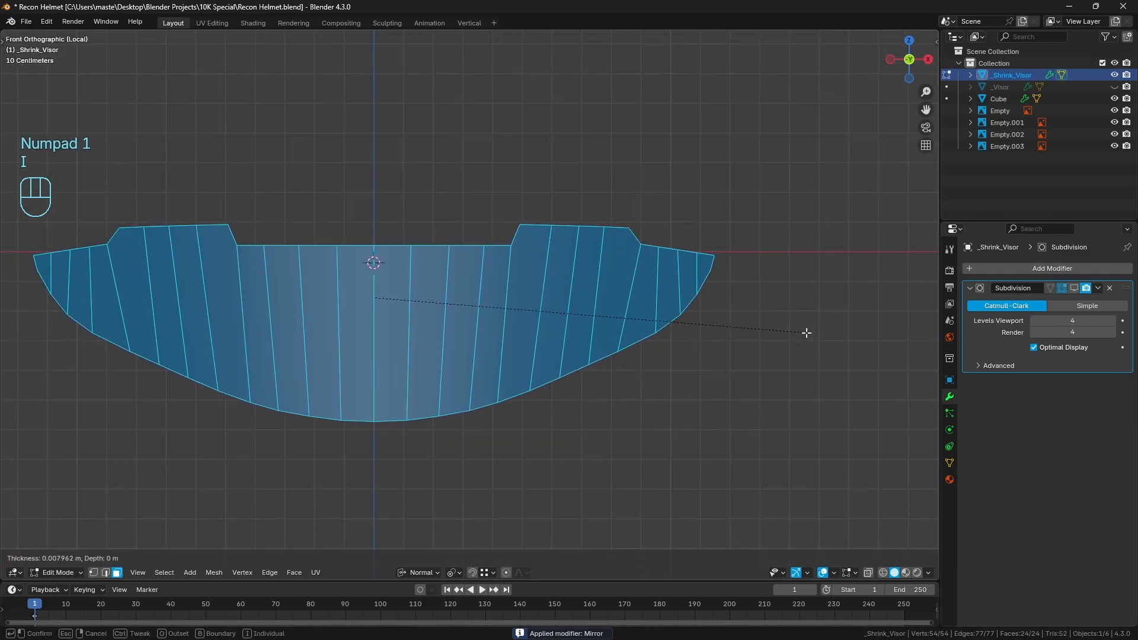
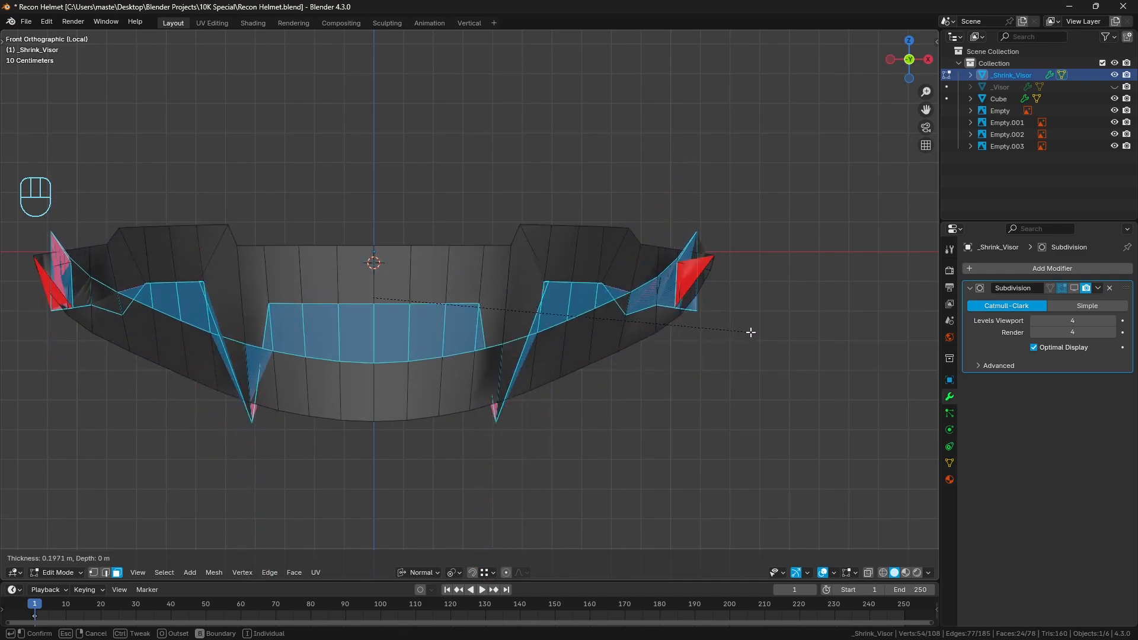
Confirm the visor's face inset at about 0.022 m thickness, comparing it without Edge Rail and keeping Edge Rail enabled
{"action": "left_click", "coordinate": [803, 331]}
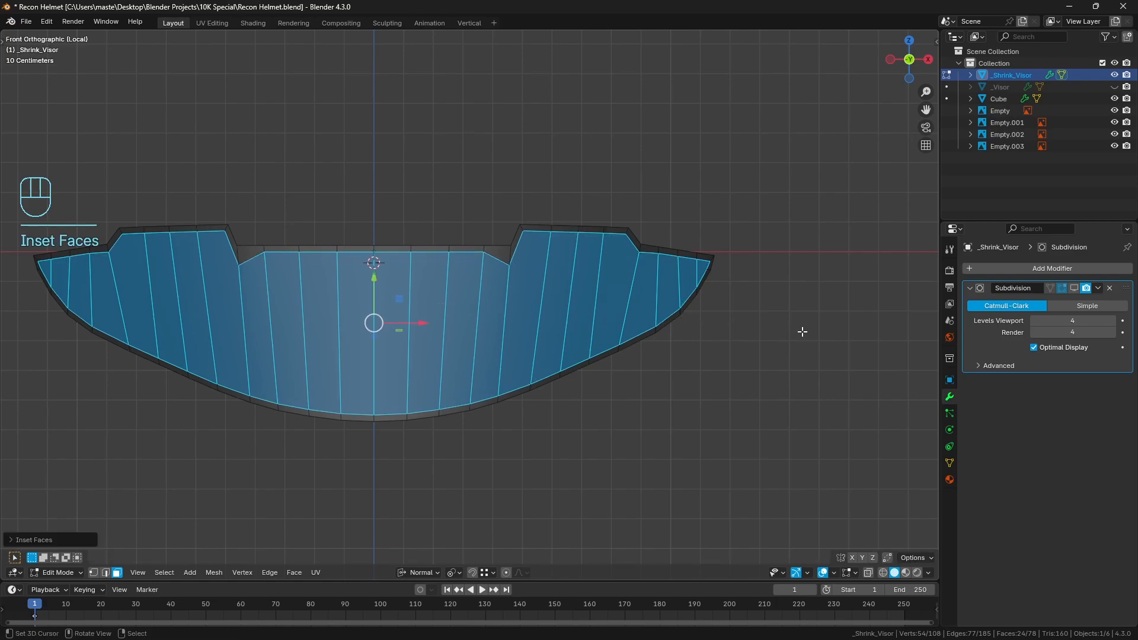
{"action": "left_click", "coordinate": [70, 539]}
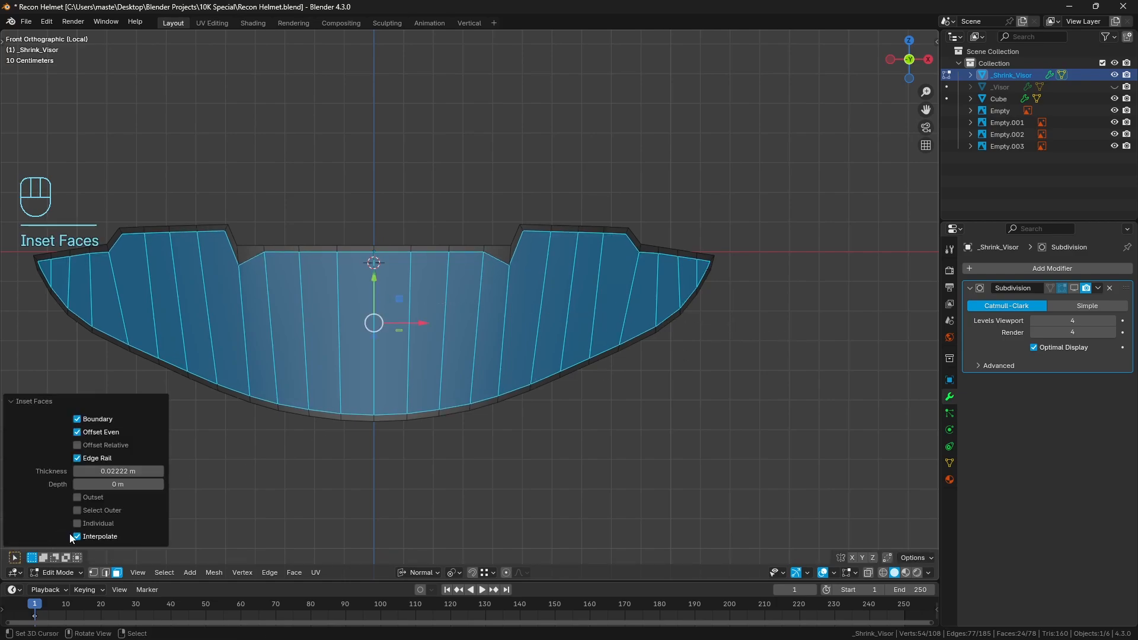
{"action": "left_click", "coordinate": [78, 459]}
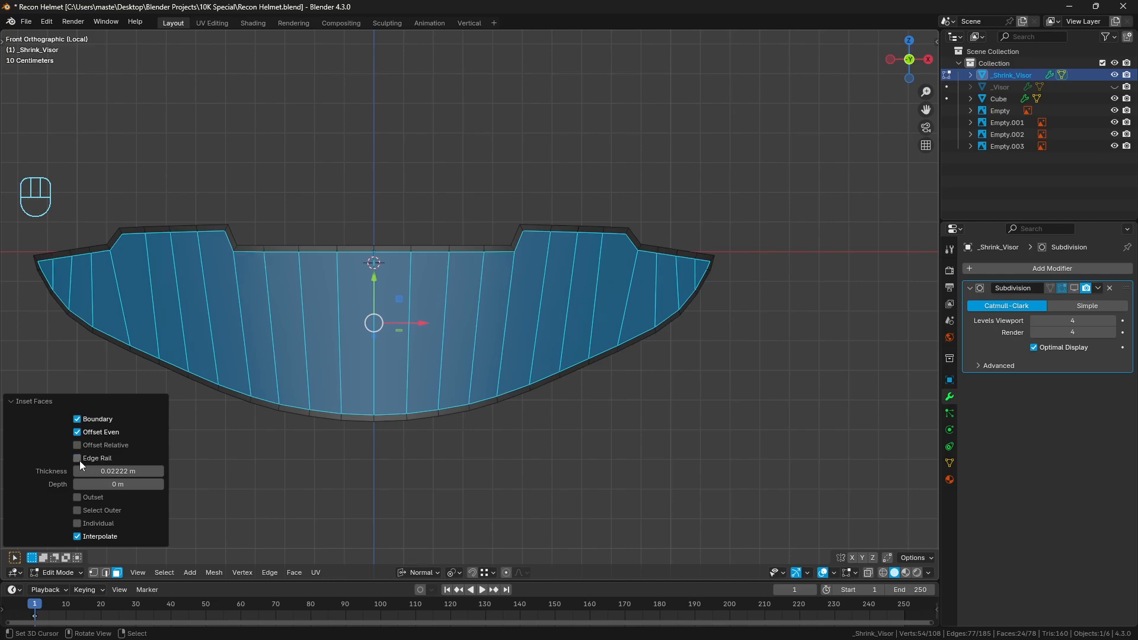
{"action": "left_click", "coordinate": [78, 460]}
{"action": "left_click", "coordinate": [34, 403]}
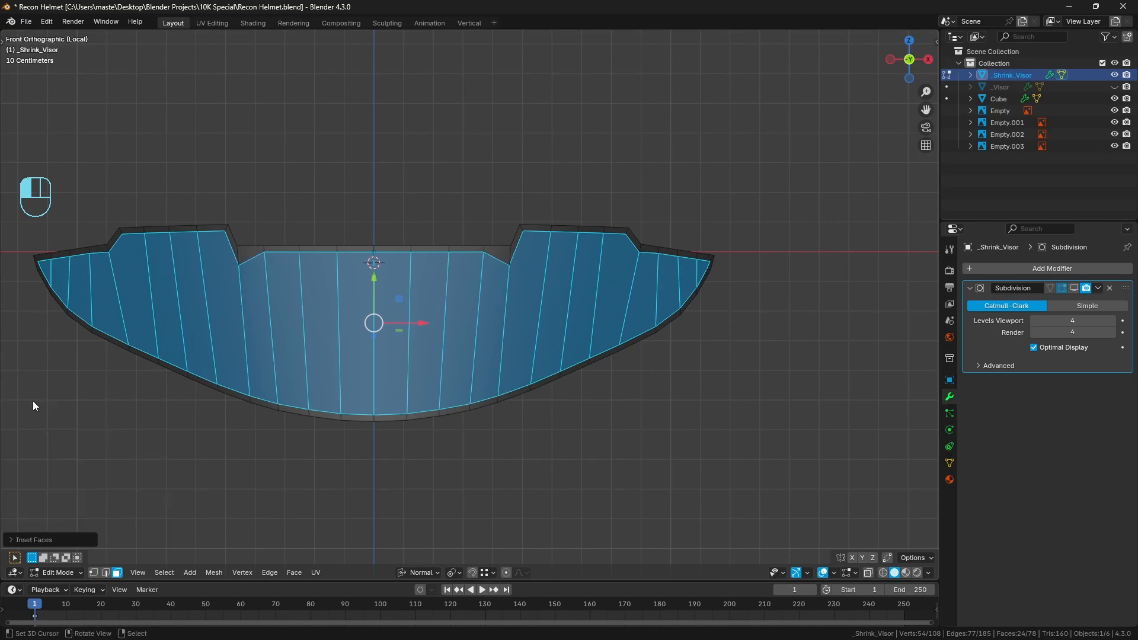
Deselect the mesh, return to Object Mode and enable the Subdivision modifier's viewport display on _Shrink_Visor
{"action": "middle_click_drag", "start_coordinate": [532, 384], "coordinate": [502, 393]}
{"action": "key", "text": "a"}
{"action": "key", "text": "a"}
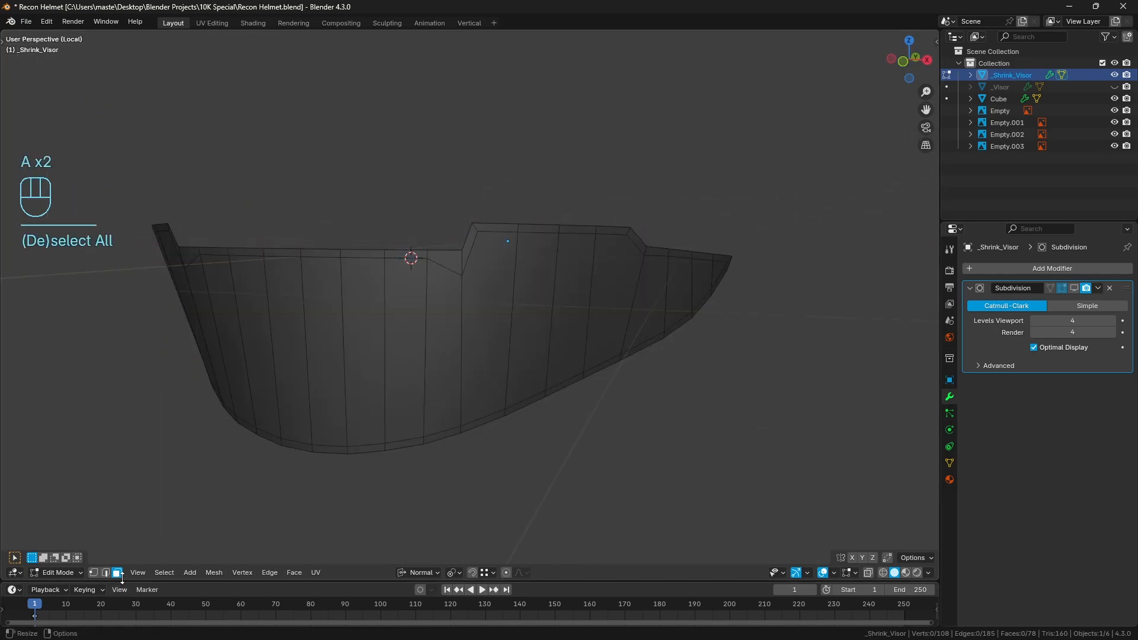
{"action": "key", "text": "Tab"}
{"action": "left_click", "coordinate": [1074, 288]}
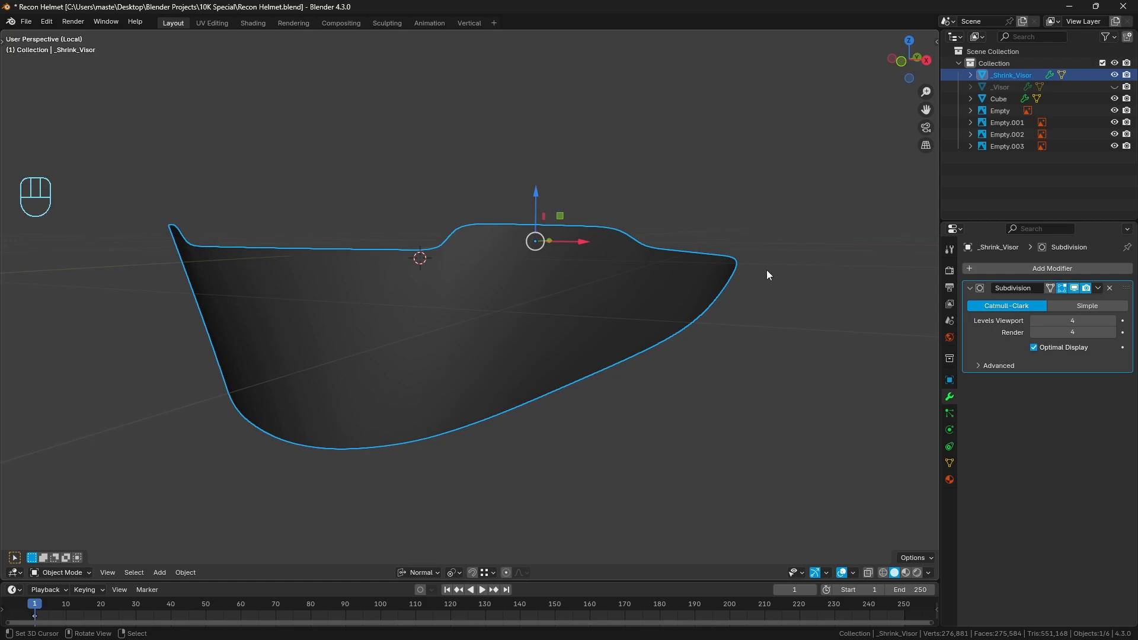
In Edit Mode, select the visor's outer boundary loop plus the short inset corner edges along one half
{"action": "key", "text": "Tab"}
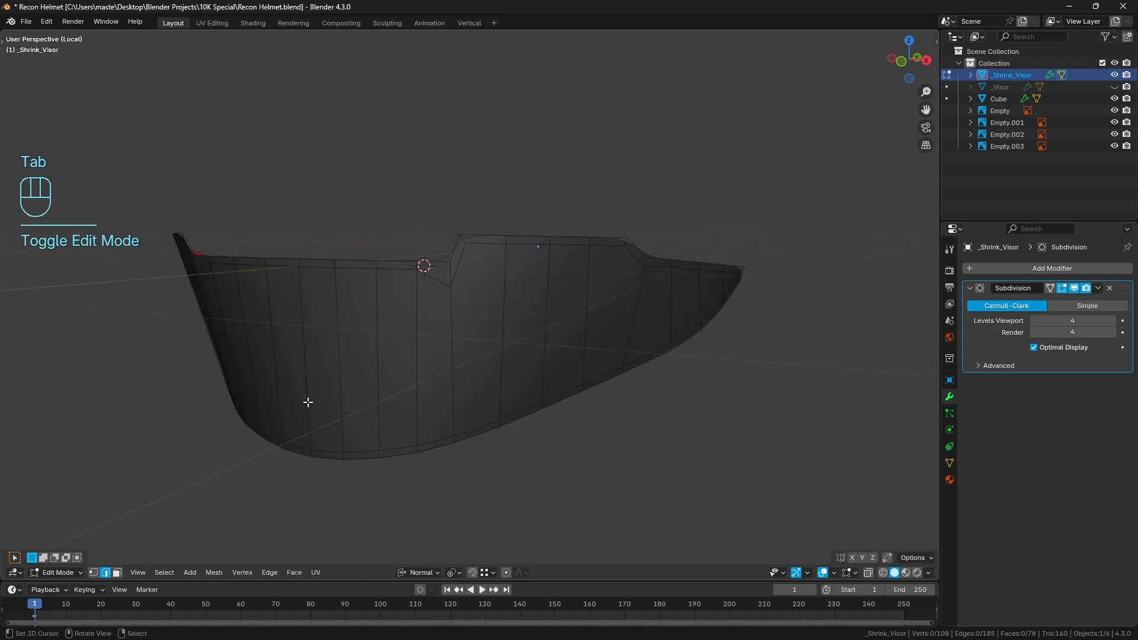
{"action": "left_click", "coordinate": [363, 255], "text": "alt"}
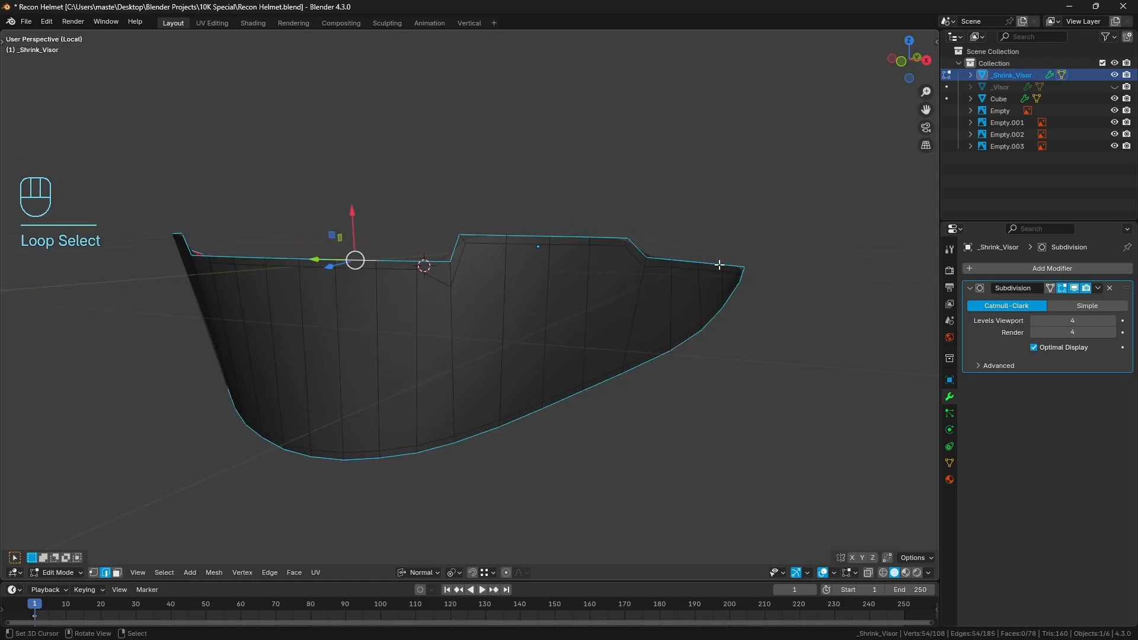
{"action": "scroll", "coordinate": [665, 330], "scroll_direction": "up", "scroll_amount": 1}
{"action": "right_click", "coordinate": [445, 270], "text": "shift"}
{"action": "right_click", "coordinate": [461, 222], "text": "shift"}
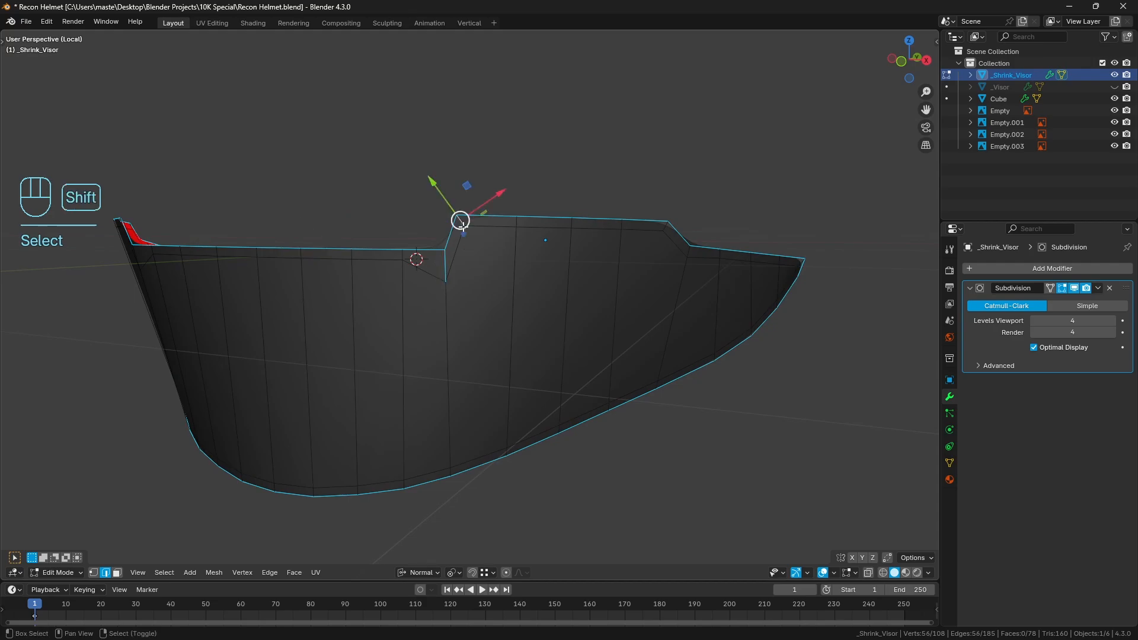
{"action": "right_click", "coordinate": [662, 229], "text": "shift"}
{"action": "right_click", "coordinate": [686, 251], "text": "shift"}
{"action": "middle_click_drag", "start_coordinate": [767, 292], "coordinate": [703, 282]}
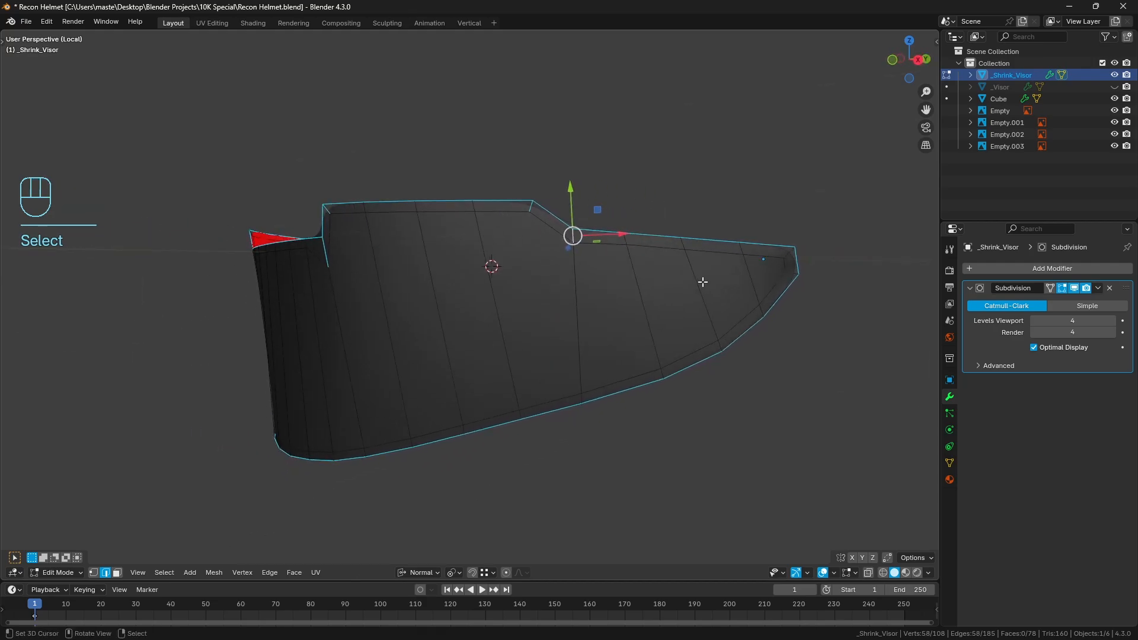
{"action": "right_click", "coordinate": [789, 254], "text": "shift"}
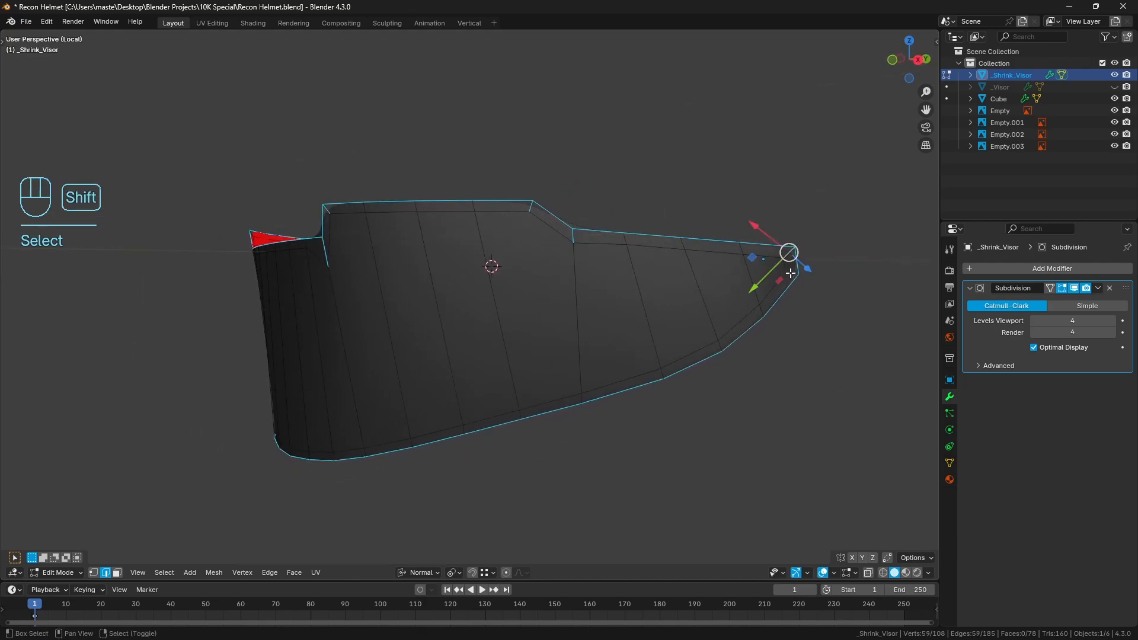
{"action": "right_click", "coordinate": [793, 276], "text": "shift"}
Add the matching short inset corner edges on the opposite half of the visor to the selection
{"action": "middle_click_drag", "start_coordinate": [792, 274], "coordinate": [371, 340]}
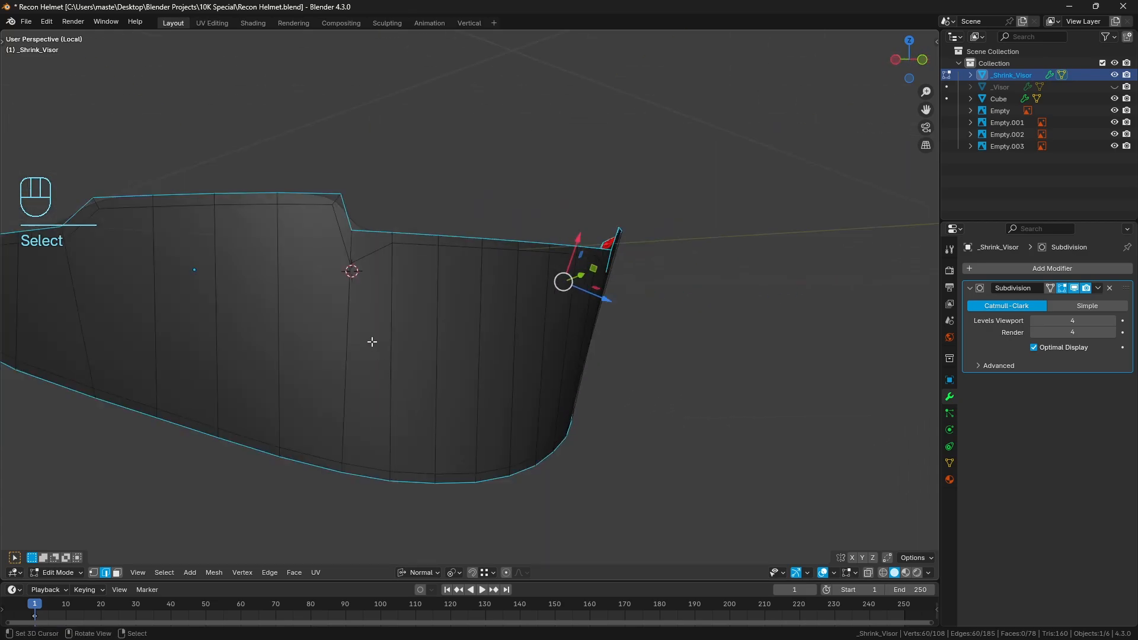
{"action": "right_click", "coordinate": [355, 253], "text": "shift"}
{"action": "right_click", "coordinate": [339, 206], "text": "shift"}
{"action": "middle_click_drag", "start_coordinate": [333, 224], "coordinate": [457, 246], "text": "shift"}
{"action": "right_click", "coordinate": [316, 226], "text": "shift"}
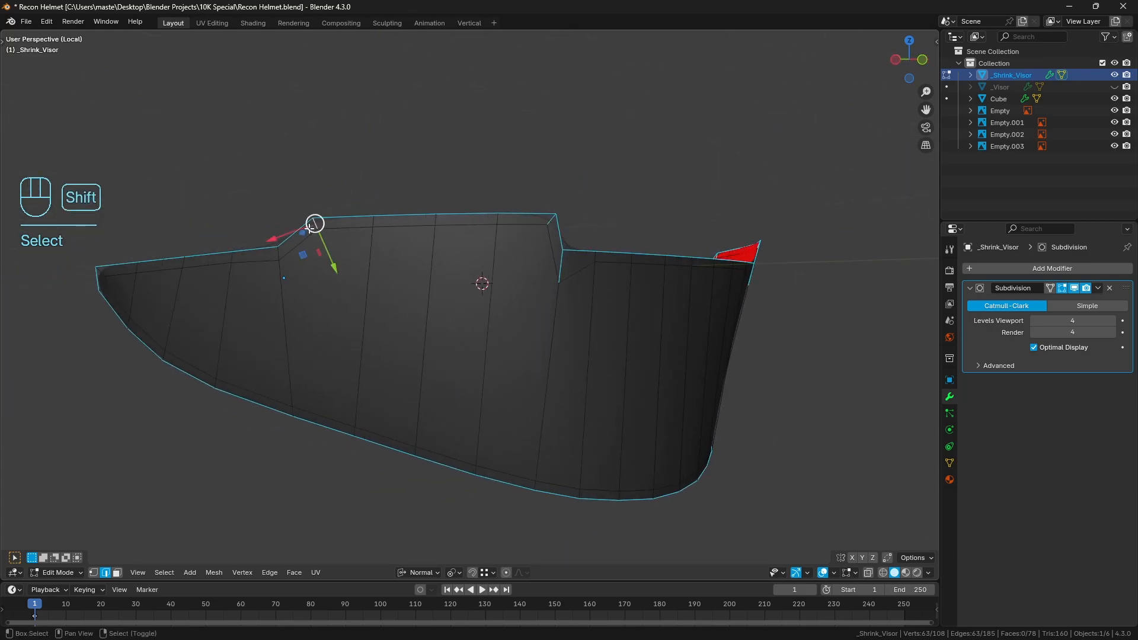
{"action": "right_click", "coordinate": [283, 253], "text": "shift"}
{"action": "key", "text": "ctrl+z"}
{"action": "right_click", "coordinate": [279, 254], "text": "shift"}
{"action": "middle_click_drag", "start_coordinate": [234, 272], "coordinate": [249, 275]}
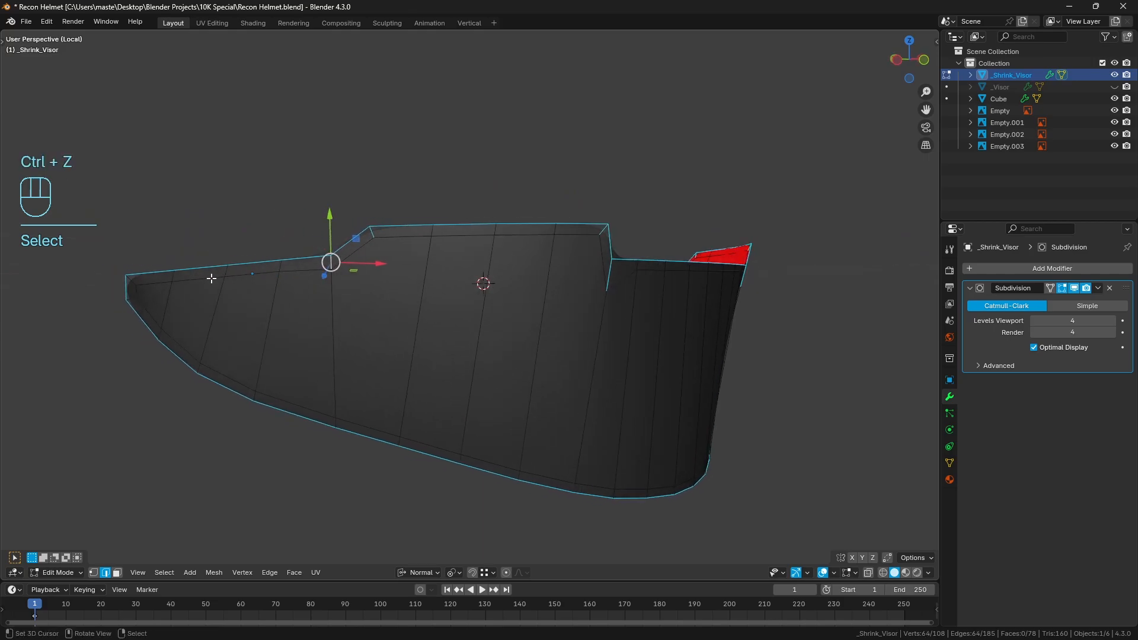
{"action": "right_click", "coordinate": [136, 287], "text": "shift"}
{"action": "right_click", "coordinate": [133, 299], "text": "shift"}
{"action": "middle_click_drag", "start_coordinate": [336, 321], "coordinate": [322, 320]}
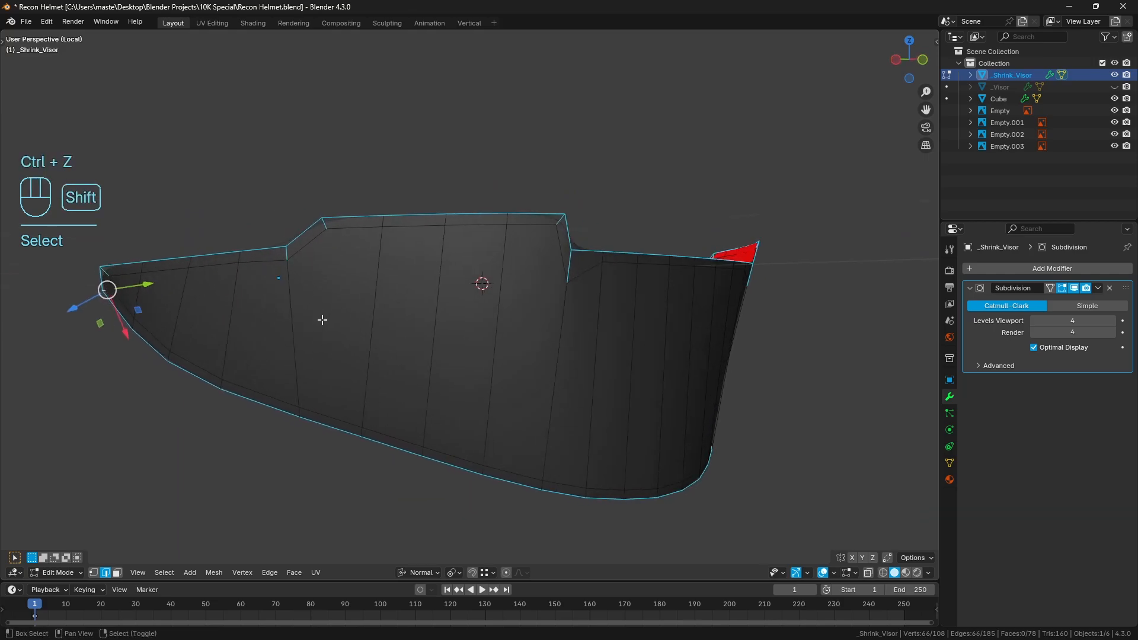
{"action": "key", "text": "shift+e"}
{"action": "left_click", "coordinate": [322, 320]}
{"action": "key", "text": "a"}
{"action": "key", "text": "a"}
{"action": "key", "text": "KP_1"}
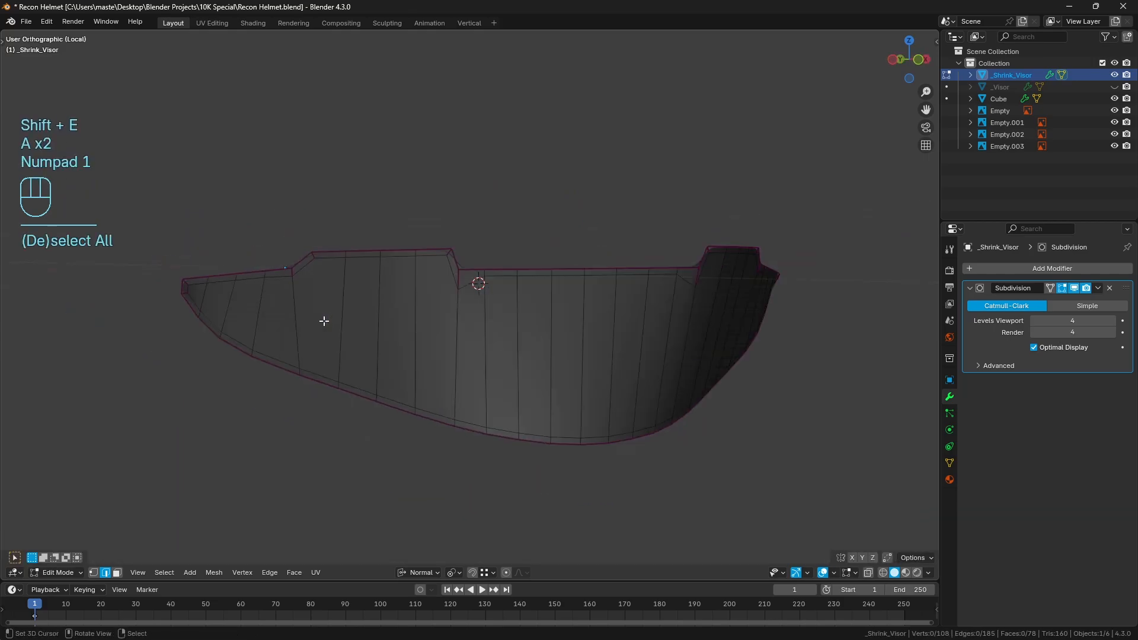
{"action": "key", "text": "ctrl+z"}
{"action": "key", "text": "ctrl+z"}
{"action": "key", "text": "ctrl+z"}
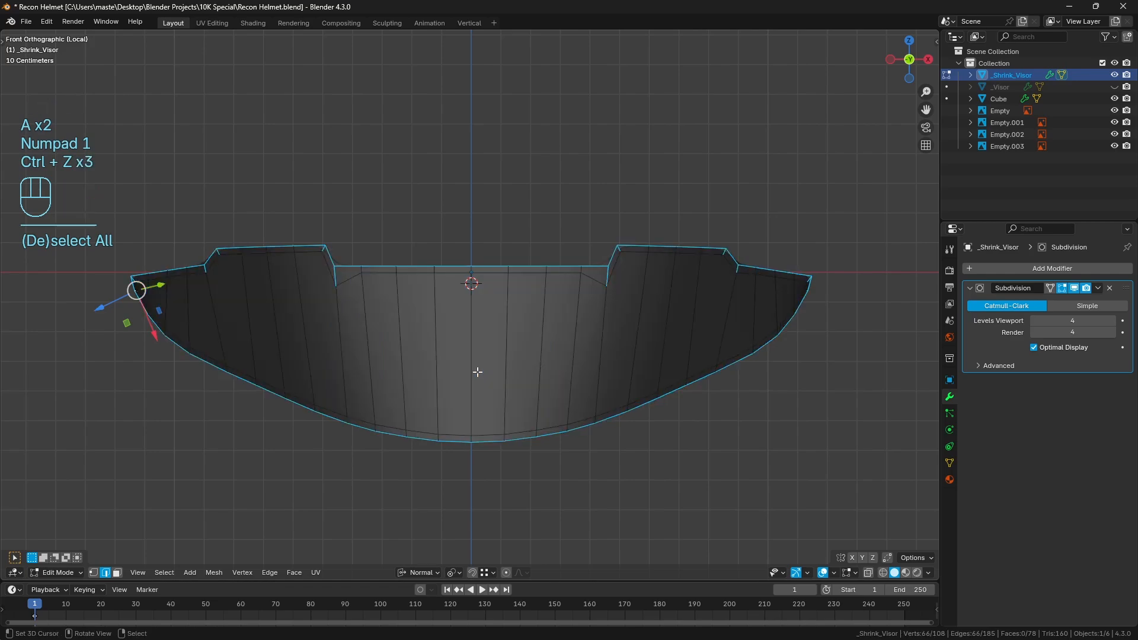
Fully crease the selected boundary and corner edges of the visor, deselect everything and check the smoothed shape in Object Mode
{"action": "key", "text": "shift+e"}
{"action": "key", "text": "1"}
{"action": "left_click", "coordinate": [472, 371]}
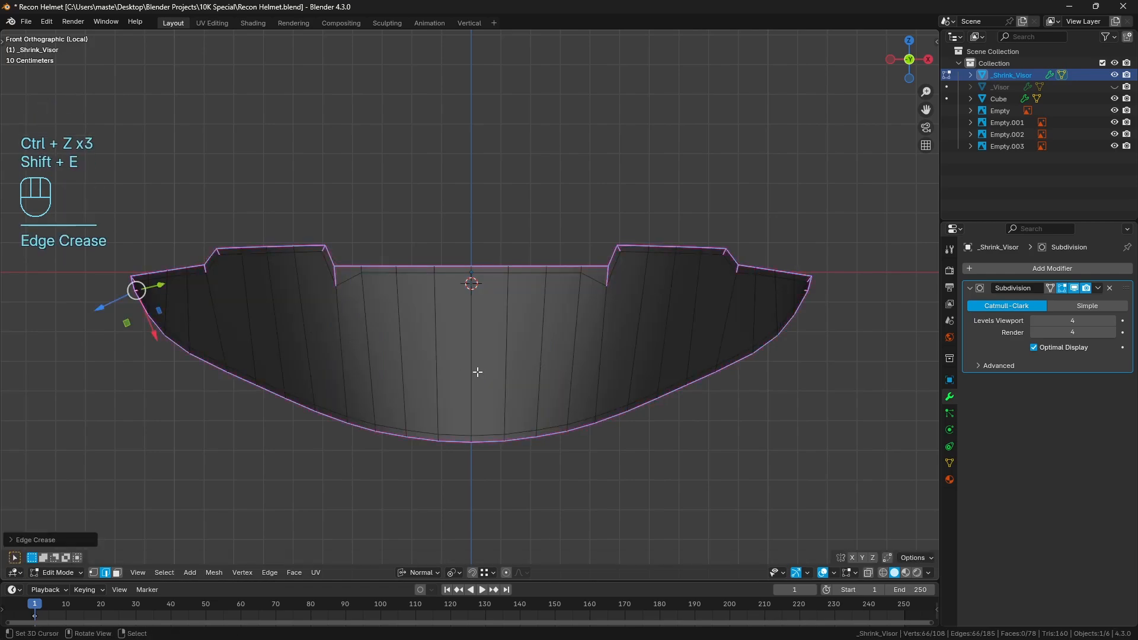
{"action": "key", "text": "a"}
{"action": "key", "text": "a"}
{"action": "key", "text": "Tab"}
{"action": "middle_click_drag", "start_coordinate": [552, 384], "coordinate": [531, 368]}
Shrink/Fatten the lower inner corner vertices at both side tips of the visor mesh outward by about 0.005 m
{"action": "key", "text": "Tab"}
{"action": "scroll", "coordinate": [612, 223], "scroll_direction": "up", "scroll_amount": 1}
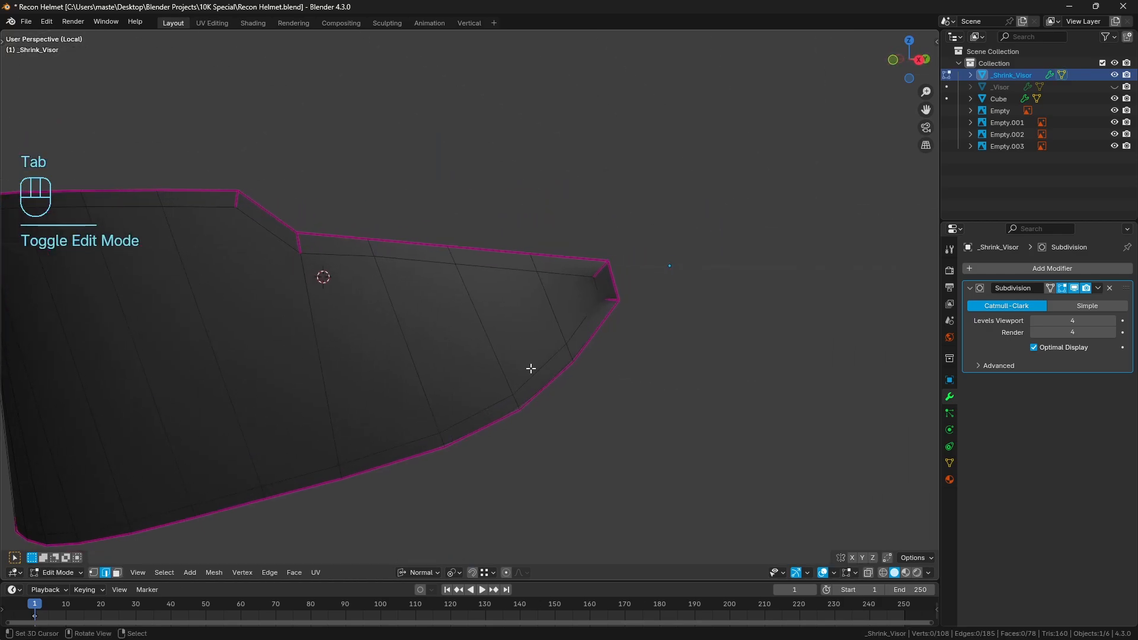
{"action": "left_click", "coordinate": [94, 572]}
{"action": "right_click", "coordinate": [601, 298]}
{"action": "scroll", "coordinate": [415, 338], "scroll_direction": "down", "scroll_amount": 4}
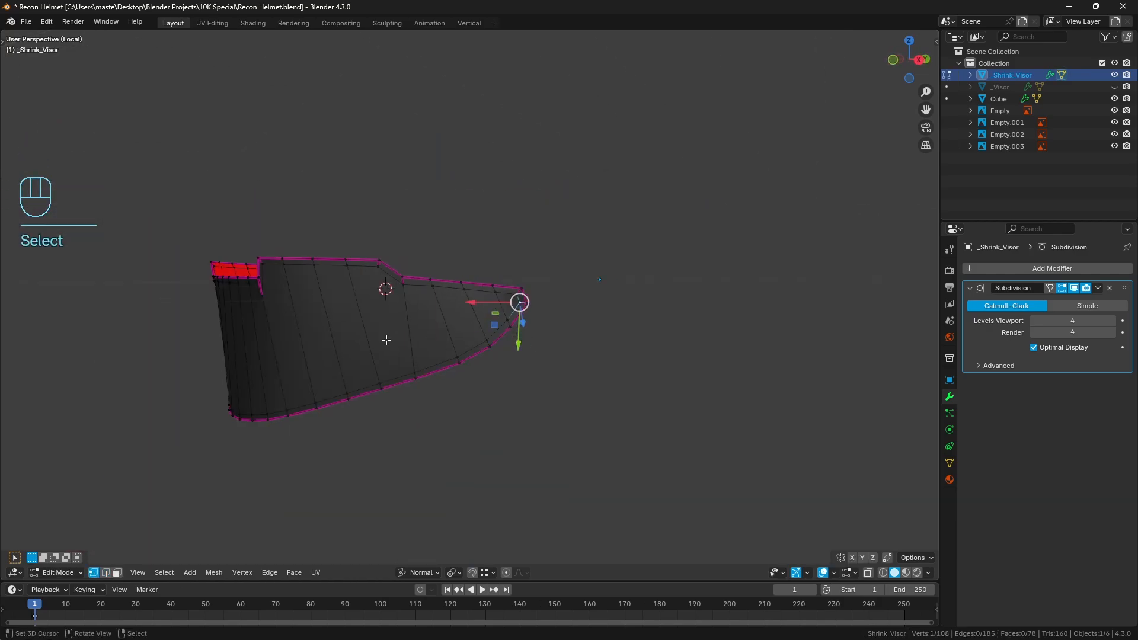
{"action": "middle_click_drag", "start_coordinate": [385, 339], "coordinate": [482, 356]}
{"action": "right_click", "coordinate": [264, 334], "text": "shift"}
{"action": "middle_click_drag", "start_coordinate": [581, 353], "coordinate": [441, 340]}
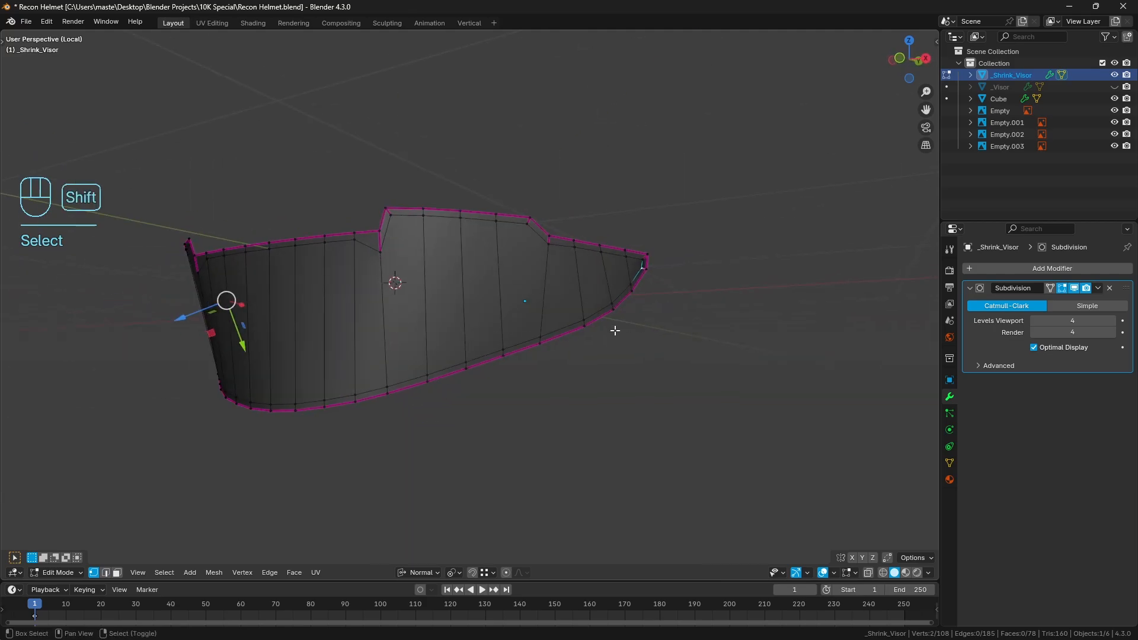
{"action": "scroll", "coordinate": [508, 387], "scroll_direction": "up", "scroll_amount": 3}
{"action": "middle_click_drag", "start_coordinate": [615, 330], "coordinate": [454, 413], "text": "shift"}
{"action": "scroll", "coordinate": [451, 449], "scroll_direction": "up", "scroll_amount": 3}
{"action": "middle_click_drag", "start_coordinate": [517, 441], "coordinate": [483, 394], "text": "shift"}
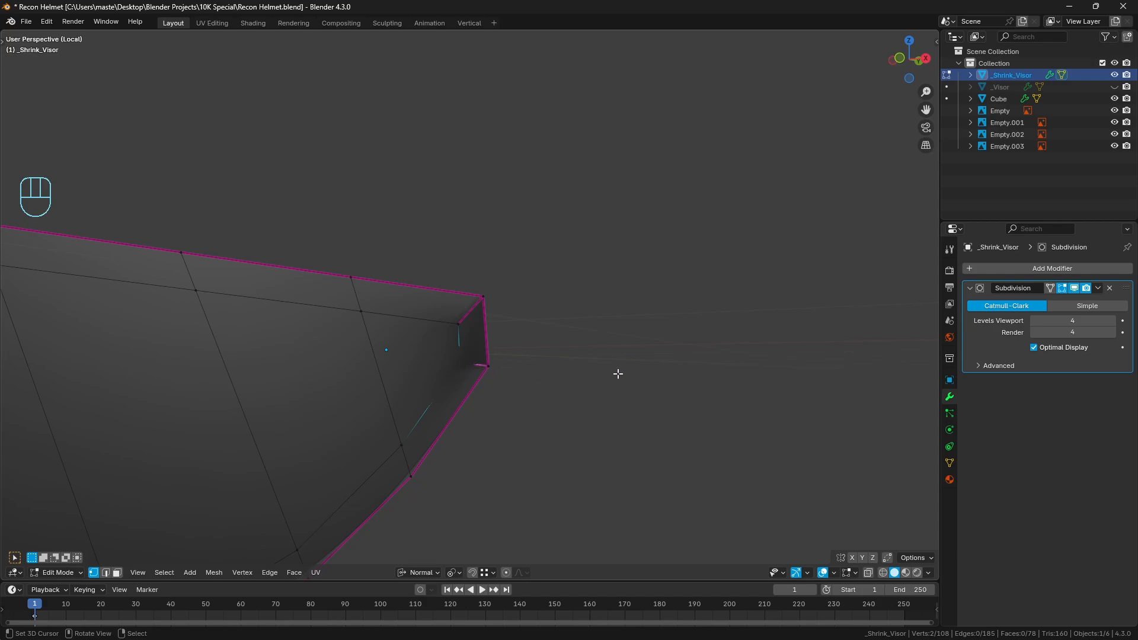
{"action": "key", "text": "alt+s"}
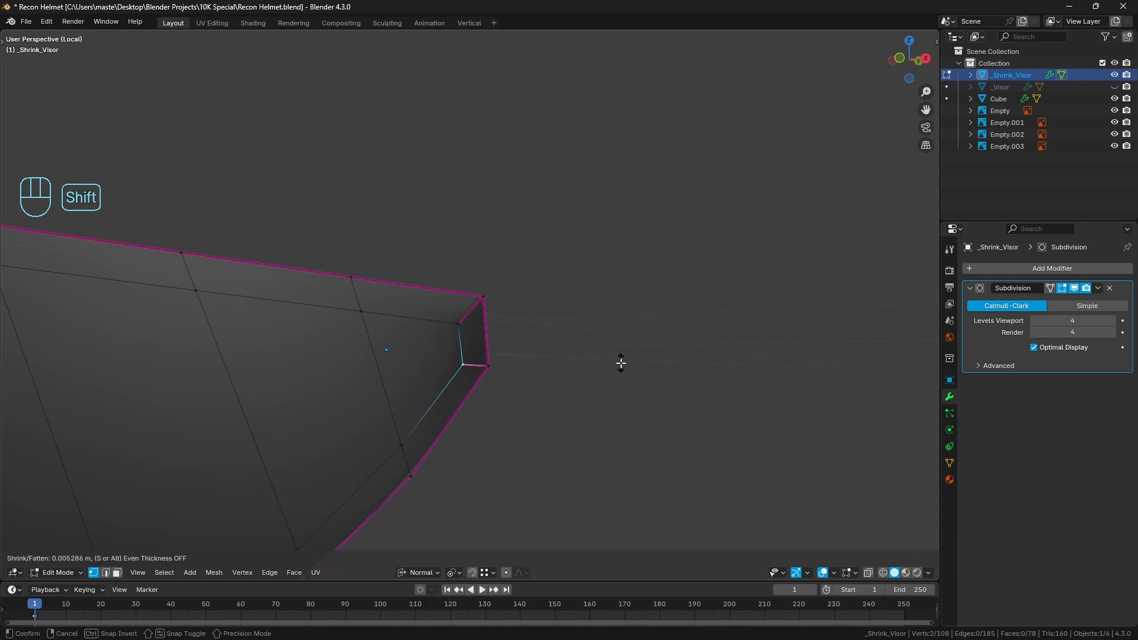
{"action": "left_click", "coordinate": [620, 363]}
{"action": "key", "text": "a"}
{"action": "key", "text": "a"}
Return to Object Mode, inspect the smoothed visor surface from several angles and exit Local View to the full helmet
{"action": "key", "text": "Tab"}
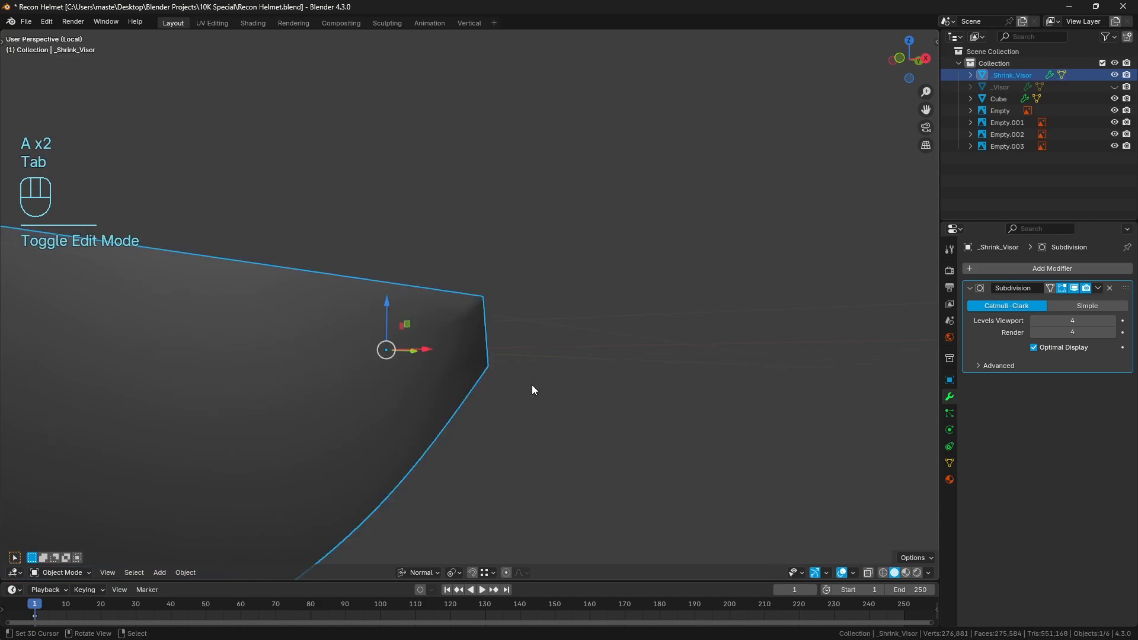
{"action": "key", "text": "a"}
{"action": "key", "text": "a"}
{"action": "middle_click_drag", "start_coordinate": [533, 389], "coordinate": [396, 325]}
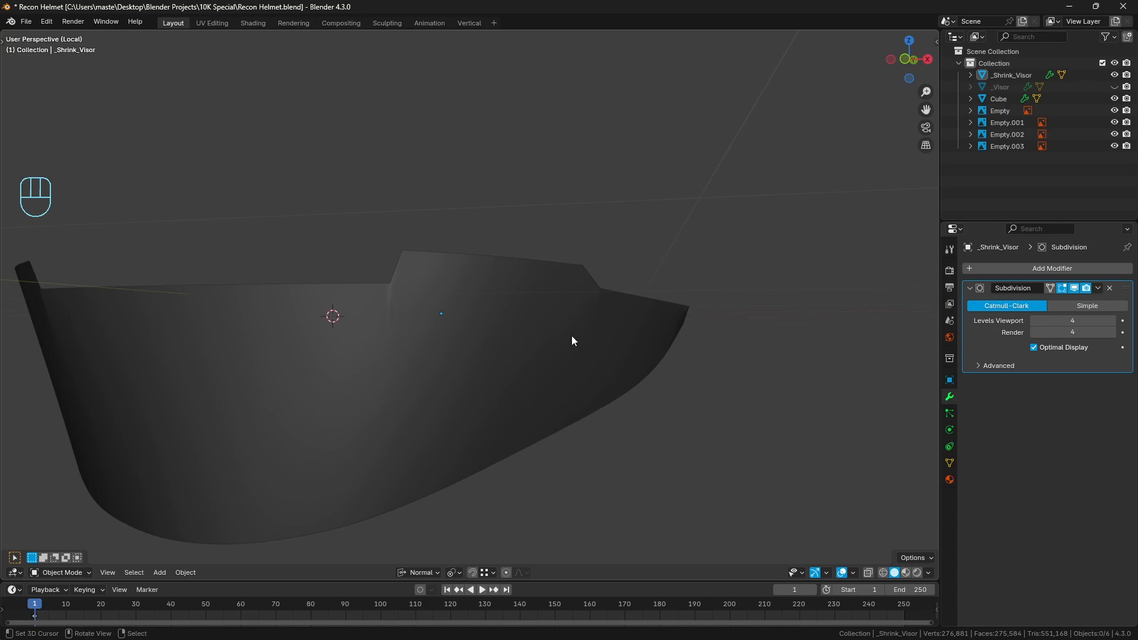
{"action": "scroll", "coordinate": [571, 335], "scroll_direction": "down", "scroll_amount": 4}
{"action": "middle_click_drag", "start_coordinate": [471, 367], "coordinate": [493, 370]}
{"action": "key", "text": "a"}
{"action": "key", "text": "a"}
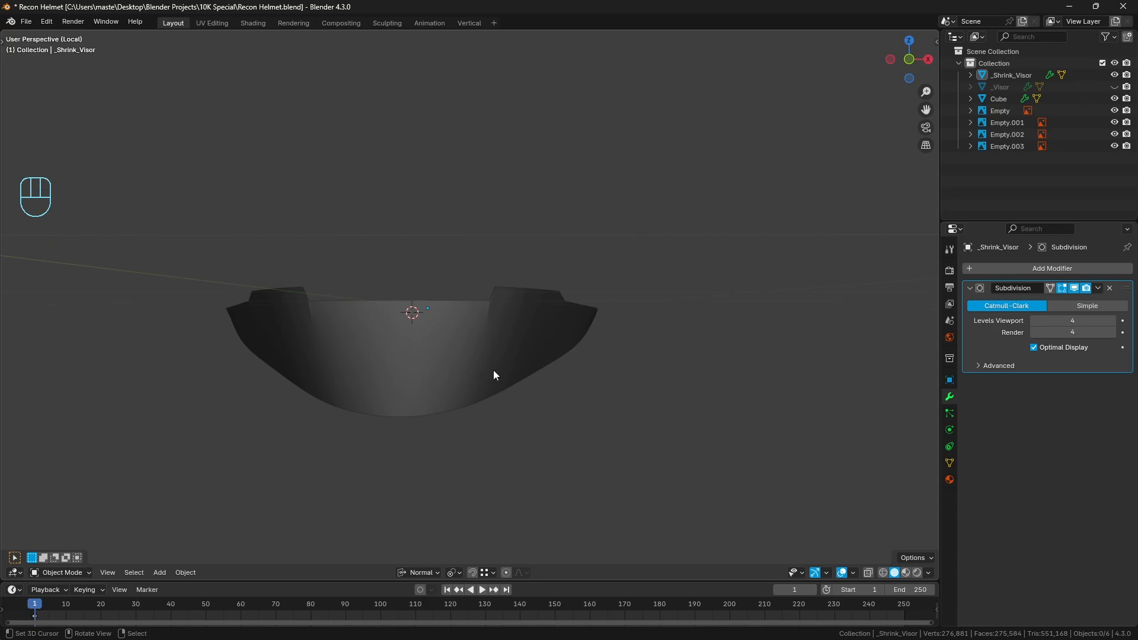
{"action": "key", "text": "KP_Divide"}
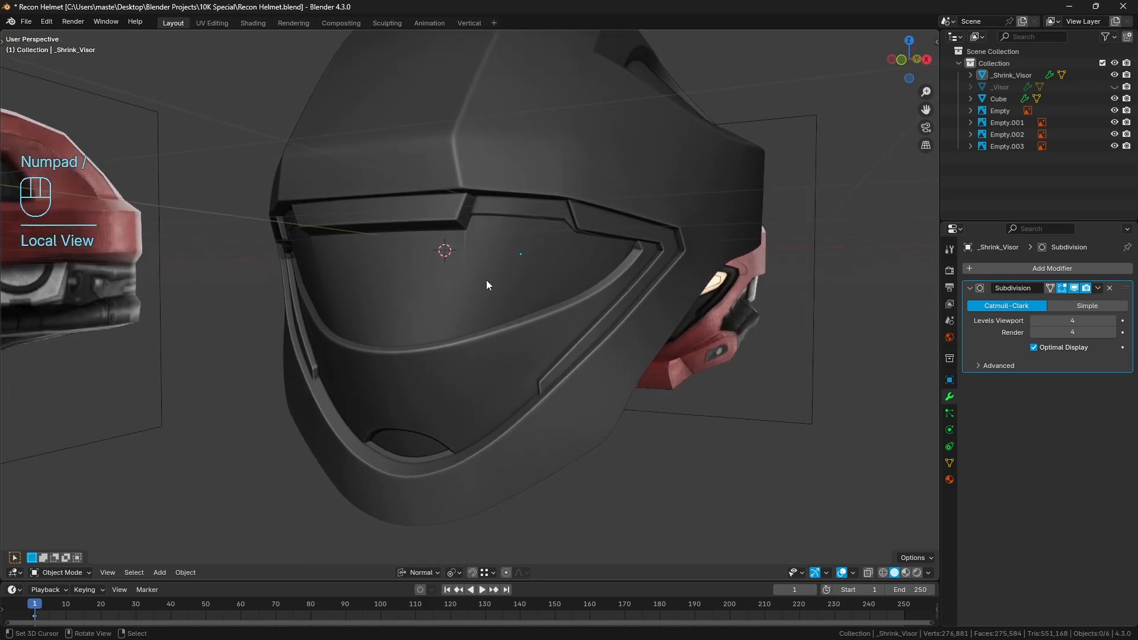
Hide _Shrink_Visor, unhide and select _Visor, and inspect it briefly in Local View
{"action": "left_click", "coordinate": [487, 281]}
{"action": "key", "text": "h"}
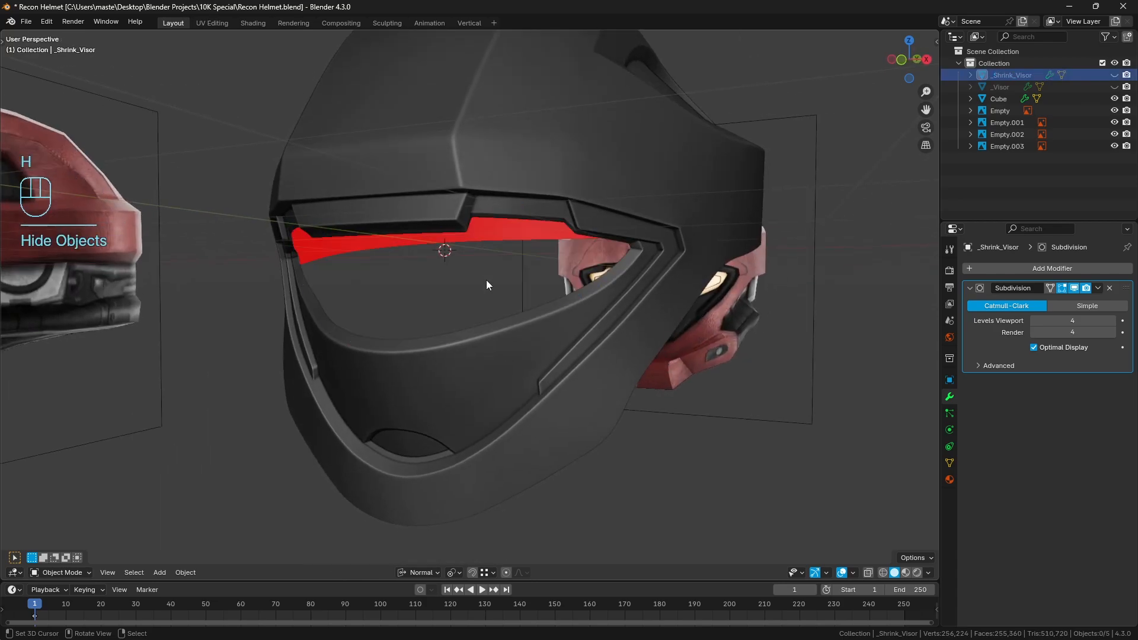
{"action": "left_click", "coordinate": [1114, 87]}
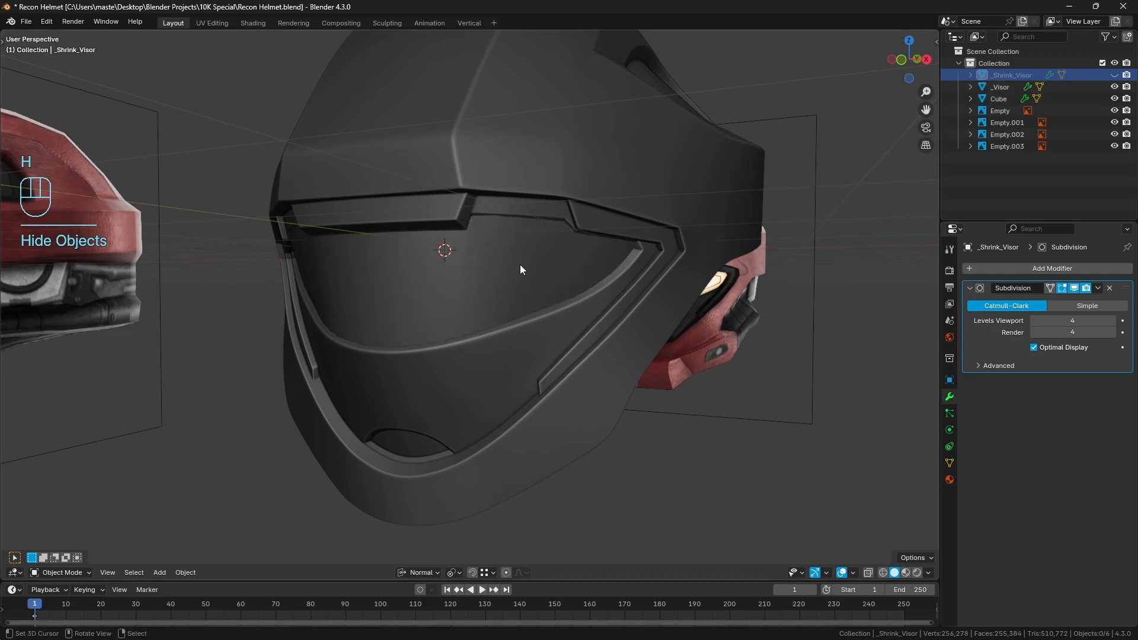
{"action": "left_click", "coordinate": [482, 282]}
{"action": "key", "text": "KP_Divide"}
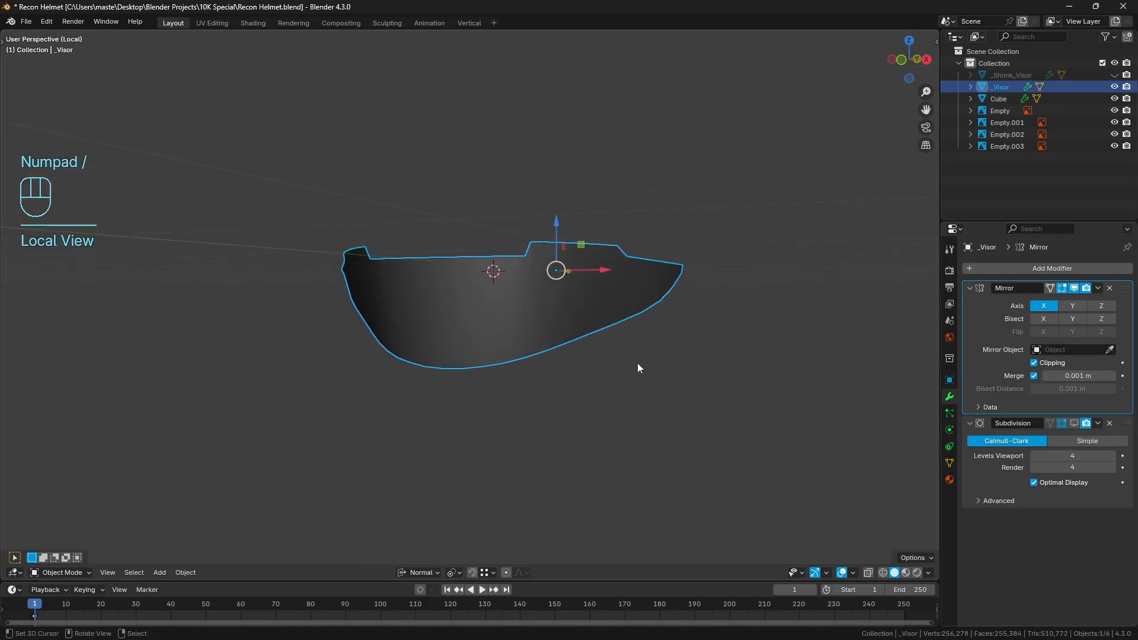
{"action": "key", "text": "KP_Divide"}
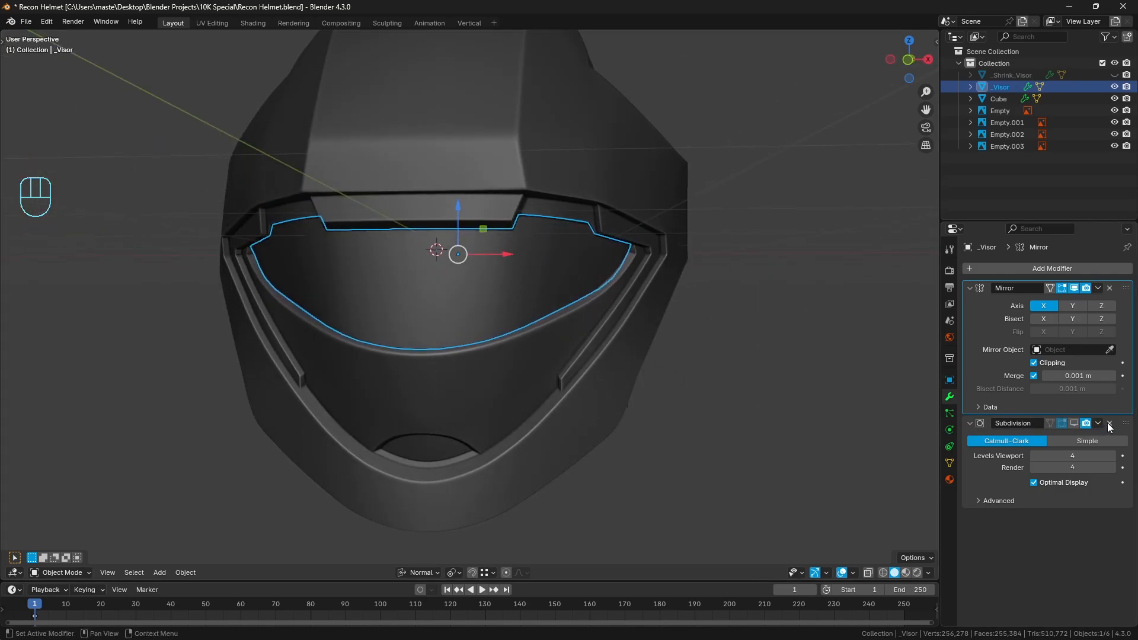
Replace the Subdivision modifier on _Visor with a Shrinkwrap modifier that targets _Shrink_Visor
{"action": "left_click", "coordinate": [1110, 424]}
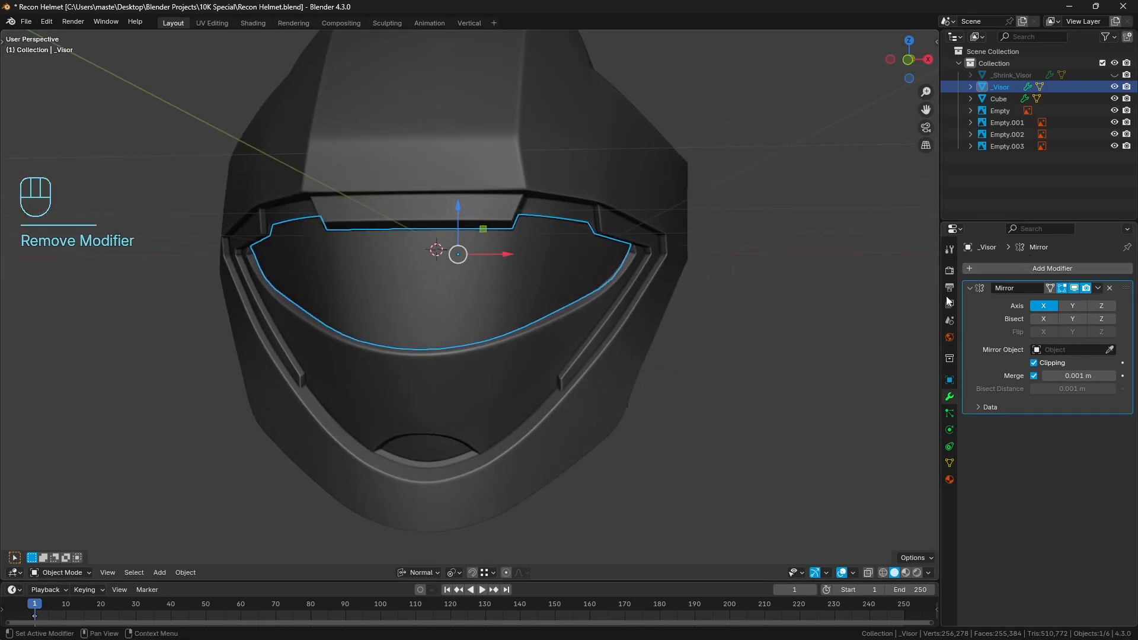
{"action": "scroll", "coordinate": [592, 307], "scroll_direction": "up", "scroll_amount": 2}
{"action": "left_click", "coordinate": [1040, 269]}
{"action": "left_click", "coordinate": [1040, 272]}
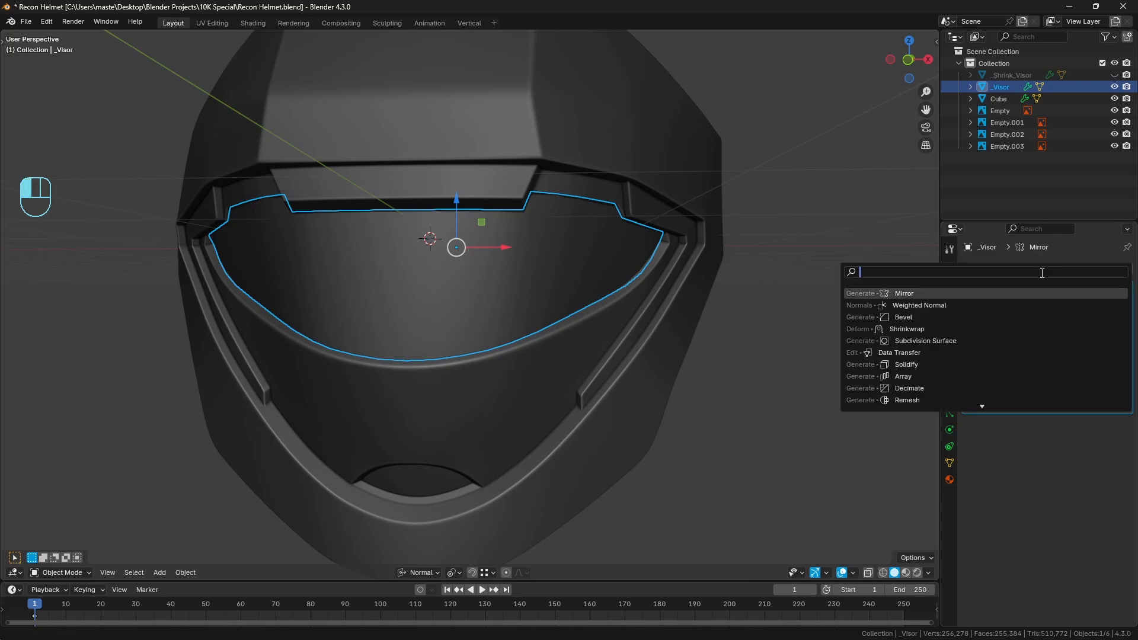
{"action": "type", "text": "shr"}
{"action": "key", "text": "Return"}
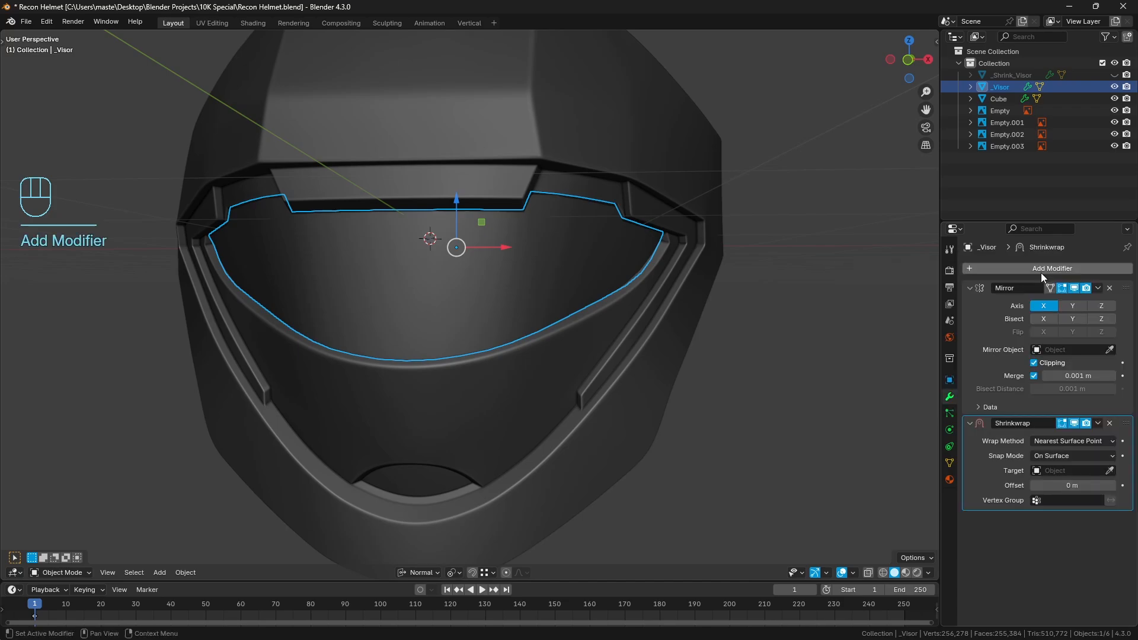
{"action": "left_click", "coordinate": [1061, 471]}
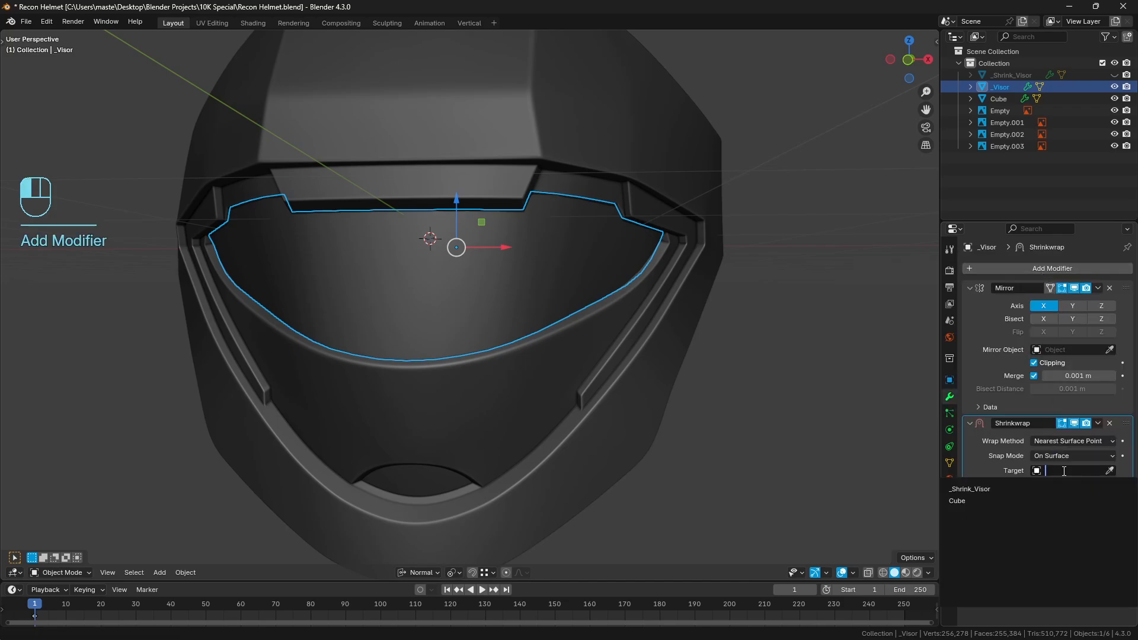
{"action": "left_click", "coordinate": [1029, 487]}
{"action": "middle_click_drag", "start_coordinate": [690, 372], "coordinate": [687, 378]}
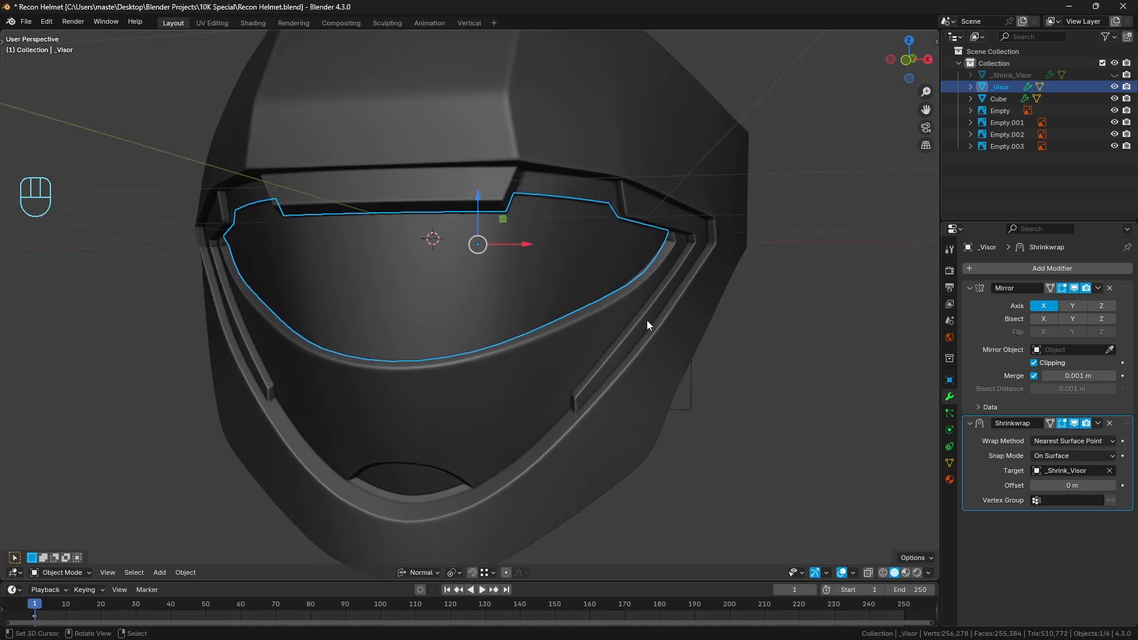
In front view, hide the Cube helmet and open the _Visor mesh for editing in wireframe with nothing selected
{"action": "key", "text": "KP_1"}
{"action": "key", "text": "z"}
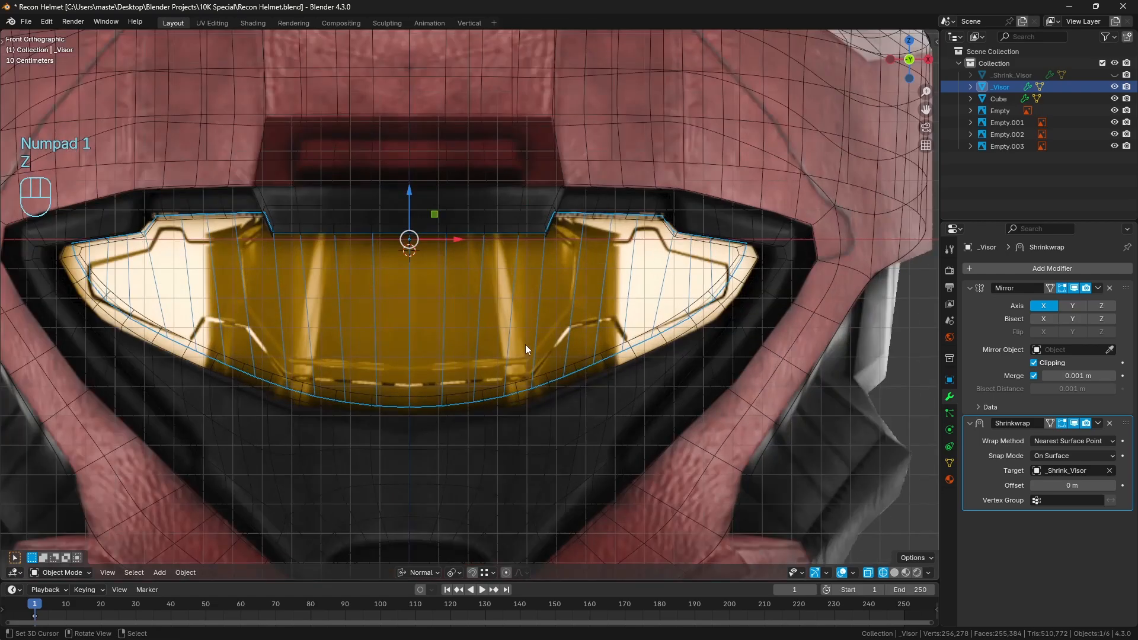
{"action": "middle_click_drag", "start_coordinate": [795, 251], "coordinate": [697, 280], "text": "shift"}
{"action": "scroll", "coordinate": [697, 281], "scroll_direction": "up", "scroll_amount": 1}
{"action": "middle_click_drag", "start_coordinate": [673, 325], "coordinate": [644, 320], "text": "shift"}
{"action": "left_click", "coordinate": [764, 213]}
{"action": "key", "text": "z"}
{"action": "scroll", "coordinate": [797, 248], "scroll_direction": "down", "scroll_amount": 1}
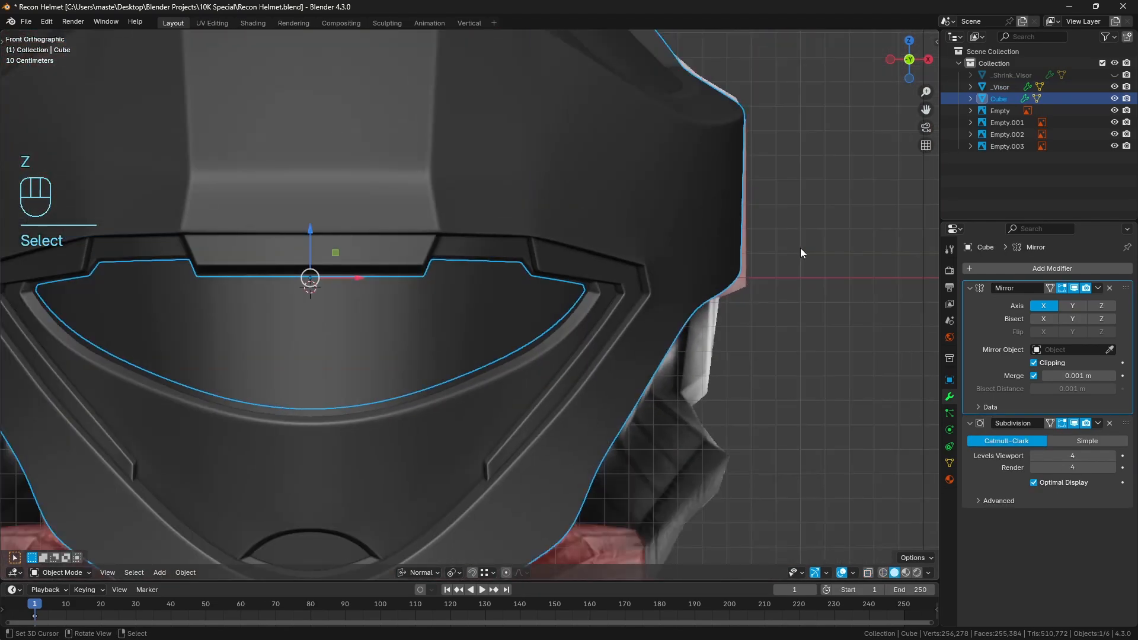
{"action": "key", "text": "h"}
{"action": "left_click", "coordinate": [547, 294]}
{"action": "key", "text": "Tab"}
{"action": "scroll", "coordinate": [537, 314], "scroll_direction": "up", "scroll_amount": 2}
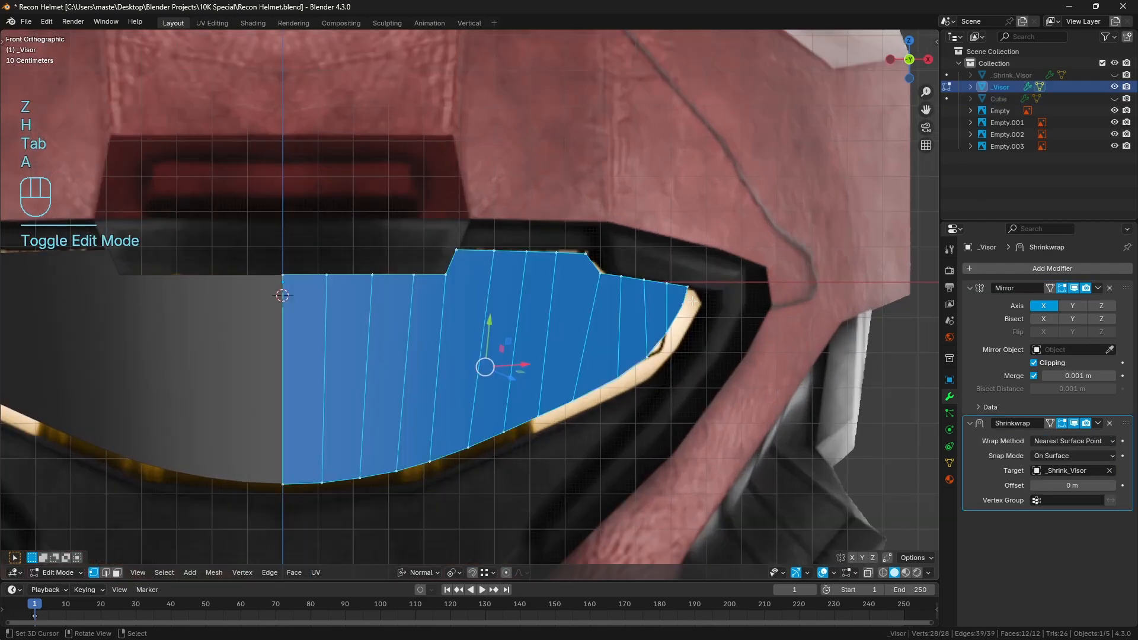
{"action": "key", "text": "a"}
{"action": "key", "text": "a"}
{"action": "key", "text": "z"}
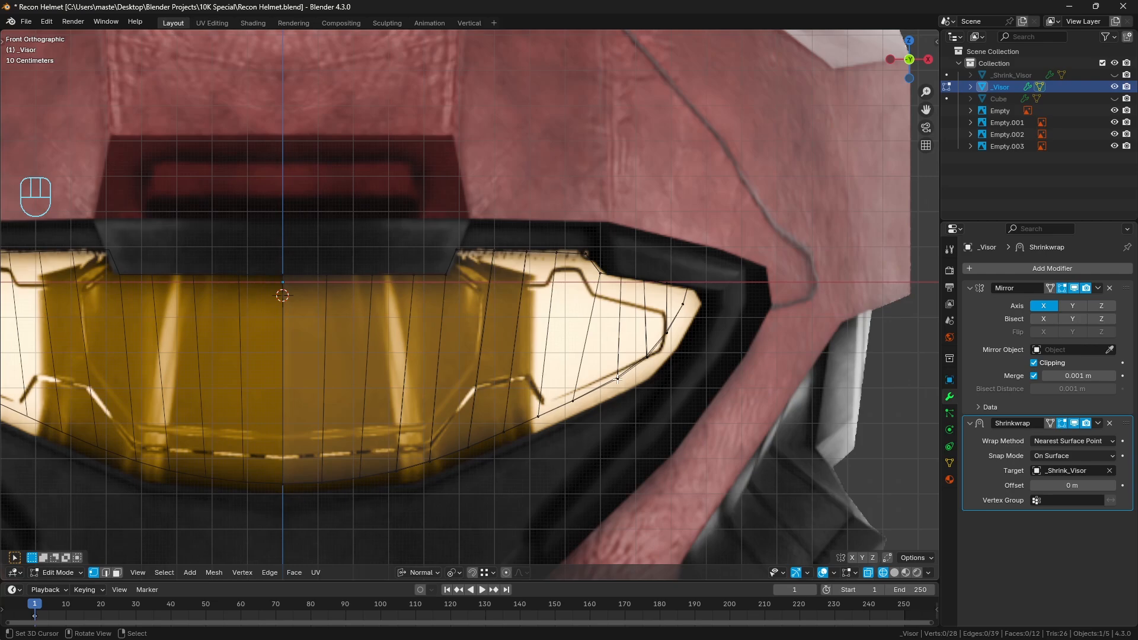
{"action": "scroll", "coordinate": [541, 421], "scroll_direction": "up", "scroll_amount": 2}
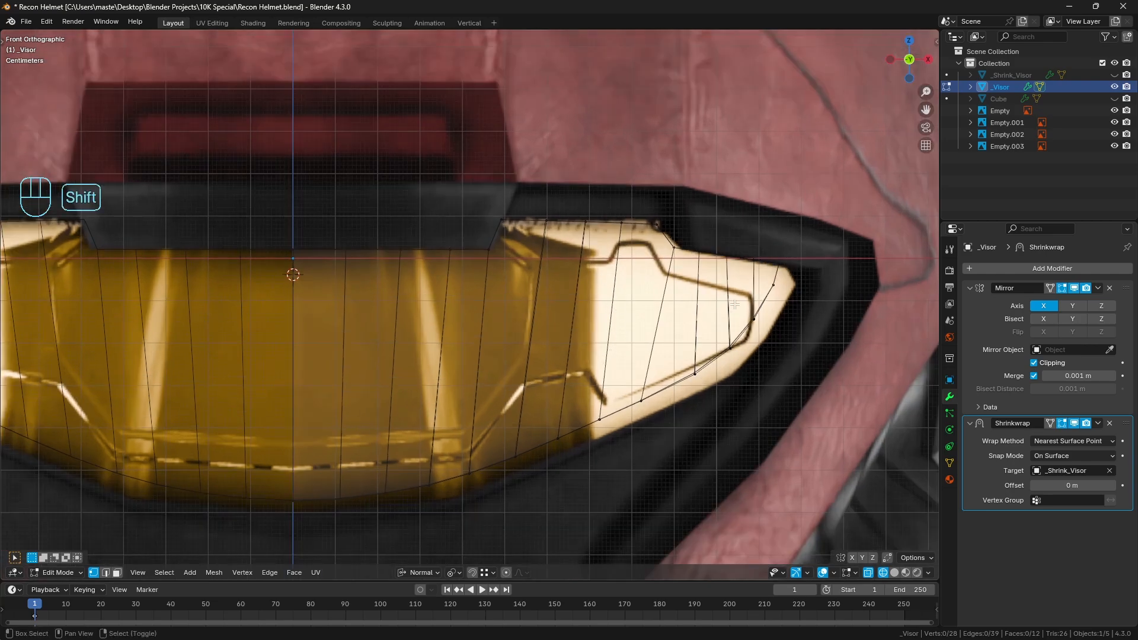
{"action": "middle_click_drag", "start_coordinate": [671, 264], "coordinate": [641, 274], "text": "shift"}
{"action": "scroll", "coordinate": [523, 329], "scroll_direction": "up", "scroll_amount": 1}
{"action": "middle_click_drag", "start_coordinate": [523, 329], "coordinate": [641, 289], "text": "shift"}
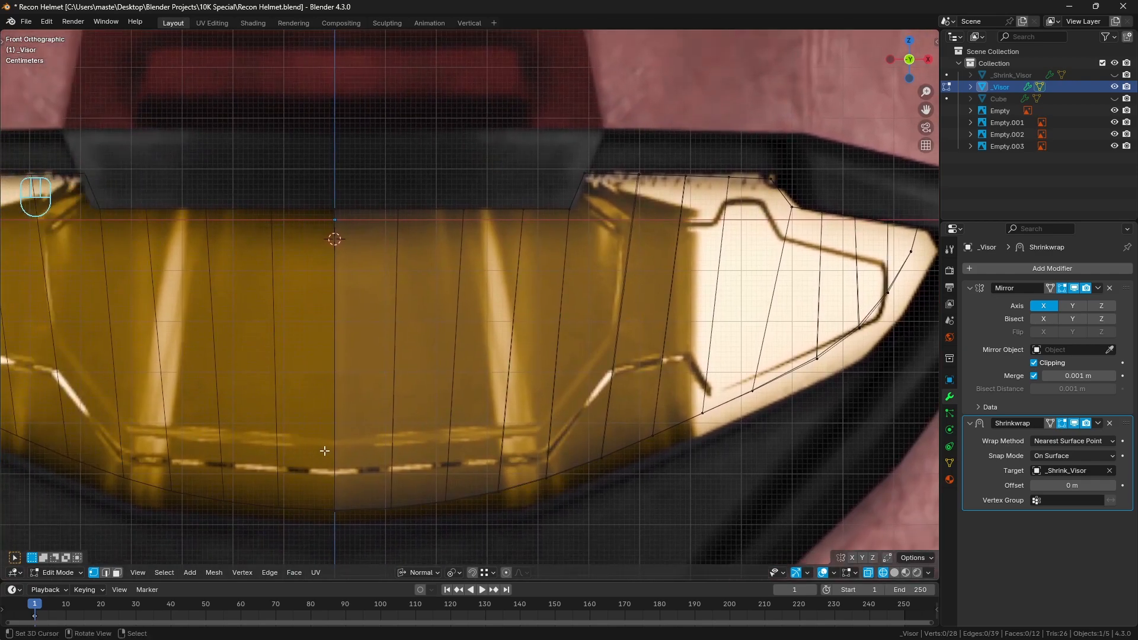
{"action": "mouse_move", "coordinate": [328, 442]}
{"action": "left_mouse_down"}
{"action": "mouse_move", "coordinate": [542, 418]}
{"action": "mouse_move", "coordinate": [614, 338]}
{"action": "mouse_move", "coordinate": [637, 228]}
{"action": "mouse_move", "coordinate": [572, 189]}
{"action": "left_mouse_up"}
{"action": "mouse_move", "coordinate": [599, 237]}
{"action": "right_mouse_down"}
{"action": "mouse_move", "coordinate": [440, 498]}
{"action": "mouse_move", "coordinate": [400, 432]}
{"action": "right_mouse_up"}
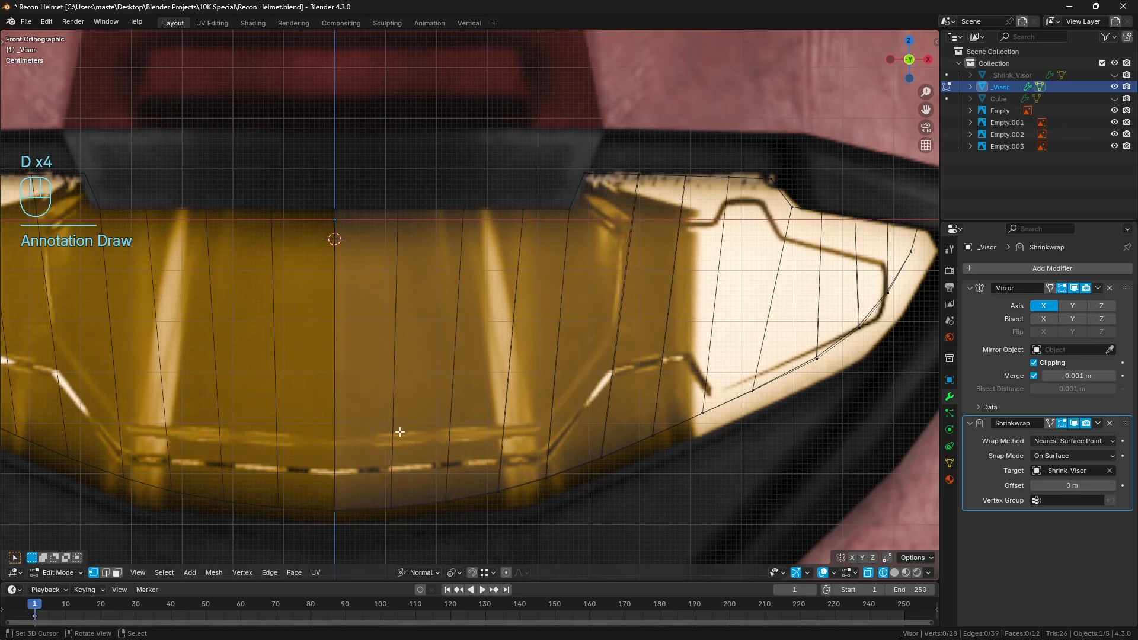
Knife-cut the inner panel outline from the visor's centreline along the lower reference line and up to the slanted upper notch edge, then deselect everything
{"action": "key", "text": "k"}
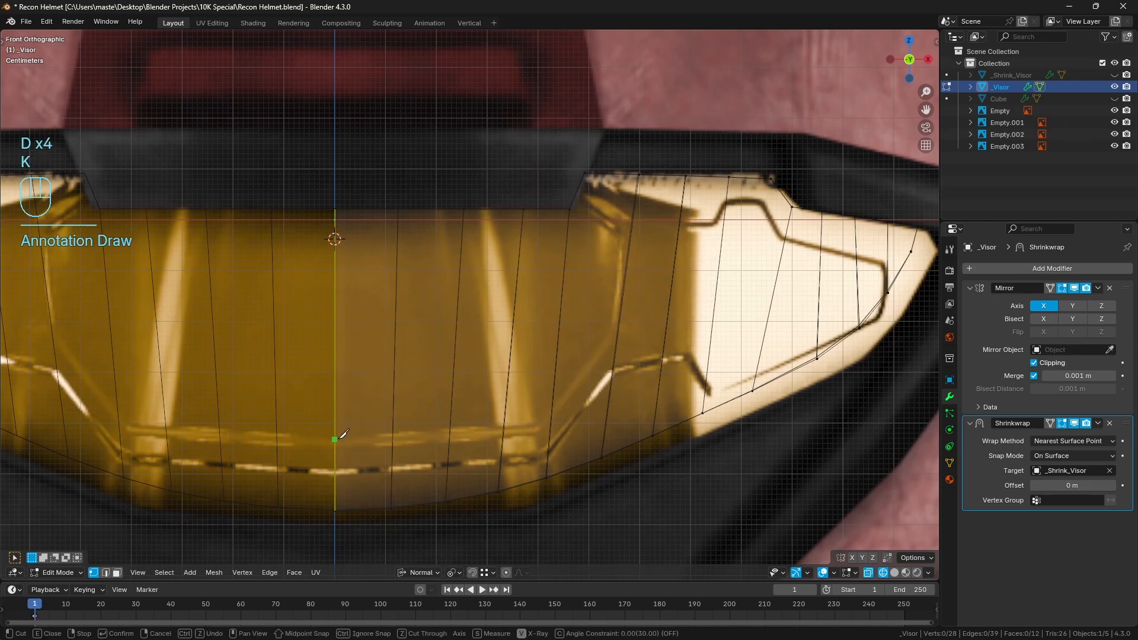
{"action": "left_click", "coordinate": [335, 442]}
{"action": "key", "text": "c"}
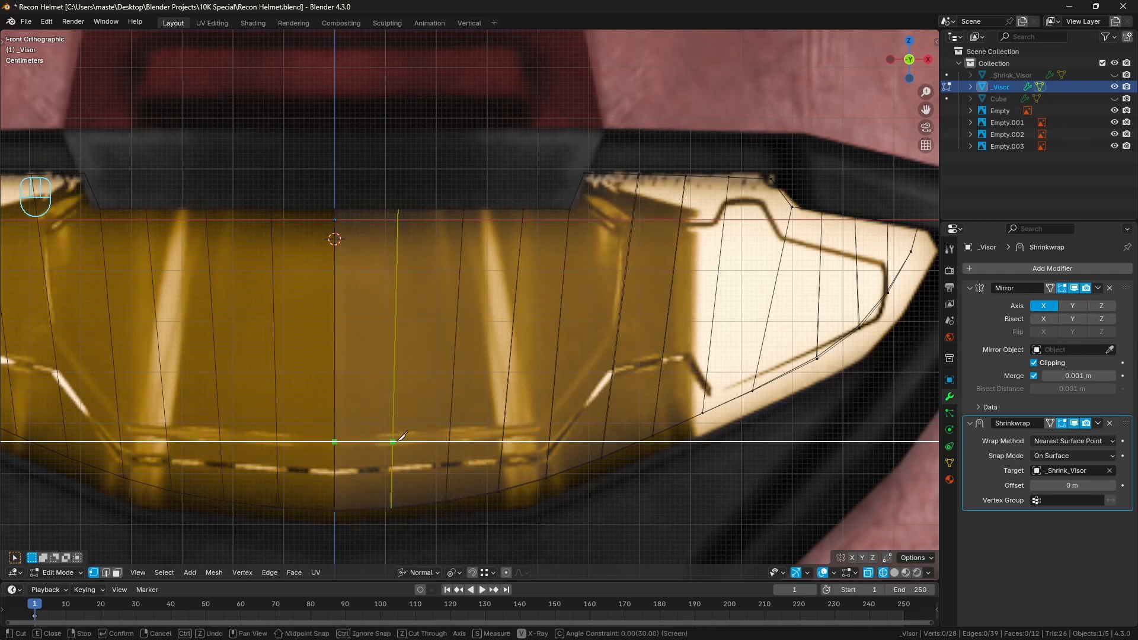
{"action": "key", "text": "c"}
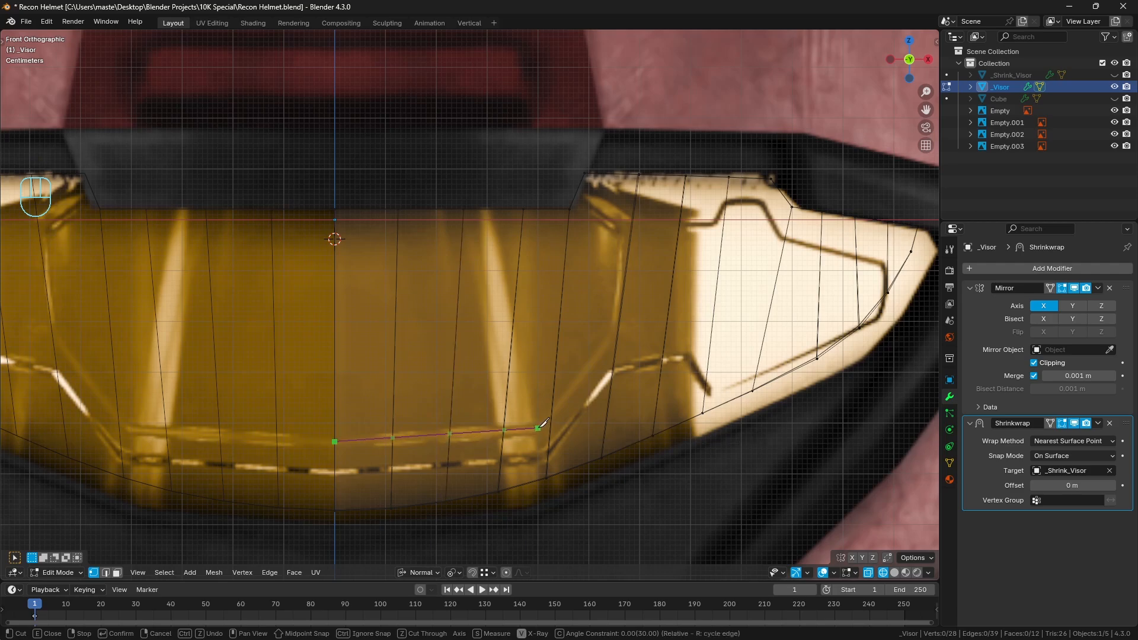
{"action": "left_click", "coordinate": [538, 428]}
{"action": "left_click", "coordinate": [620, 327]}
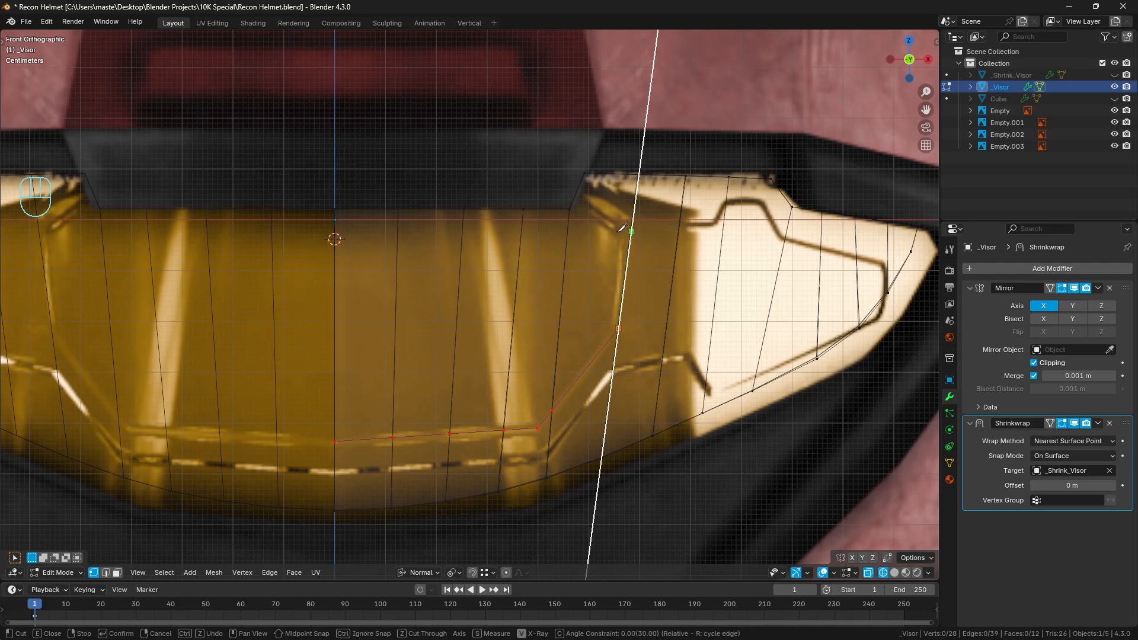
{"action": "scroll", "coordinate": [621, 228], "scroll_direction": "up", "scroll_amount": 2}
{"action": "middle_click_drag", "start_coordinate": [678, 206], "coordinate": [509, 288], "text": "shift"}
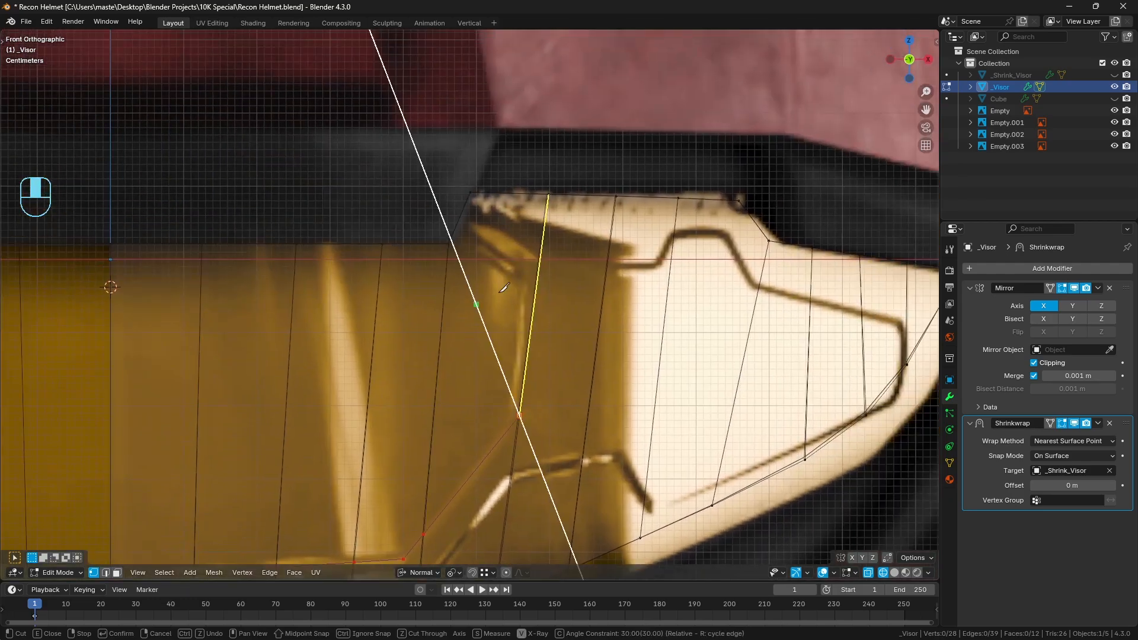
{"action": "key", "text": "c"}
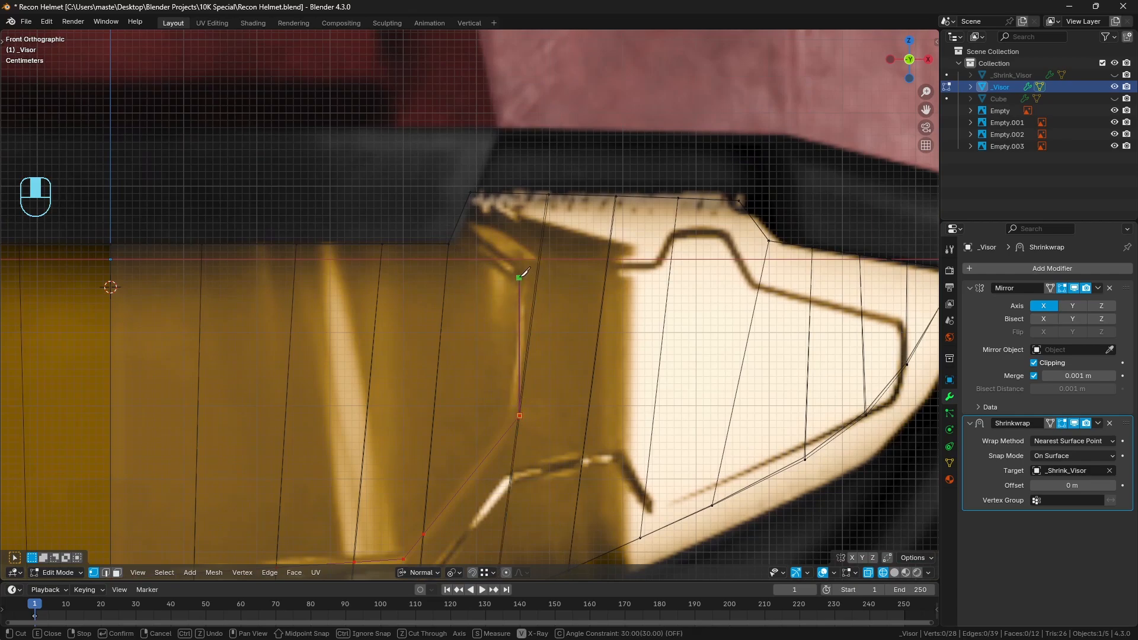
{"action": "left_click", "coordinate": [519, 277]}
{"action": "left_click", "coordinate": [460, 226]}
{"action": "key", "text": "Return"}
{"action": "scroll", "coordinate": [461, 237], "scroll_direction": "down", "scroll_amount": 1}
{"action": "middle_click_drag", "start_coordinate": [522, 328], "coordinate": [517, 273], "text": "shift"}
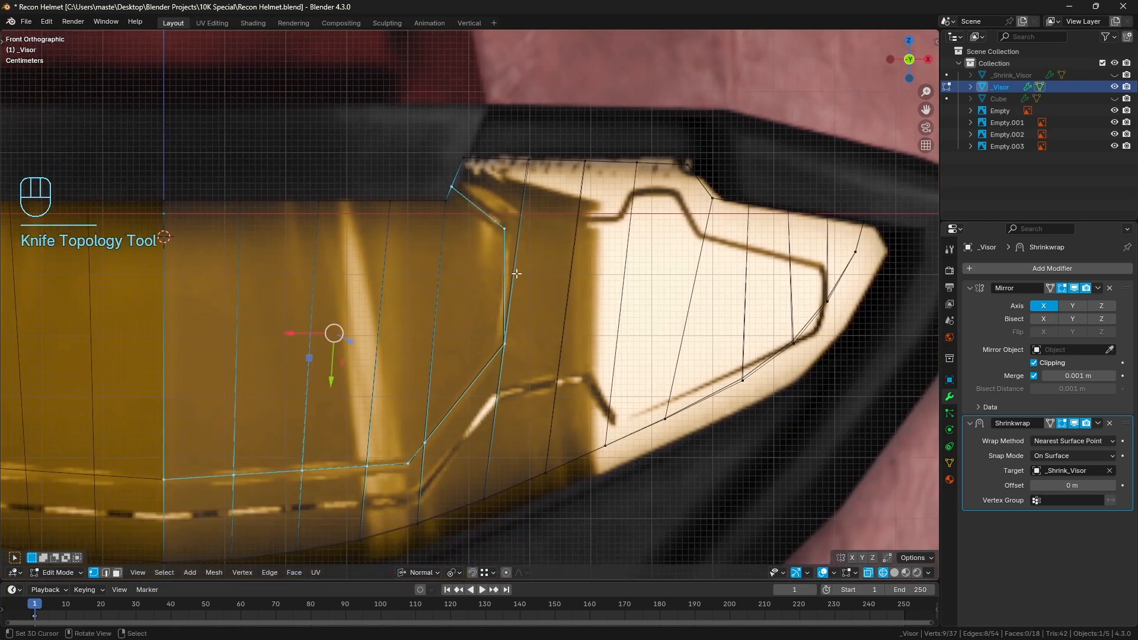
{"action": "key", "text": "a"}
{"action": "key", "text": "a"}
Subdivide the short vertical edge nearest the visor's side tip with 2 cuts, then deselect all and return to wireframe vertex selection
{"action": "middle_click_drag", "start_coordinate": [506, 390], "coordinate": [516, 372], "text": "shift"}
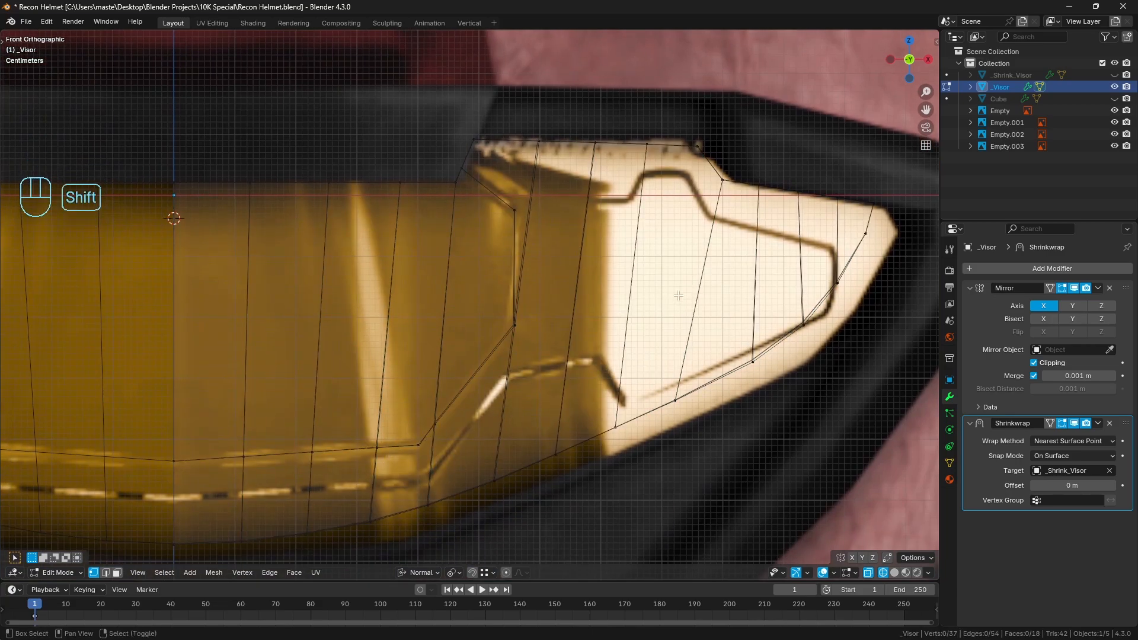
{"action": "middle_click_drag", "start_coordinate": [629, 320], "coordinate": [579, 323], "text": "shift"}
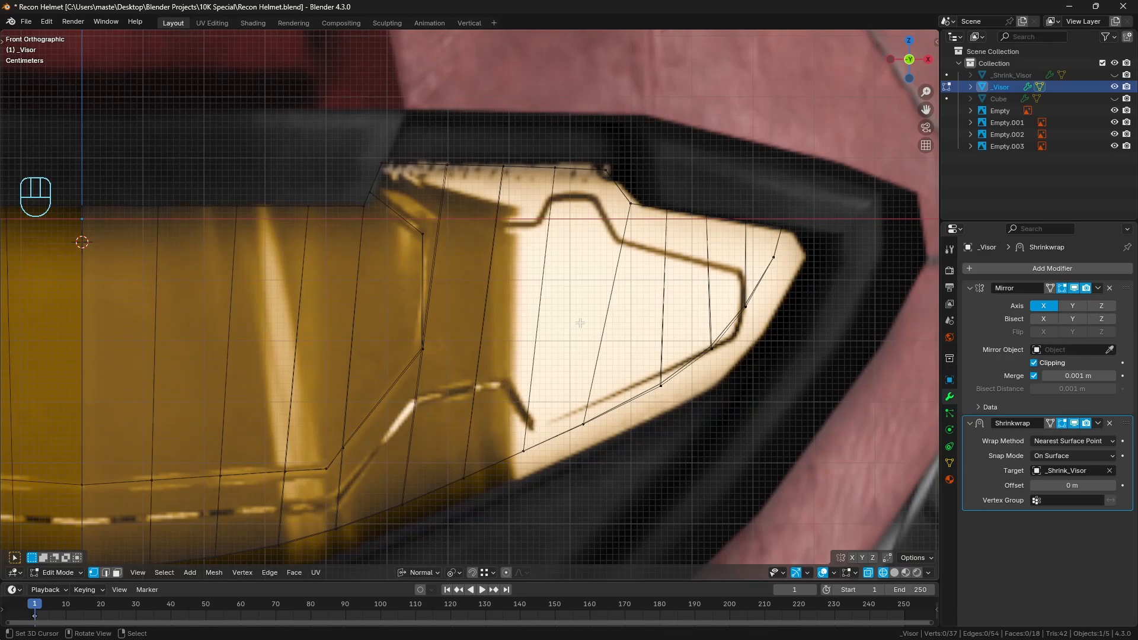
{"action": "left_click", "coordinate": [106, 572]}
{"action": "middle_click_drag", "start_coordinate": [592, 366], "coordinate": [458, 415], "text": "shift"}
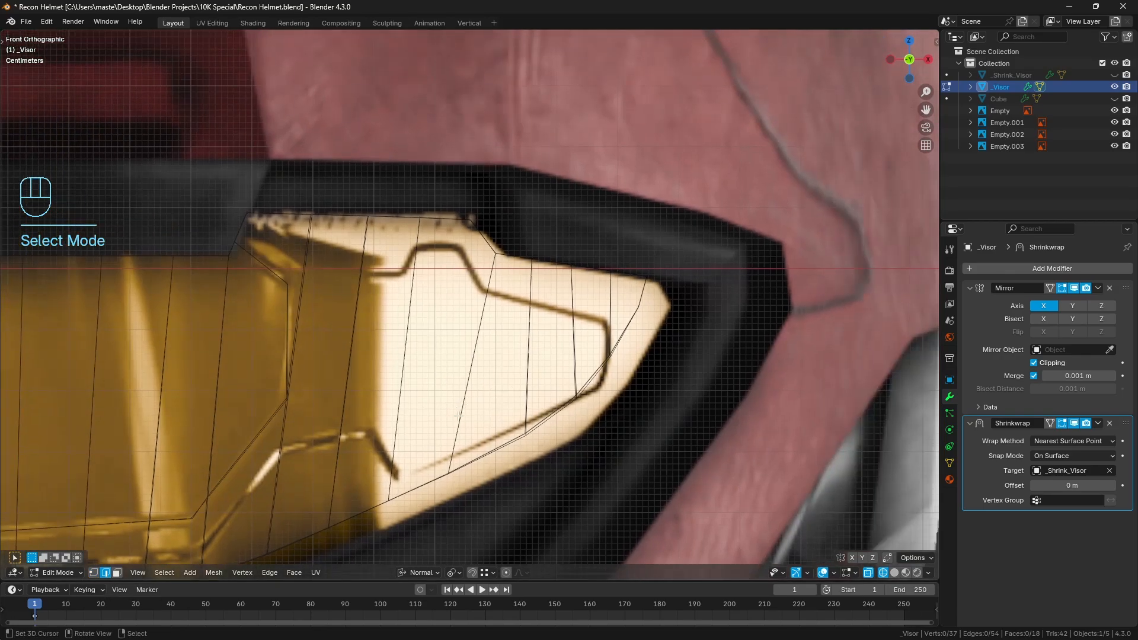
{"action": "left_click", "coordinate": [610, 317]}
{"action": "key", "text": "z"}
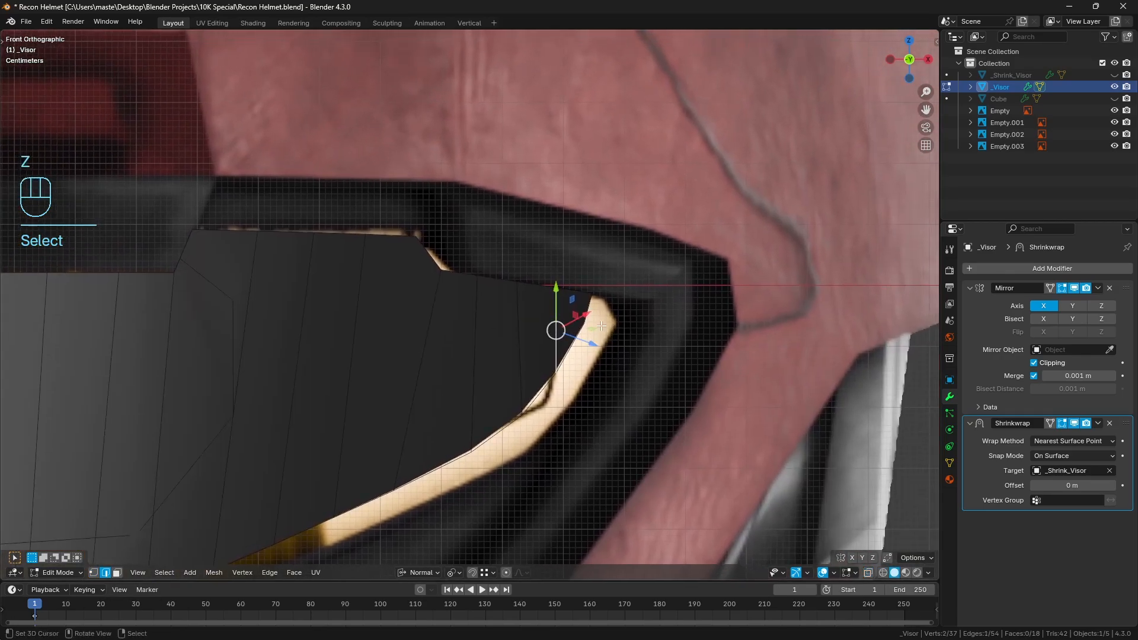
{"action": "key", "text": "q"}
{"action": "left_click", "coordinate": [596, 318]}
{"action": "left_click", "coordinate": [30, 539]}
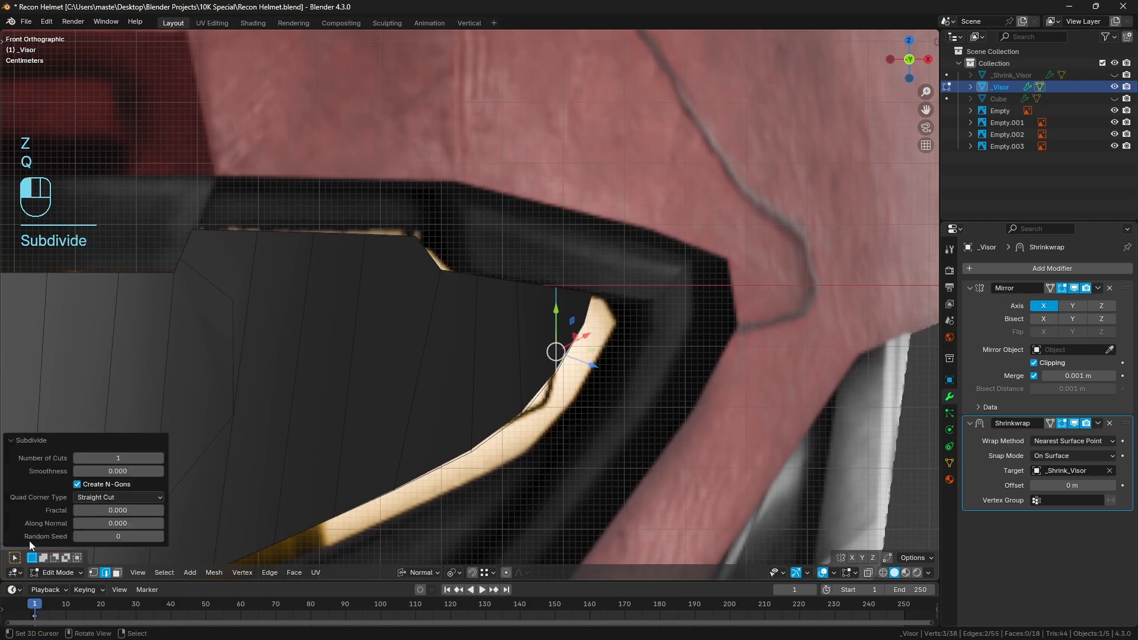
{"action": "key", "text": "a"}
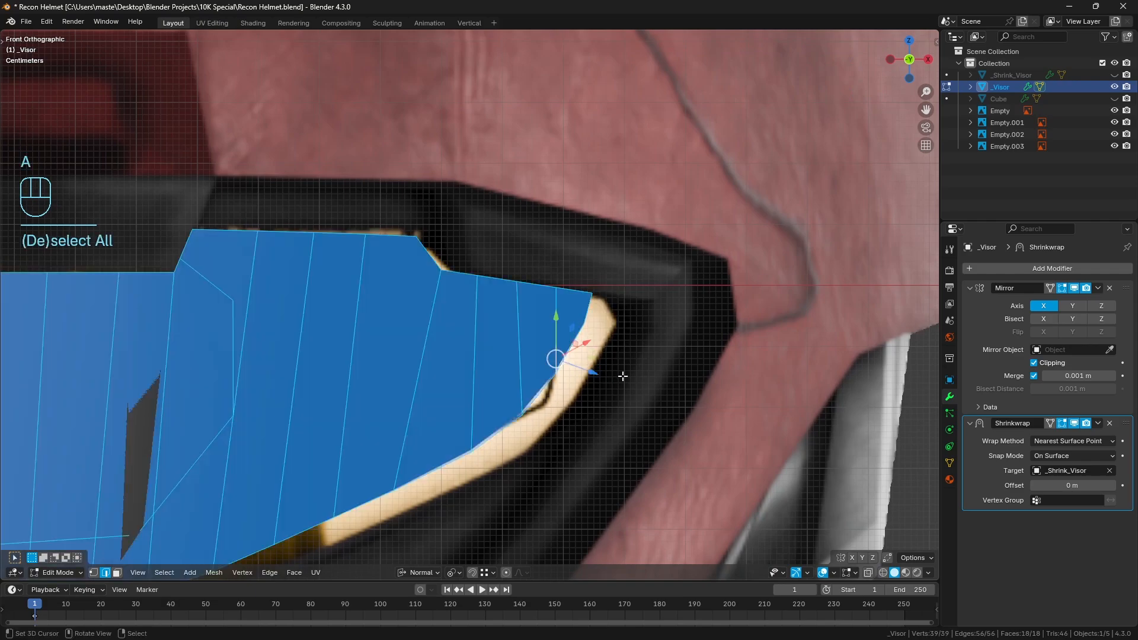
{"action": "key", "text": "a"}
{"action": "left_click", "coordinate": [93, 572]}
{"action": "key", "text": "z"}
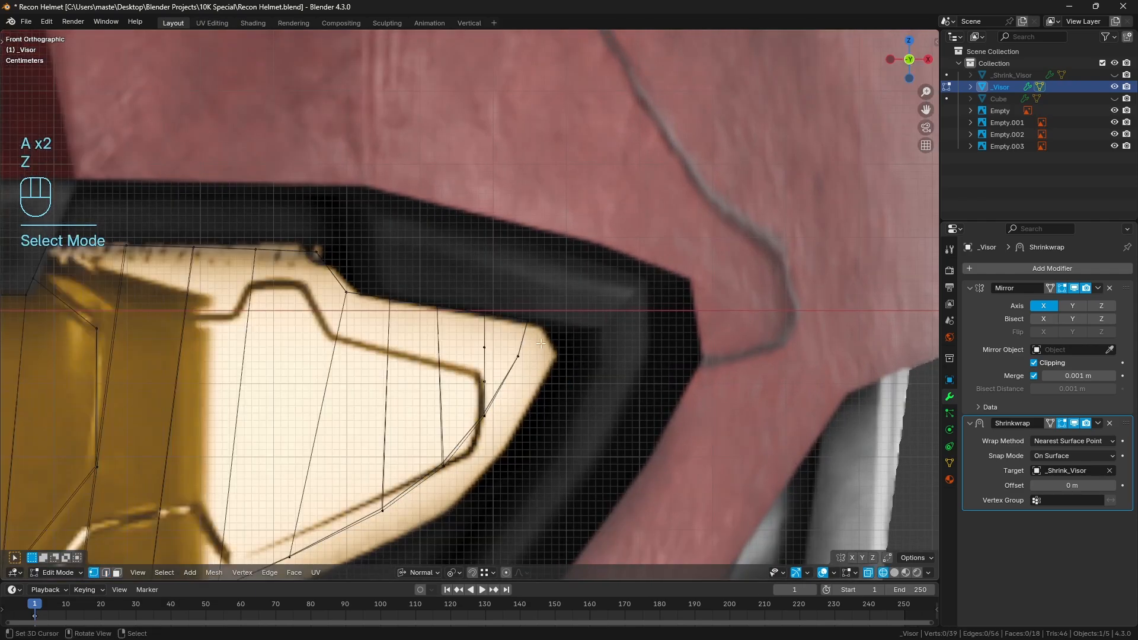
Select the two new vertices at the side tip, then hide _Visor and trace the reference panel's outer corner with annotation strokes
{"action": "right_click", "coordinate": [486, 352]}
{"action": "right_click", "coordinate": [487, 384], "text": "shift"}
{"action": "middle_click_drag", "start_coordinate": [511, 392], "coordinate": [499, 340], "text": "shift"}
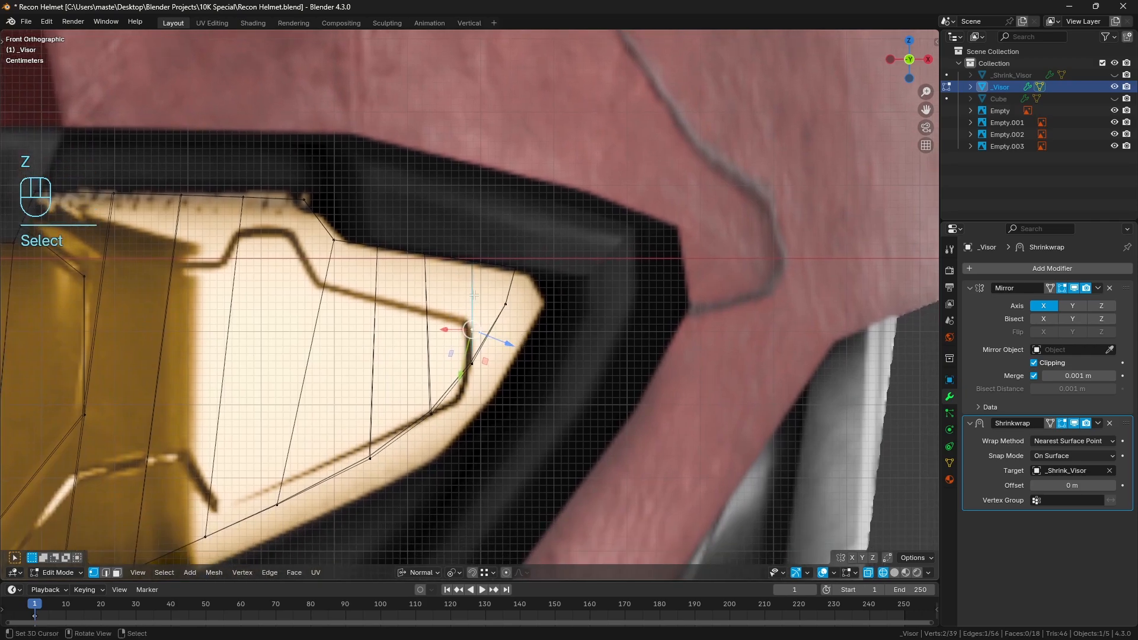
{"action": "key", "text": "Tab"}
{"action": "key", "text": "h"}
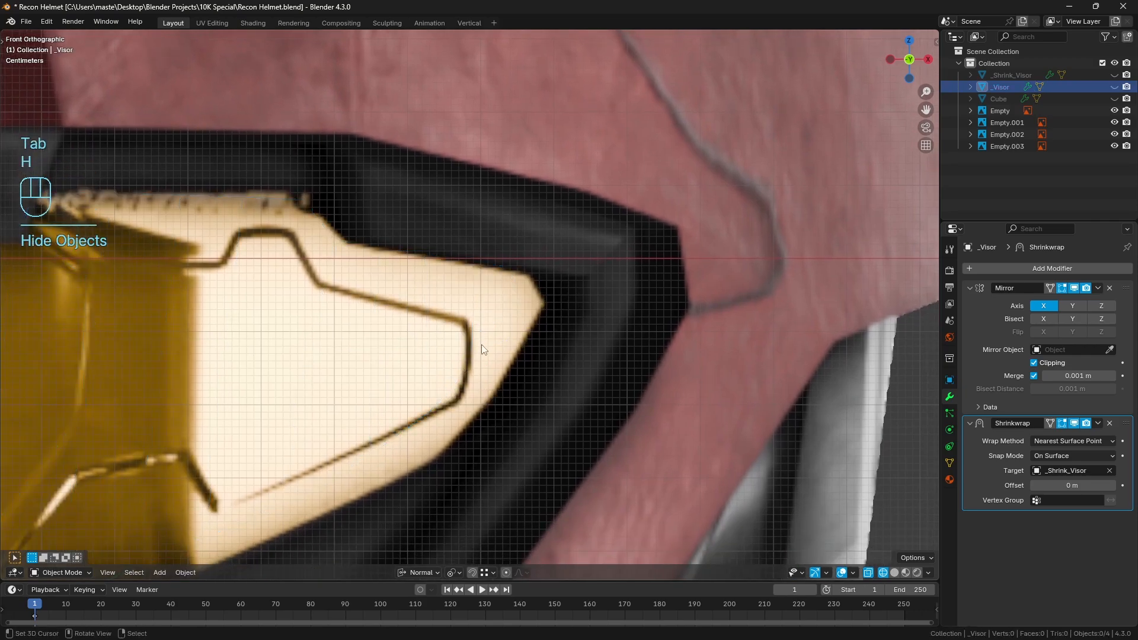
{"action": "key", "text": "d"}
{"action": "left_click_drag", "start_coordinate": [466, 326], "coordinate": [464, 395]}
{"action": "right_click_drag", "start_coordinate": [445, 396], "coordinate": [507, 392]}
Unhide all objects, hide Cube and _Shrink_Visor again, and reopen _Visor for wireframe mesh editing with nothing selected
{"action": "key", "text": "alt+h"}
{"action": "key", "text": "a"}
{"action": "key", "text": "a"}
{"action": "key", "text": "z"}
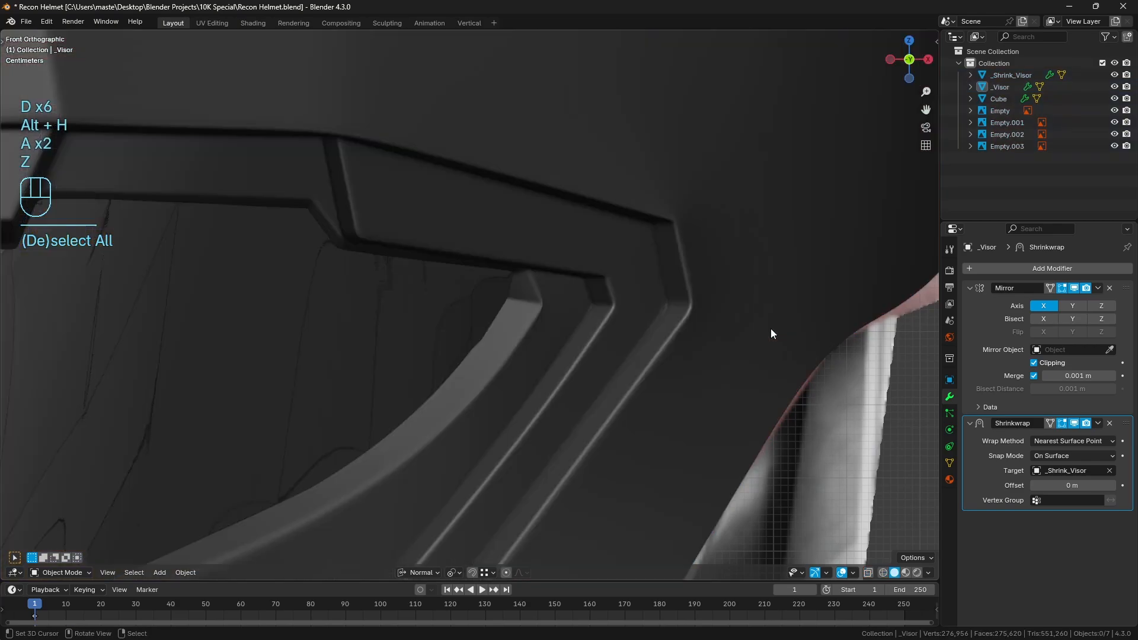
{"action": "right_click", "coordinate": [751, 312]}
{"action": "key", "text": "h"}
{"action": "right_click", "coordinate": [493, 316]}
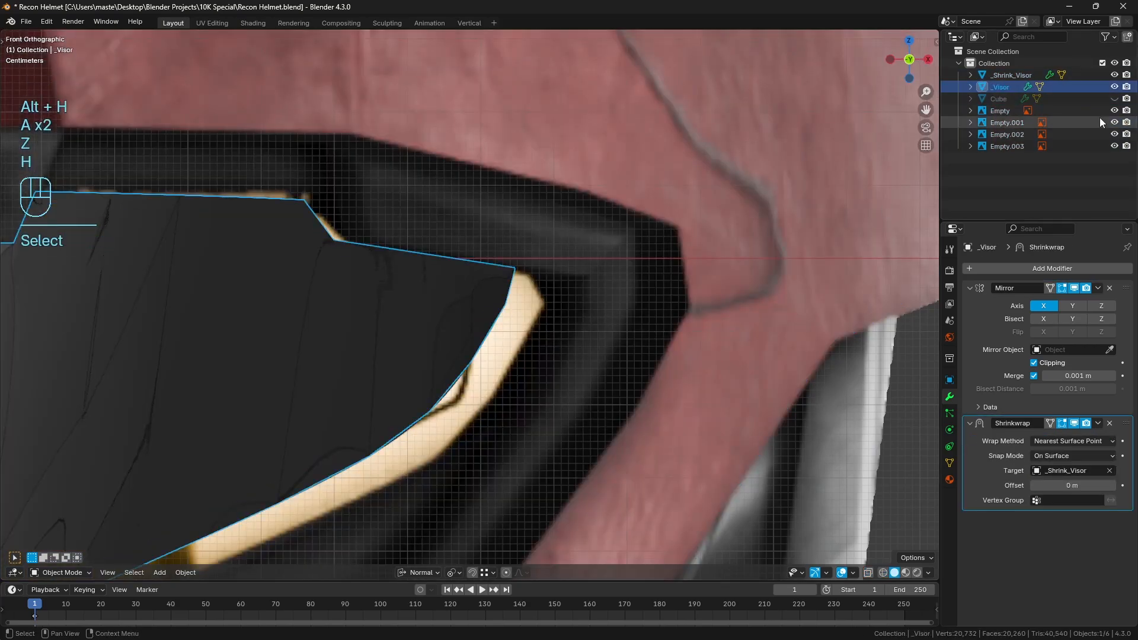
{"action": "left_click", "coordinate": [1114, 75]}
{"action": "key", "text": "Tab"}
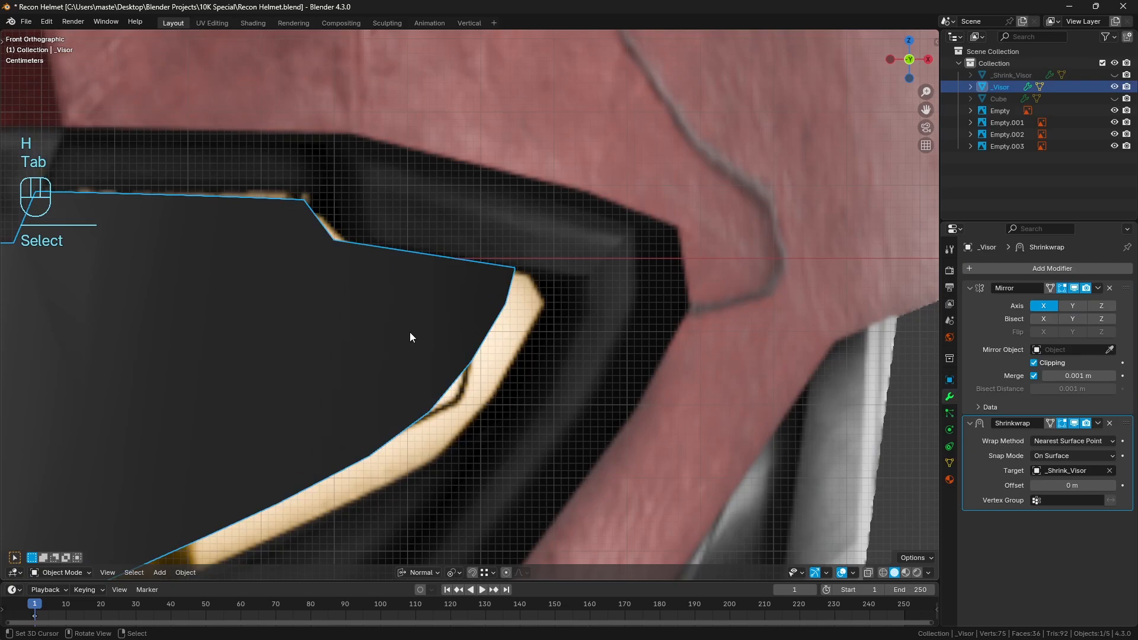
{"action": "key", "text": "Tab"}
{"action": "key", "text": "a"}
{"action": "key", "text": "a"}
{"action": "key", "text": "z"}
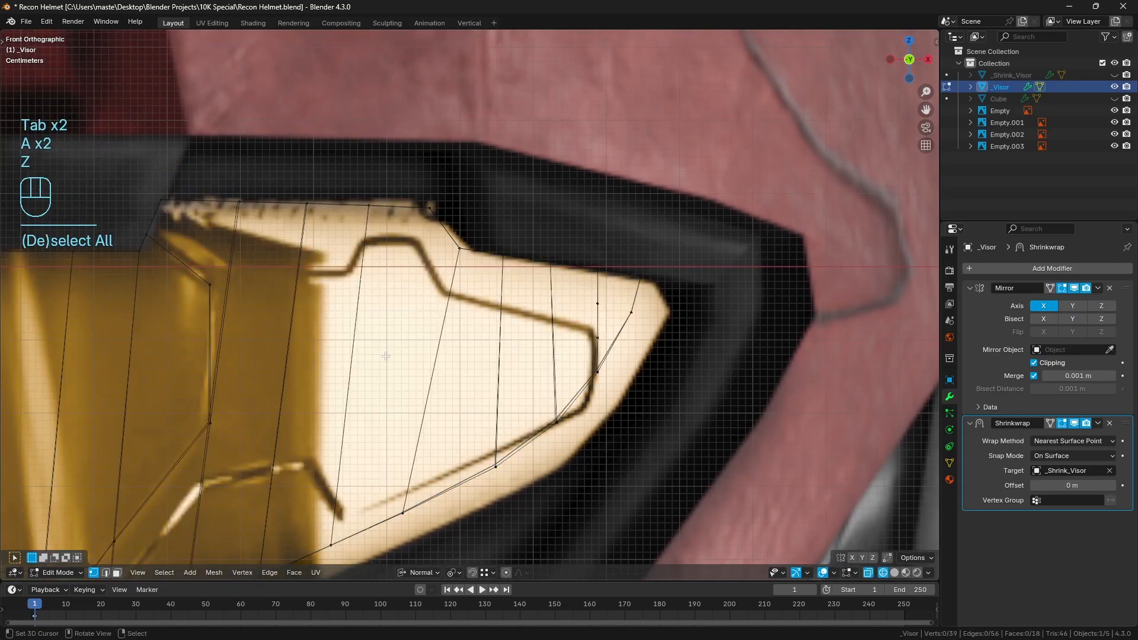
Knife-cut the outer panel's upper outline from the slanted notch edge, around the raised reference bump, and out to the upper side-tip vertex
{"action": "middle_click_drag", "start_coordinate": [358, 350], "coordinate": [427, 355], "text": "shift"}
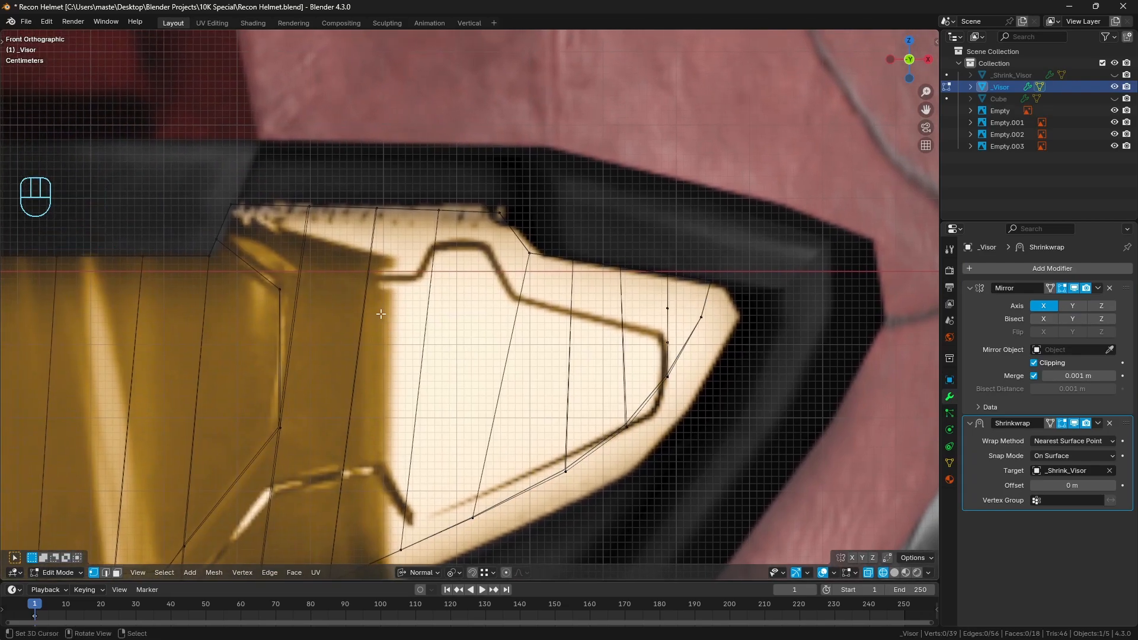
{"action": "key", "text": "k"}
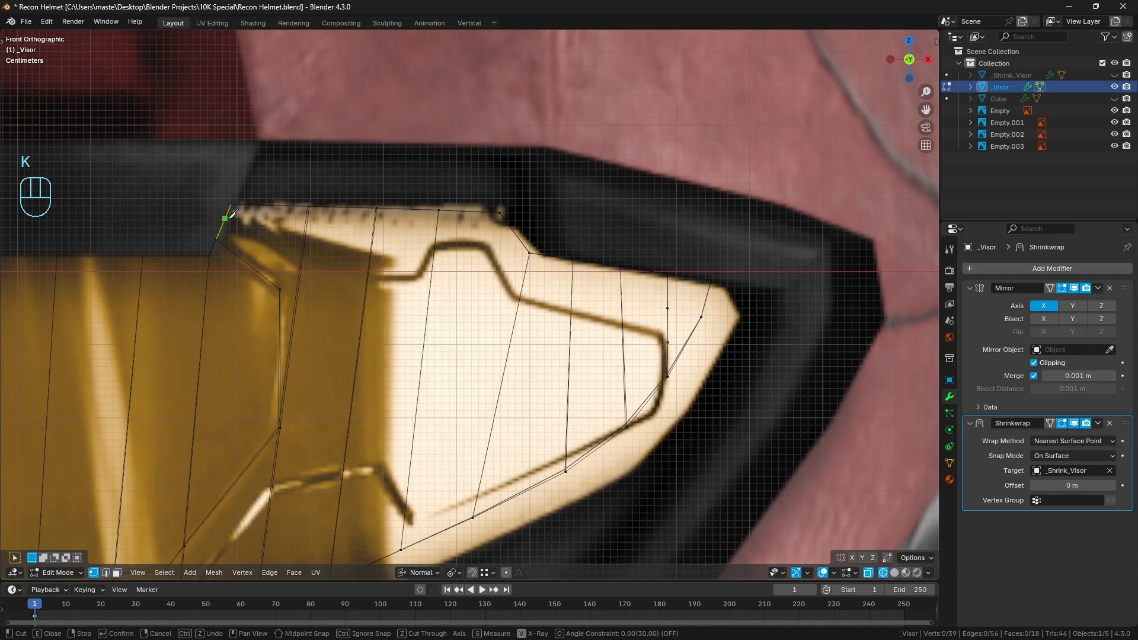
{"action": "left_click", "coordinate": [229, 216]}
{"action": "left_click", "coordinate": [302, 274]}
{"action": "key", "text": "c"}
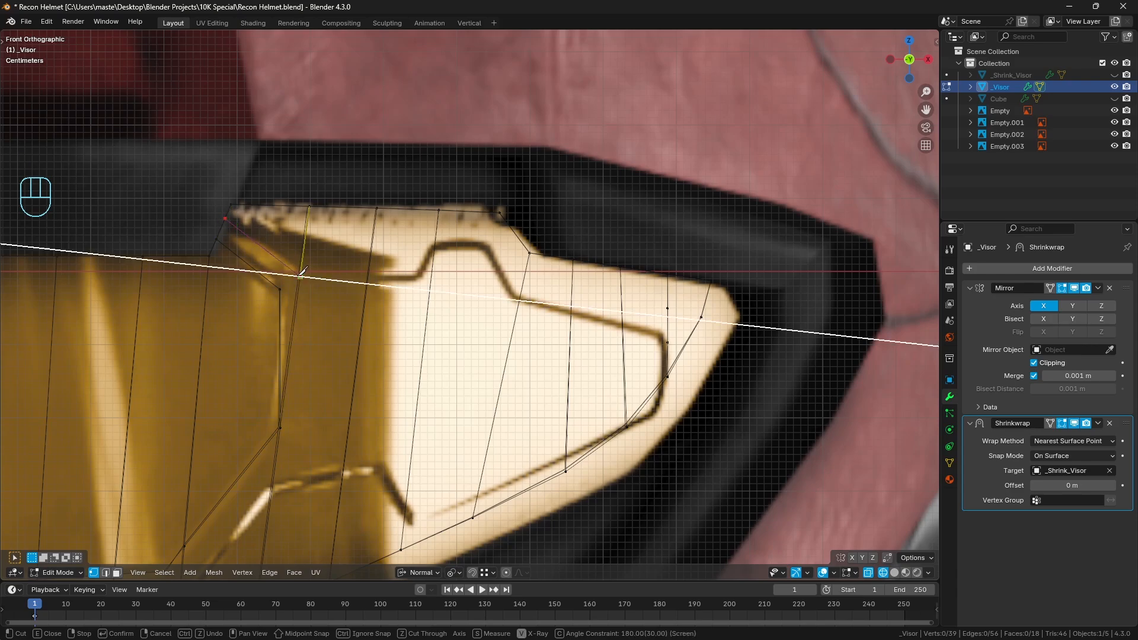
{"action": "left_click", "coordinate": [417, 275]}
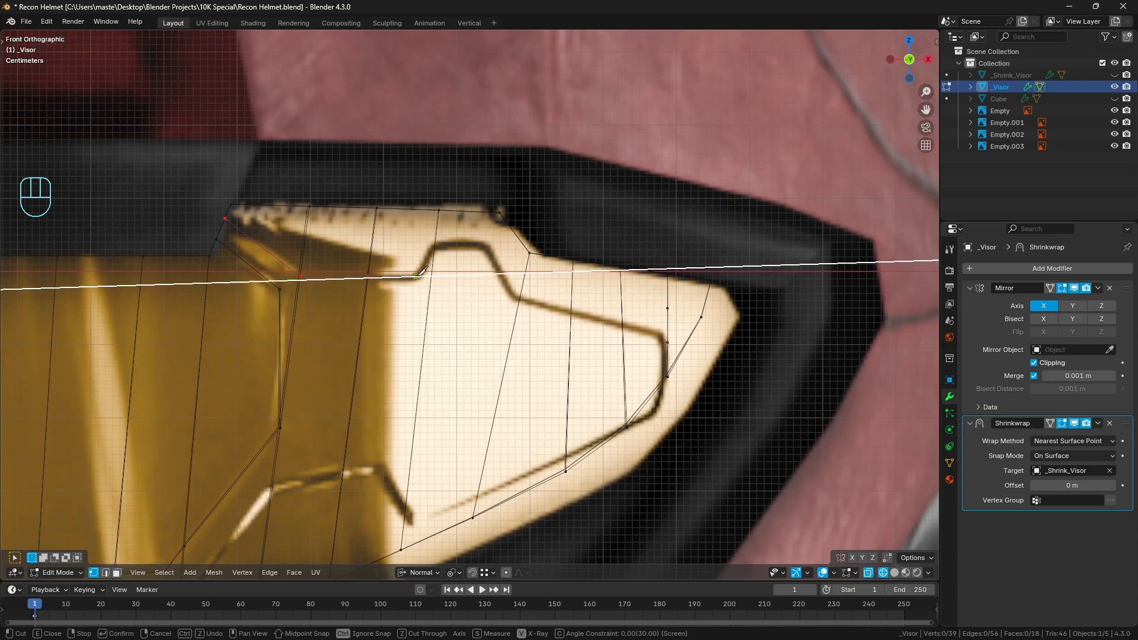
{"action": "left_click", "coordinate": [435, 244]}
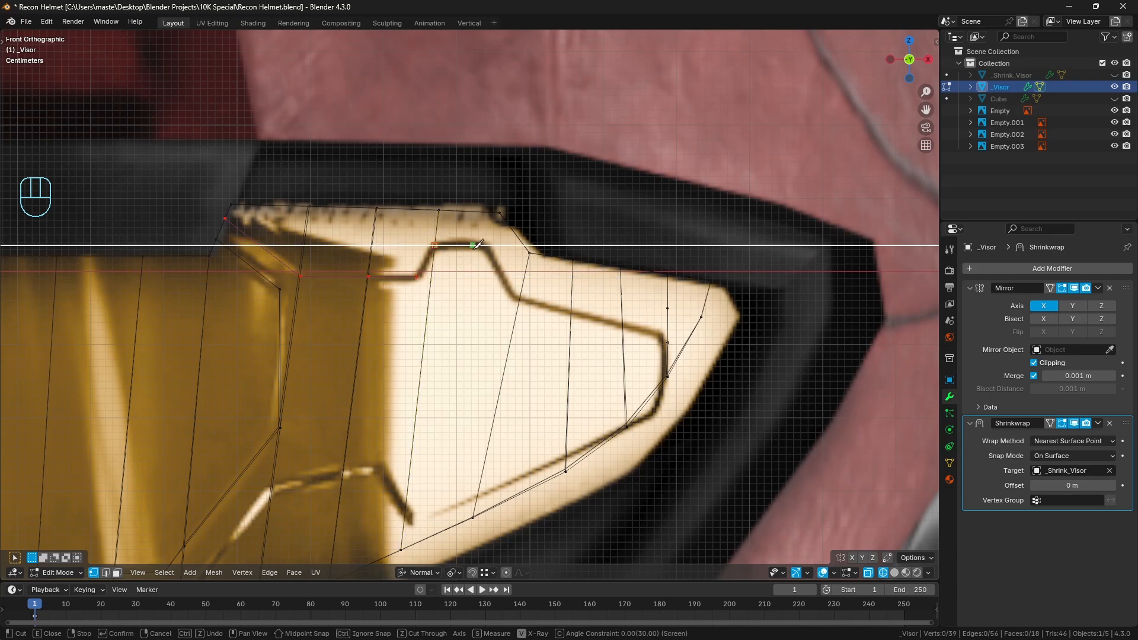
{"action": "left_click", "coordinate": [487, 244]}
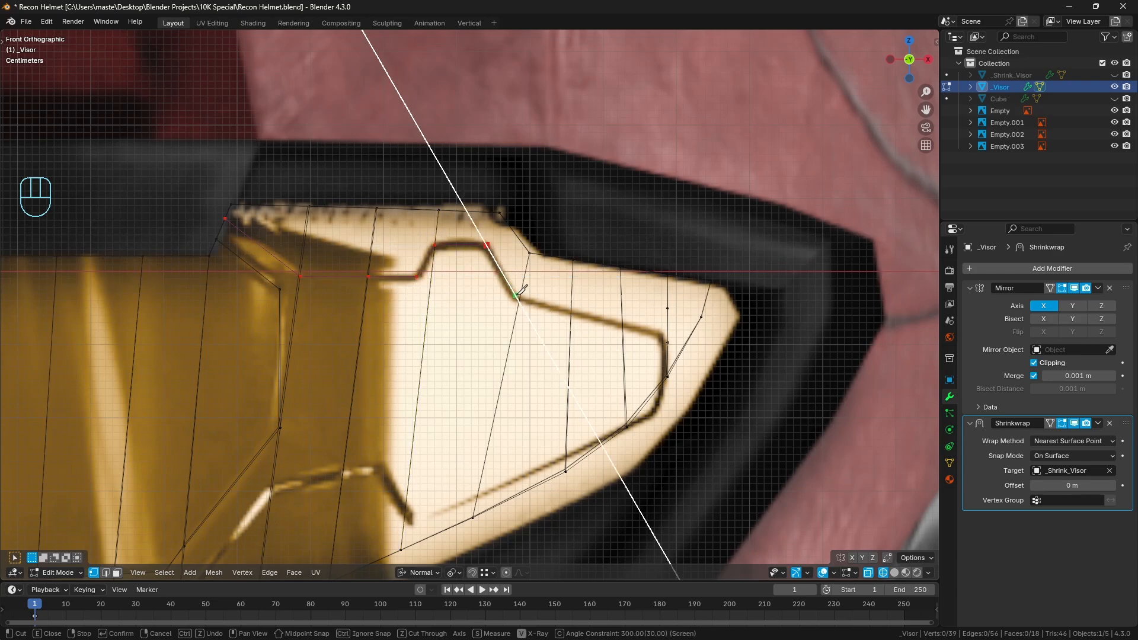
{"action": "left_click", "coordinate": [519, 300]}
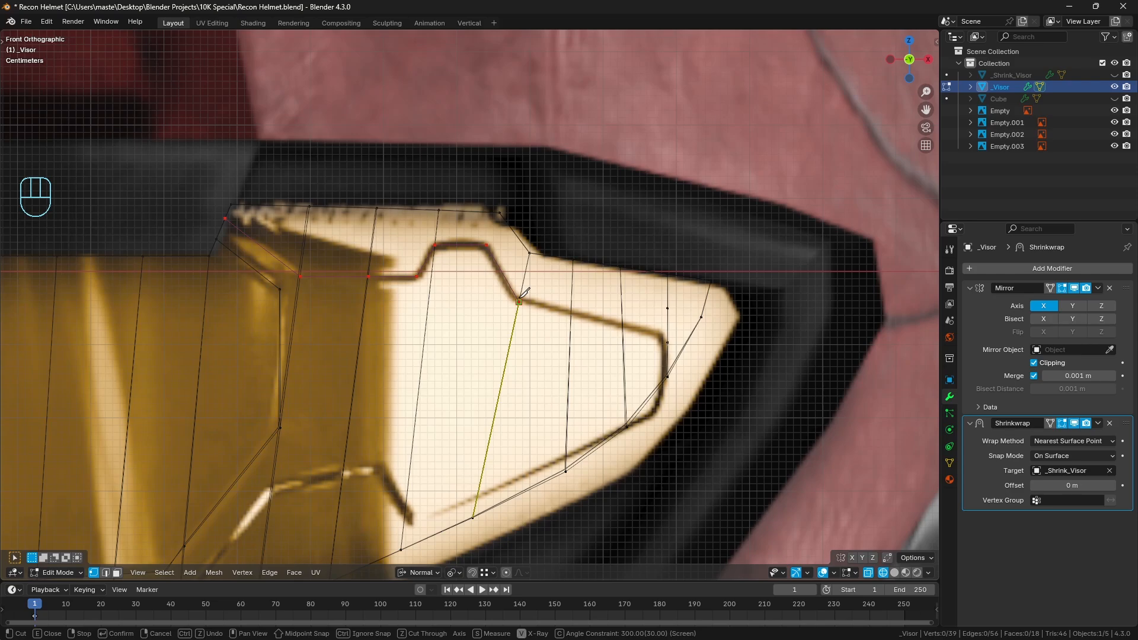
{"action": "key", "text": "c"}
{"action": "key", "text": "c"}
{"action": "left_click", "coordinate": [675, 306]}
Continue the knife cut from the panel's lower pointed corner along the lower reference line to the visor's centreline and confirm it
{"action": "middle_click_drag", "start_coordinate": [521, 409], "coordinate": [654, 338], "text": "shift"}
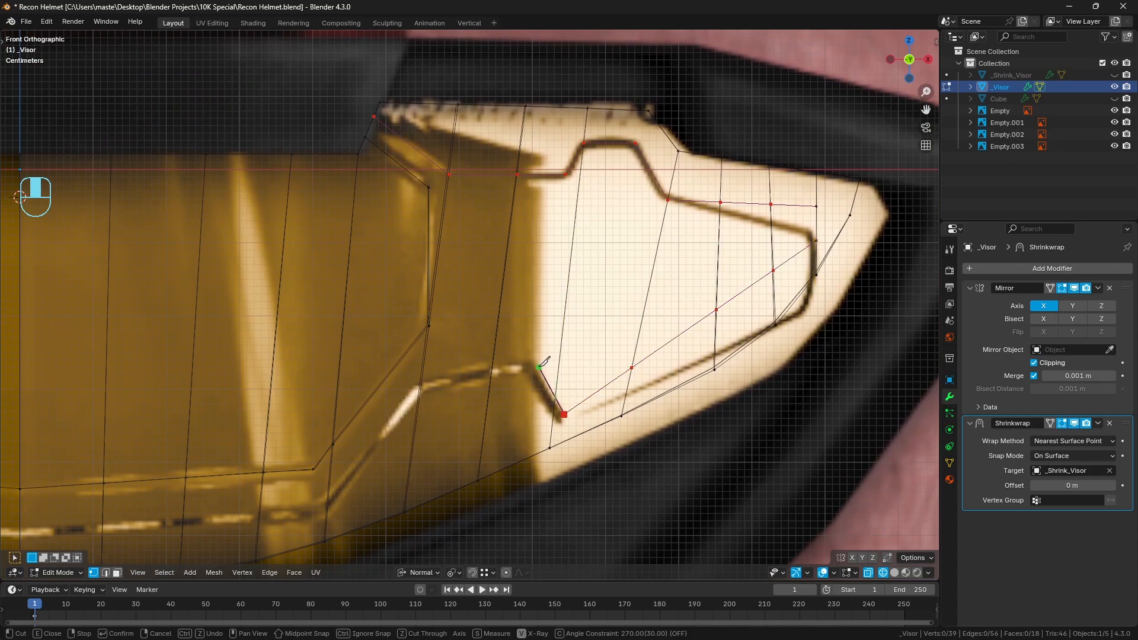
{"action": "key", "text": "c"}
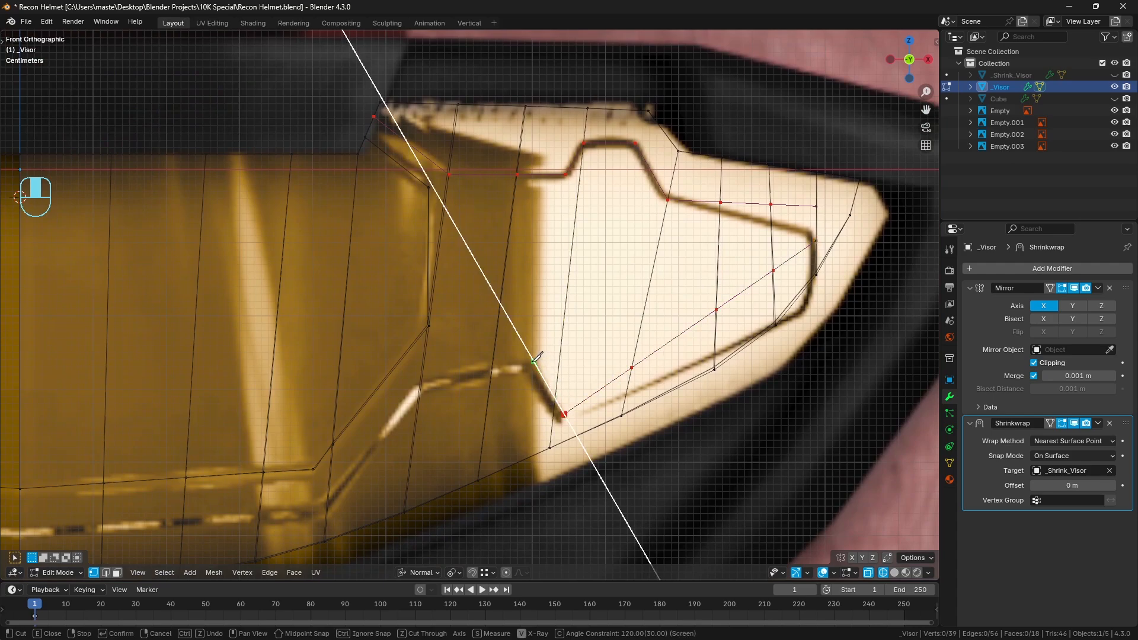
{"action": "left_click", "coordinate": [534, 361]}
{"action": "key", "text": "c"}
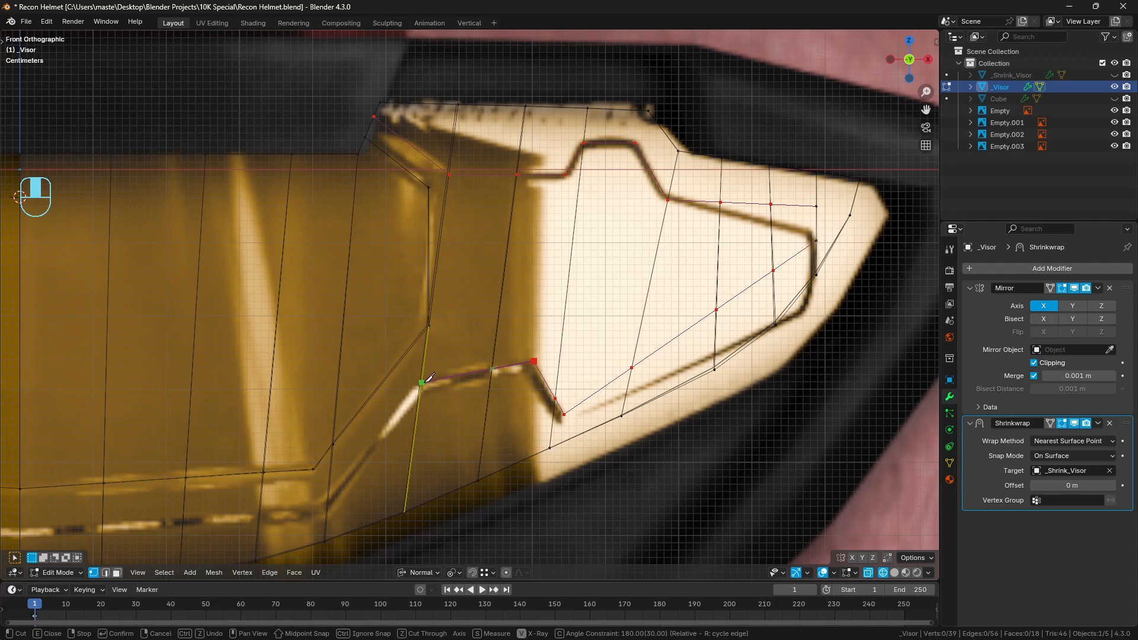
{"action": "middle_click_drag", "start_coordinate": [332, 489], "coordinate": [432, 402], "text": "shift"}
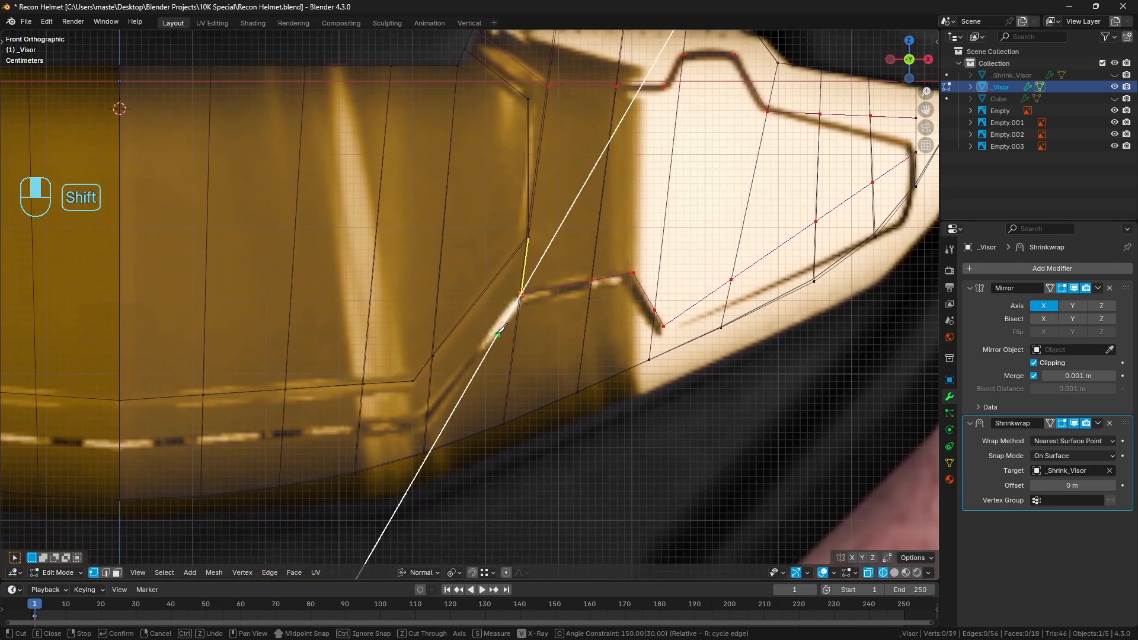
{"action": "key", "text": "c"}
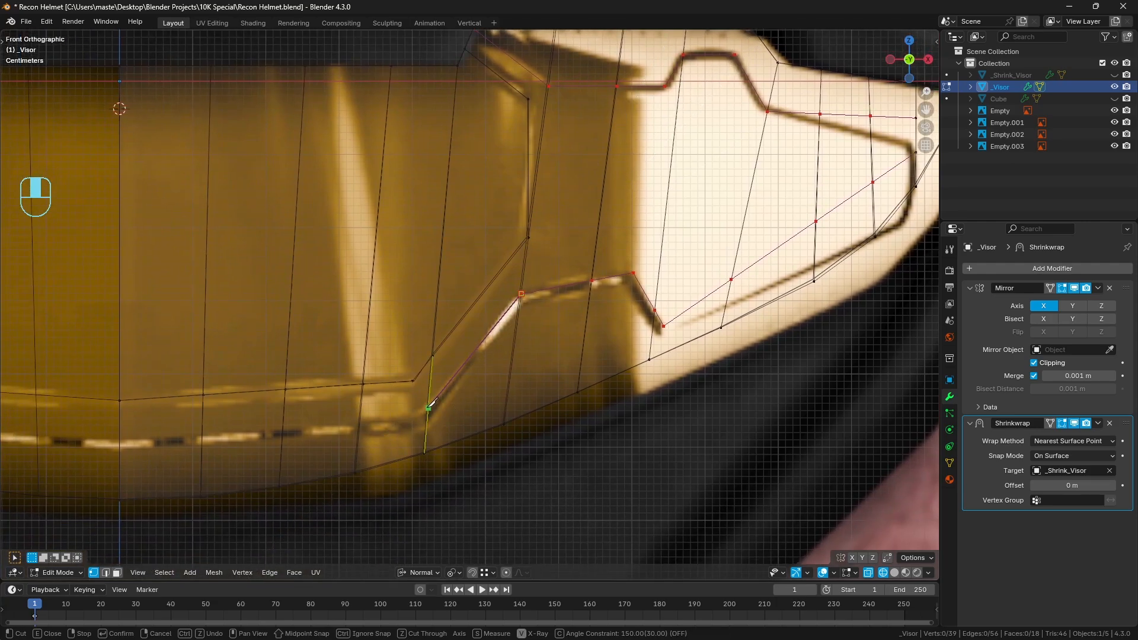
{"action": "left_click", "coordinate": [428, 408]}
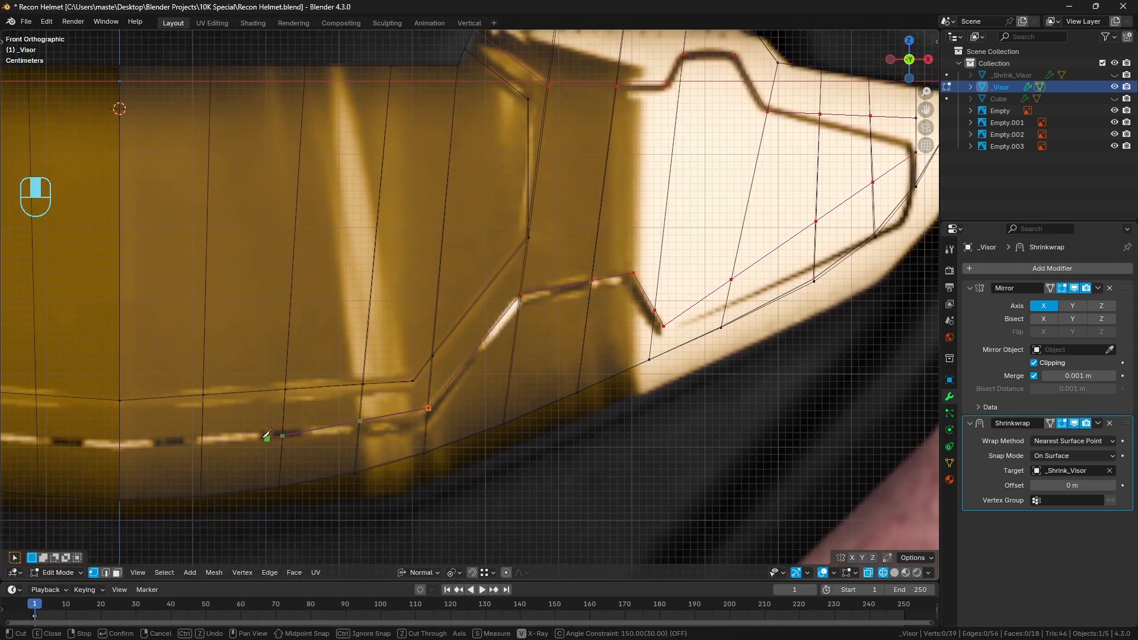
{"action": "left_click", "coordinate": [123, 438]}
{"action": "key", "text": "Return"}
Return _Visor to solid shading, deselect everything, and inspect the new panel cuts in perspective from the side and front
{"action": "scroll", "coordinate": [173, 434], "scroll_direction": "down", "scroll_amount": 3}
{"action": "middle_click_drag", "start_coordinate": [735, 246], "coordinate": [689, 288], "text": "shift"}
{"action": "key", "text": "z"}
{"action": "middle_click_drag", "start_coordinate": [725, 288], "coordinate": [617, 304]}
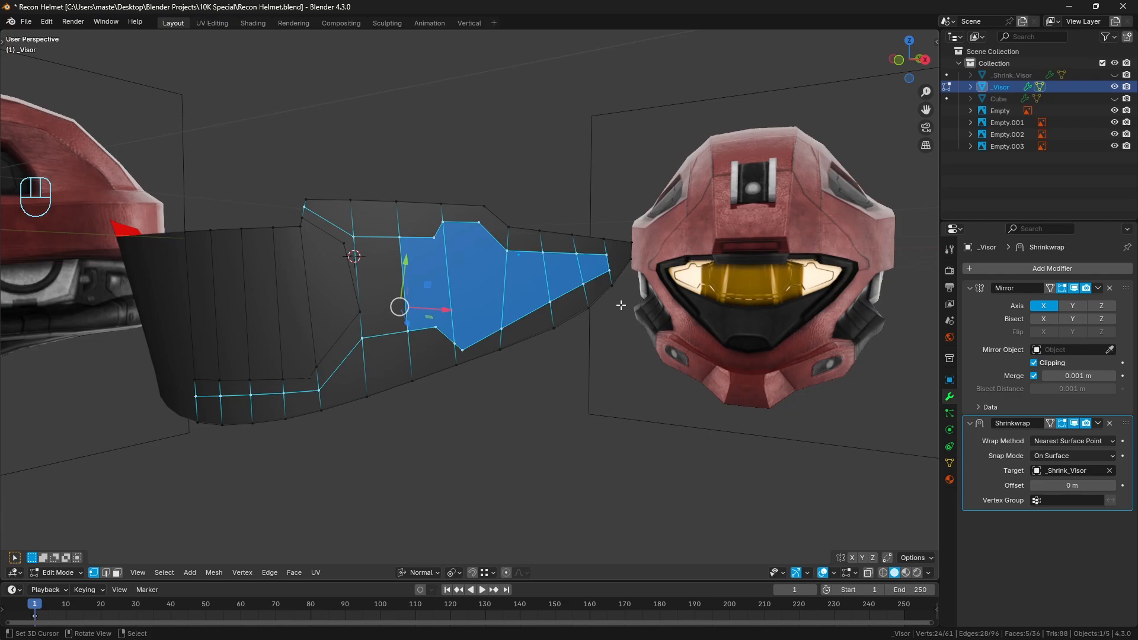
{"action": "middle_click_drag", "start_coordinate": [498, 300], "coordinate": [518, 309]}
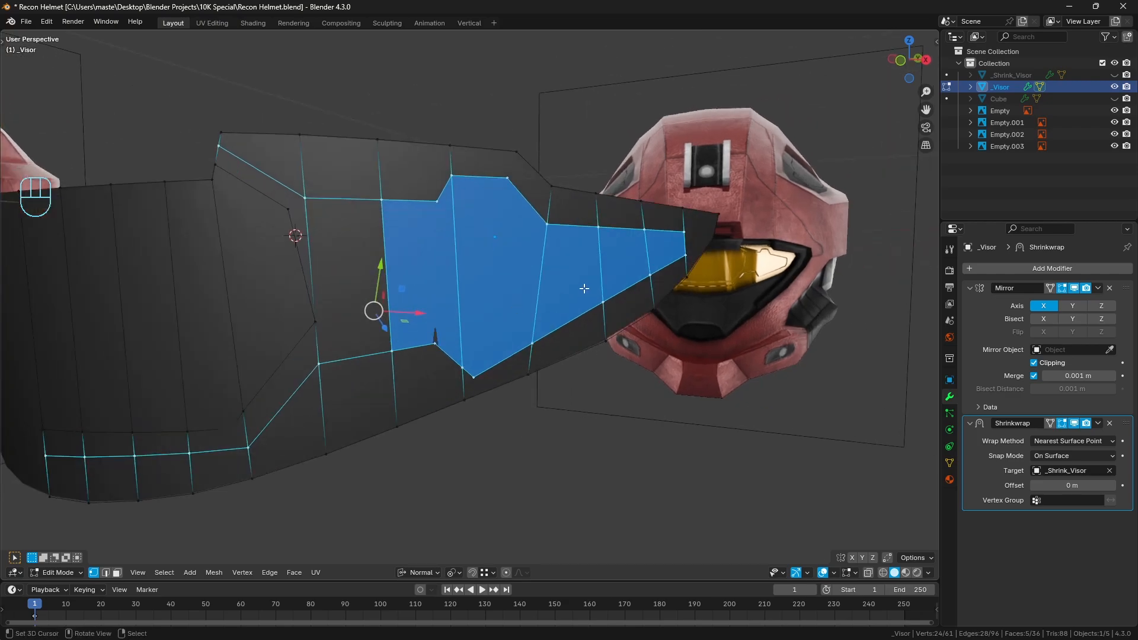
{"action": "key", "text": "a"}
{"action": "key", "text": "a"}
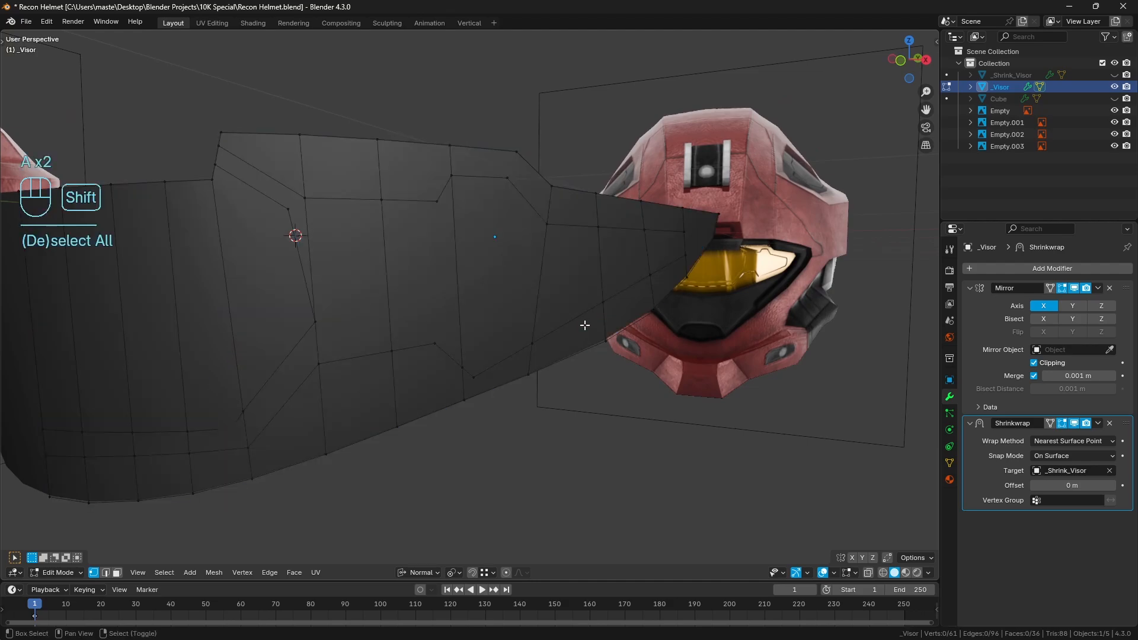
{"action": "middle_click_drag", "start_coordinate": [585, 322], "coordinate": [463, 213], "text": "shift"}
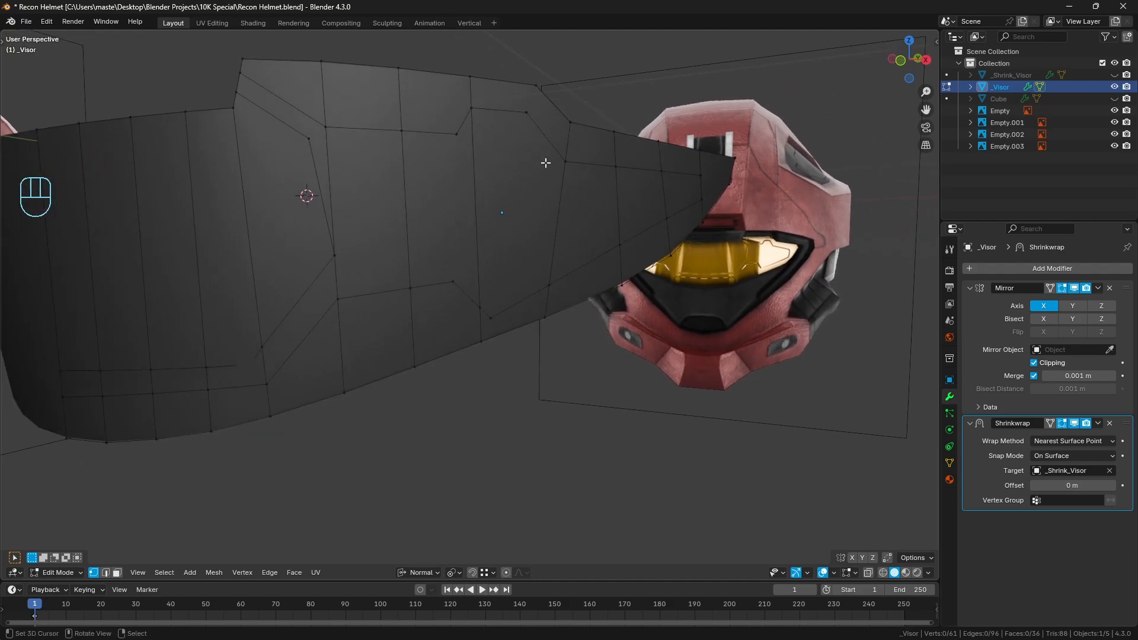
{"action": "middle_click_drag", "start_coordinate": [199, 401], "coordinate": [299, 382], "text": "shift"}
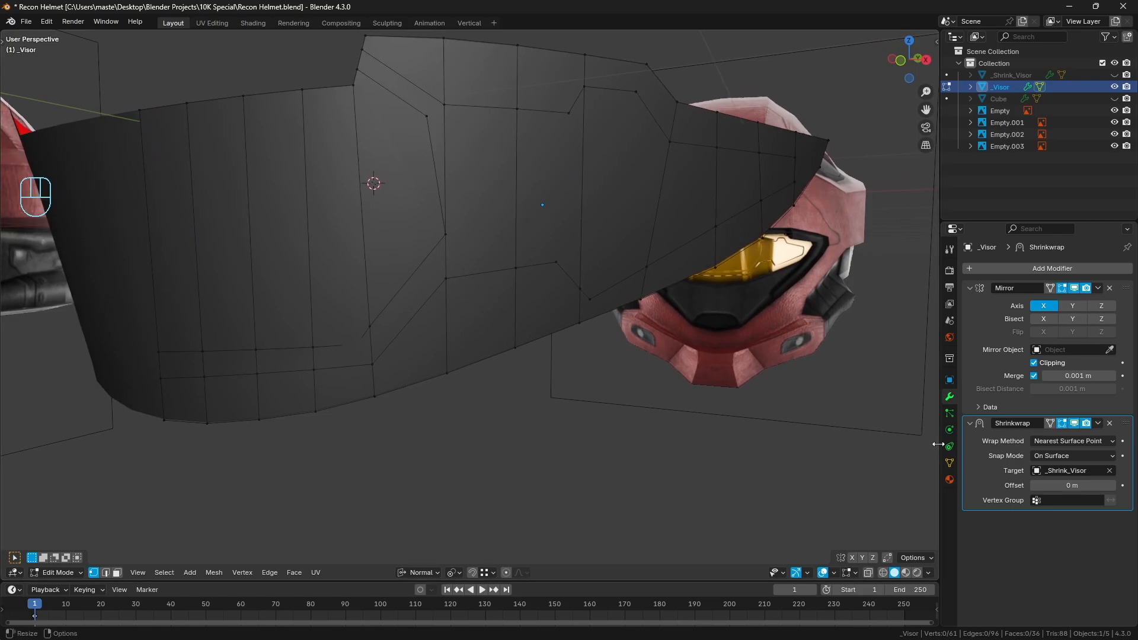
Show the Shrinkwrap result on the edit cage, test-select the inner panel's lower corner vertex, and deselect all
{"action": "left_click", "coordinate": [1050, 423]}
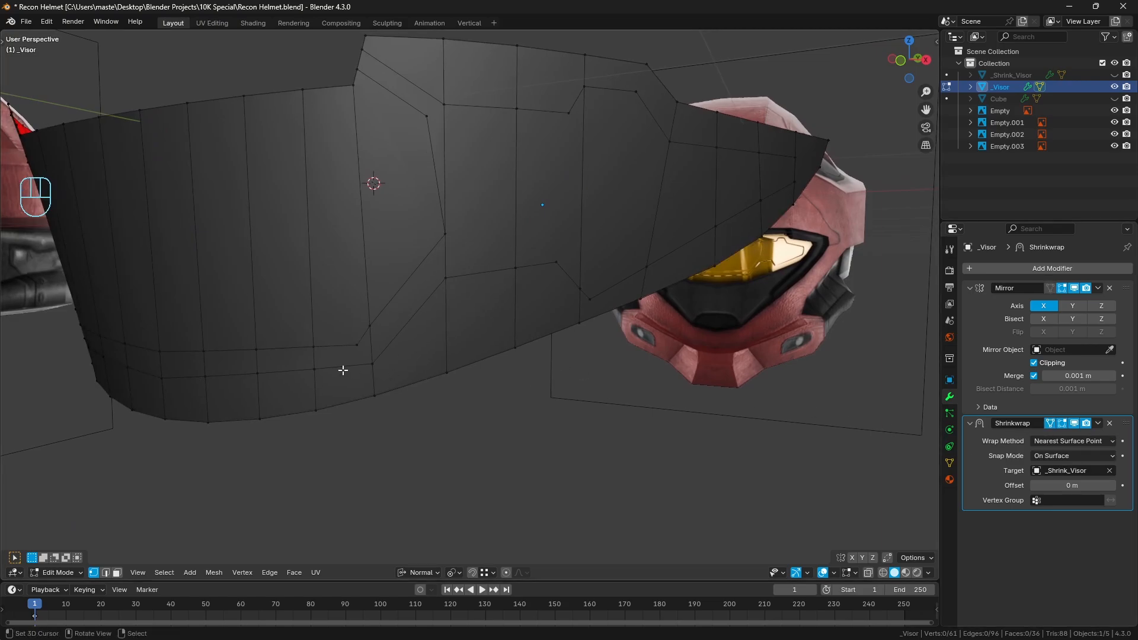
{"action": "left_click", "coordinate": [357, 345]}
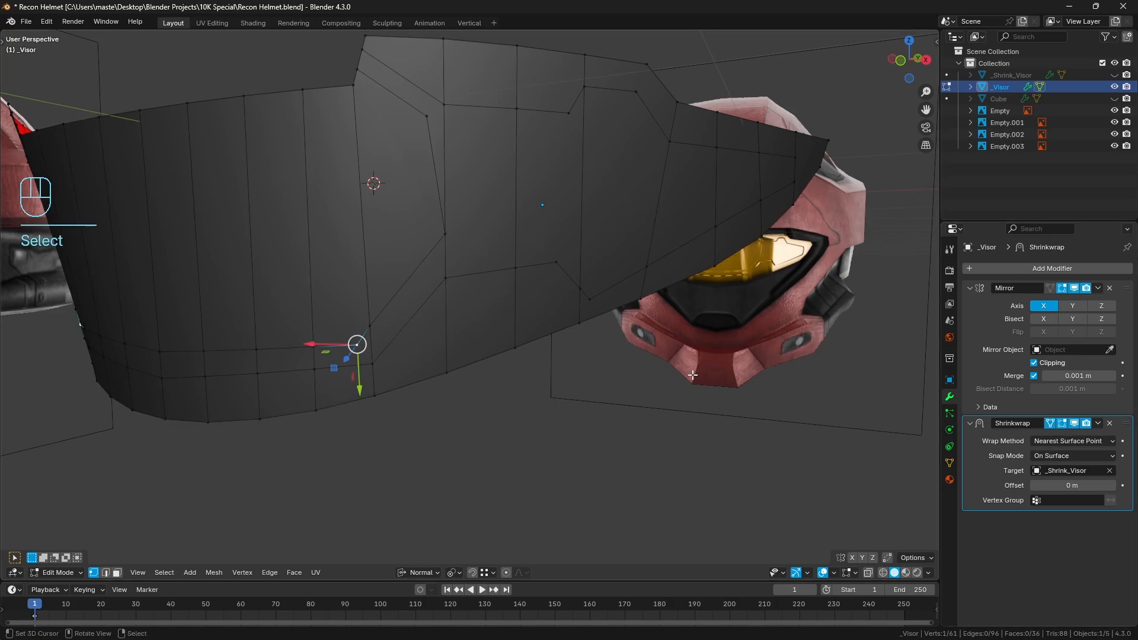
{"action": "key", "text": "a"}
{"action": "key", "text": "a"}
{"action": "middle_click_drag", "start_coordinate": [426, 308], "coordinate": [427, 339], "text": "shift"}
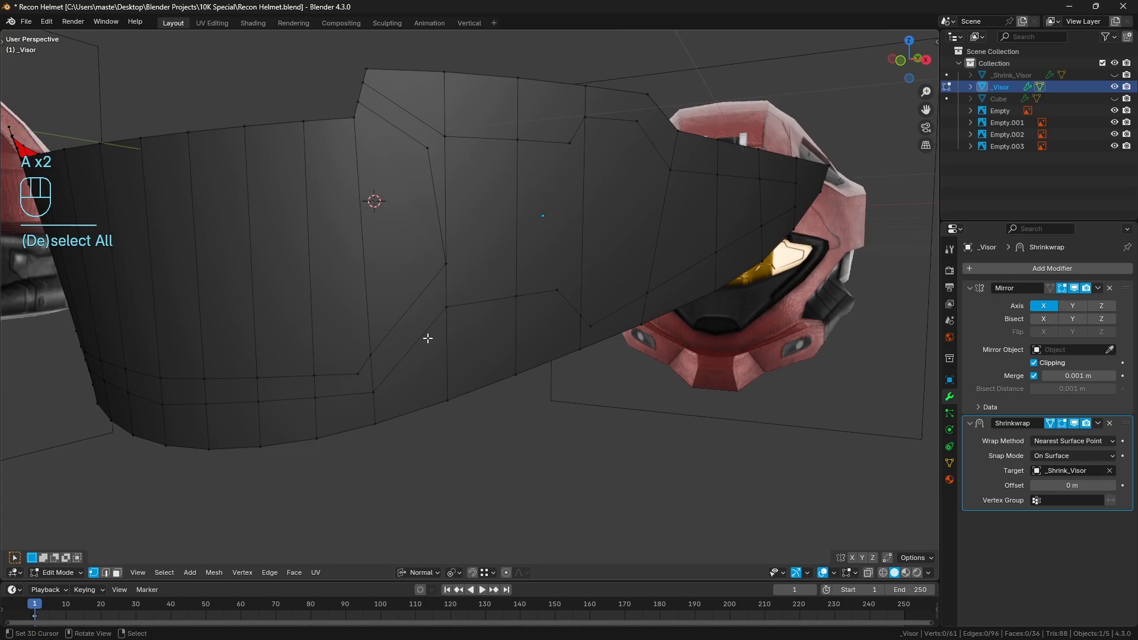
Knife-cut an edge from the outer corner of the panel's raised bump to the nearest visor upper-edge vertex, then deselect all
{"action": "middle_click_drag", "start_coordinate": [642, 192], "coordinate": [501, 224]}
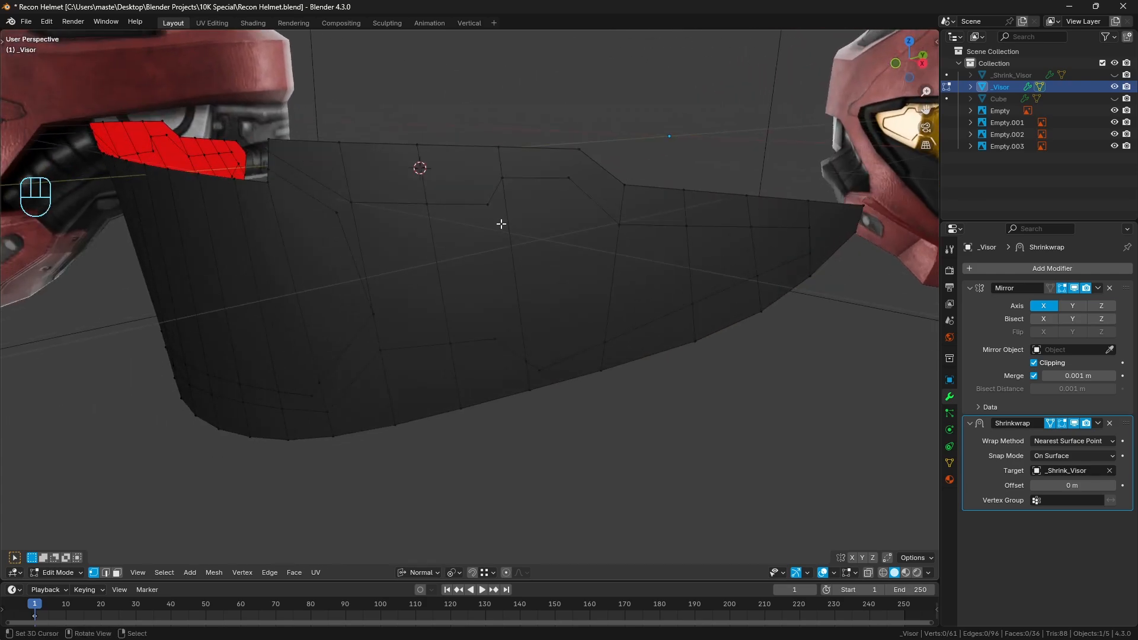
{"action": "key", "text": "k"}
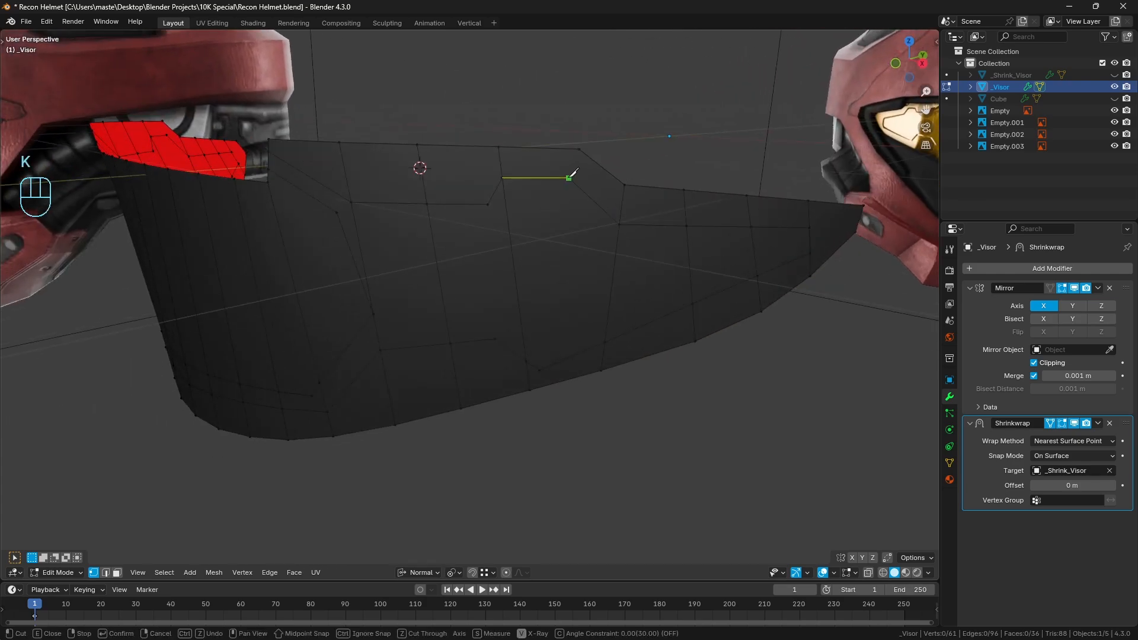
{"action": "left_click", "coordinate": [569, 177]}
{"action": "left_click", "coordinate": [579, 150]}
{"action": "key", "text": "Return"}
{"action": "middle_click_drag", "start_coordinate": [690, 234], "coordinate": [602, 259]}
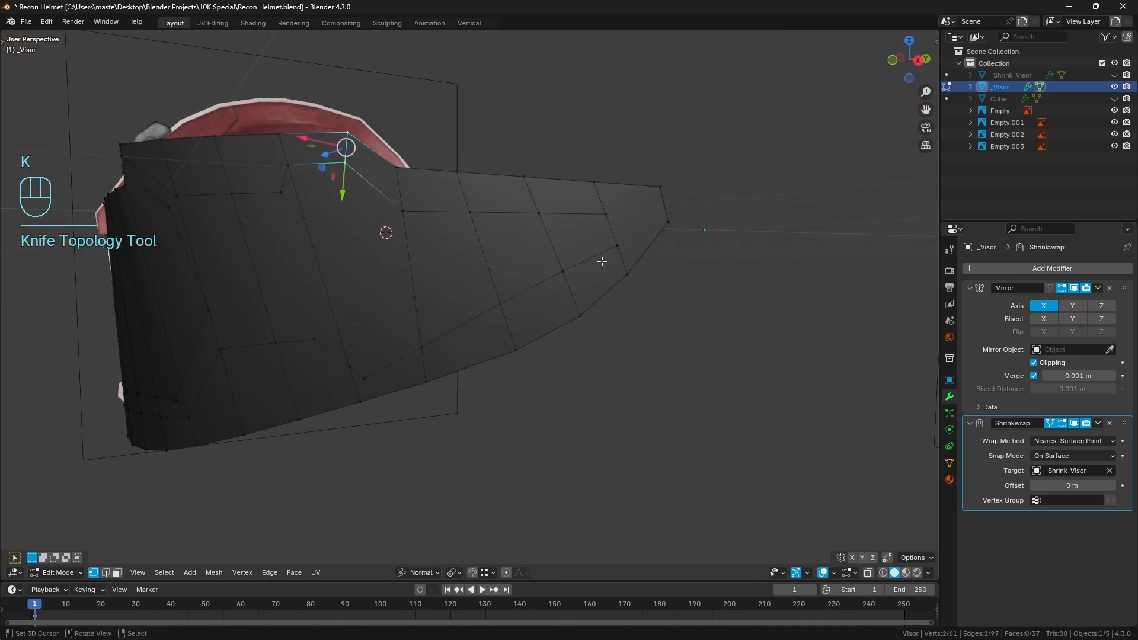
{"action": "key", "text": "a"}
{"action": "key", "text": "a"}
Add two loop cuts across the short vertical edge at the visor's side tip and deselect all
{"action": "key", "text": "ctrl+r"}
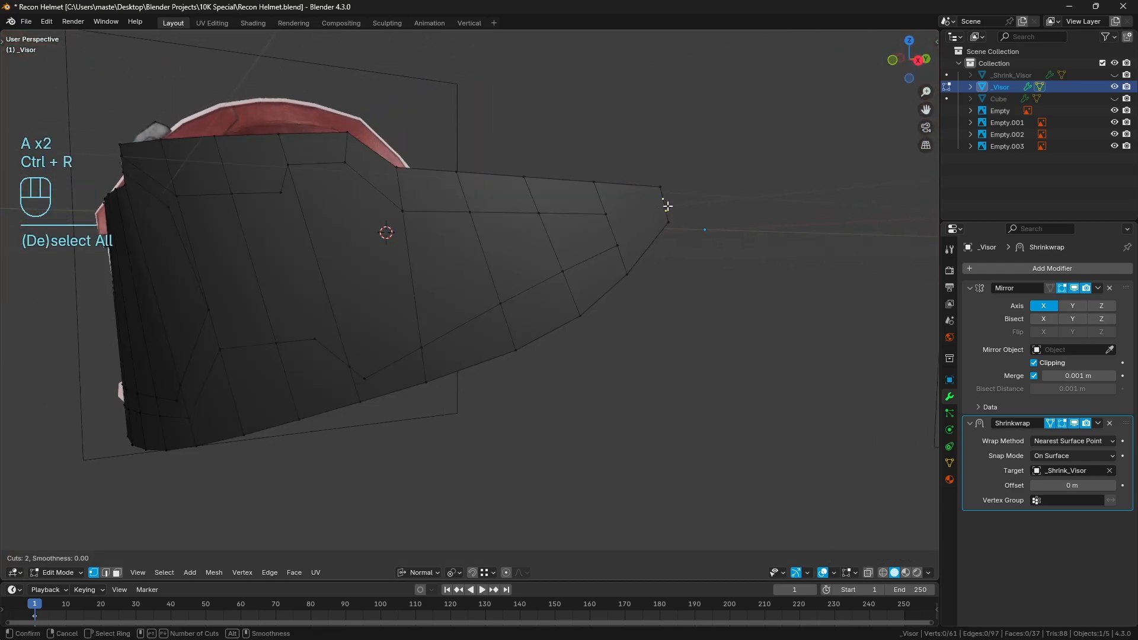
{"action": "left_click", "coordinate": [666, 209]}
{"action": "key", "text": "a"}
{"action": "key", "text": "a"}
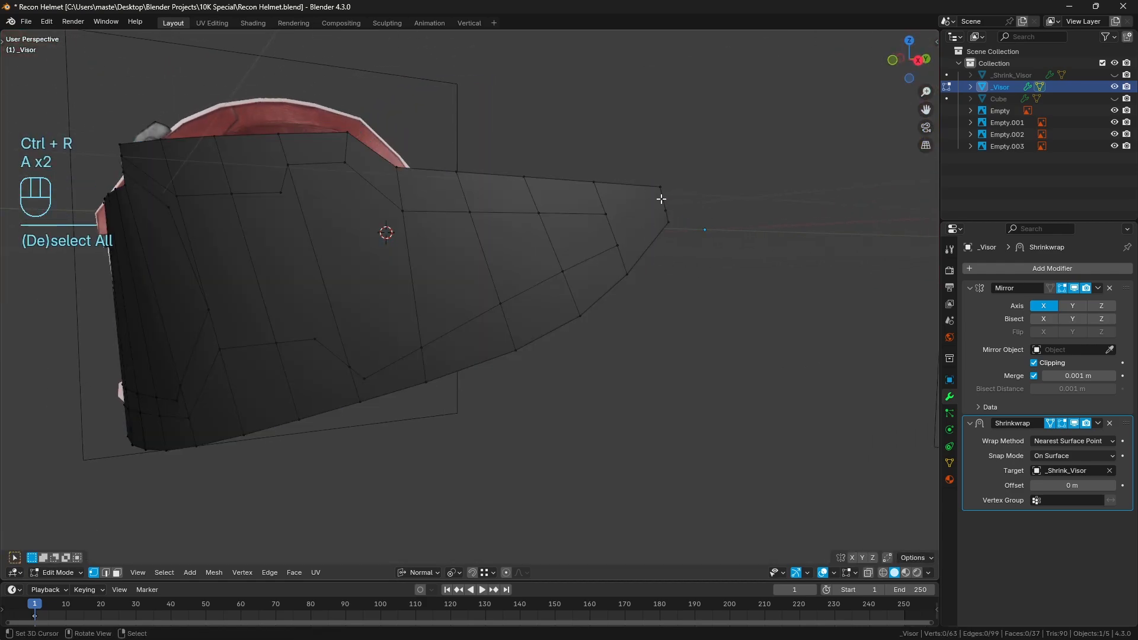
Knife-connect the upper and lower panel line ends to the two new side-tip vertices, then deselect all
{"action": "key", "text": "k"}
{"action": "left_click", "coordinate": [605, 213]}
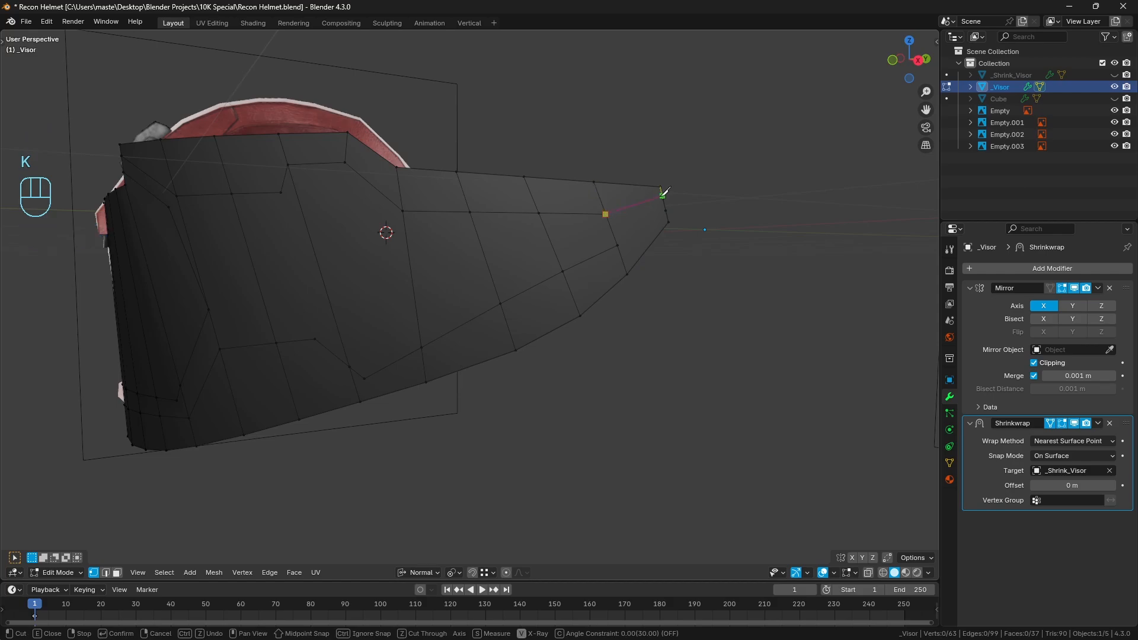
{"action": "left_click", "coordinate": [663, 199]}
{"action": "right_click", "coordinate": [664, 202]}
{"action": "left_click", "coordinate": [665, 210]}
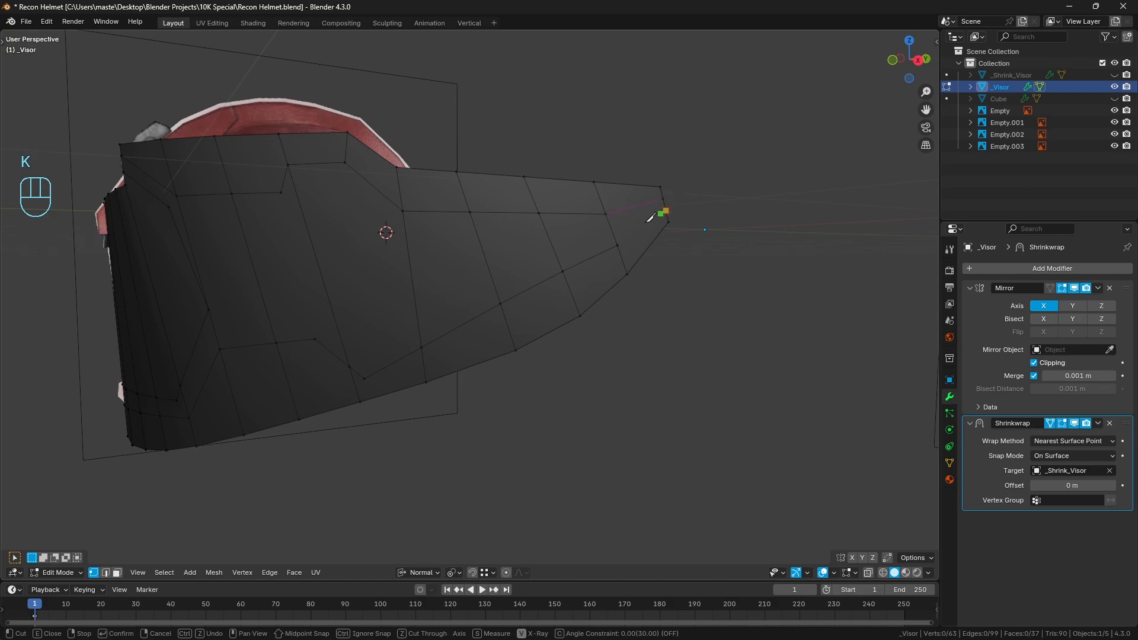
{"action": "left_click", "coordinate": [618, 244]}
{"action": "key", "text": "Return"}
{"action": "middle_click_drag", "start_coordinate": [619, 244], "coordinate": [555, 275]}
{"action": "key", "text": "a"}
{"action": "key", "text": "a"}
Select the vertex path along the panel's short slanted lower edge, space it evenly with LoopTools Space, and deselect all
{"action": "middle_click_drag", "start_coordinate": [554, 275], "coordinate": [549, 248]}
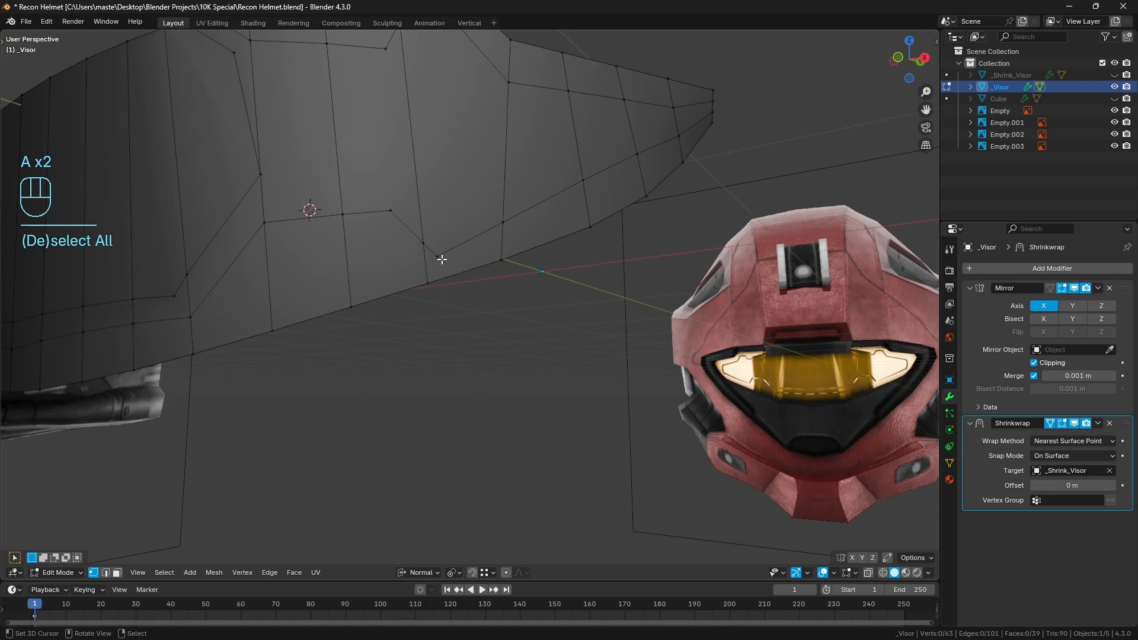
{"action": "left_click", "coordinate": [390, 211]}
{"action": "left_click", "coordinate": [436, 256], "text": "ctrl"}
{"action": "key", "text": "q"}
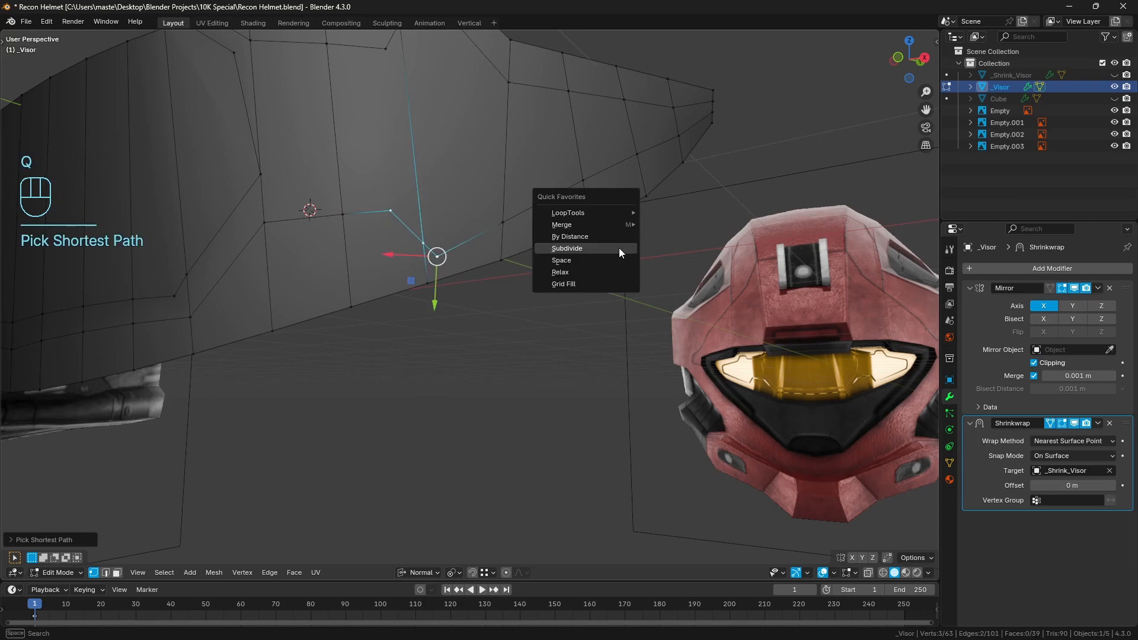
{"action": "left_click", "coordinate": [606, 261]}
{"action": "key", "text": "a"}
{"action": "key", "text": "a"}
Slide the visor's lower-edge vertex beneath the slanted panel edge by about 0.17 towards the centreline, then deselect all
{"action": "left_click", "coordinate": [500, 271]}
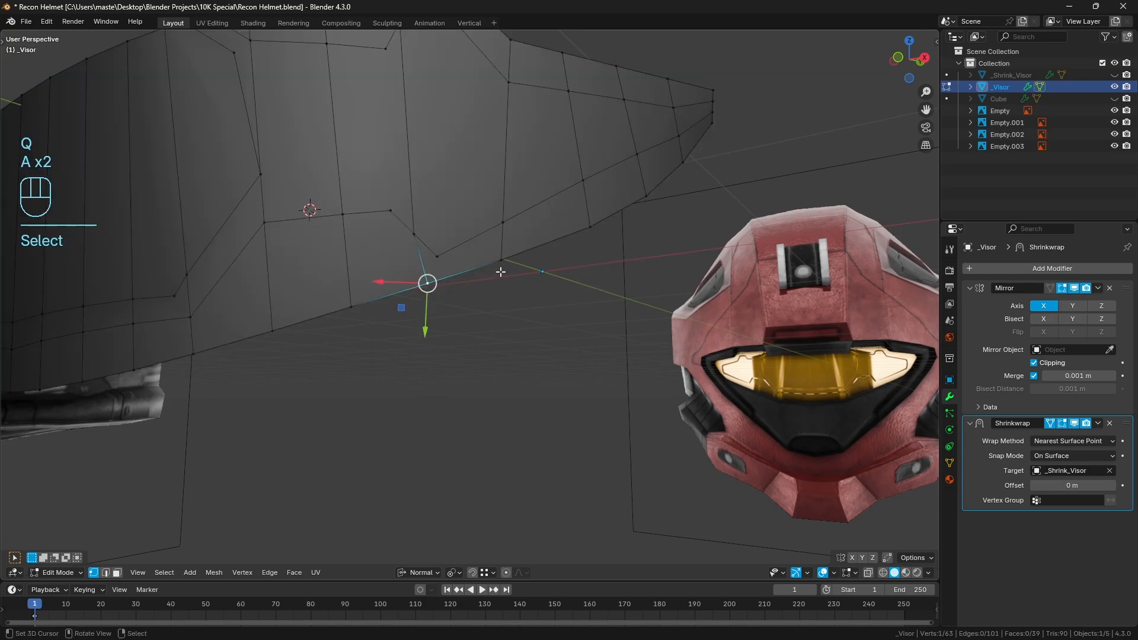
{"action": "key", "text": "g"}
{"action": "key", "text": "g"}
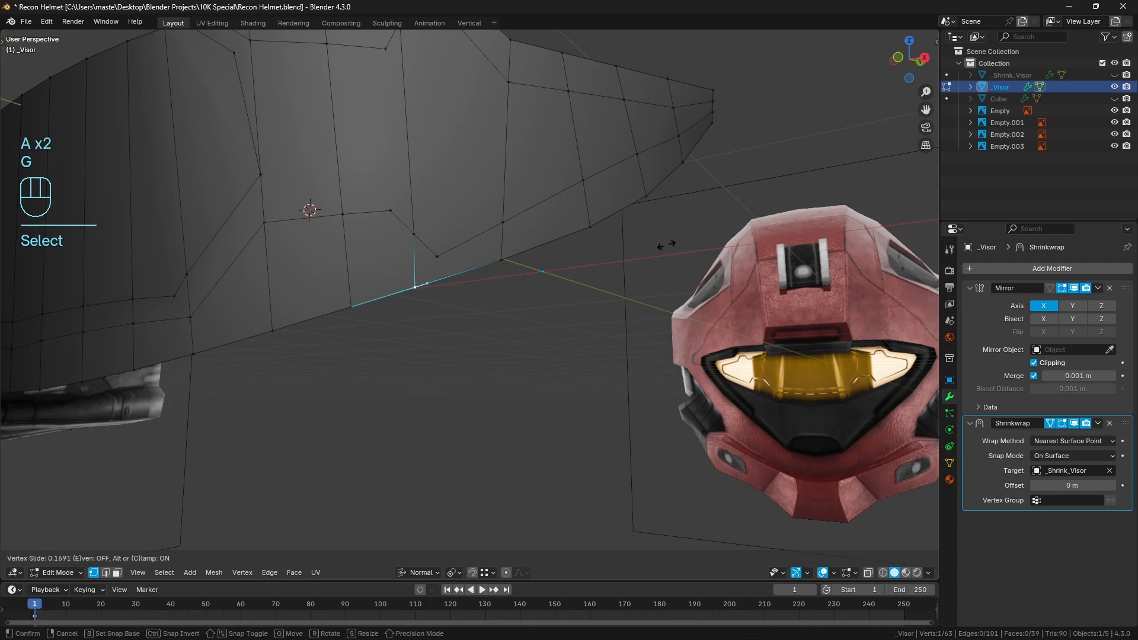
{"action": "left_click", "coordinate": [665, 245]}
{"action": "key", "text": "a"}
{"action": "key", "text": "a"}
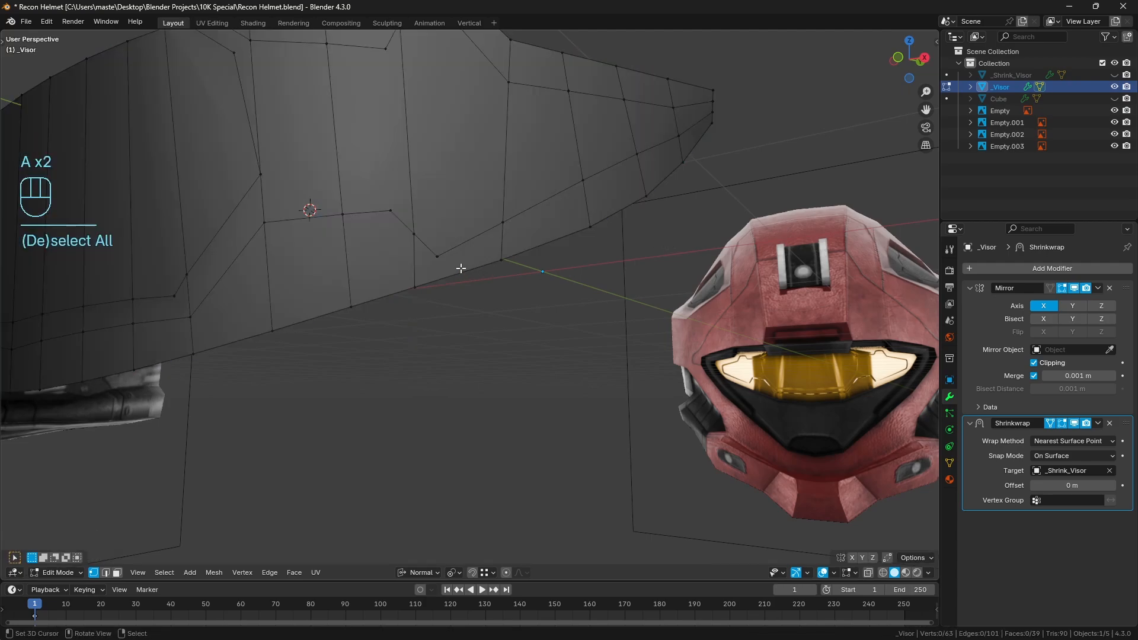
Knife-cut an edge from the panel's lower pointed corner down to the visor's bottom edge and deselect all
{"action": "key", "text": "k"}
{"action": "left_click", "coordinate": [437, 257]}
{"action": "left_click", "coordinate": [449, 315]}
{"action": "key", "text": "Return"}
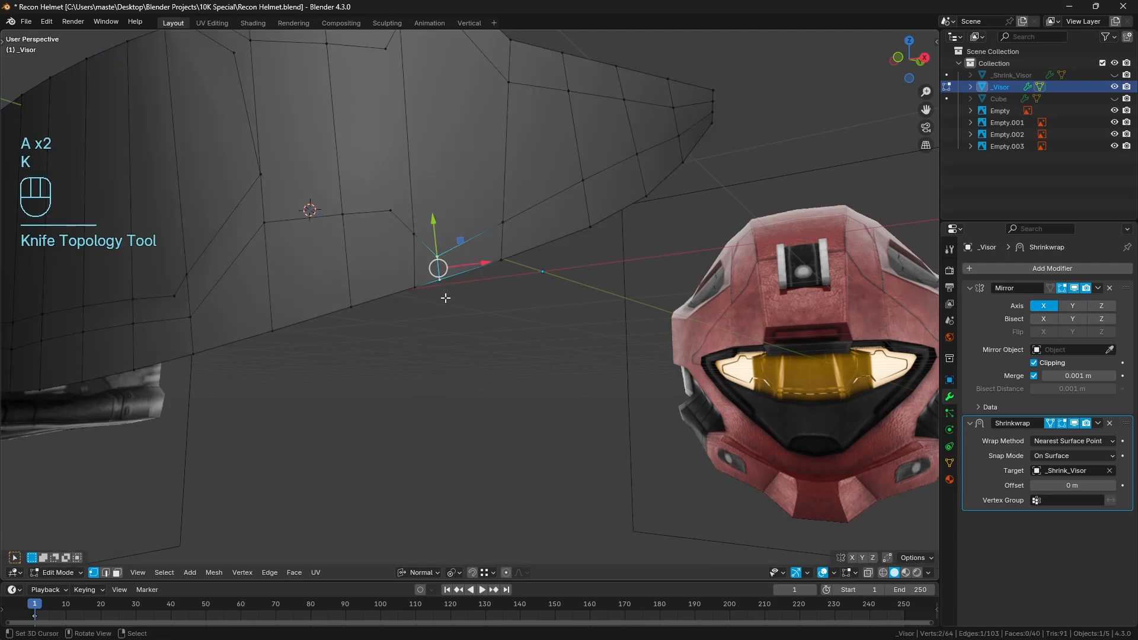
{"action": "middle_click_drag", "start_coordinate": [445, 298], "coordinate": [458, 267], "text": "shift"}
{"action": "key", "text": "a"}
{"action": "key", "text": "a"}
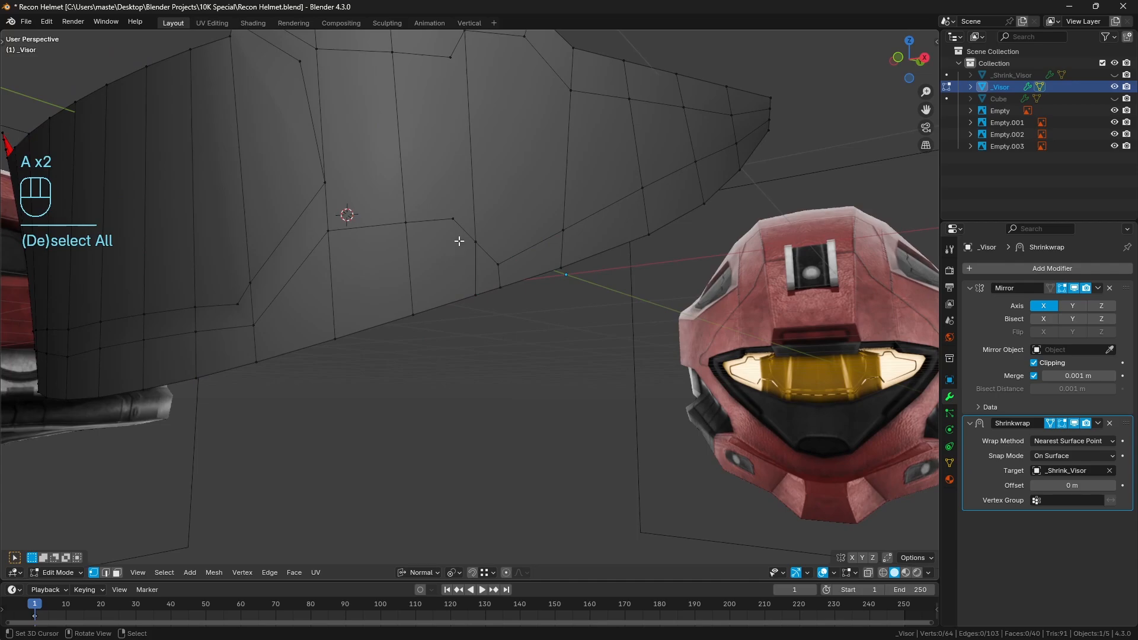
Knife-cut an edge from the upper end of the slanted lower panel edge down to the visor's bottom edge
{"action": "key", "text": "k"}
{"action": "left_click", "coordinate": [453, 219]}
{"action": "left_click", "coordinate": [445, 323]}
{"action": "key", "text": "Return"}
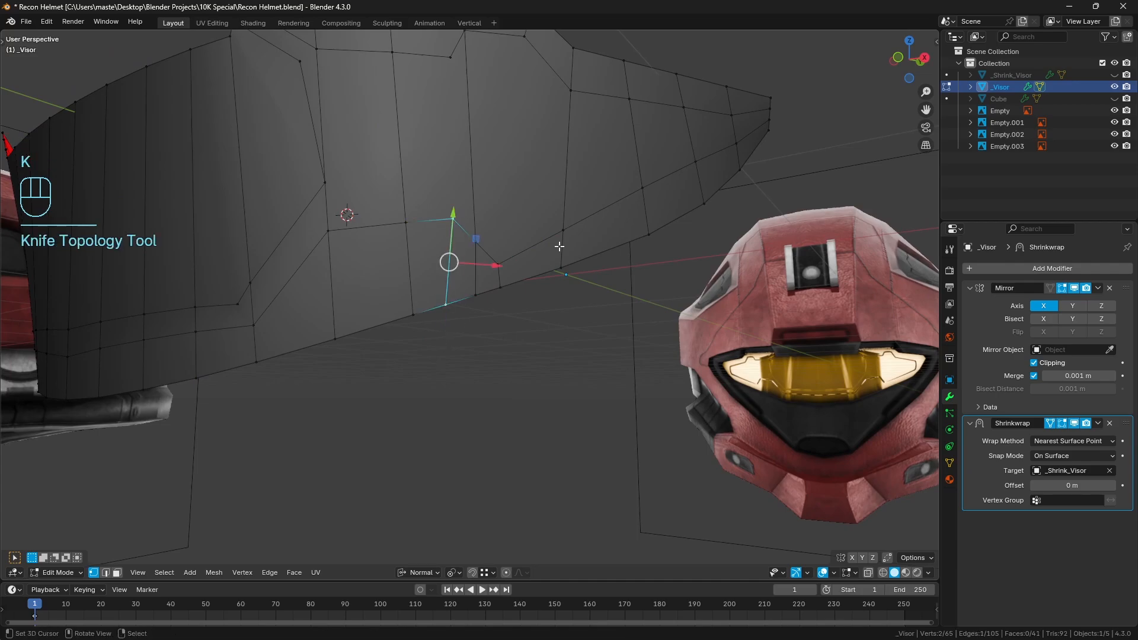
Deselect all, then toggle the Shrinkwrap modifier's viewport display off and on to compare the visor surface
{"action": "middle_click_drag", "start_coordinate": [559, 247], "coordinate": [549, 262]}
{"action": "key", "text": "a"}
{"action": "key", "text": "a"}
{"action": "middle_click_drag", "start_coordinate": [516, 296], "coordinate": [559, 272], "text": "shift"}
{"action": "scroll", "coordinate": [523, 282], "scroll_direction": "down", "scroll_amount": 1}
{"action": "middle_click_drag", "start_coordinate": [482, 297], "coordinate": [524, 303]}
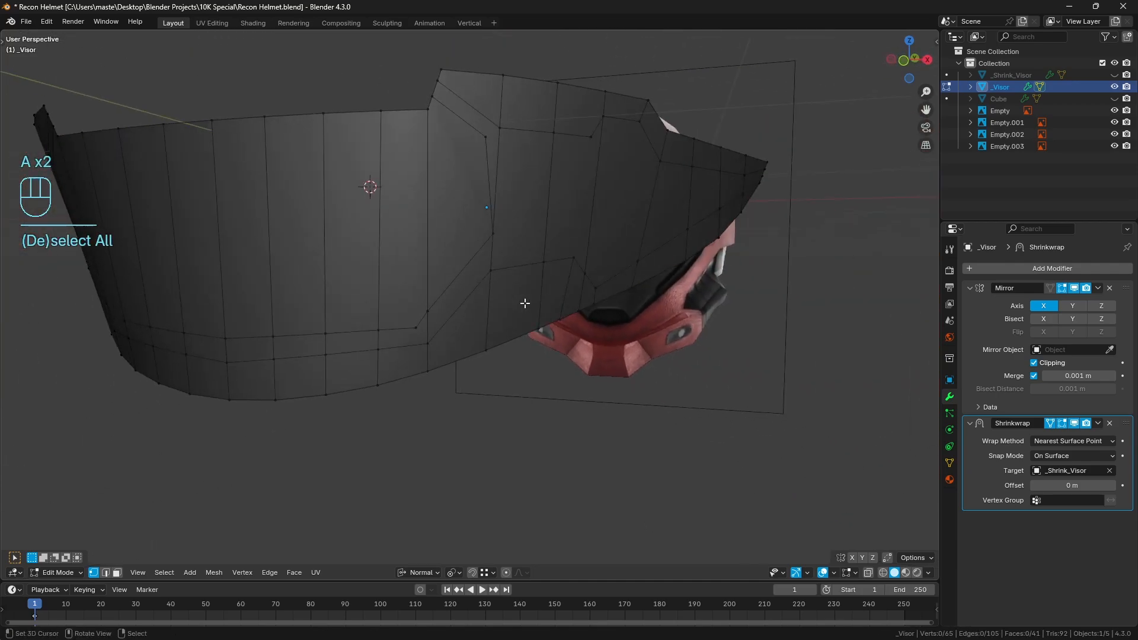
{"action": "middle_click_drag", "start_coordinate": [682, 289], "coordinate": [623, 299]}
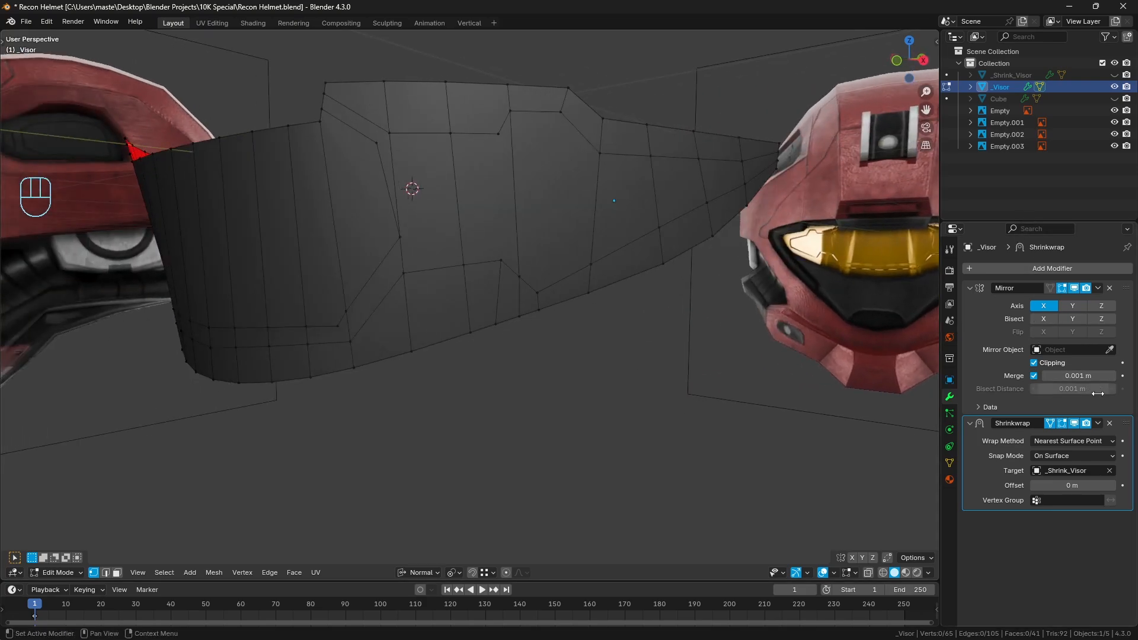
{"action": "left_click", "coordinate": [1074, 423]}
{"action": "left_click", "coordinate": [1074, 423]}
{"action": "left_click", "coordinate": [1074, 423]}
{"action": "left_click", "coordinate": [1074, 423]}
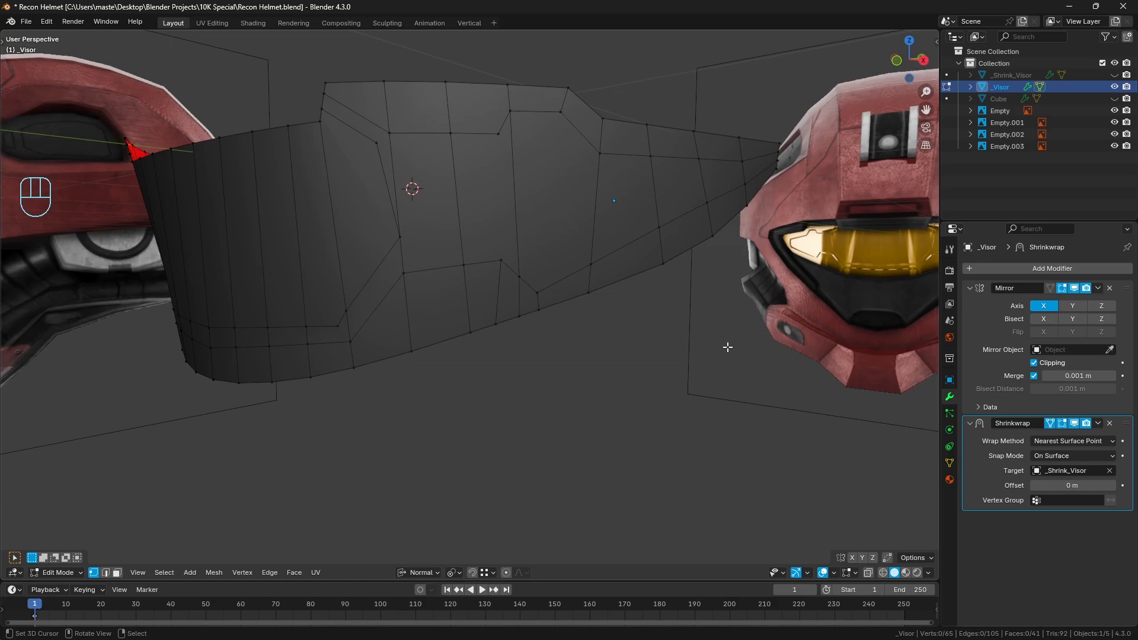
Knife-cut a near-vertical edge joining the notch corner of the upper panel line to the lower panel corner directly below, then deselect all
{"action": "middle_click_drag", "start_coordinate": [486, 166], "coordinate": [495, 258], "text": "shift"}
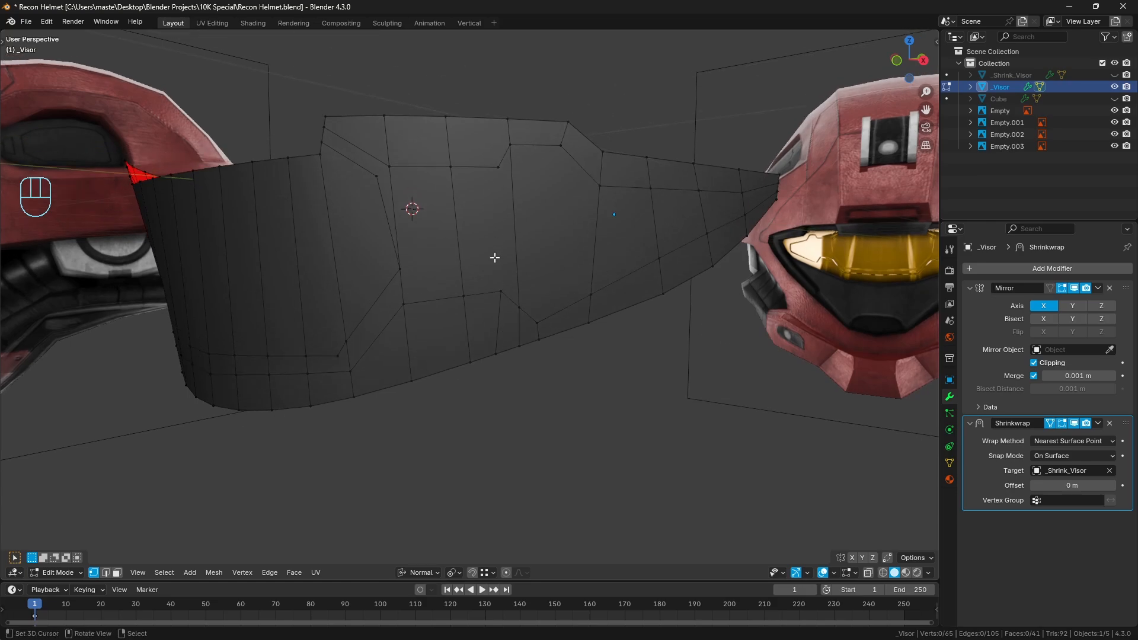
{"action": "key", "text": "k"}
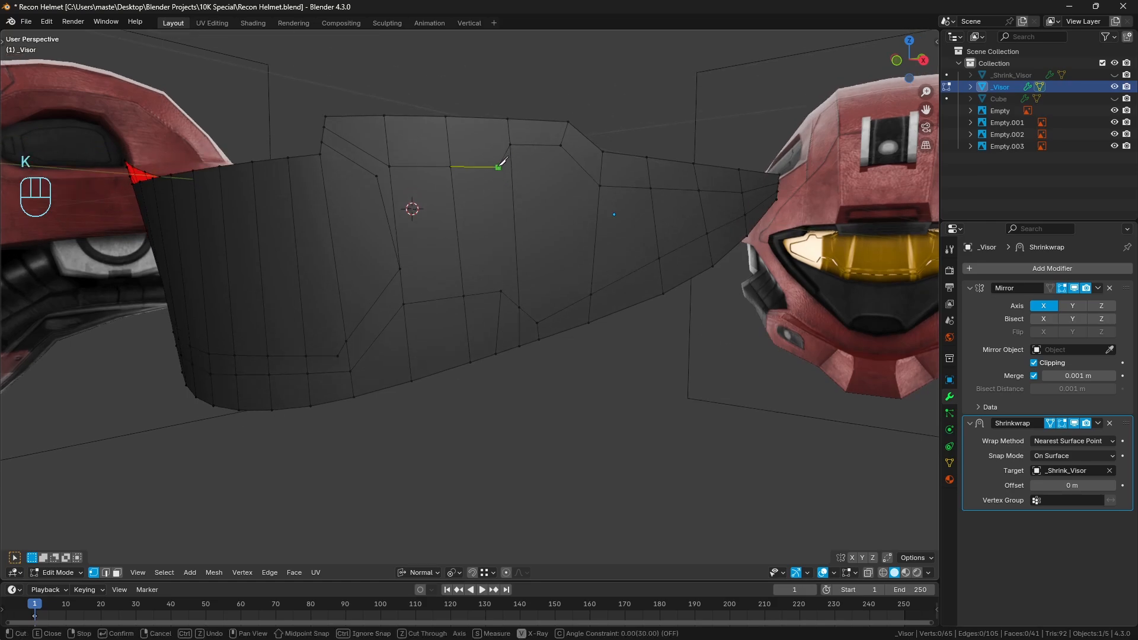
{"action": "left_click", "coordinate": [498, 168]}
{"action": "left_click", "coordinate": [502, 291]}
{"action": "key", "text": "Return"}
{"action": "mouse_move", "coordinate": [450, 264]}
{"action": "middle_mouse_down"}
{"action": "mouse_move", "coordinate": [470, 265]}
{"action": "mouse_move", "coordinate": [467, 276]}
{"action": "middle_mouse_up"}
{"action": "key", "text": "a"}
{"action": "key", "text": "a"}
Knife-cut a short edge across the border strip at the panel's upper inner corner, then deselect all
{"action": "scroll", "coordinate": [414, 280], "scroll_direction": "up", "scroll_amount": 2}
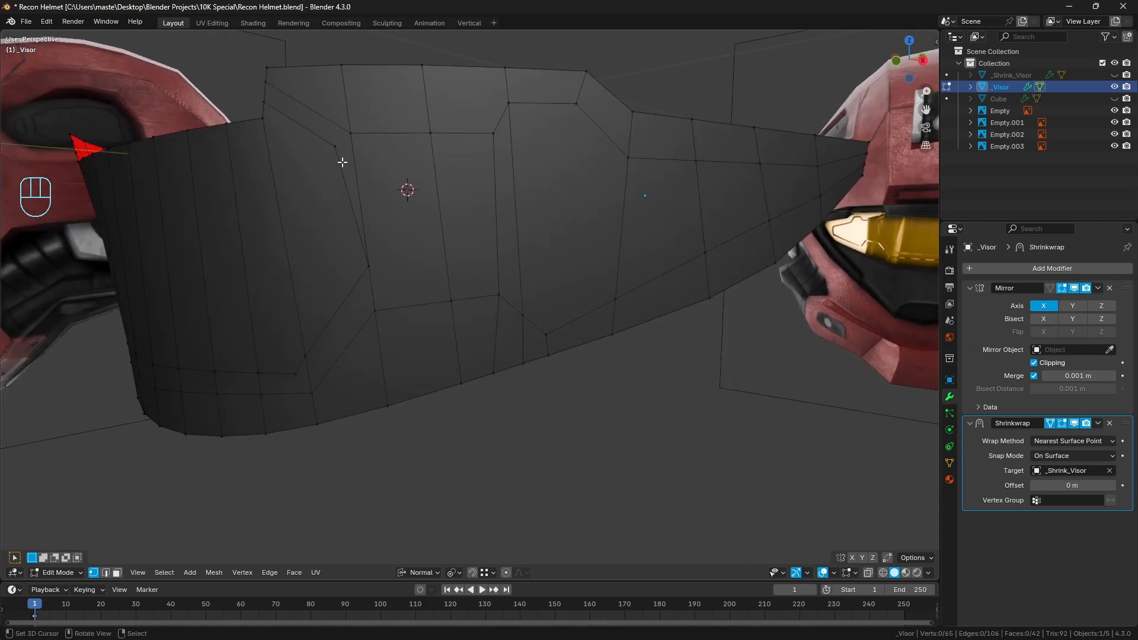
{"action": "key", "text": "k"}
{"action": "left_click", "coordinate": [336, 146]}
{"action": "left_click", "coordinate": [350, 133]}
{"action": "key", "text": "Return"}
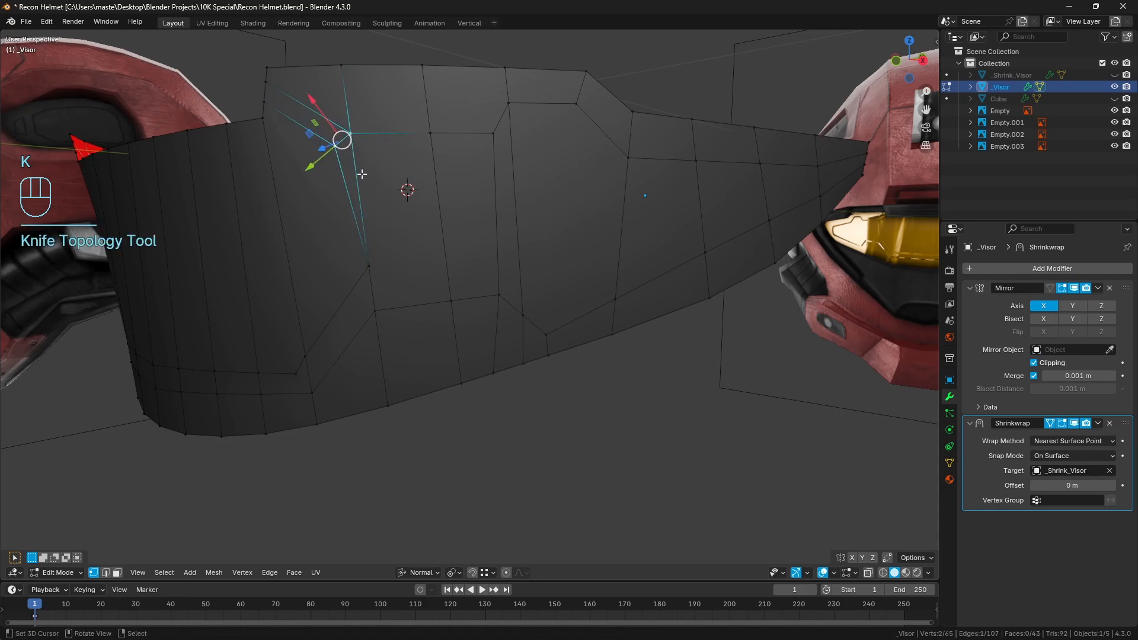
{"action": "middle_click_drag", "start_coordinate": [362, 174], "coordinate": [409, 211]}
{"action": "key", "text": "a"}
{"action": "key", "text": "a"}
Add a centred loop cut through the visor's bottom strip, just inward of the lower corner of the panel line, then deselect all
{"action": "middle_click_drag", "start_coordinate": [435, 255], "coordinate": [478, 264], "text": "shift"}
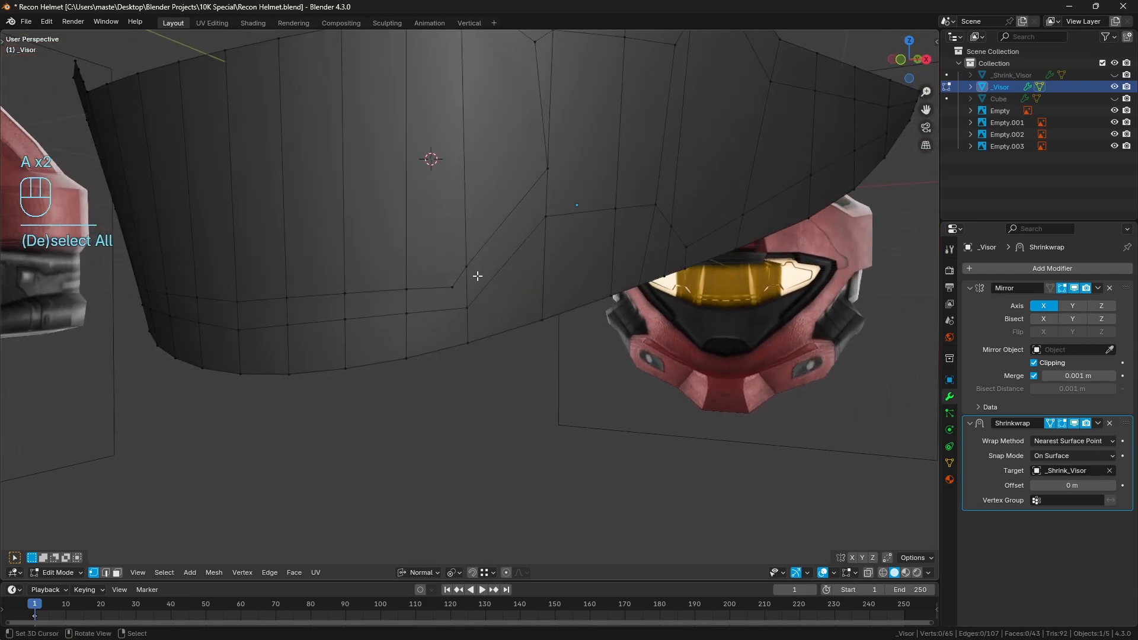
{"action": "key", "text": "ctrl+r"}
{"action": "left_click", "coordinate": [442, 315]}
{"action": "right_click", "coordinate": [442, 315]}
{"action": "key", "text": "s"}
{"action": "right_click", "coordinate": [442, 315]}
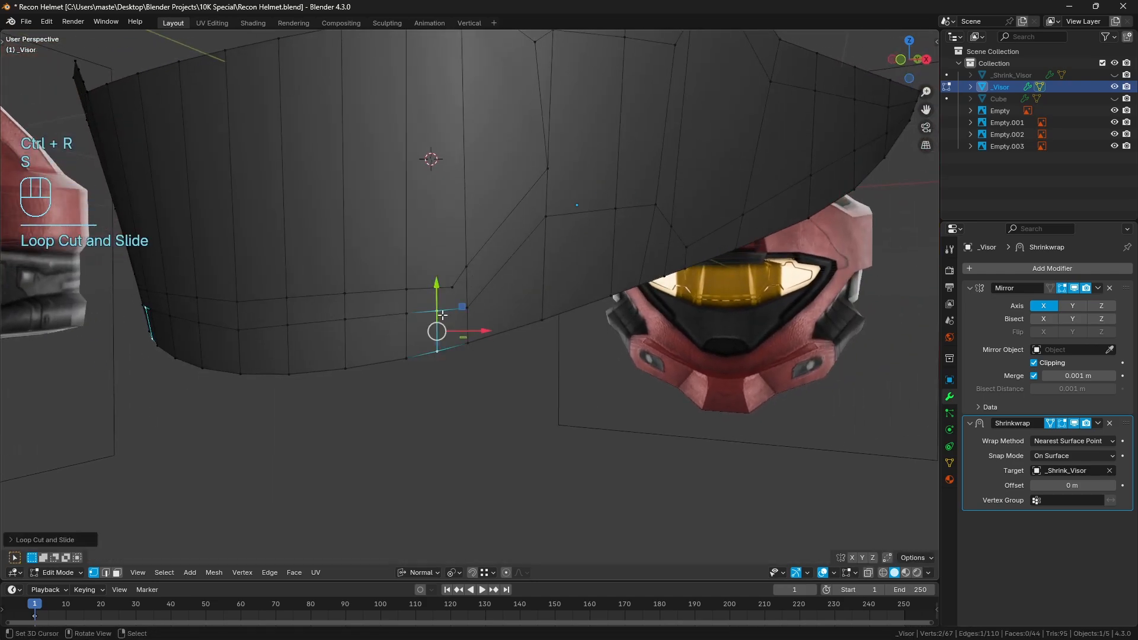
{"action": "key", "text": "a"}
{"action": "key", "text": "a"}
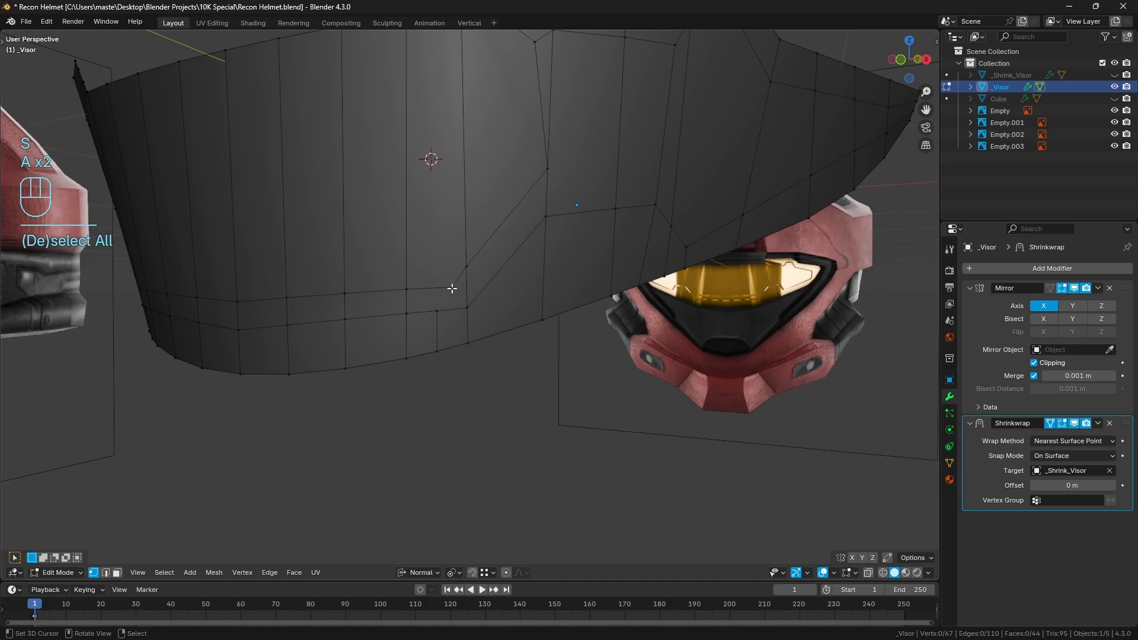
Knife-cut a short edge across the border strip from the lower inner panel corner to the top of the new loop cut
{"action": "key", "text": "k"}
{"action": "left_click", "coordinate": [452, 288]}
{"action": "left_click", "coordinate": [436, 311]}
{"action": "key", "text": "Return"}
{"action": "right_click", "coordinate": [470, 312]}
{"action": "right_click", "coordinate": [468, 347], "text": "shift"}
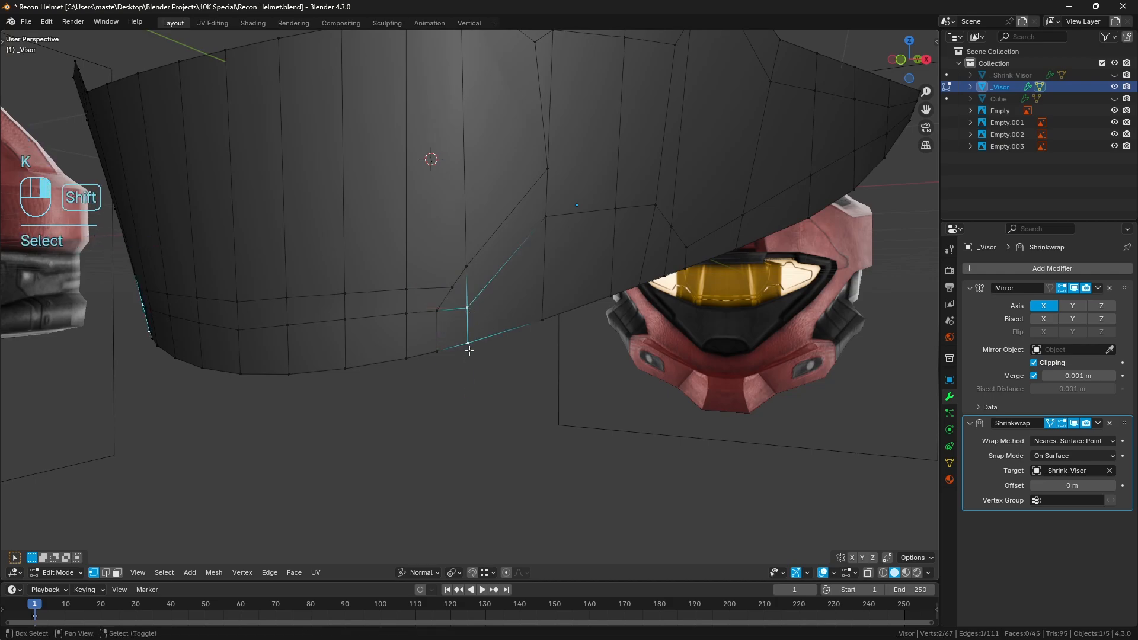
{"action": "middle_click_drag", "start_coordinate": [524, 324], "coordinate": [513, 330]}
{"action": "key", "text": "g"}
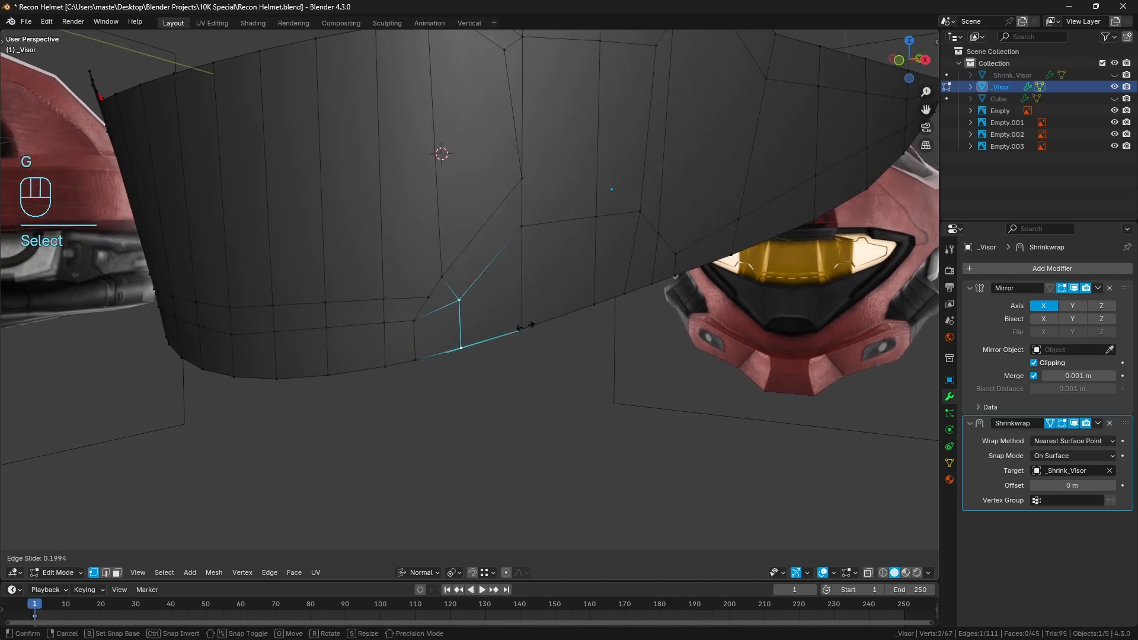
{"action": "right_click", "coordinate": [525, 326]}
{"action": "key", "text": "a"}
{"action": "key", "text": "a"}
Select the new loop-cut edge in the bottom strip and edge-slide it by 1.0 onto the neighbouring vertical edge
{"action": "middle_click_drag", "start_coordinate": [524, 326], "coordinate": [527, 318]}
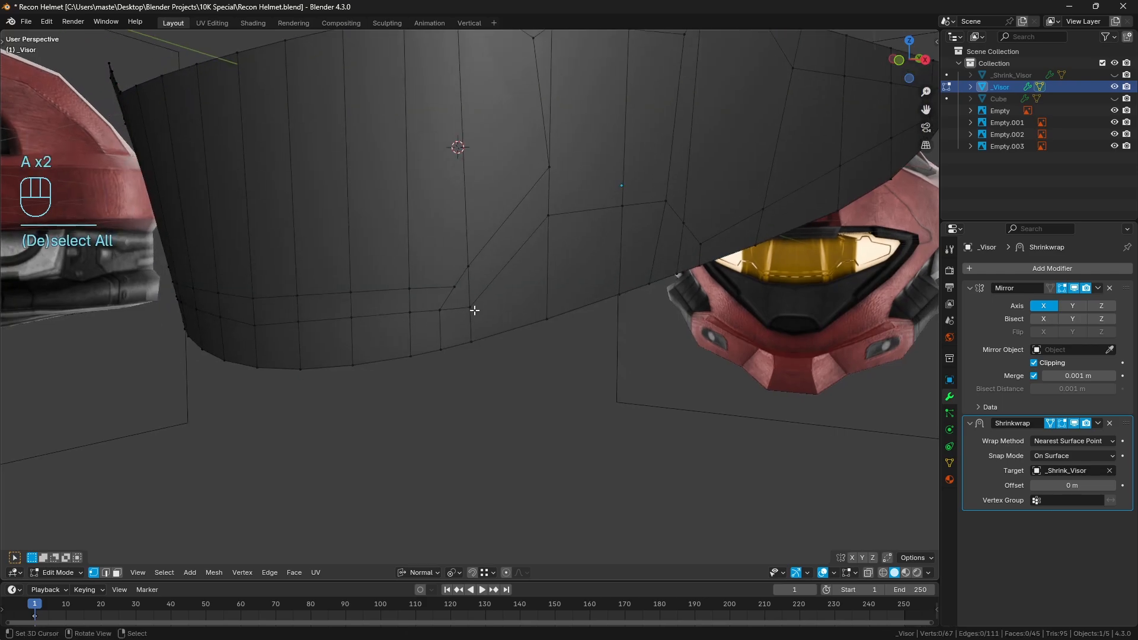
{"action": "right_click", "coordinate": [441, 311]}
{"action": "right_click", "coordinate": [483, 316], "text": "shift"}
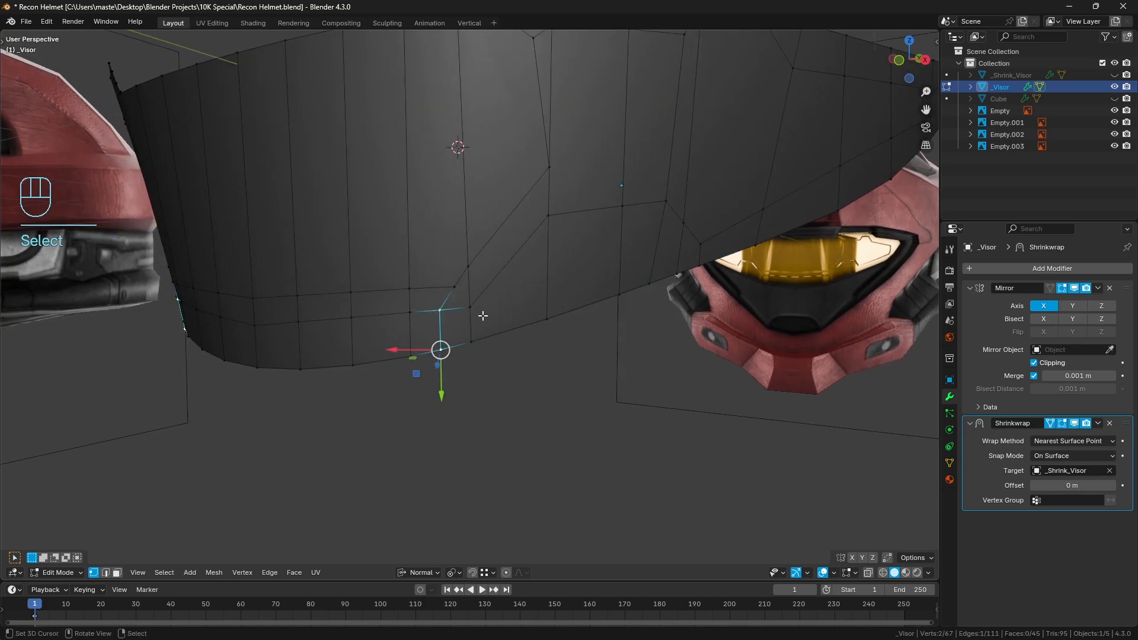
{"action": "key", "text": "g"}
{"action": "key", "text": "g"}
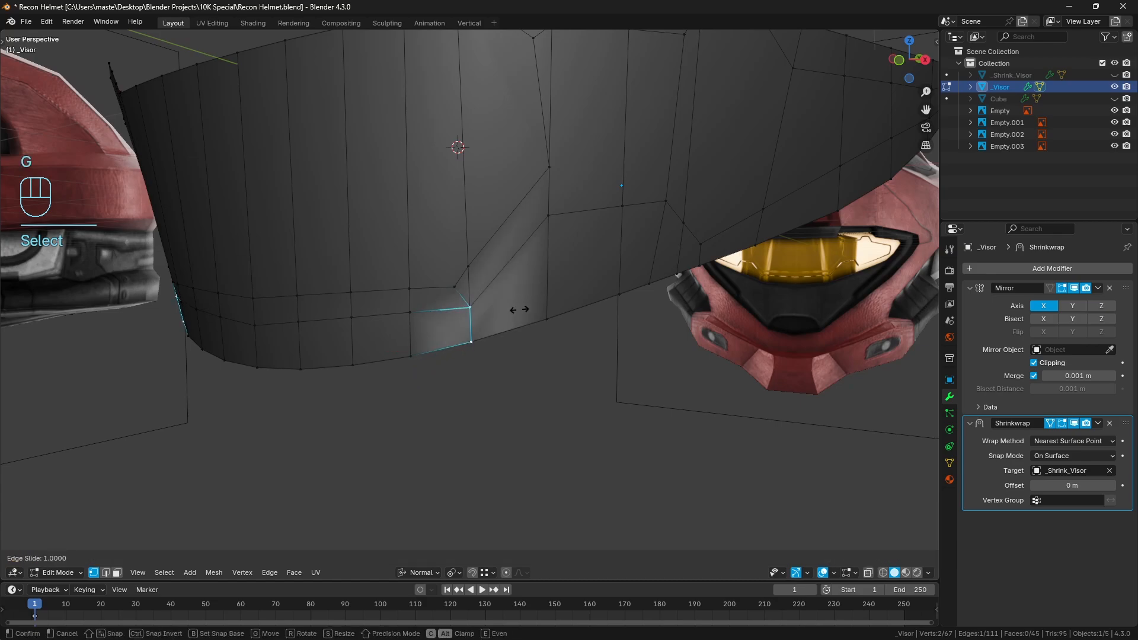
{"action": "left_click", "coordinate": [516, 309]}
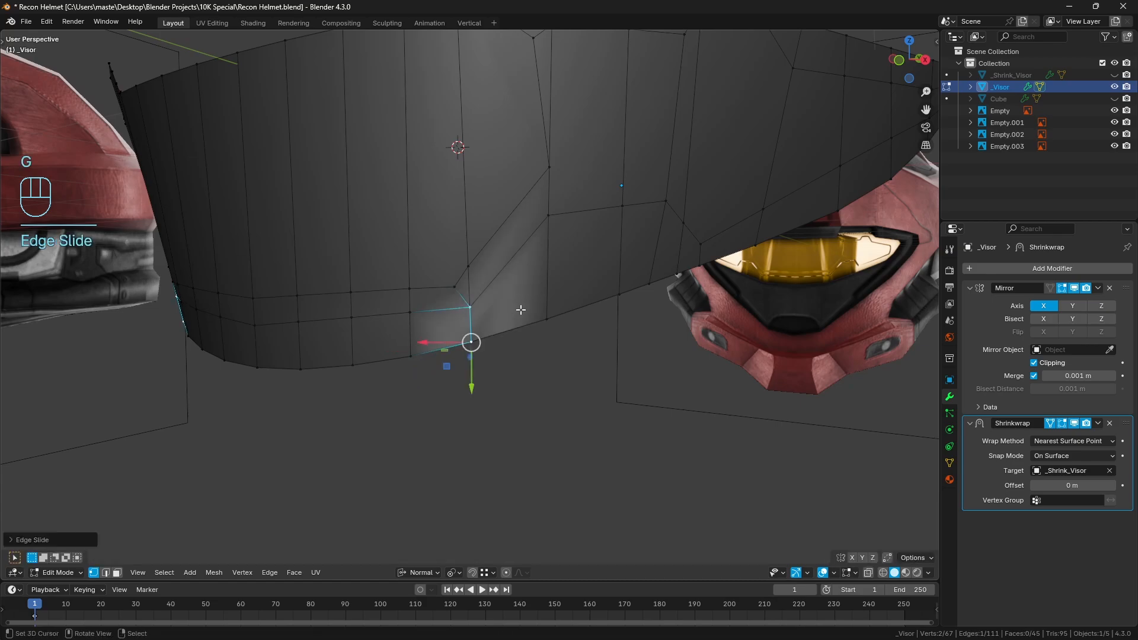
Hide the slid edge, edge-slide the coincident neighbouring edge outward by about 0.33, reveal the hidden geometry and deselect all
{"action": "key", "text": "h"}
{"action": "right_click", "coordinate": [475, 313]}
{"action": "right_click", "coordinate": [481, 339], "text": "shift"}
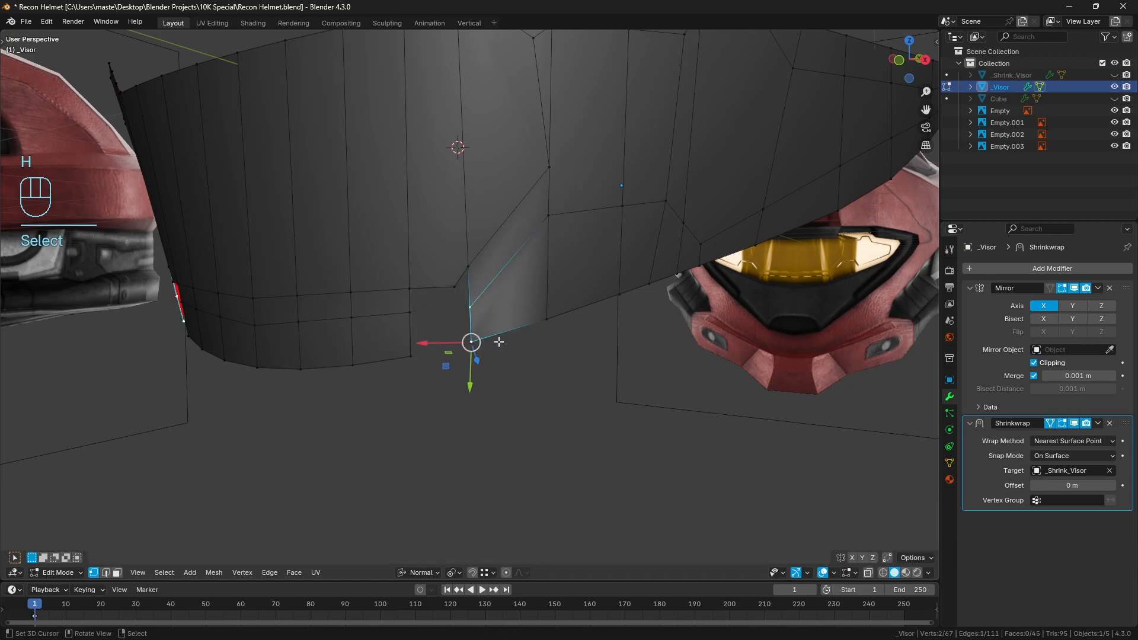
{"action": "middle_click_drag", "start_coordinate": [498, 341], "coordinate": [514, 326]}
{"action": "key", "text": "g"}
{"action": "key", "text": "g"}
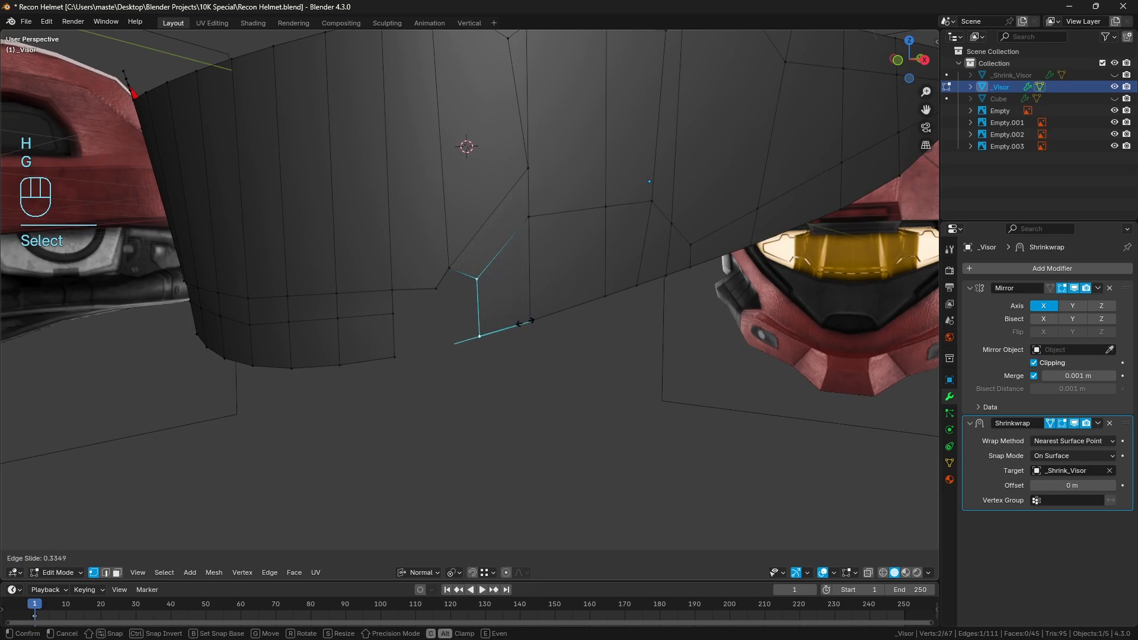
{"action": "left_click", "coordinate": [524, 321]}
{"action": "key", "text": "alt+h"}
{"action": "key", "text": "a"}
{"action": "key", "text": "a"}
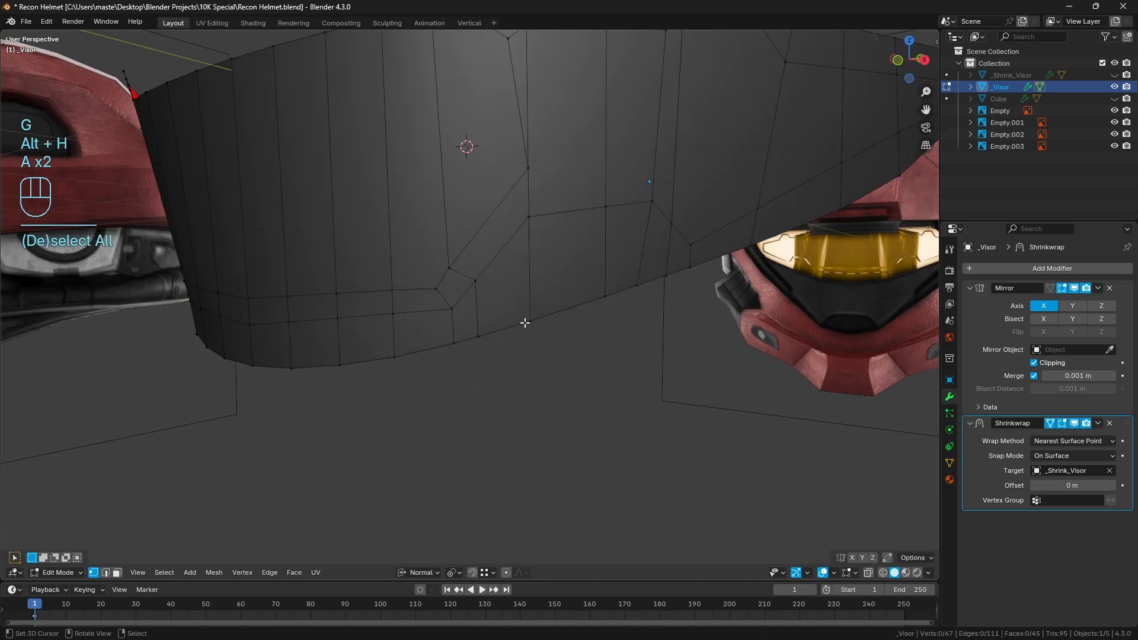
{"action": "right_click", "coordinate": [452, 309], "text": "shift"}
{"action": "key", "text": "a"}
{"action": "key", "text": "a"}
Knife-cut an edge from the outer corner of the upper panel notch down to the lower pointed panel corner, then deselect all
{"action": "scroll", "coordinate": [602, 272], "scroll_direction": "down", "scroll_amount": 2}
{"action": "middle_click_drag", "start_coordinate": [602, 272], "coordinate": [536, 310]}
{"action": "scroll", "coordinate": [582, 269], "scroll_direction": "up", "scroll_amount": 2}
{"action": "middle_click_drag", "start_coordinate": [522, 222], "coordinate": [544, 313], "text": "shift"}
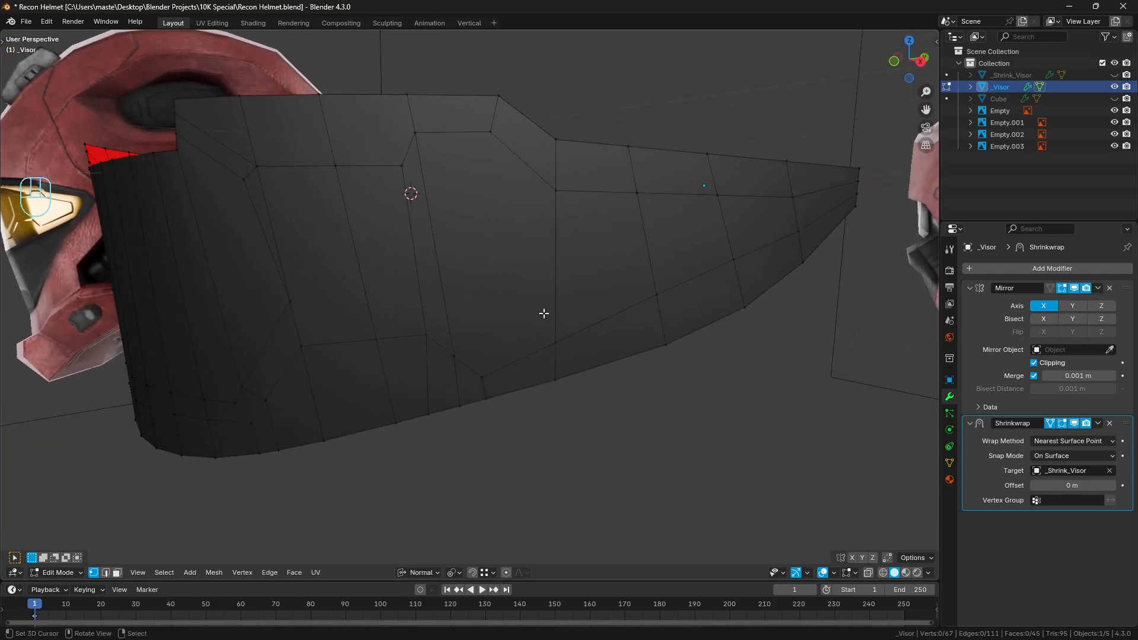
{"action": "key", "text": "k"}
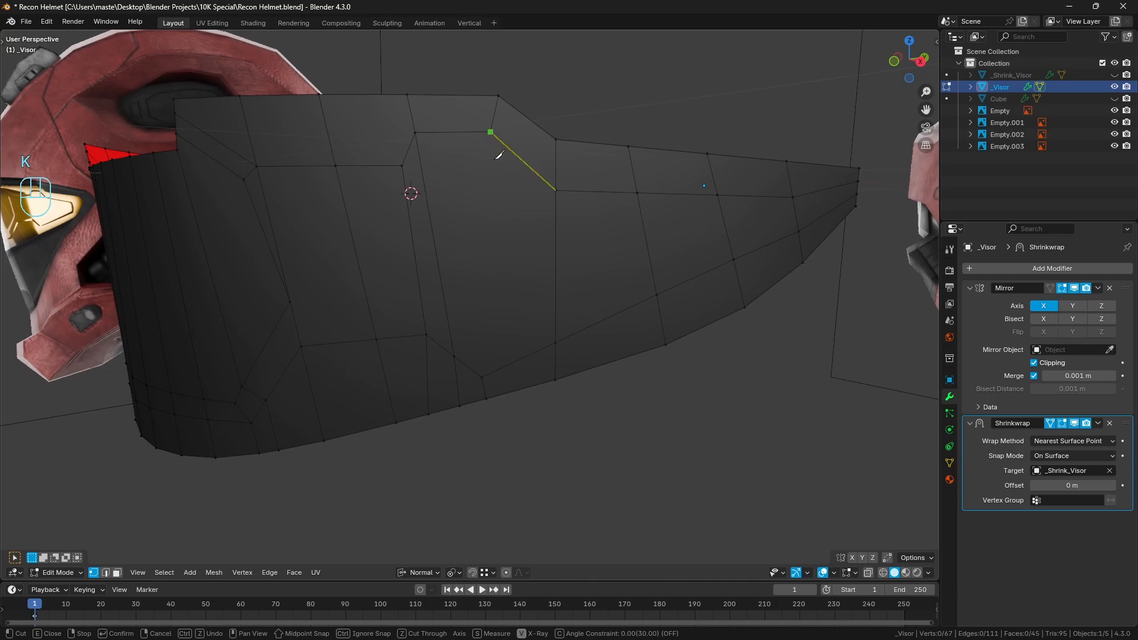
{"action": "left_click", "coordinate": [482, 377]}
{"action": "key", "text": "Return"}
{"action": "middle_click_drag", "start_coordinate": [483, 262], "coordinate": [498, 282]}
{"action": "key", "text": "a"}
{"action": "key", "text": "a"}
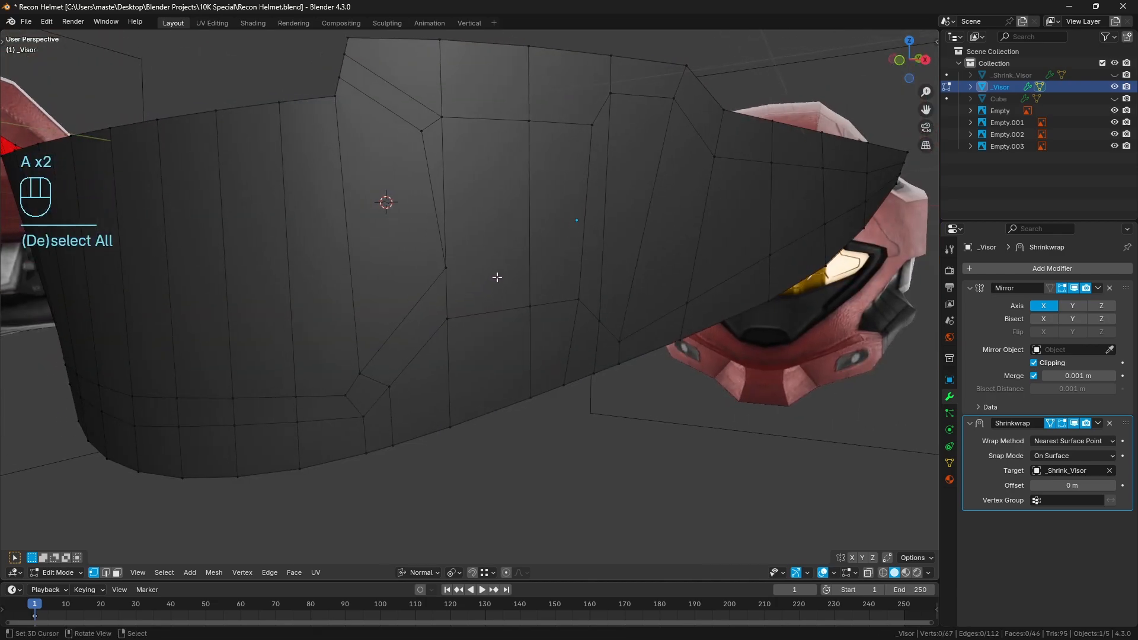
Add one centred lengthwise loop cut across the visor's side panel out to its tip, then deselect all
{"action": "key", "text": "ctrl+r"}
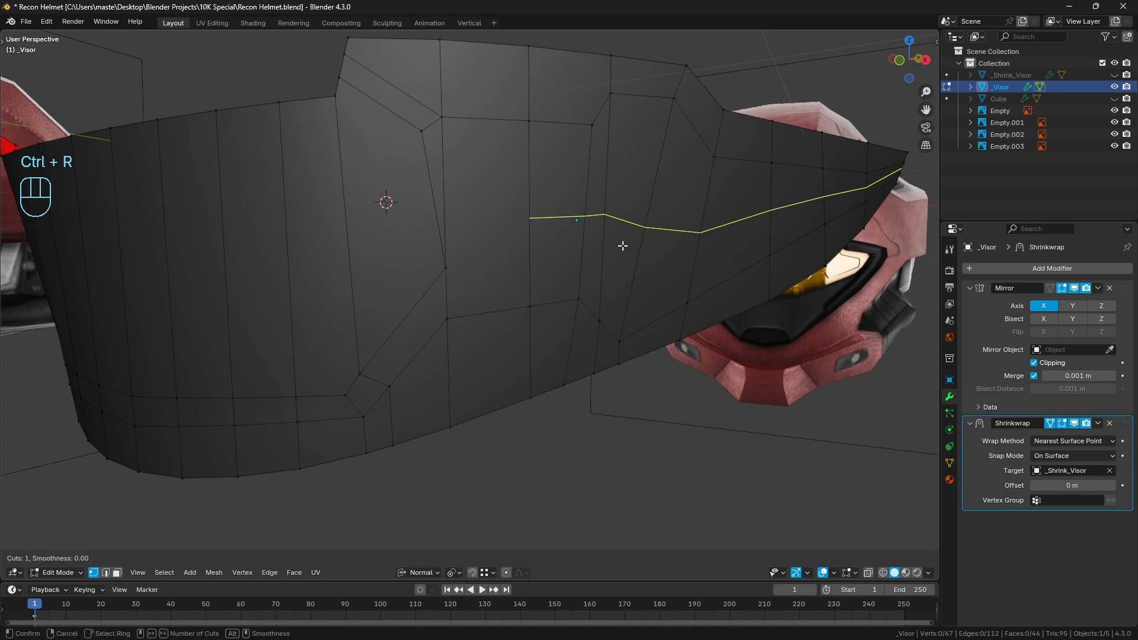
{"action": "left_click", "coordinate": [622, 244]}
{"action": "left_click", "coordinate": [622, 244]}
{"action": "key", "text": "a"}
{"action": "key", "text": "a"}
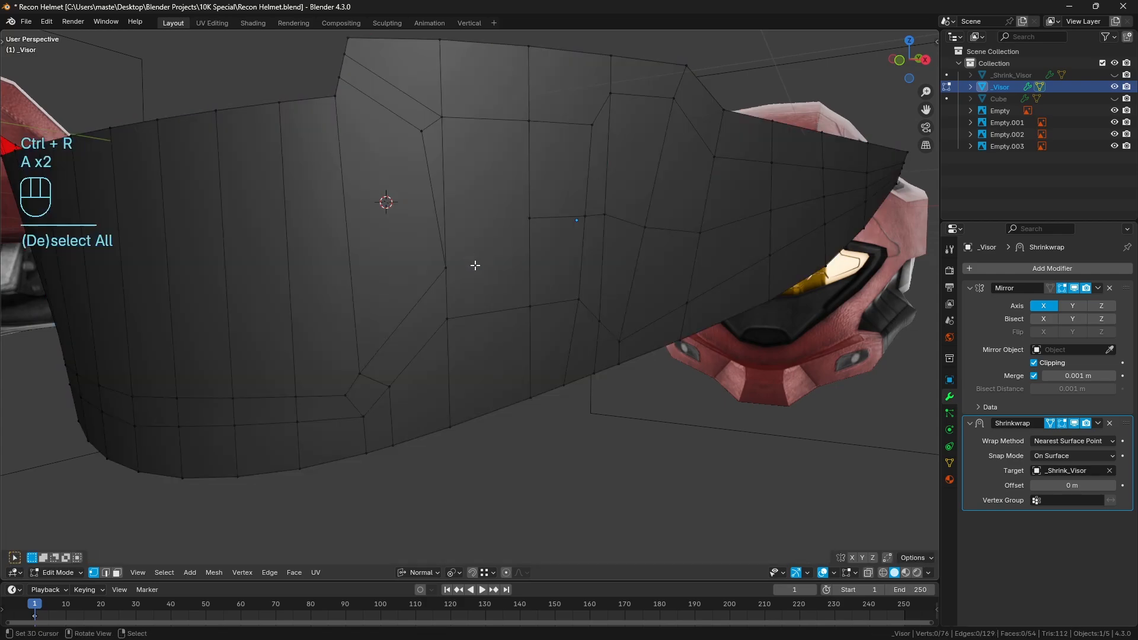
Knife-cut an edge from the inner end of the lengthwise loop to the panel's inner side corner, then deselect all
{"action": "key", "text": "k"}
{"action": "left_click", "coordinate": [446, 269]}
{"action": "left_click", "coordinate": [529, 218]}
{"action": "key", "text": "Return"}
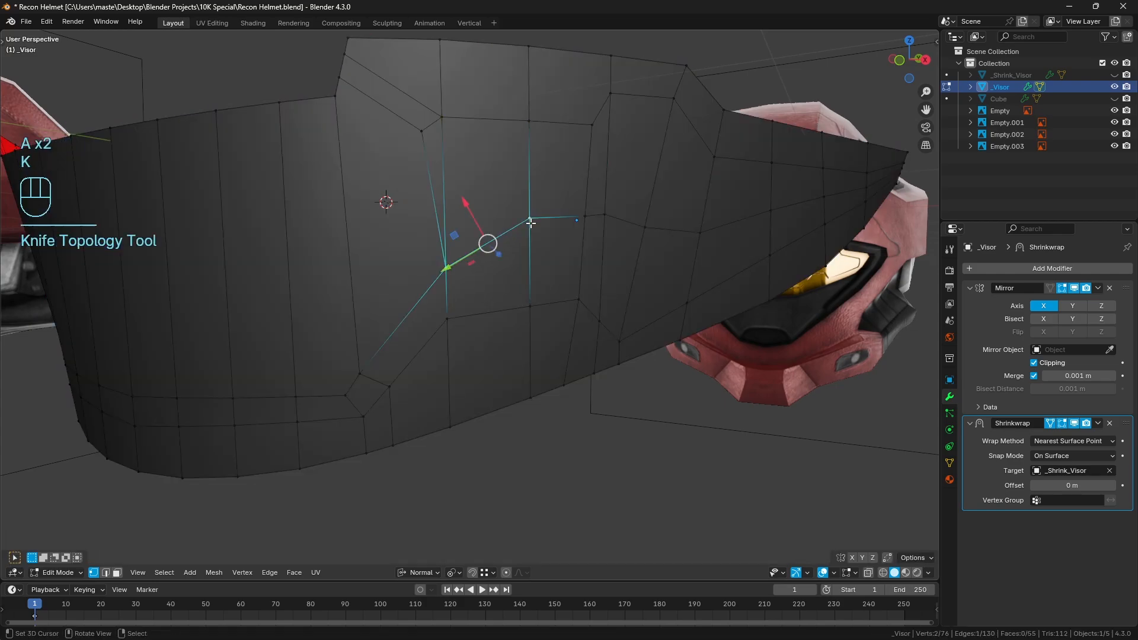
{"action": "key", "text": "a"}
{"action": "key", "text": "a"}
In front wireframe view with edge selection, dissolve the vertical edge between the panel's upper inner corner and its inner side corner
{"action": "scroll", "coordinate": [563, 259], "scroll_direction": "down", "scroll_amount": 2}
{"action": "mouse_move", "coordinate": [564, 259]}
{"action": "middle_mouse_down"}
{"action": "mouse_move", "coordinate": [536, 241]}
{"action": "mouse_move", "coordinate": [491, 262]}
{"action": "middle_mouse_up"}
{"action": "scroll", "coordinate": [534, 249], "scroll_direction": "up", "scroll_amount": 2}
{"action": "key", "text": "KP_1"}
{"action": "key", "text": "z"}
{"action": "scroll", "coordinate": [599, 242], "scroll_direction": "up", "scroll_amount": 2}
{"action": "middle_click_drag", "start_coordinate": [553, 213], "coordinate": [494, 250], "text": "shift"}
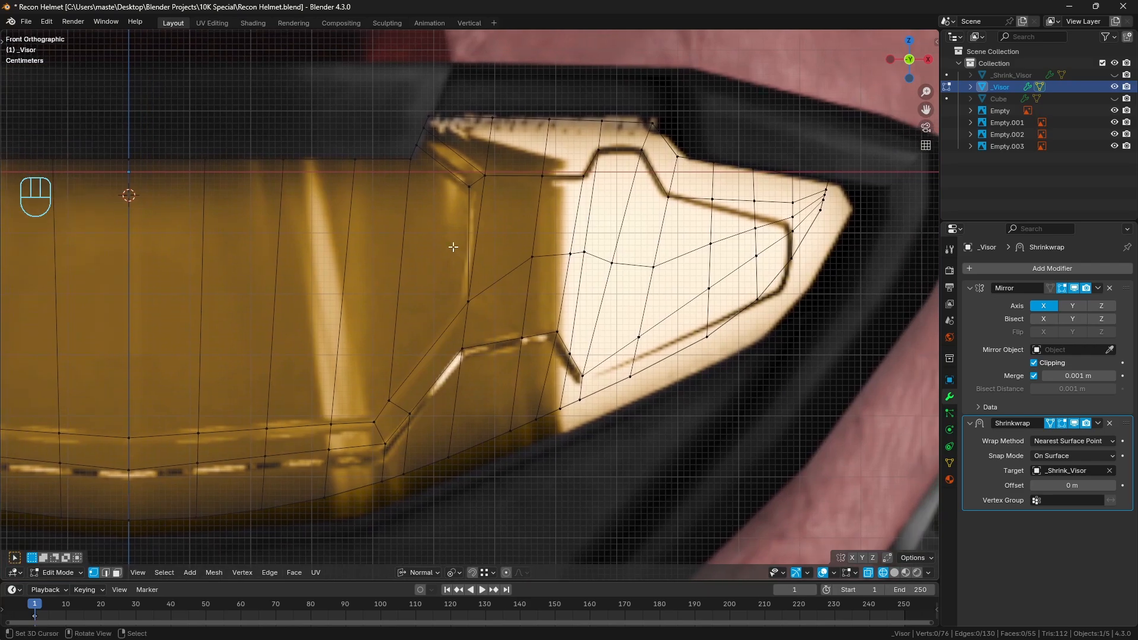
{"action": "left_click", "coordinate": [106, 572]}
{"action": "left_click", "coordinate": [481, 231], "text": "ctrl"}
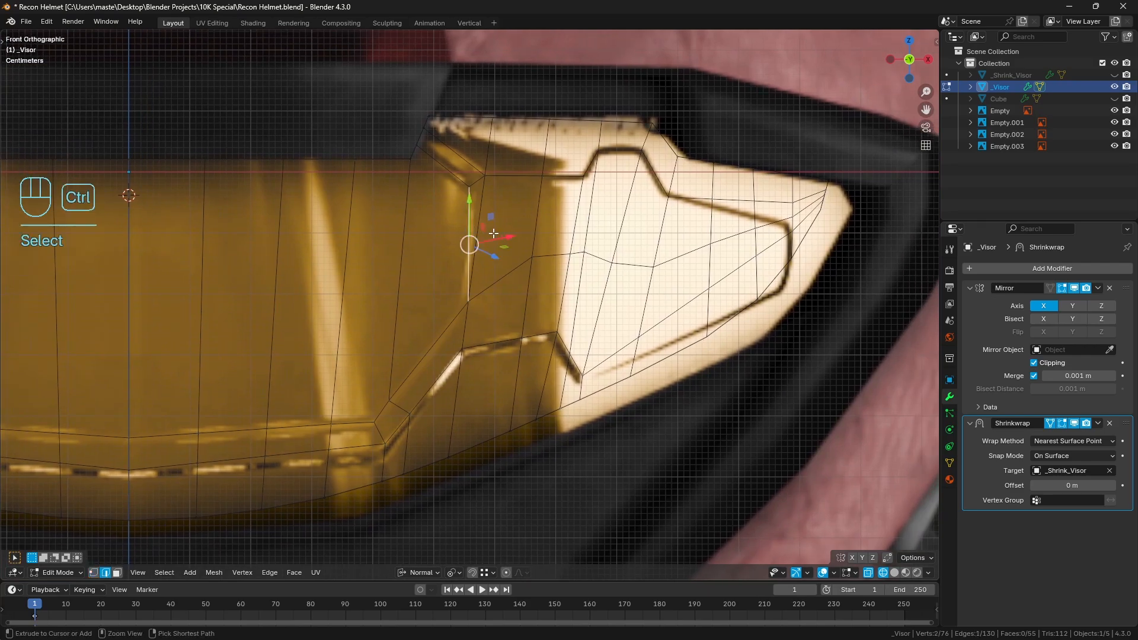
{"action": "key", "text": "ctrl+x"}
{"action": "key", "text": "a"}
{"action": "key", "text": "a"}
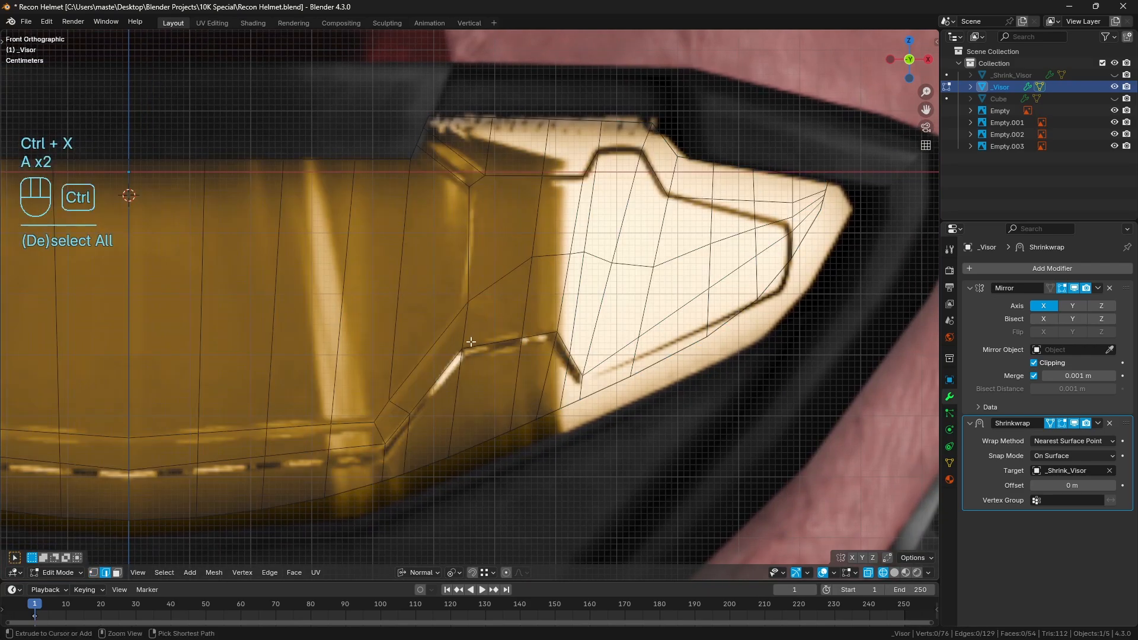
Add a loop cut from the inner connecting edge down through the lower panel border to the visor's bottom edge, then deselect all
{"action": "key", "text": "ctrl+r"}
{"action": "left_click", "coordinate": [491, 275]}
{"action": "key", "text": "a"}
{"action": "key", "text": "a"}
Knife-cut an edge from the panel's upper inner corner to the top of the new loop cut and return to solid shading
{"action": "key", "text": "k"}
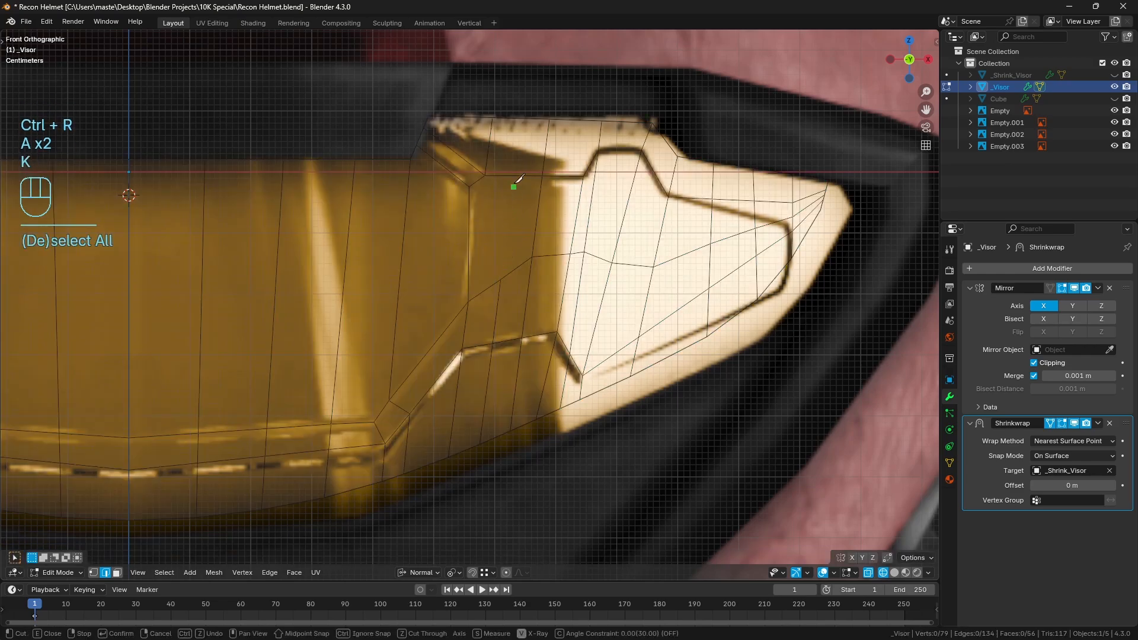
{"action": "left_click", "coordinate": [484, 176]}
{"action": "left_click", "coordinate": [499, 279]}
{"action": "key", "text": "Return"}
{"action": "key", "text": "z"}
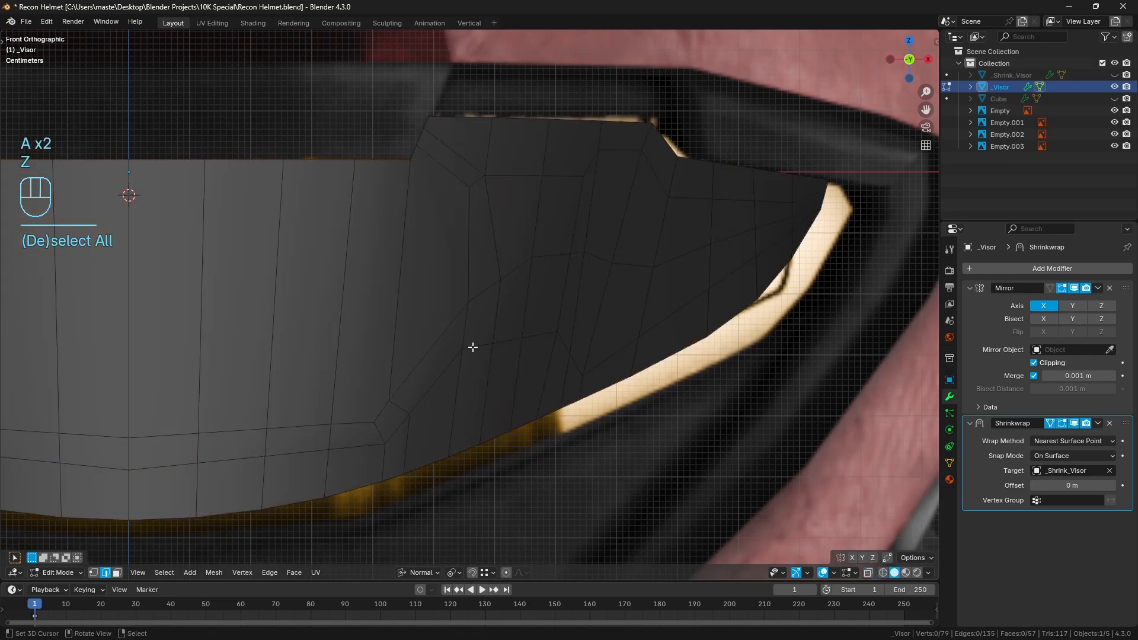
Straighten the slanted inner panel line by knife-cutting a direct edge between its end corners and dissolving the old bent edges
{"action": "middle_click_drag", "start_coordinate": [483, 326], "coordinate": [543, 290], "text": "shift"}
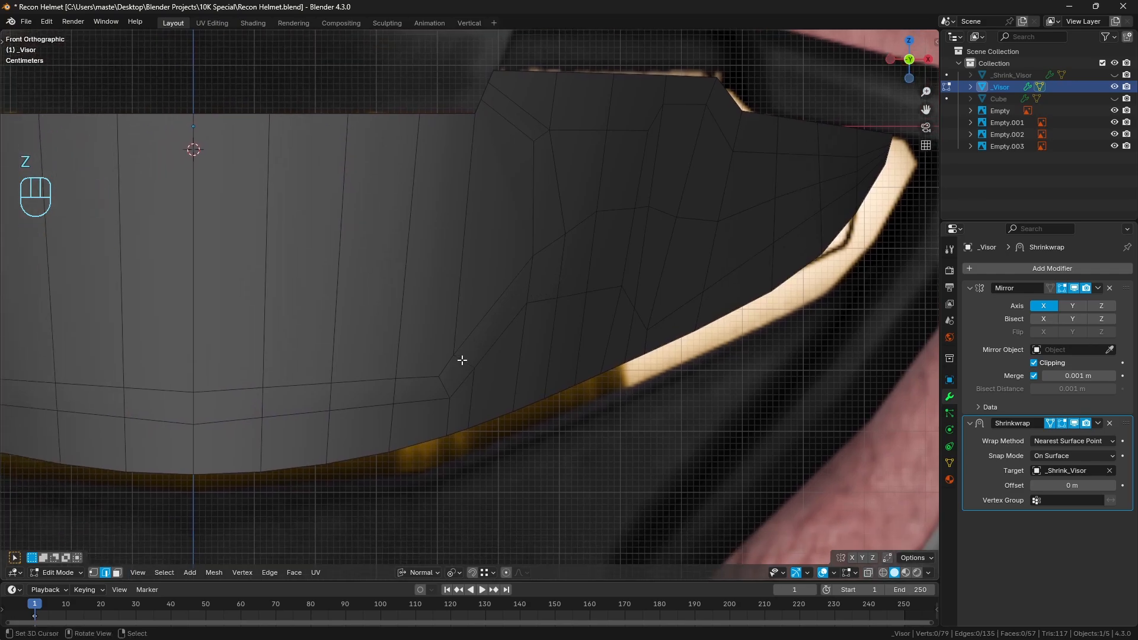
{"action": "key", "text": "k"}
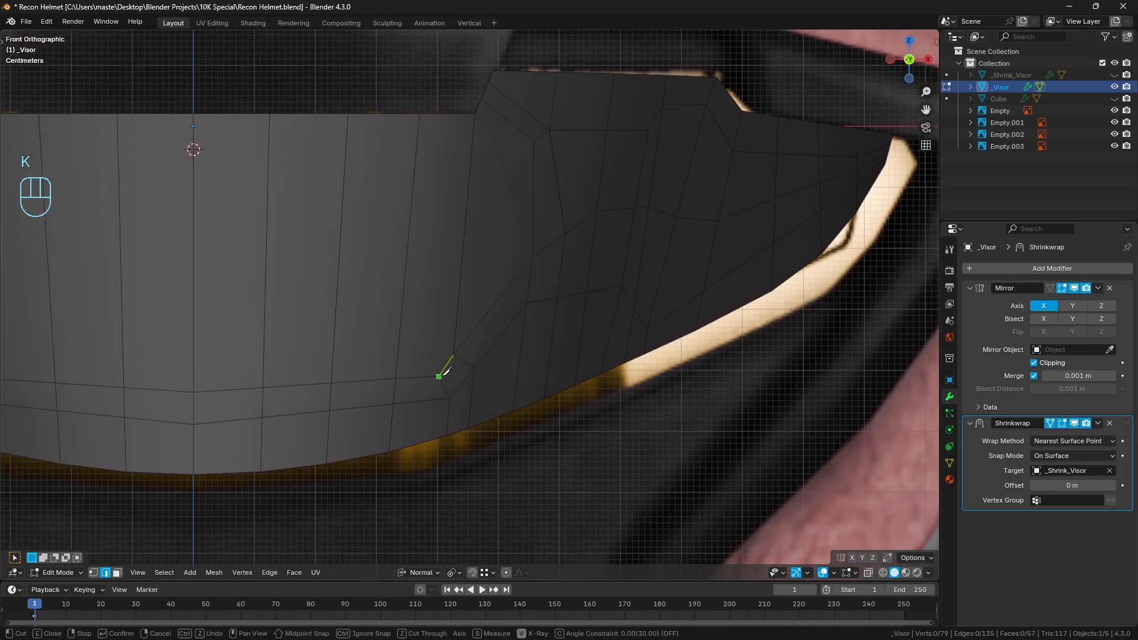
{"action": "left_click", "coordinate": [439, 376]}
{"action": "left_click", "coordinate": [532, 256]}
{"action": "key", "text": "Return"}
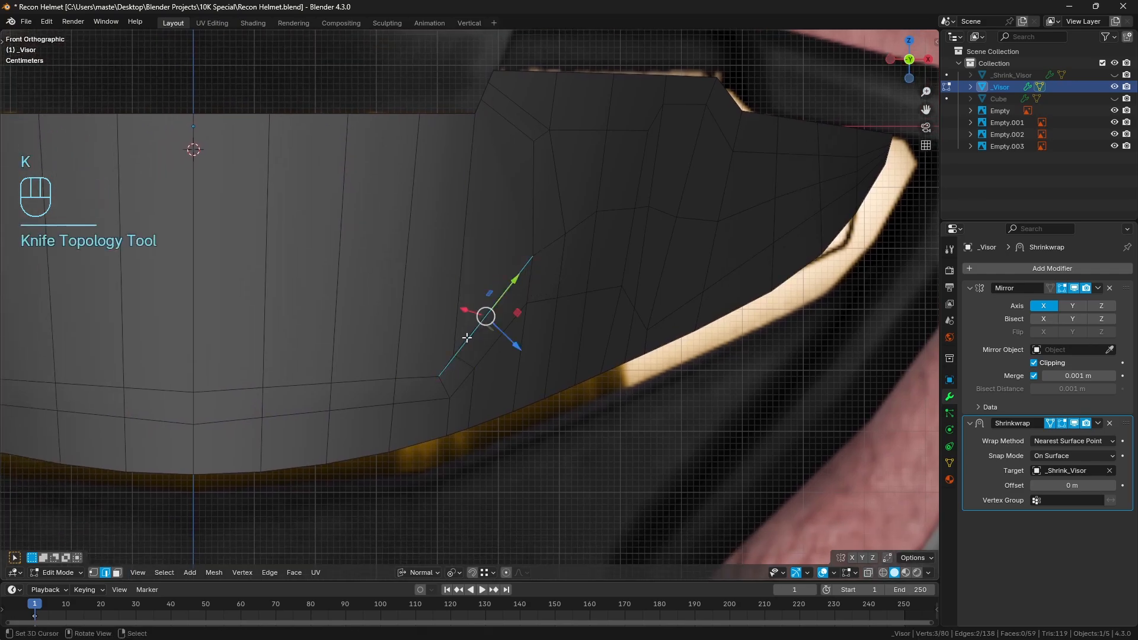
{"action": "right_click", "coordinate": [468, 338]}
{"action": "right_click", "coordinate": [445, 359], "text": "shift"}
{"action": "key", "text": "ctrl+x"}
{"action": "key", "text": "a"}
{"action": "key", "text": "a"}
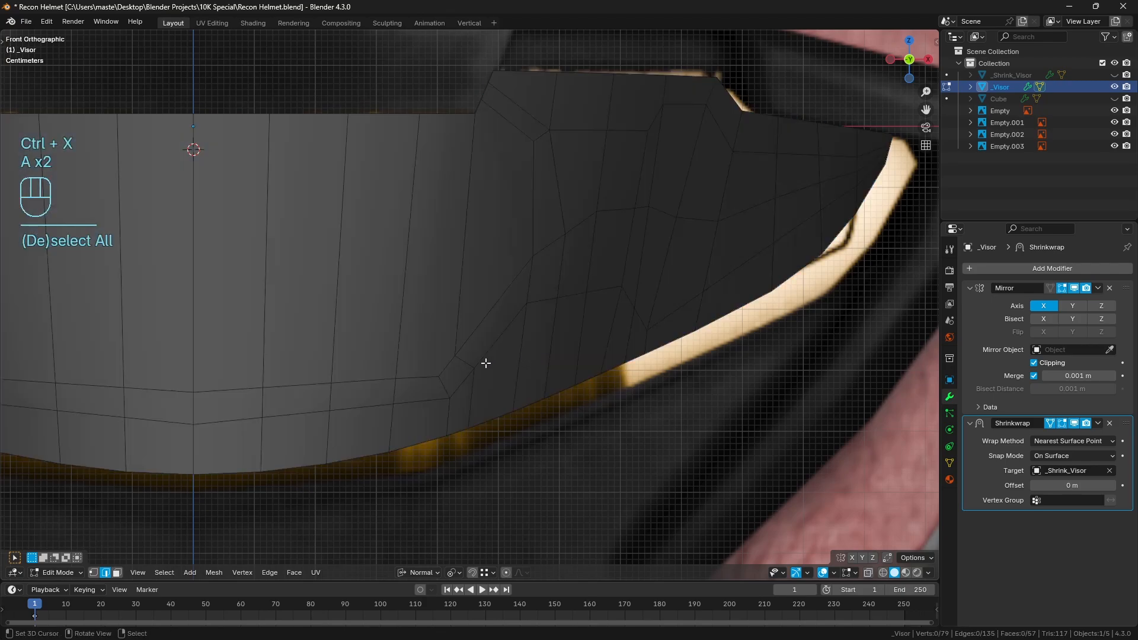
Try to knife-cut a direct edge along the panel's lower slanted line, between the lower border corner and the inner side corner
{"action": "key", "text": "k"}
{"action": "left_click", "coordinate": [449, 397]}
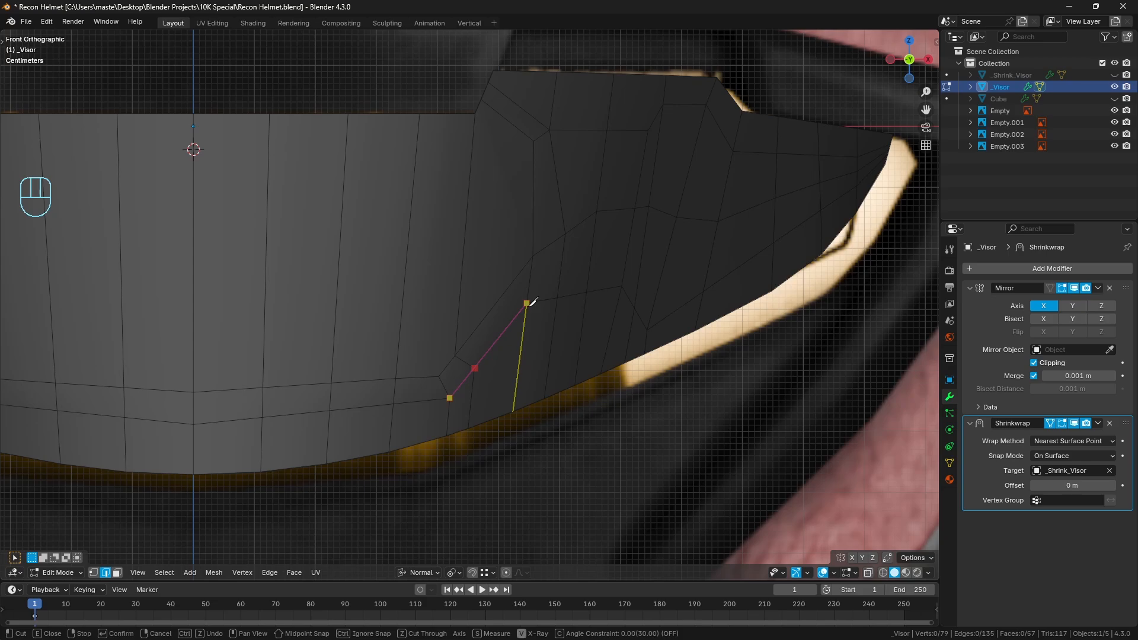
{"action": "key", "text": "Return"}
{"action": "key", "text": "a"}
{"action": "key", "text": "a"}
{"action": "key", "text": "z"}
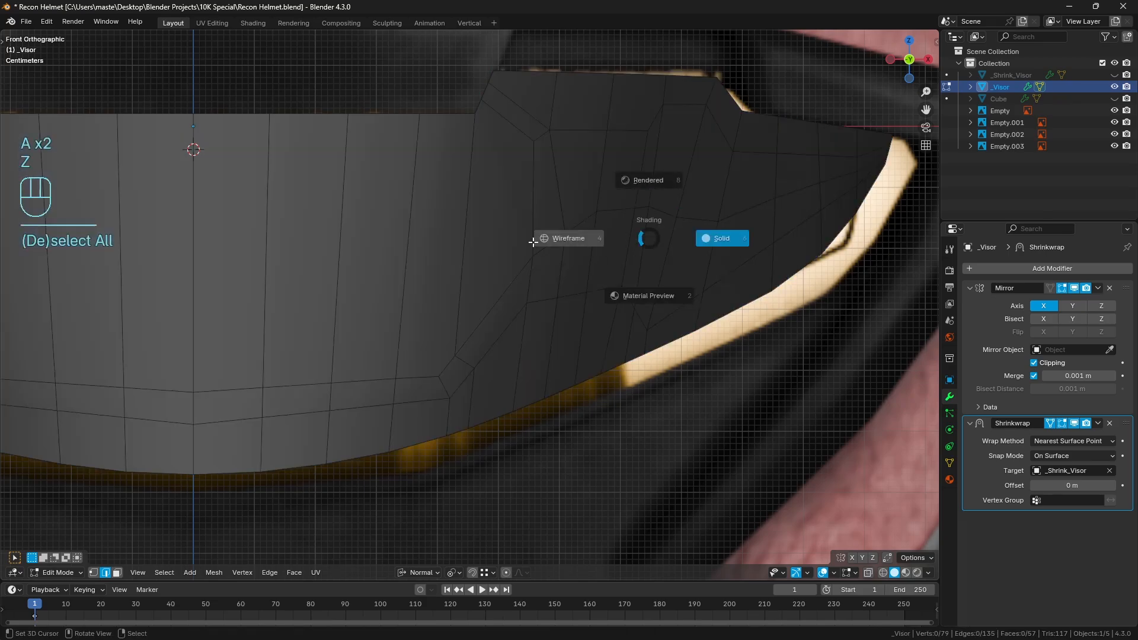
{"action": "left_click", "coordinate": [531, 241]}
{"action": "key", "text": "z"}
{"action": "left_click", "coordinate": [630, 229]}
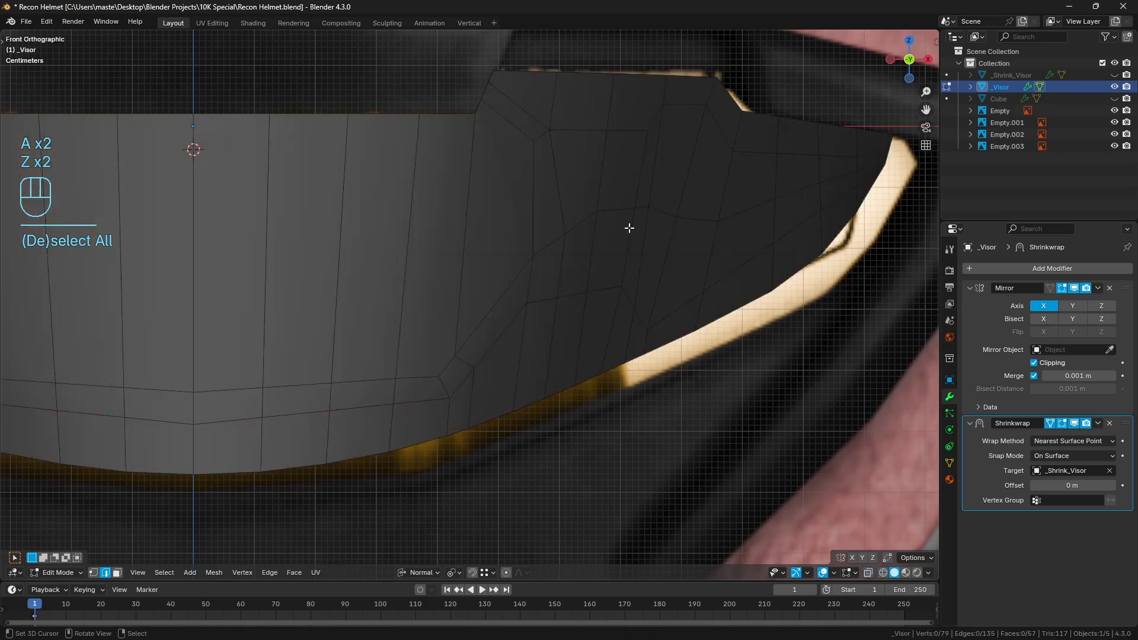
Straighten the panel's inner side line by knife-cutting a constrained vertical edge down from its upper inner corner and dissolving the old edge
{"action": "middle_click_drag", "start_coordinate": [615, 228], "coordinate": [599, 259], "text": "shift"}
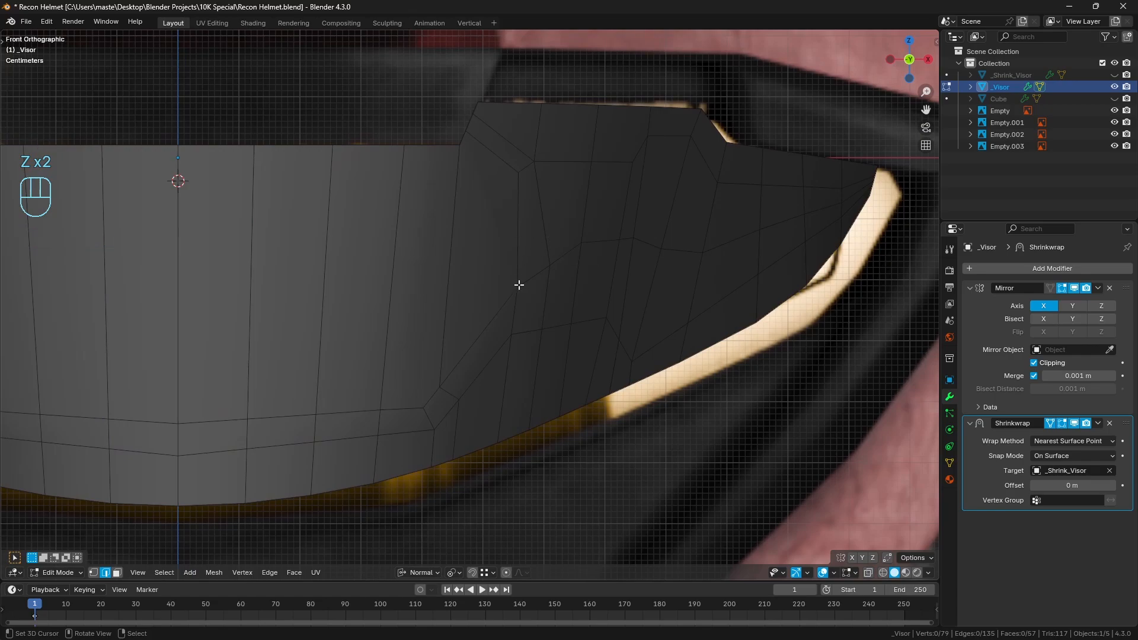
{"action": "key", "text": "k"}
{"action": "left_click", "coordinate": [518, 172]}
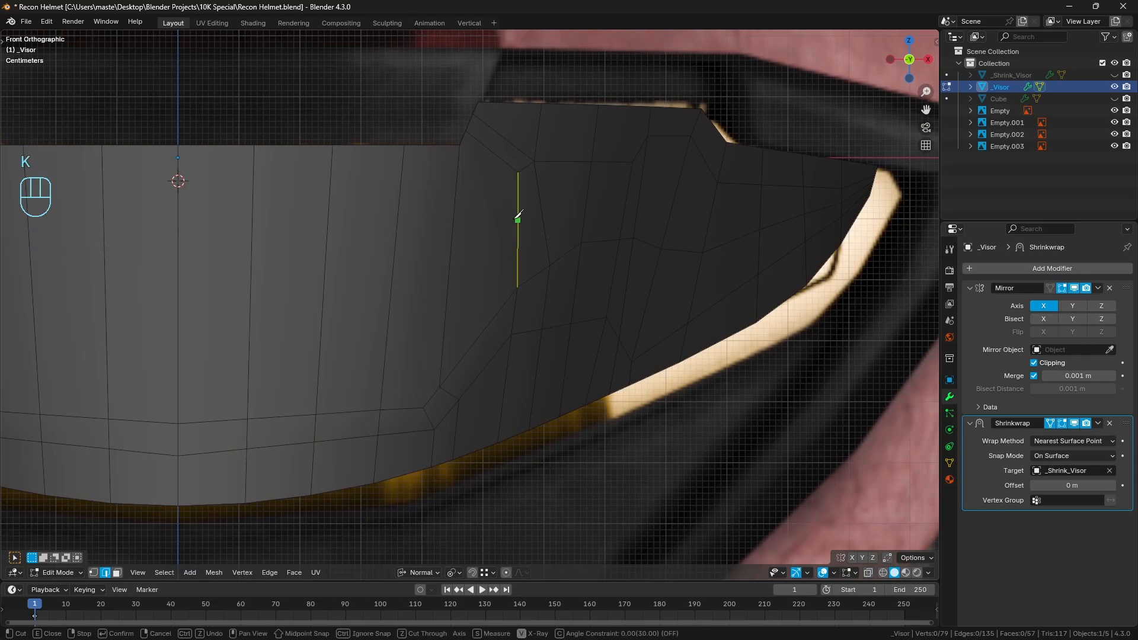
{"action": "key", "text": "c"}
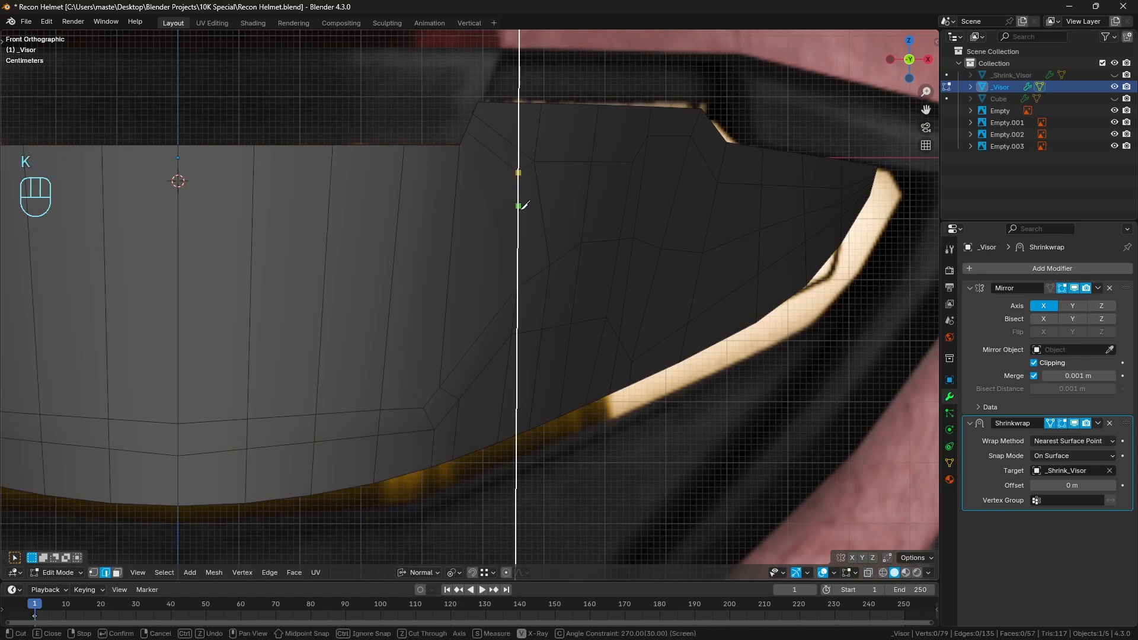
{"action": "double_click", "coordinate": [529, 285]}
{"action": "scroll", "coordinate": [528, 279], "scroll_direction": "up", "scroll_amount": 2}
{"action": "left_click", "coordinate": [528, 255]}
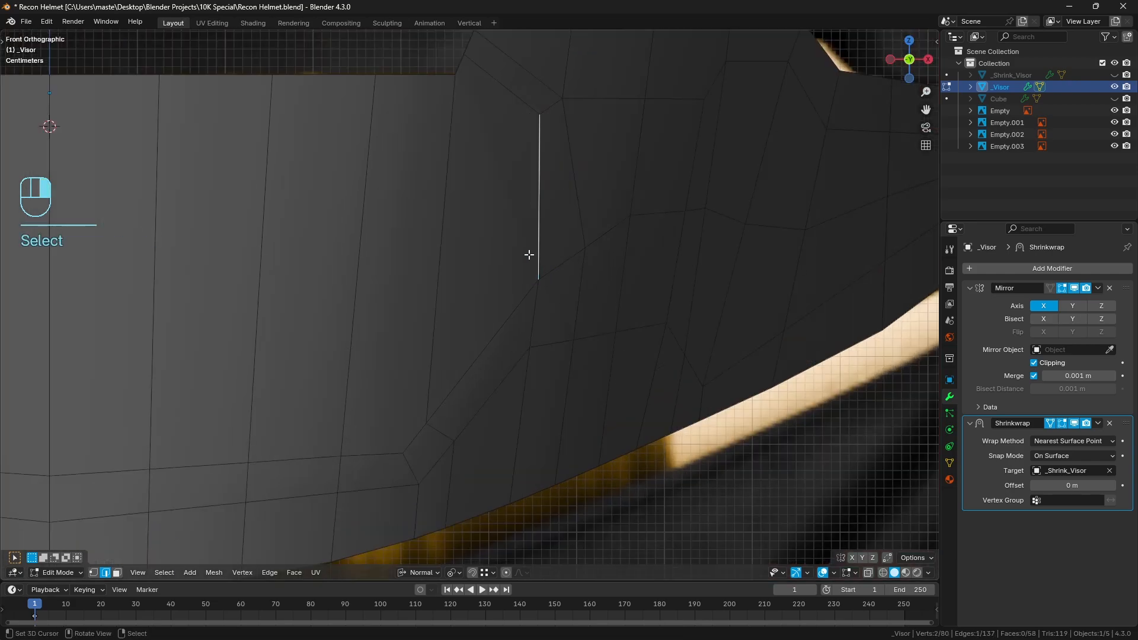
{"action": "key", "text": "ctrl+x"}
In vertex selection, merge the two nearly overlapping vertices at the lower end of the new vertical edge and deselect all
{"action": "key", "text": "1"}
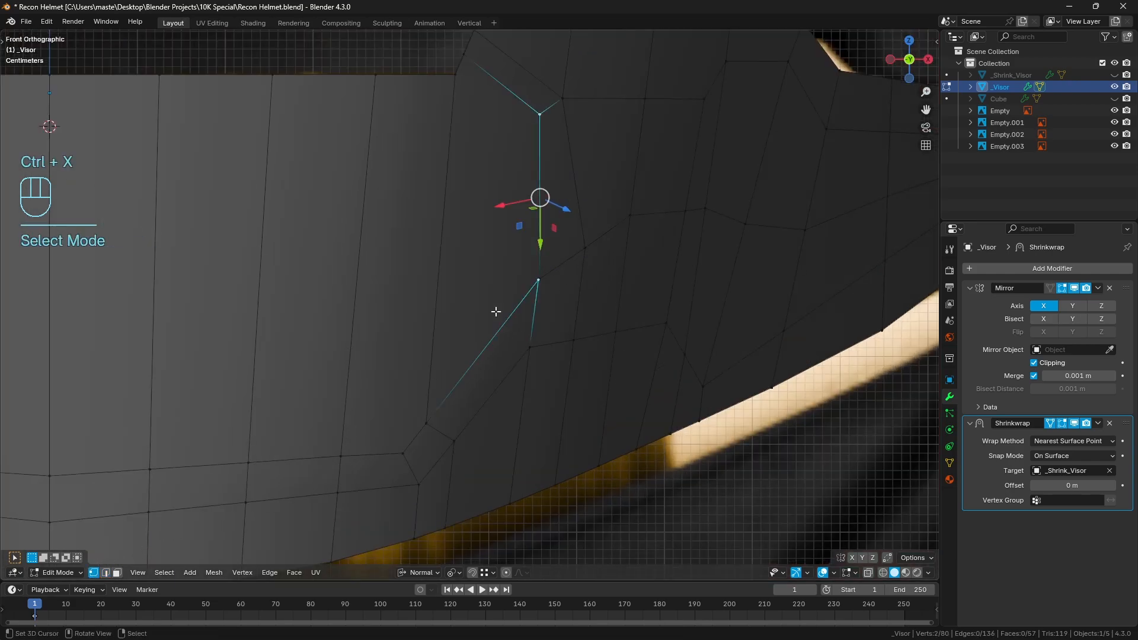
{"action": "left_click", "coordinate": [539, 279]}
{"action": "scroll", "coordinate": [563, 290], "scroll_direction": "up", "scroll_amount": 2}
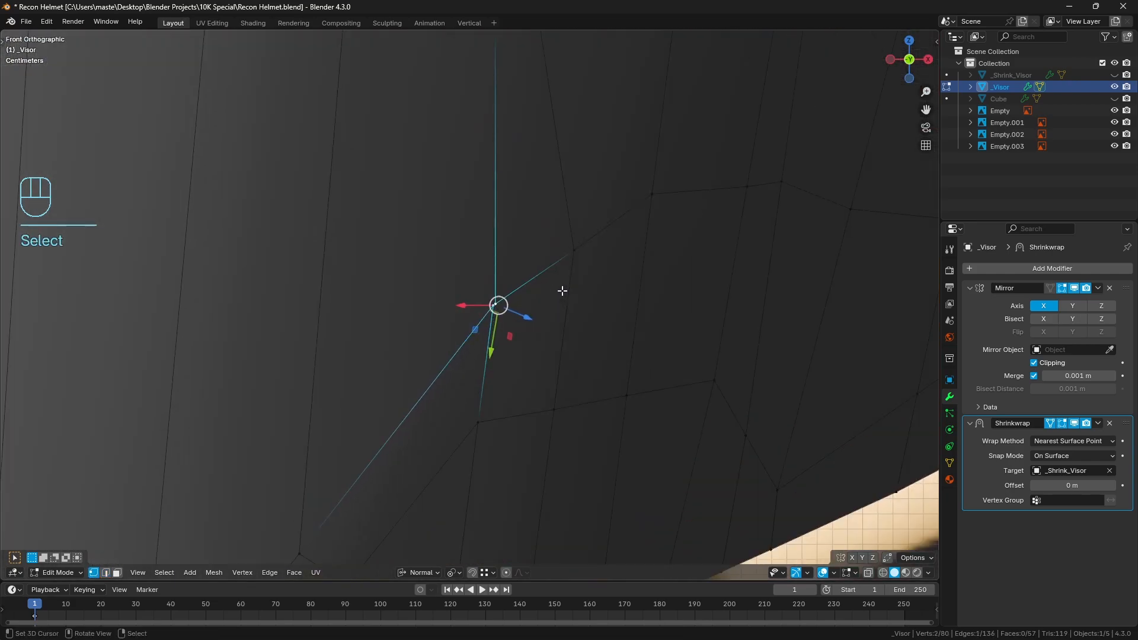
{"action": "key", "text": "m"}
{"action": "left_click", "coordinate": [563, 293]}
{"action": "key", "text": "a"}
{"action": "key", "text": "a"}
{"action": "scroll", "coordinate": [569, 272], "scroll_direction": "down", "scroll_amount": 5}
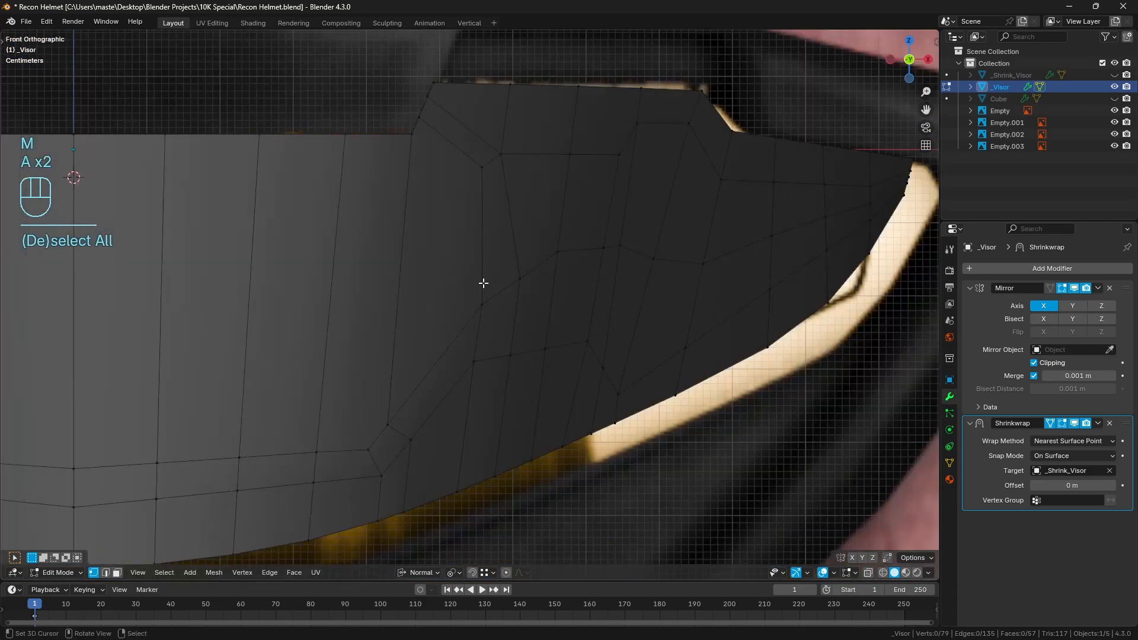
Split the visor's top edge segment beside the raised section with a loop cut, and knife-cut from the central area's lower corner to it
{"action": "scroll", "coordinate": [462, 257], "scroll_direction": "down", "scroll_amount": 1}
{"action": "middle_click_drag", "start_coordinate": [490, 244], "coordinate": [551, 213], "text": "shift"}
{"action": "middle_click_drag", "start_coordinate": [536, 292], "coordinate": [584, 280], "text": "shift"}
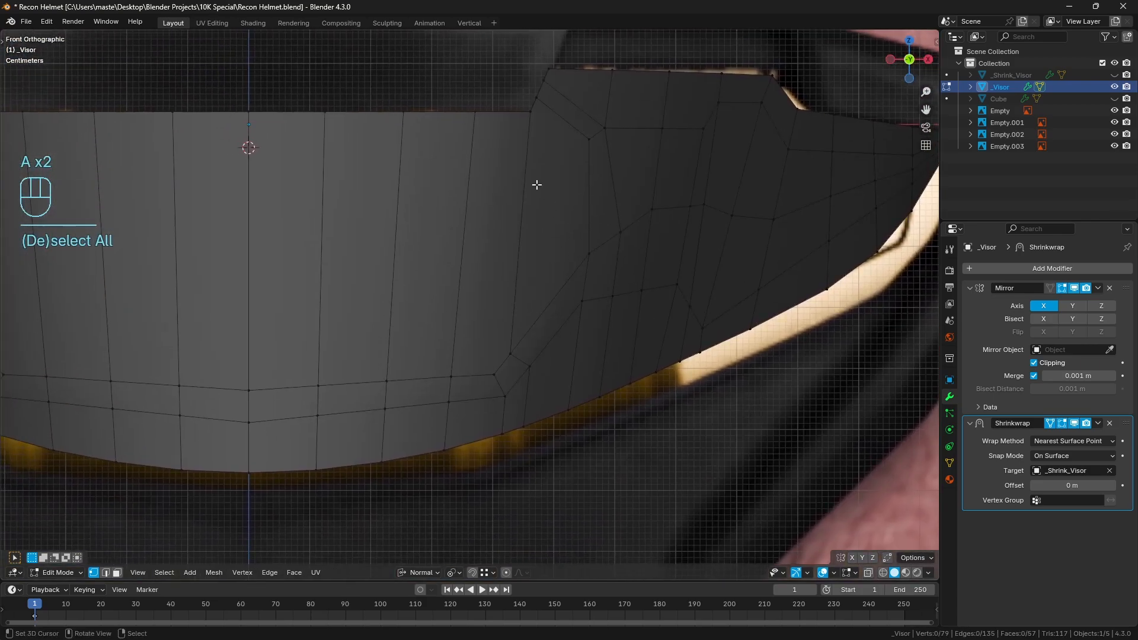
{"action": "key", "text": "ctrl+r"}
{"action": "key", "text": "a"}
{"action": "key", "text": "a"}
{"action": "key", "text": "k"}
{"action": "left_click", "coordinate": [494, 375]}
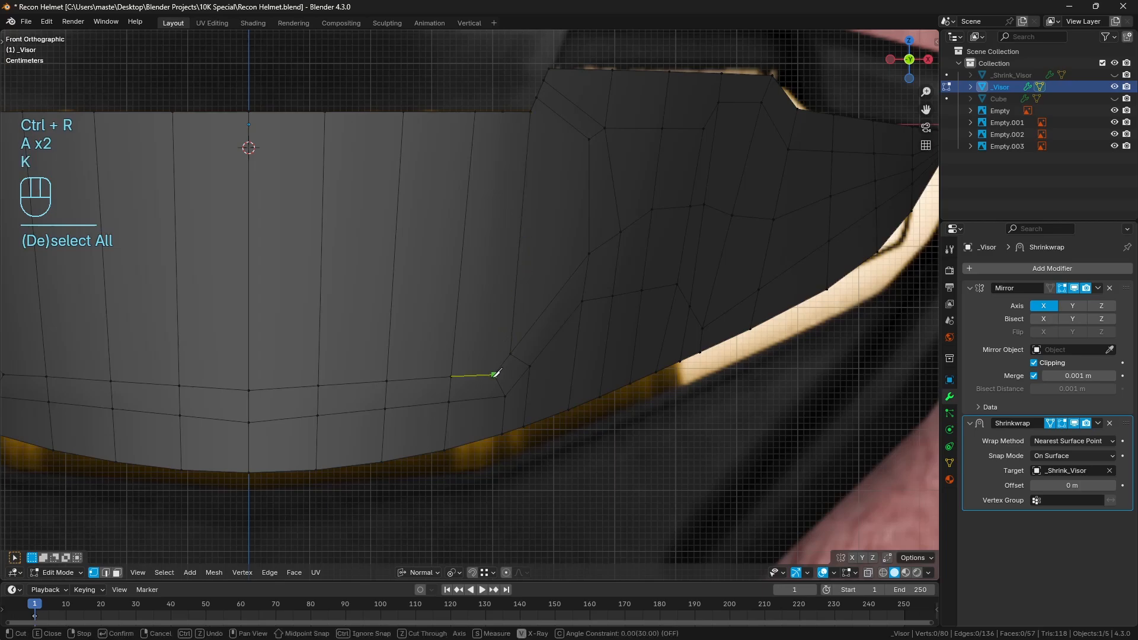
{"action": "double_click", "coordinate": [502, 113]}
{"action": "middle_click_drag", "start_coordinate": [627, 233], "coordinate": [561, 267], "text": "shift"}
{"action": "key", "text": "a"}
{"action": "key", "text": "a"}
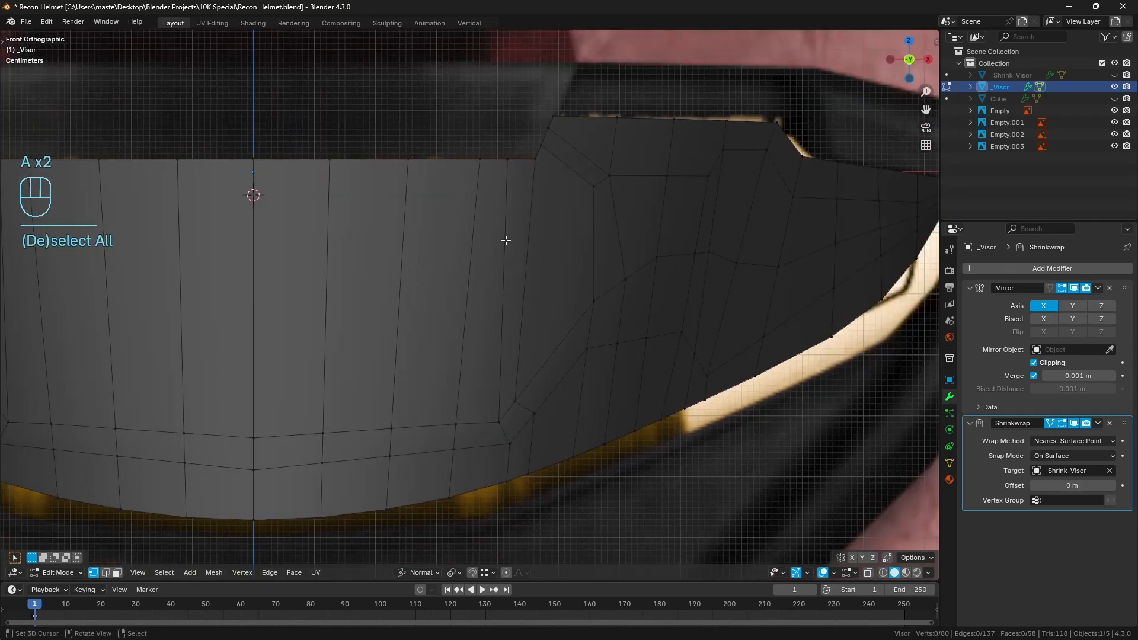
In edge selection, pick the edges along both slanted panel lines and the visor's bottom edge beneath, and space their vertices evenly
{"action": "middle_click_drag", "start_coordinate": [706, 218], "coordinate": [503, 224], "text": "shift"}
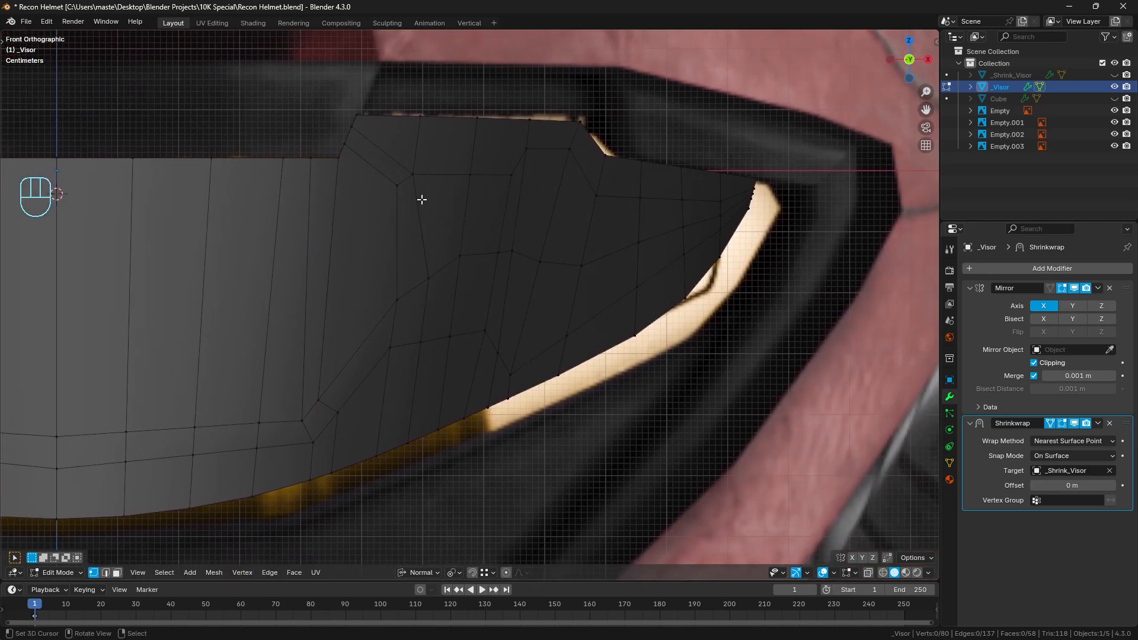
{"action": "middle_click_drag", "start_coordinate": [421, 200], "coordinate": [548, 304], "text": "shift"}
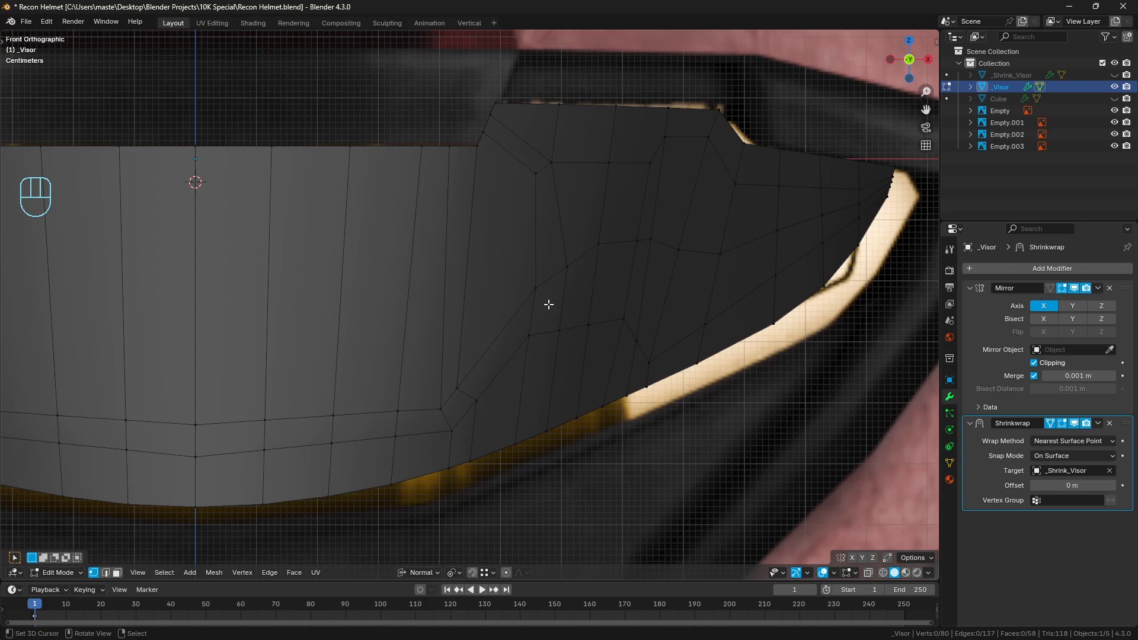
{"action": "scroll", "coordinate": [549, 304], "scroll_direction": "down", "scroll_amount": 2}
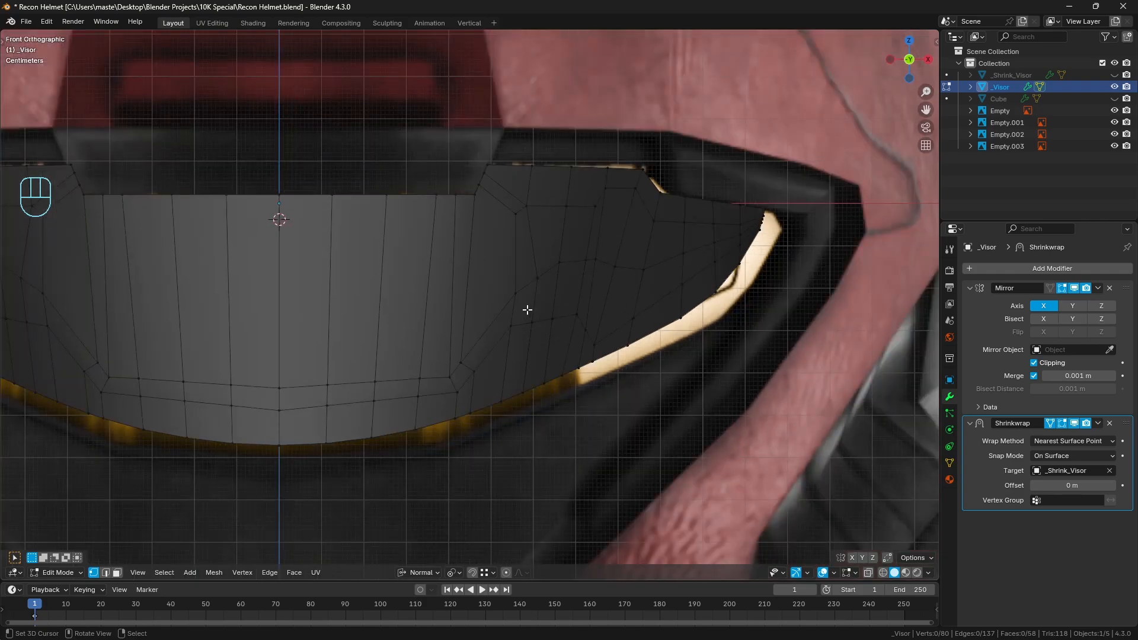
{"action": "scroll", "coordinate": [526, 310], "scroll_direction": "up", "scroll_amount": 2}
{"action": "middle_click_drag", "start_coordinate": [353, 411], "coordinate": [378, 405], "text": "shift"}
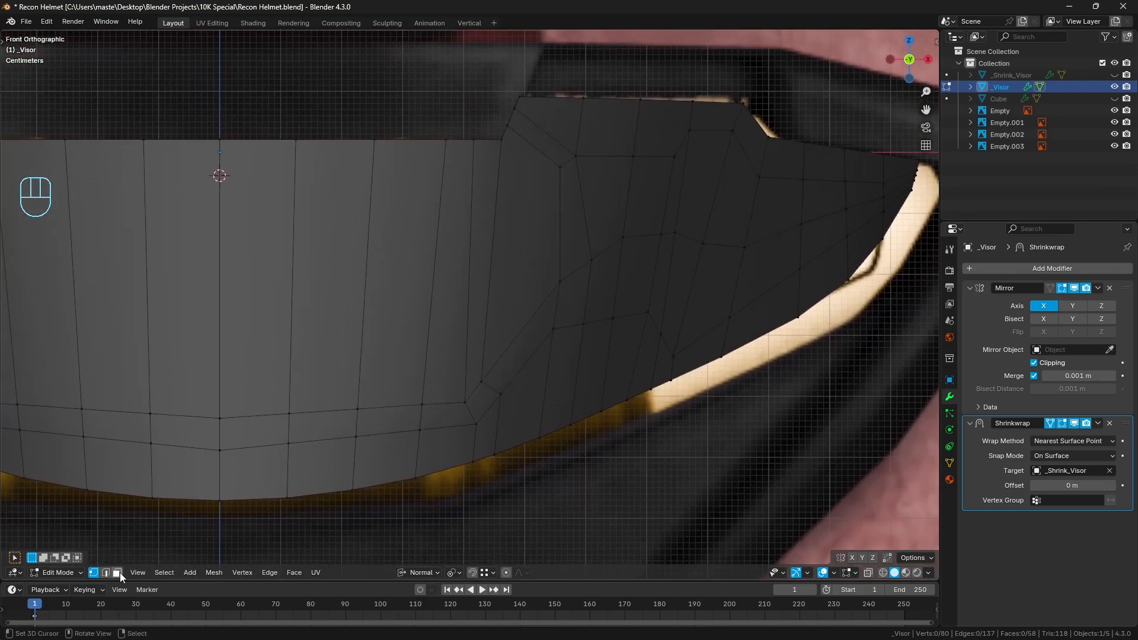
{"action": "left_click", "coordinate": [105, 572]}
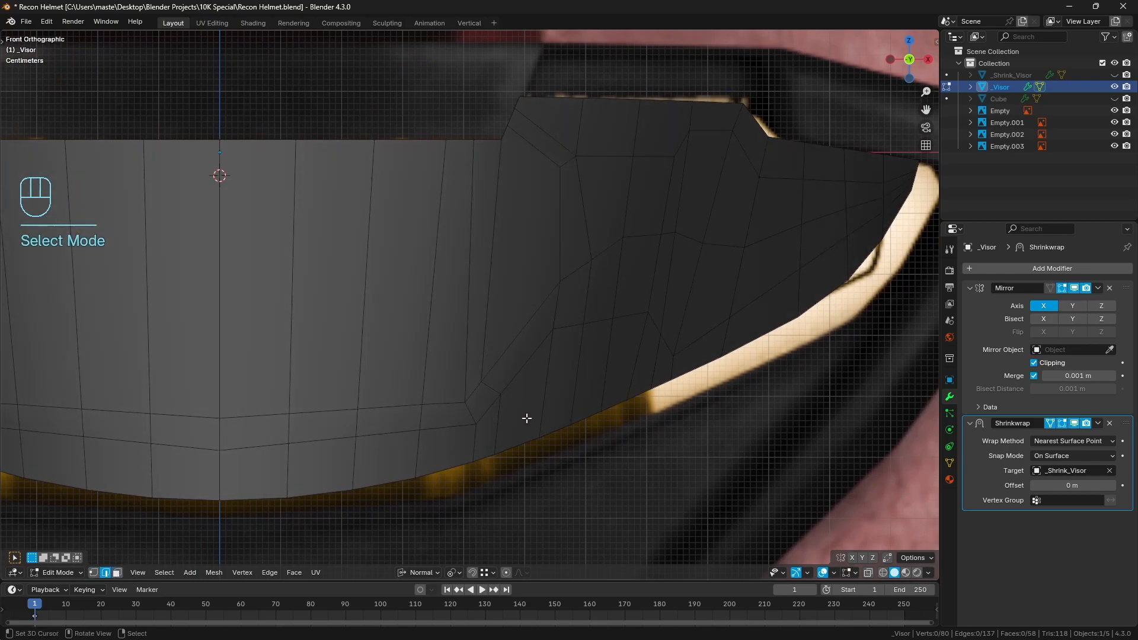
{"action": "right_click", "coordinate": [482, 409]}
{"action": "right_click", "coordinate": [536, 362], "text": "shift"}
{"action": "right_click", "coordinate": [518, 447], "text": "shift"}
{"action": "right_click", "coordinate": [486, 457], "text": "shift"}
{"action": "right_click", "coordinate": [475, 394], "text": "shift"}
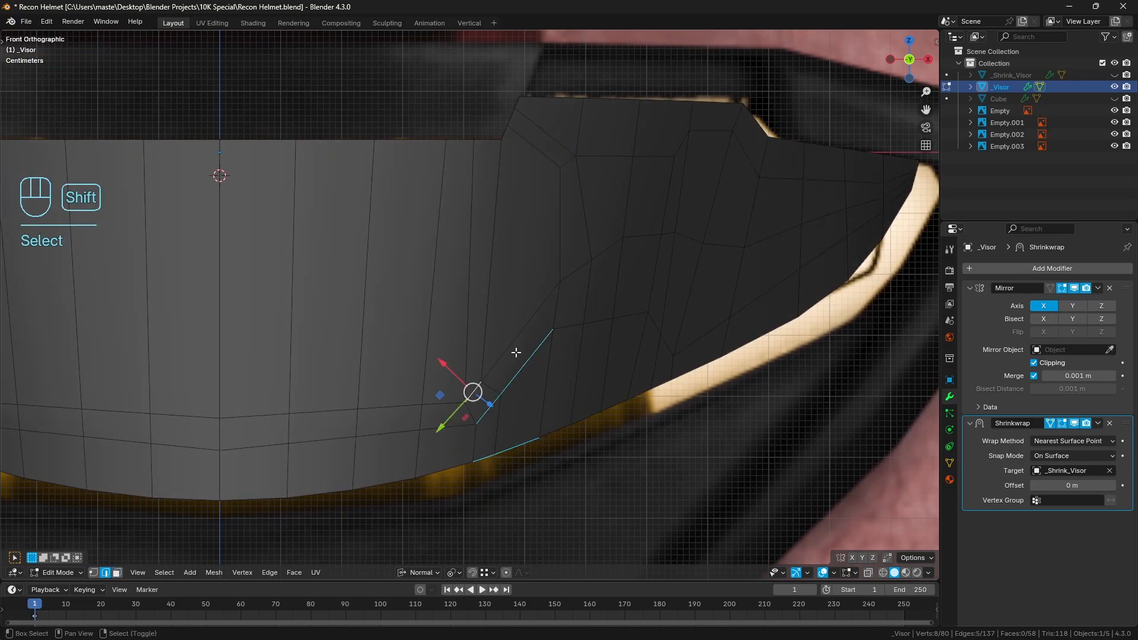
{"action": "key", "text": "q"}
{"action": "left_click", "coordinate": [731, 311]}
{"action": "key", "text": "a"}
{"action": "key", "text": "a"}
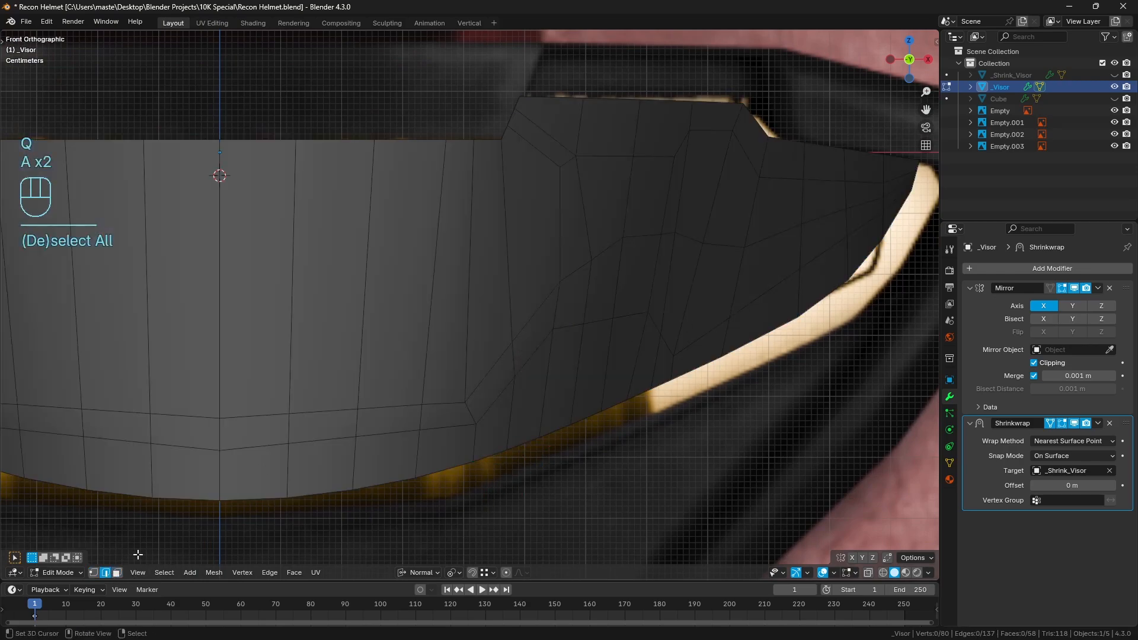
With face selection and wireframe shading, select all faces of the central visor area inside the panel line, and return to solid shading
{"action": "left_click", "coordinate": [117, 572]}
{"action": "key", "text": "z"}
{"action": "middle_click_drag", "start_coordinate": [368, 338], "coordinate": [475, 348], "text": "shift"}
{"action": "scroll", "coordinate": [453, 342], "scroll_direction": "down", "scroll_amount": 1}
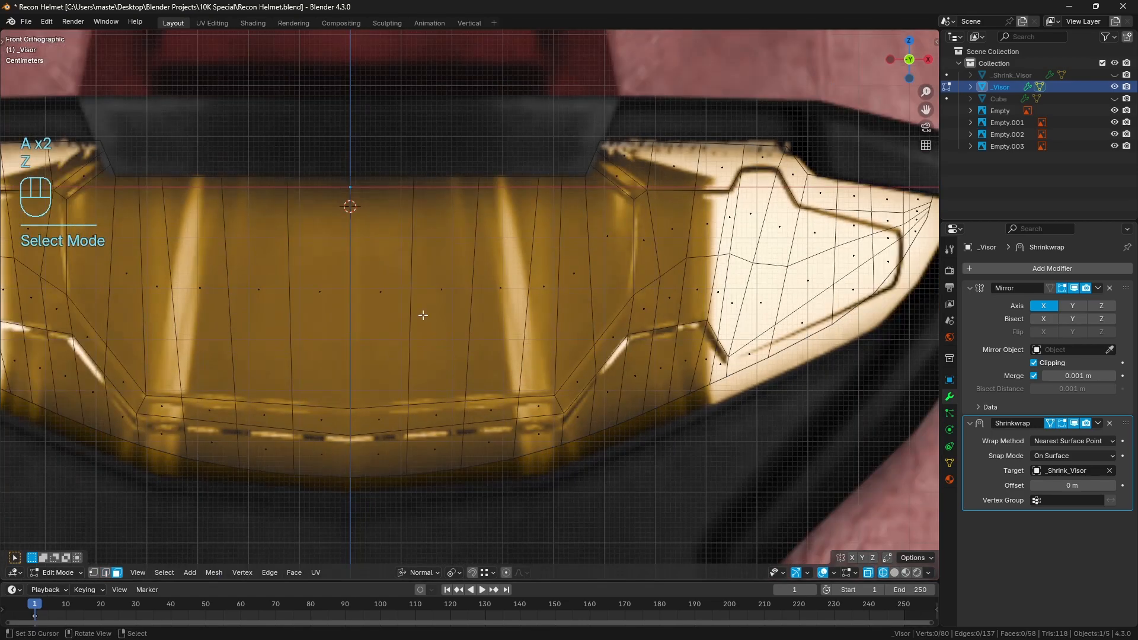
{"action": "left_click_drag", "start_coordinate": [379, 269], "coordinate": [617, 290]}
{"action": "key", "text": "c"}
{"action": "left_click", "coordinate": [616, 235]}
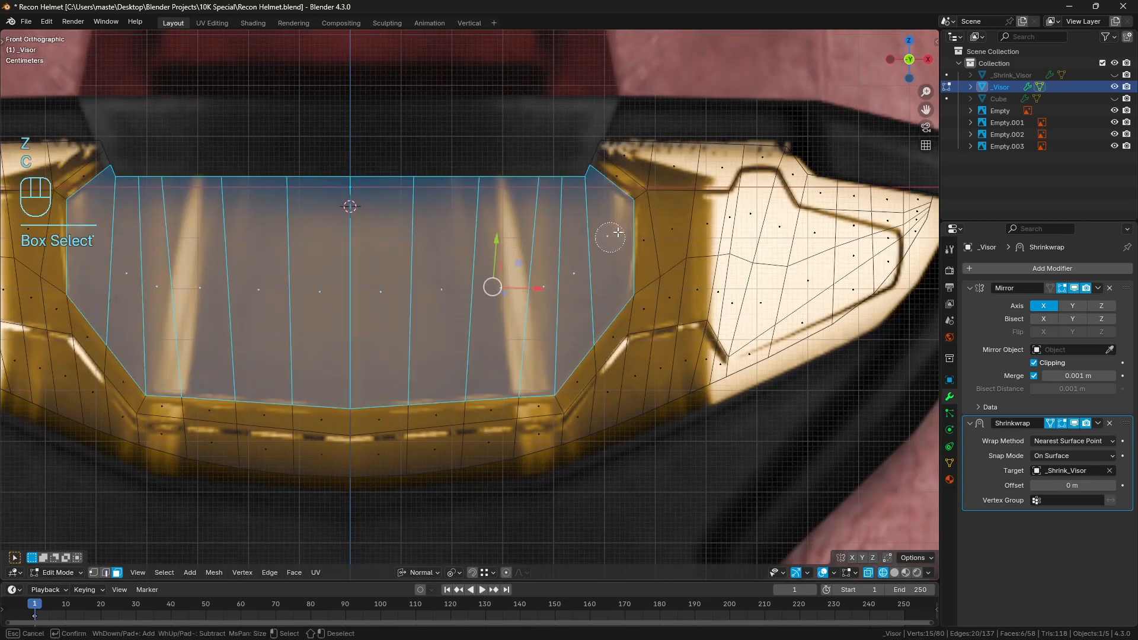
{"action": "right_click", "coordinate": [618, 232]}
{"action": "key", "text": "z"}
{"action": "middle_click_drag", "start_coordinate": [617, 292], "coordinate": [619, 305], "text": "shift"}
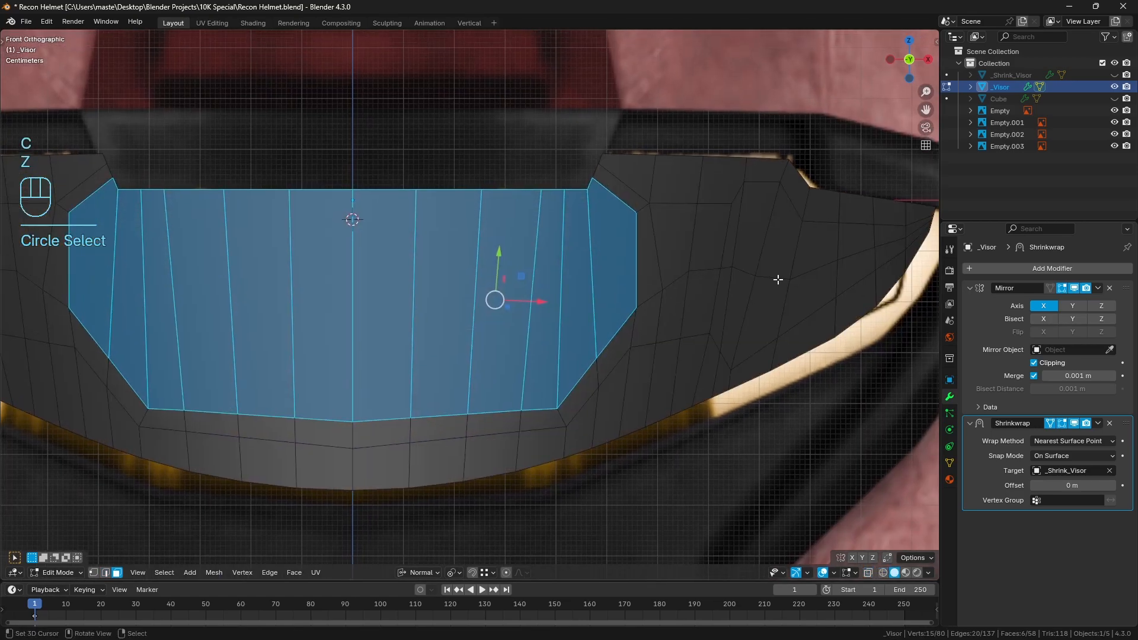
{"action": "key", "text": "i"}
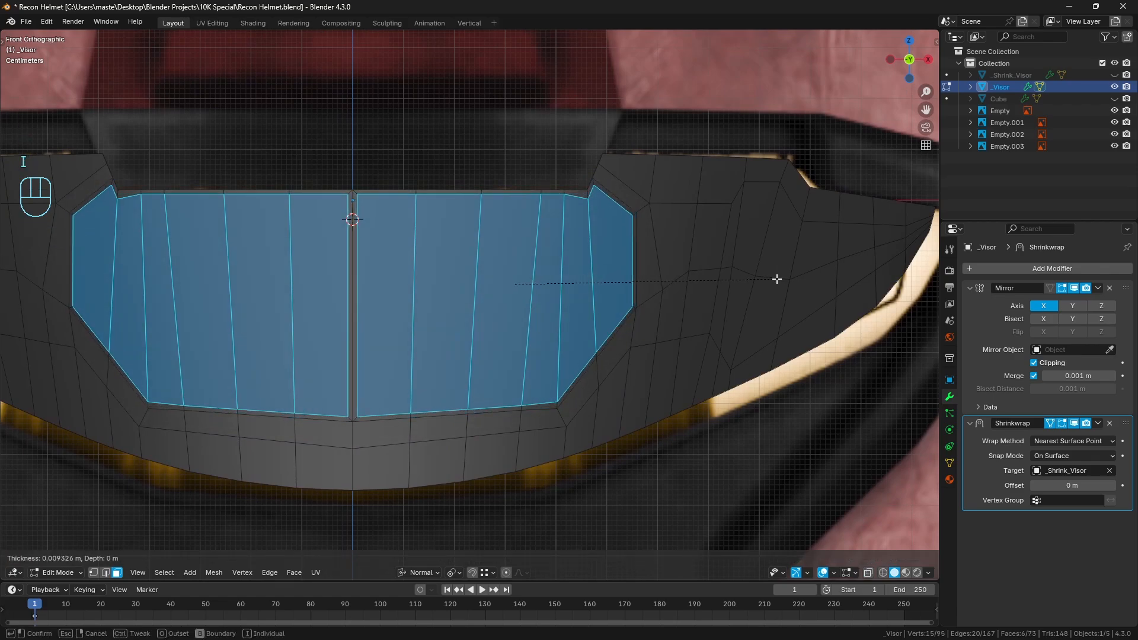
{"action": "key", "text": "b"}
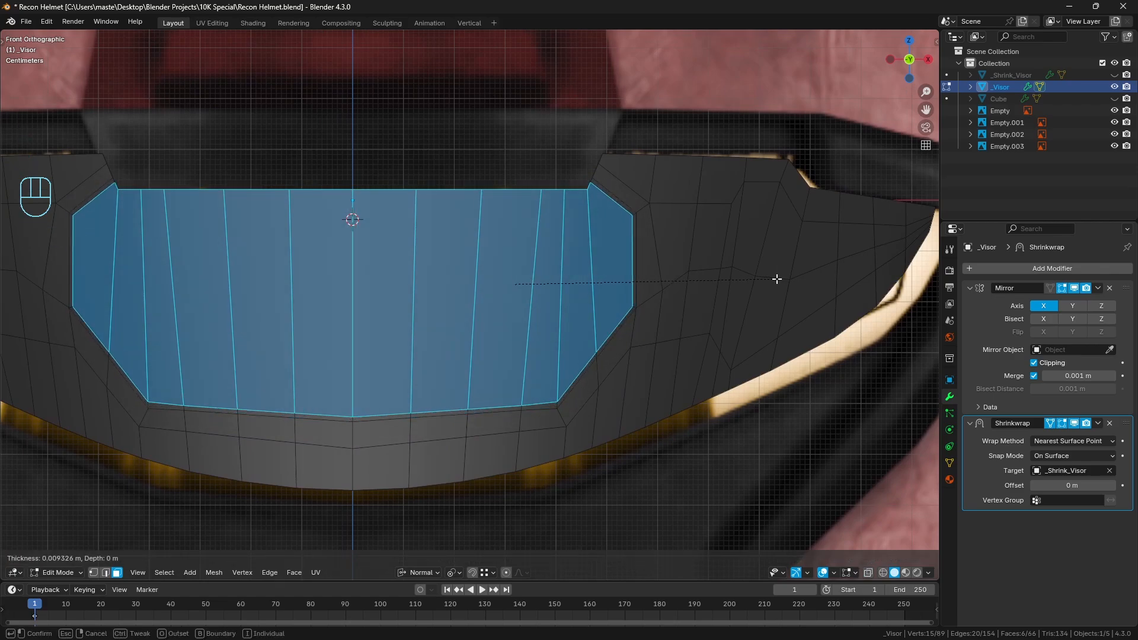
{"action": "right_click", "coordinate": [791, 284]}
In wireframe shading, inset the central visor faces by about 0.0185 m with Boundary turned off
{"action": "key", "text": "z"}
{"action": "mouse_move", "coordinate": [735, 292]}
{"action": "middle_mouse_down", "text": "shift"}
{"action": "mouse_move", "coordinate": [709, 304]}
{"action": "mouse_move", "coordinate": [728, 299]}
{"action": "middle_mouse_up", "text": "shift"}
{"action": "scroll", "coordinate": [707, 304], "scroll_direction": "up", "scroll_amount": 1}
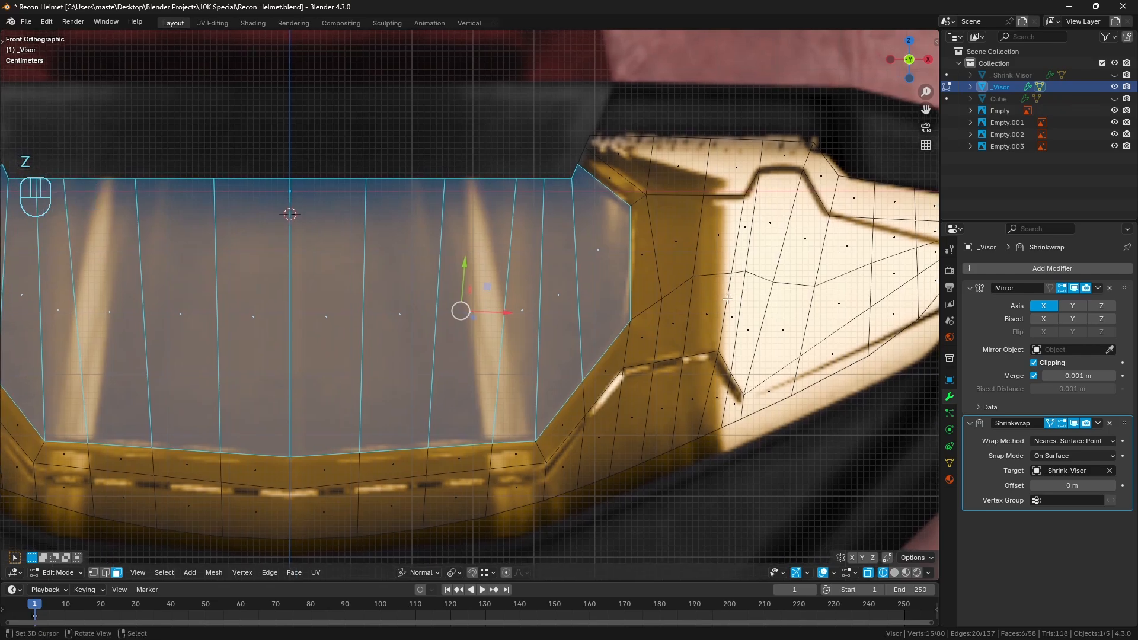
{"action": "key", "text": "i"}
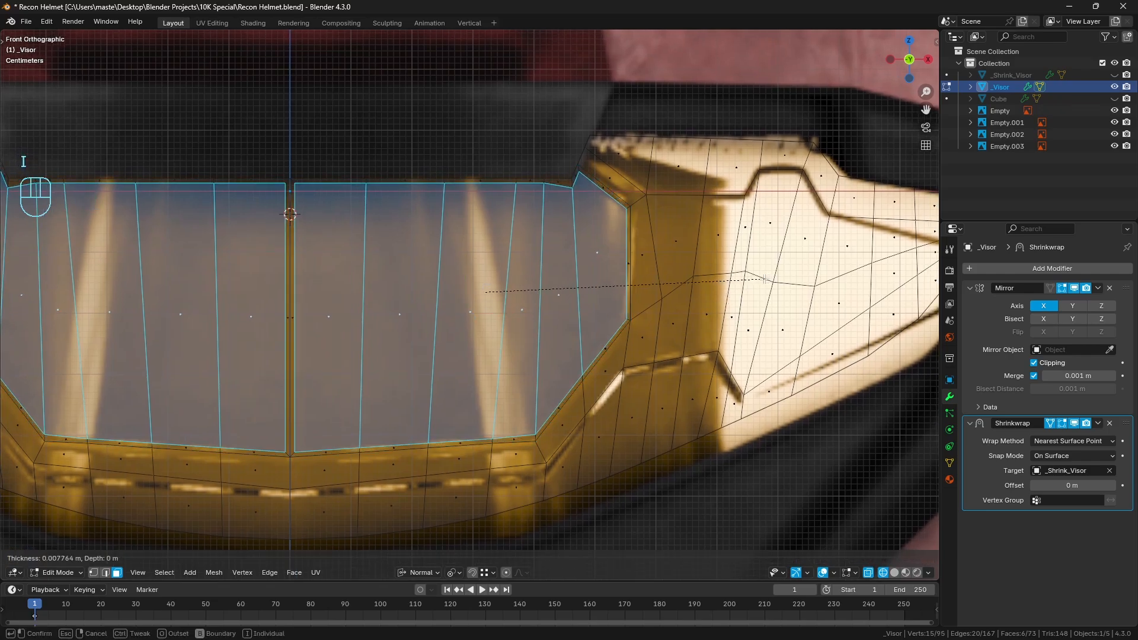
{"action": "key", "text": "b"}
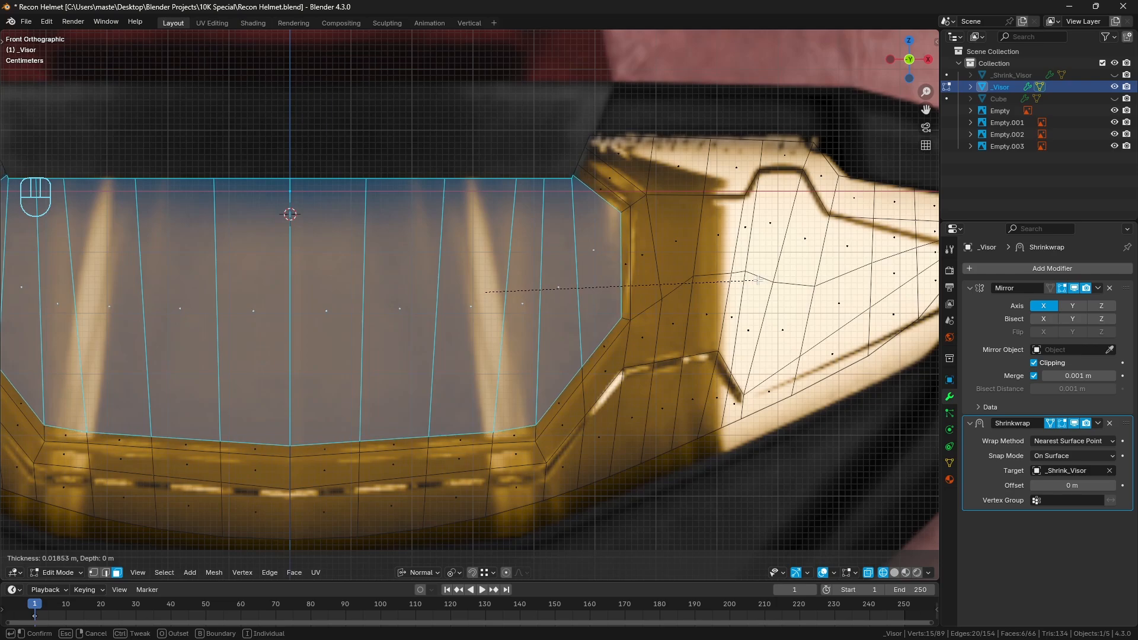
{"action": "left_click", "coordinate": [759, 280]}
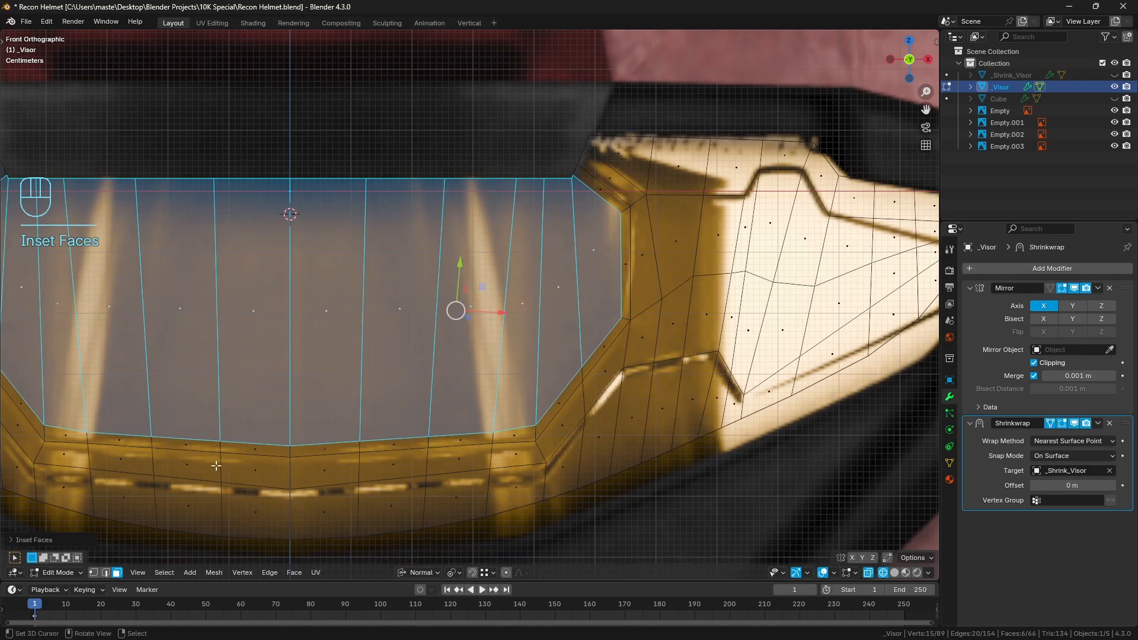
Compare the inset with Edge Rail on and off in its operation settings, leave Edge Rail off and collapse the settings
{"action": "left_click", "coordinate": [34, 541]}
{"action": "left_click", "coordinate": [78, 458]}
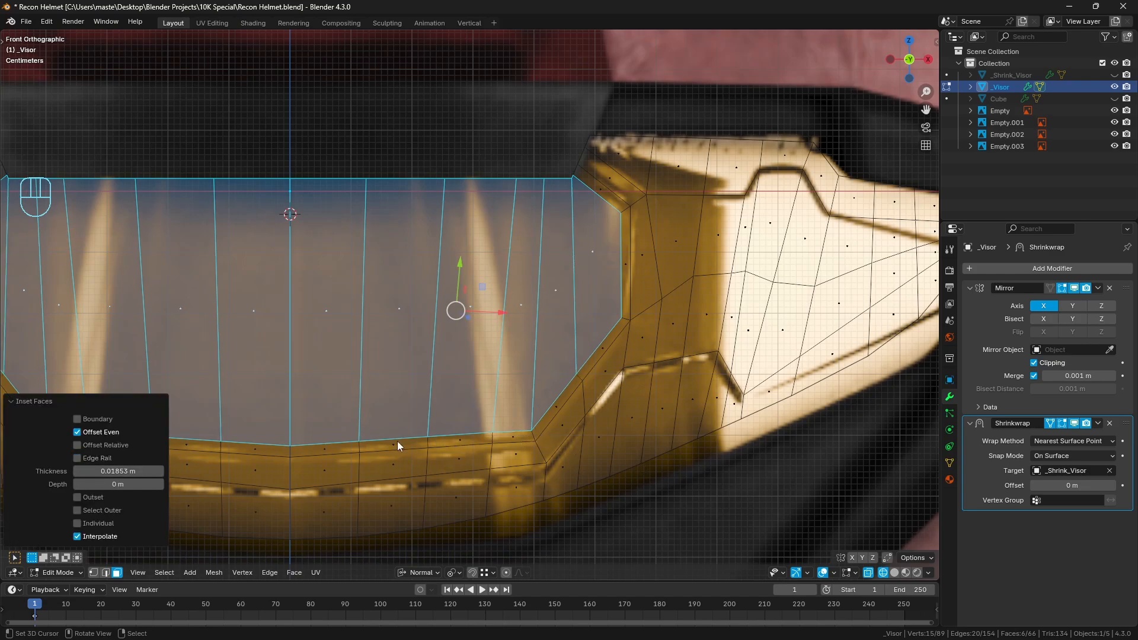
{"action": "left_click", "coordinate": [93, 459]}
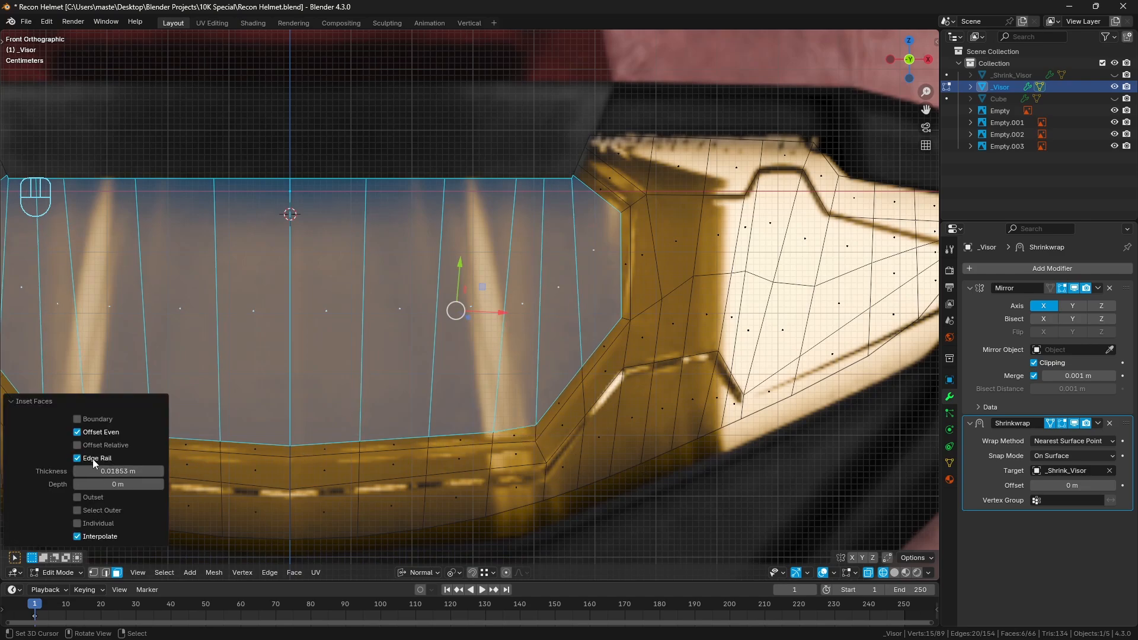
{"action": "left_click", "coordinate": [93, 458]}
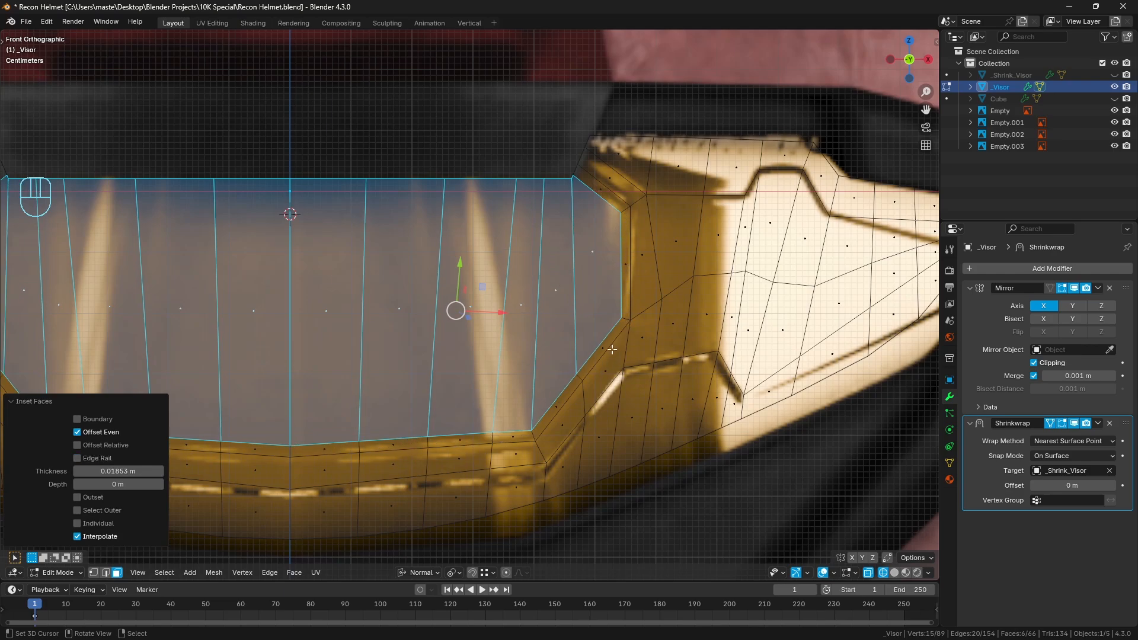
{"action": "left_click", "coordinate": [92, 459]}
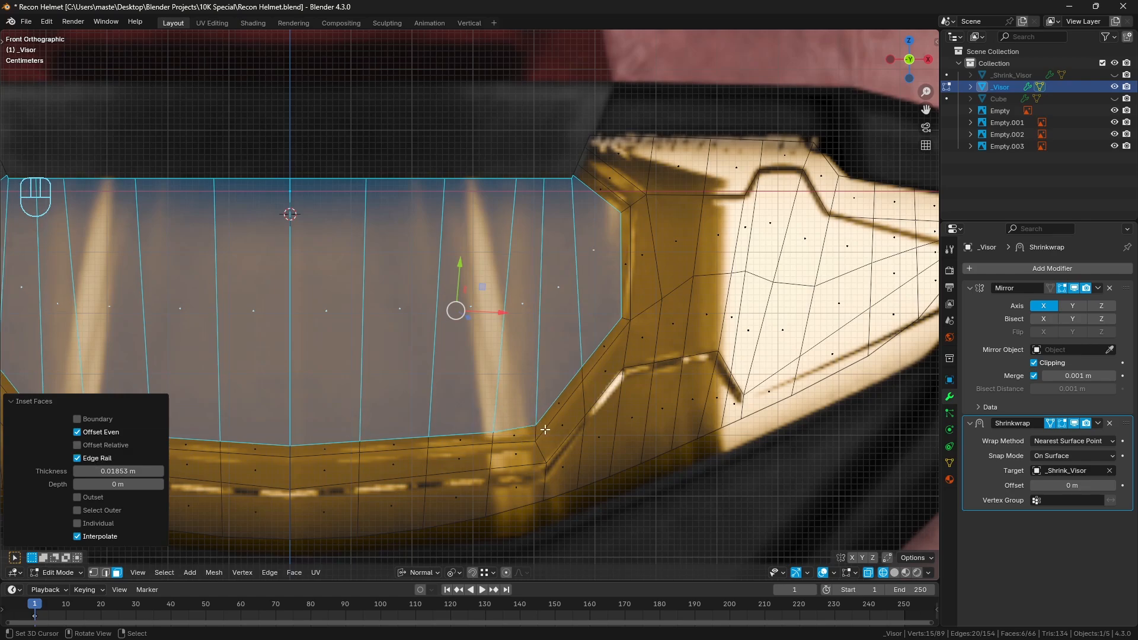
{"action": "left_click", "coordinate": [89, 458]}
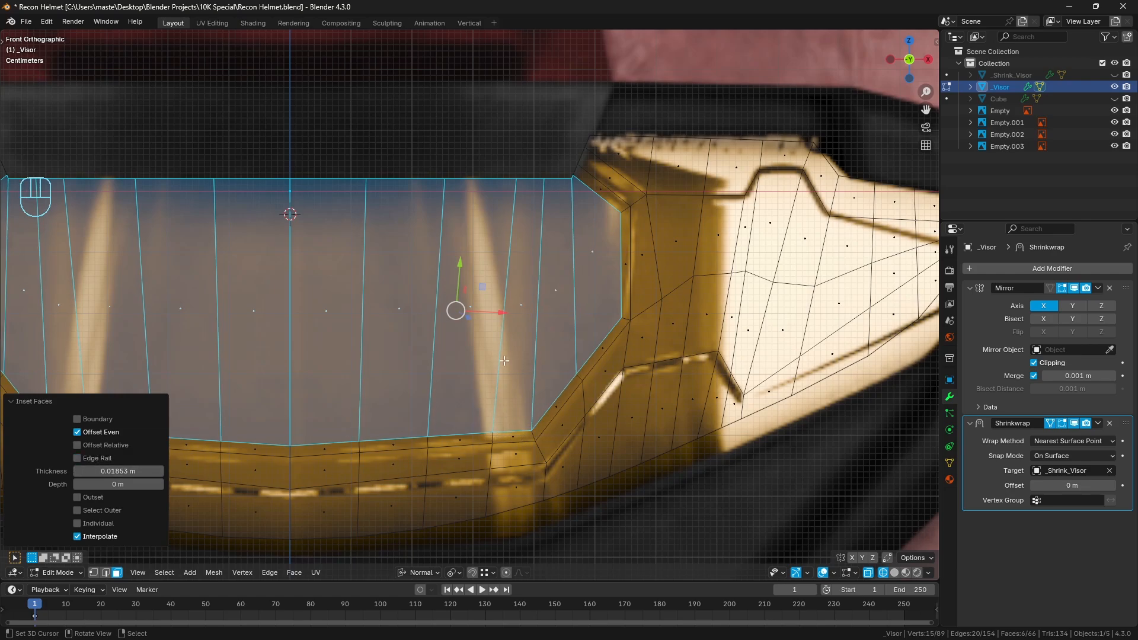
{"action": "left_click", "coordinate": [35, 401]}
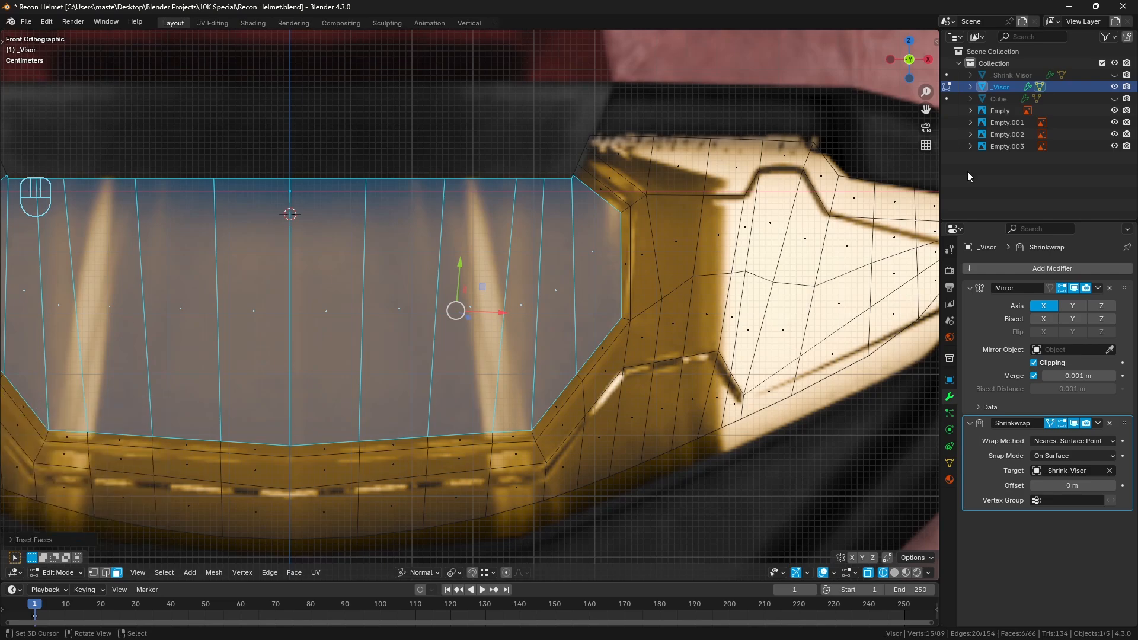
In wireframe shading, select the side panel's upper faces inside the panel line, including the two narrow faces beside the central visor's corner
{"action": "mouse_move", "coordinate": [768, 220]}
{"action": "middle_mouse_down", "text": "shift"}
{"action": "mouse_move", "coordinate": [665, 237]}
{"action": "mouse_move", "coordinate": [674, 247]}
{"action": "middle_mouse_up", "text": "shift"}
{"action": "key", "text": "z"}
{"action": "scroll", "coordinate": [640, 248], "scroll_direction": "down", "scroll_amount": 1}
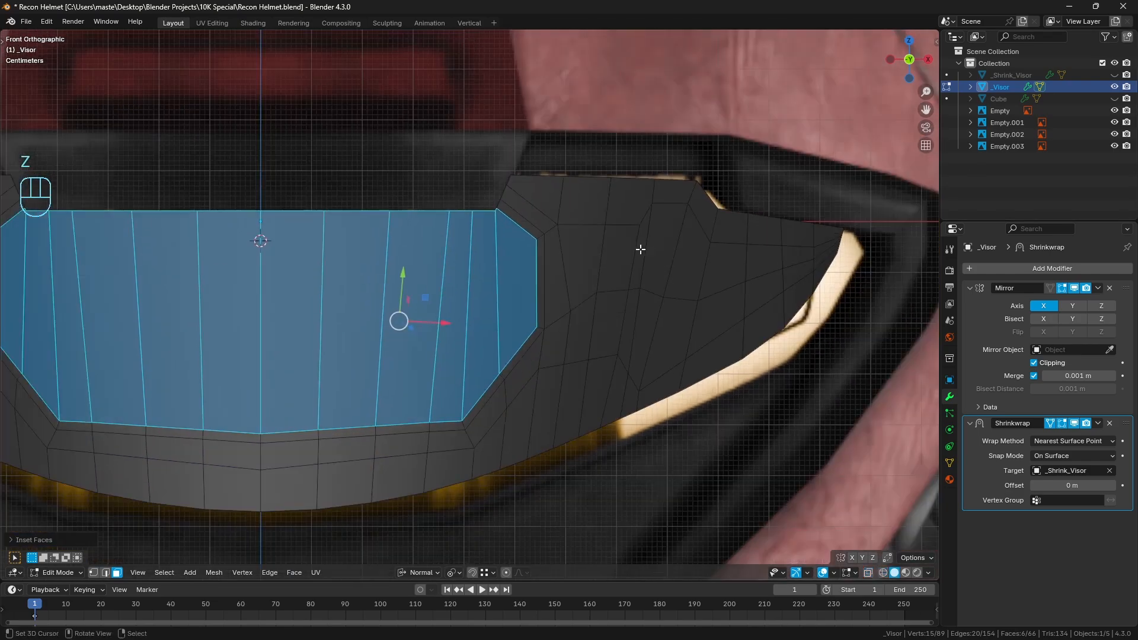
{"action": "scroll", "coordinate": [640, 249], "scroll_direction": "up", "scroll_amount": 1}
{"action": "scroll", "coordinate": [599, 210], "scroll_direction": "up", "scroll_amount": 1}
{"action": "scroll", "coordinate": [599, 209], "scroll_direction": "down", "scroll_amount": 1}
{"action": "middle_click_drag", "start_coordinate": [599, 209], "coordinate": [589, 221], "text": "shift"}
{"action": "key", "text": "z"}
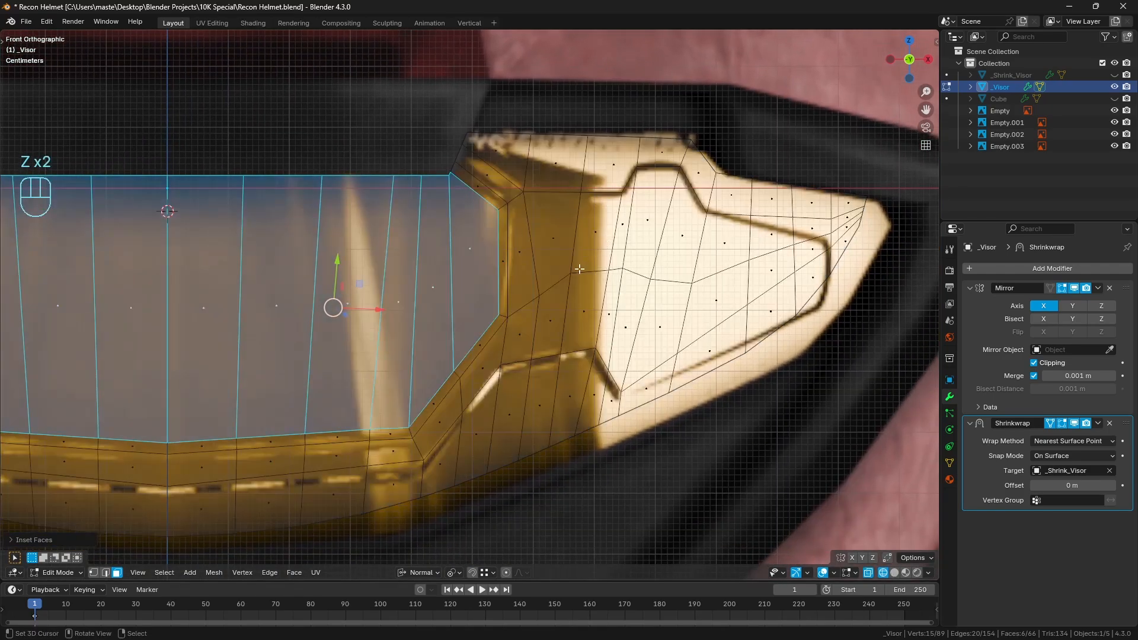
{"action": "left_click", "coordinate": [500, 184]}
{"action": "left_click", "coordinate": [519, 249], "text": "ctrl"}
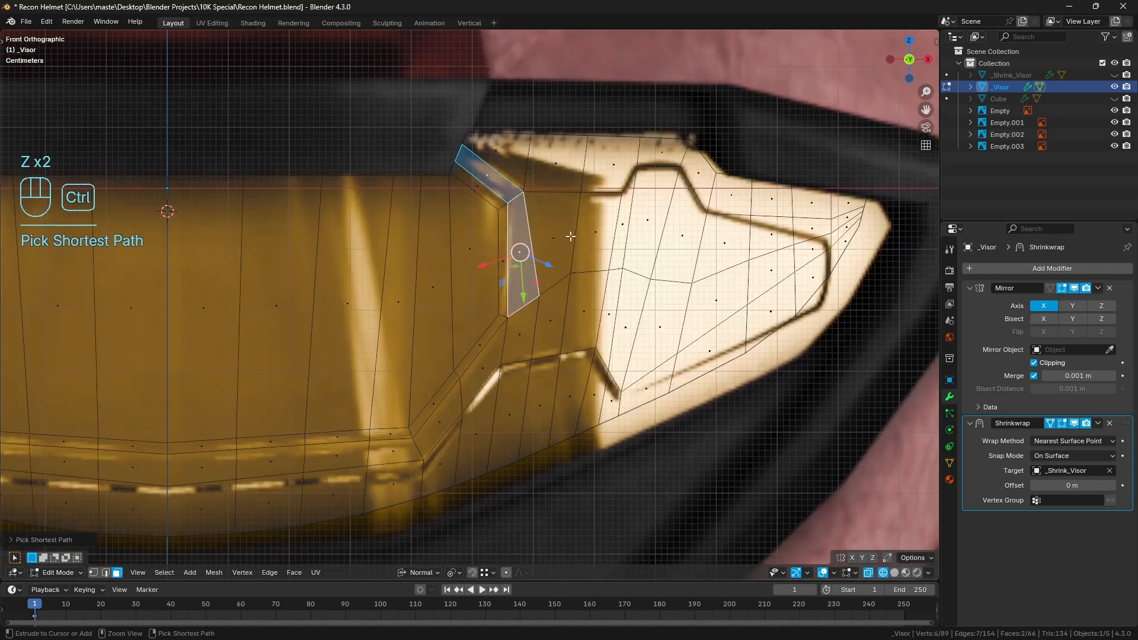
{"action": "left_click", "coordinate": [550, 234], "text": "ctrl"}
{"action": "key", "text": "c"}
{"action": "mouse_move", "coordinate": [641, 237]}
{"action": "left_mouse_down"}
{"action": "mouse_move", "coordinate": [649, 221]}
{"action": "mouse_move", "coordinate": [640, 224]}
{"action": "mouse_move", "coordinate": [756, 263]}
{"action": "mouse_move", "coordinate": [798, 262]}
{"action": "mouse_move", "coordinate": [770, 232]}
{"action": "mouse_move", "coordinate": [812, 237]}
{"action": "mouse_move", "coordinate": [800, 271]}
{"action": "left_mouse_up"}
{"action": "right_click", "coordinate": [781, 284]}
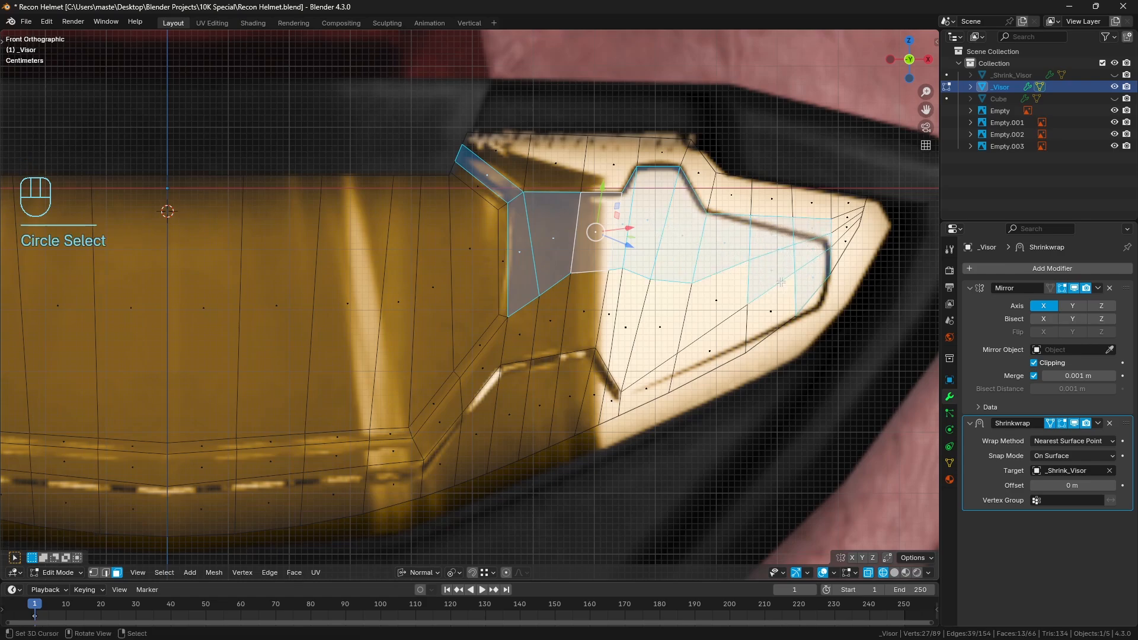
Add the side panel's lower faces to the selection, including the sliver face in the middle
{"action": "key", "text": "c"}
{"action": "middle_click", "coordinate": [820, 289]}
{"action": "mouse_move", "coordinate": [720, 282]}
{"action": "left_mouse_down"}
{"action": "mouse_move", "coordinate": [658, 313]}
{"action": "mouse_move", "coordinate": [610, 305]}
{"action": "mouse_move", "coordinate": [525, 333]}
{"action": "left_mouse_up"}
{"action": "right_click", "coordinate": [526, 333]}
{"action": "key", "text": "z"}
{"action": "middle_click_drag", "start_coordinate": [784, 297], "coordinate": [633, 328], "text": "shift"}
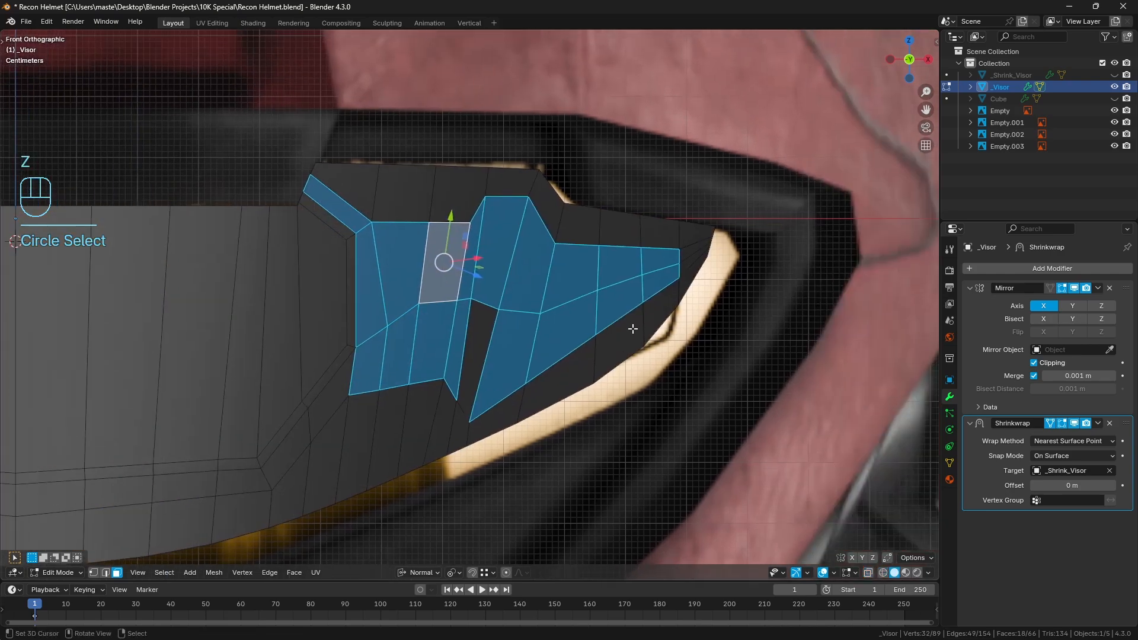
{"action": "key", "text": "c"}
{"action": "left_click", "coordinate": [473, 343]}
{"action": "right_click", "coordinate": [473, 343]}
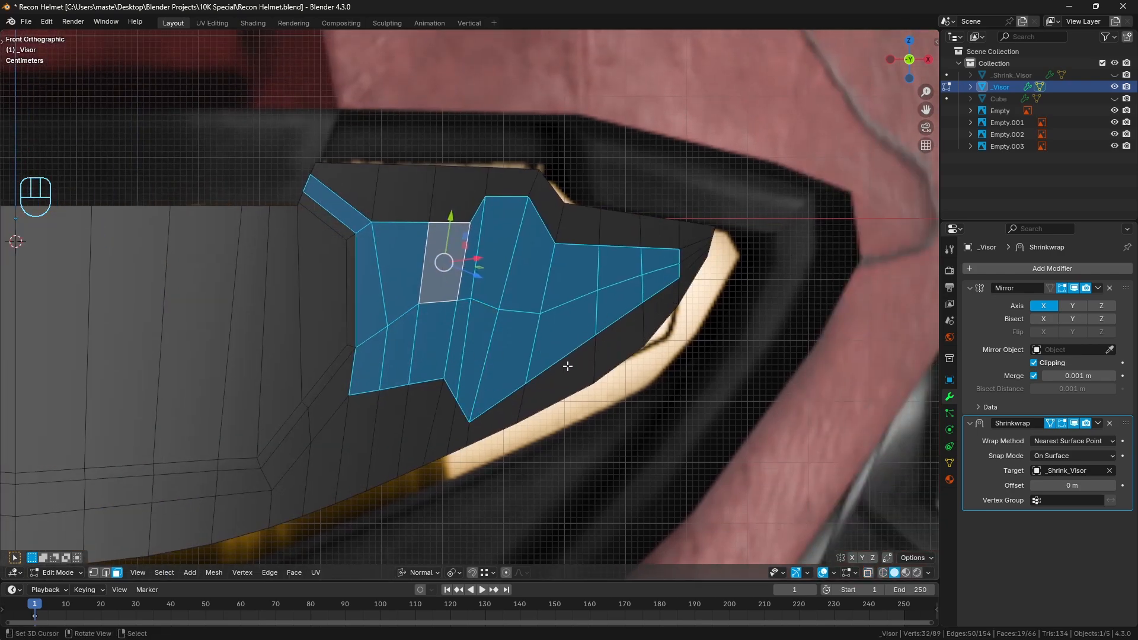
In vertex selection, slide the three vertices on the side panel's lower slanted edge outward toward the visor's border, and clear the selection
{"action": "left_click", "coordinate": [93, 573]}
{"action": "middle_click_drag", "start_coordinate": [525, 381], "coordinate": [485, 362], "text": "shift"}
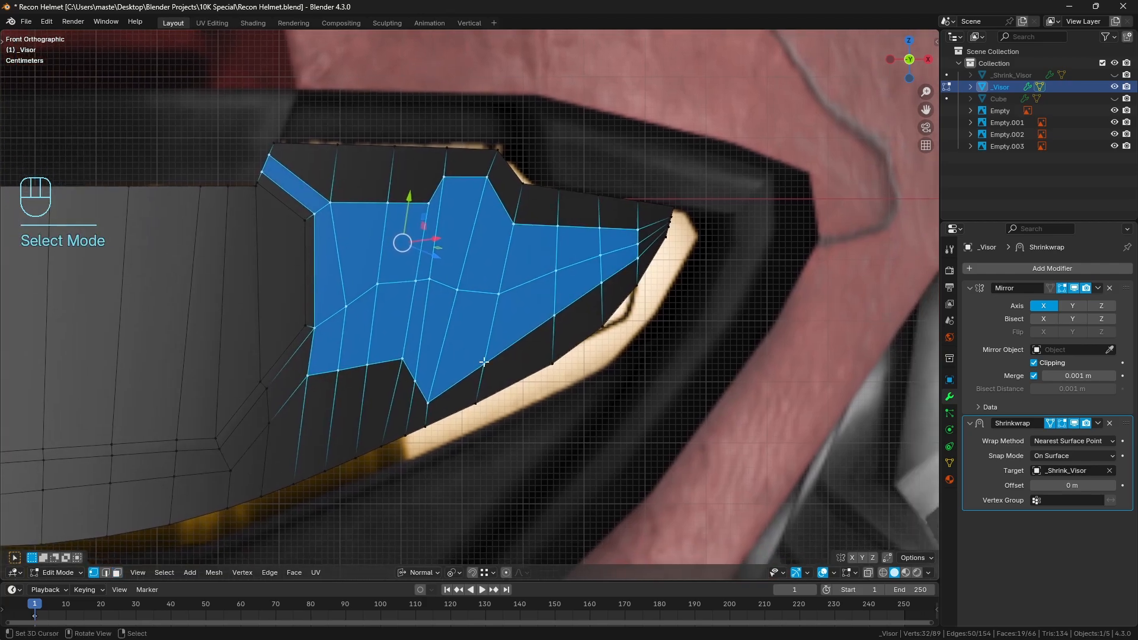
{"action": "left_click", "coordinate": [484, 362]}
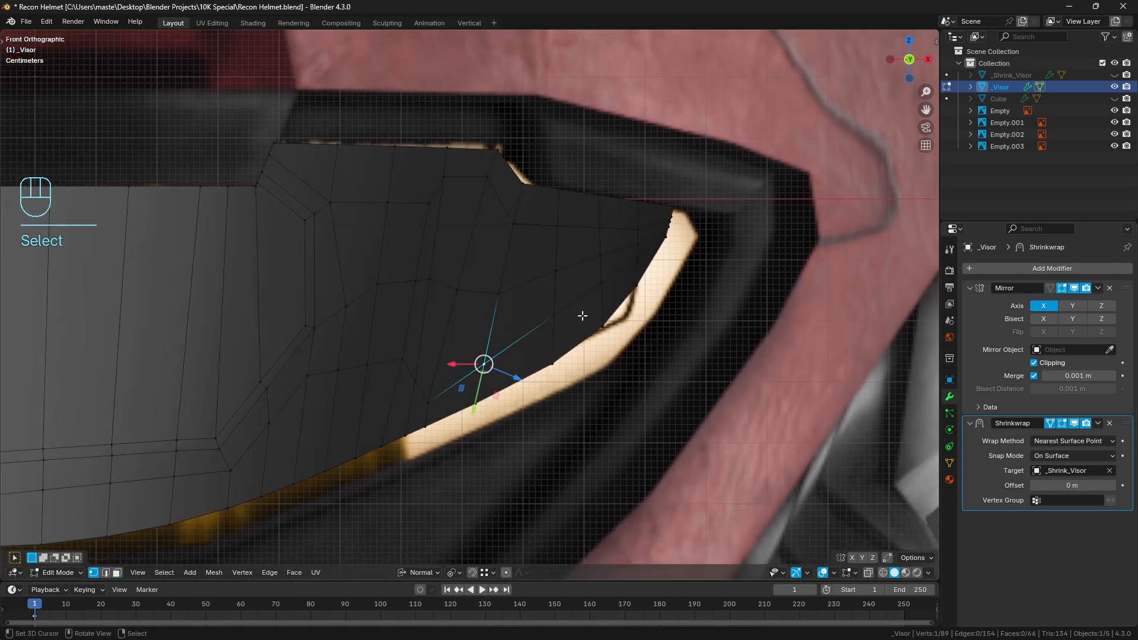
{"action": "left_click", "coordinate": [605, 279], "text": "ctrl"}
{"action": "middle_click_drag", "start_coordinate": [605, 279], "coordinate": [589, 260], "text": "shift"}
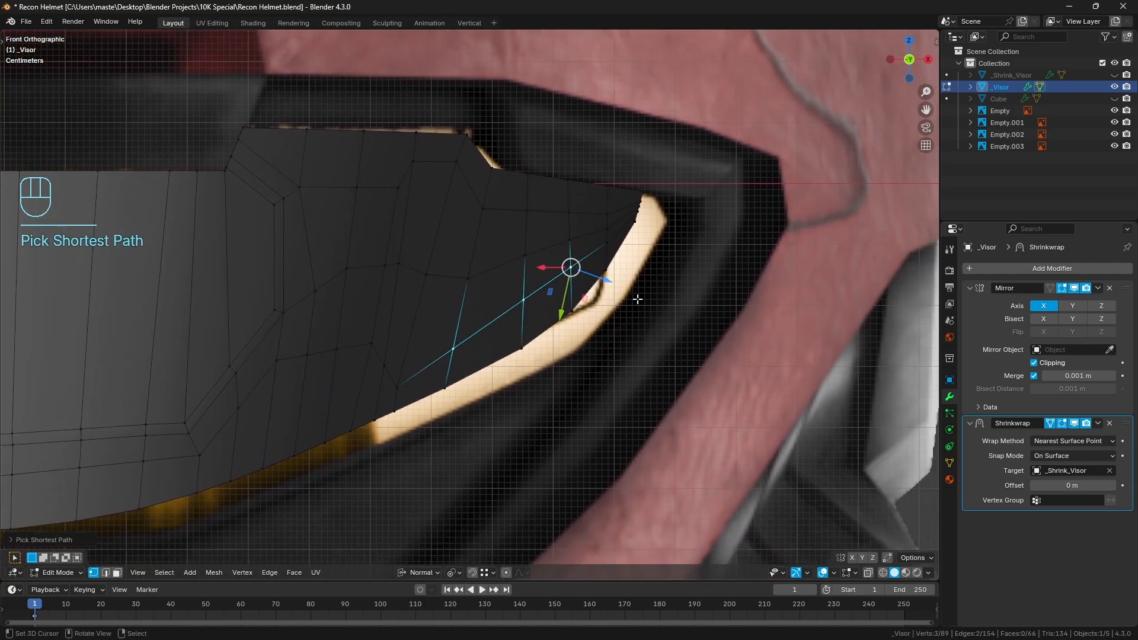
{"action": "key", "text": "g"}
{"action": "key", "text": "g"}
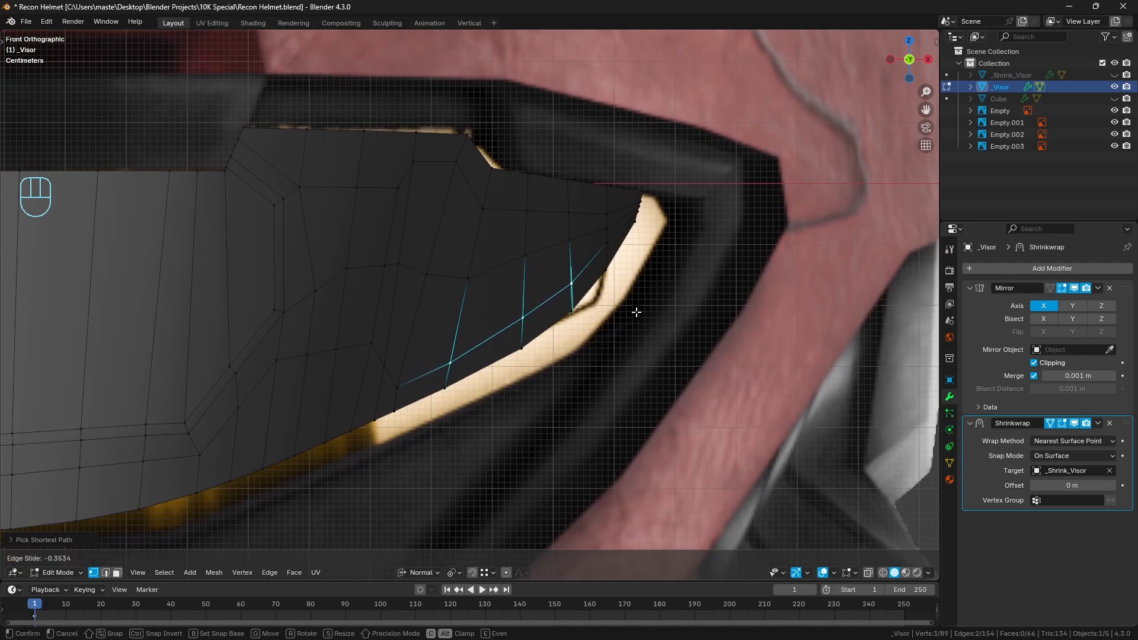
{"action": "left_click", "coordinate": [645, 292]}
{"action": "key", "text": "a"}
{"action": "key", "text": "a"}
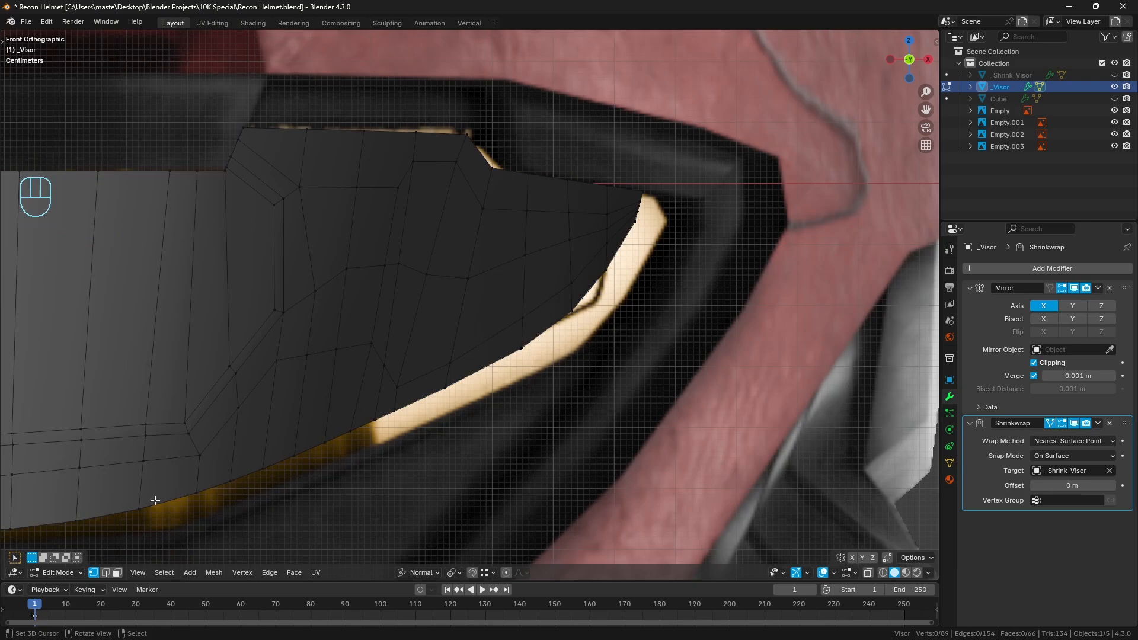
With face selection, select all side panel faces plus the connected strip of faces running beneath the central visor
{"action": "left_click", "coordinate": [118, 573]}
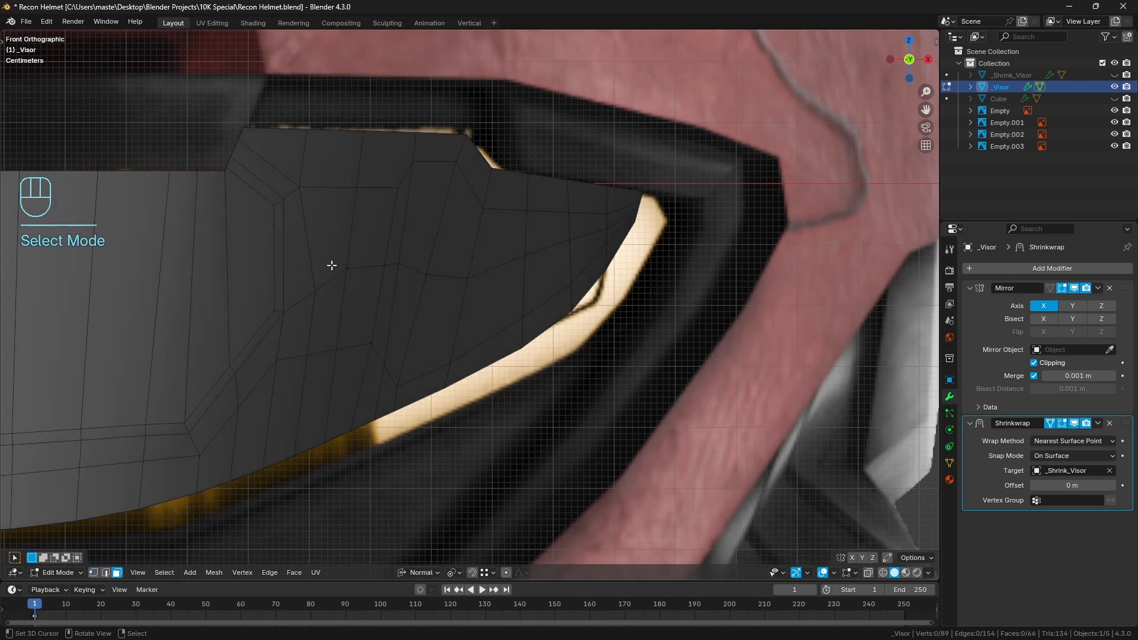
{"action": "left_click", "coordinate": [281, 179]}
{"action": "left_click", "coordinate": [329, 237], "text": "ctrl"}
{"action": "key", "text": "c"}
{"action": "mouse_move", "coordinate": [389, 237]}
{"action": "left_mouse_down"}
{"action": "mouse_move", "coordinate": [569, 237]}
{"action": "mouse_move", "coordinate": [347, 317]}
{"action": "left_mouse_up"}
{"action": "right_click", "coordinate": [342, 316]}
{"action": "mouse_move", "coordinate": [339, 316]}
{"action": "middle_mouse_down", "text": "shift"}
{"action": "mouse_move", "coordinate": [508, 236]}
{"action": "mouse_move", "coordinate": [556, 272]}
{"action": "mouse_move", "coordinate": [575, 311]}
{"action": "middle_mouse_up", "text": "shift"}
{"action": "right_click", "coordinate": [466, 255], "text": "ctrl"}
{"action": "right_click", "coordinate": [169, 383], "text": "ctrl"}
{"action": "scroll", "coordinate": [535, 305], "scroll_direction": "down", "scroll_amount": 2}
{"action": "key", "text": "z"}
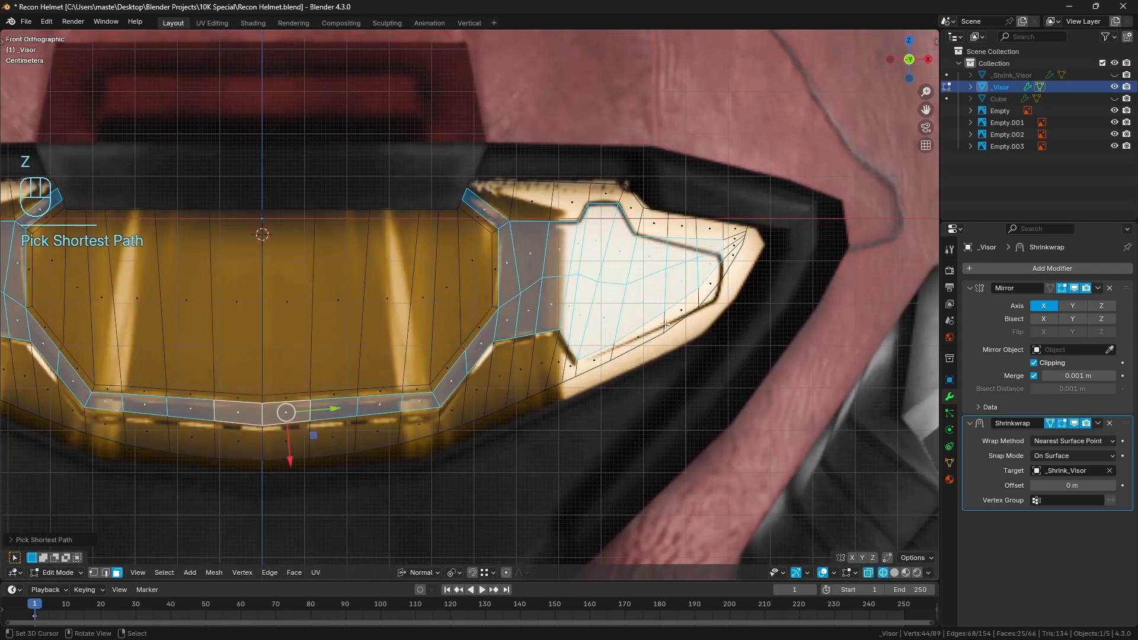
In solid shading, inset the selected side panel and strip faces by about 0.0186 m
{"action": "key", "text": "z"}
{"action": "scroll", "coordinate": [692, 319], "scroll_direction": "up", "scroll_amount": 2}
{"action": "middle_click_drag", "start_coordinate": [692, 319], "coordinate": [671, 323], "text": "shift"}
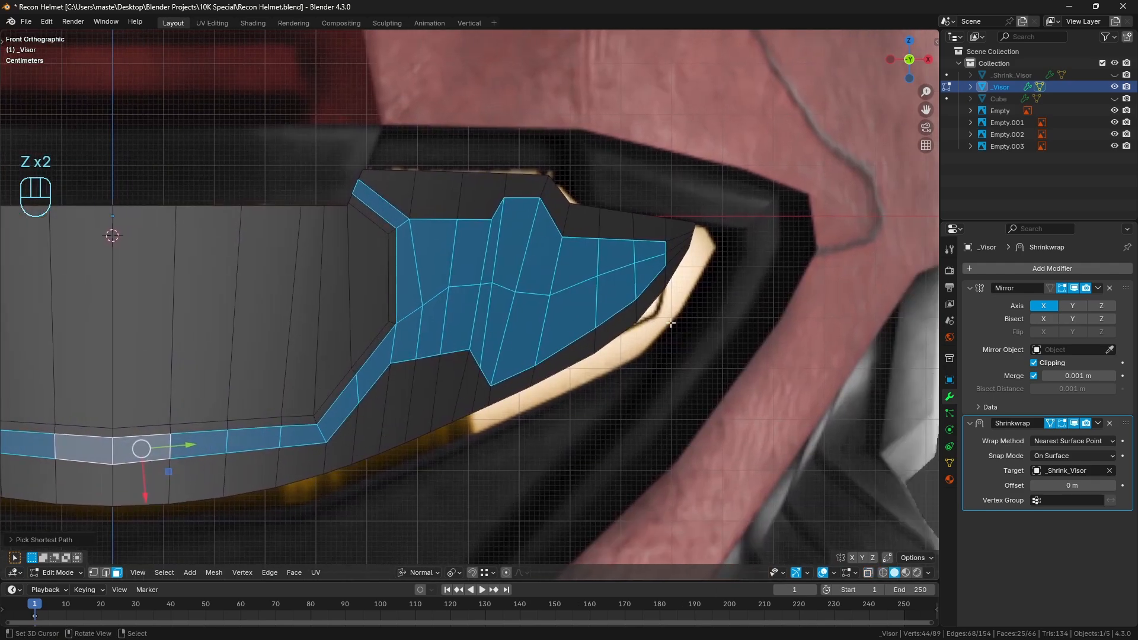
{"action": "key", "text": "i"}
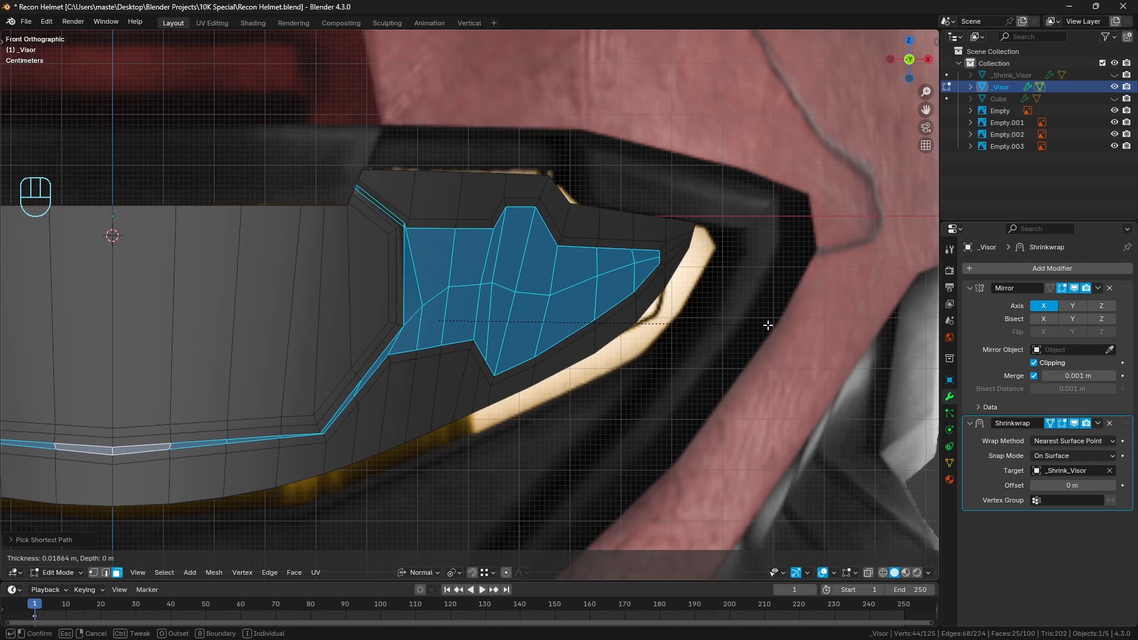
{"action": "left_click", "coordinate": [767, 325]}
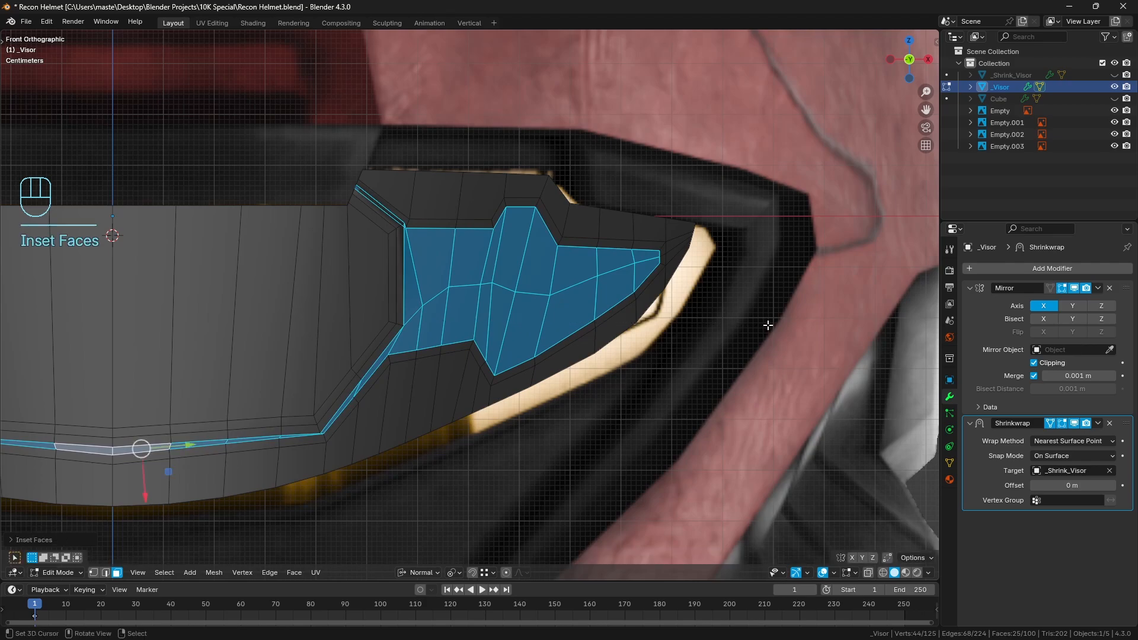
In edge selection, try to dissolve the short edge loop between the central visor inset and the side panel inset
{"action": "left_click", "coordinate": [105, 573]}
{"action": "middle_click_drag", "start_coordinate": [450, 445], "coordinate": [544, 412], "text": "shift"}
{"action": "scroll", "coordinate": [545, 412], "scroll_direction": "up", "scroll_amount": 2}
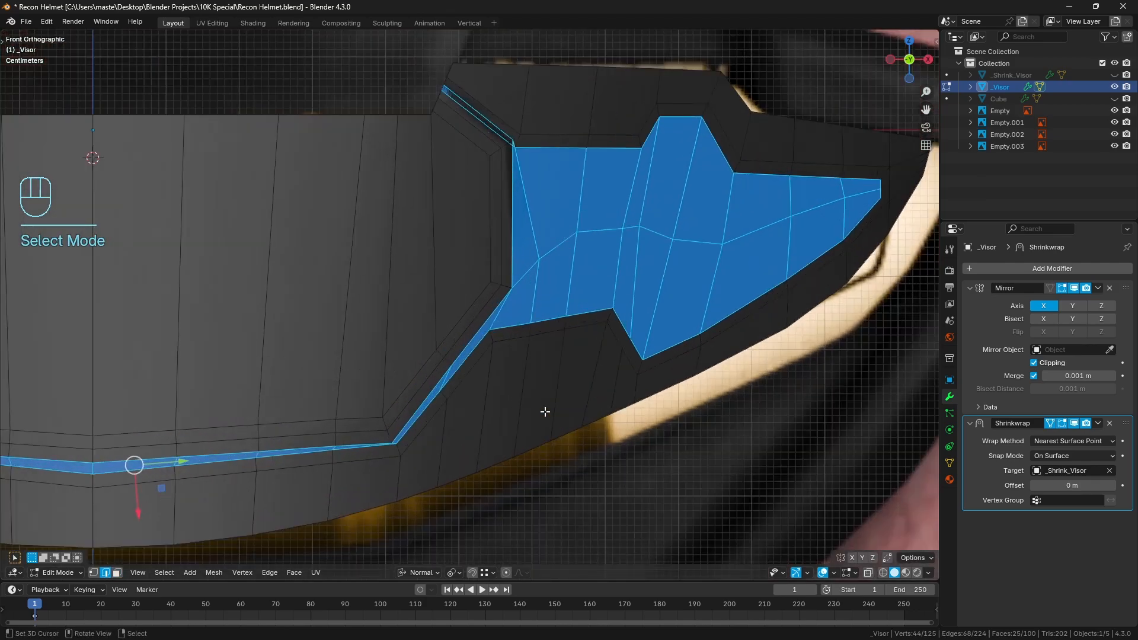
{"action": "left_click", "coordinate": [494, 124], "text": "alt"}
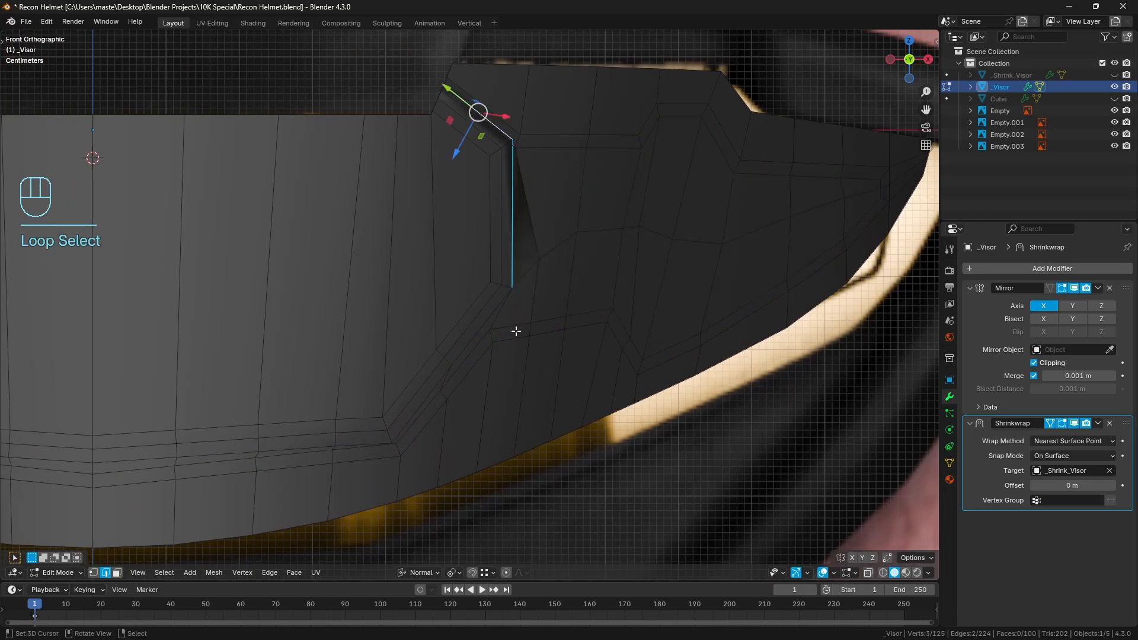
{"action": "middle_click_drag", "start_coordinate": [516, 332], "coordinate": [546, 282], "text": "shift"}
{"action": "scroll", "coordinate": [545, 283], "scroll_direction": "up", "scroll_amount": 1}
{"action": "scroll", "coordinate": [582, 244], "scroll_direction": "down", "scroll_amount": 1}
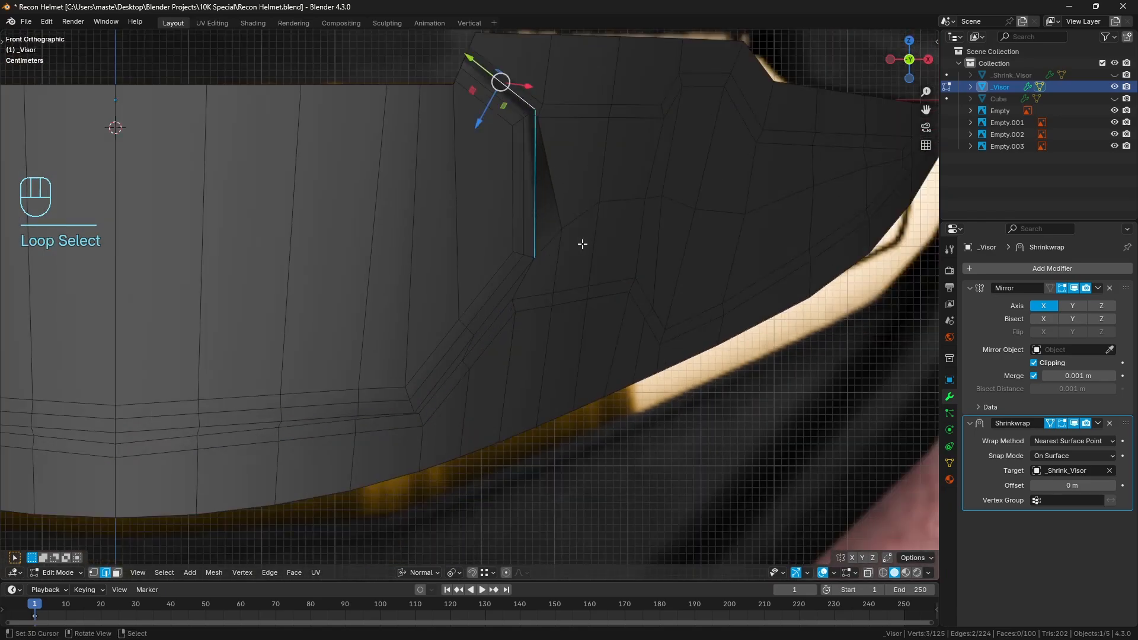
{"action": "key", "text": "ctrl+x"}
{"action": "left_click", "coordinate": [516, 307], "text": "alt"}
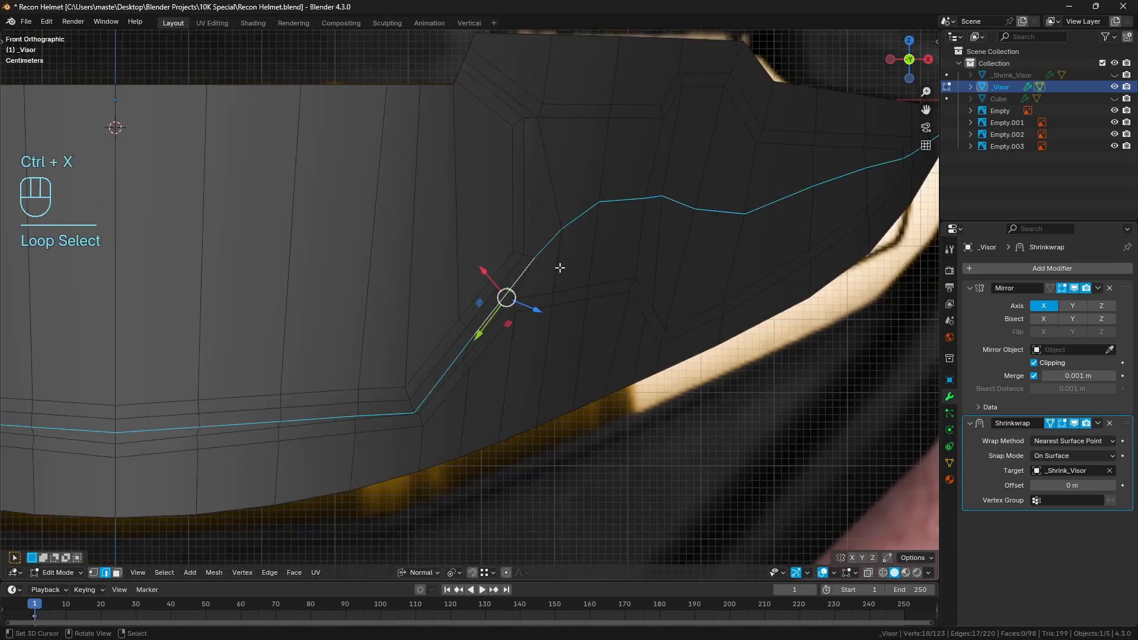
Undo the edge dissolve and loop selections, return to edge selection and clear the selection
{"action": "key", "text": "ctrl+z"}
{"action": "key", "text": "ctrl+z"}
{"action": "middle_click_drag", "start_coordinate": [596, 266], "coordinate": [529, 336], "text": "shift"}
{"action": "key", "text": "ctrl+z"}
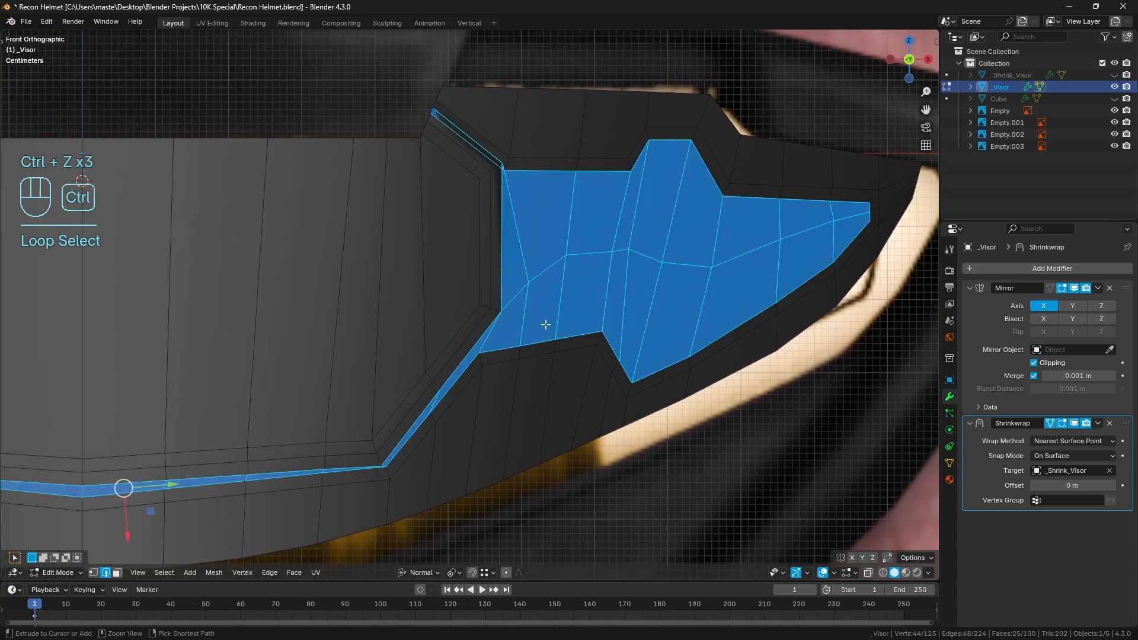
{"action": "key", "text": "ctrl+z"}
{"action": "middle_click_drag", "start_coordinate": [536, 235], "coordinate": [528, 266], "text": "shift"}
{"action": "left_click", "coordinate": [521, 237], "text": "alt"}
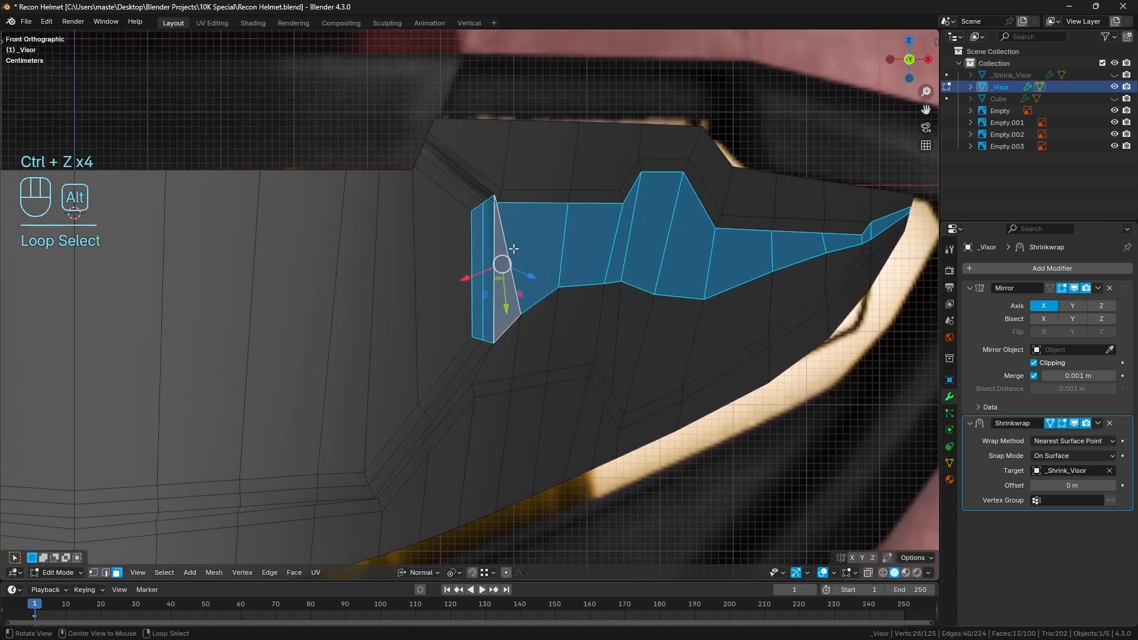
{"action": "left_click", "coordinate": [106, 572]}
{"action": "key", "text": "a"}
{"action": "key", "text": "a"}
Try to dissolve the slanted corner edge together with the edge loop running down through the side panel
{"action": "scroll", "coordinate": [520, 172], "scroll_direction": "up", "scroll_amount": 1}
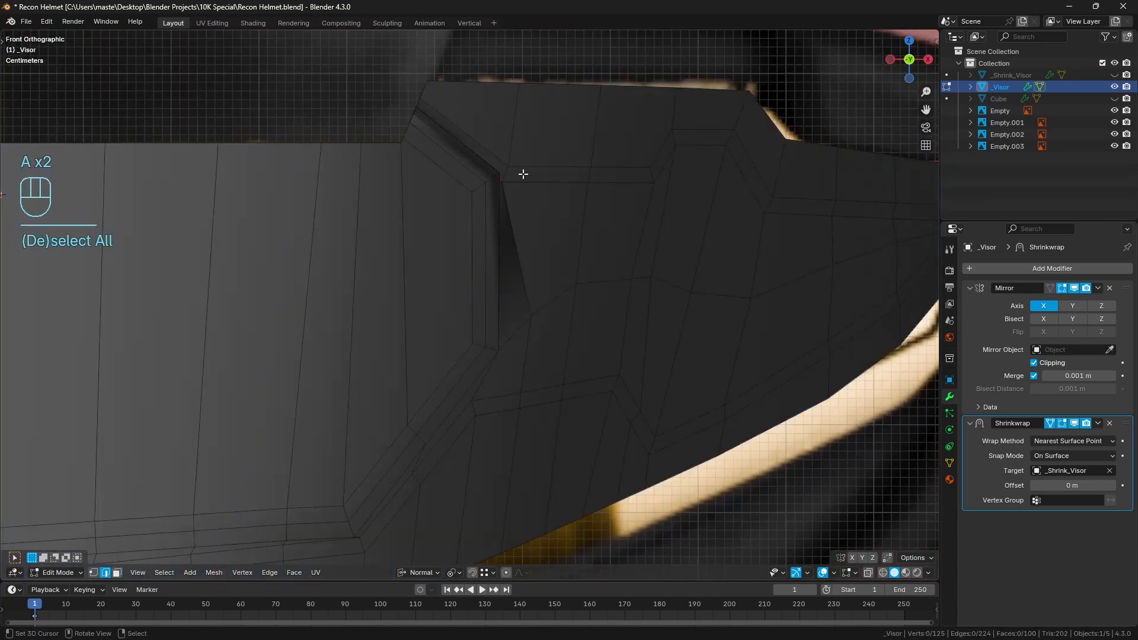
{"action": "left_click", "coordinate": [500, 178], "text": "alt"}
{"action": "middle_click_drag", "start_coordinate": [536, 203], "coordinate": [521, 249], "text": "shift"}
{"action": "scroll", "coordinate": [524, 254], "scroll_direction": "up", "scroll_amount": 2}
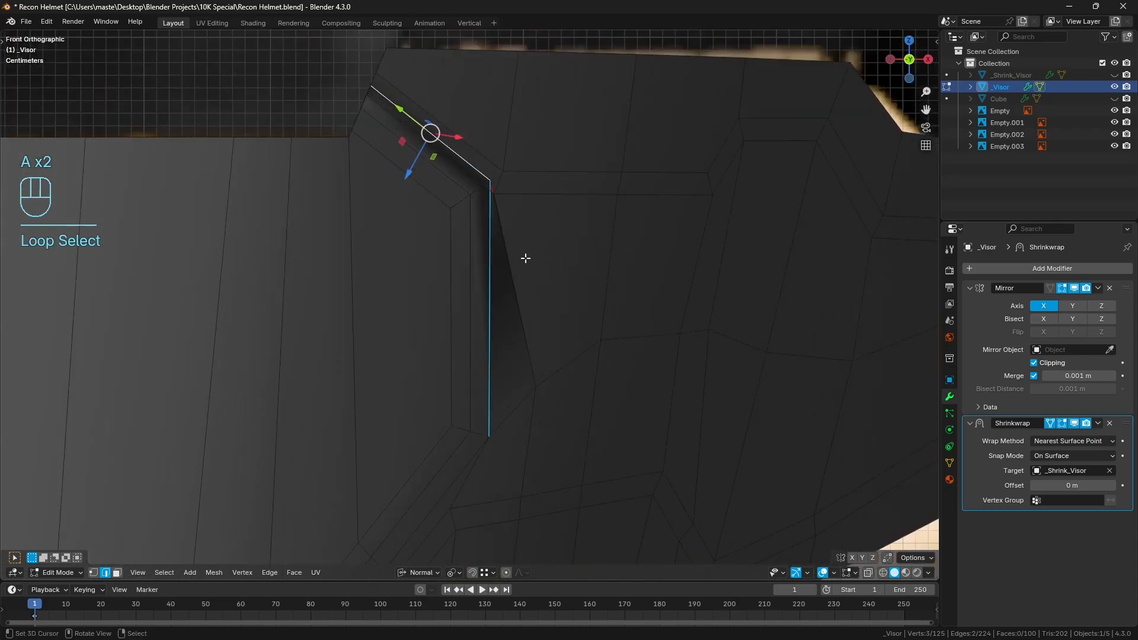
{"action": "left_click", "coordinate": [525, 256], "text": "alt"}
{"action": "left_click", "coordinate": [497, 186], "text": "alt+shift"}
{"action": "key", "text": "ctrl+z"}
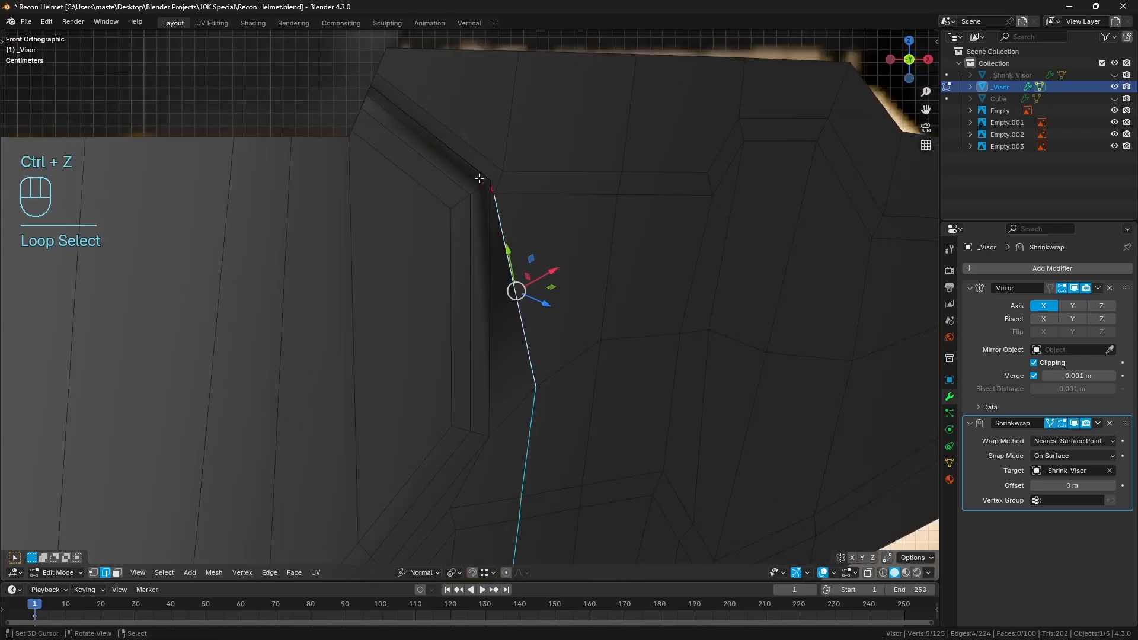
{"action": "left_click", "coordinate": [478, 180]}
{"action": "key", "text": "ctrl+z"}
{"action": "key", "text": "ctrl+shift+z"}
{"action": "key", "text": "ctrl+x"}
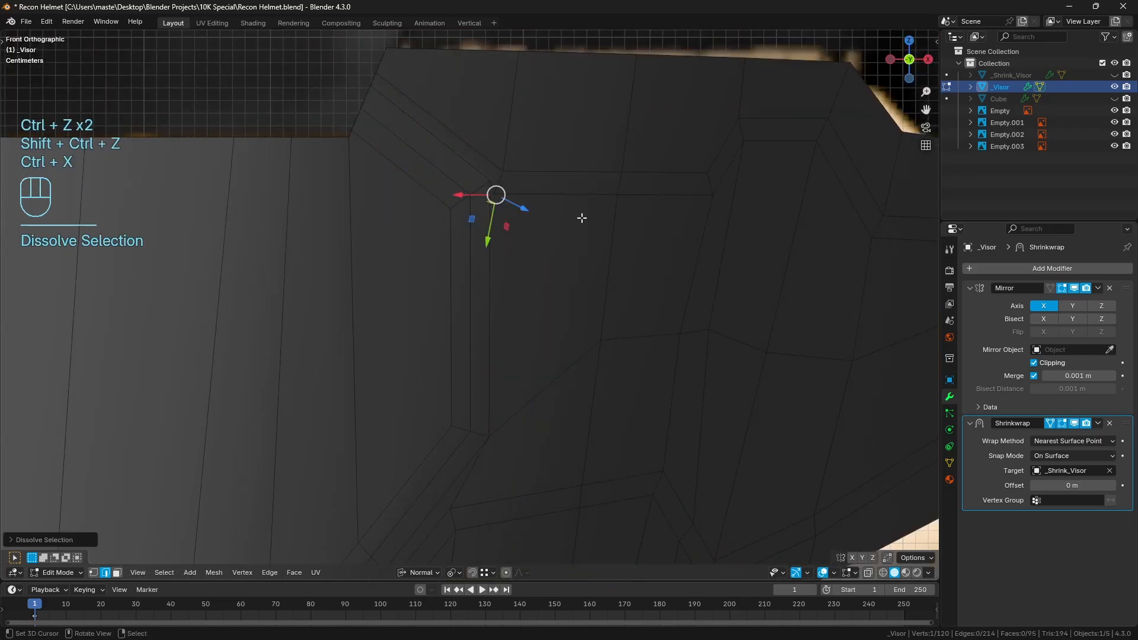
Undo the second edge dissolve and go back through the history to before the side panel inset
{"action": "middle_click_drag", "start_coordinate": [541, 242], "coordinate": [554, 217], "text": "shift"}
{"action": "key", "text": "ctrl+z"}
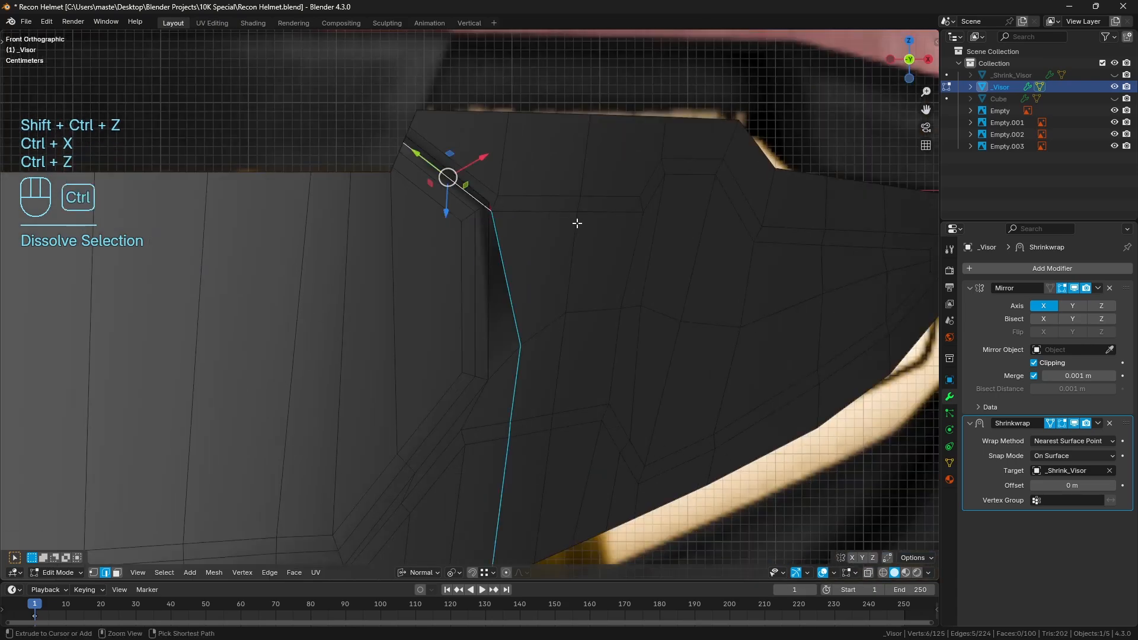
{"action": "key", "text": "ctrl+z"}
{"action": "key", "text": "ctrl+z"}
{"action": "key", "text": "ctrl+z"}
{"action": "key", "text": "ctrl+z"}
{"action": "key", "text": "ctrl+z"}
{"action": "key", "text": "ctrl+z"}
{"action": "key", "text": "ctrl+z"}
{"action": "key", "text": "ctrl+z"}
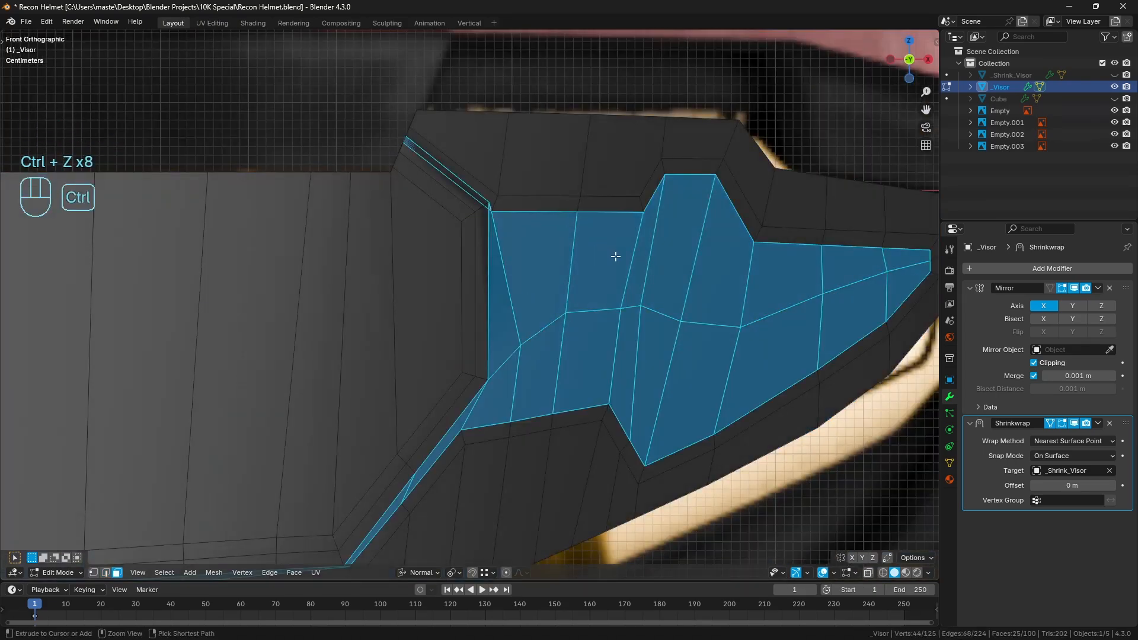
Inset the side panel and the strip beneath the central visor with a smaller thickness of about 0.0148 m
{"action": "middle_click_drag", "start_coordinate": [648, 272], "coordinate": [607, 243], "text": "shift"}
{"action": "key", "text": "i"}
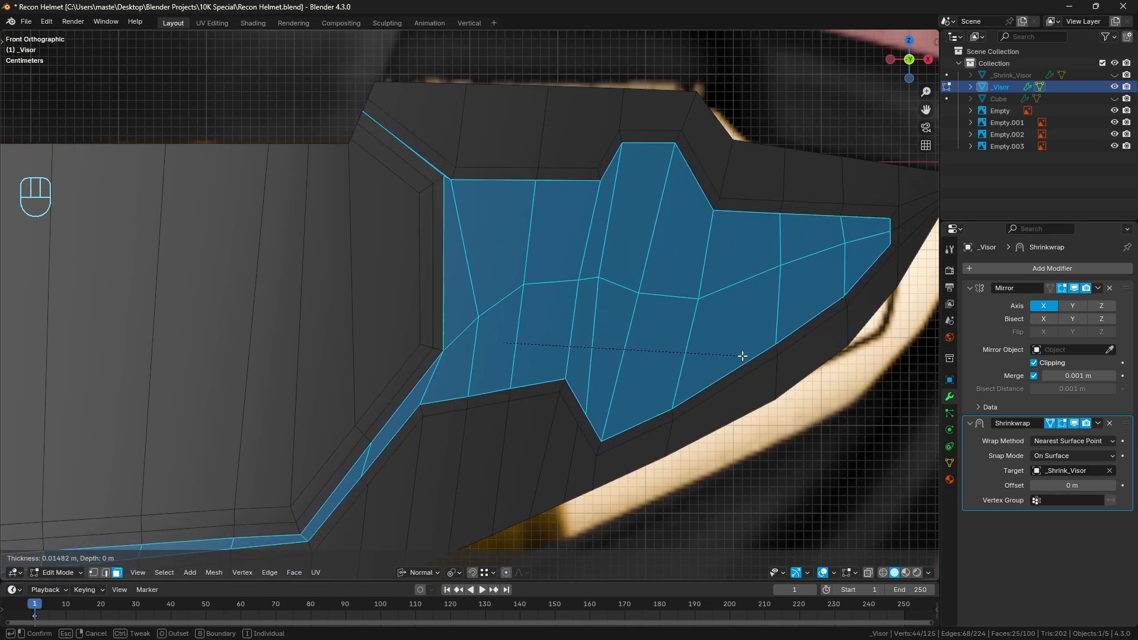
{"action": "left_click", "coordinate": [742, 355]}
In edge selection, select the shared edge loop between the central visor inset and the side panel inset, and dissolve it
{"action": "left_click", "coordinate": [107, 572]}
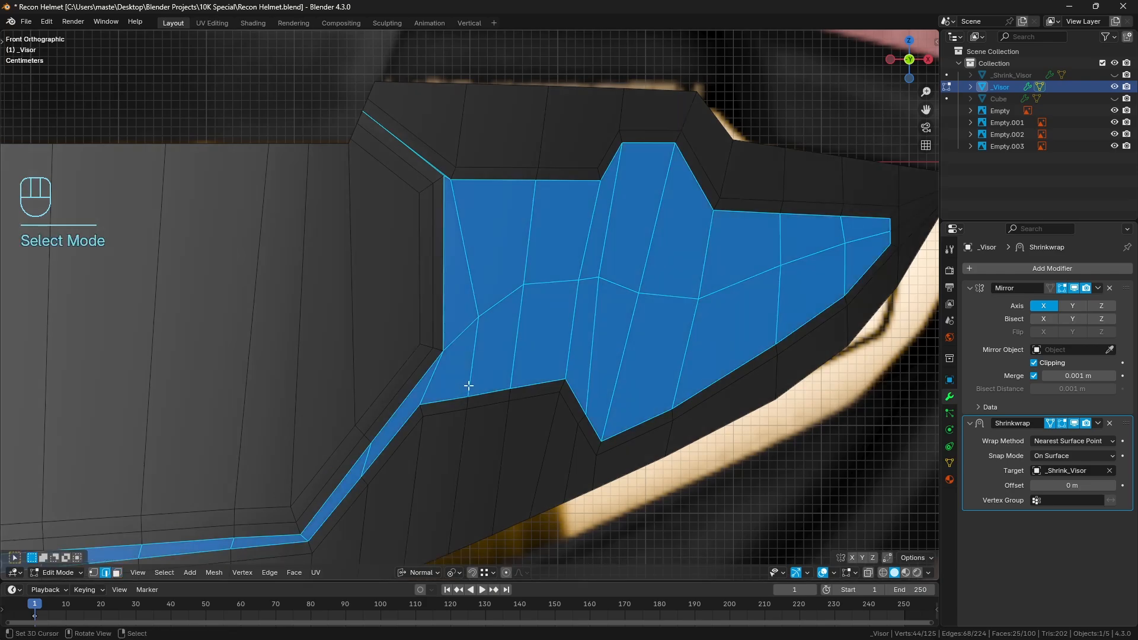
{"action": "left_click", "coordinate": [415, 387], "text": "alt"}
{"action": "right_click", "coordinate": [438, 311], "text": "alt+shift"}
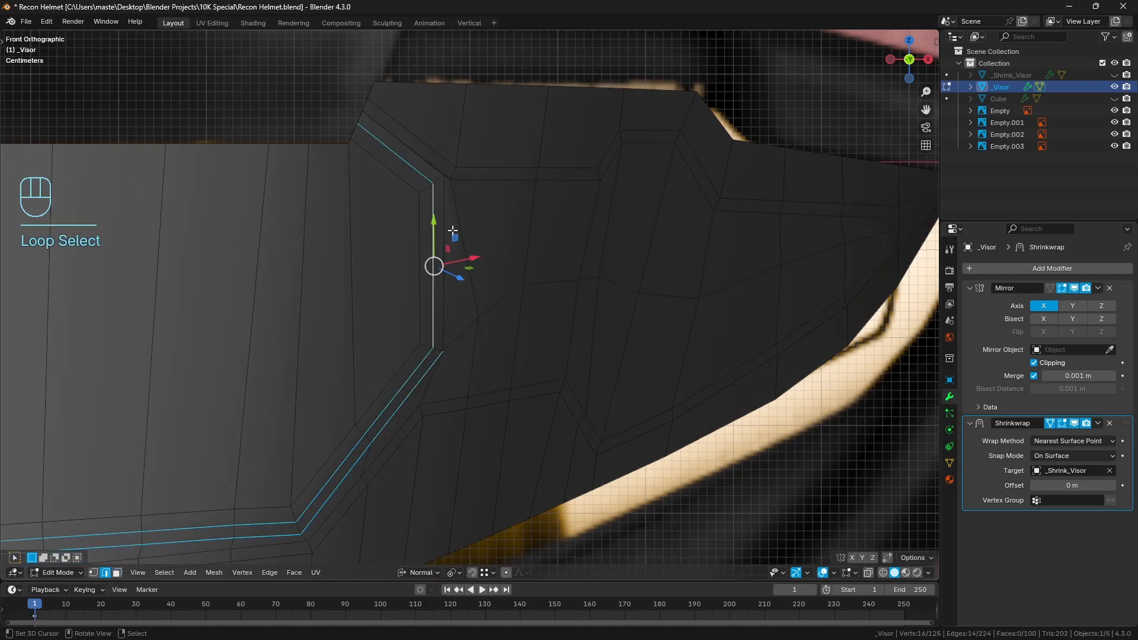
{"action": "key", "text": "ctrl+z"}
{"action": "right_click", "coordinate": [443, 202], "text": "alt+shift"}
{"action": "middle_click_drag", "start_coordinate": [335, 483], "coordinate": [496, 342], "text": "shift"}
{"action": "scroll", "coordinate": [497, 342], "scroll_direction": "down", "scroll_amount": 2}
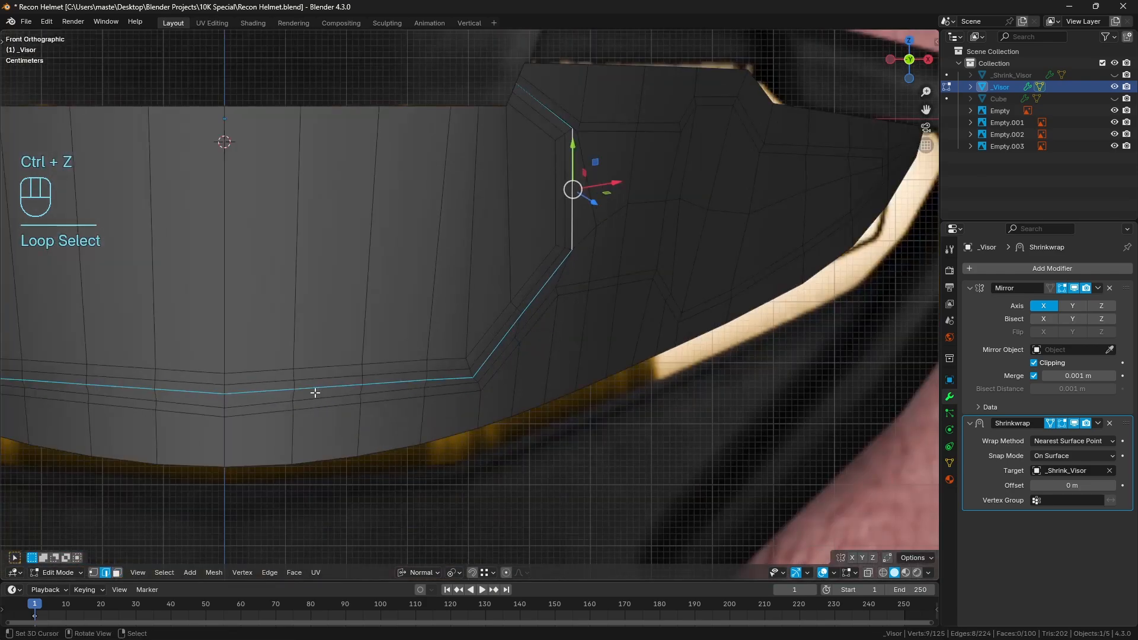
{"action": "key", "text": "ctrl+x"}
{"action": "middle_click_drag", "start_coordinate": [643, 203], "coordinate": [576, 273], "text": "shift"}
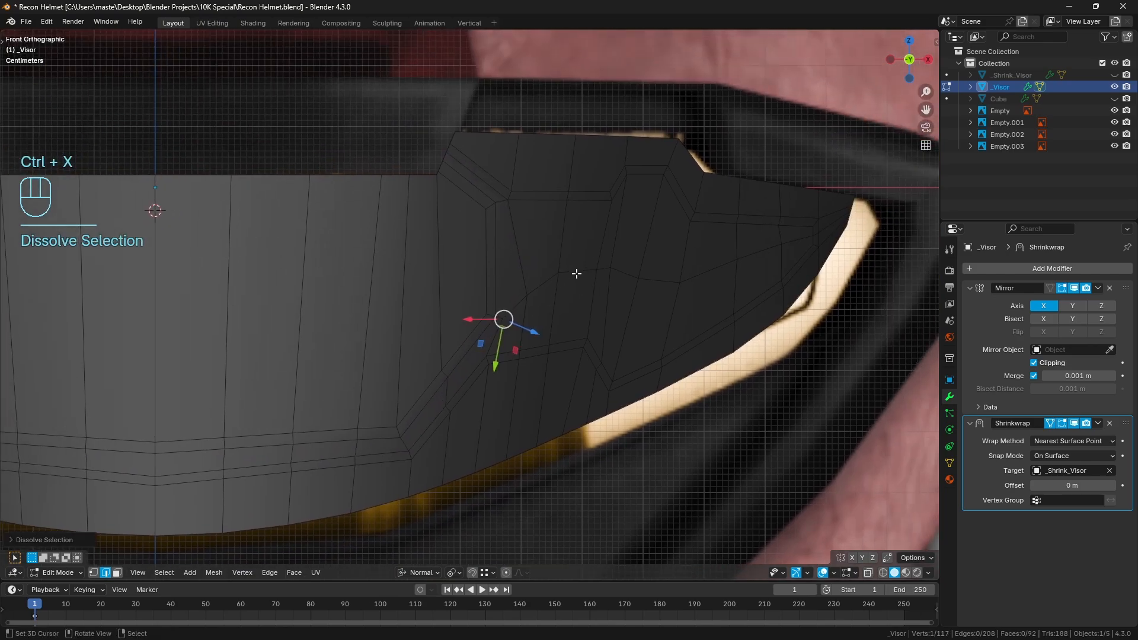
Leave Edit Mode and check the visor's surface shading from an angled view
{"action": "scroll", "coordinate": [576, 273], "scroll_direction": "down", "scroll_amount": 3}
{"action": "middle_click_drag", "start_coordinate": [592, 269], "coordinate": [582, 275]}
{"action": "key", "text": "Tab"}
{"action": "middle_click_drag", "start_coordinate": [437, 307], "coordinate": [630, 288]}
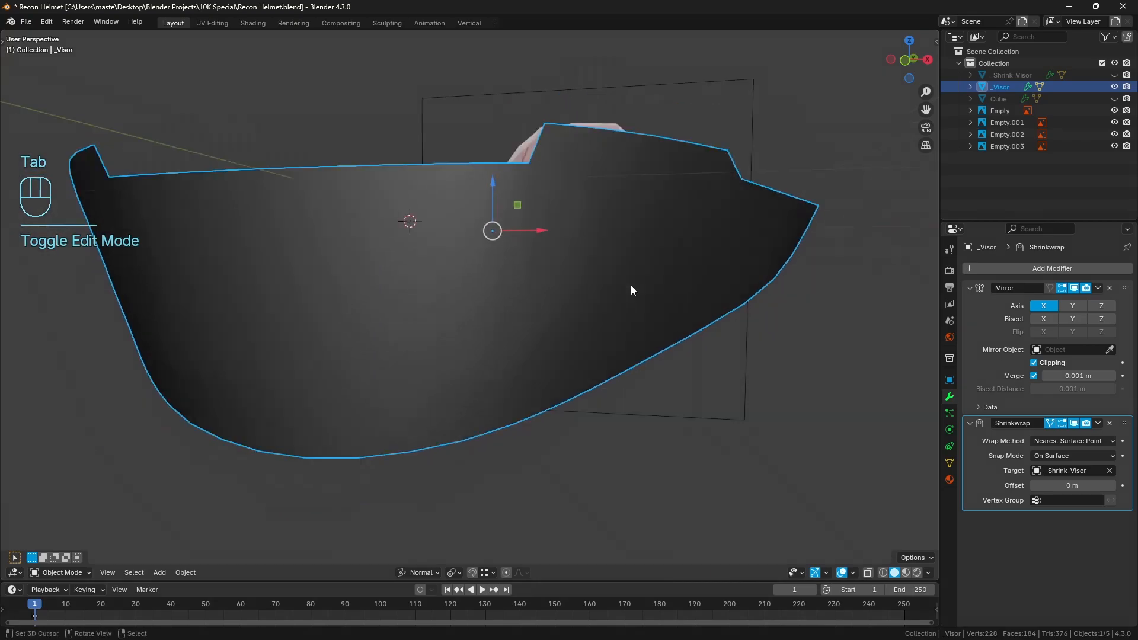
{"action": "scroll", "coordinate": [629, 285], "scroll_direction": "down", "scroll_amount": 1}
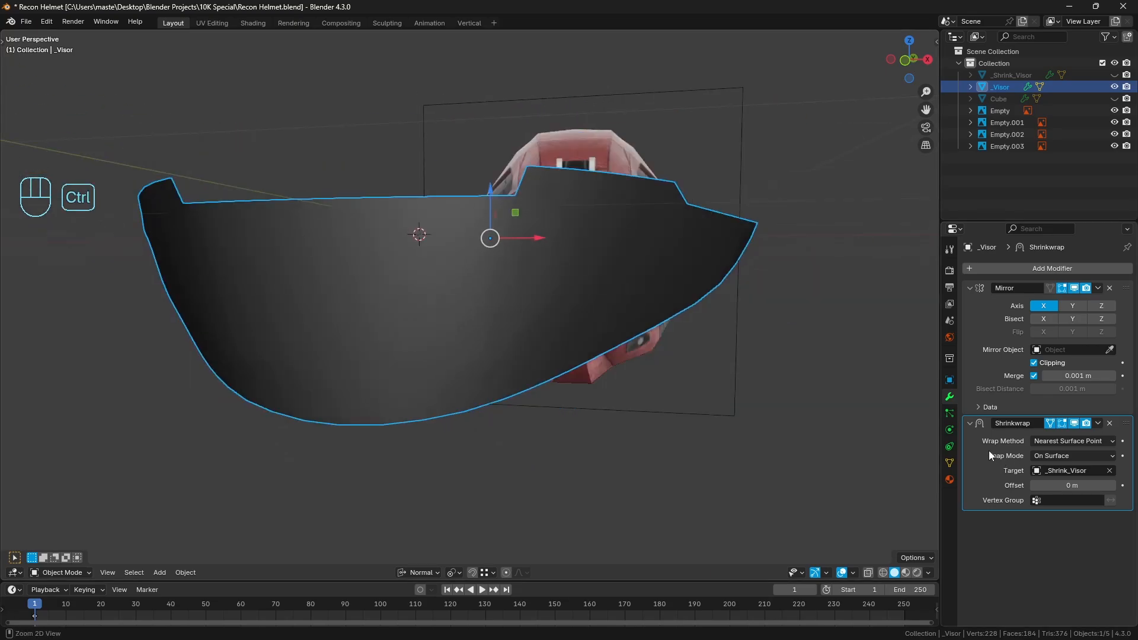
Apply the Shrinkwrap modifier on the _Visor object and enter Edit Mode
{"action": "key", "text": "ctrl+a"}
{"action": "key", "text": "Tab"}
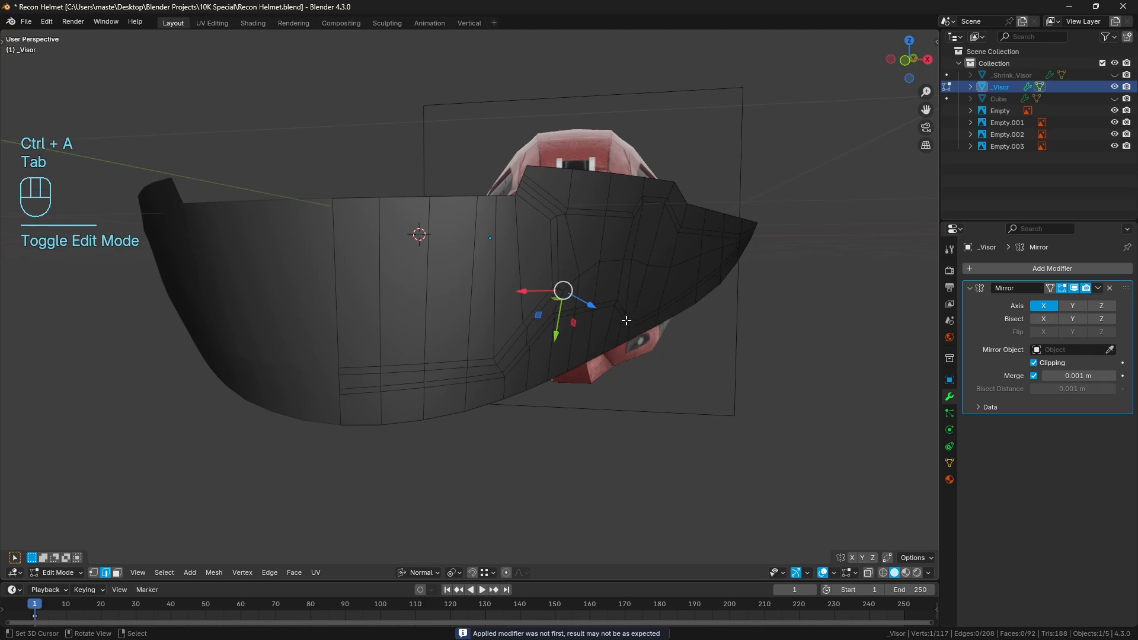
{"action": "left_click", "coordinate": [117, 572]}
{"action": "scroll", "coordinate": [395, 327], "scroll_direction": "up", "scroll_amount": 1}
{"action": "right_click", "coordinate": [340, 337]}
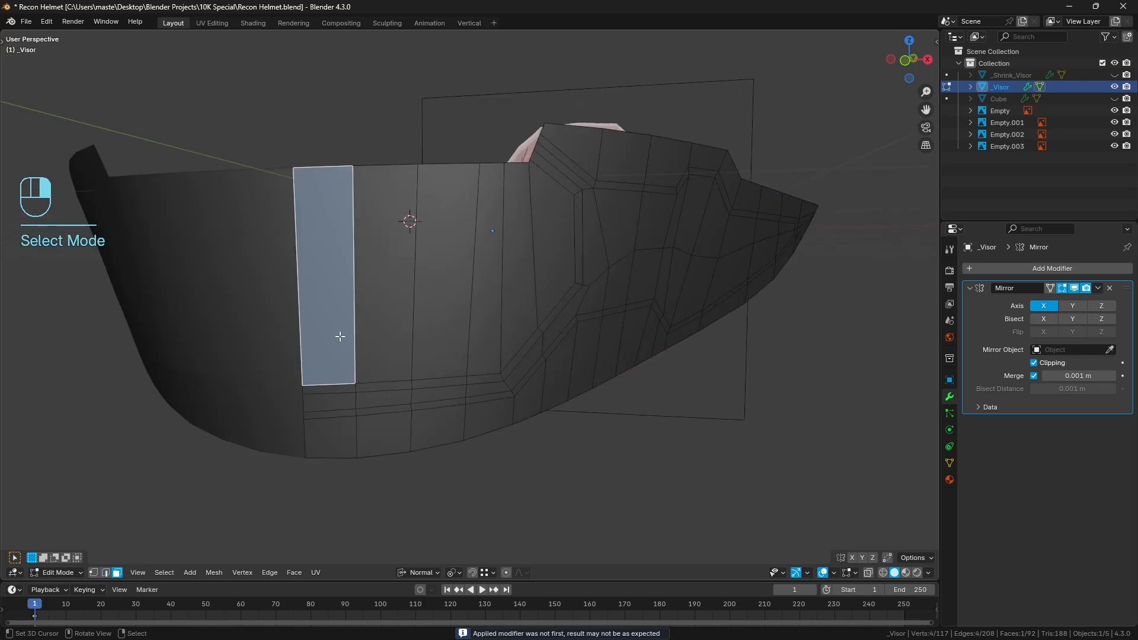
{"action": "middle_click_drag", "start_coordinate": [563, 244], "coordinate": [511, 283]}
{"action": "left_click", "coordinate": [468, 291], "text": "ctrl"}
{"action": "scroll", "coordinate": [534, 254], "scroll_direction": "up", "scroll_amount": 1}
{"action": "scroll", "coordinate": [511, 283], "scroll_direction": "up", "scroll_amount": 1}
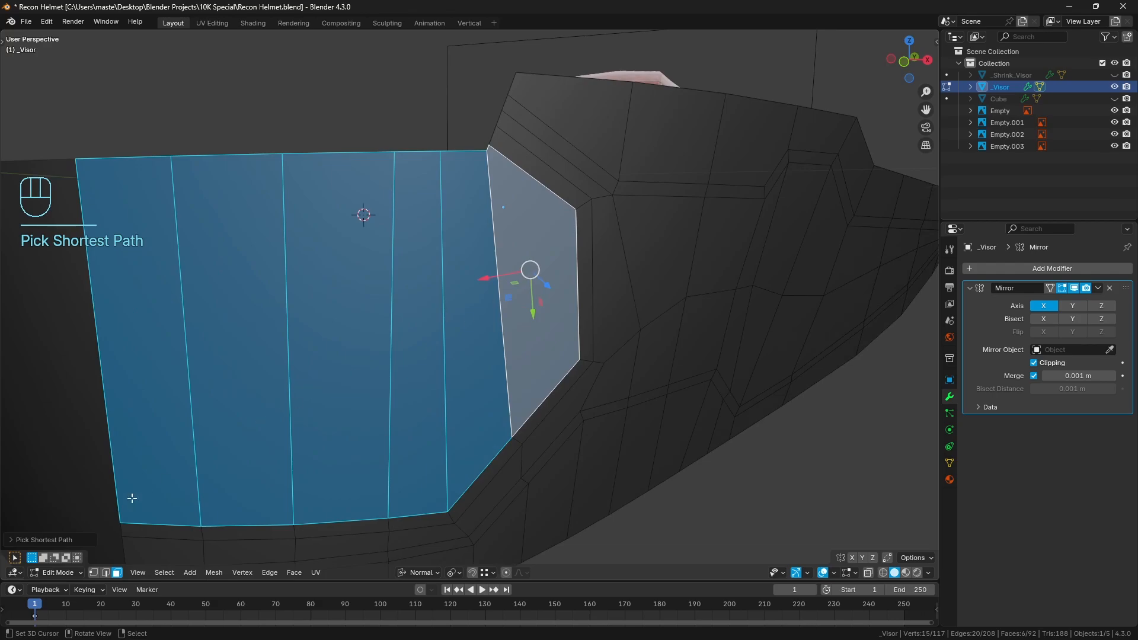
In vertex selection, merge the two neighbouring vertices at the central panel's upper outer corner, at the last selected one
{"action": "left_click", "coordinate": [98, 574]}
{"action": "middle_click_drag", "start_coordinate": [421, 268], "coordinate": [399, 401], "text": "shift"}
{"action": "scroll", "coordinate": [505, 311], "scroll_direction": "up", "scroll_amount": 2}
{"action": "right_click", "coordinate": [473, 266]}
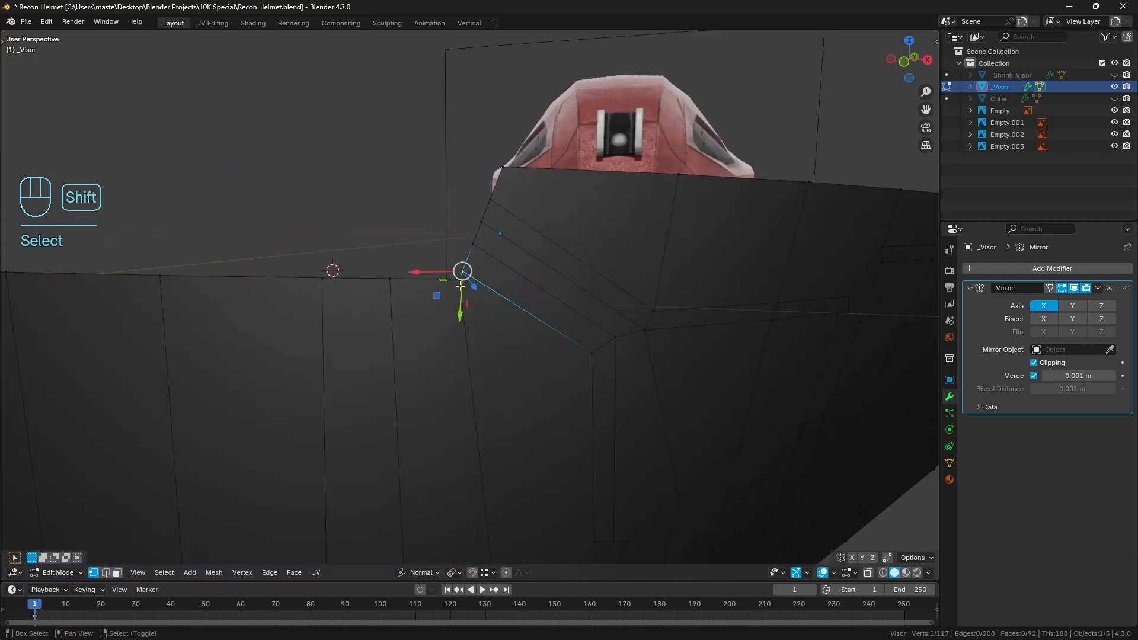
{"action": "right_click", "coordinate": [459, 275], "text": "shift"}
{"action": "middle_click_drag", "start_coordinate": [528, 276], "coordinate": [522, 244], "text": "shift"}
{"action": "key", "text": "m"}
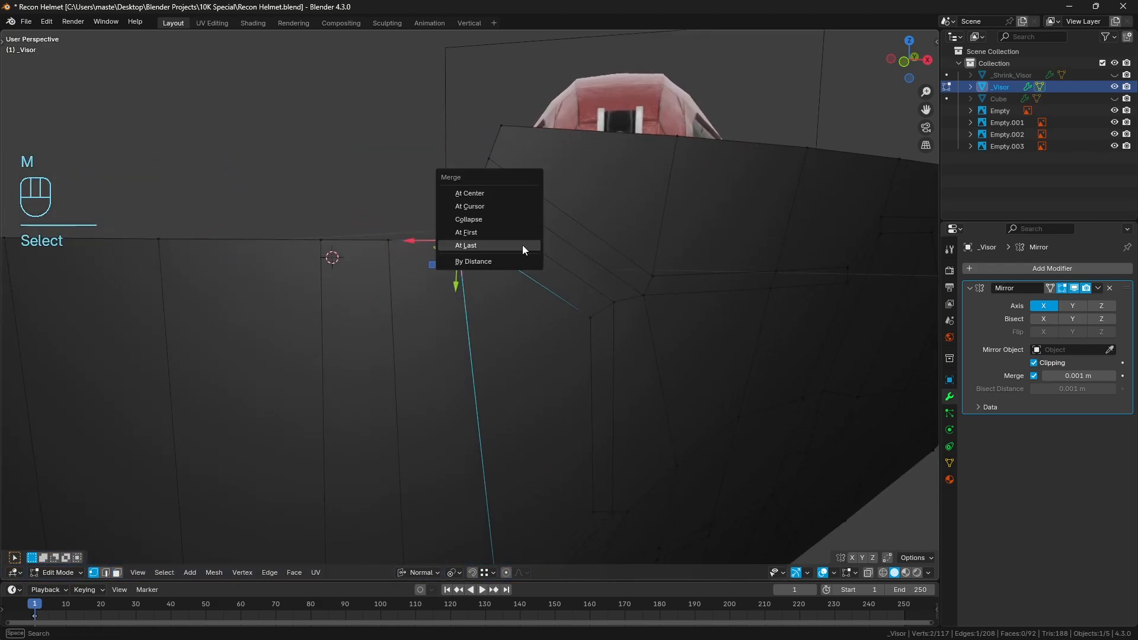
{"action": "left_click", "coordinate": [522, 245]}
From the front view, slide the edge vertex just above the merged corner along the slanted border by a factor of about 0.18
{"action": "right_click", "coordinate": [473, 214]}
{"action": "key", "text": "KP_1"}
{"action": "middle_click_drag", "start_coordinate": [603, 250], "coordinate": [485, 269], "text": "shift"}
{"action": "scroll", "coordinate": [486, 269], "scroll_direction": "up", "scroll_amount": 4}
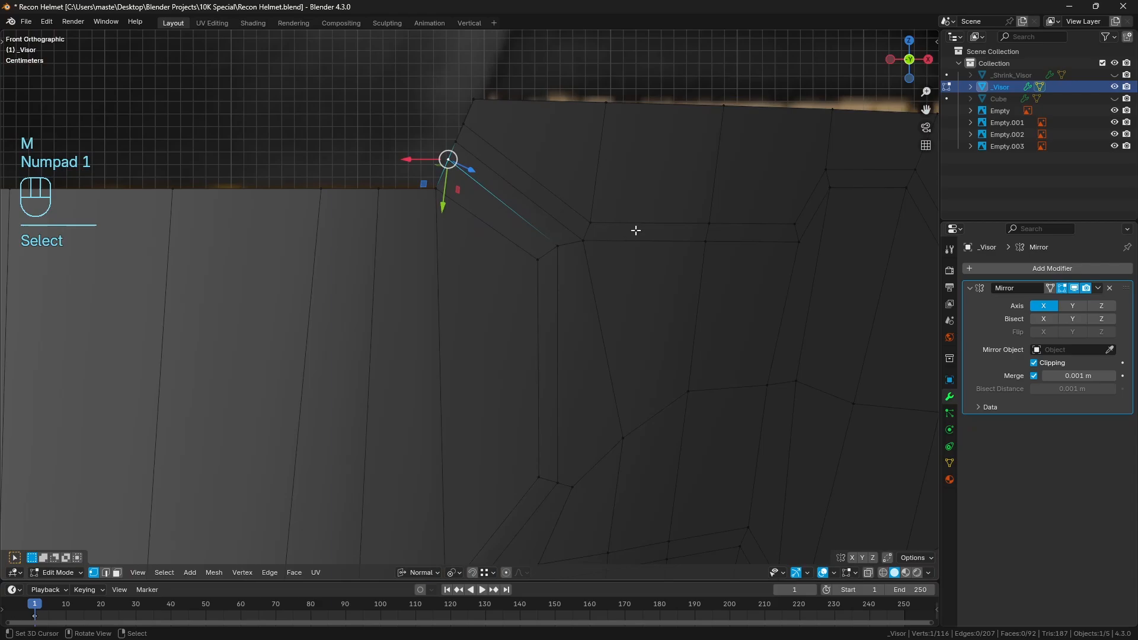
{"action": "key", "text": "g"}
{"action": "key", "text": "g"}
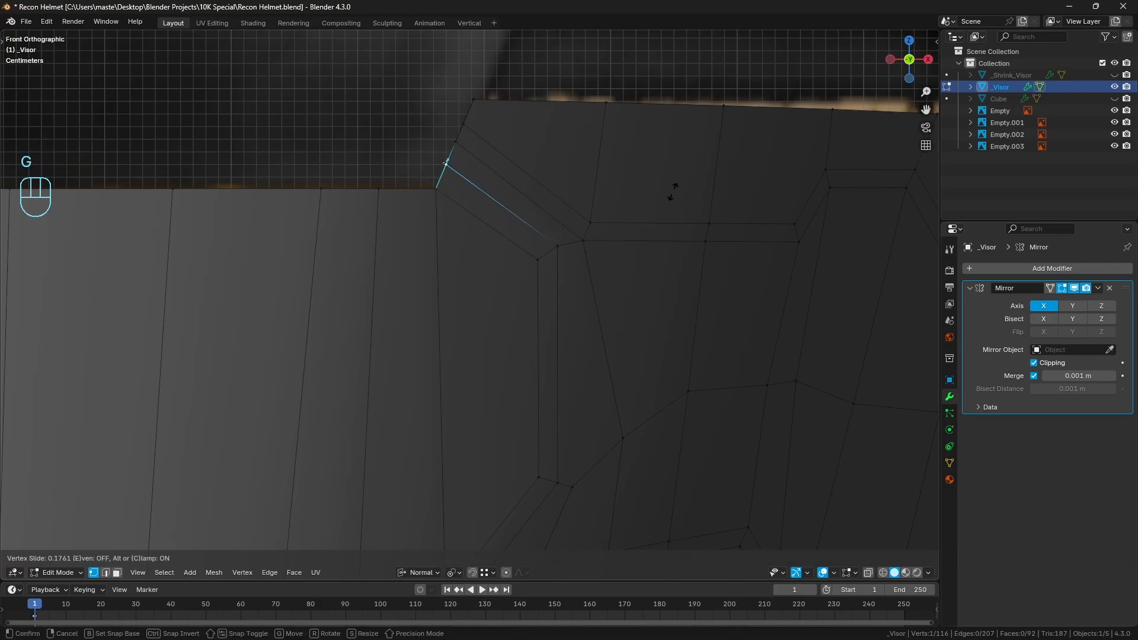
{"action": "left_click", "coordinate": [673, 193]}
Clear the selection and, in face selection, select the six central visor faces from the mirror line to the angled outer face
{"action": "scroll", "coordinate": [473, 291], "scroll_direction": "down", "scroll_amount": 4}
{"action": "key", "text": "a"}
{"action": "key", "text": "a"}
{"action": "left_click", "coordinate": [451, 237]}
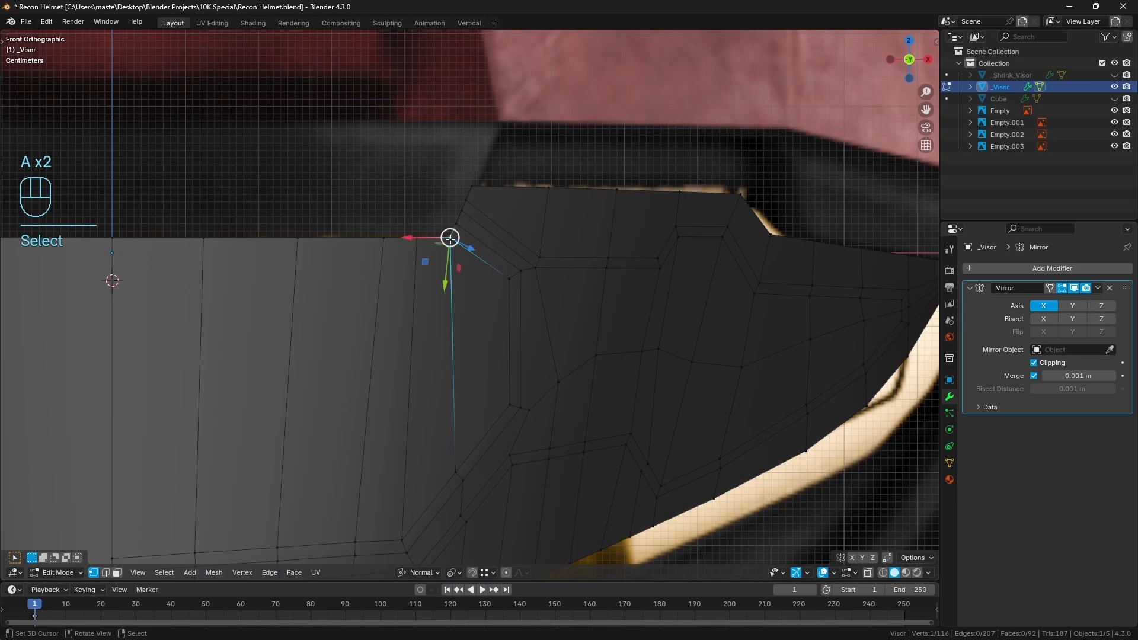
{"action": "key", "text": "a"}
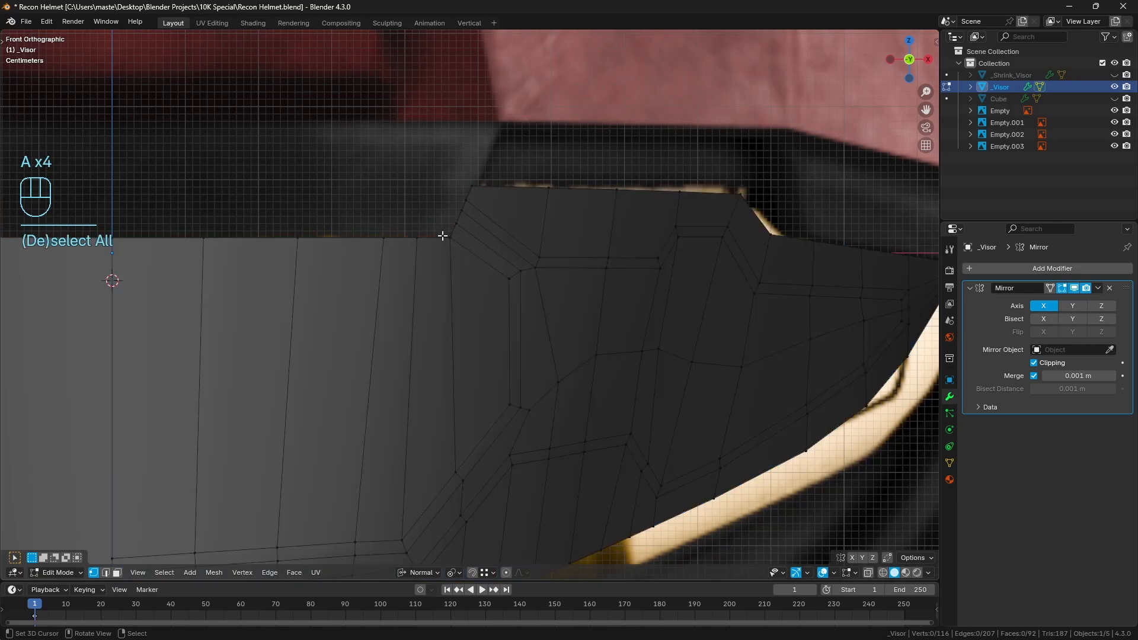
{"action": "left_click", "coordinate": [116, 575]}
{"action": "left_click", "coordinate": [162, 468]}
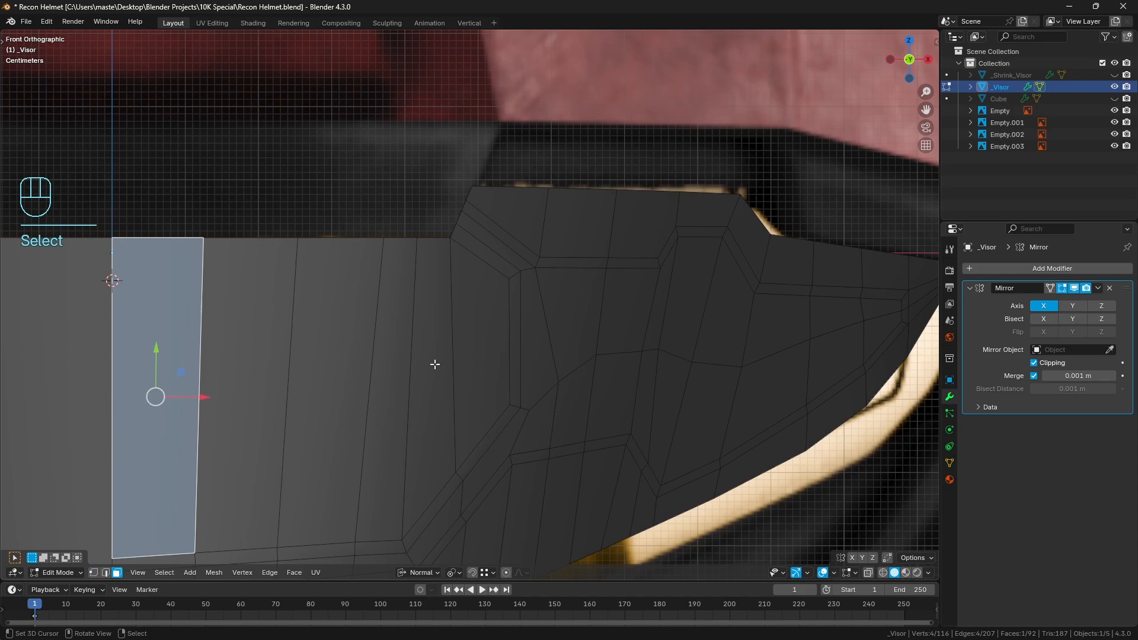
{"action": "right_click", "coordinate": [479, 358], "text": "ctrl"}
{"action": "middle_click_drag", "start_coordinate": [360, 341], "coordinate": [473, 281], "text": "shift"}
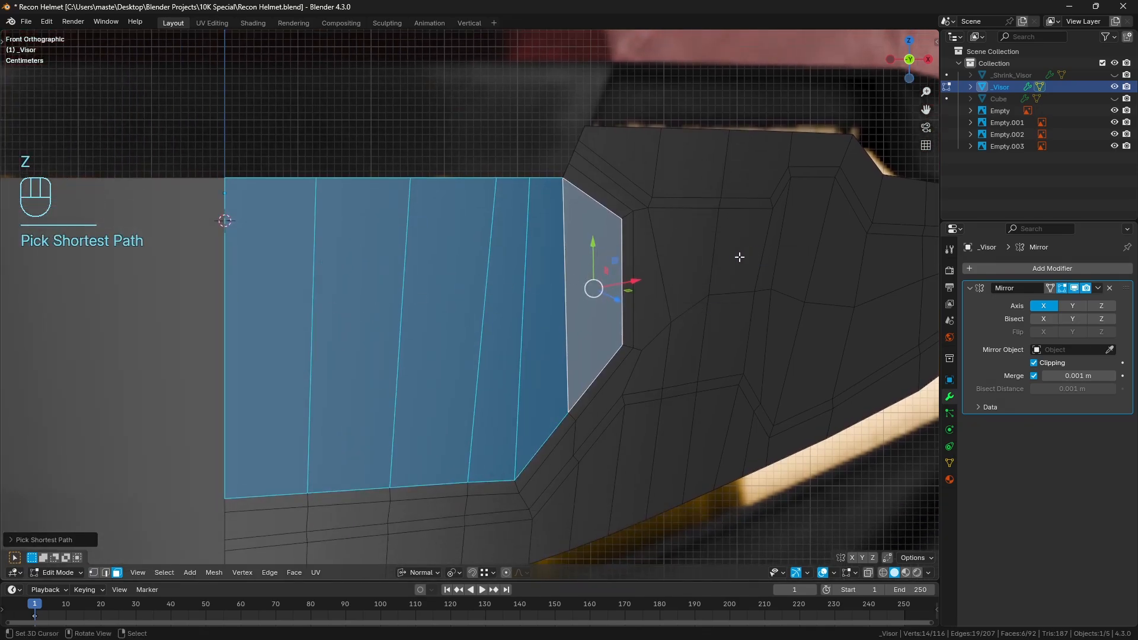
Offset the selected central visor faces along their normals with Shrink/Fatten
{"action": "middle_click_drag", "start_coordinate": [740, 257], "coordinate": [602, 295]}
{"action": "scroll", "coordinate": [724, 264], "scroll_direction": "down", "scroll_amount": 2}
{"action": "key", "text": "KP_Decimal"}
{"action": "key", "text": "alt+s"}
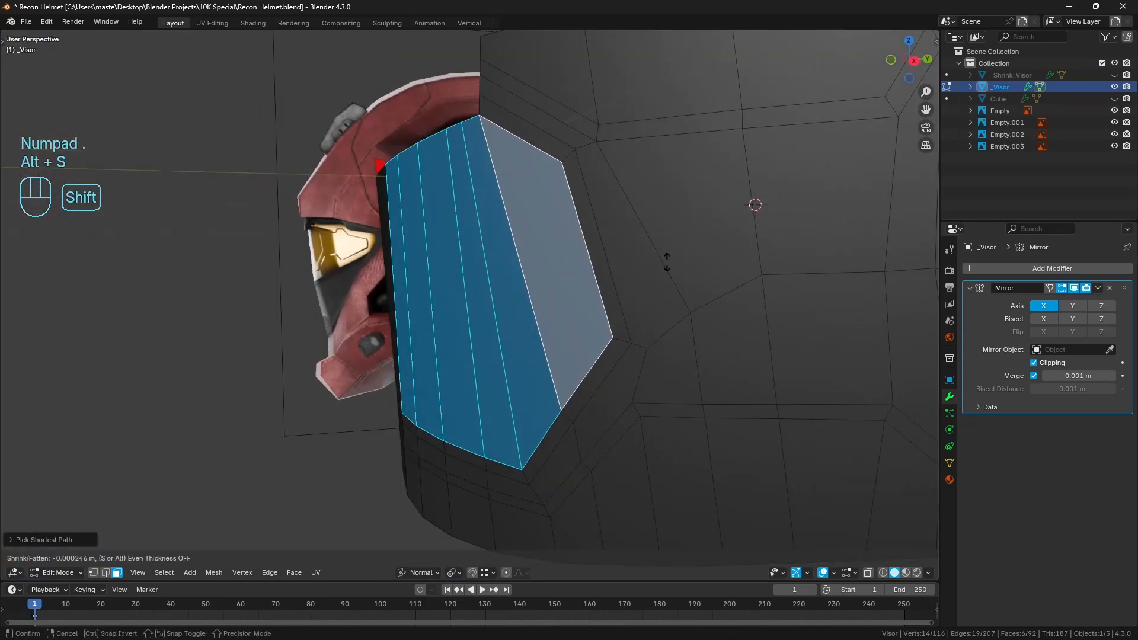
Finish the Shrink/Fatten offset on the central visor faces and clear the selection
{"action": "left_click", "coordinate": [674, 327]}
{"action": "key", "text": "a"}
{"action": "key", "text": "a"}
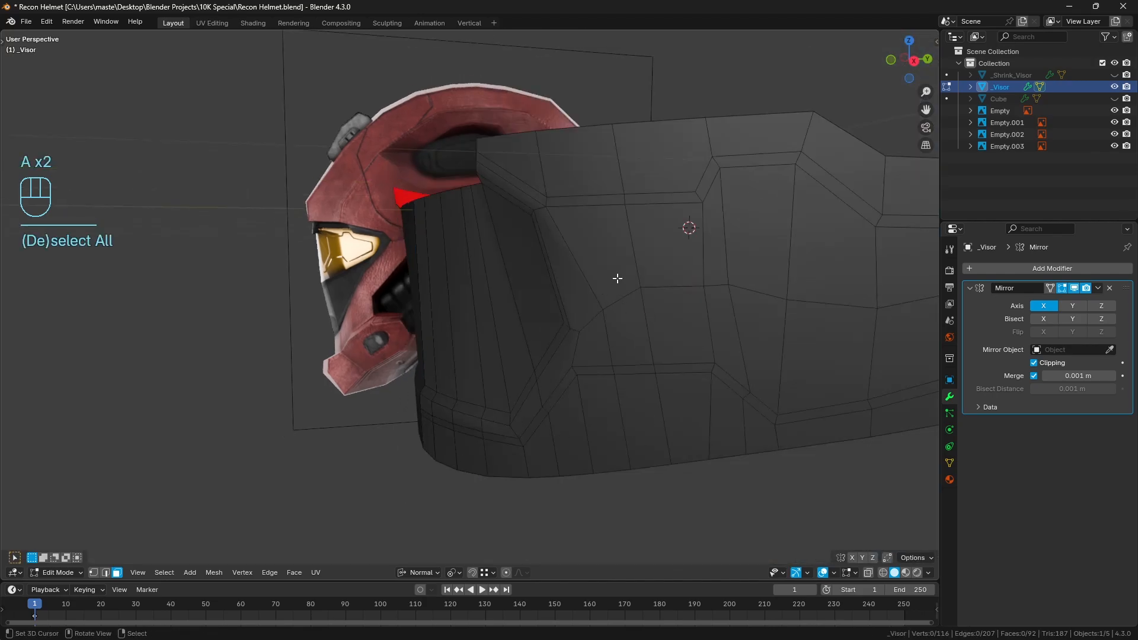
From the front view, circle-select the central and side visor faces enclosed by the outer panel line, excluding the upper and lower border faces
{"action": "key", "text": "KP_1"}
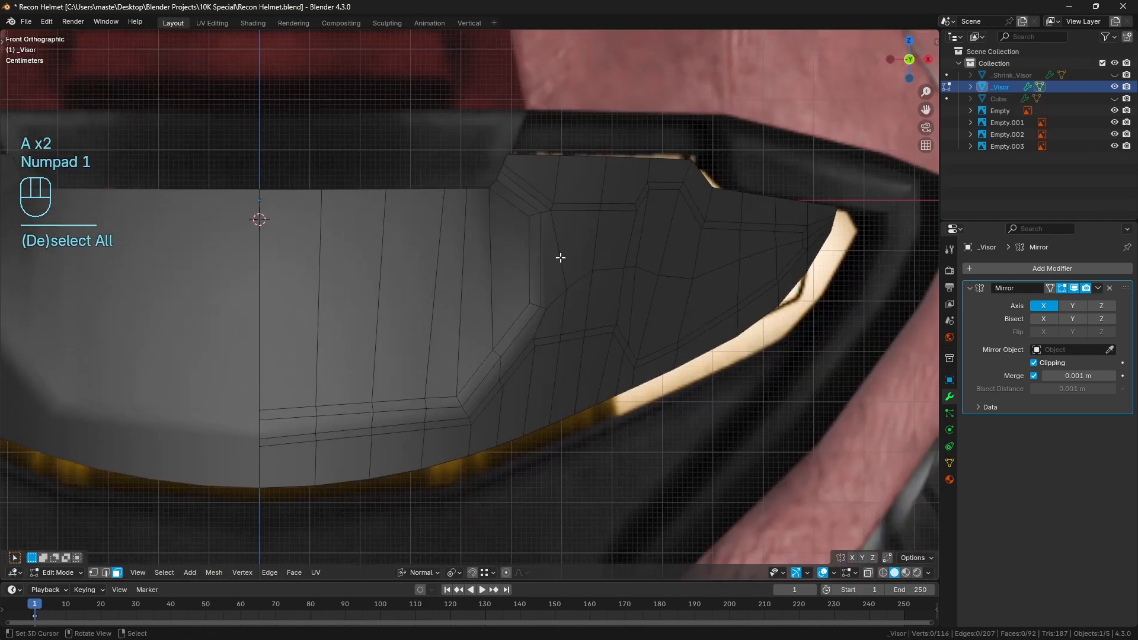
{"action": "scroll", "coordinate": [335, 346], "scroll_direction": "up", "scroll_amount": 1}
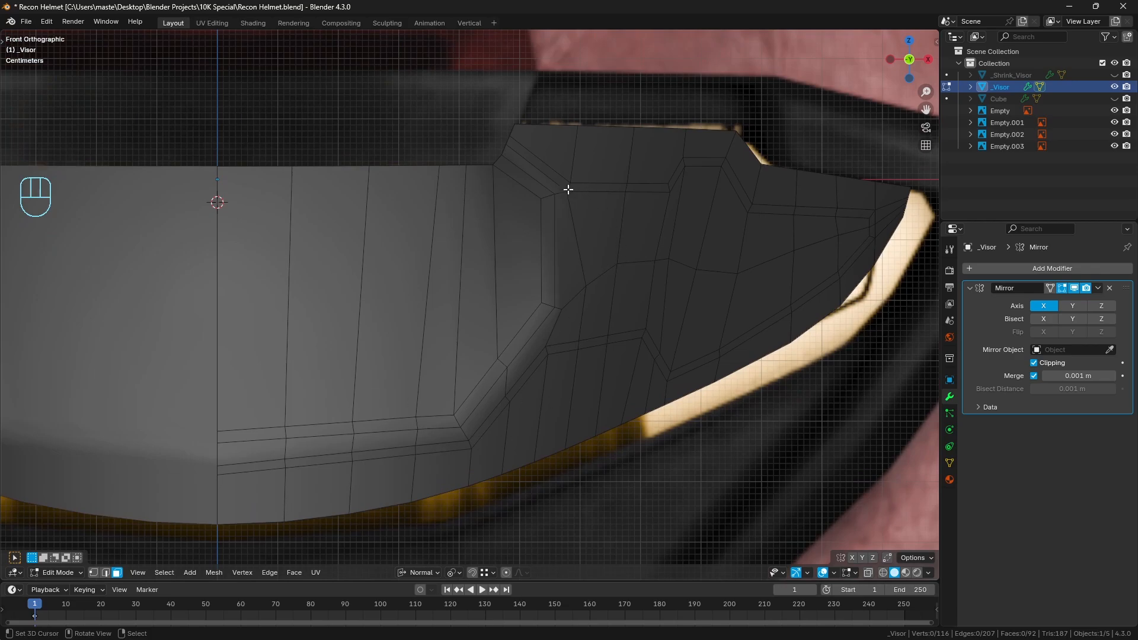
{"action": "key", "text": "c"}
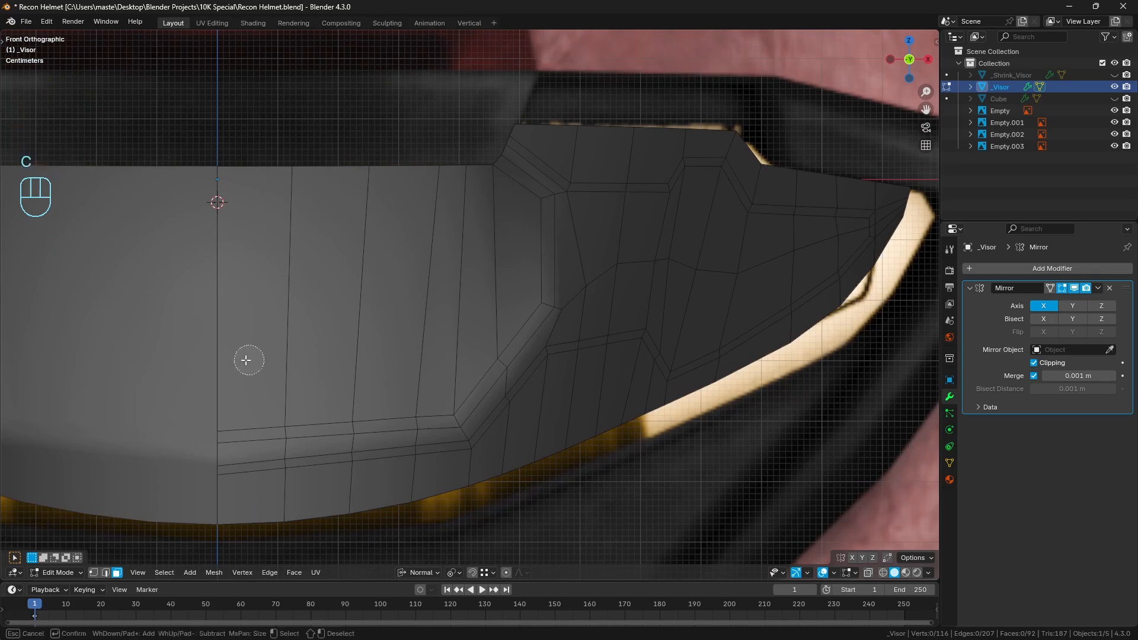
{"action": "mouse_move", "coordinate": [246, 355]}
{"action": "left_mouse_down"}
{"action": "mouse_move", "coordinate": [515, 249]}
{"action": "mouse_move", "coordinate": [524, 181]}
{"action": "mouse_move", "coordinate": [505, 326]}
{"action": "mouse_move", "coordinate": [403, 418]}
{"action": "mouse_move", "coordinate": [257, 423]}
{"action": "mouse_move", "coordinate": [428, 416]}
{"action": "mouse_move", "coordinate": [487, 378]}
{"action": "mouse_move", "coordinate": [553, 294]}
{"action": "mouse_move", "coordinate": [548, 210]}
{"action": "mouse_move", "coordinate": [761, 256]}
{"action": "mouse_move", "coordinate": [823, 233]}
{"action": "mouse_move", "coordinate": [646, 299]}
{"action": "mouse_move", "coordinate": [563, 308]}
{"action": "left_mouse_up"}
{"action": "right_click", "coordinate": [564, 309]}
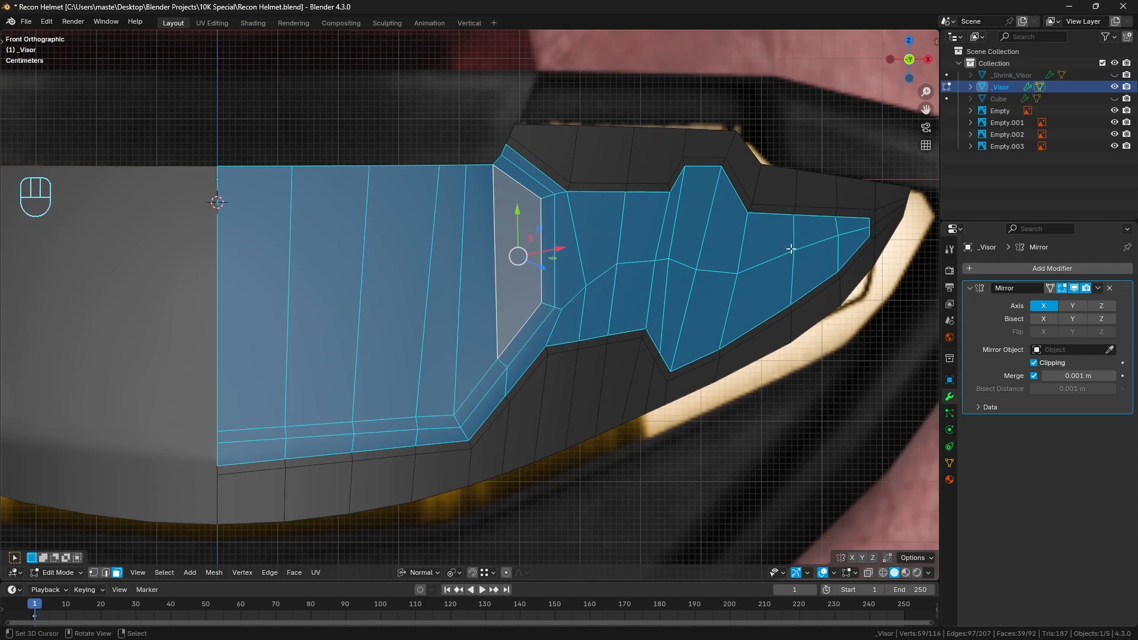
Offset the selected central and side faces along their normals with Shrink/Fatten and clear the selection
{"action": "middle_click_drag", "start_coordinate": [717, 293], "coordinate": [568, 305]}
{"action": "key", "text": "alt+s"}
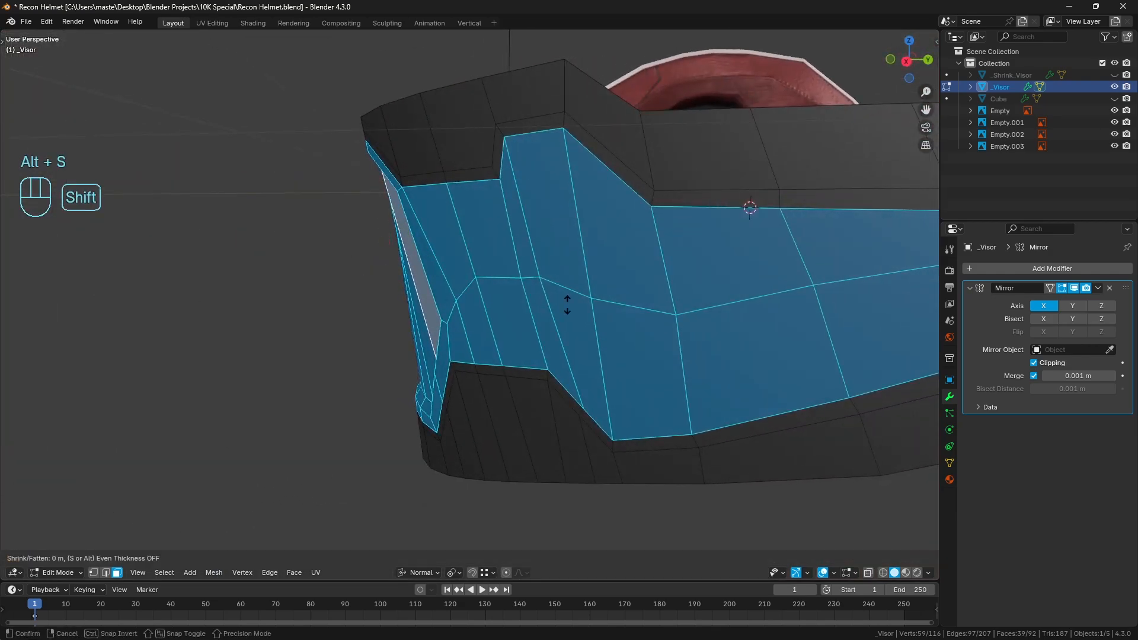
{"action": "left_click", "coordinate": [580, 335]}
{"action": "key", "text": "a"}
{"action": "key", "text": "a"}
Examine the visor's shading and panel shapes from several angles in Object Mode and Edit Mode
{"action": "scroll", "coordinate": [579, 335], "scroll_direction": "down", "scroll_amount": 3}
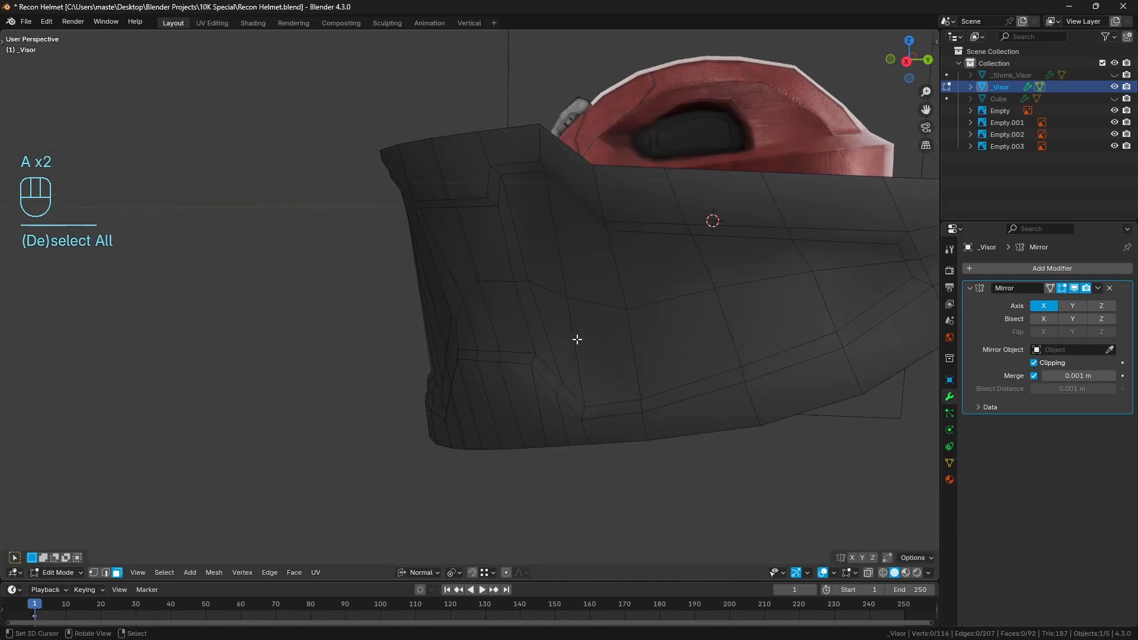
{"action": "mouse_move", "coordinate": [579, 335]}
{"action": "middle_mouse_down"}
{"action": "mouse_move", "coordinate": [609, 338]}
{"action": "mouse_move", "coordinate": [524, 352]}
{"action": "mouse_move", "coordinate": [599, 344]}
{"action": "middle_mouse_up"}
{"action": "key", "text": "Tab"}
{"action": "key", "text": "a"}
{"action": "key", "text": "a"}
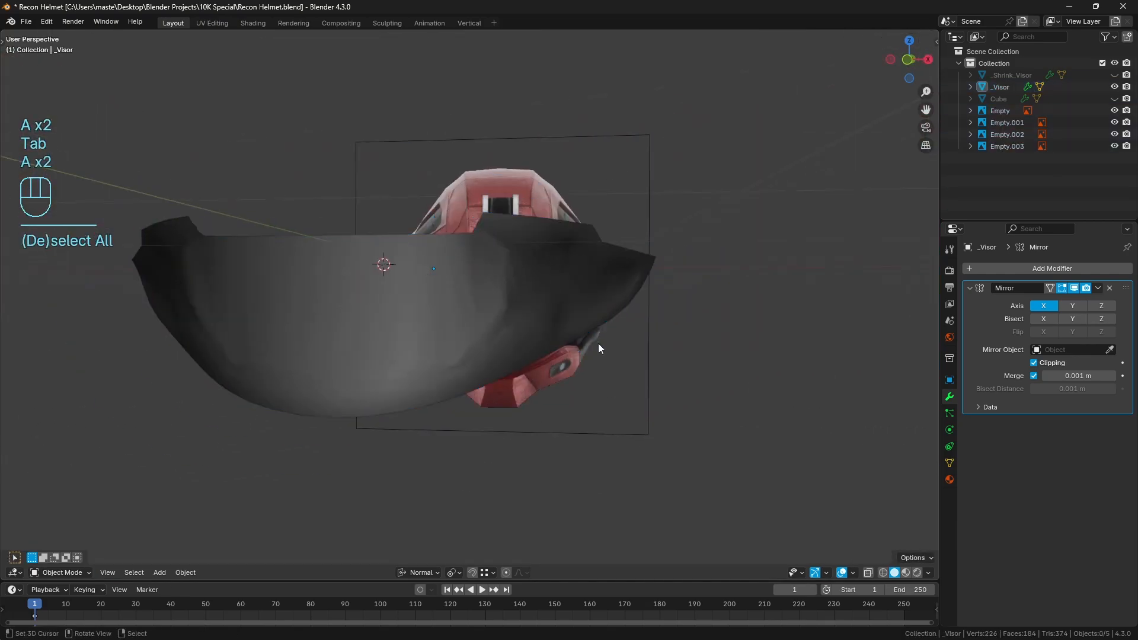
{"action": "left_click", "coordinate": [548, 316]}
{"action": "middle_click_drag", "start_coordinate": [548, 316], "coordinate": [691, 283]}
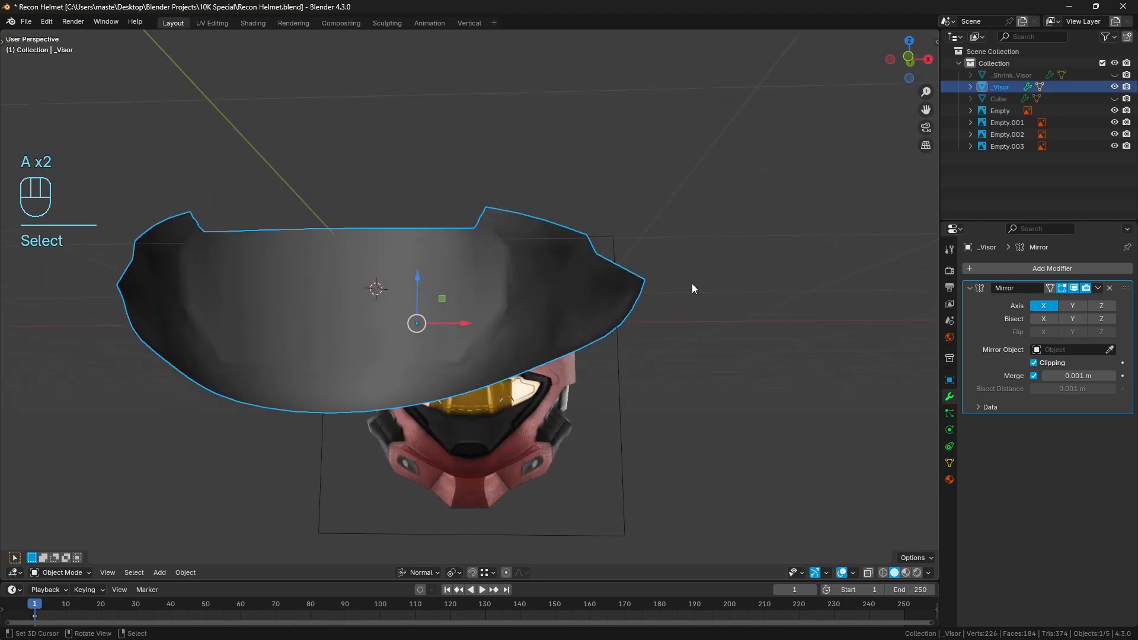
{"action": "key", "text": "Tab"}
{"action": "key", "text": "a"}
{"action": "scroll", "coordinate": [638, 313], "scroll_direction": "up", "scroll_amount": 2}
{"action": "middle_click_drag", "start_coordinate": [637, 314], "coordinate": [614, 327]}
{"action": "key", "text": "a"}
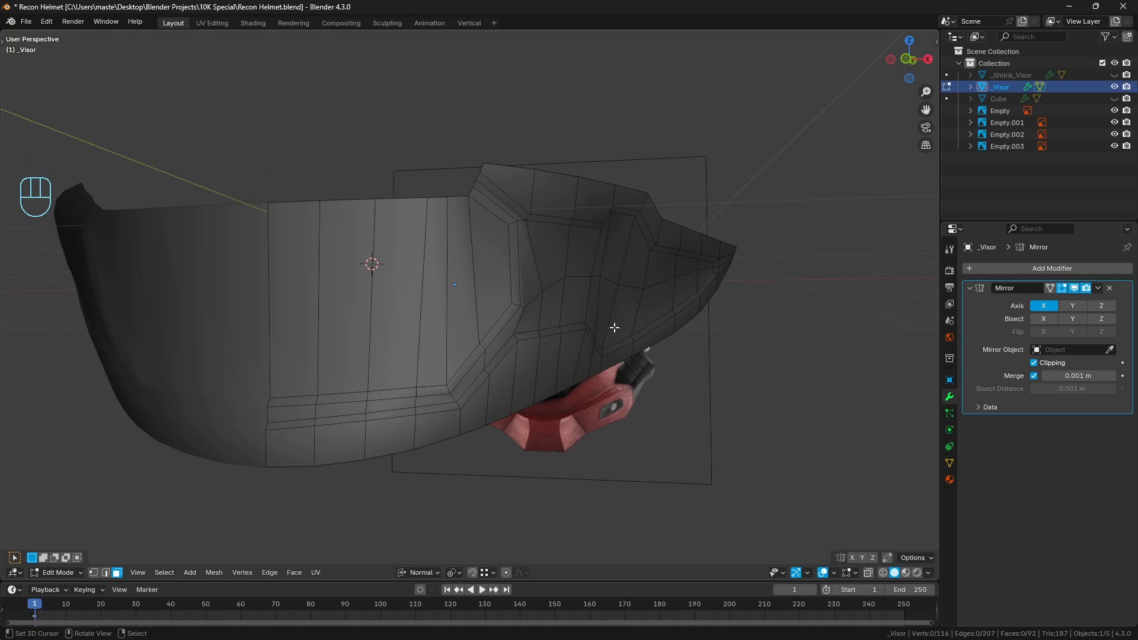
{"action": "middle_click_drag", "start_coordinate": [621, 321], "coordinate": [575, 331]}
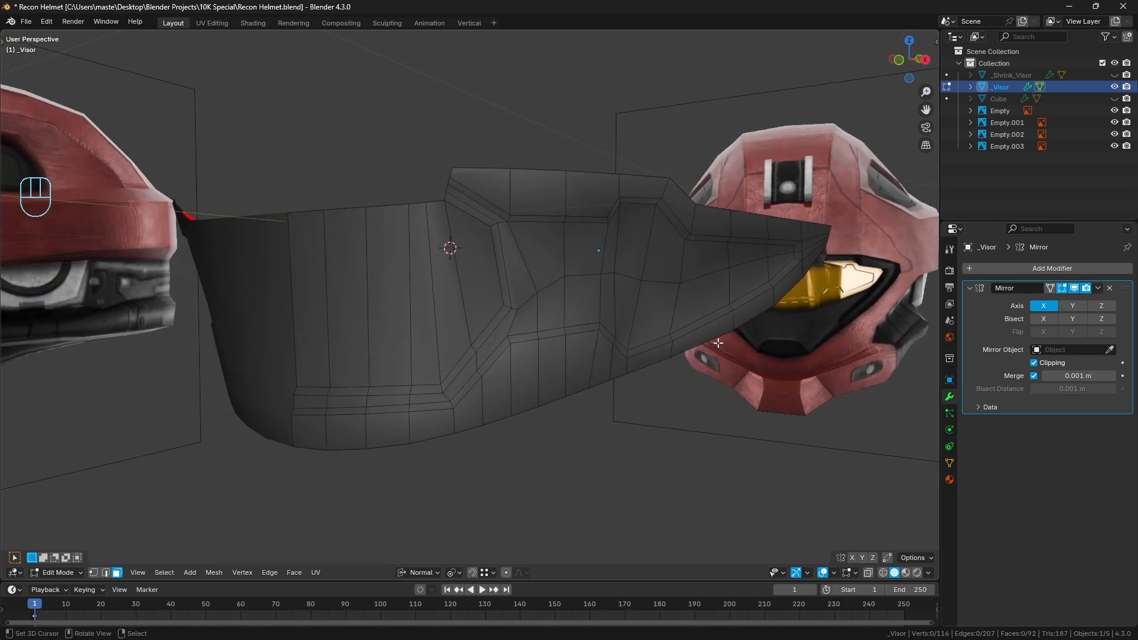
{"action": "left_click", "coordinate": [980, 270]}
{"action": "left_click", "coordinate": [980, 269]}
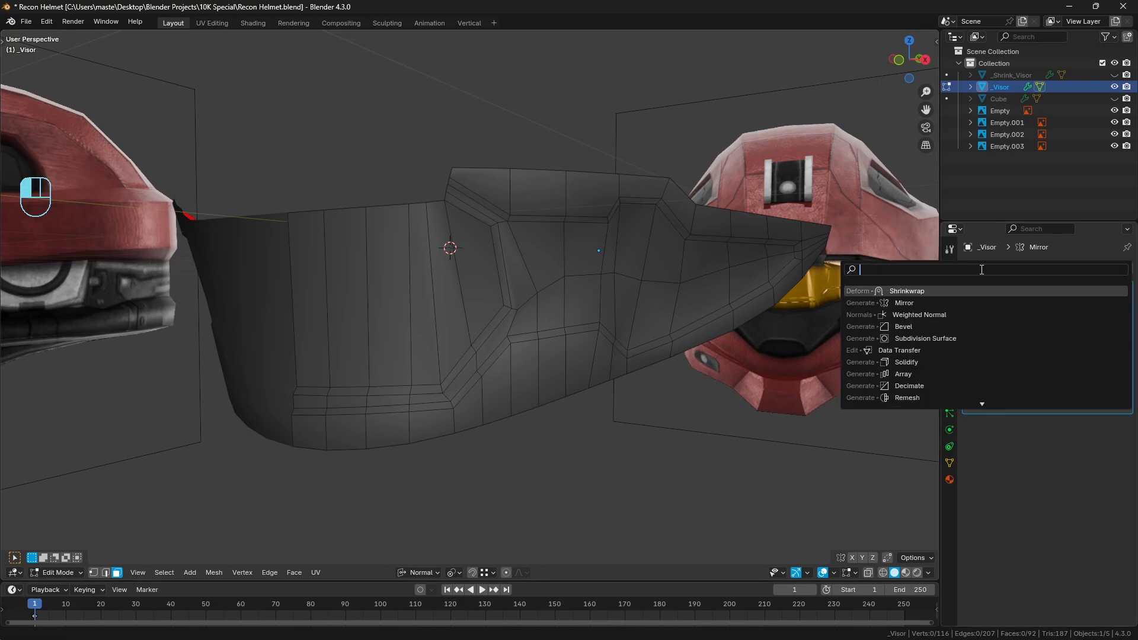
{"action": "type", "text": "bevel"}
{"action": "key", "text": "Return"}
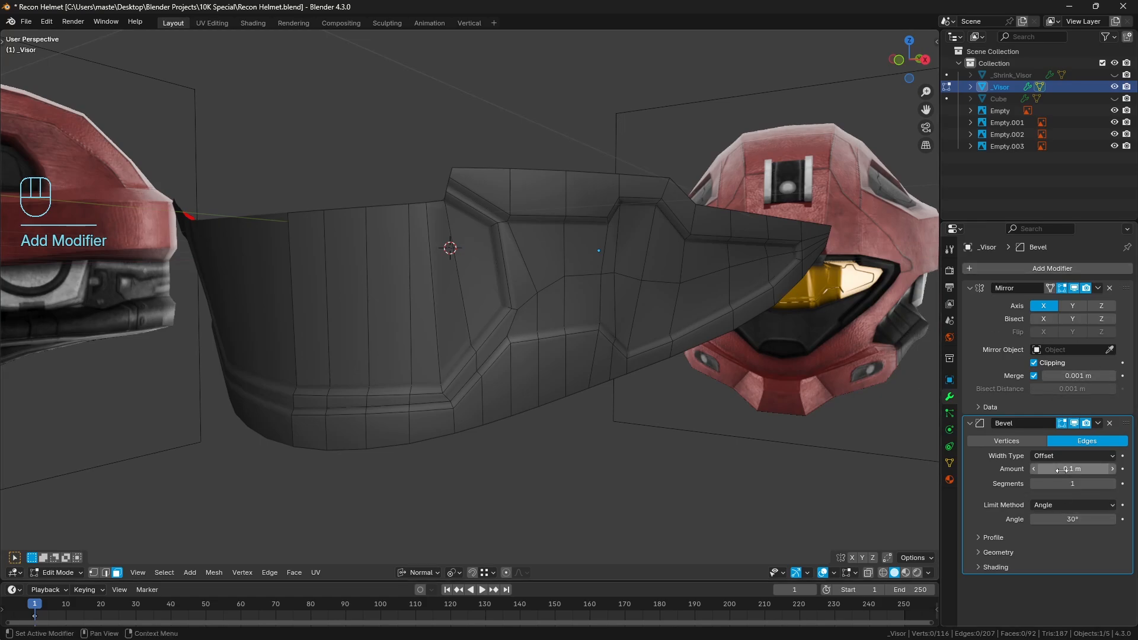
{"action": "left_click", "coordinate": [1112, 470]}
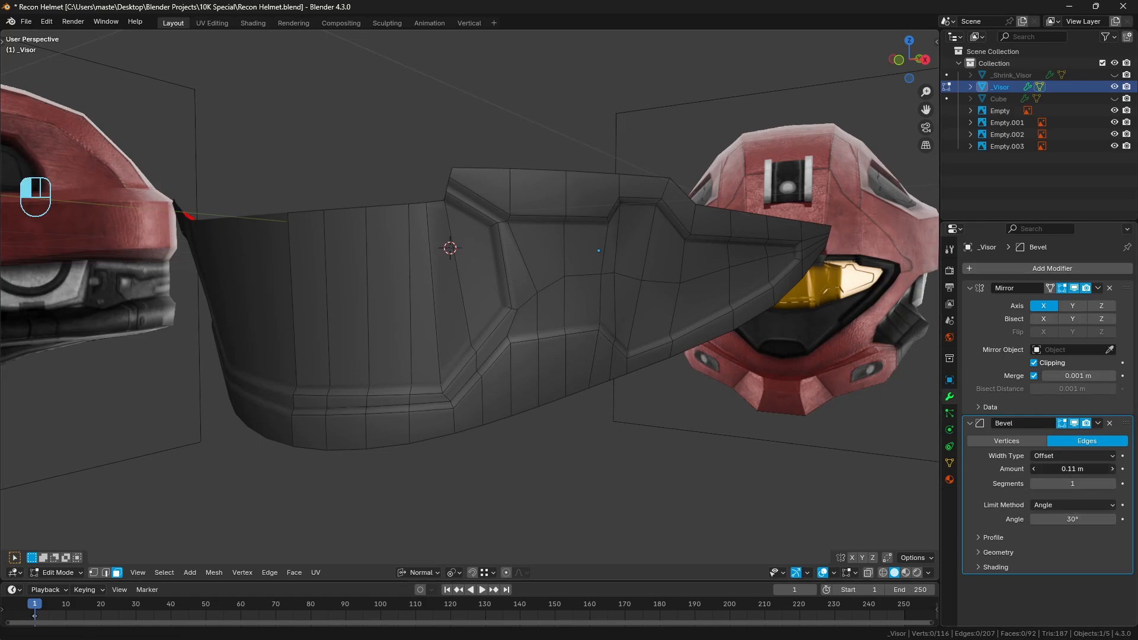
{"action": "left_click", "coordinate": [1032, 470]}
{"action": "left_click", "coordinate": [1120, 482]}
{"action": "left_click", "coordinate": [1113, 483]}
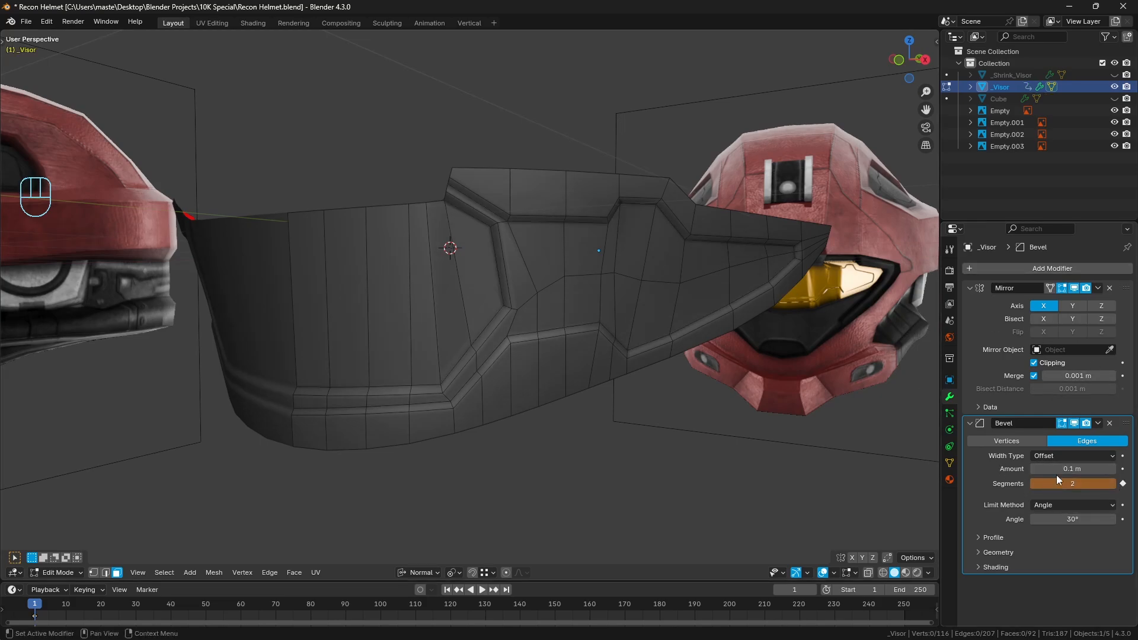
{"action": "key", "text": "ctrl+z"}
Add a Bevel modifier to the visor and set its segments to 4
{"action": "left_click", "coordinate": [984, 270]}
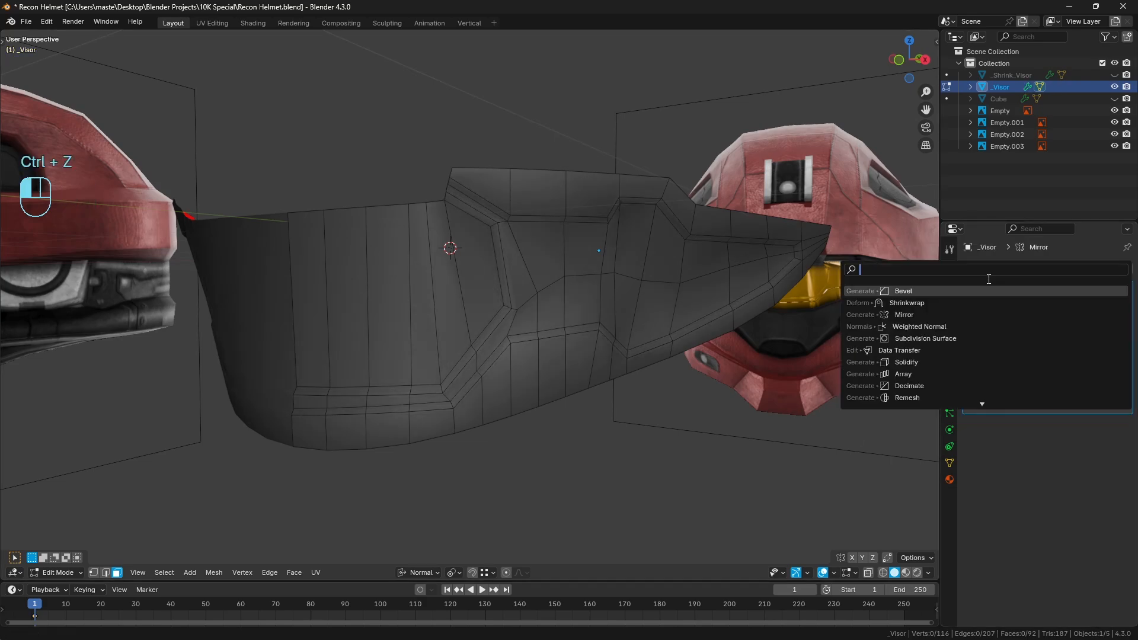
{"action": "type", "text": "beve"}
{"action": "key", "text": "Return"}
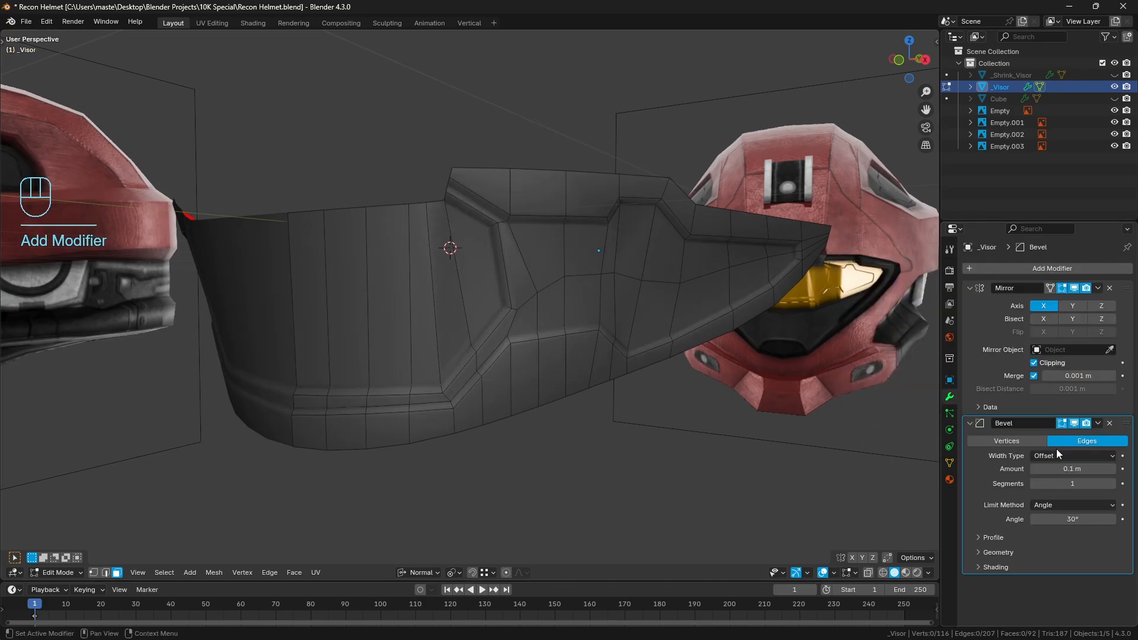
{"action": "left_click", "coordinate": [1111, 483]}
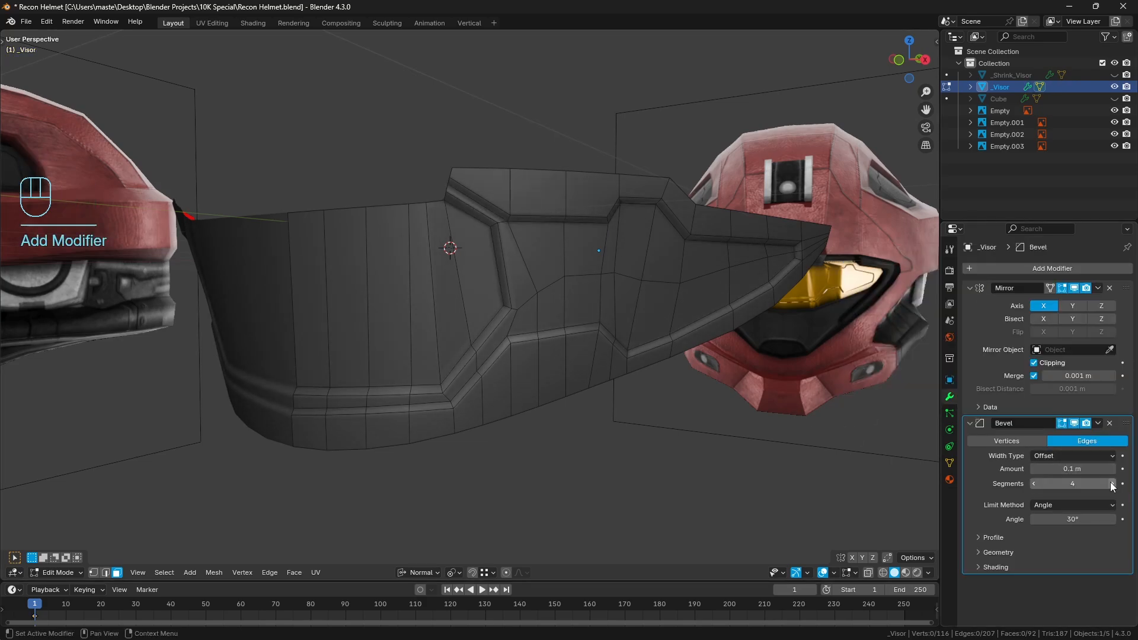
Switch to edge selection and turn off the Bevel modifier's display in the viewport and Edit Mode
{"action": "middle_click_drag", "start_coordinate": [606, 327], "coordinate": [611, 332]}
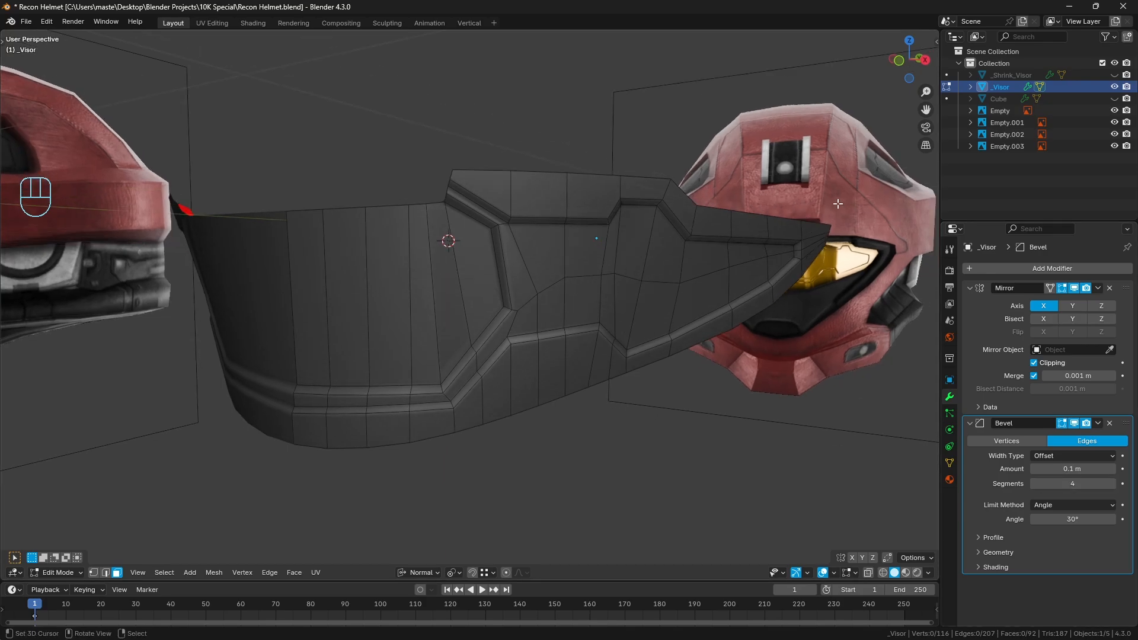
{"action": "left_click", "coordinate": [106, 573]}
{"action": "scroll", "coordinate": [613, 403], "scroll_direction": "up", "scroll_amount": 2}
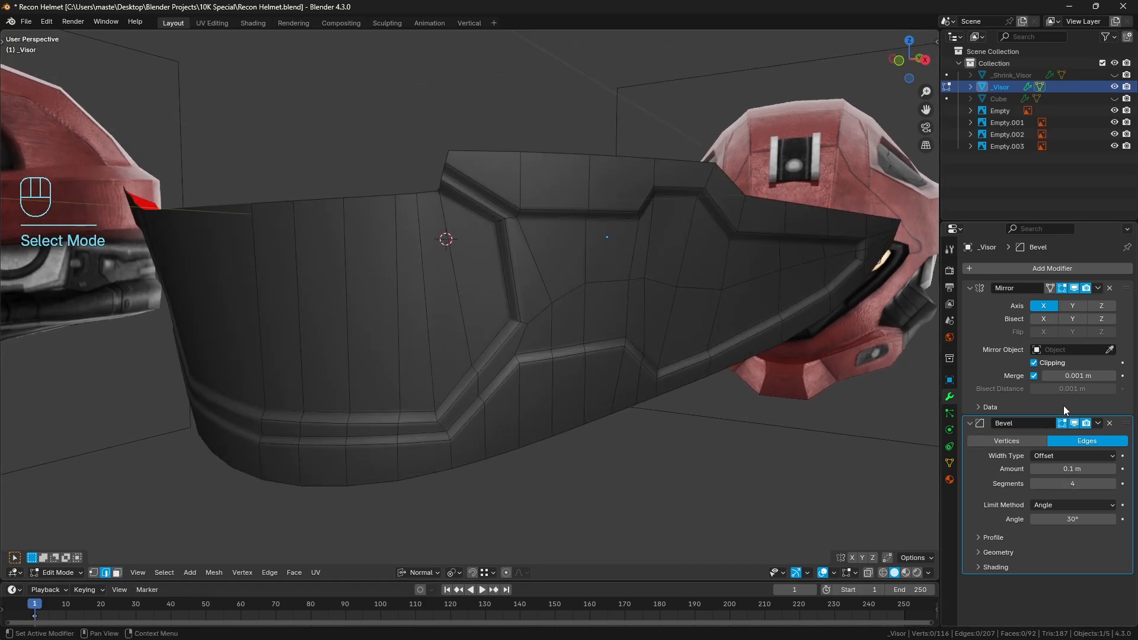
{"action": "left_click", "coordinate": [1073, 423]}
{"action": "middle_click_drag", "start_coordinate": [593, 308], "coordinate": [616, 325]}
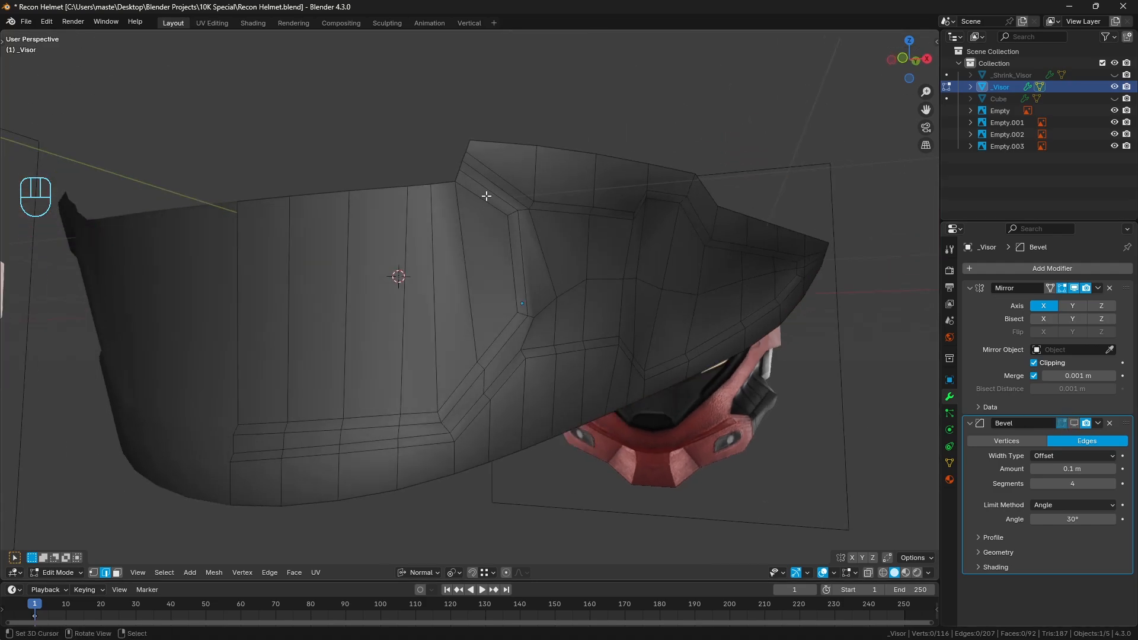
Show the selection's transform properties and select the two parallel edge loops around the central visor panel with the short edges joining their corners
{"action": "key", "text": "n"}
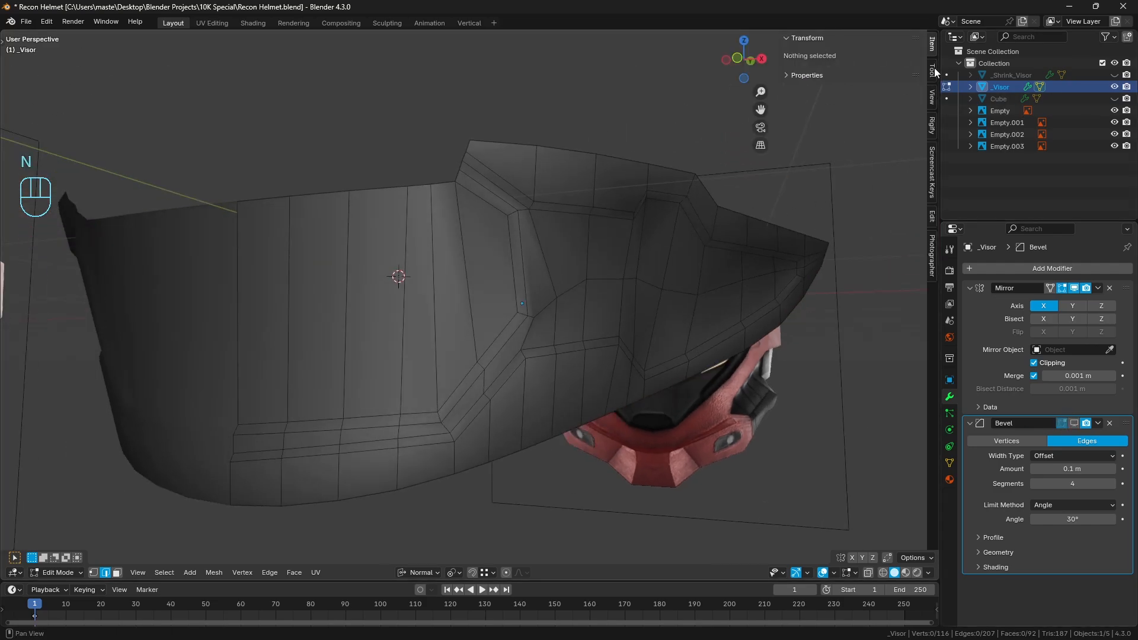
{"action": "left_click", "coordinate": [542, 274], "text": "alt"}
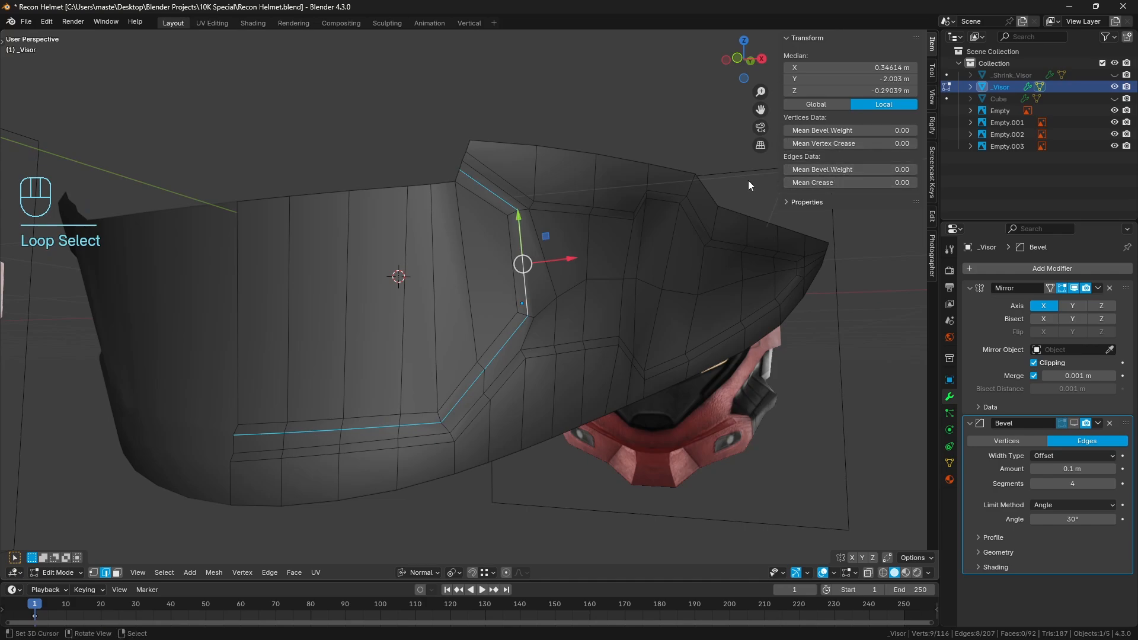
{"action": "middle_click_drag", "start_coordinate": [401, 287], "coordinate": [419, 288]}
{"action": "scroll", "coordinate": [513, 273], "scroll_direction": "up", "scroll_amount": 1}
{"action": "right_click", "coordinate": [526, 249], "text": "alt+shift"}
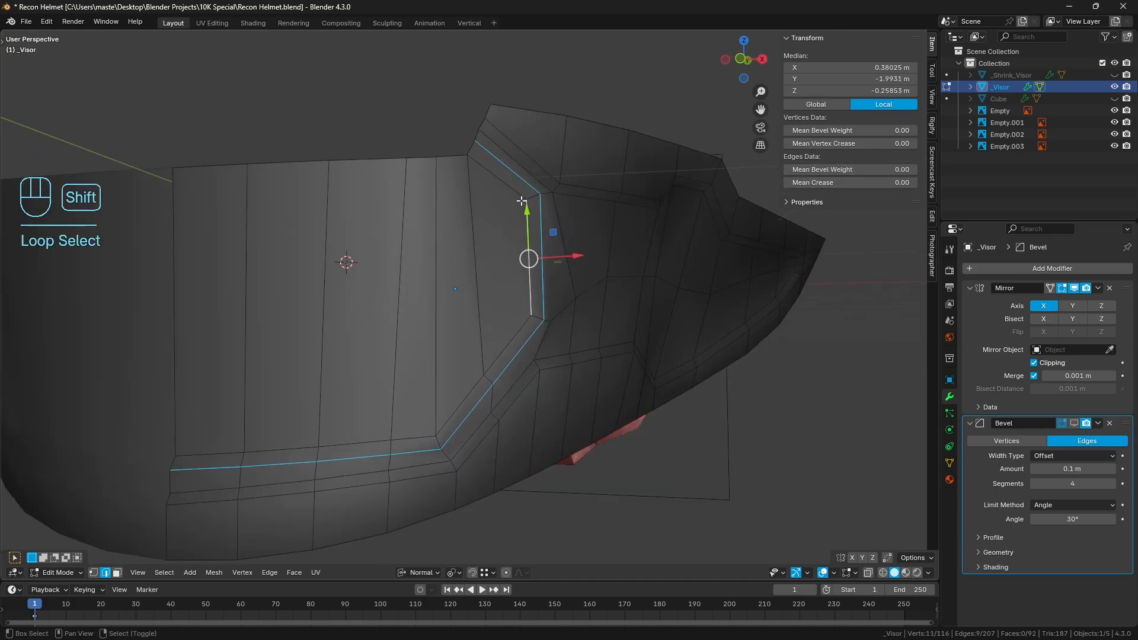
{"action": "right_click", "coordinate": [516, 193], "text": "alt+shift"}
{"action": "right_click", "coordinate": [505, 348], "text": "alt+shift"}
{"action": "right_click", "coordinate": [441, 443], "text": "shift"}
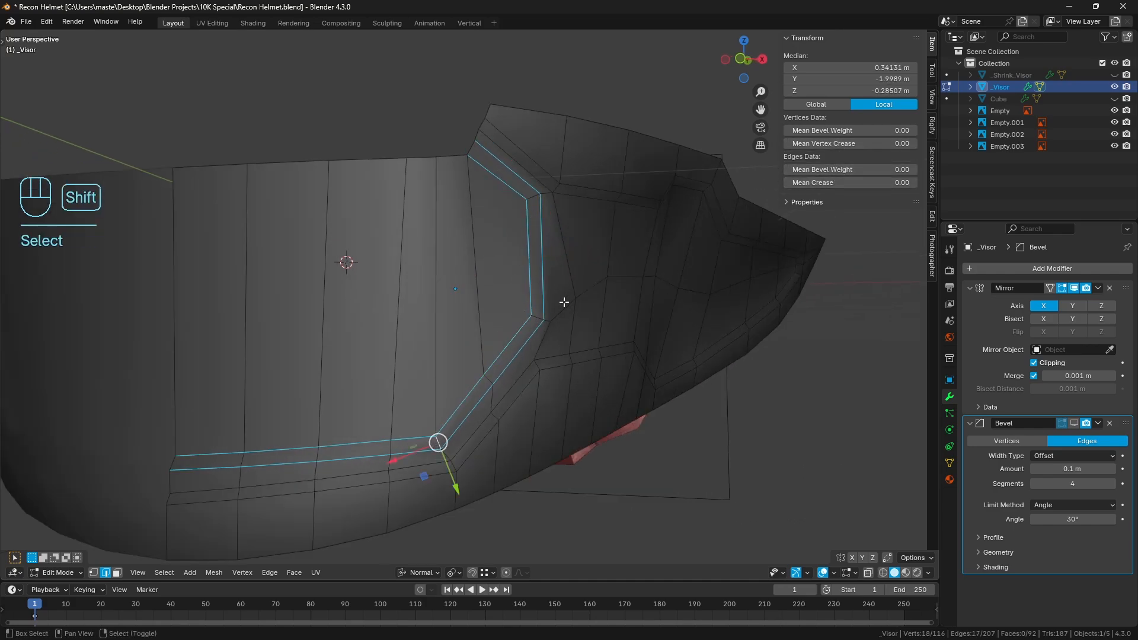
{"action": "right_click", "coordinate": [534, 320], "text": "shift"}
{"action": "right_click", "coordinate": [531, 191], "text": "shift"}
Add the two edge loops along the side panel's upper border to the selection, including the short edges at their corners
{"action": "right_click", "coordinate": [520, 159], "text": "alt+shift"}
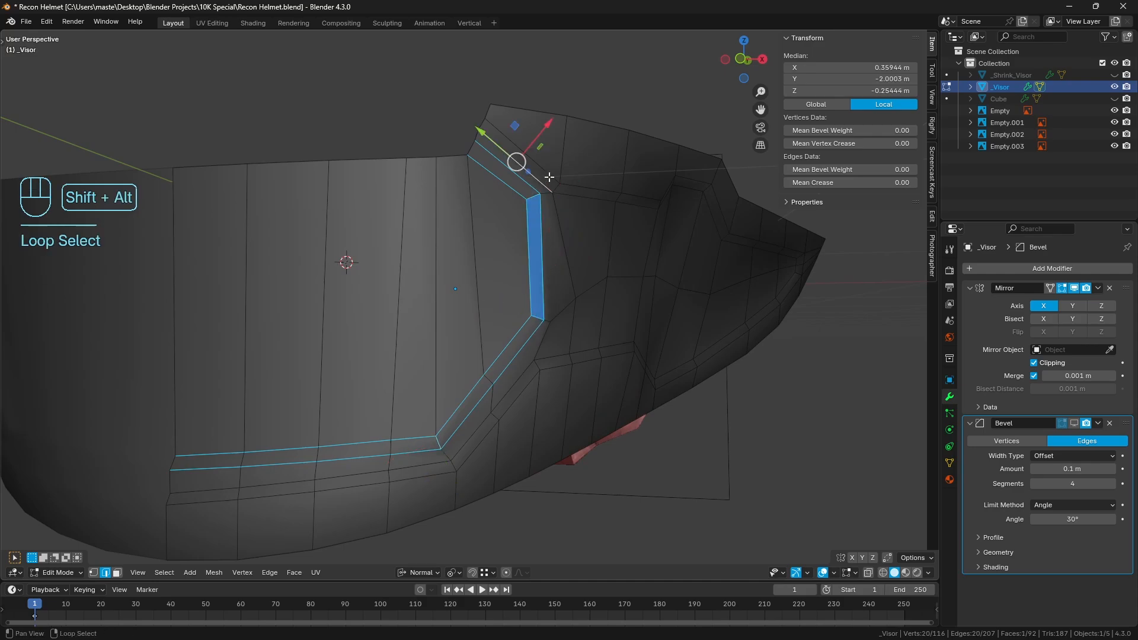
{"action": "right_click", "coordinate": [580, 189], "text": "alt+shift"}
{"action": "middle_click_drag", "start_coordinate": [598, 196], "coordinate": [612, 203]}
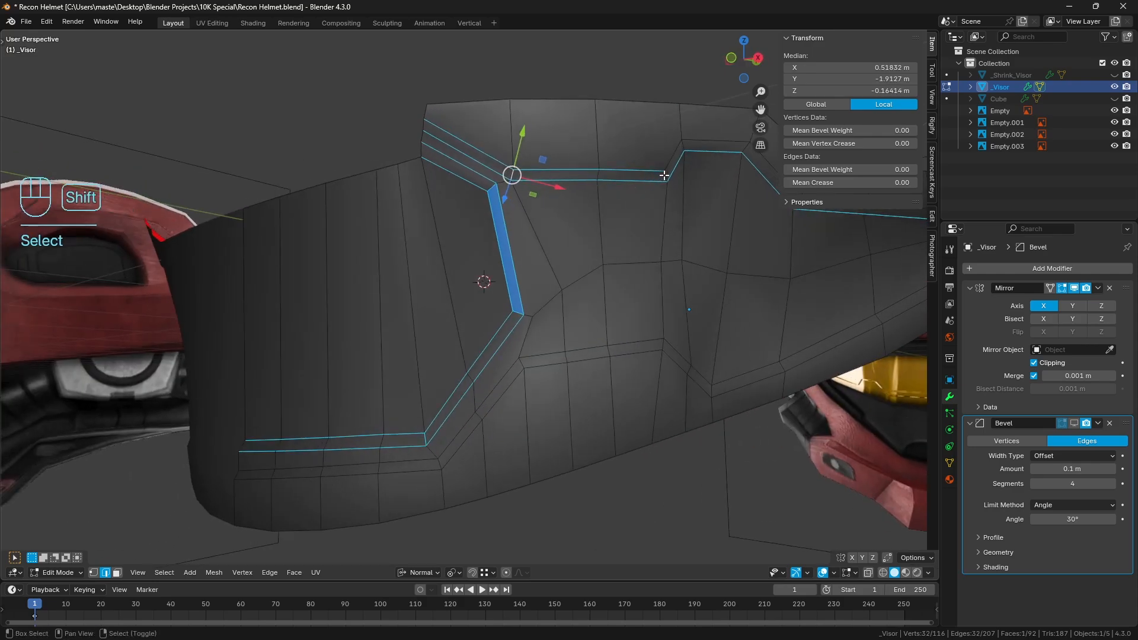
{"action": "right_click", "coordinate": [681, 165], "text": "alt+shift"}
{"action": "right_click", "coordinate": [675, 161], "text": "shift"}
{"action": "middle_click_drag", "start_coordinate": [676, 161], "coordinate": [525, 194], "text": "shift"}
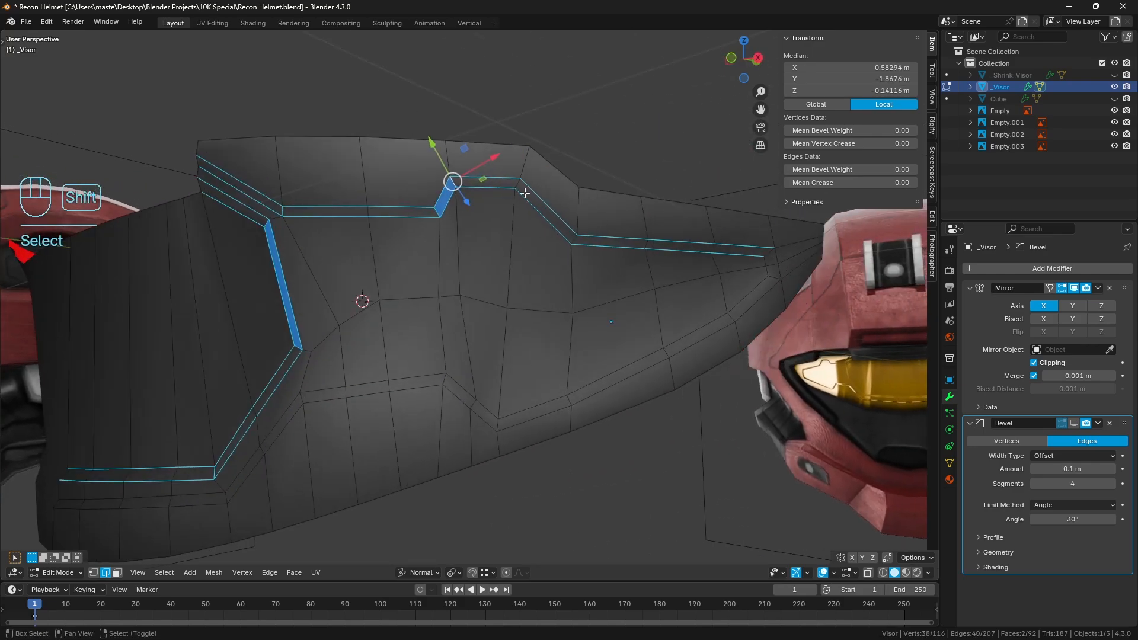
{"action": "right_click", "coordinate": [519, 185], "text": "shift"}
{"action": "right_click", "coordinate": [574, 236], "text": "shift"}
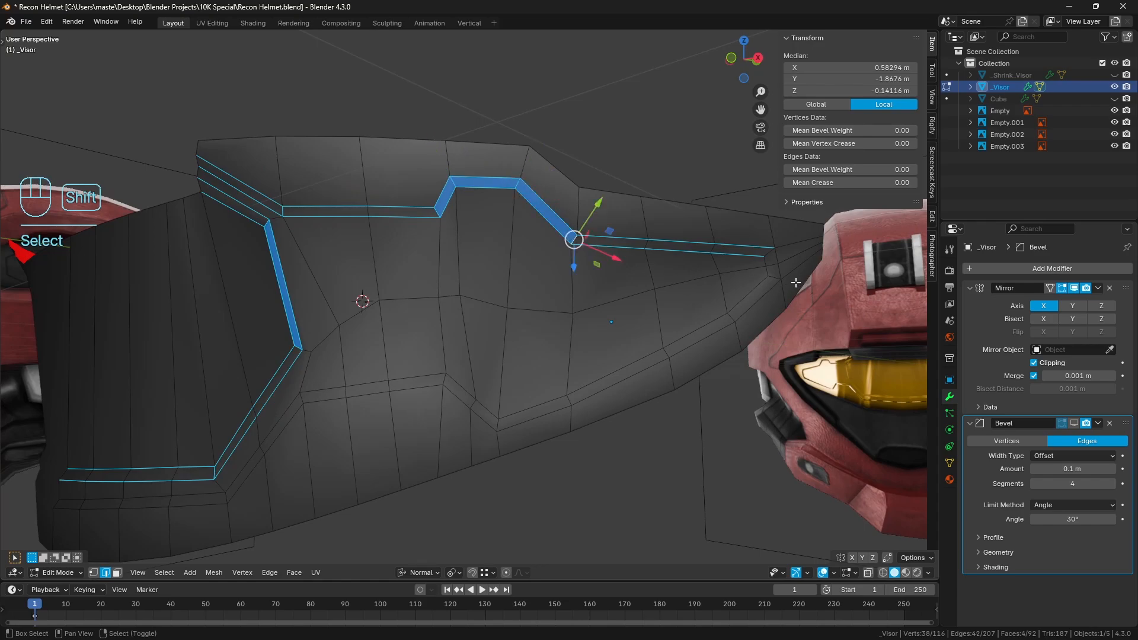
Extend the selection with the edges around the side panel's pointed tip and the two loops along its lower border
{"action": "right_click", "coordinate": [764, 261], "text": "alt+shift"}
{"action": "right_click", "coordinate": [769, 254], "text": "shift"}
{"action": "right_click", "coordinate": [775, 277], "text": "shift"}
{"action": "right_click", "coordinate": [751, 292], "text": "alt+shift"}
{"action": "right_click", "coordinate": [757, 301], "text": "alt+shift"}
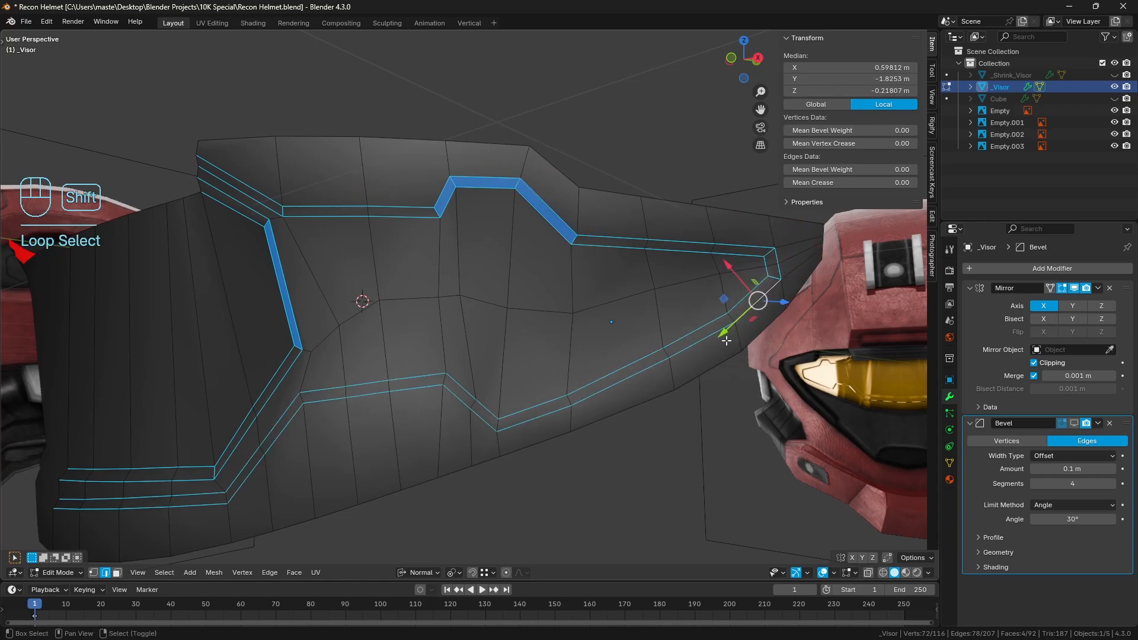
Add the short edges joining the two lower panel-line loops at their corners to the selection
{"action": "middle_click_drag", "start_coordinate": [507, 400], "coordinate": [561, 371], "text": "shift"}
{"action": "right_click", "coordinate": [500, 349], "text": "shift"}
{"action": "right_click", "coordinate": [550, 393], "text": "shift"}
{"action": "middle_click_drag", "start_coordinate": [394, 380], "coordinate": [491, 318]}
{"action": "right_click", "coordinate": [375, 368], "text": "shift"}
{"action": "right_click", "coordinate": [409, 420], "text": "shift"}
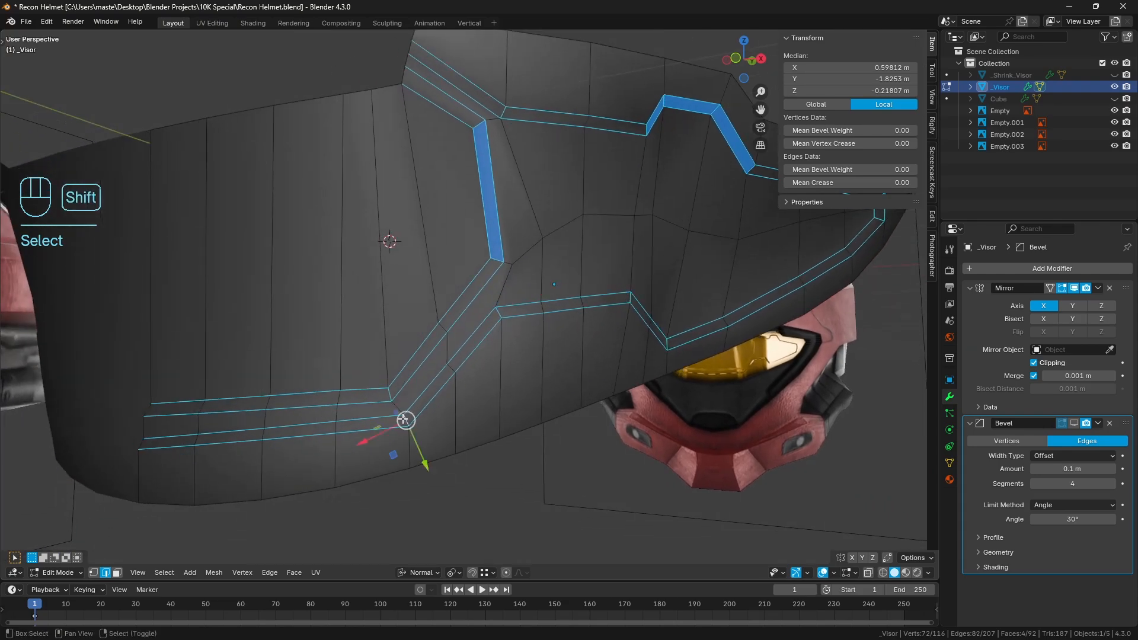
Set the selected panel-line edges' mean bevel weight to 1.00, clear the selection, return to Object Mode and hide the transform properties
{"action": "middle_click_drag", "start_coordinate": [554, 342], "coordinate": [638, 307]}
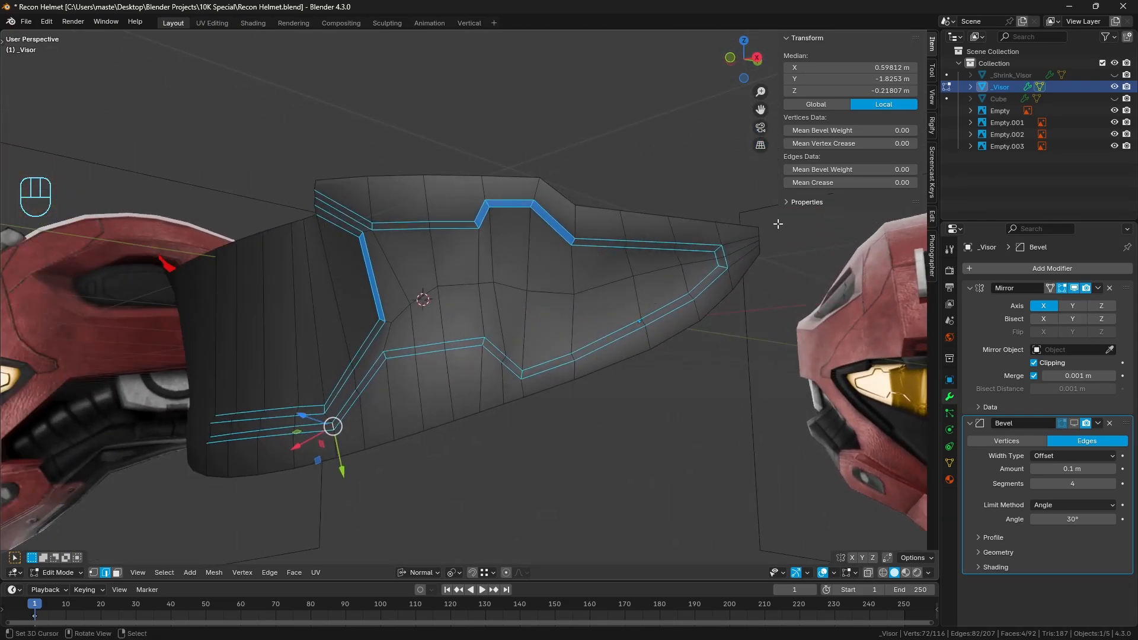
{"action": "left_click_drag", "start_coordinate": [844, 170], "coordinate": [913, 169]}
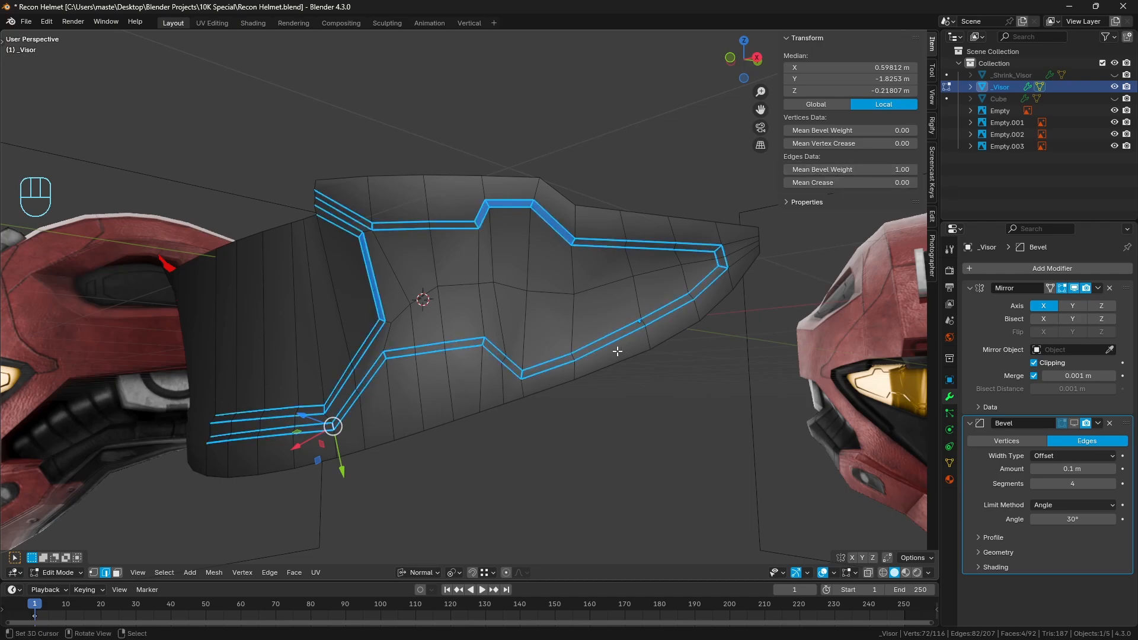
{"action": "mouse_move", "coordinate": [602, 339]}
{"action": "middle_mouse_down"}
{"action": "mouse_move", "coordinate": [641, 344]}
{"action": "mouse_move", "coordinate": [592, 323]}
{"action": "middle_mouse_up"}
{"action": "key", "text": "a"}
{"action": "key", "text": "a"}
{"action": "key", "text": "Tab"}
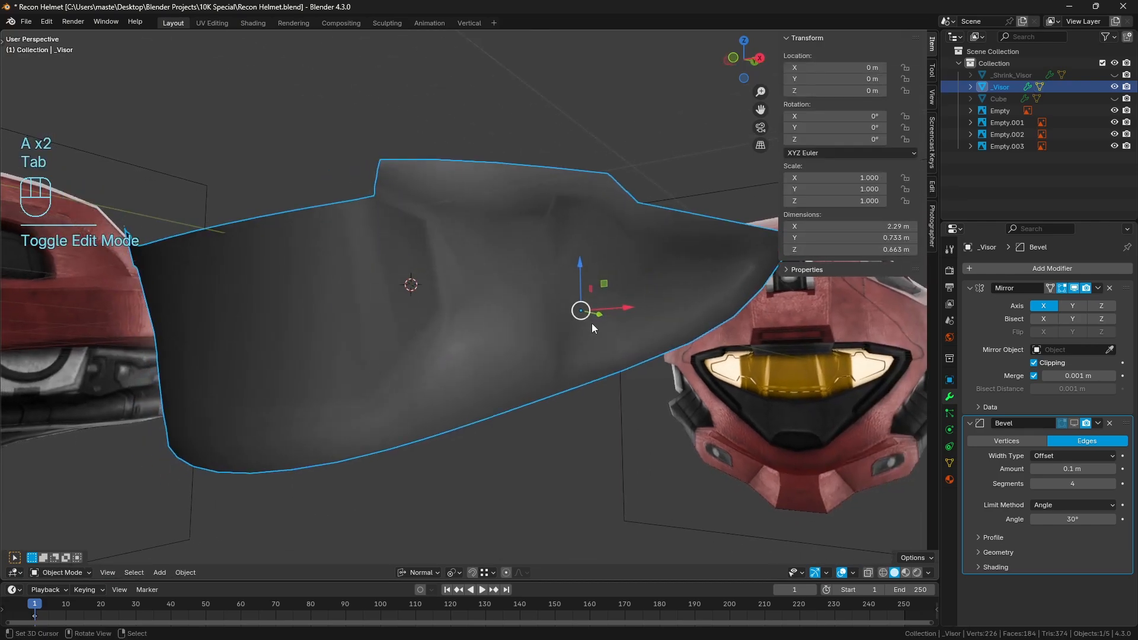
{"action": "key", "text": "n"}
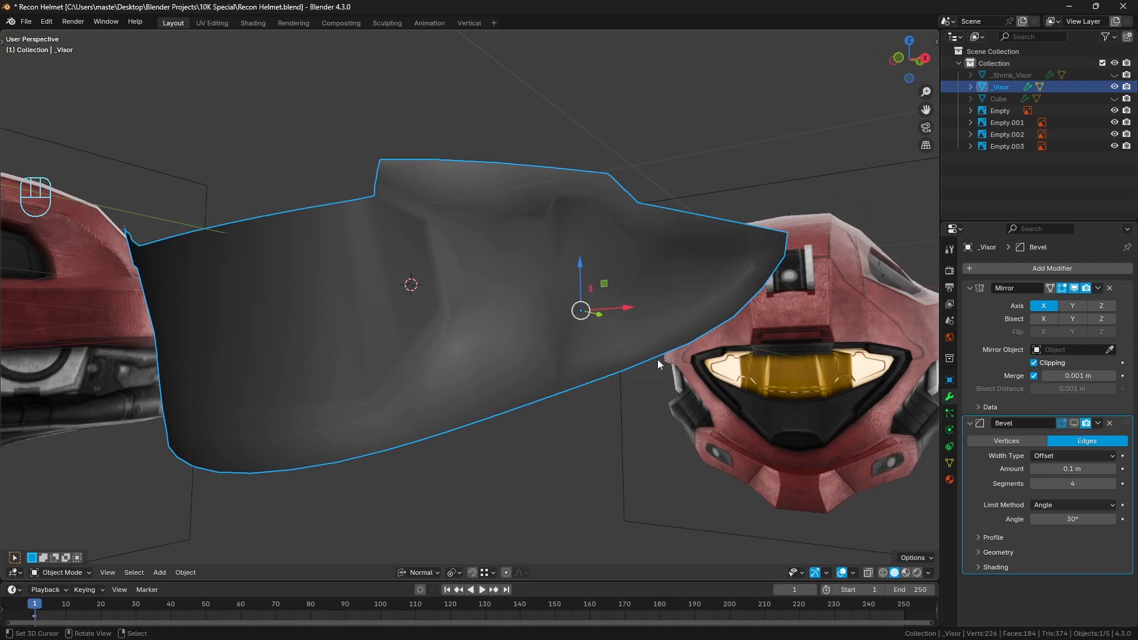
Display the visor's Bevel modifier in the viewport and set its limit method to Weight
{"action": "left_click", "coordinate": [1074, 422]}
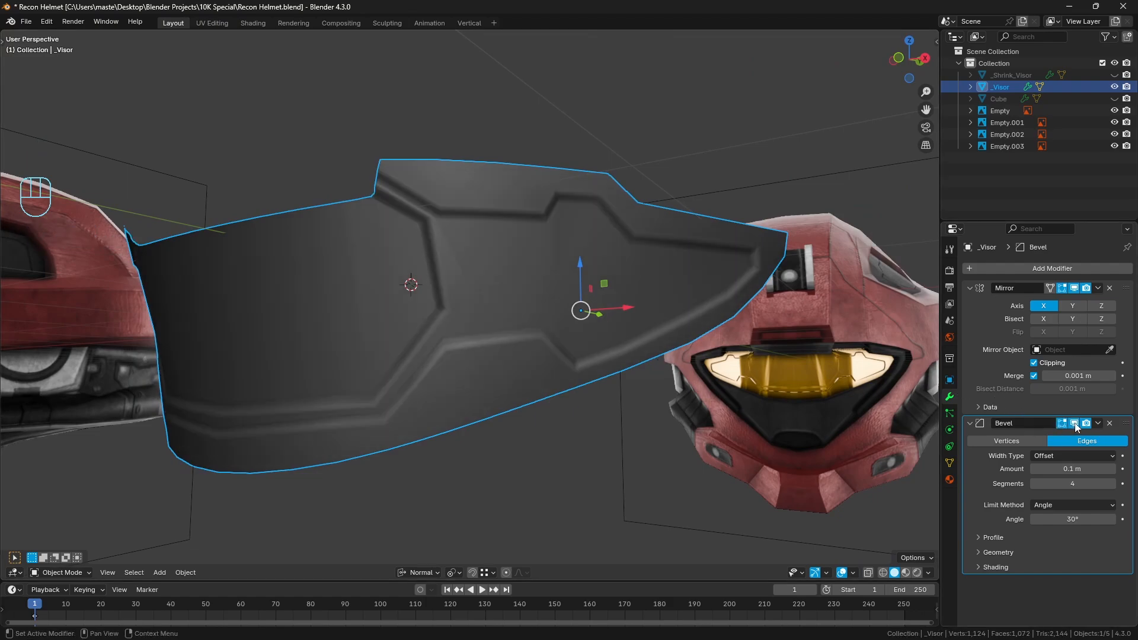
{"action": "left_click", "coordinate": [1055, 504]}
{"action": "left_click", "coordinate": [1057, 545]}
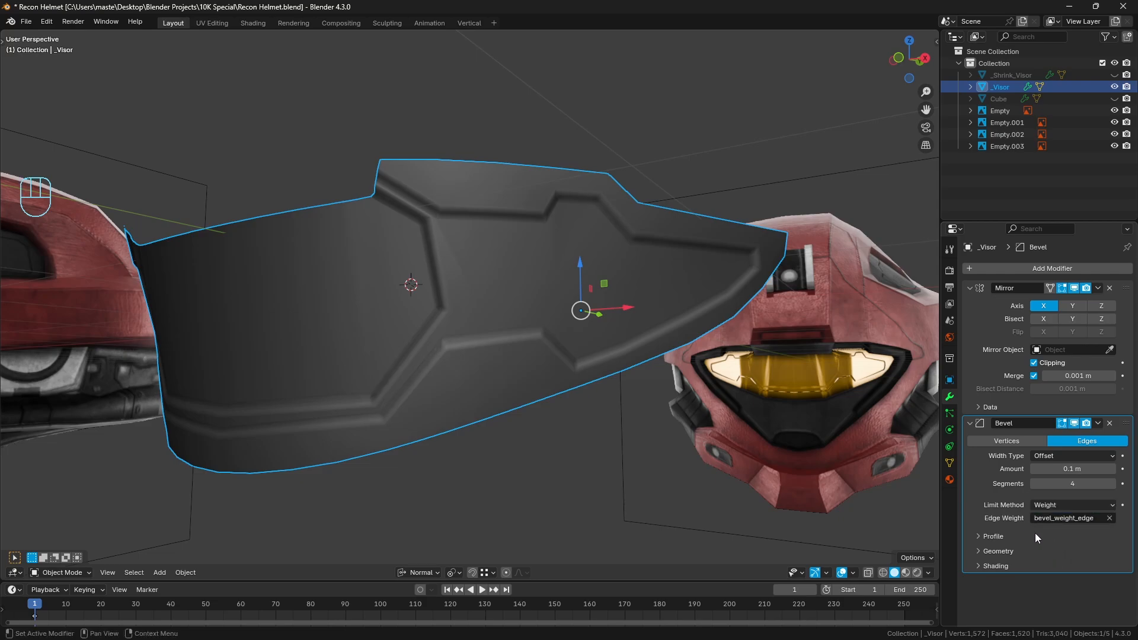
{"action": "scroll", "coordinate": [677, 350], "scroll_direction": "up", "scroll_amount": 1}
{"action": "middle_click_drag", "start_coordinate": [693, 204], "coordinate": [708, 205]}
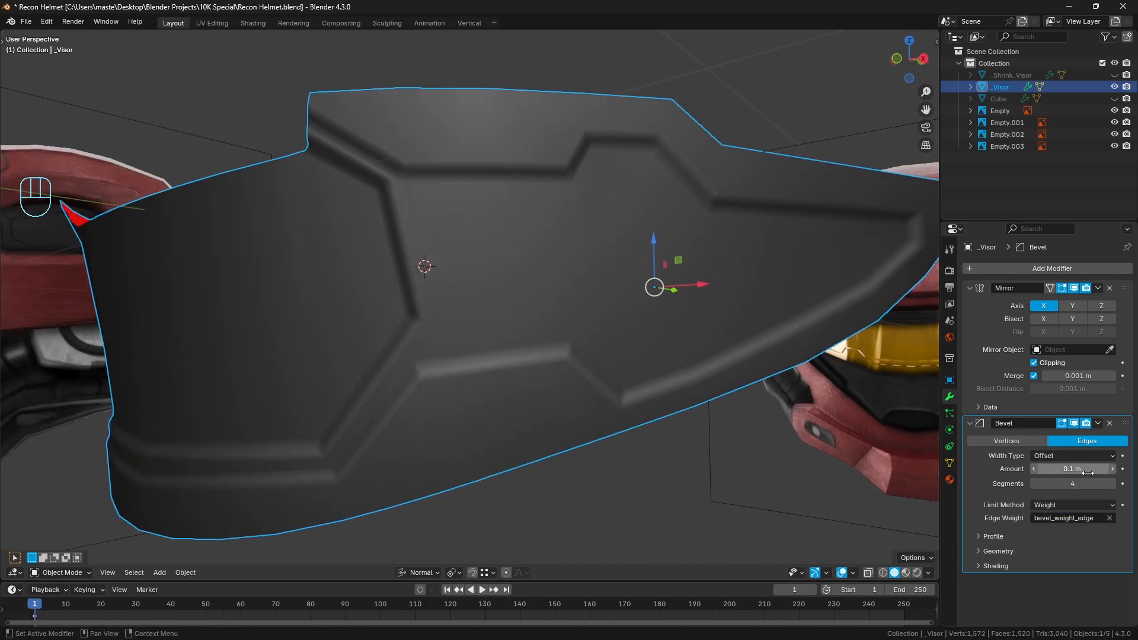
Set the Bevel modifier's amount to 0.003 m and deselect the visor
{"action": "left_click_drag", "start_coordinate": [1083, 469], "coordinate": [1060, 469], "text": "shift"}
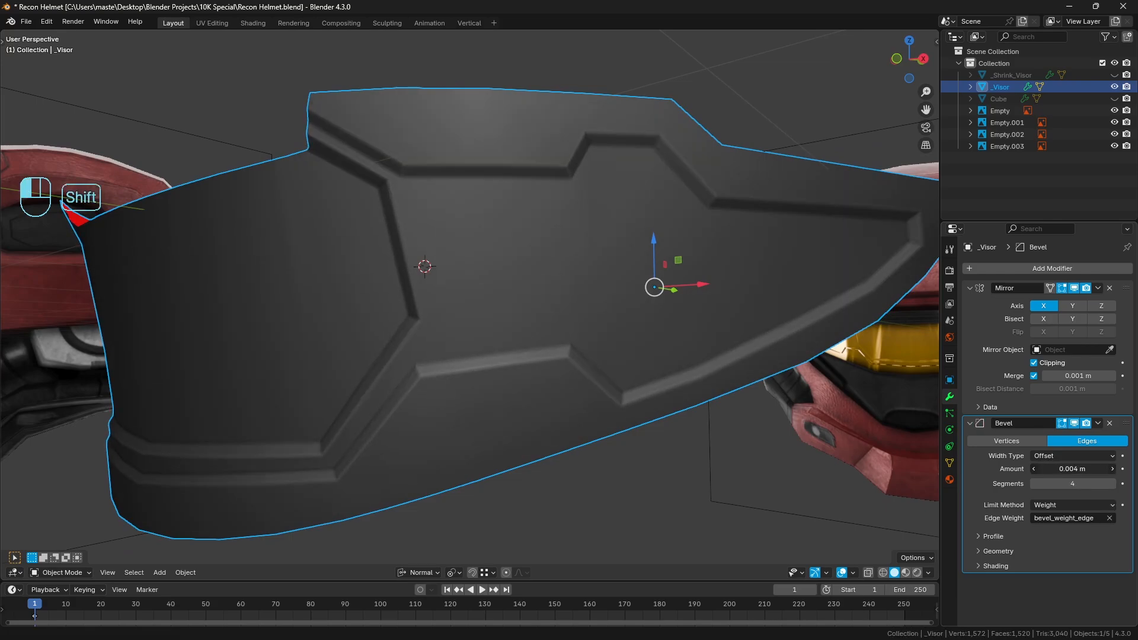
{"action": "left_click_drag", "start_coordinate": [1061, 469], "coordinate": [1061, 470], "text": "shift"}
{"action": "key", "text": "a"}
{"action": "key", "text": "a"}
{"action": "middle_click_drag", "start_coordinate": [674, 339], "coordinate": [610, 329]}
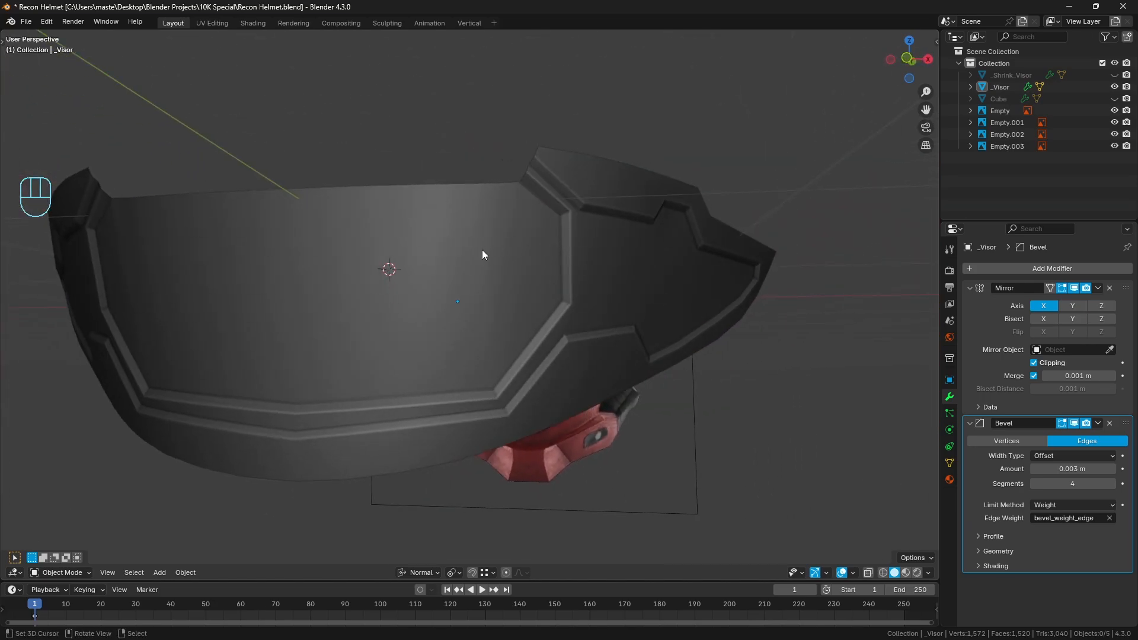
Edit the visor mesh and select the four upper border edges of the central panel, from the mirror line towards the corner
{"action": "left_click", "coordinate": [522, 203]}
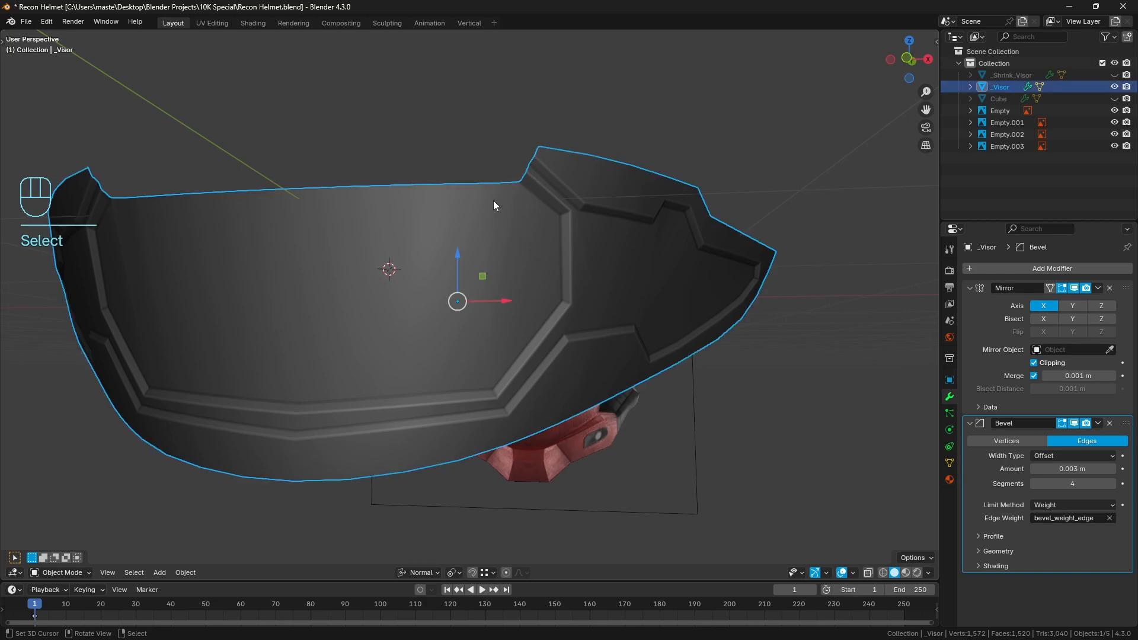
{"action": "key", "text": "Tab"}
{"action": "left_click", "coordinate": [106, 573]}
{"action": "middle_click_drag", "start_coordinate": [409, 306], "coordinate": [415, 363], "text": "shift"}
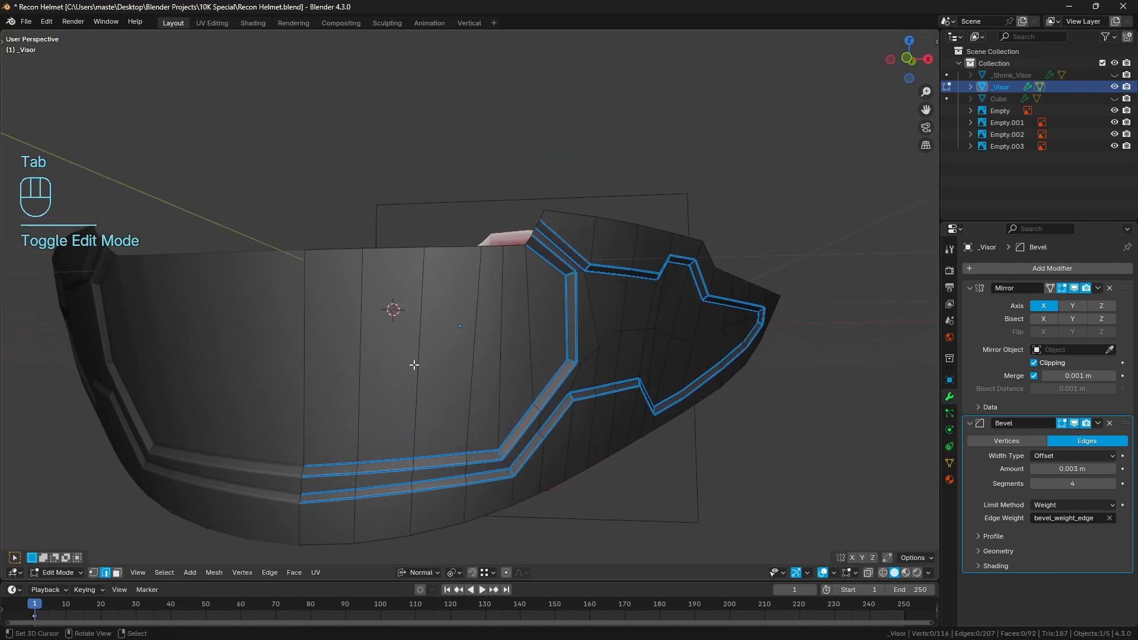
{"action": "scroll", "coordinate": [356, 296], "scroll_direction": "up", "scroll_amount": 1}
{"action": "left_click", "coordinate": [304, 251]}
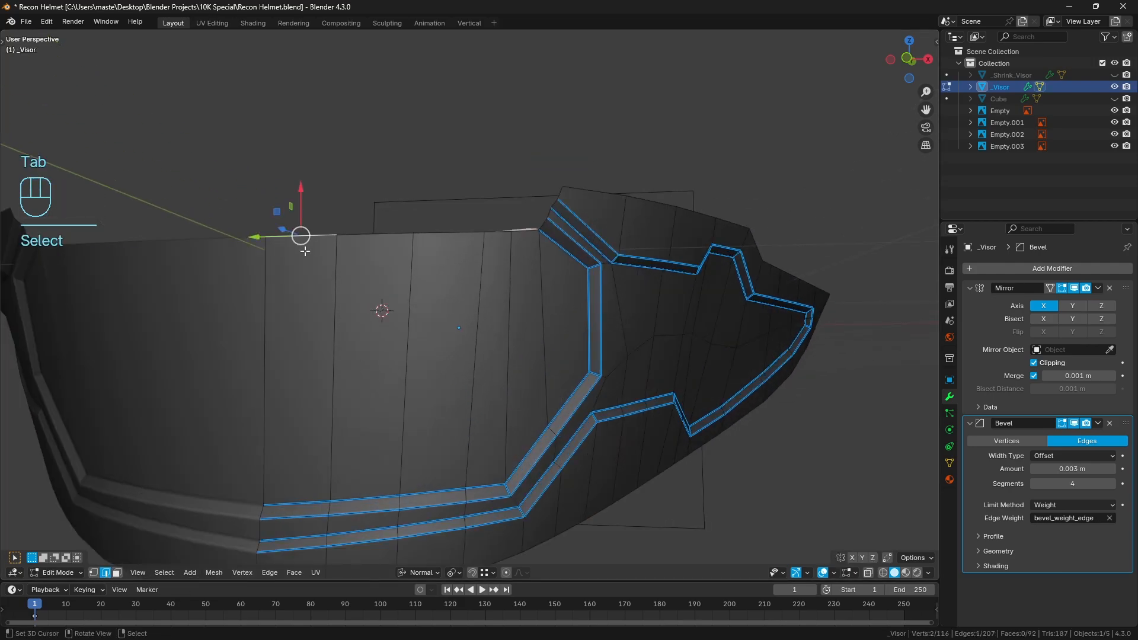
{"action": "right_click", "coordinate": [505, 234], "text": "ctrl"}
{"action": "middle_click_drag", "start_coordinate": [505, 233], "coordinate": [549, 249], "text": "shift"}
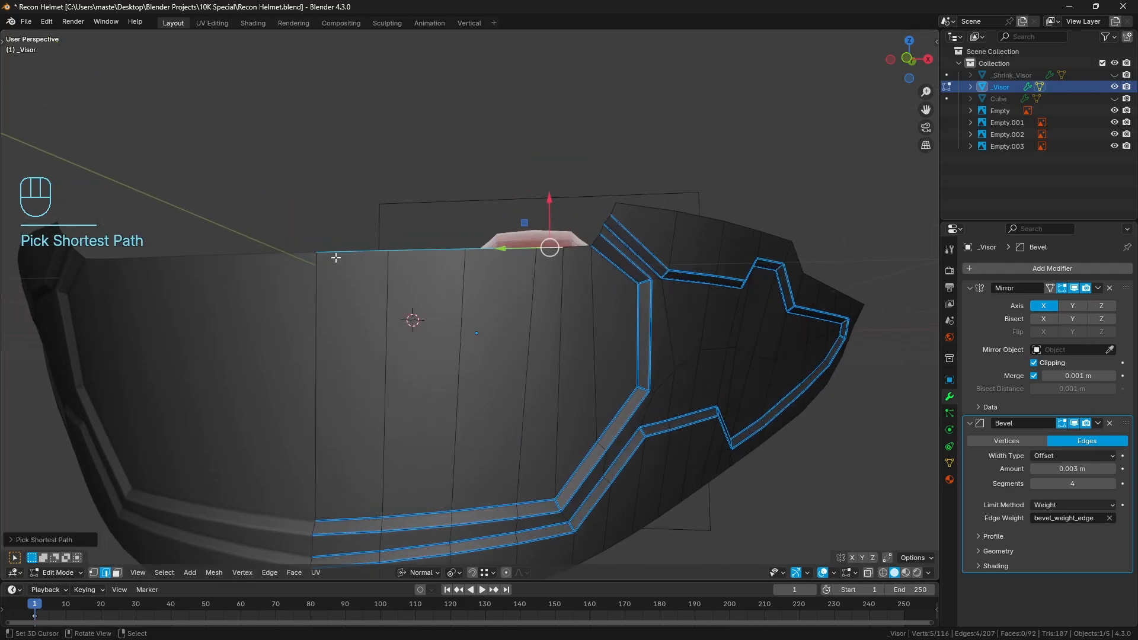
{"action": "scroll", "coordinate": [510, 246], "scroll_direction": "up", "scroll_amount": 2}
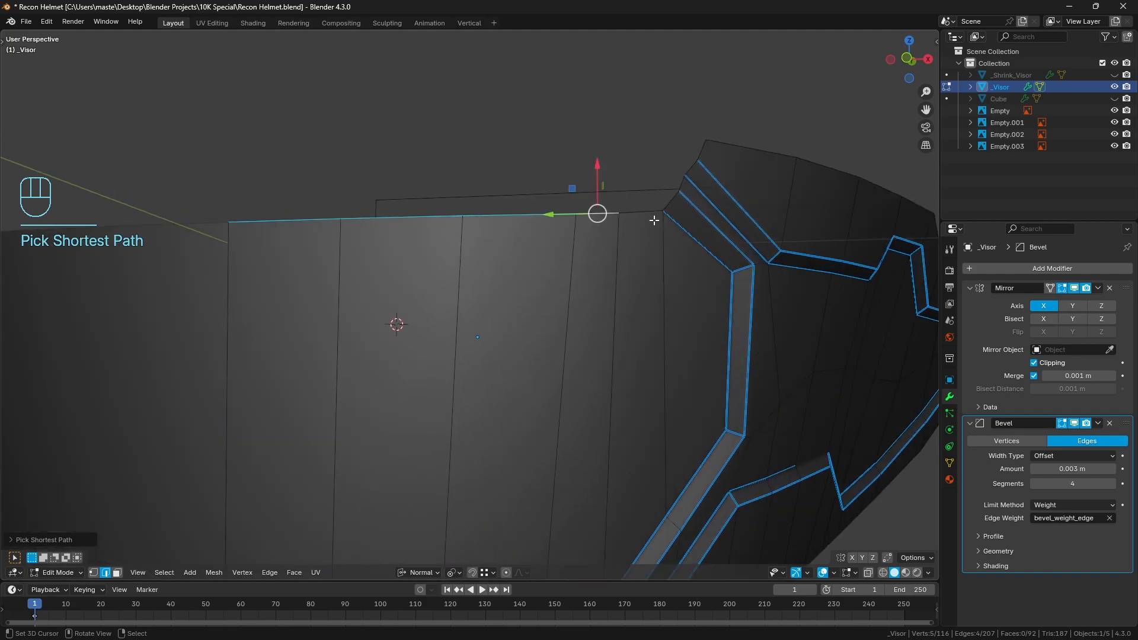
{"action": "middle_click_drag", "start_coordinate": [654, 220], "coordinate": [457, 427]}
Set the transform pivot point to Bounding Box Center and the orientation to Global, and open the snapping options
{"action": "left_click", "coordinate": [453, 572]}
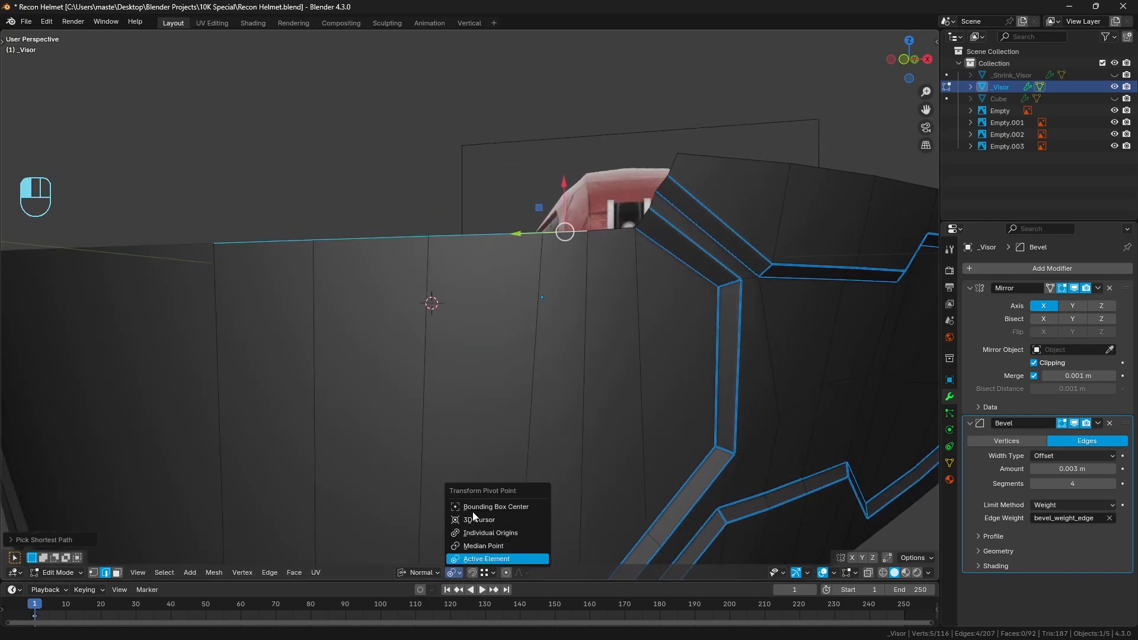
{"action": "left_click", "coordinate": [473, 509]}
{"action": "left_click", "coordinate": [419, 573]}
{"action": "left_click", "coordinate": [413, 479]}
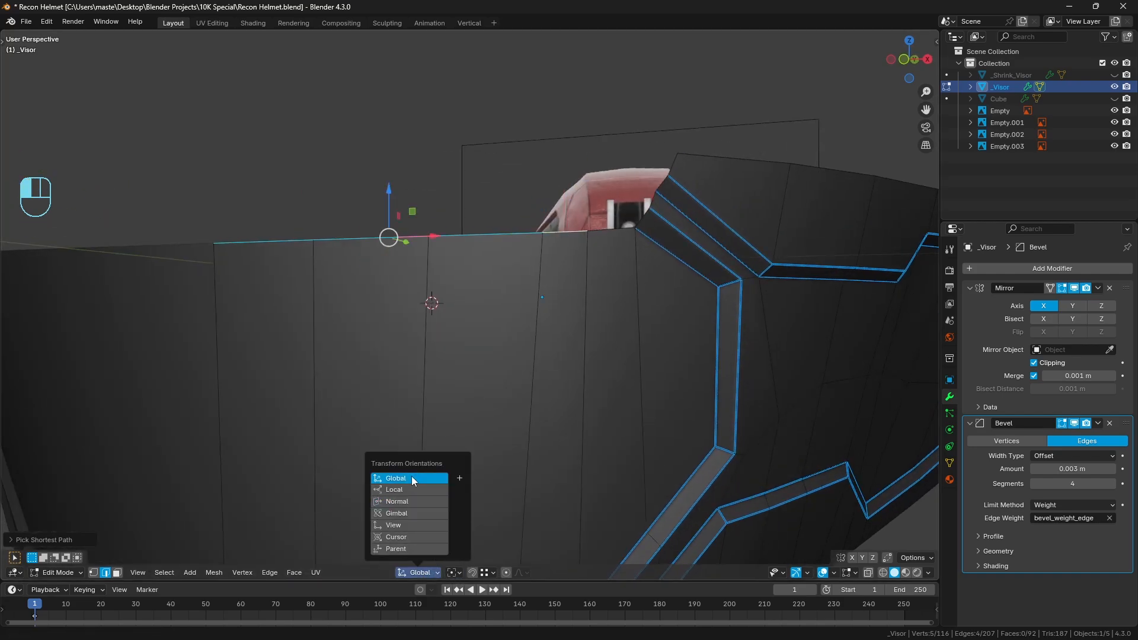
{"action": "left_click", "coordinate": [489, 573]}
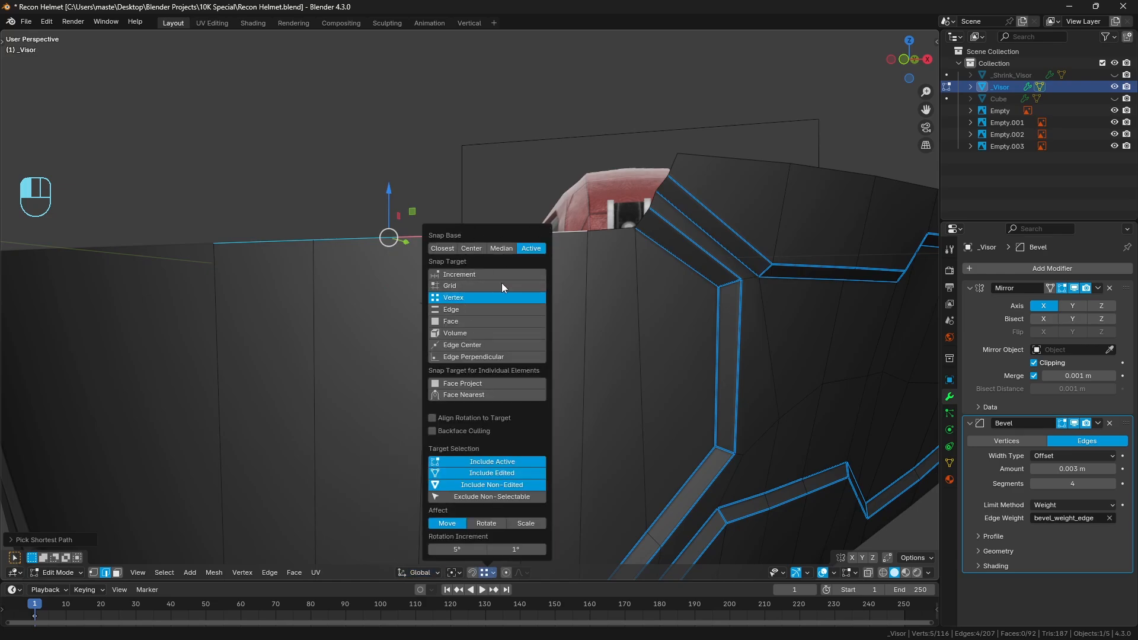
Extrude the selected border edges and raise them along Z by about 0.019 m, snapping to the panel line's end vertex
{"action": "middle_click_drag", "start_coordinate": [578, 249], "coordinate": [539, 244]}
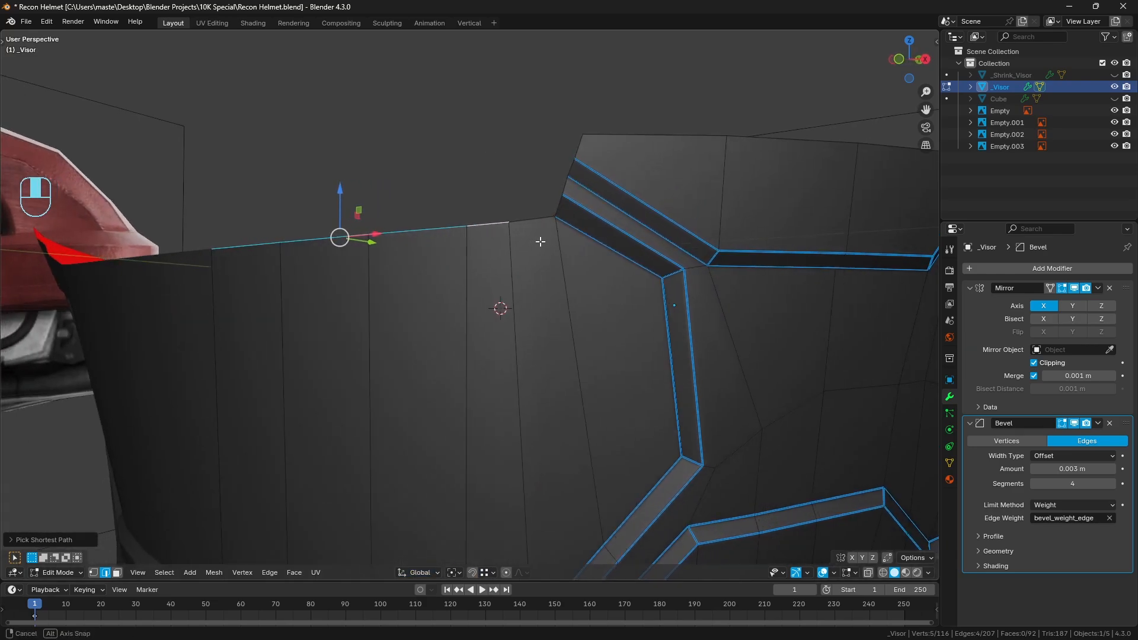
{"action": "key", "text": "e"}
{"action": "right_click", "coordinate": [539, 243]}
{"action": "key", "text": "g"}
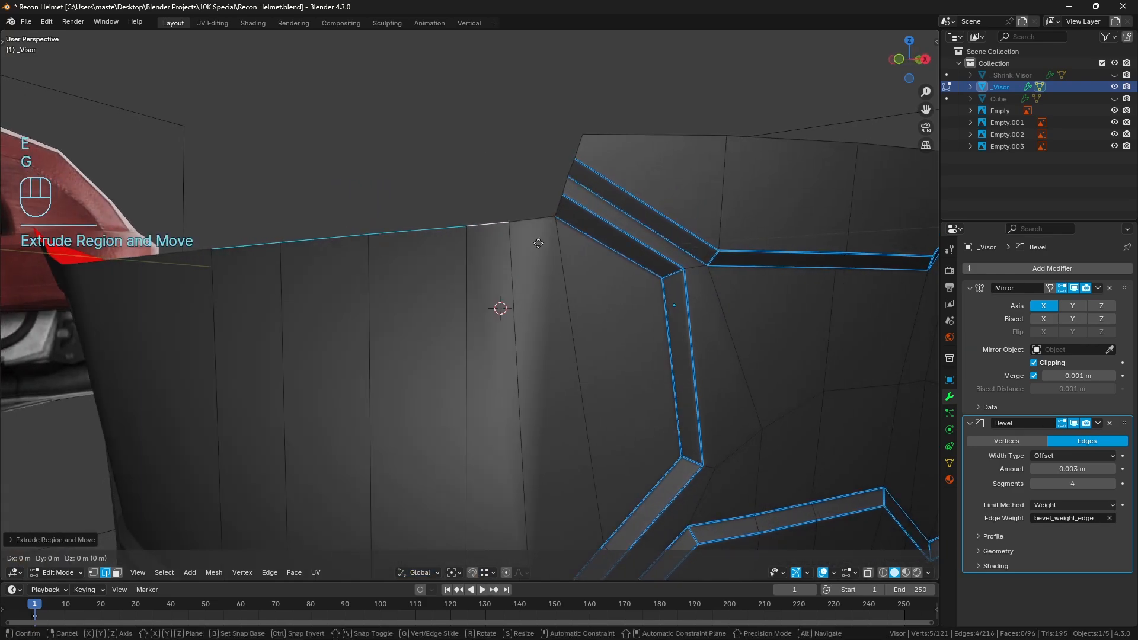
{"action": "key", "text": "z"}
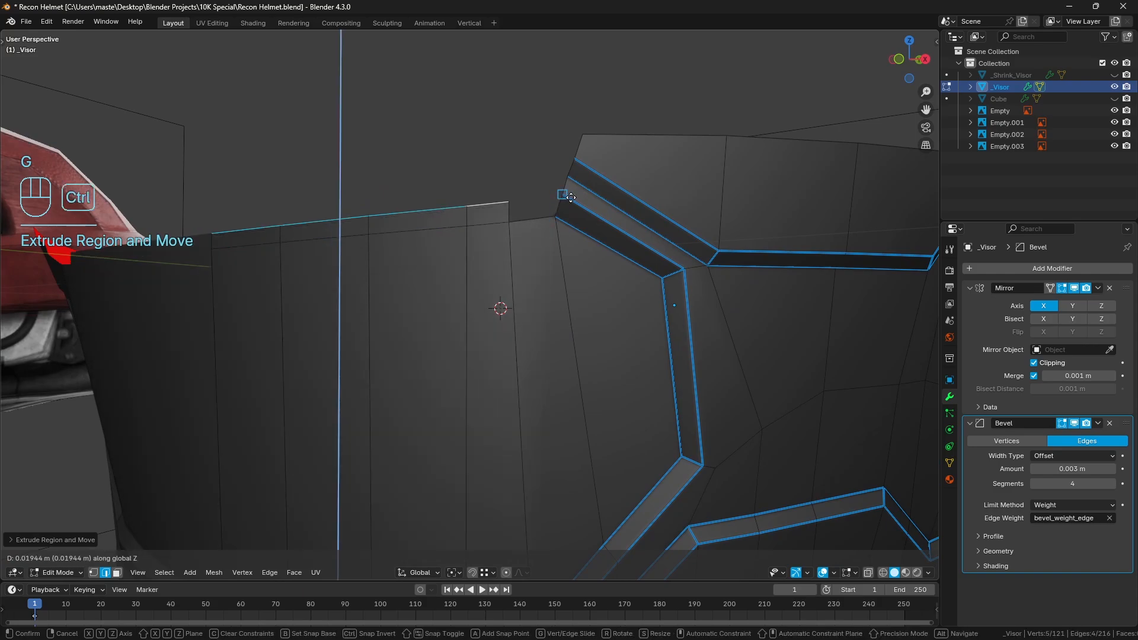
{"action": "left_click", "coordinate": [566, 199]}
{"action": "key", "text": "a"}
{"action": "key", "text": "a"}
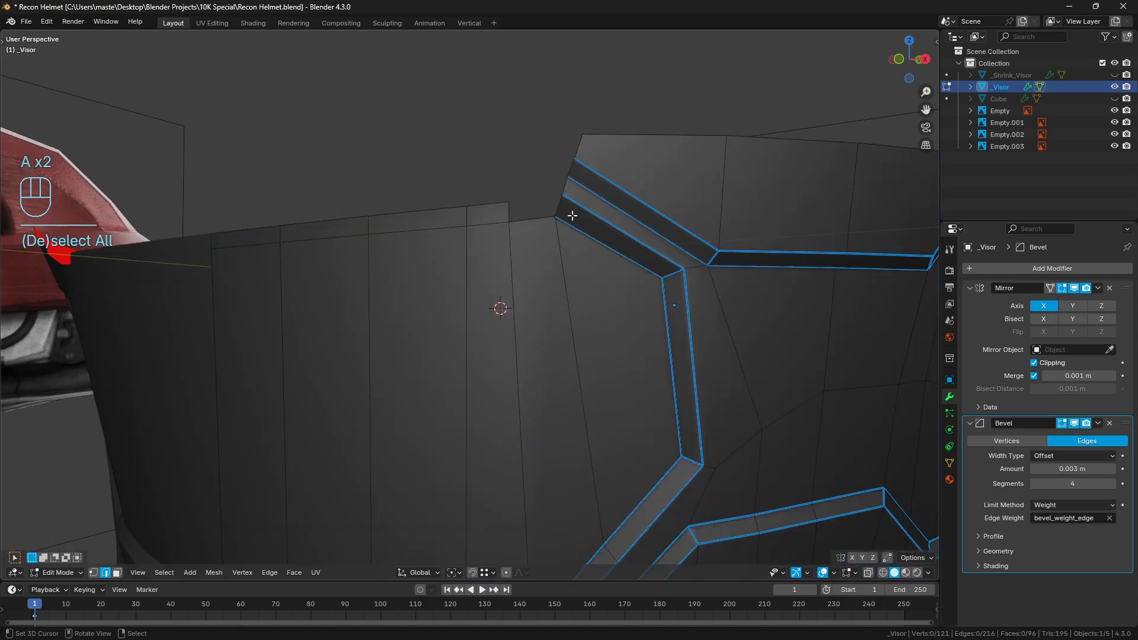
Fill the gap between the extruded strip's end and the panel line with a face, and clear the selection
{"action": "left_click", "coordinate": [558, 203]}
{"action": "key", "text": "ctrl+z"}
{"action": "key", "text": "f"}
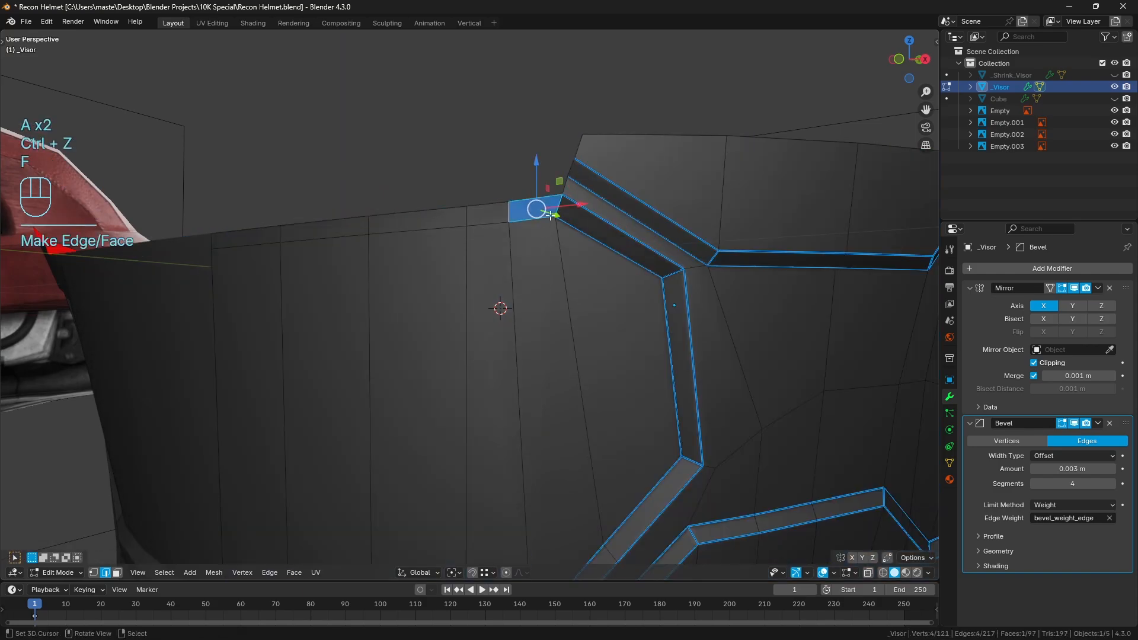
{"action": "key", "text": "a"}
{"action": "key", "text": "a"}
Select the strip's four upper edges and offset them along their normals by about 0.015 m with Shrink/Fatten
{"action": "middle_click_drag", "start_coordinate": [554, 204], "coordinate": [402, 245]}
{"action": "right_click", "coordinate": [402, 245]}
{"action": "right_click", "coordinate": [248, 248], "text": "ctrl"}
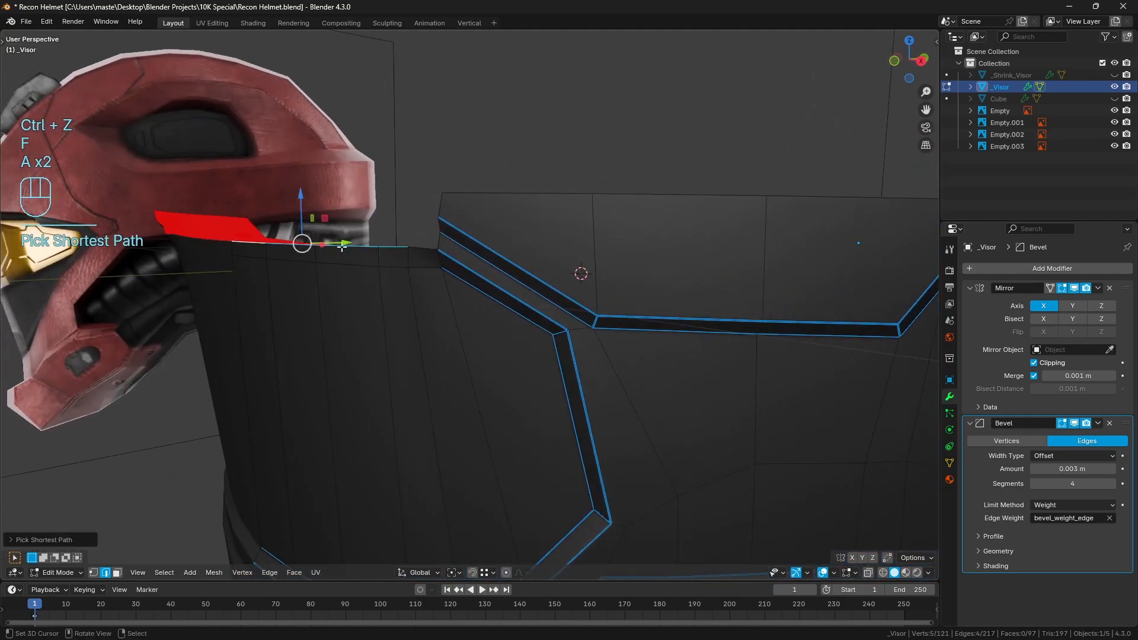
{"action": "middle_click_drag", "start_coordinate": [248, 248], "coordinate": [478, 198]}
{"action": "key", "text": "alt+s"}
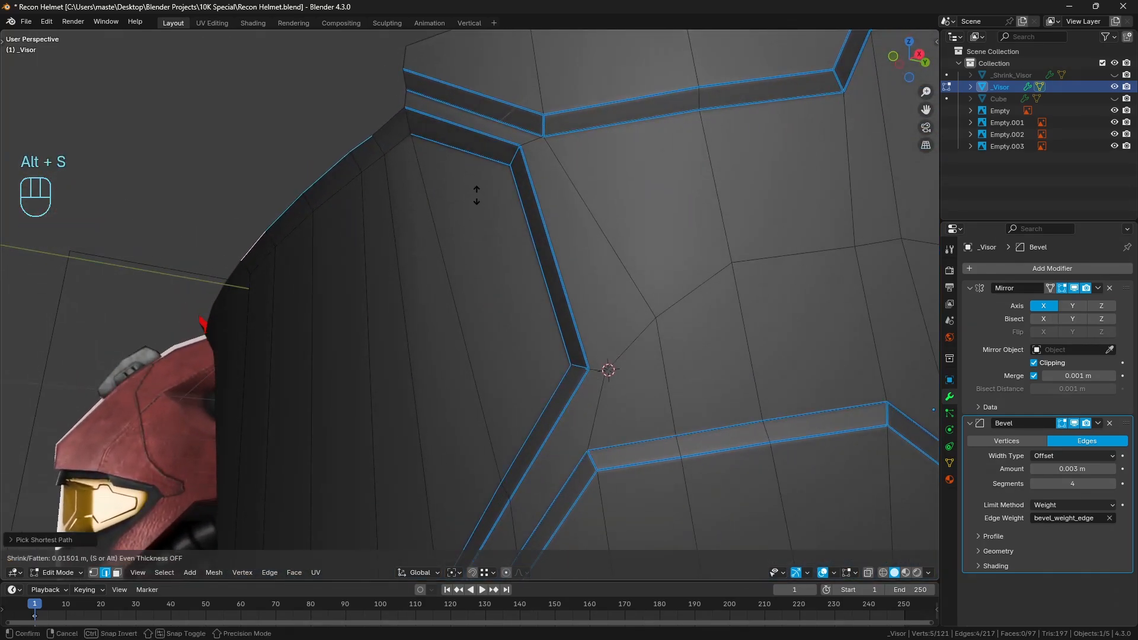
{"action": "left_click", "coordinate": [476, 194]}
{"action": "middle_click_drag", "start_coordinate": [476, 194], "coordinate": [522, 218]}
{"action": "key", "text": "a"}
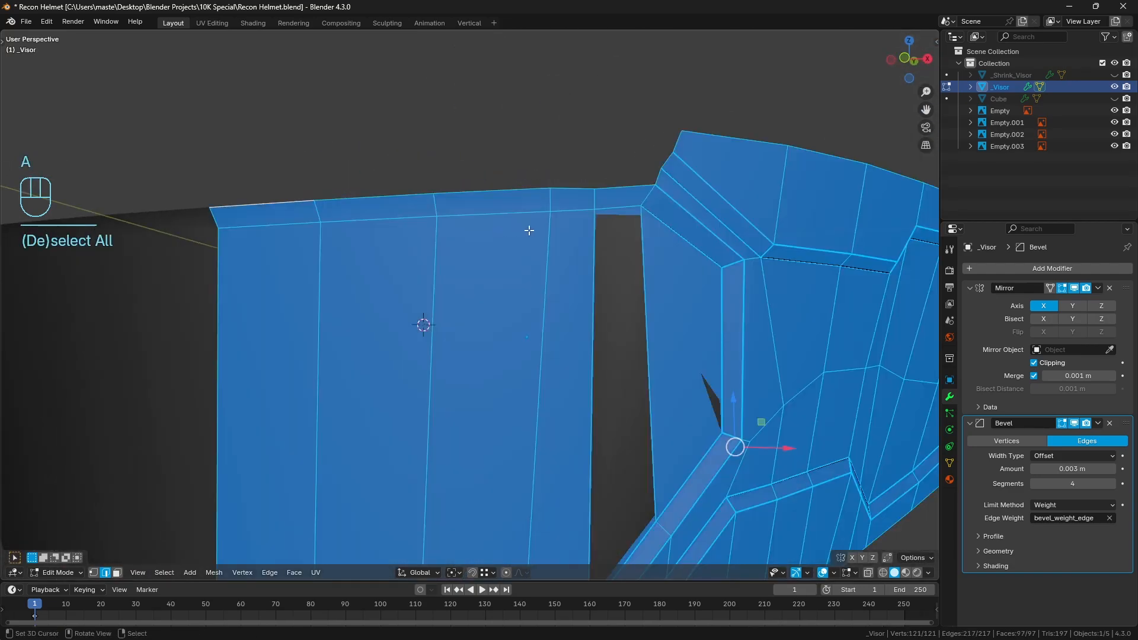
{"action": "key", "text": "a"}
In front view, select the strip's four upper edges and scale them flat along Z
{"action": "key", "text": "KP_1"}
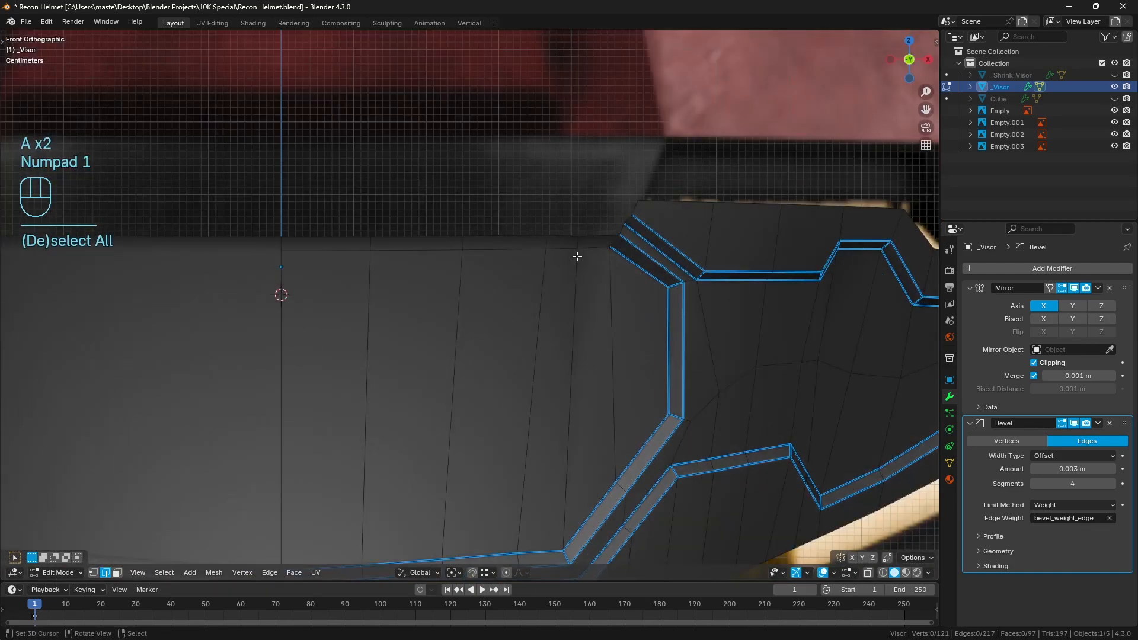
{"action": "left_click", "coordinate": [324, 241]}
{"action": "left_click", "coordinate": [573, 243], "text": "ctrl"}
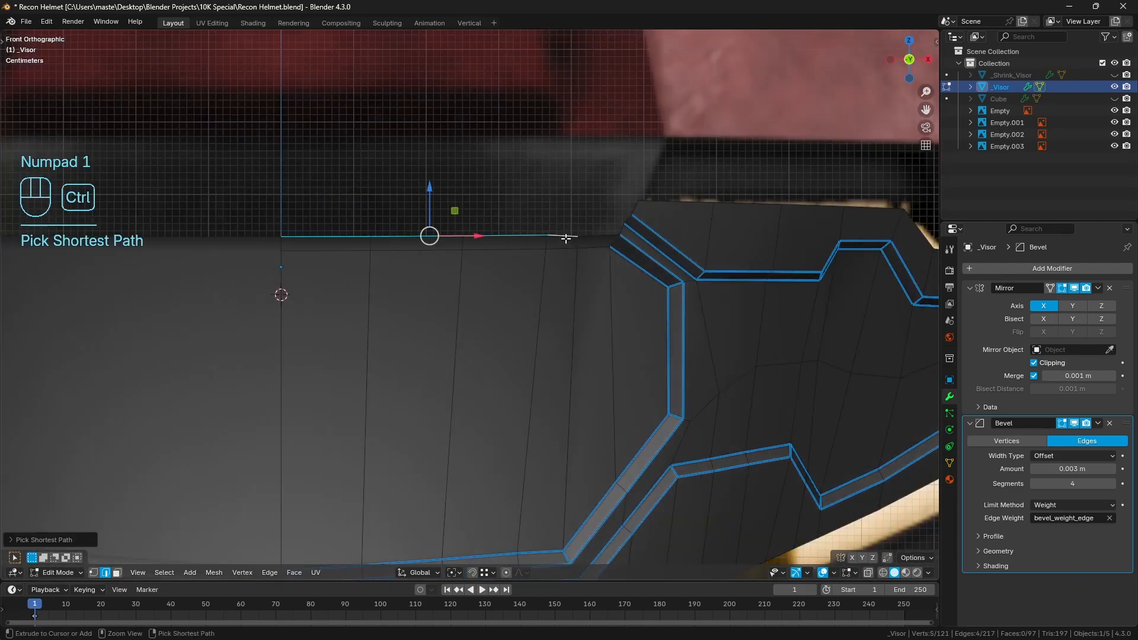
{"action": "key", "text": "s"}
{"action": "key", "text": "z"}
{"action": "left_click", "coordinate": [660, 234]}
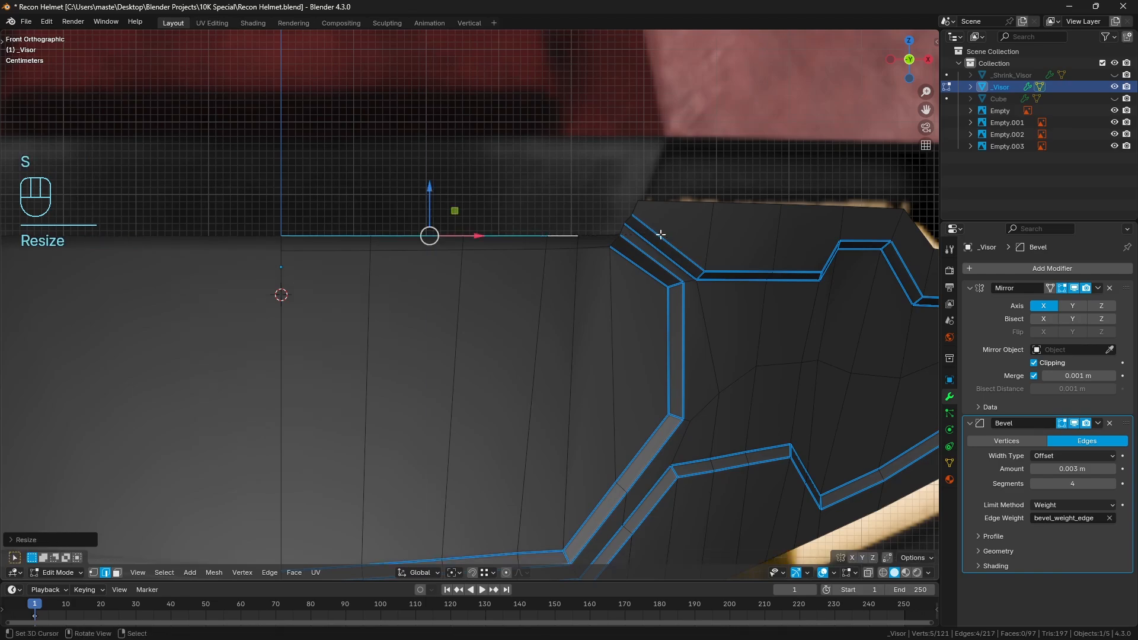
{"action": "middle_click_drag", "start_coordinate": [673, 241], "coordinate": [334, 194]}
{"action": "key", "text": "a"}
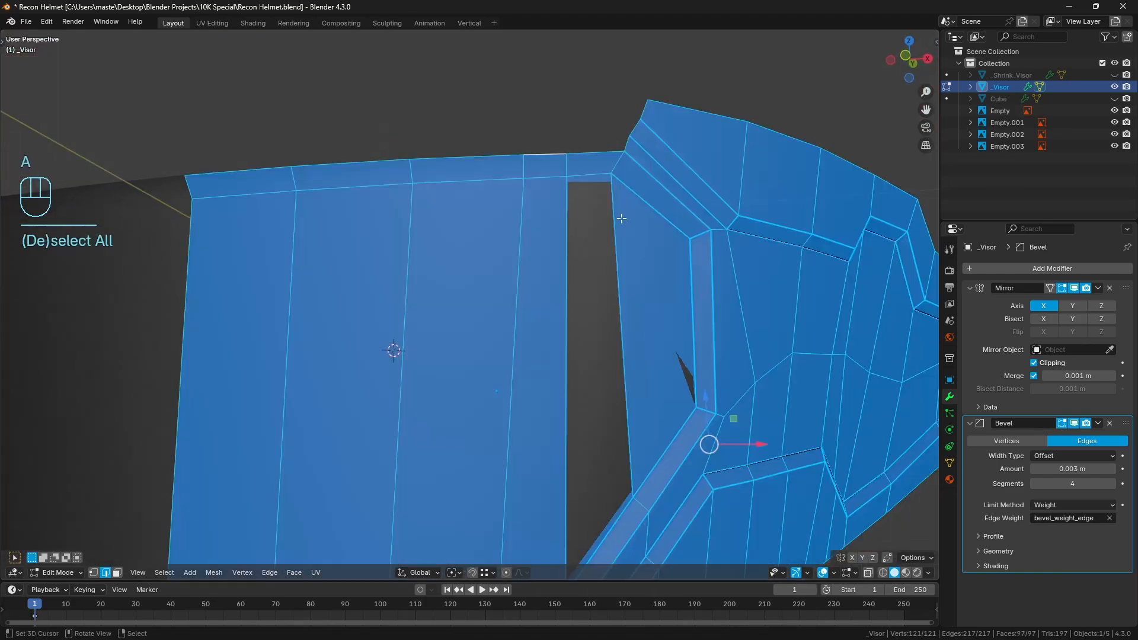
{"action": "key", "text": "a"}
Select the five edges where the strip meets the central panel, raise their mean bevel weight and return to Object Mode
{"action": "left_click", "coordinate": [334, 194]}
{"action": "left_click", "coordinate": [243, 196], "text": "ctrl"}
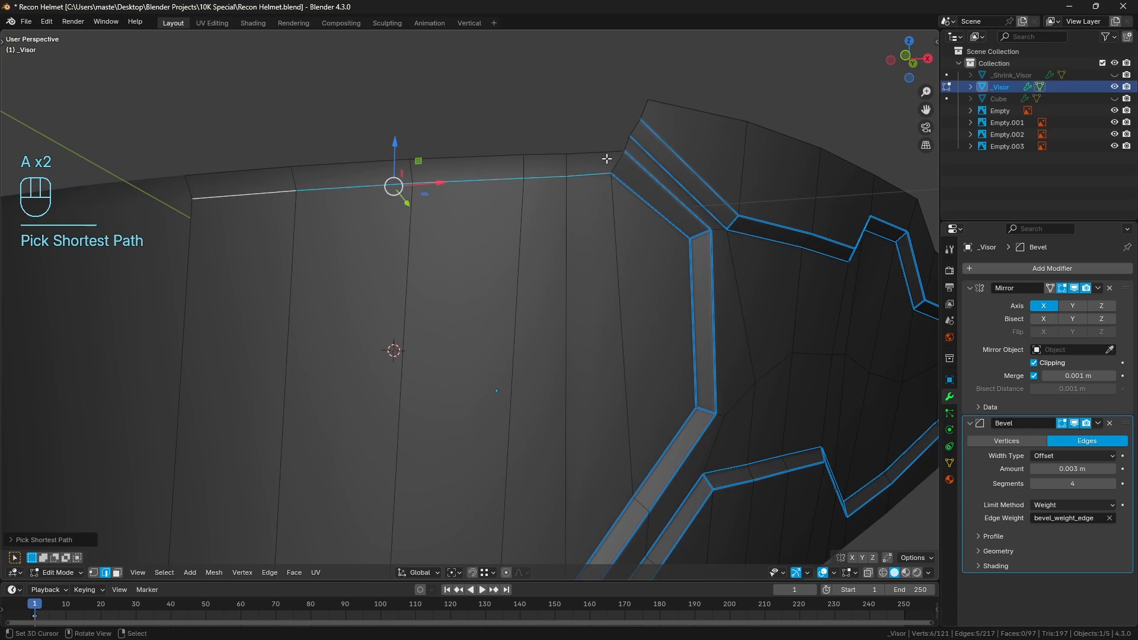
{"action": "key", "text": "n"}
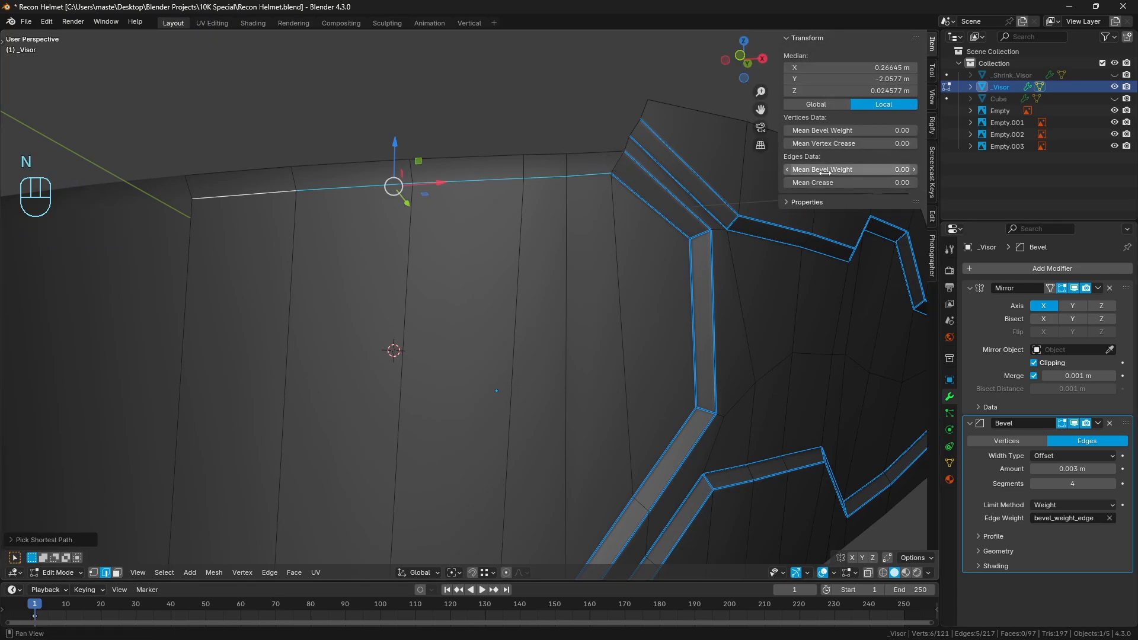
{"action": "left_click_drag", "start_coordinate": [848, 169], "coordinate": [906, 170]}
{"action": "key", "text": "a"}
{"action": "key", "text": "a"}
{"action": "key", "text": "Tab"}
{"action": "key", "text": "a"}
{"action": "key", "text": "a"}
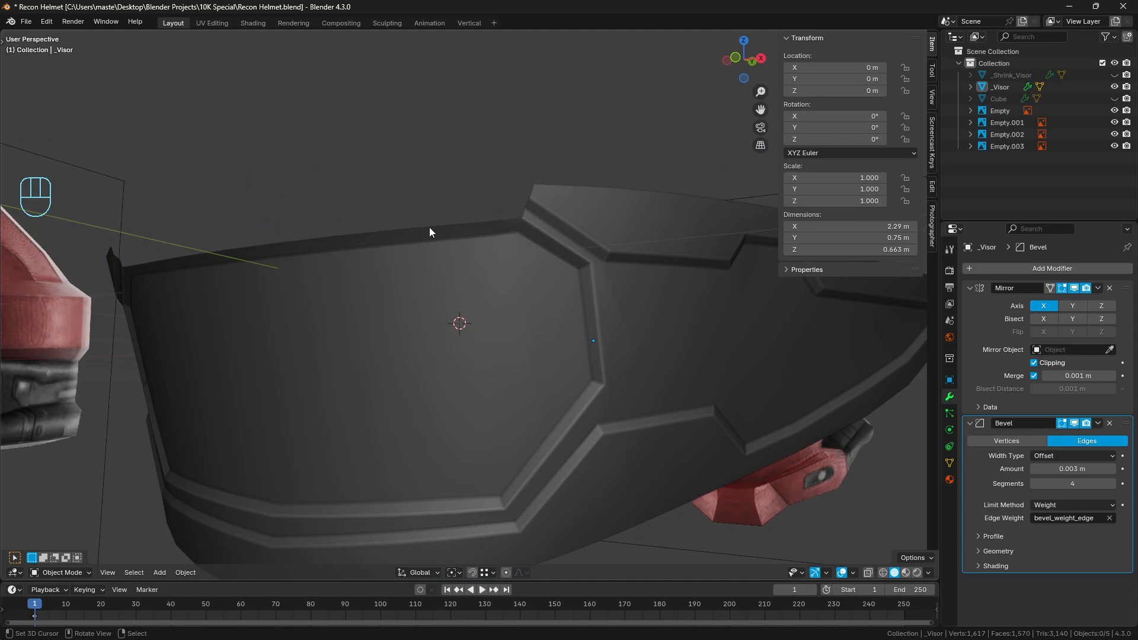
{"action": "key", "text": "n"}
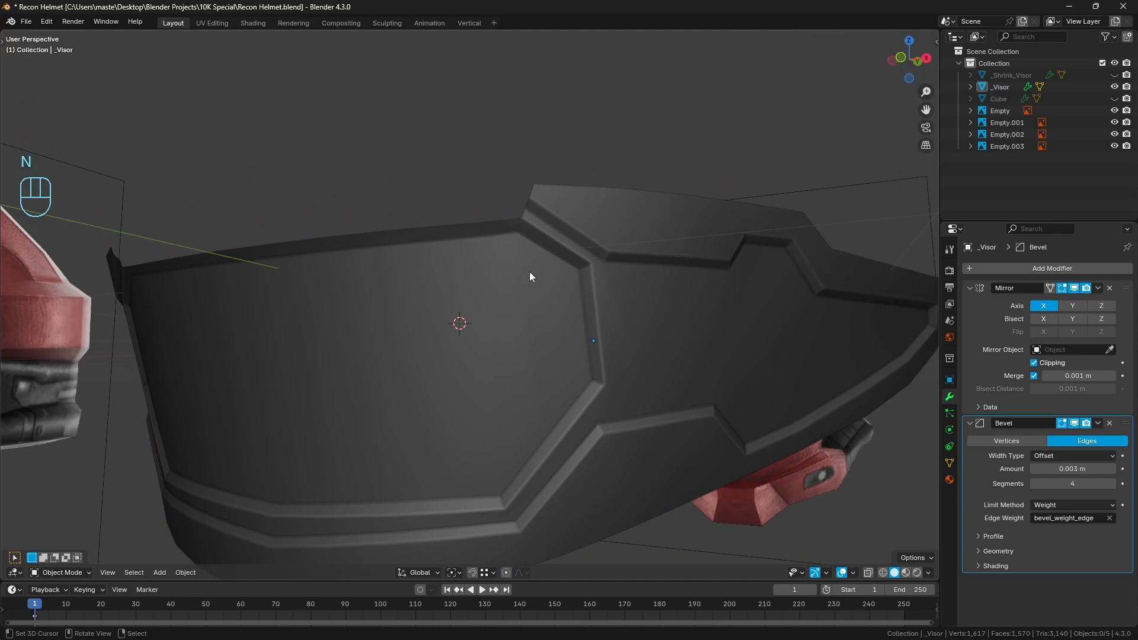
Try the Arc outer miter in the Bevel modifier's geometry settings and set it back to Sharp
{"action": "middle_click_drag", "start_coordinate": [528, 271], "coordinate": [433, 259], "text": "shift"}
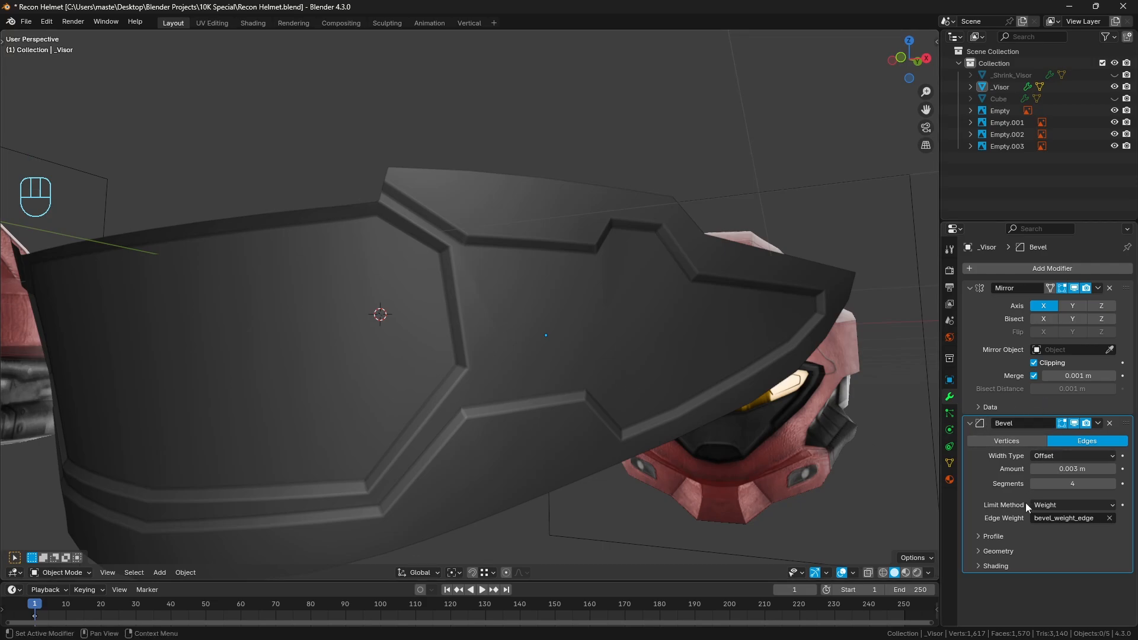
{"action": "left_click", "coordinate": [994, 537]}
{"action": "left_click", "coordinate": [991, 536]}
{"action": "left_click", "coordinate": [996, 551]}
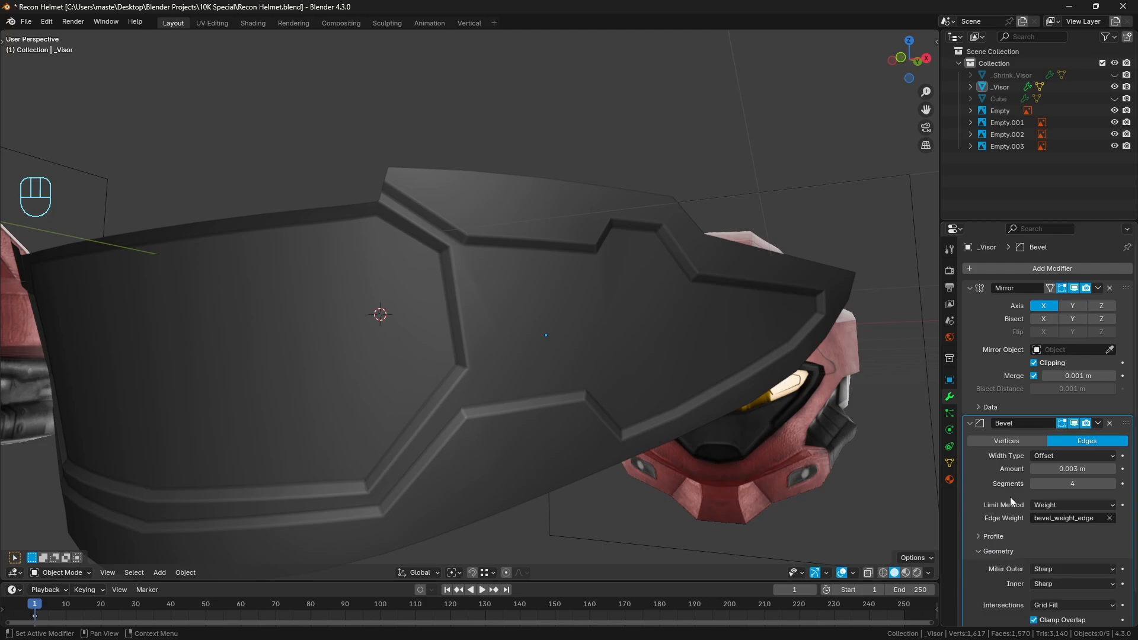
{"action": "scroll", "coordinate": [1046, 533], "scroll_direction": "down", "scroll_amount": 1}
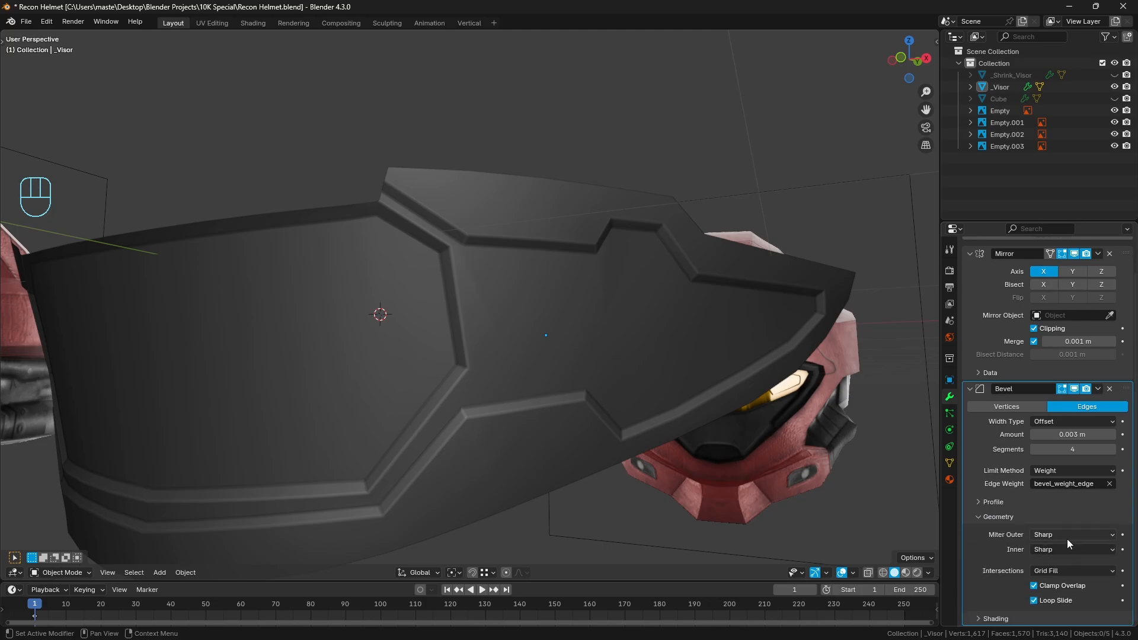
{"action": "left_click", "coordinate": [1066, 537]}
{"action": "left_click", "coordinate": [1050, 571]}
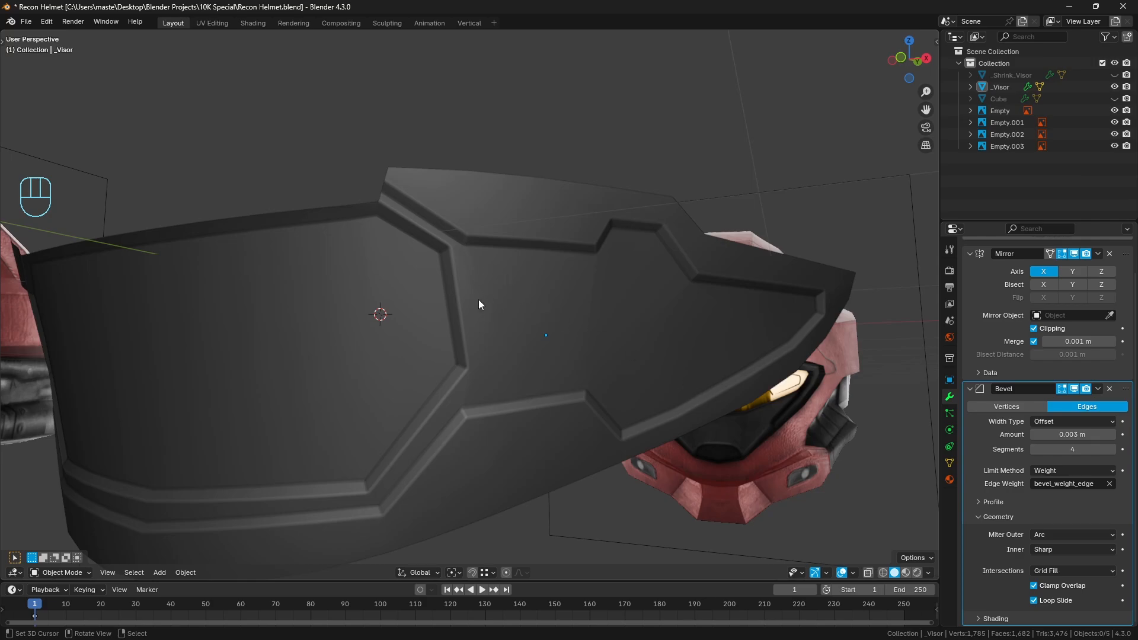
{"action": "left_click", "coordinate": [1076, 535]}
{"action": "left_click", "coordinate": [1061, 546]}
{"action": "middle_click_drag", "start_coordinate": [586, 402], "coordinate": [442, 268]}
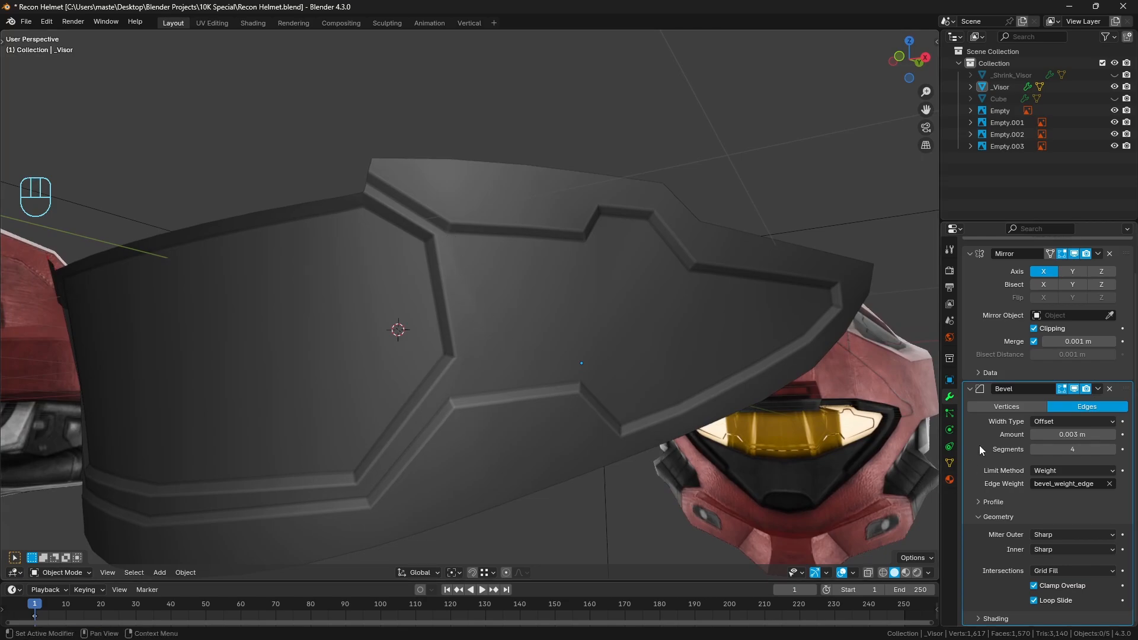
Add a Weighted Normal modifier to the visor below the Bevel modifier and set its weighting mode to Face Area & Angle
{"action": "left_click", "coordinate": [970, 389]}
{"action": "left_click", "coordinate": [997, 269]}
{"action": "left_click", "coordinate": [997, 268]}
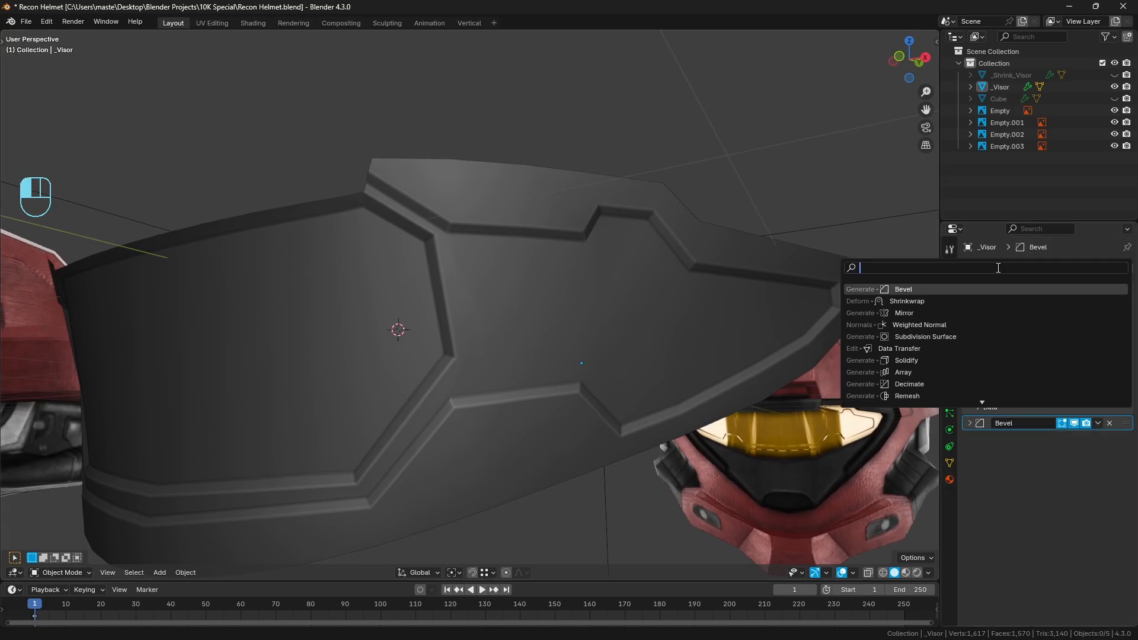
{"action": "type", "text": "weighted"}
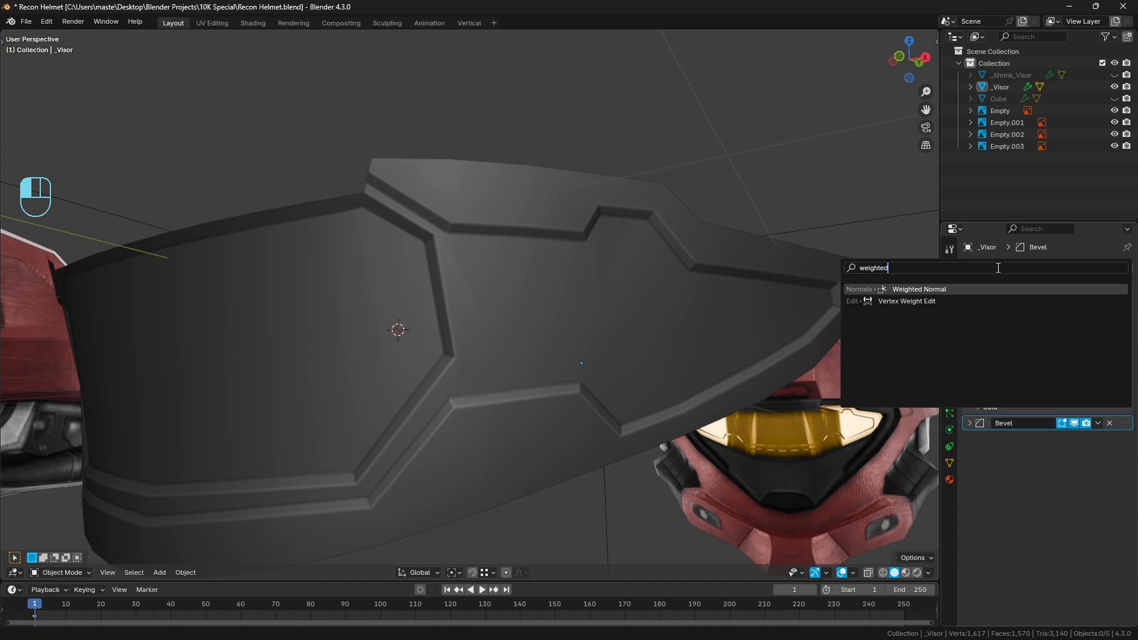
{"action": "key", "text": "Return"}
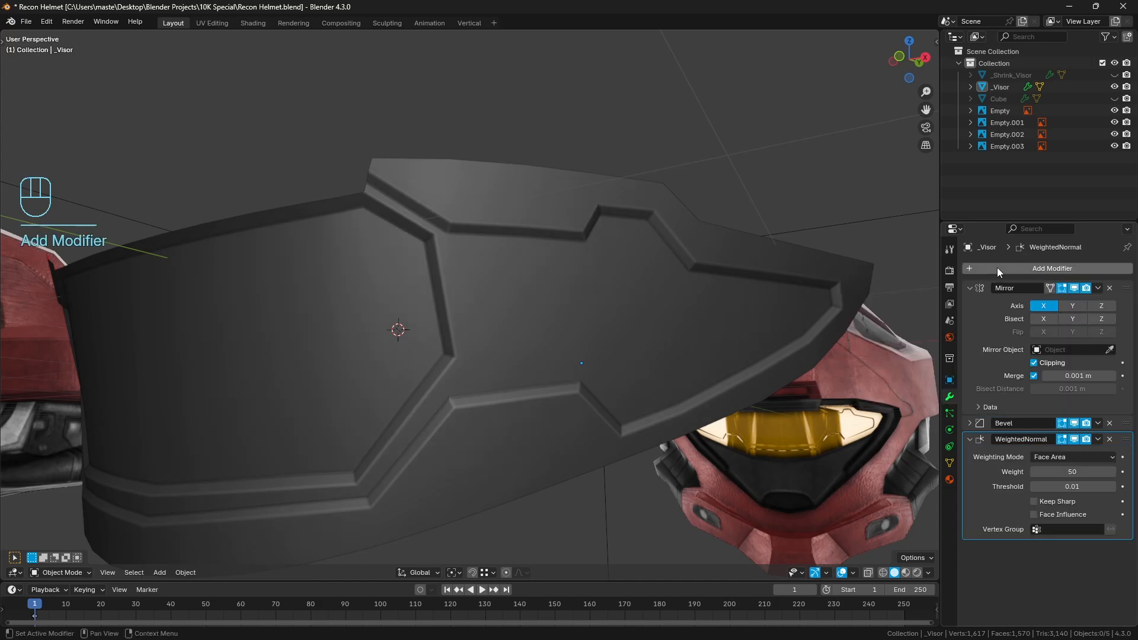
{"action": "left_click", "coordinate": [1071, 457]}
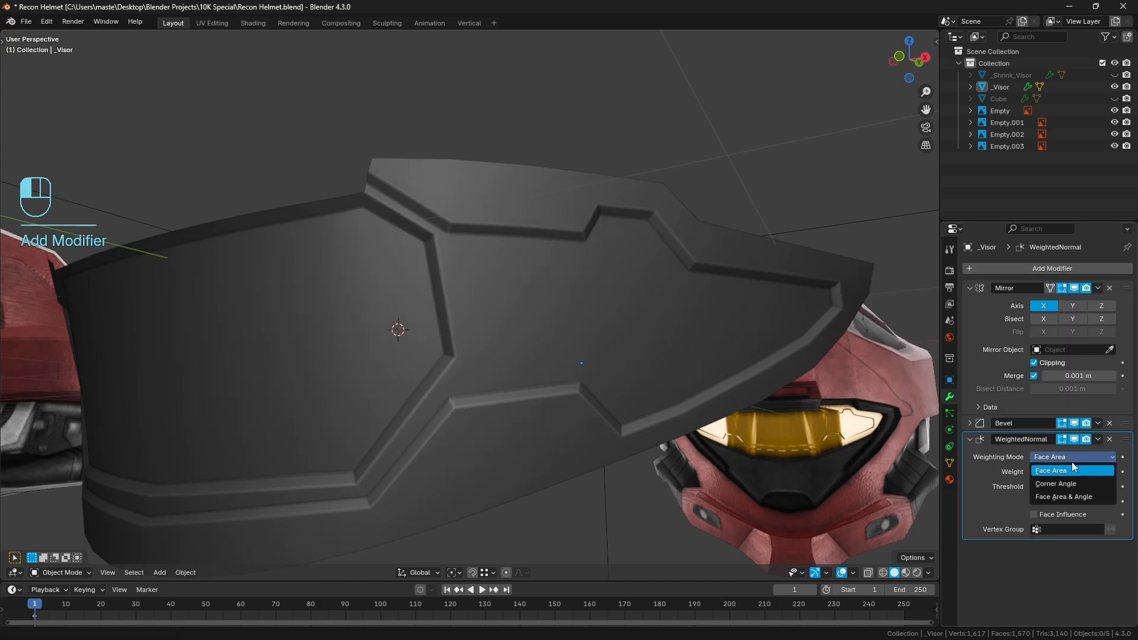
{"action": "left_click", "coordinate": [1073, 497]}
{"action": "middle_click_drag", "start_coordinate": [723, 362], "coordinate": [686, 344]}
{"action": "key", "text": "a"}
{"action": "key", "text": "a"}
{"action": "middle_click_drag", "start_coordinate": [570, 346], "coordinate": [517, 376]}
{"action": "scroll", "coordinate": [507, 379], "scroll_direction": "up", "scroll_amount": 2}
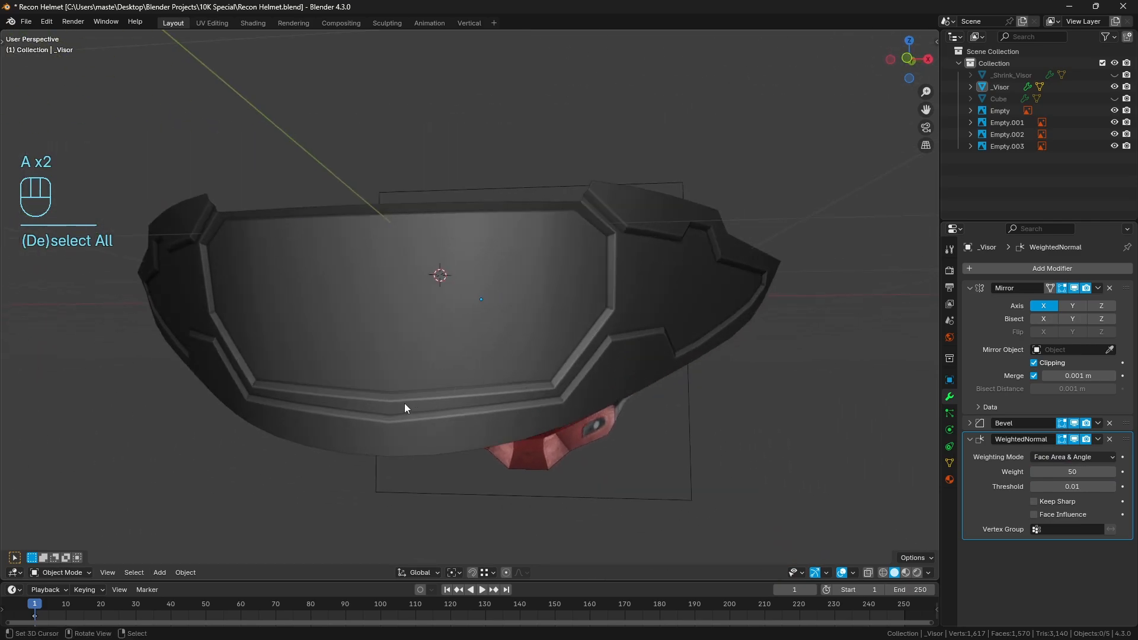
Select the visor, enter Edit Mode and add three loop cuts across the rear half of its side panel
{"action": "left_click", "coordinate": [531, 378]}
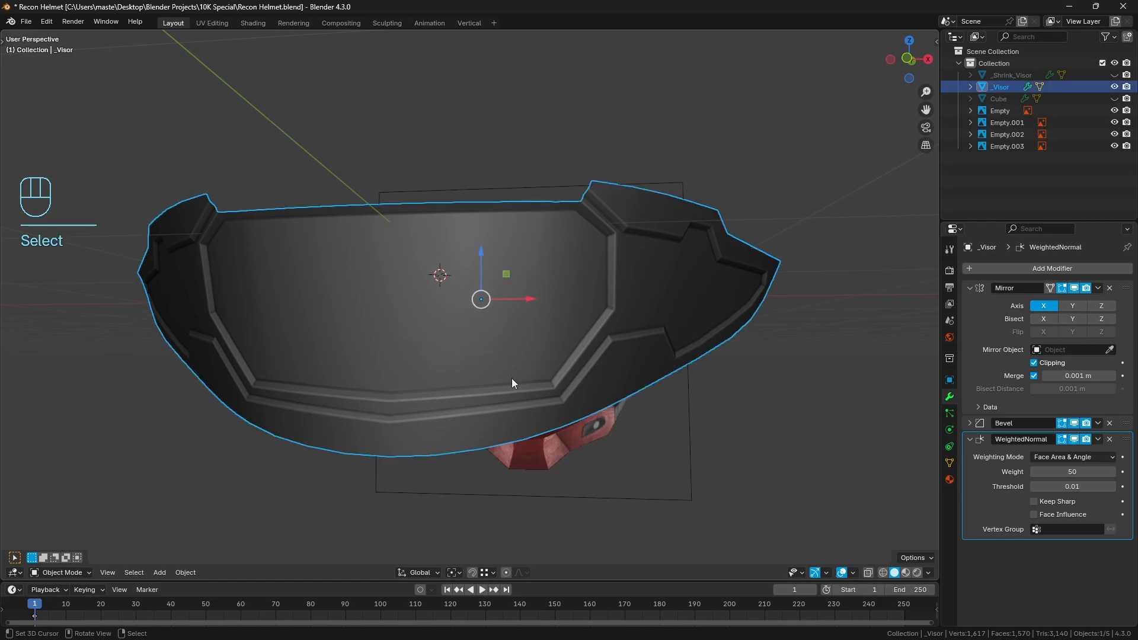
{"action": "key", "text": "KP_1"}
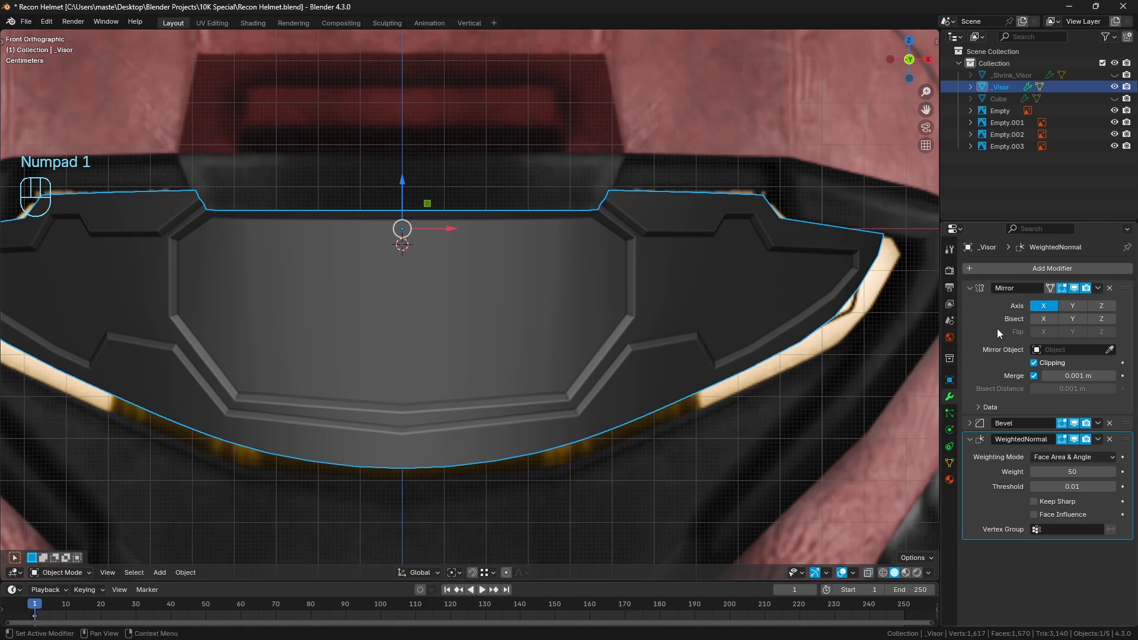
{"action": "key", "text": "ctrl+Tab"}
{"action": "key", "text": "Tab"}
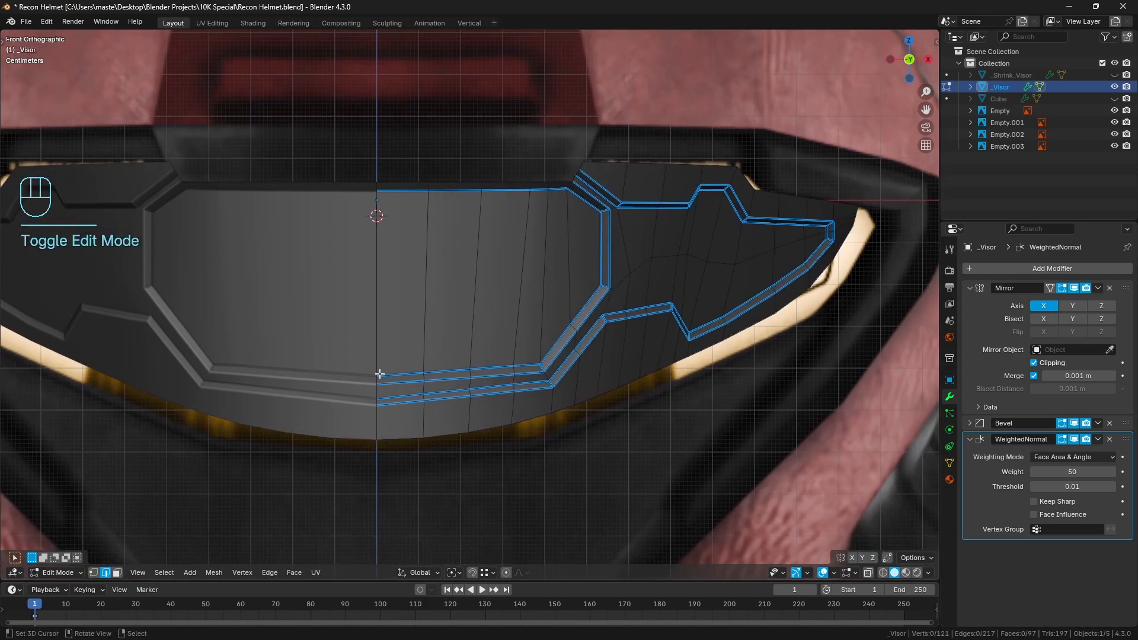
{"action": "middle_click_drag", "start_coordinate": [384, 415], "coordinate": [525, 258]}
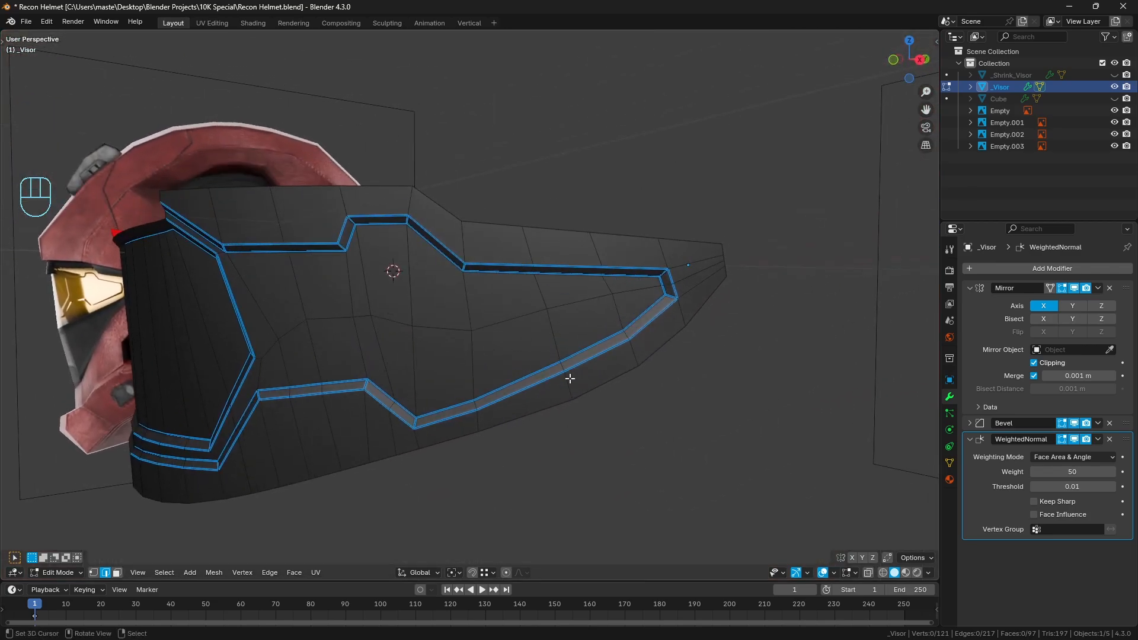
{"action": "key", "text": "ctrl+r"}
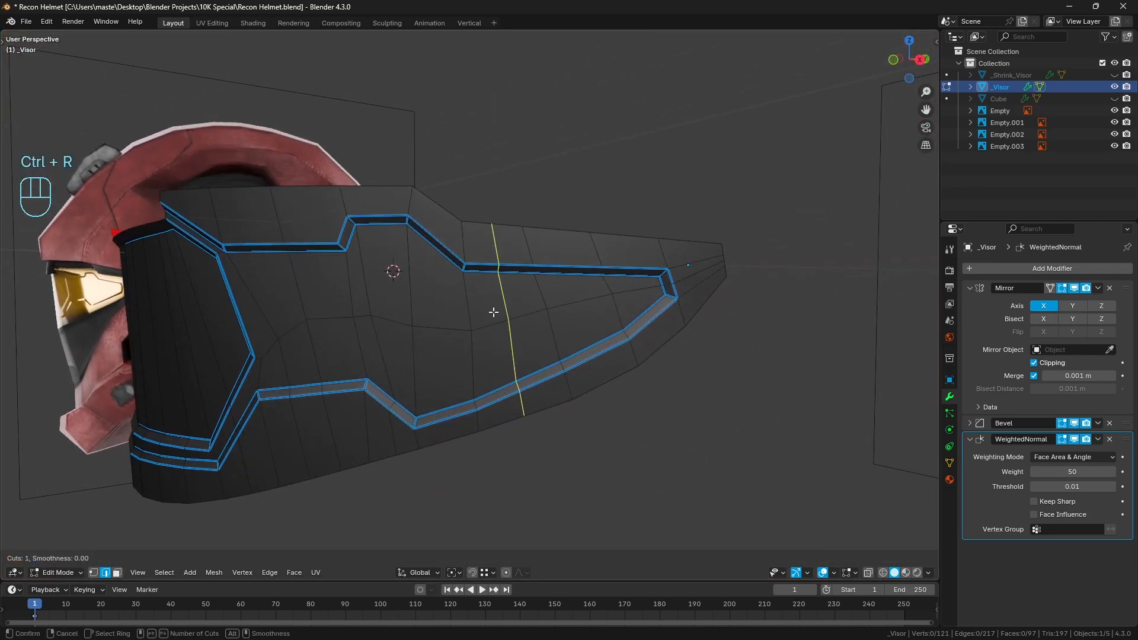
{"action": "left_click", "coordinate": [507, 323]}
{"action": "key", "text": "ctrl+r"}
{"action": "left_click", "coordinate": [571, 273]}
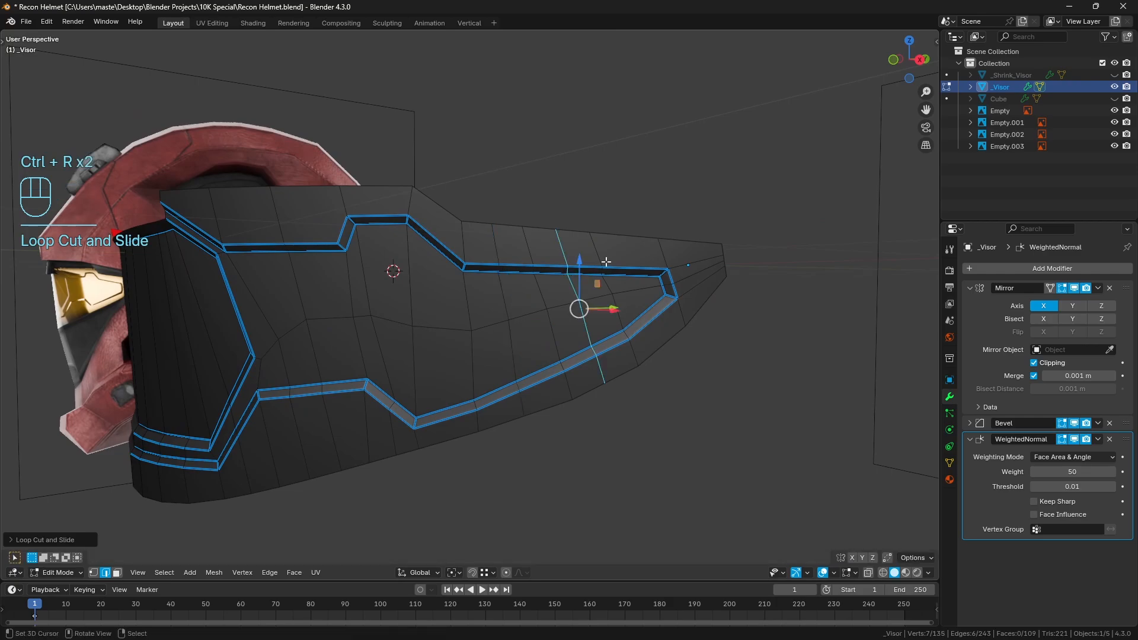
{"action": "key", "text": "ctrl+r"}
{"action": "left_click", "coordinate": [635, 269]}
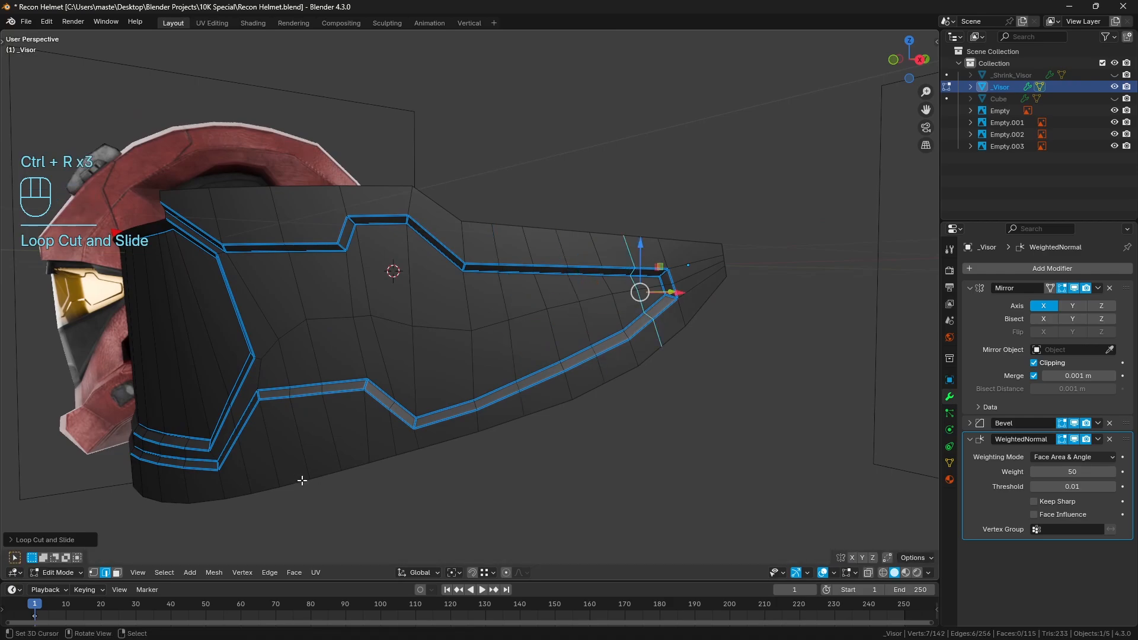
{"action": "scroll", "coordinate": [428, 355], "scroll_direction": "up", "scroll_amount": 2}
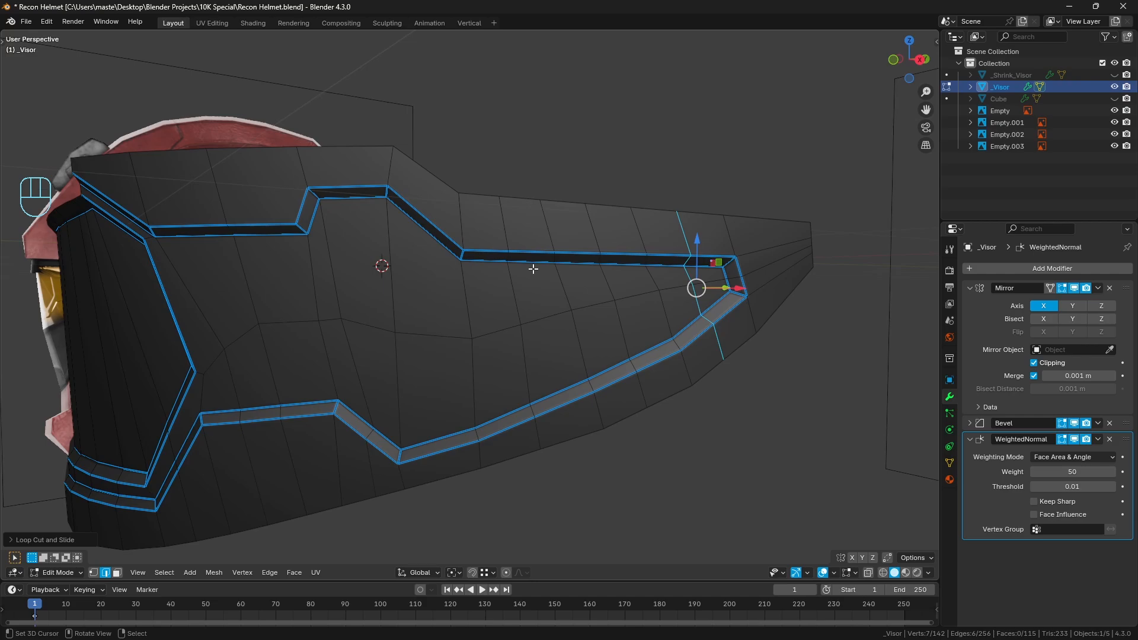
Select the six lengthwise edge paths over the side panel's rear half, even them out with LoopTools Space and Relax, and deselect
{"action": "left_click", "coordinate": [487, 248]}
{"action": "left_click", "coordinate": [709, 259], "text": "ctrl"}
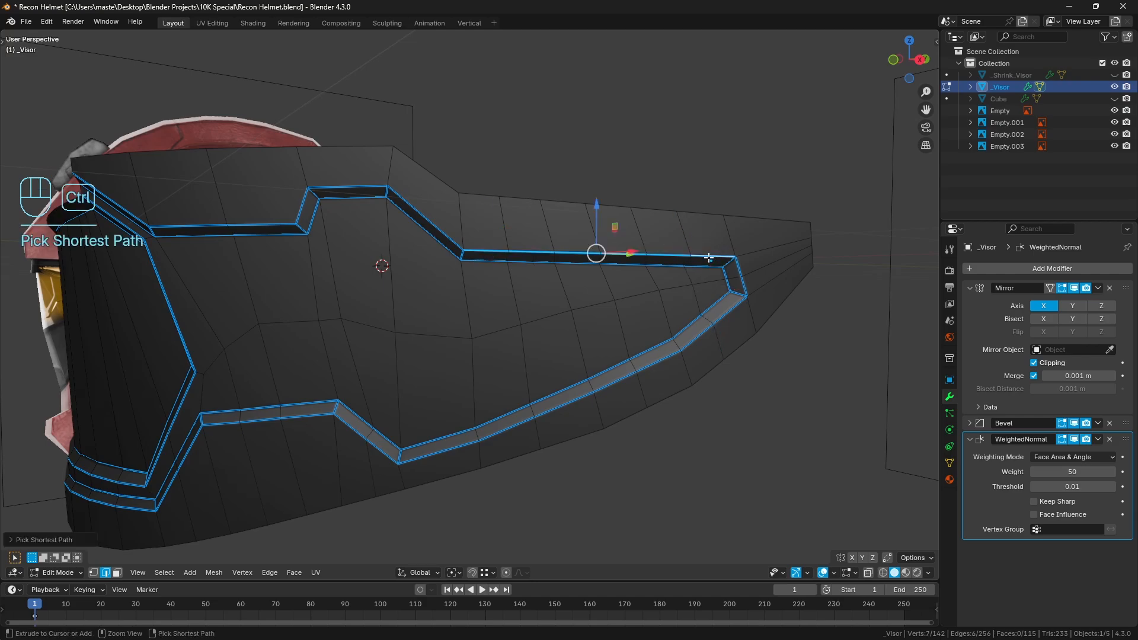
{"action": "right_click", "coordinate": [483, 263], "text": "ctrl"}
{"action": "right_click", "coordinate": [497, 328], "text": "shift"}
{"action": "right_click", "coordinate": [717, 280], "text": "ctrl"}
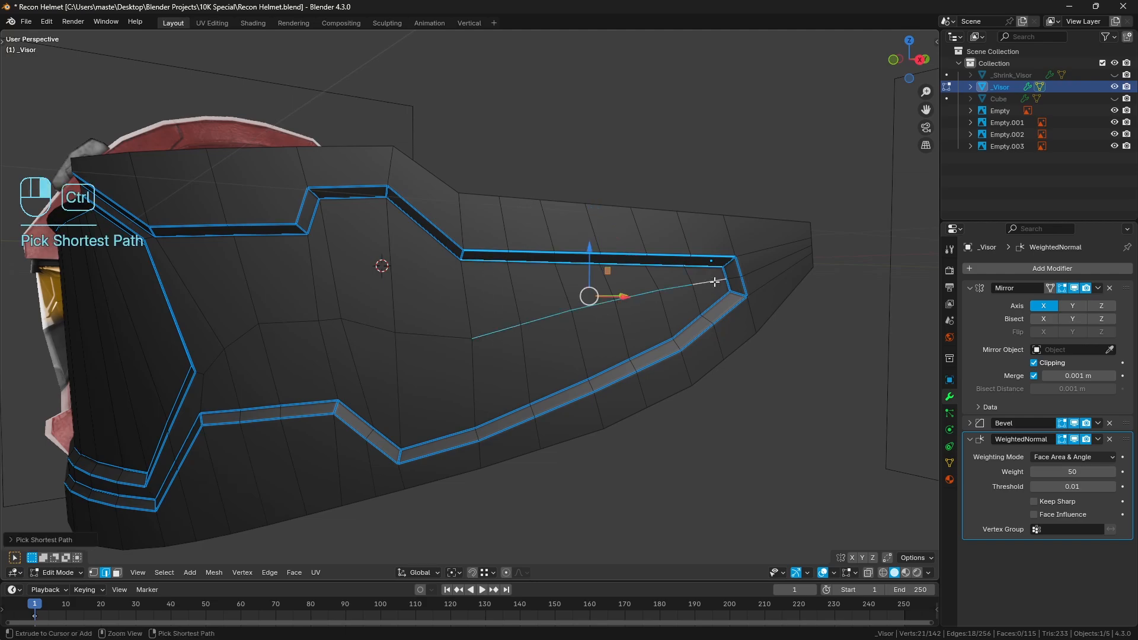
{"action": "right_click", "coordinate": [714, 304], "text": "shift"}
{"action": "right_click", "coordinate": [498, 419], "text": "ctrl"}
{"action": "right_click", "coordinate": [727, 317], "text": "shift"}
{"action": "right_click", "coordinate": [508, 429], "text": "ctrl"}
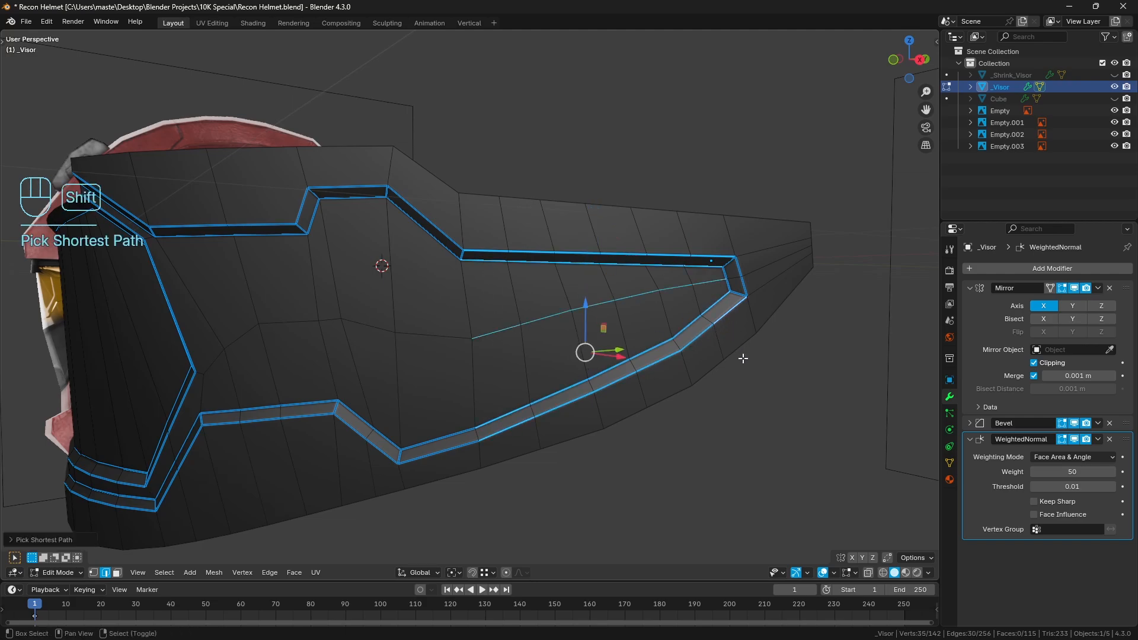
{"action": "right_click", "coordinate": [741, 352], "text": "shift"}
{"action": "right_click", "coordinate": [522, 455], "text": "ctrl"}
{"action": "key", "text": "q"}
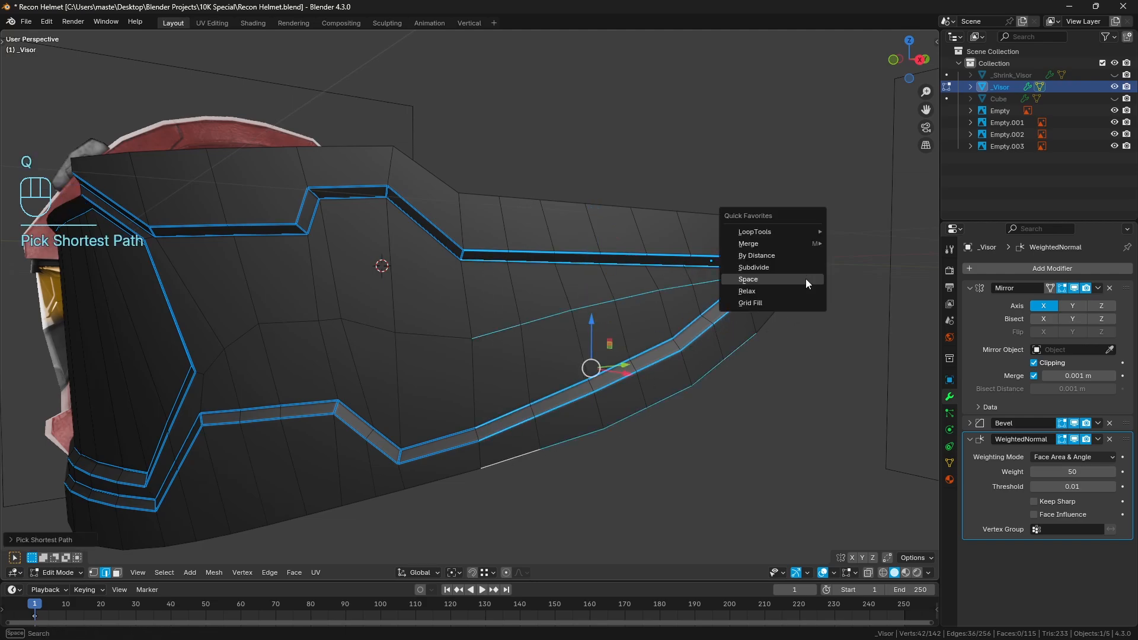
{"action": "left_click", "coordinate": [806, 278]}
{"action": "key", "text": "q"}
{"action": "left_click", "coordinate": [801, 286]}
{"action": "key", "text": "a"}
{"action": "key", "text": "a"}
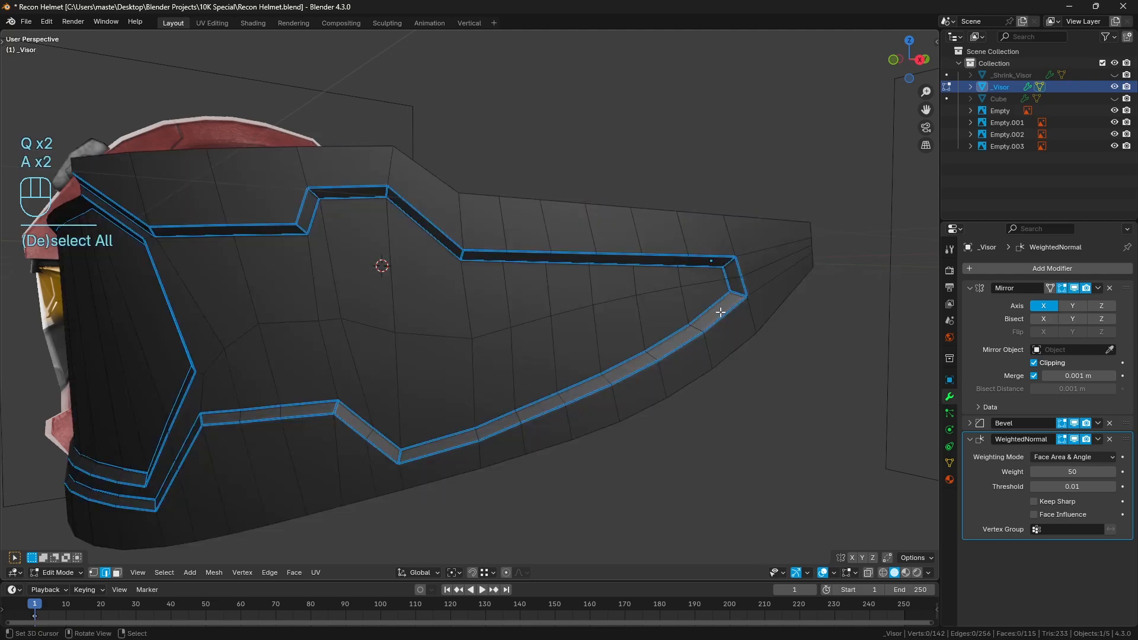
Add a vertex on the visor's upper edge and knife a cut from it down to the groove corner before the raised notch
{"action": "middle_click_drag", "start_coordinate": [461, 292], "coordinate": [454, 262]}
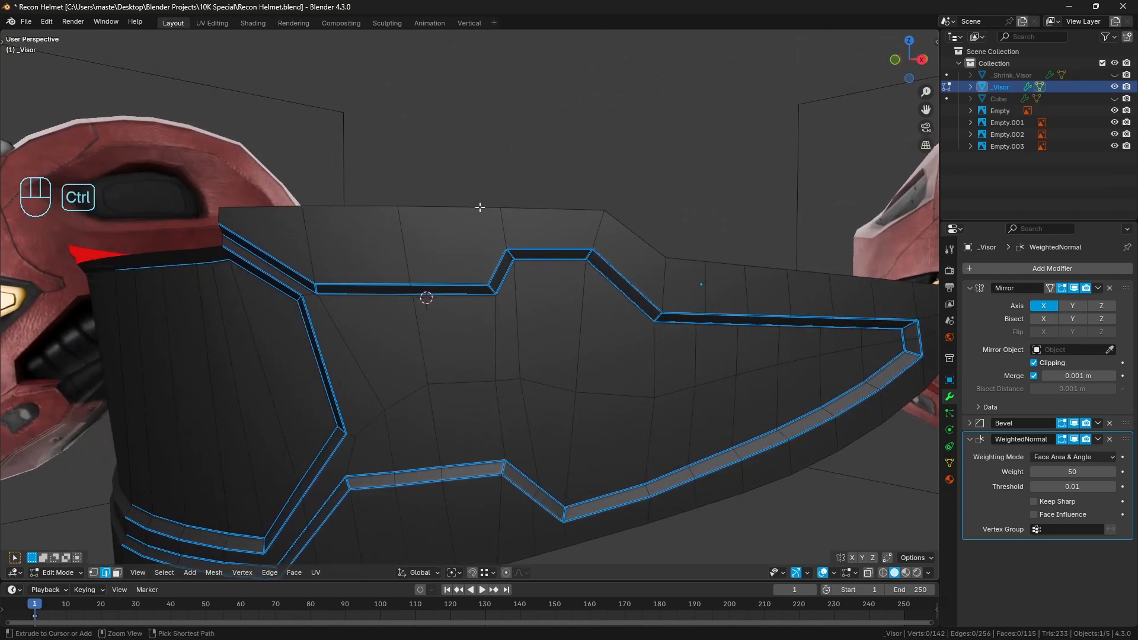
{"action": "key", "text": "ctrl+r"}
{"action": "key", "text": "a"}
{"action": "key", "text": "a"}
{"action": "key", "text": "k"}
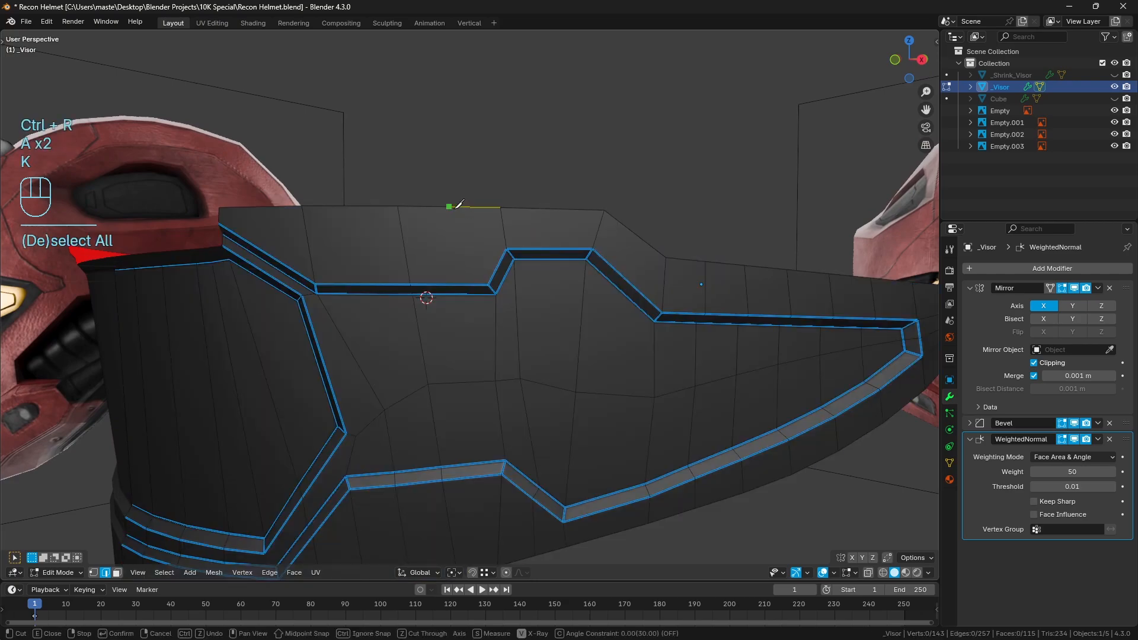
{"action": "left_click", "coordinate": [449, 207]}
{"action": "left_click", "coordinate": [489, 287]}
{"action": "key", "text": "Return"}
{"action": "middle_click_drag", "start_coordinate": [422, 268], "coordinate": [444, 267]}
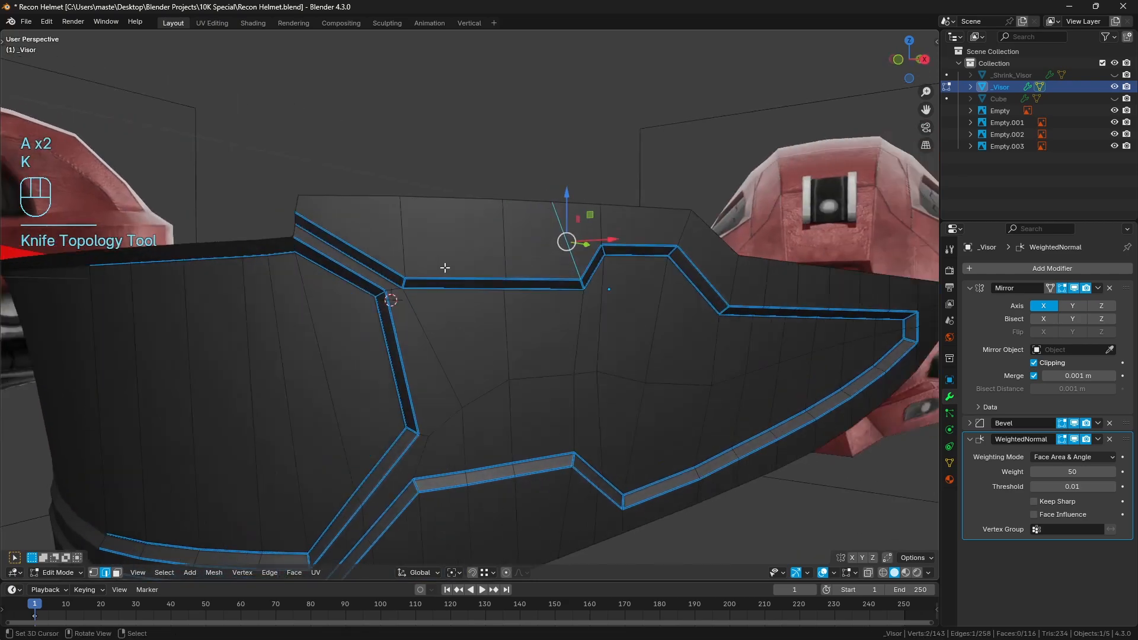
{"action": "key", "text": "a"}
{"action": "key", "text": "a"}
Check the shading in Object Mode, return to Edit Mode and add a lengthwise loop cut through the central panel and its side groove
{"action": "middle_click_drag", "start_coordinate": [409, 396], "coordinate": [420, 338], "text": "shift"}
{"action": "scroll", "coordinate": [513, 328], "scroll_direction": "up", "scroll_amount": 1}
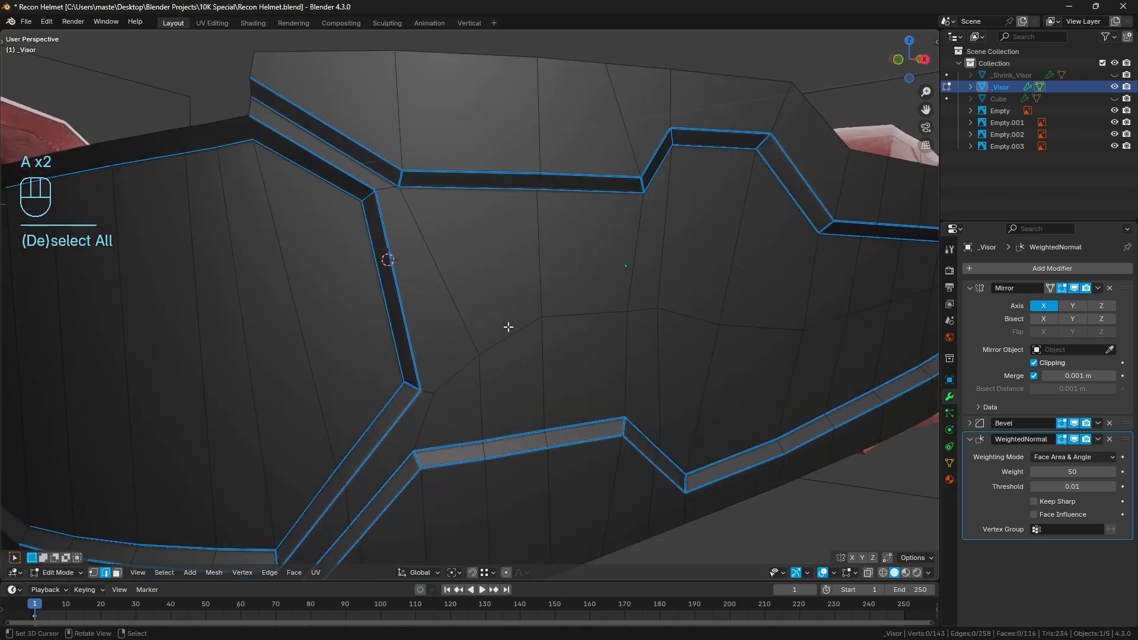
{"action": "scroll", "coordinate": [504, 327], "scroll_direction": "down", "scroll_amount": 1}
{"action": "middle_click_drag", "start_coordinate": [489, 329], "coordinate": [490, 327]}
{"action": "scroll", "coordinate": [489, 325], "scroll_direction": "up", "scroll_amount": 1}
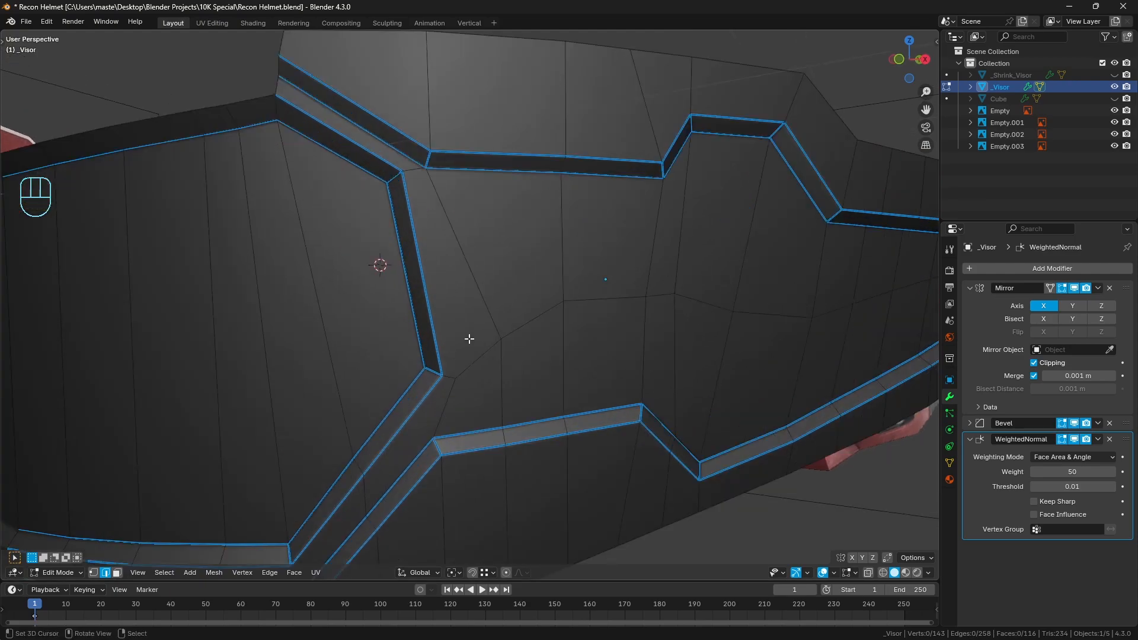
{"action": "key", "text": "Tab"}
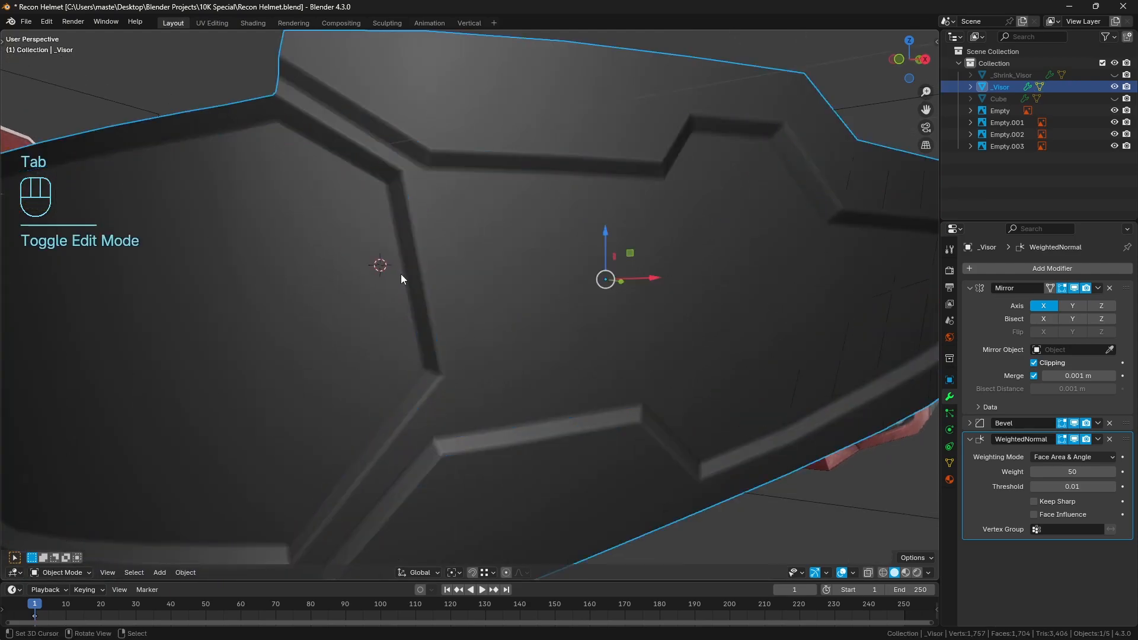
{"action": "key", "text": "Tab"}
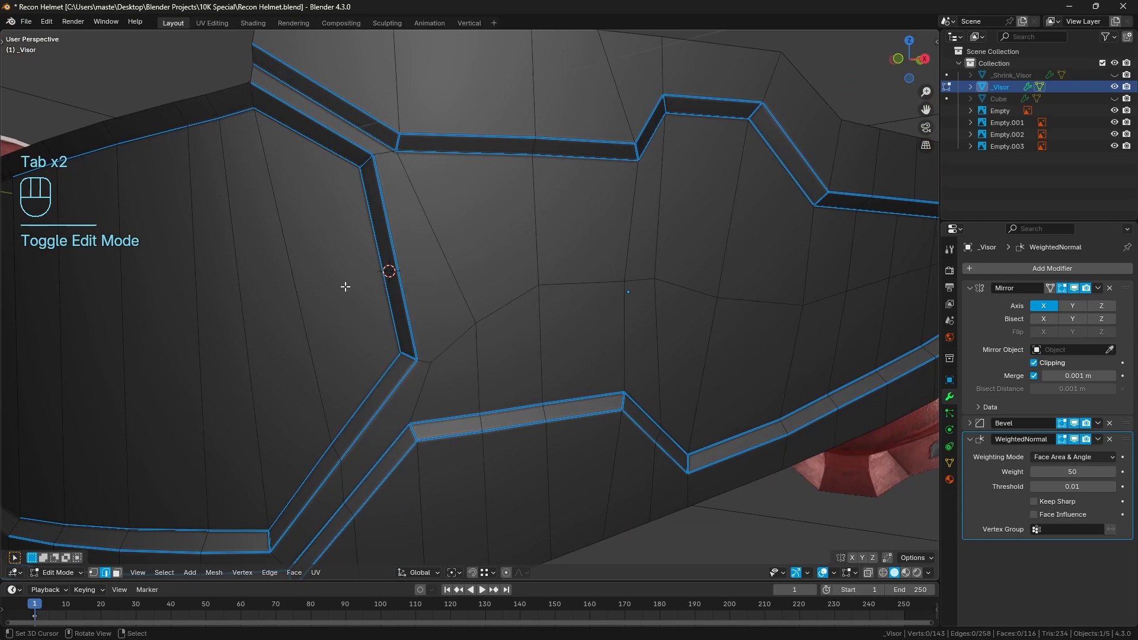
{"action": "key", "text": "ctrl+r"}
{"action": "left_click", "coordinate": [381, 270]}
{"action": "left_click", "coordinate": [438, 271]}
{"action": "key", "text": "a"}
{"action": "key", "text": "a"}
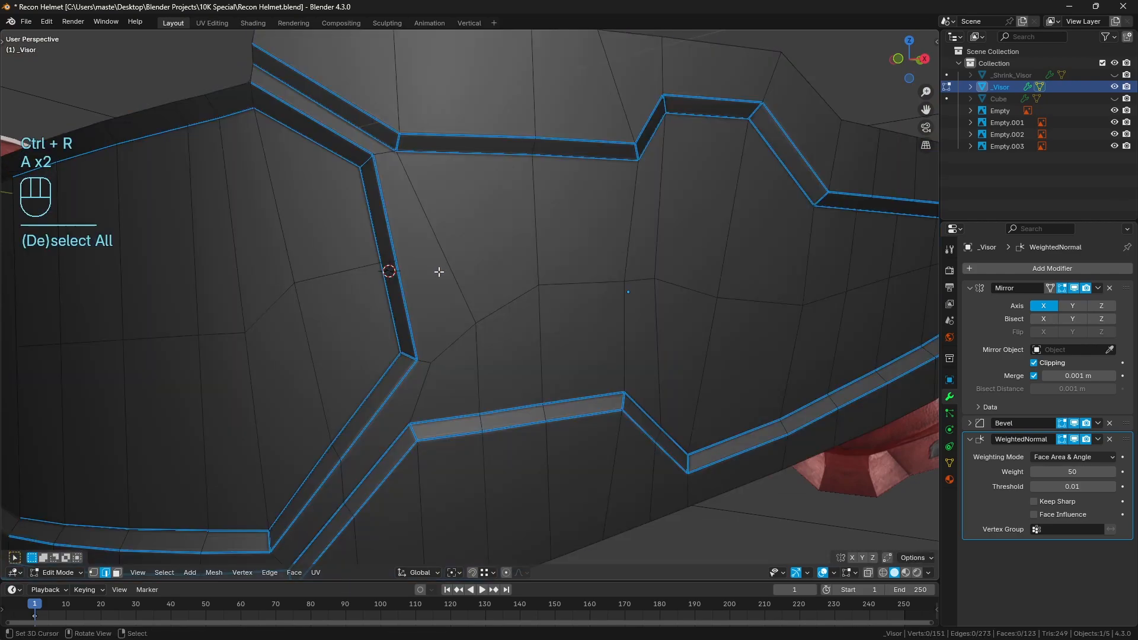
Knife a cut from the loop cut's end on the groove to the nearest interior vertex of the side panel, and deselect
{"action": "key", "text": "k"}
{"action": "left_click", "coordinate": [395, 260]}
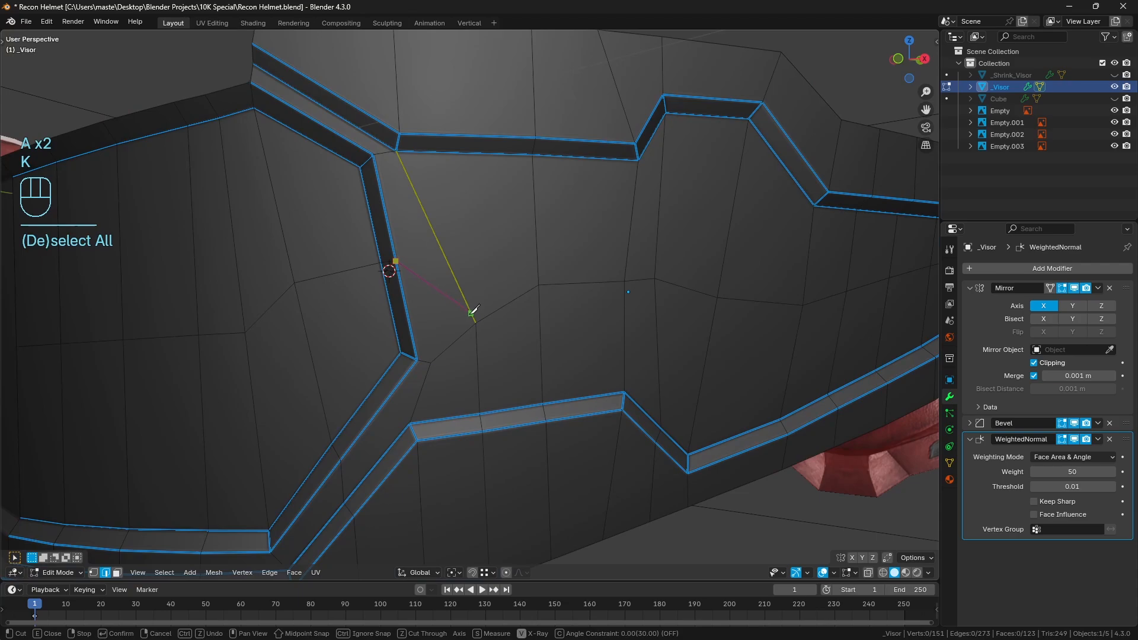
{"action": "left_click", "coordinate": [477, 322]}
{"action": "key", "text": "Return"}
{"action": "key", "text": "a"}
{"action": "key", "text": "a"}
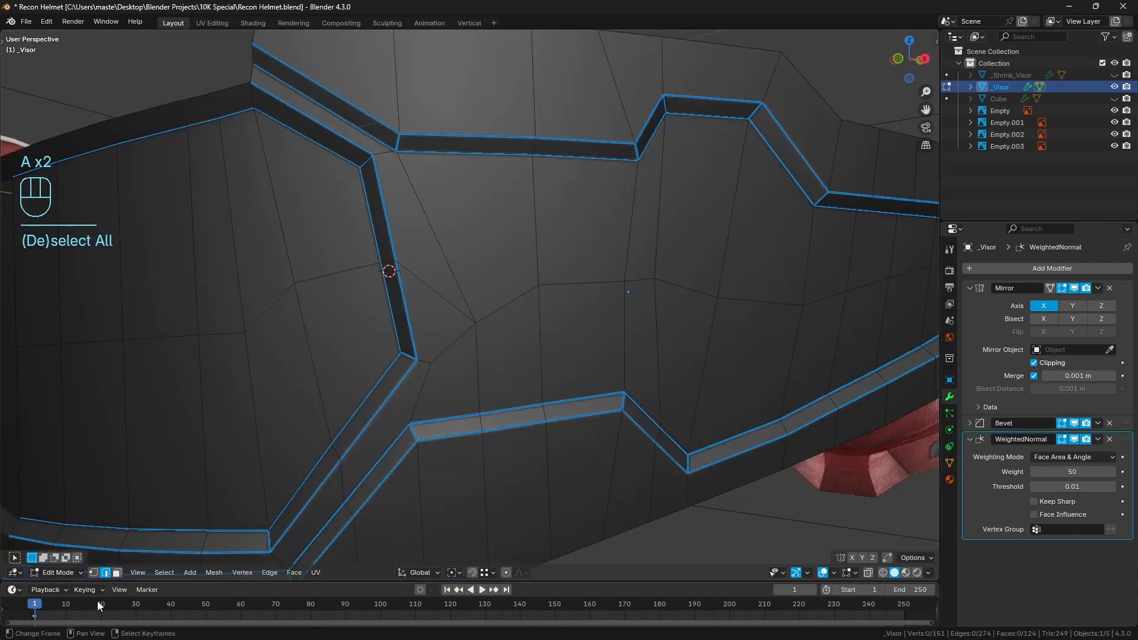
{"action": "left_click", "coordinate": [473, 327]}
{"action": "key", "text": "g"}
{"action": "key", "text": "g"}
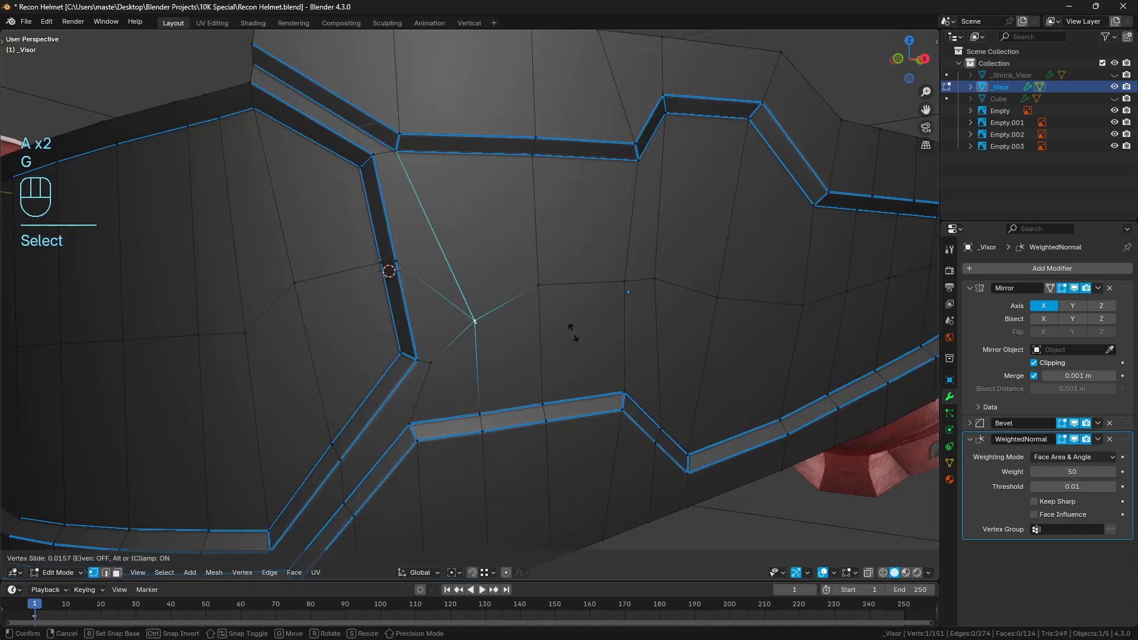
{"action": "right_click", "coordinate": [554, 287]}
{"action": "key", "text": "a"}
{"action": "key", "text": "a"}
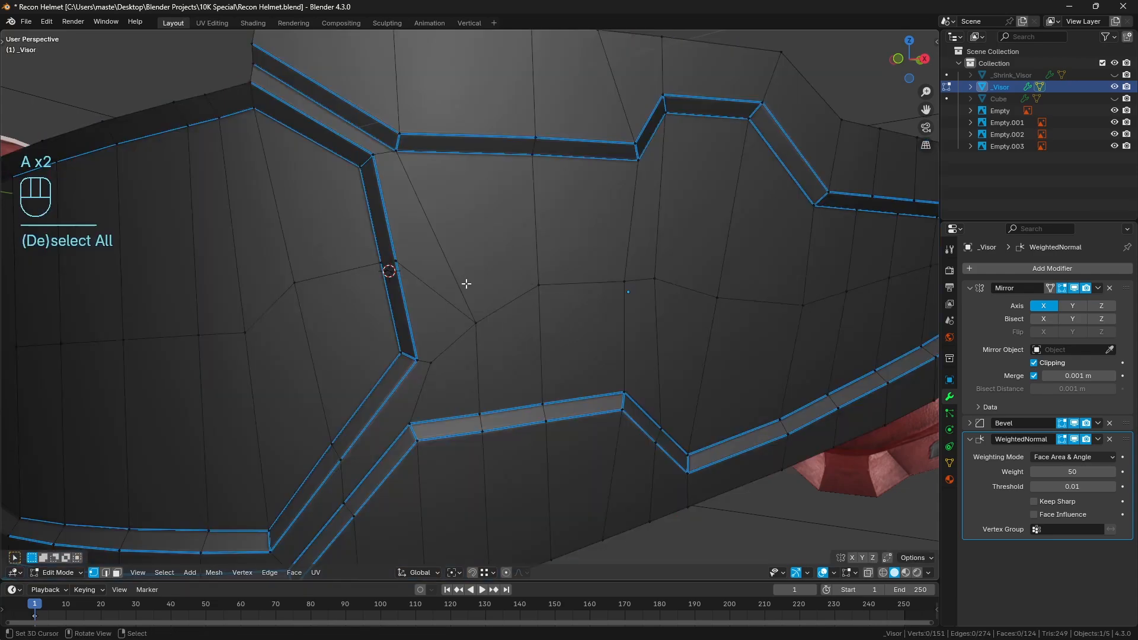
Select both edges of the side panel's lower curved groove and the visor rim beneath it, and even them with LoopTools Space
{"action": "scroll", "coordinate": [481, 302], "scroll_direction": "down", "scroll_amount": 3}
{"action": "middle_click_drag", "start_coordinate": [633, 303], "coordinate": [536, 342]}
{"action": "left_click", "coordinate": [106, 572]}
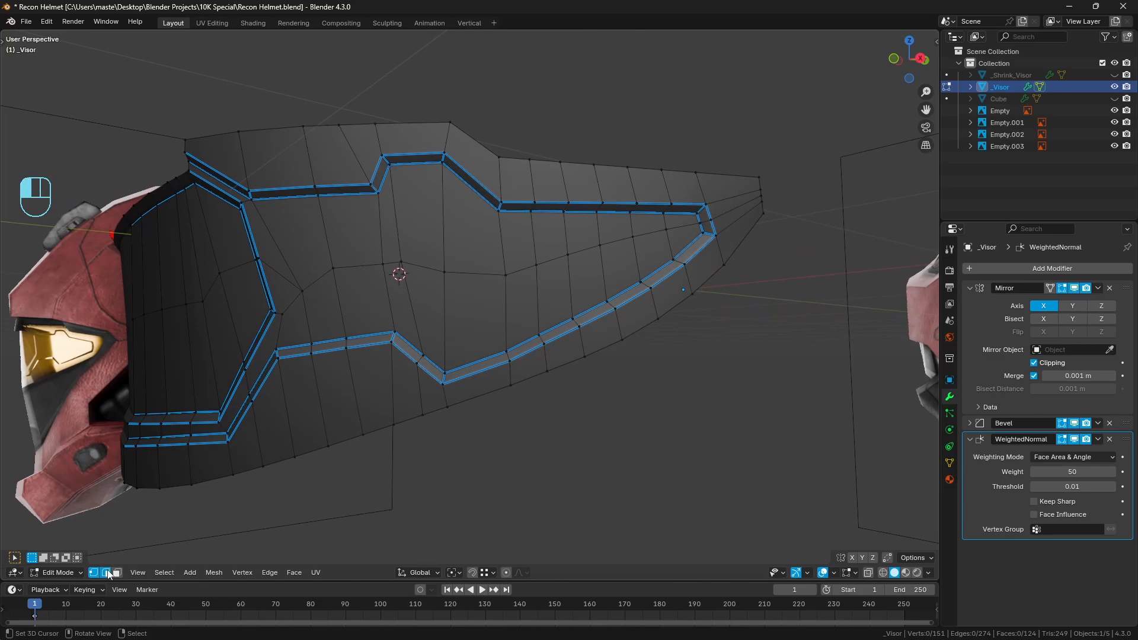
{"action": "middle_click_drag", "start_coordinate": [450, 415], "coordinate": [477, 381]}
{"action": "left_click", "coordinate": [436, 374]}
{"action": "left_click", "coordinate": [658, 267], "text": "ctrl"}
{"action": "left_click", "coordinate": [460, 394], "text": "shift"}
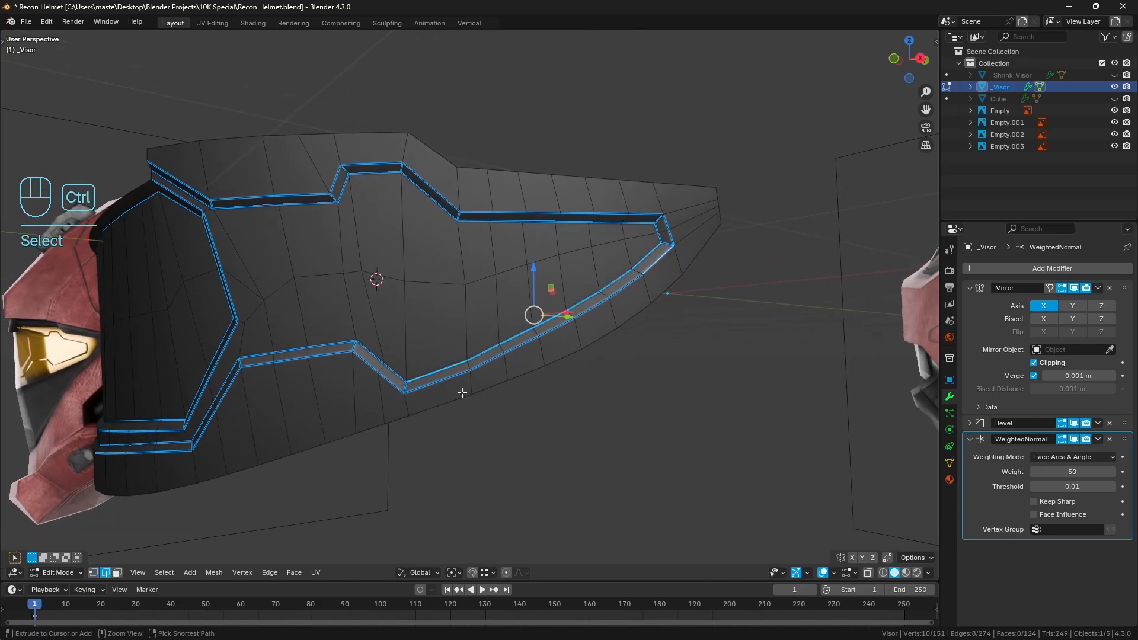
{"action": "left_click", "coordinate": [660, 292], "text": "ctrl"}
{"action": "key", "text": "q"}
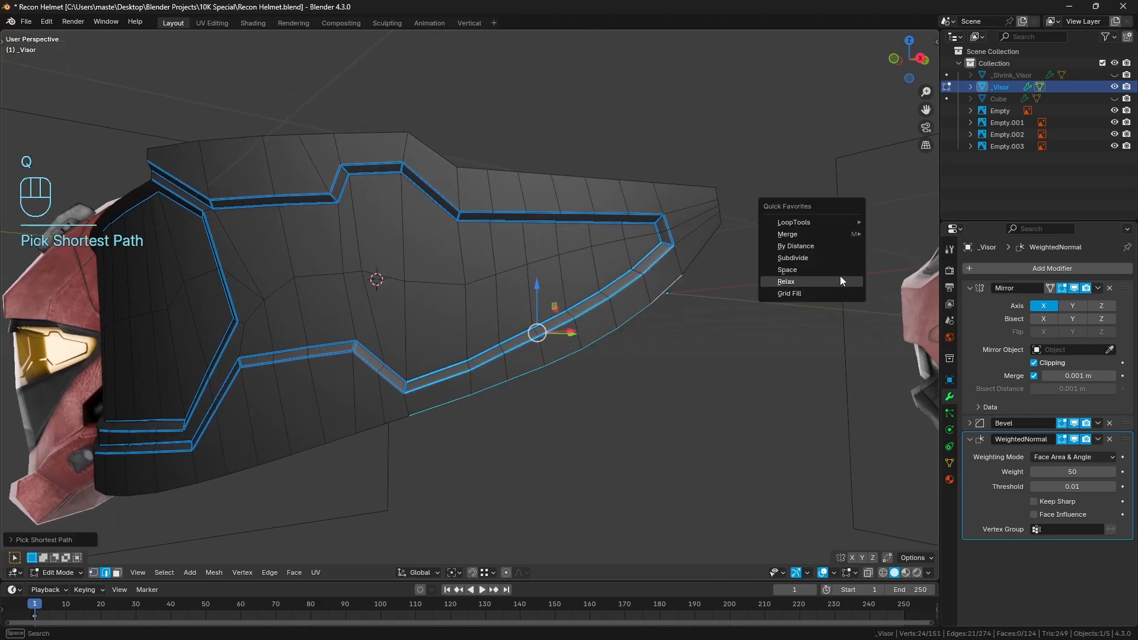
{"action": "left_click", "coordinate": [838, 269]}
{"action": "middle_click_drag", "start_coordinate": [838, 268], "coordinate": [767, 272]}
Clear the edge selection, return to Object Mode and check the visor's side from another angle
{"action": "key", "text": "a"}
{"action": "key", "text": "a"}
{"action": "key", "text": "Tab"}
{"action": "key", "text": "a"}
{"action": "key", "text": "a"}
{"action": "middle_click_drag", "start_coordinate": [599, 319], "coordinate": [559, 316]}
{"action": "left_click", "coordinate": [559, 316]}
Undo back to the selected lower groove and rim edges in Edit Mode and smooth them with LoopTools Relax
{"action": "key", "text": "ctrl+z"}
{"action": "key", "text": "ctrl+z"}
{"action": "key", "text": "ctrl+z"}
{"action": "key", "text": "ctrl+z"}
{"action": "key", "text": "ctrl+z"}
{"action": "key", "text": "ctrl+z"}
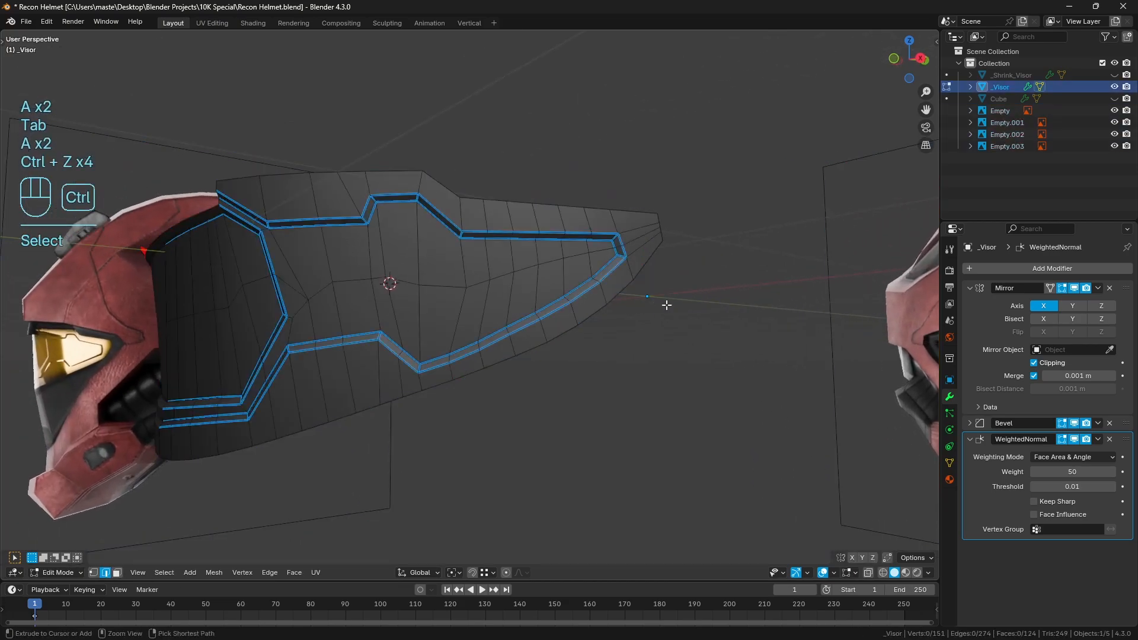
{"action": "key", "text": "q"}
{"action": "left_click", "coordinate": [724, 307]}
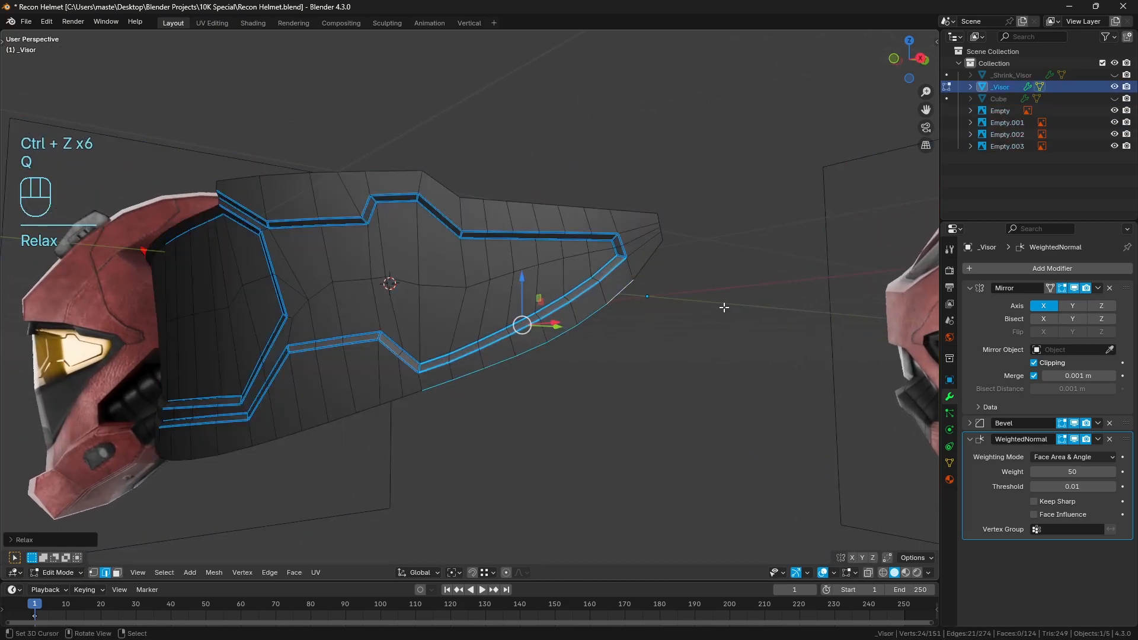
Clear the edge selection, return to Object Mode and inspect the shading along the visor's side and front
{"action": "key", "text": "a"}
{"action": "key", "text": "a"}
{"action": "key", "text": "Tab"}
{"action": "middle_click_drag", "start_coordinate": [525, 320], "coordinate": [589, 258]}
{"action": "key", "text": "a"}
{"action": "key", "text": "a"}
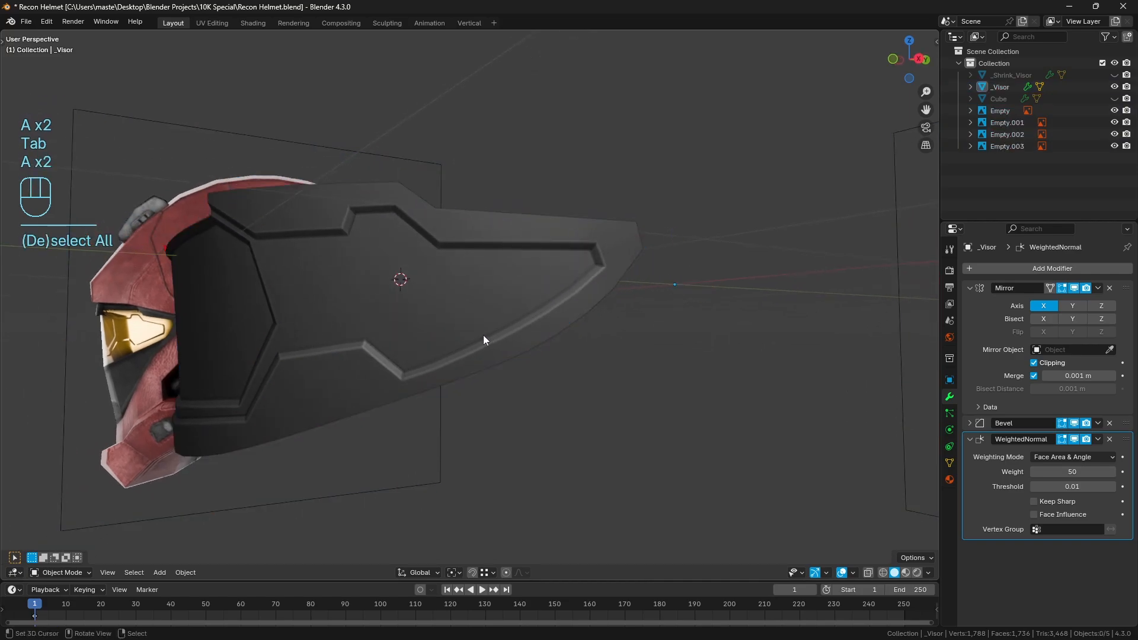
{"action": "middle_click_drag", "start_coordinate": [482, 335], "coordinate": [447, 327]}
Apply the Mirror modifier on the visor and enter Edit Mode on the full mesh
{"action": "left_click", "coordinate": [447, 326]}
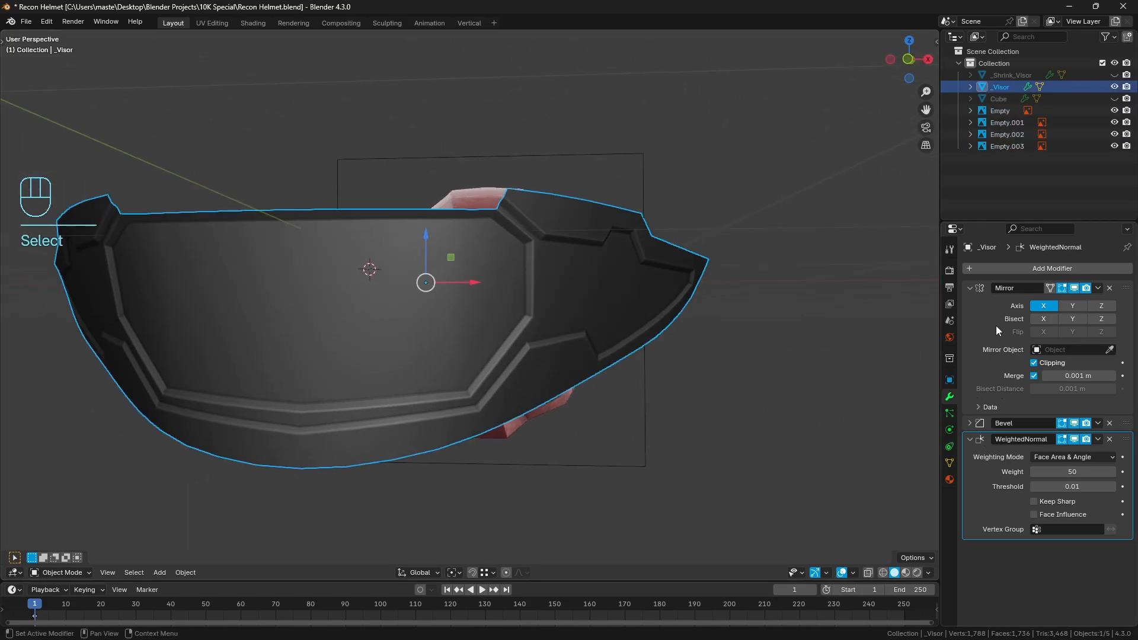
{"action": "key", "text": "ctrl"}
{"action": "key", "text": "ctrl+a"}
{"action": "key", "text": "Tab"}
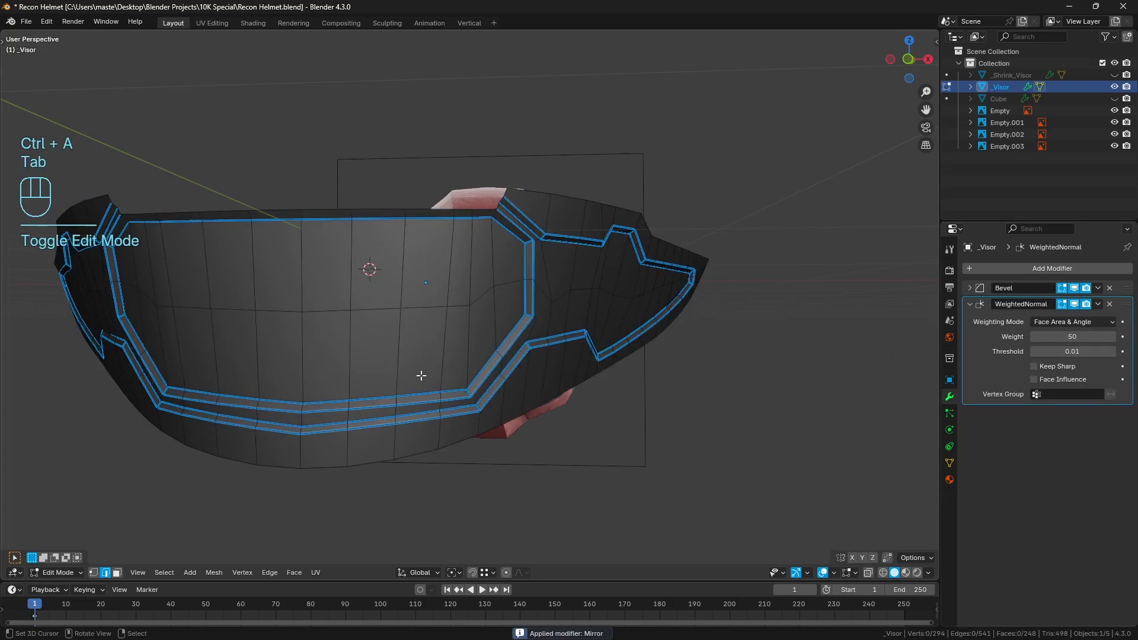
Select the front panel's lower groove edges, middle horizontal edge line and top edge, and smooth them with LoopTools Relax
{"action": "scroll", "coordinate": [384, 433], "scroll_direction": "up", "scroll_amount": 5}
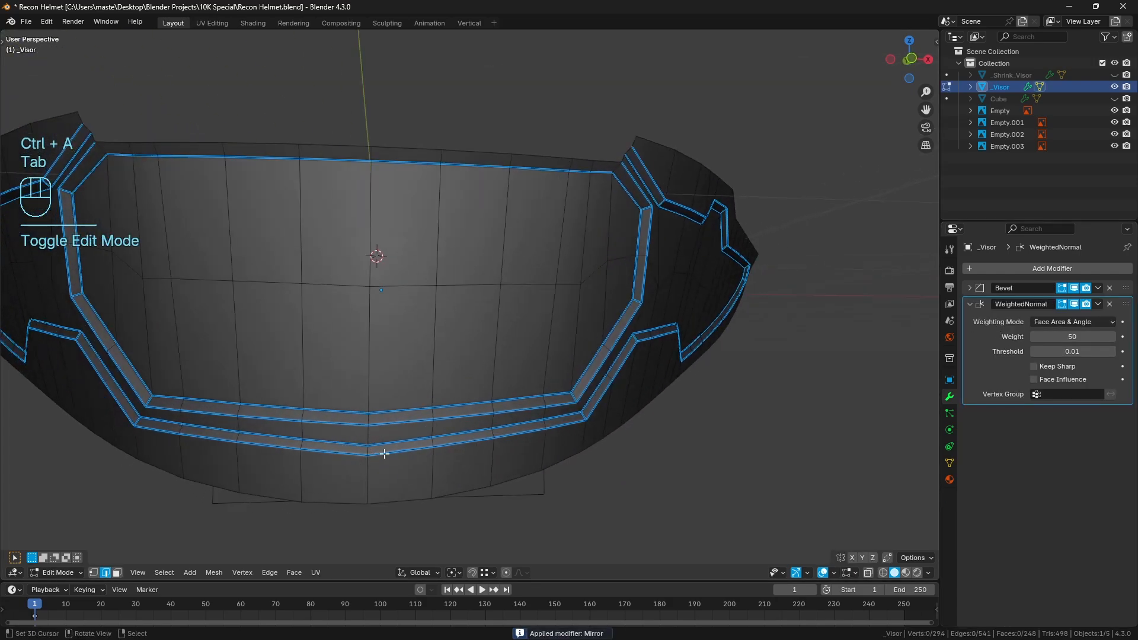
{"action": "left_click", "coordinate": [566, 422]}
{"action": "left_click", "coordinate": [159, 423], "text": "ctrl"}
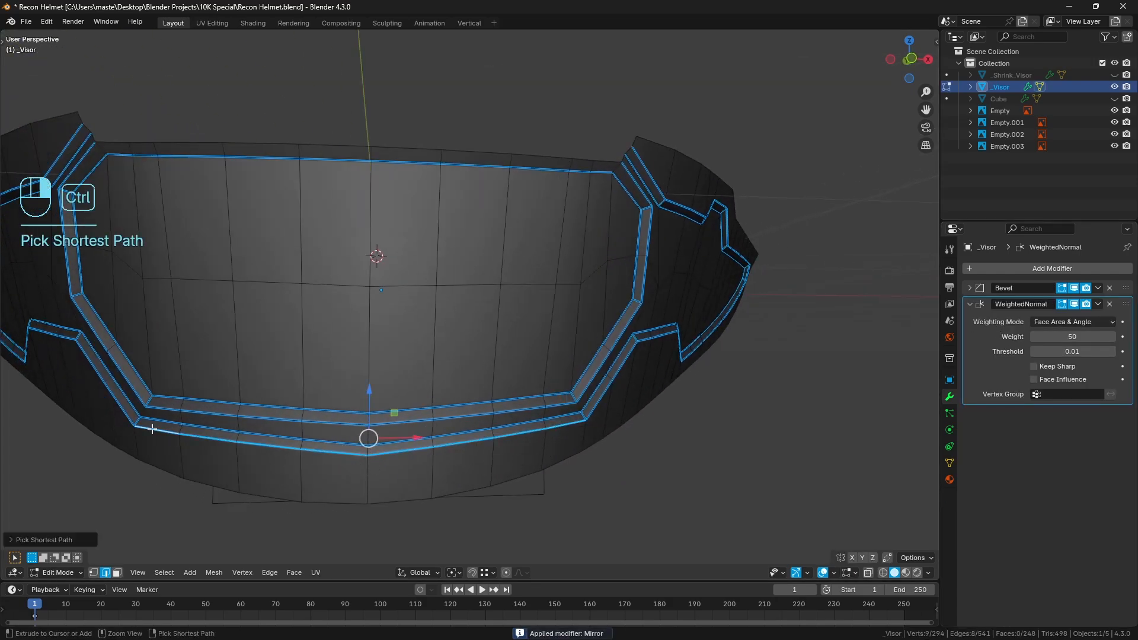
{"action": "right_click", "coordinate": [559, 416], "text": "ctrl"}
{"action": "right_click", "coordinate": [551, 410], "text": "shift"}
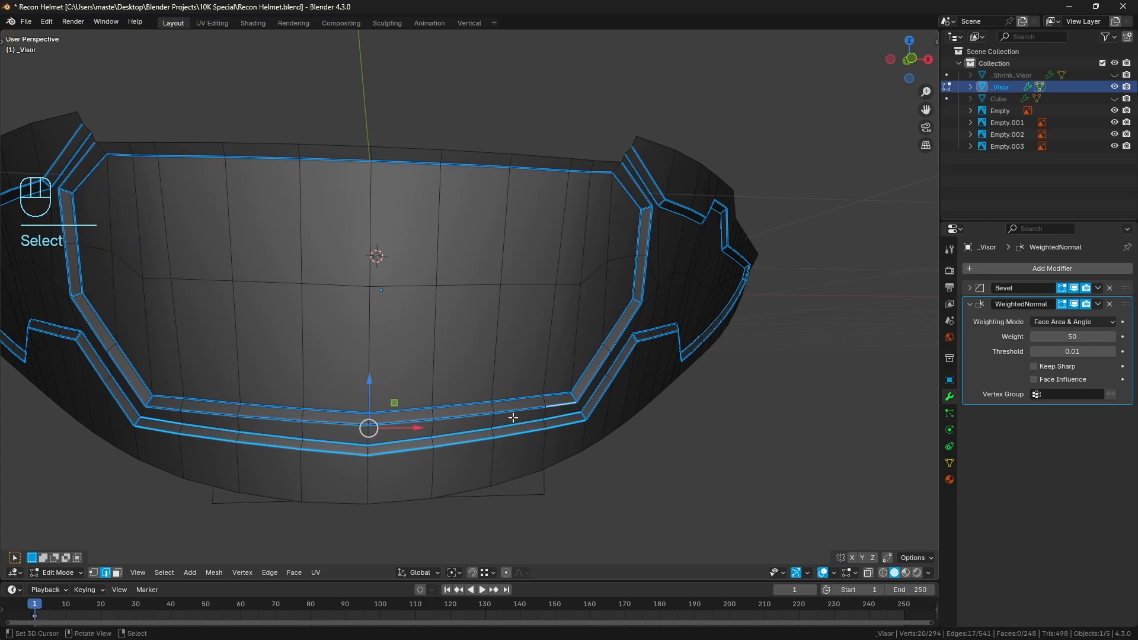
{"action": "right_click", "coordinate": [172, 410], "text": "ctrl"}
{"action": "right_click", "coordinate": [171, 397], "text": "shift"}
{"action": "right_click", "coordinate": [563, 394], "text": "ctrl"}
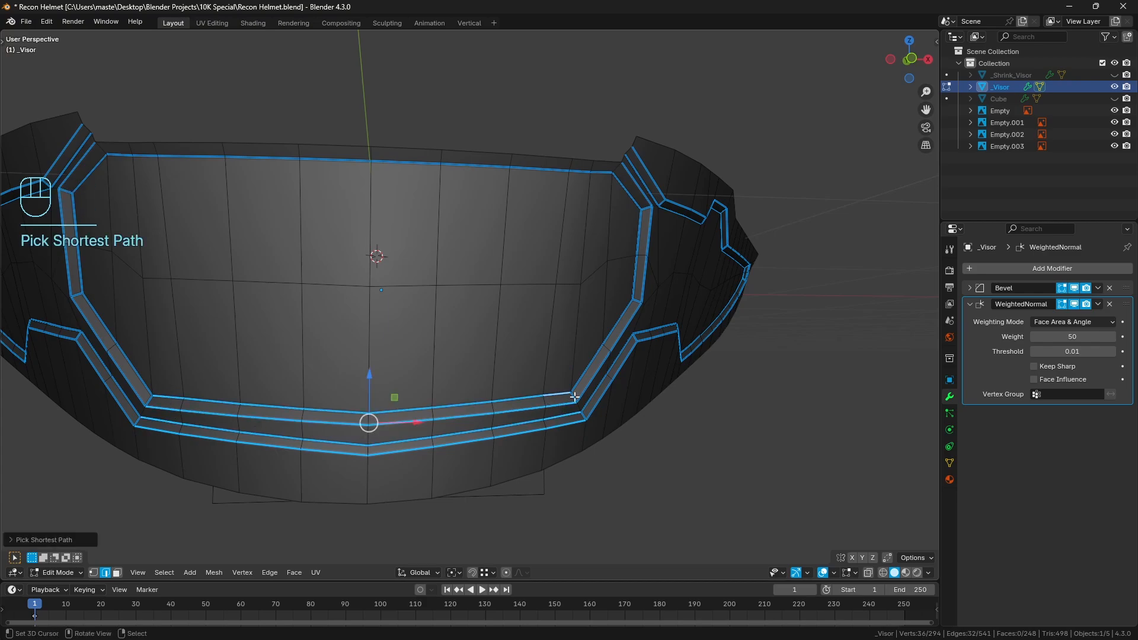
{"action": "right_click", "coordinate": [568, 284], "text": "shift"}
{"action": "right_click", "coordinate": [106, 255], "text": "ctrl"}
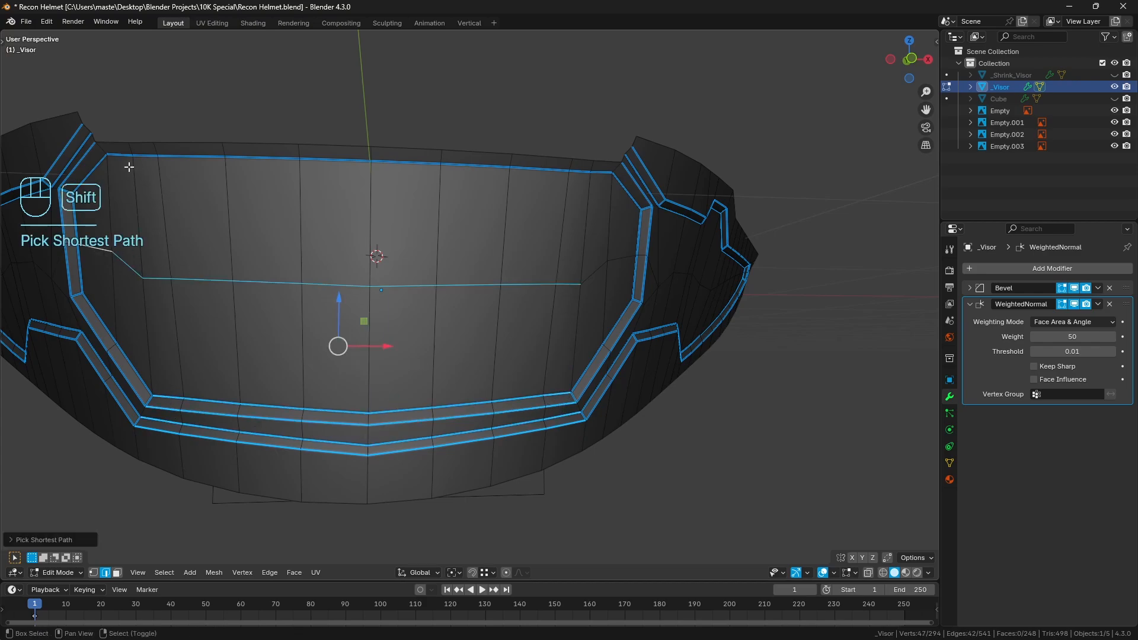
{"action": "right_click", "coordinate": [603, 172], "text": "ctrl"}
{"action": "right_click", "coordinate": [597, 266], "text": "shift"}
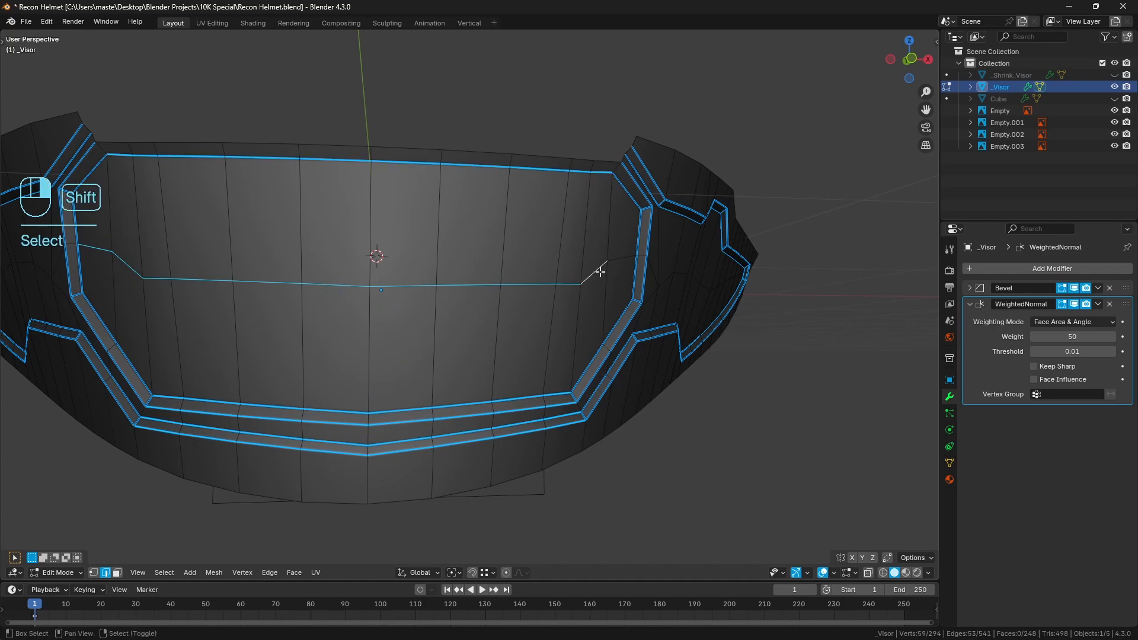
{"action": "key", "text": "q"}
{"action": "left_click", "coordinate": [697, 294]}
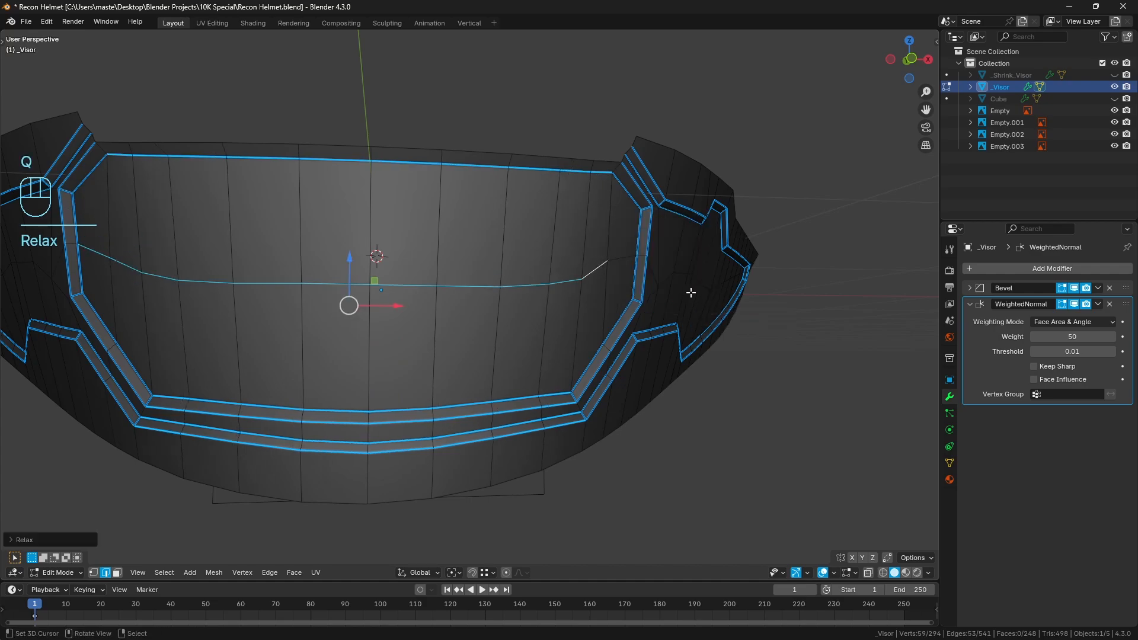
Deselect everything, check the front panel's curvature in Object Mode, and return to Edit Mode
{"action": "middle_click_drag", "start_coordinate": [697, 294], "coordinate": [545, 287]}
{"action": "key", "text": "a"}
{"action": "key", "text": "a"}
{"action": "key", "text": "Tab"}
{"action": "middle_click_drag", "start_coordinate": [378, 411], "coordinate": [413, 370]}
{"action": "key", "text": "Tab"}
{"action": "key", "text": "a"}
{"action": "key", "text": "a"}
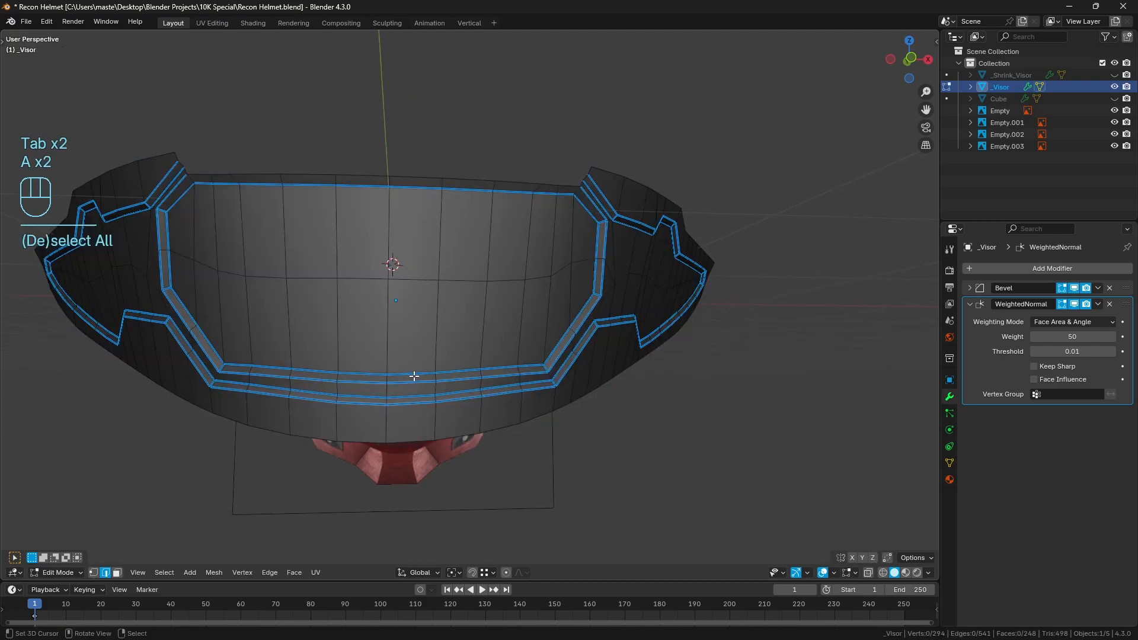
Add three centred vertical loop cuts between the existing edges on the right half of the visor's front panel
{"action": "key", "text": "ctrl+r"}
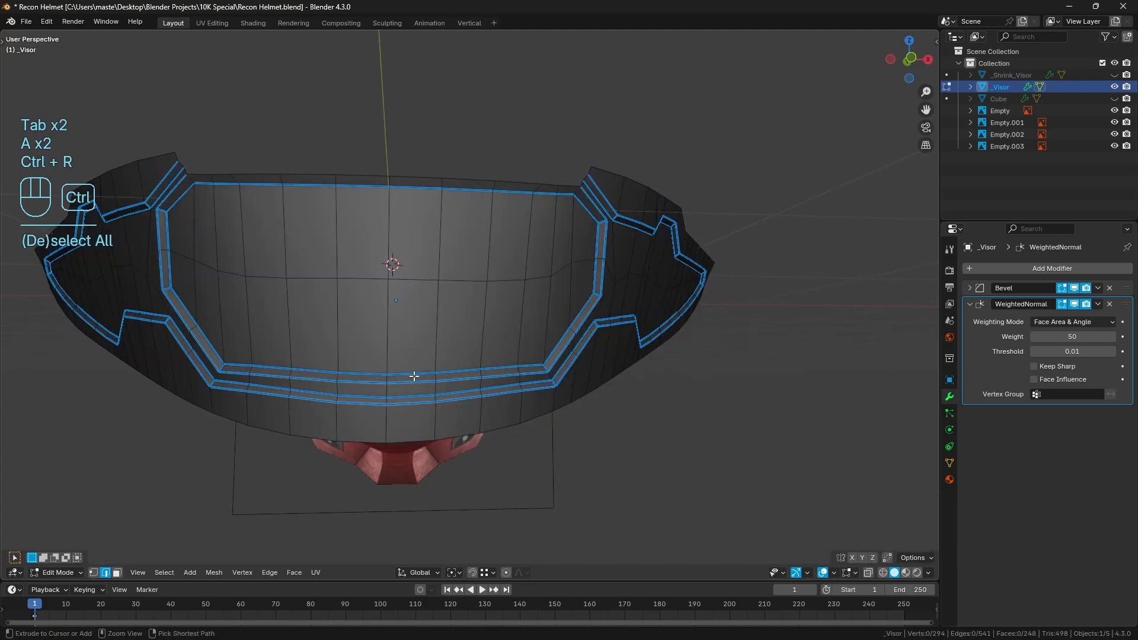
{"action": "key", "text": "ctrl+r"}
{"action": "left_click", "coordinate": [414, 376]}
{"action": "right_click", "coordinate": [414, 375]}
{"action": "key", "text": "ctrl+r"}
{"action": "left_click", "coordinate": [466, 373]}
{"action": "right_click", "coordinate": [465, 373]}
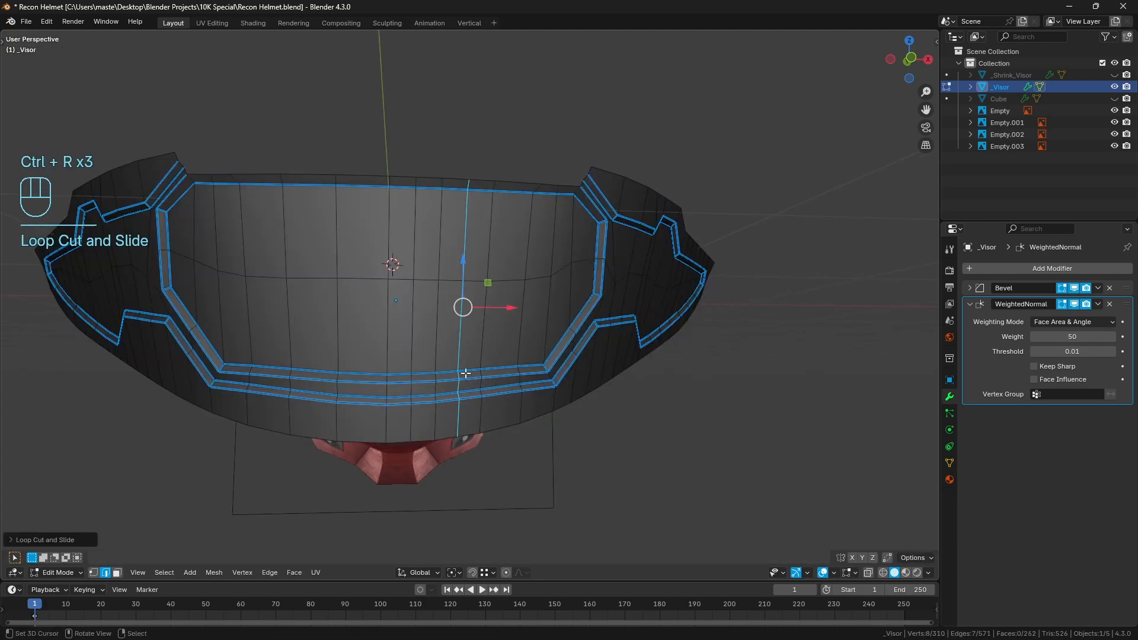
{"action": "key", "text": "ctrl+r"}
{"action": "left_click", "coordinate": [508, 368]}
{"action": "right_click", "coordinate": [508, 368]}
Add three matching centred vertical loop cuts on the left half of the front panel and clear the selection
{"action": "key", "text": "ctrl+r"}
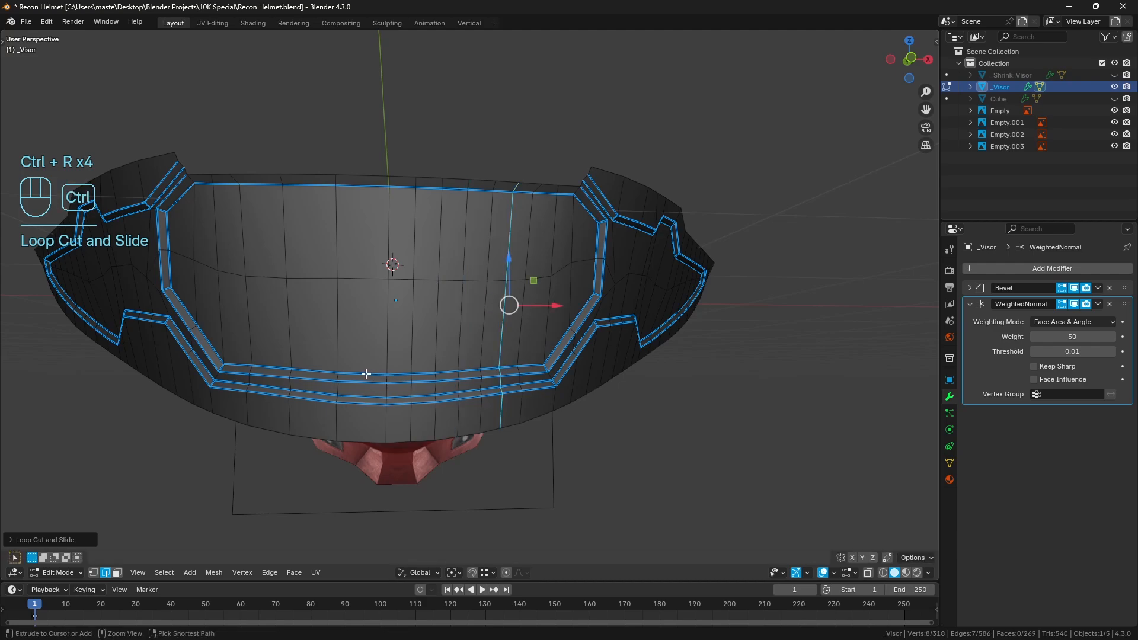
{"action": "left_click", "coordinate": [362, 373]}
{"action": "right_click", "coordinate": [365, 374]}
{"action": "key", "text": "ctrl+r"}
{"action": "left_click", "coordinate": [311, 370]}
{"action": "right_click", "coordinate": [311, 370]}
{"action": "key", "text": "ctrl+r"}
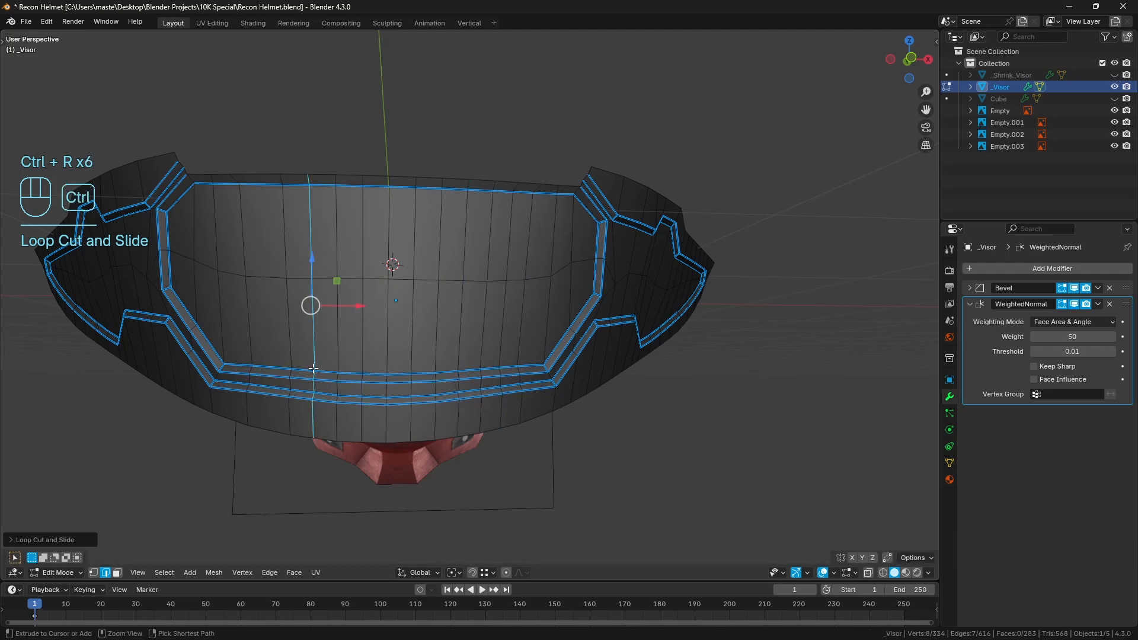
{"action": "left_click", "coordinate": [259, 367]}
{"action": "right_click", "coordinate": [258, 367]}
{"action": "key", "text": "a"}
{"action": "key", "text": "a"}
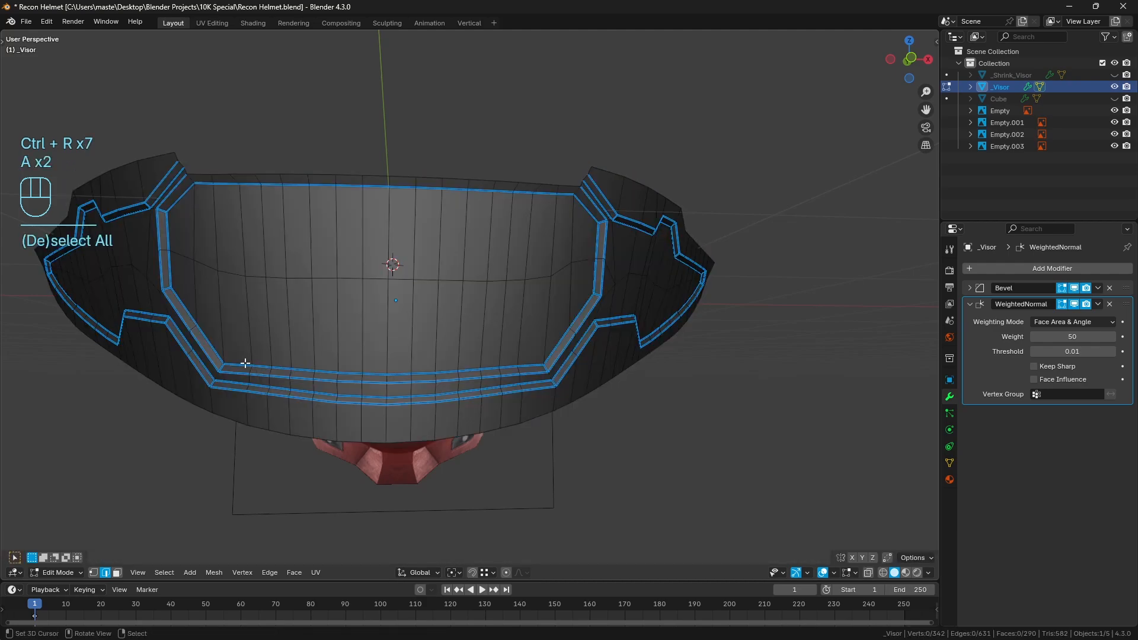
Select the front panel's lower groove edges, bottom rim, middle edge line, top edge and upper rim, and apply LoopTools Space and Relax
{"action": "left_click", "coordinate": [243, 365]}
{"action": "left_click", "coordinate": [535, 366], "text": "ctrl"}
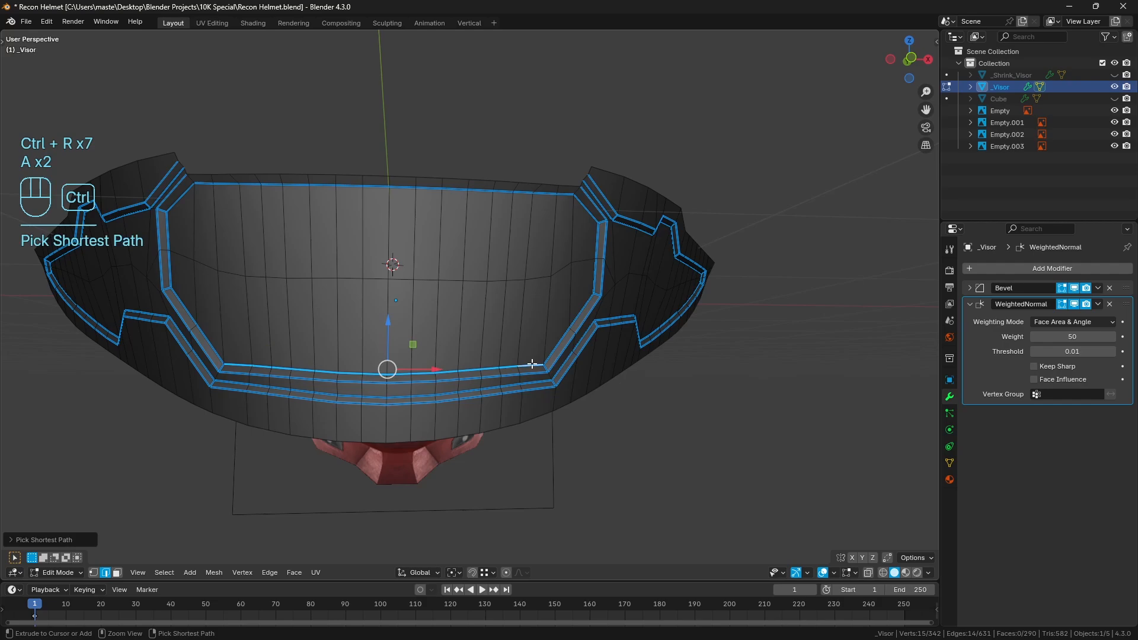
{"action": "right_click", "coordinate": [241, 377], "text": "ctrl"}
{"action": "right_click", "coordinate": [237, 384], "text": "shift"}
{"action": "right_click", "coordinate": [528, 382], "text": "ctrl"}
{"action": "right_click", "coordinate": [531, 390], "text": "shift"}
{"action": "right_click", "coordinate": [236, 394], "text": "ctrl"}
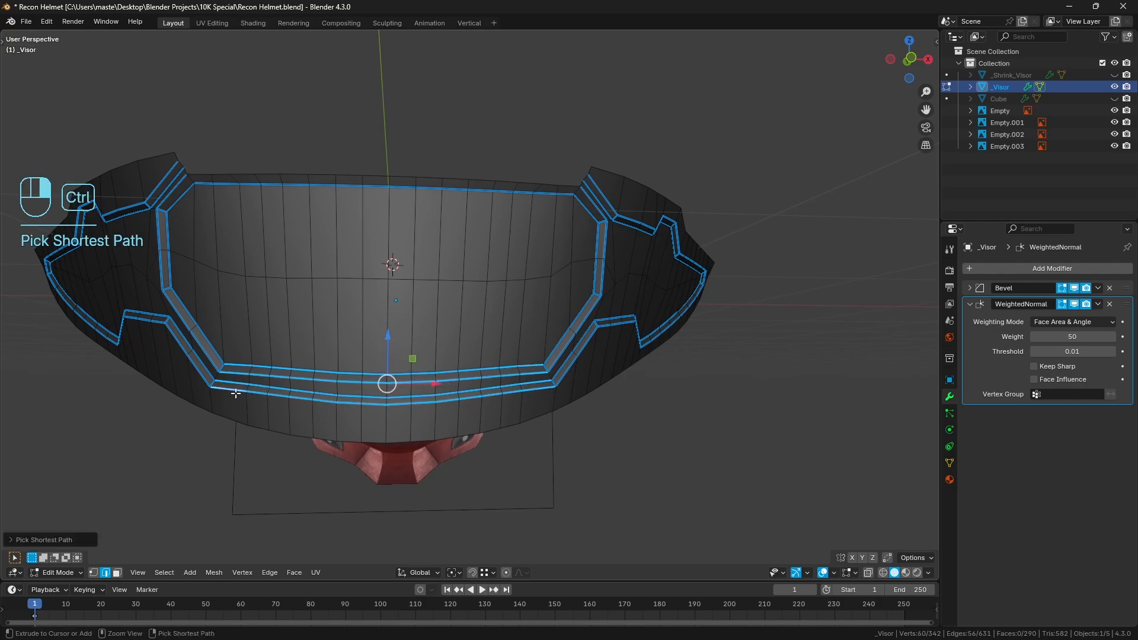
{"action": "left_click", "coordinate": [233, 418], "text": "shift"}
{"action": "left_click", "coordinate": [536, 417], "text": "ctrl"}
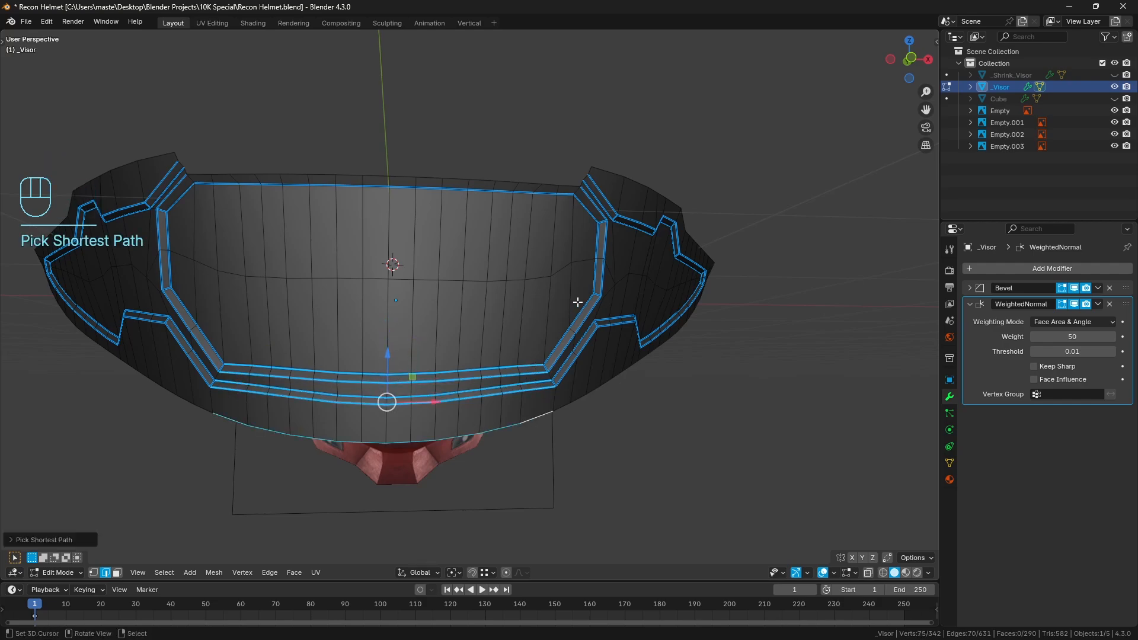
{"action": "left_click", "coordinate": [588, 262], "text": "shift"}
{"action": "left_click", "coordinate": [179, 255], "text": "ctrl"}
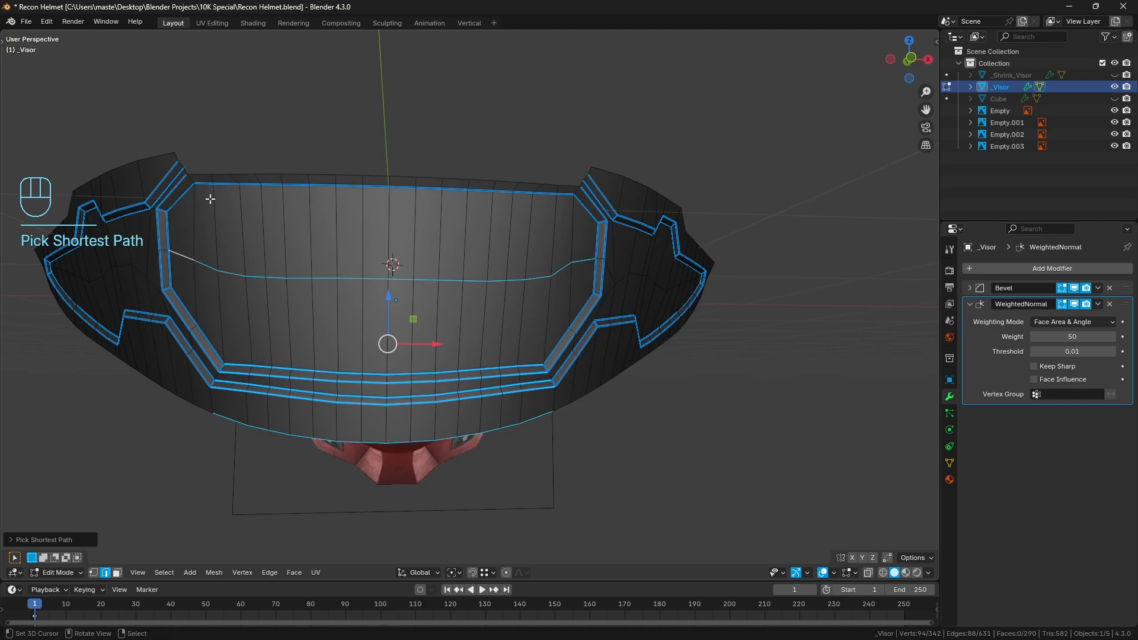
{"action": "right_click", "coordinate": [205, 185], "text": "shift"}
{"action": "right_click", "coordinate": [561, 194], "text": "ctrl"}
{"action": "right_click", "coordinate": [567, 186], "text": "shift"}
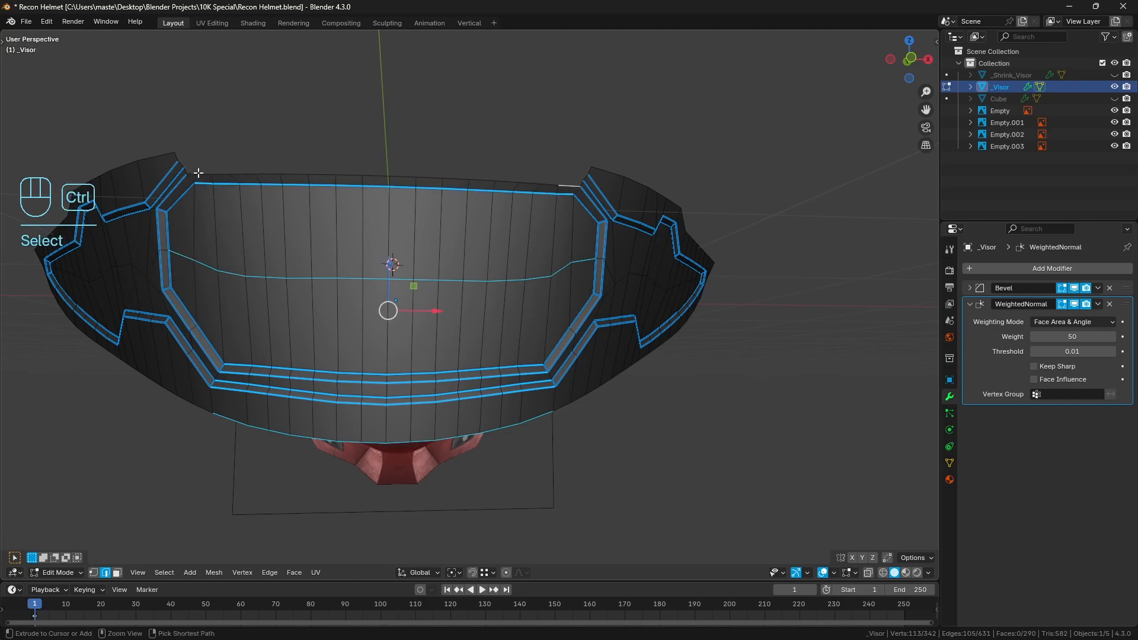
{"action": "left_click", "coordinate": [198, 172], "text": "ctrl"}
{"action": "key", "text": "q"}
{"action": "left_click", "coordinate": [616, 270]}
{"action": "key", "text": "q"}
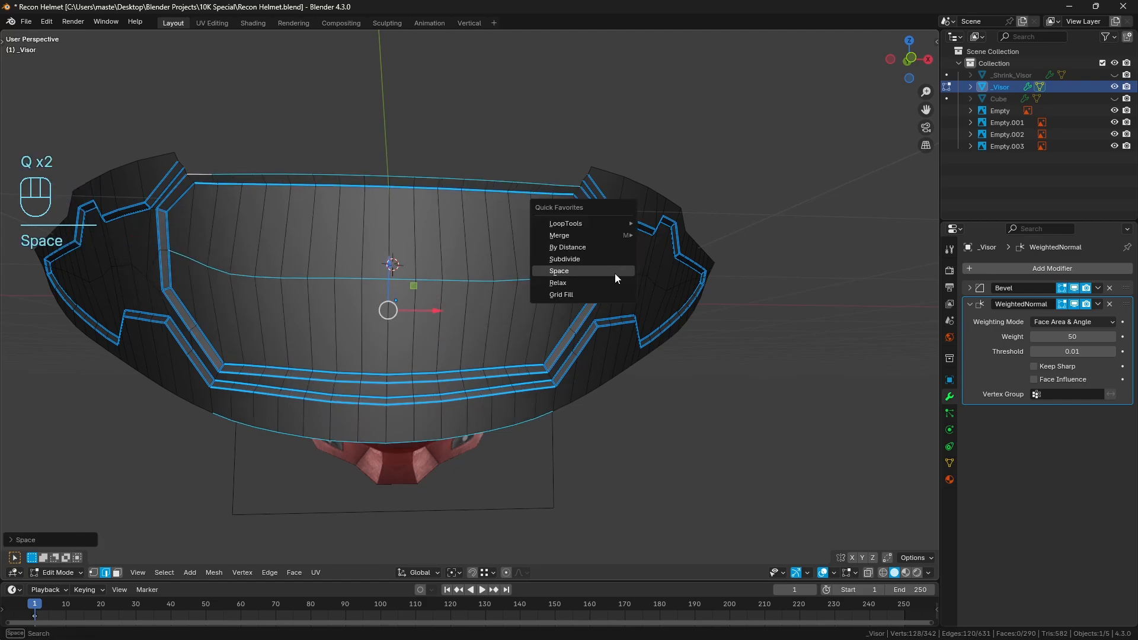
{"action": "left_click", "coordinate": [614, 283]}
Deselect everything, return to Object Mode and inspect the visor's front shading from several angles
{"action": "middle_click_drag", "start_coordinate": [599, 292], "coordinate": [582, 300]}
{"action": "key", "text": "a"}
{"action": "key", "text": "a"}
{"action": "key", "text": "Tab"}
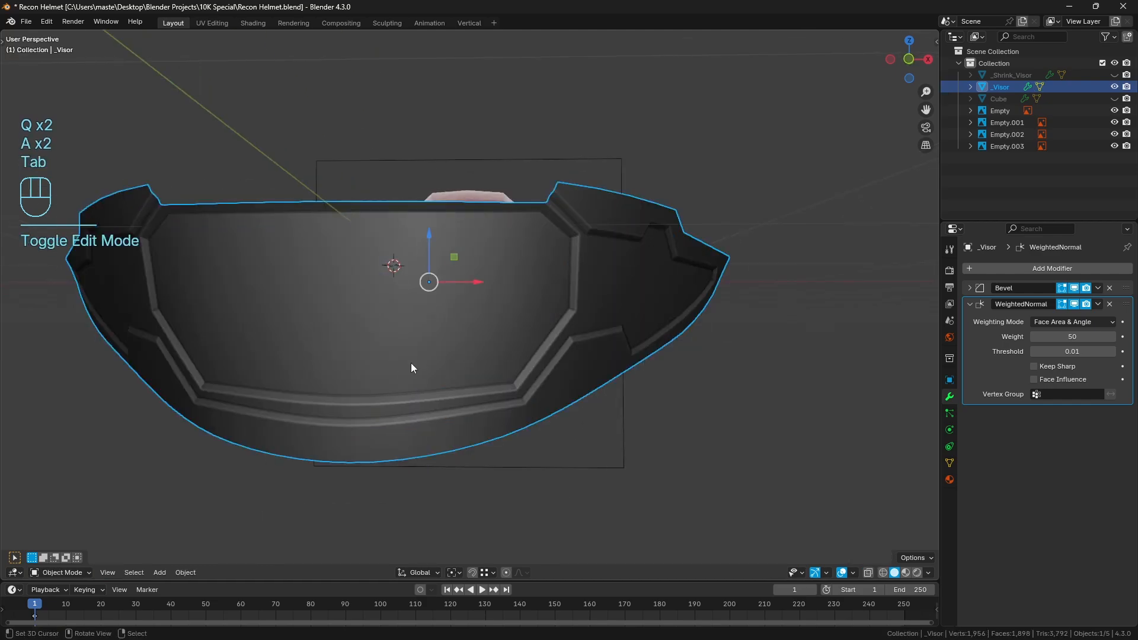
{"action": "scroll", "coordinate": [415, 370], "scroll_direction": "down", "scroll_amount": 2}
{"action": "key", "text": "a"}
{"action": "key", "text": "a"}
{"action": "middle_click_drag", "start_coordinate": [504, 379], "coordinate": [456, 361]}
{"action": "scroll", "coordinate": [427, 355], "scroll_direction": "up", "scroll_amount": 1}
{"action": "scroll", "coordinate": [459, 332], "scroll_direction": "up", "scroll_amount": 2}
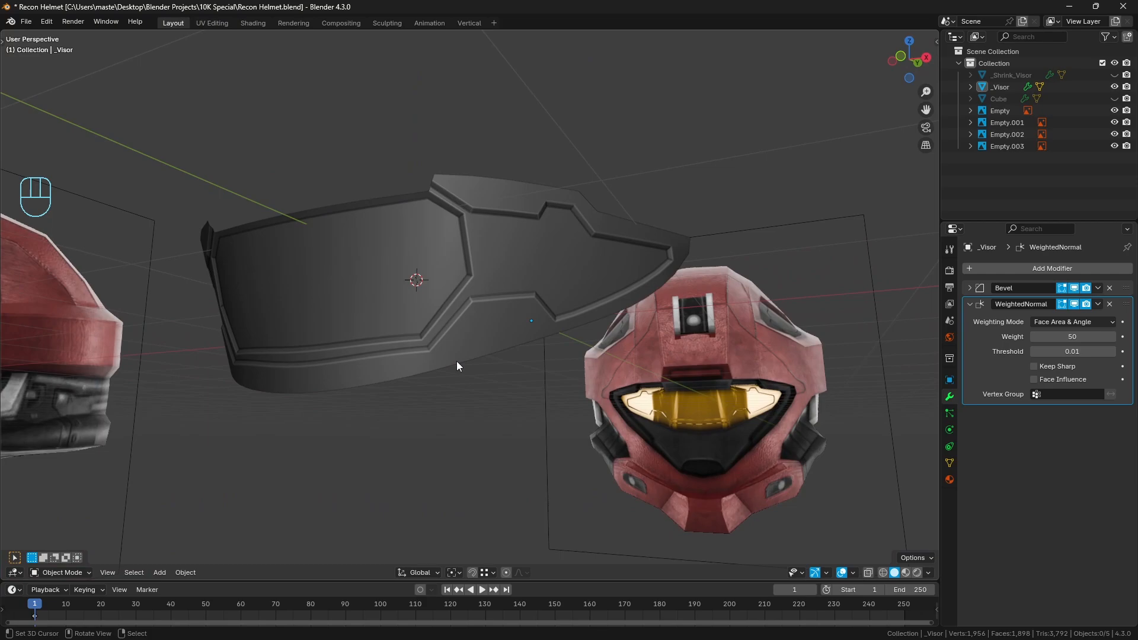
{"action": "scroll", "coordinate": [522, 291], "scroll_direction": "up", "scroll_amount": 3}
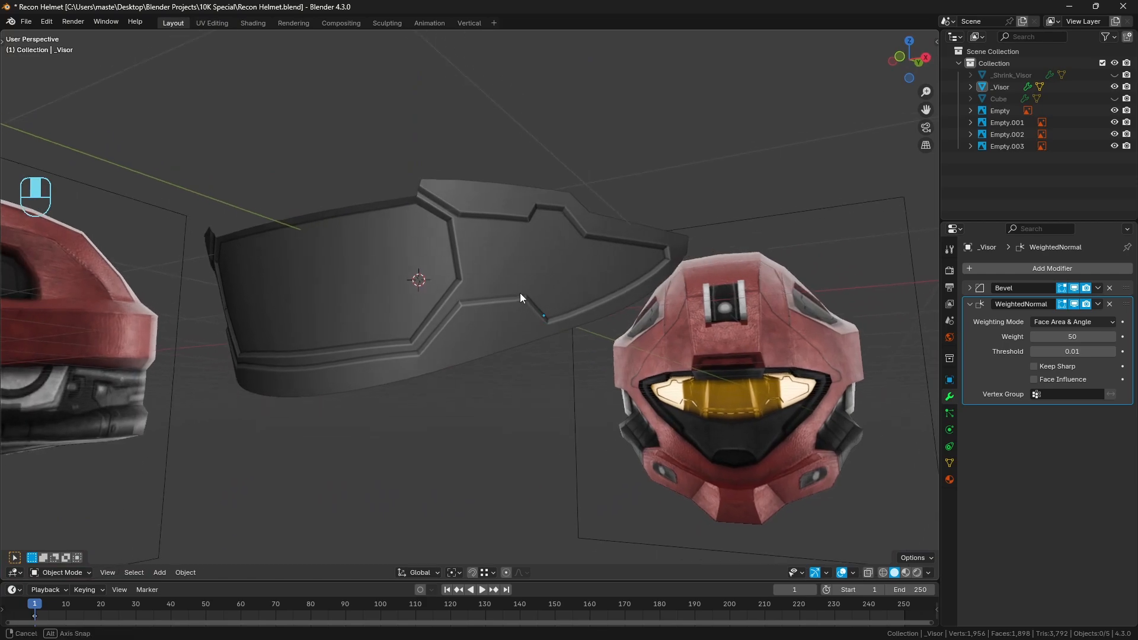
{"action": "middle_click_drag", "start_coordinate": [480, 342], "coordinate": [506, 332]}
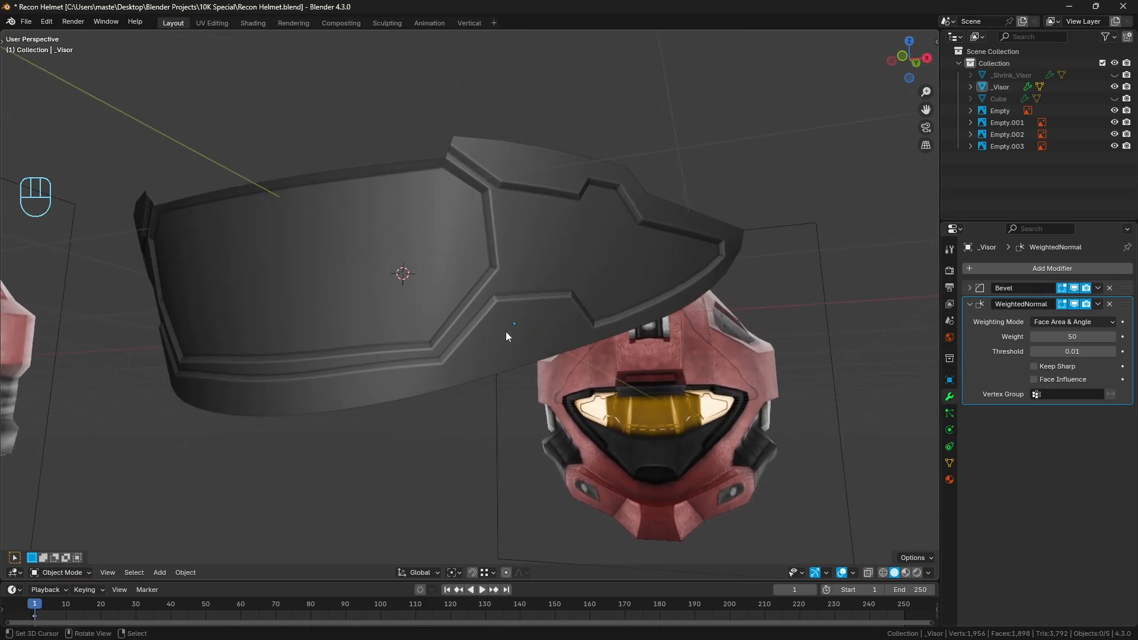
In Edit Mode from the front view, raise the short edges crossing both grooves at the front panel's lower right corner slightly along Z
{"action": "left_click", "coordinate": [506, 332]}
{"action": "key", "text": "KP_1"}
{"action": "key", "text": "Tab"}
{"action": "scroll", "coordinate": [534, 344], "scroll_direction": "up", "scroll_amount": 5}
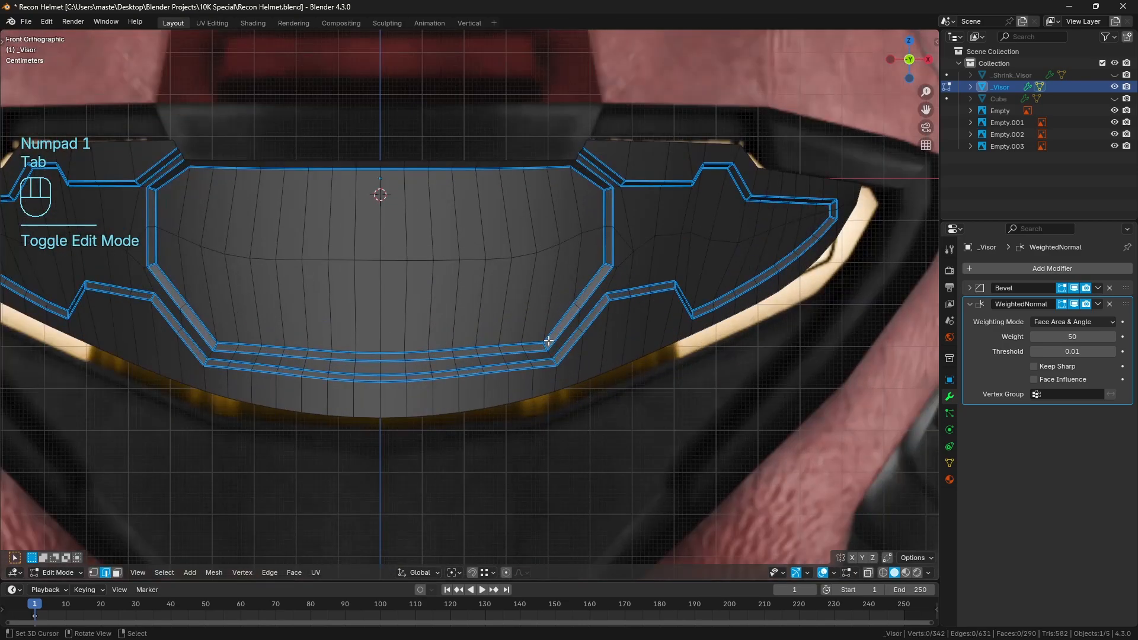
{"action": "key", "text": "a"}
{"action": "key", "text": "a"}
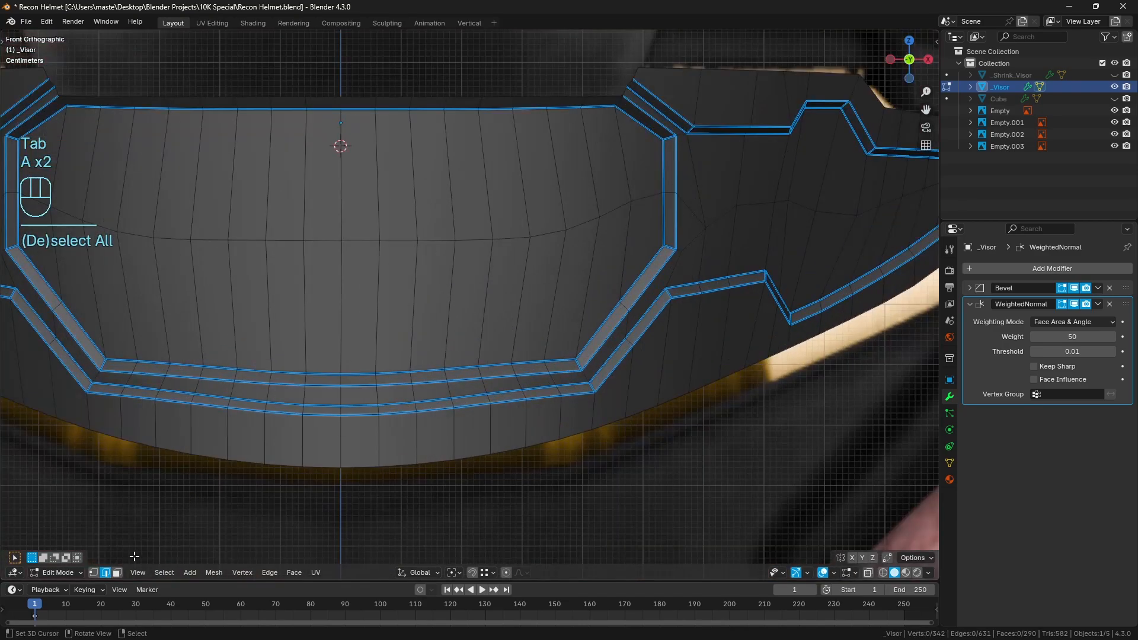
{"action": "left_click", "coordinate": [578, 365]}
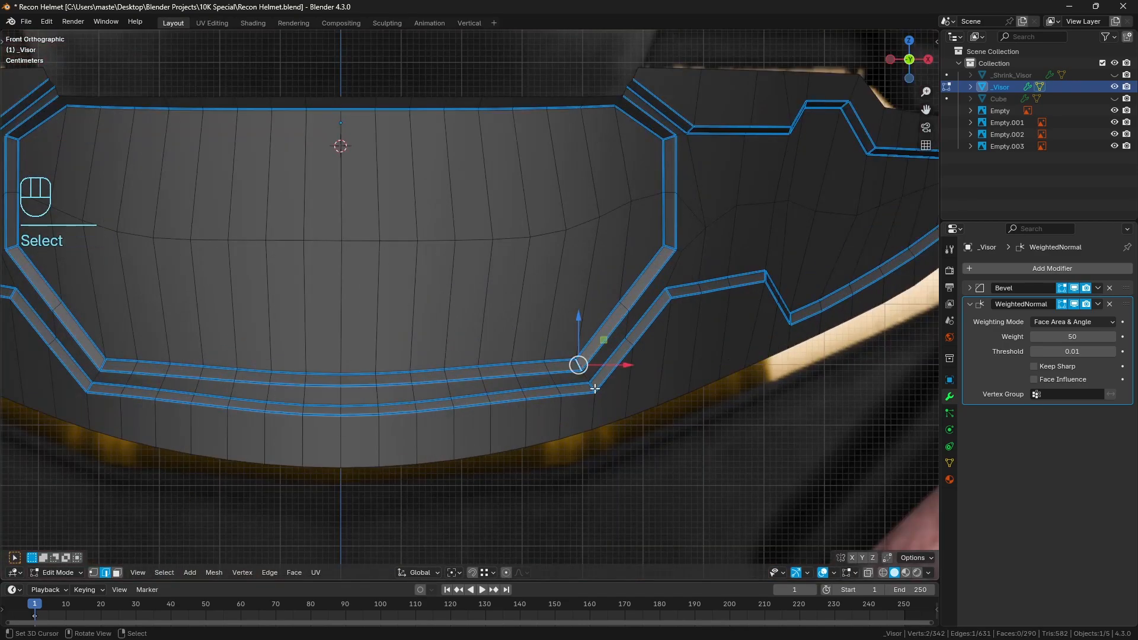
{"action": "left_click", "coordinate": [592, 389], "text": "ctrl"}
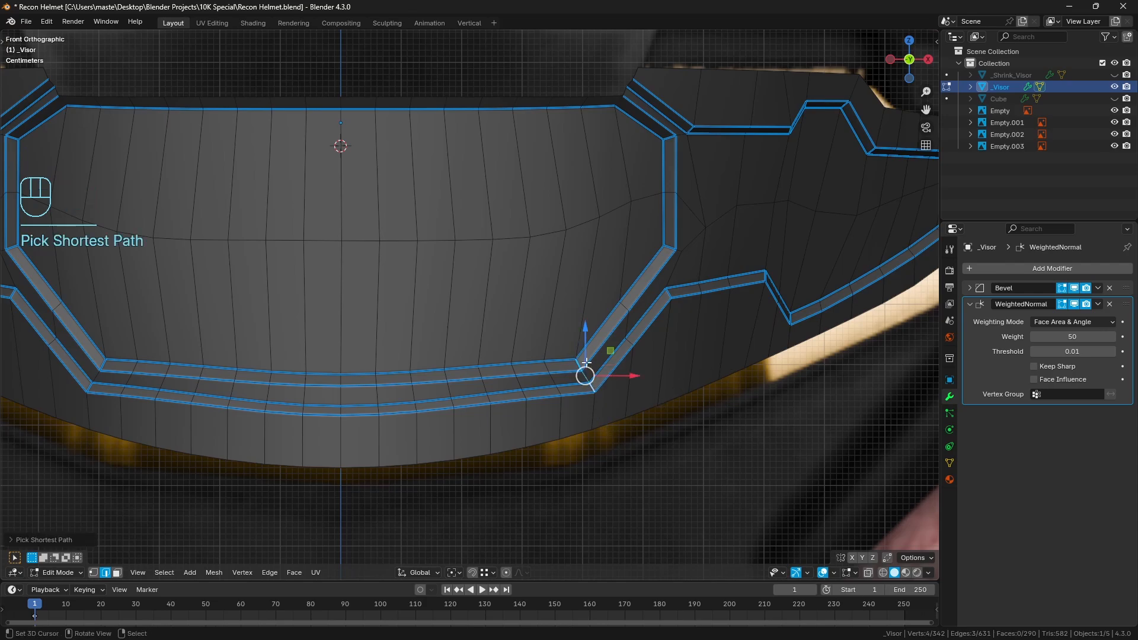
{"action": "left_click_drag", "start_coordinate": [585, 333], "coordinate": [589, 287]}
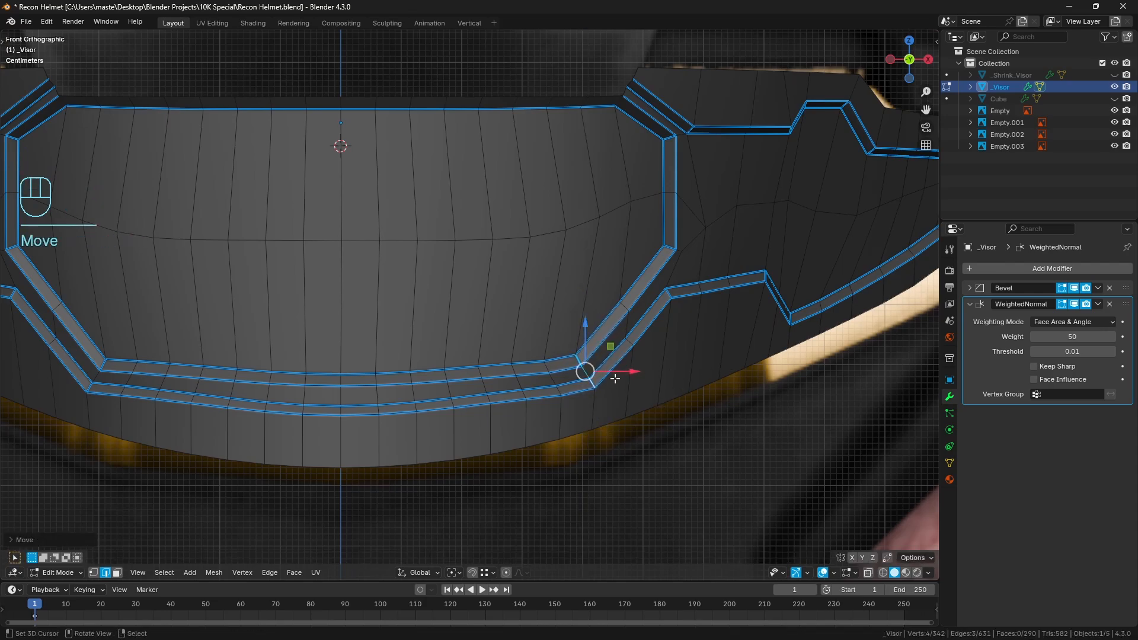
Raise the neighbouring short groove-crossing edges just inside that corner slightly along Z and clear the selection
{"action": "right_click", "coordinate": [548, 366]}
{"action": "right_click", "coordinate": [560, 389], "text": "ctrl"}
{"action": "left_click_drag", "start_coordinate": [554, 333], "coordinate": [554, 317], "text": "shift"}
{"action": "key", "text": "a"}
{"action": "key", "text": "a"}
{"action": "scroll", "coordinate": [447, 371], "scroll_direction": "down", "scroll_amount": 4}
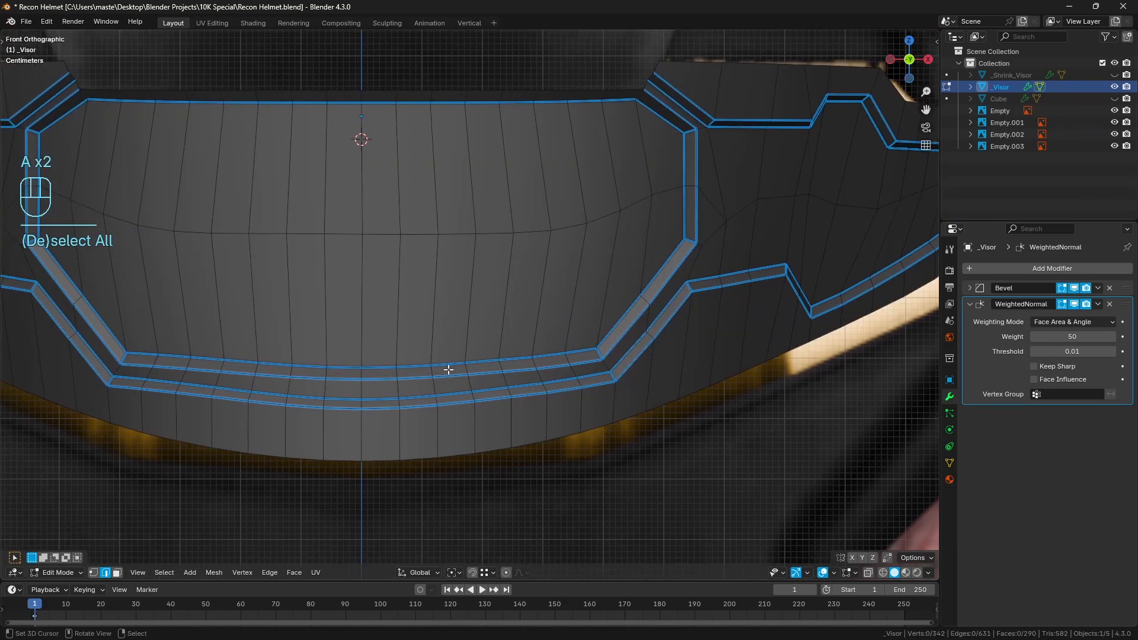
Select all faces of the visor's left half in wireframe display with face selection, and delete them
{"action": "left_click", "coordinate": [117, 571]}
{"action": "scroll", "coordinate": [336, 366], "scroll_direction": "down", "scroll_amount": 2}
{"action": "key", "text": "a"}
{"action": "key", "text": "a"}
{"action": "key", "text": "z"}
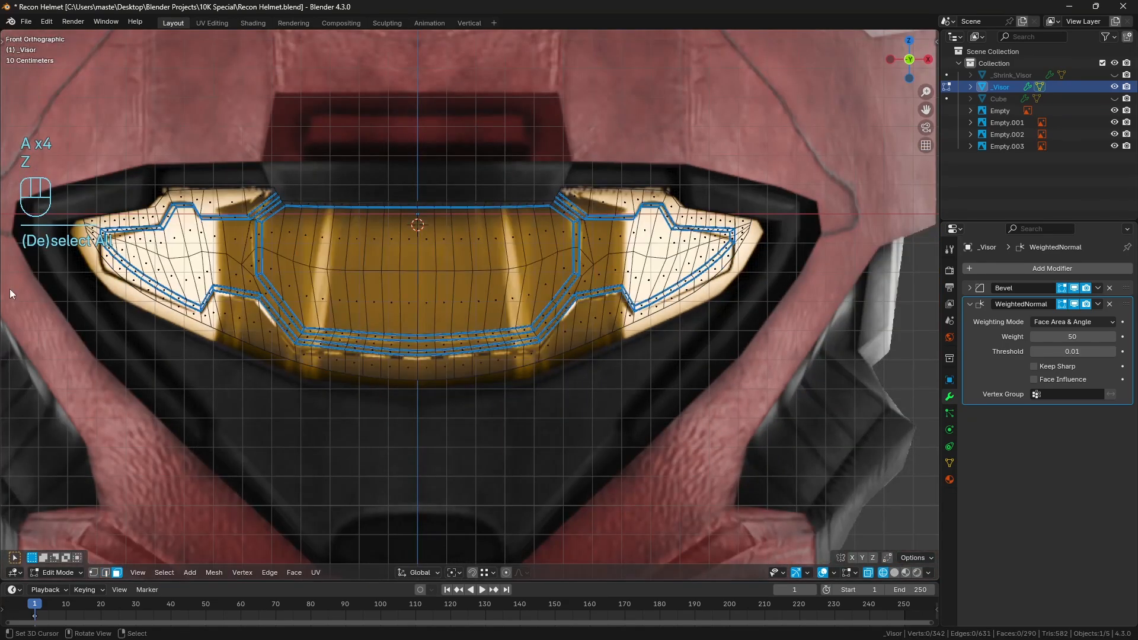
{"action": "mouse_move", "coordinate": [78, 113]}
{"action": "left_mouse_down"}
{"action": "mouse_move", "coordinate": [289, 381]}
{"action": "mouse_move", "coordinate": [415, 483]}
{"action": "left_mouse_up"}
{"action": "key", "text": "x"}
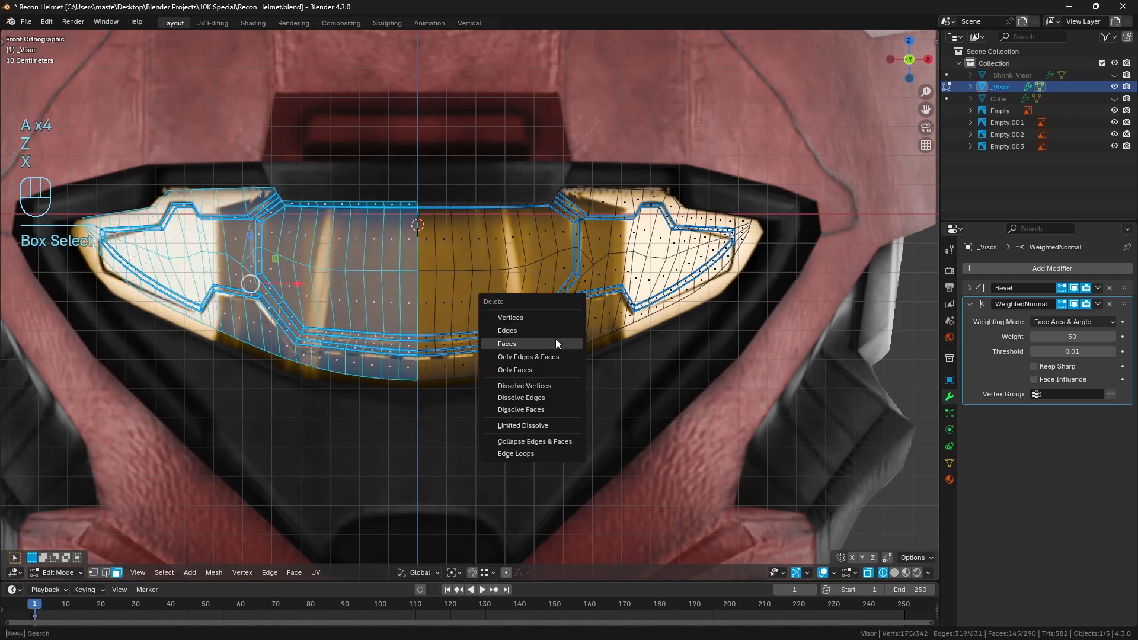
{"action": "left_click", "coordinate": [556, 341]}
{"action": "key", "text": "a"}
{"action": "key", "text": "a"}
Return to Object Mode, add a Mirror modifier on X to the visor, place it first in the stack and enable Clipping
{"action": "key", "text": "Tab"}
{"action": "left_click", "coordinate": [1041, 268]}
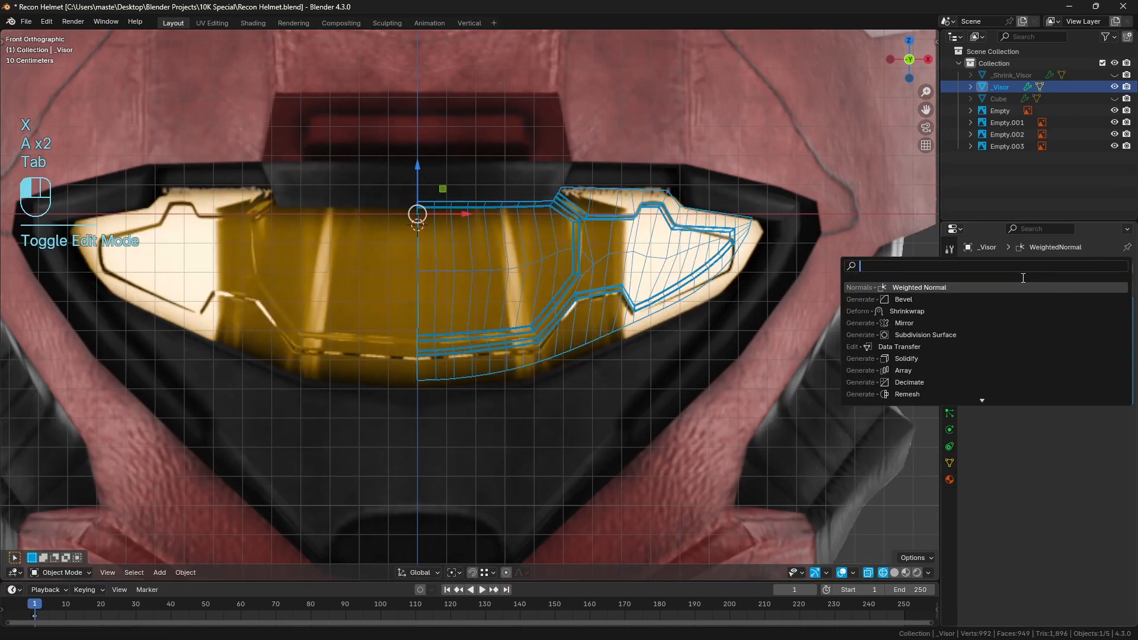
{"action": "type", "text": ",mirr"}
{"action": "key", "text": "BackSpace"}
{"action": "key", "text": "BackSpace"}
{"action": "key", "text": "BackSpace"}
{"action": "key", "text": "BackSpace"}
{"action": "key", "text": "BackSpace"}
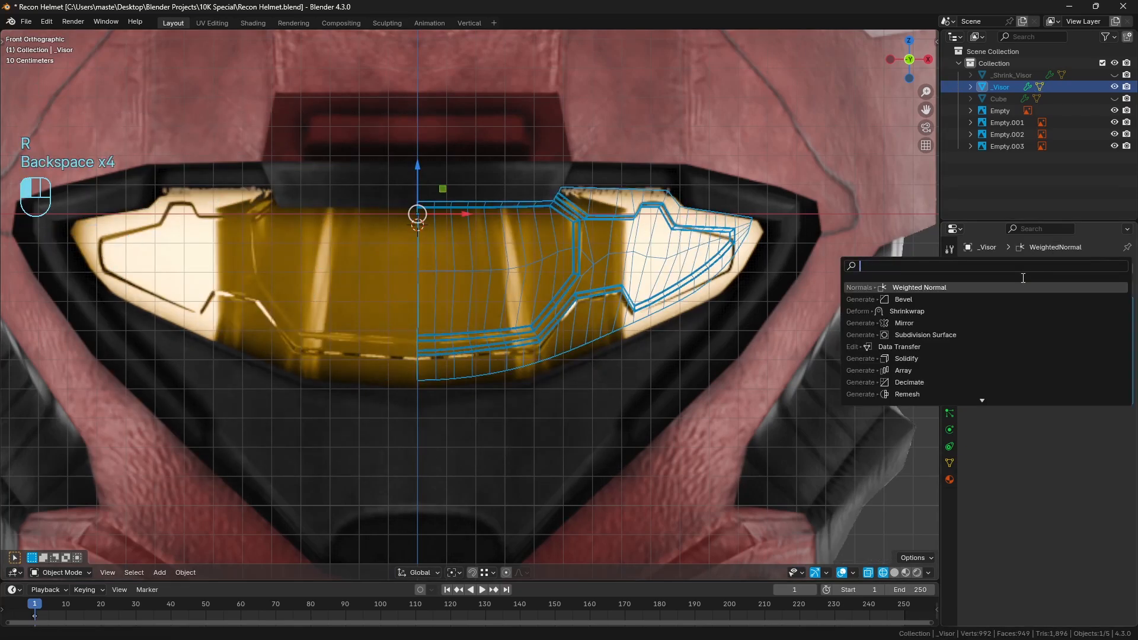
{"action": "type", "text": "mir"}
{"action": "key", "text": "Return"}
{"action": "left_click_drag", "start_coordinate": [1125, 413], "coordinate": [1118, 271]}
{"action": "left_click", "coordinate": [1036, 362]}
Check the mirrored visor in Edit Mode, switch back to solid display and inspect its shading in Object Mode with nothing selected
{"action": "scroll", "coordinate": [589, 341], "scroll_direction": "up", "scroll_amount": 5}
{"action": "key", "text": "Tab"}
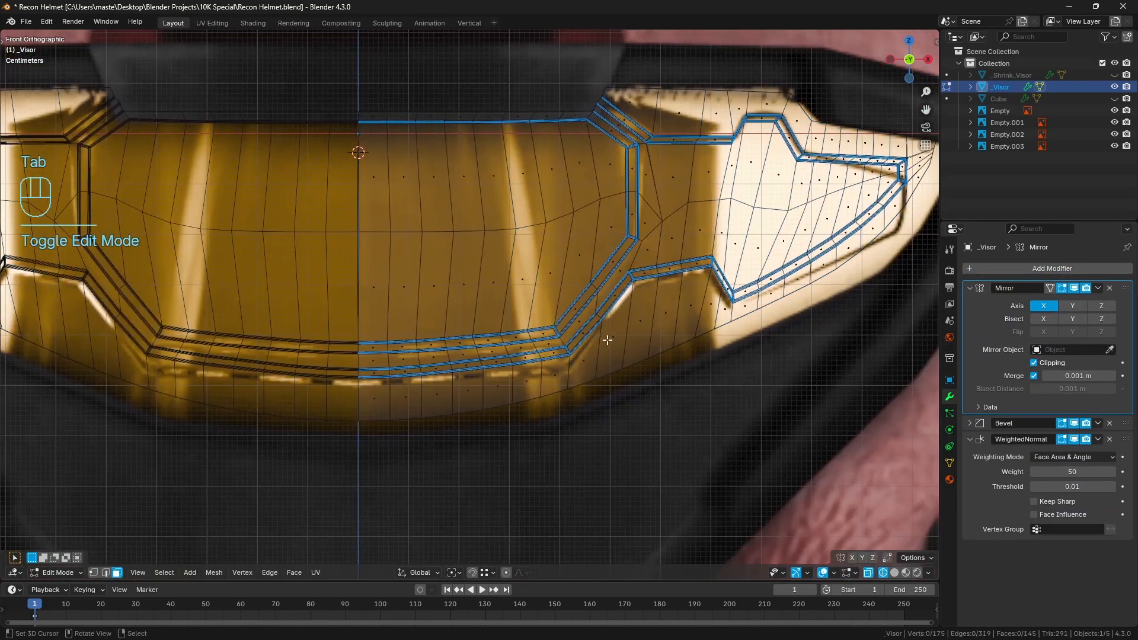
{"action": "key", "text": "a"}
{"action": "key", "text": "a"}
{"action": "key", "text": "z"}
{"action": "key", "text": "Tab"}
{"action": "left_click", "coordinate": [476, 349]}
{"action": "key", "text": "a"}
{"action": "key", "text": "a"}
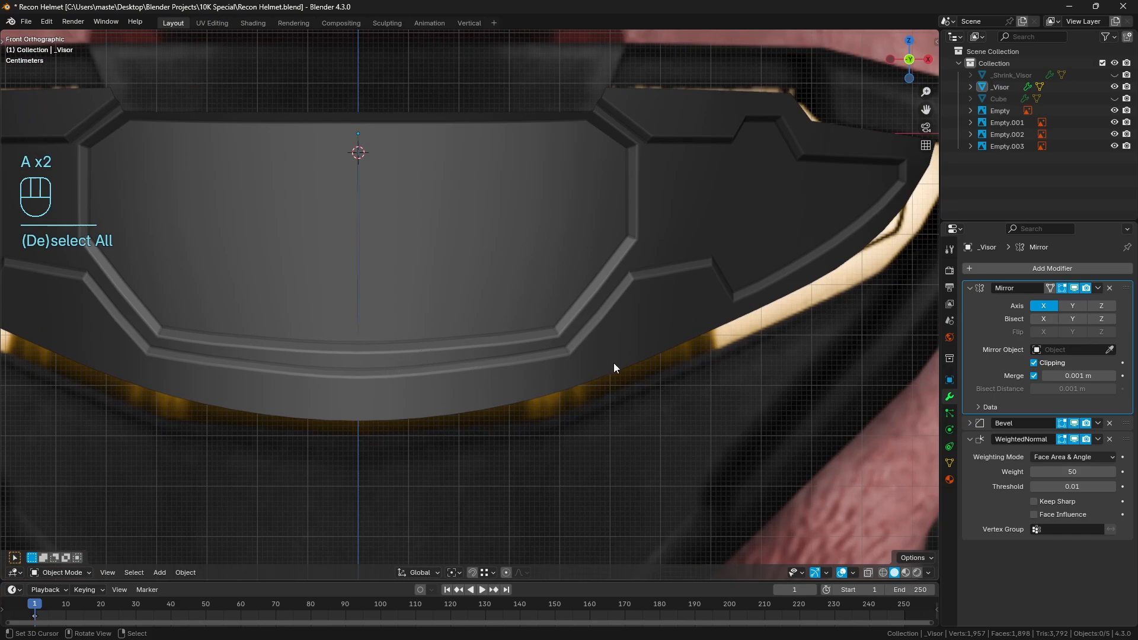
In Edit Mode with edge selection, shift the short edges crossing both grooves near the front panel's lower right corner slightly along Z
{"action": "left_click", "coordinate": [614, 368]}
{"action": "scroll", "coordinate": [539, 382], "scroll_direction": "up", "scroll_amount": 1}
{"action": "key", "text": "Tab"}
{"action": "left_click", "coordinate": [106, 573]}
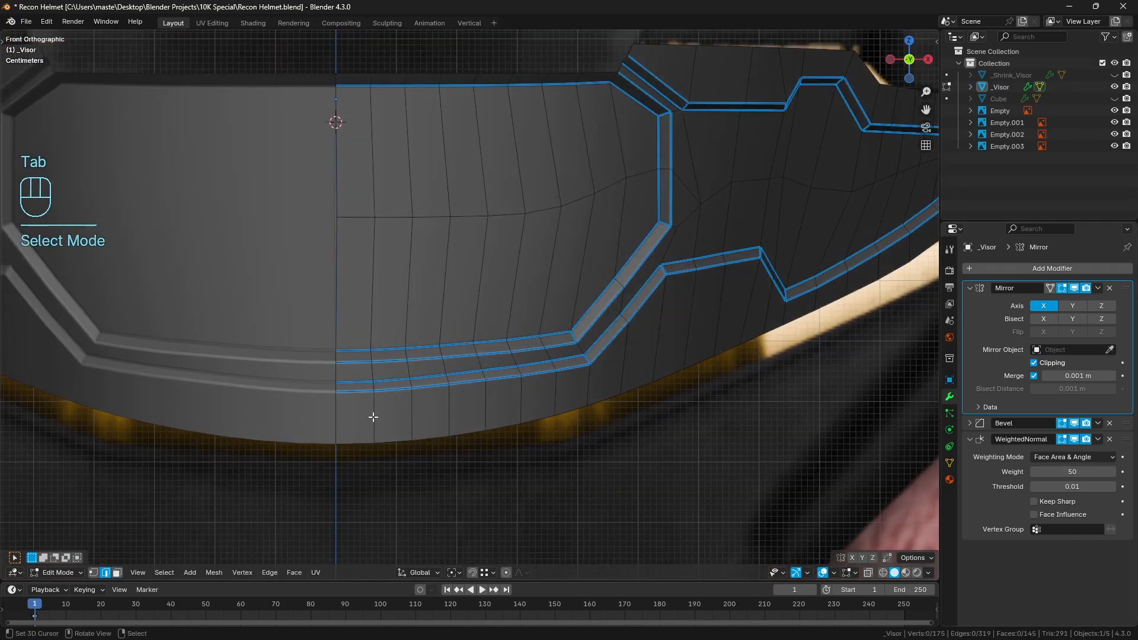
{"action": "right_click", "coordinate": [554, 364]}
{"action": "right_click", "coordinate": [540, 340], "text": "ctrl"}
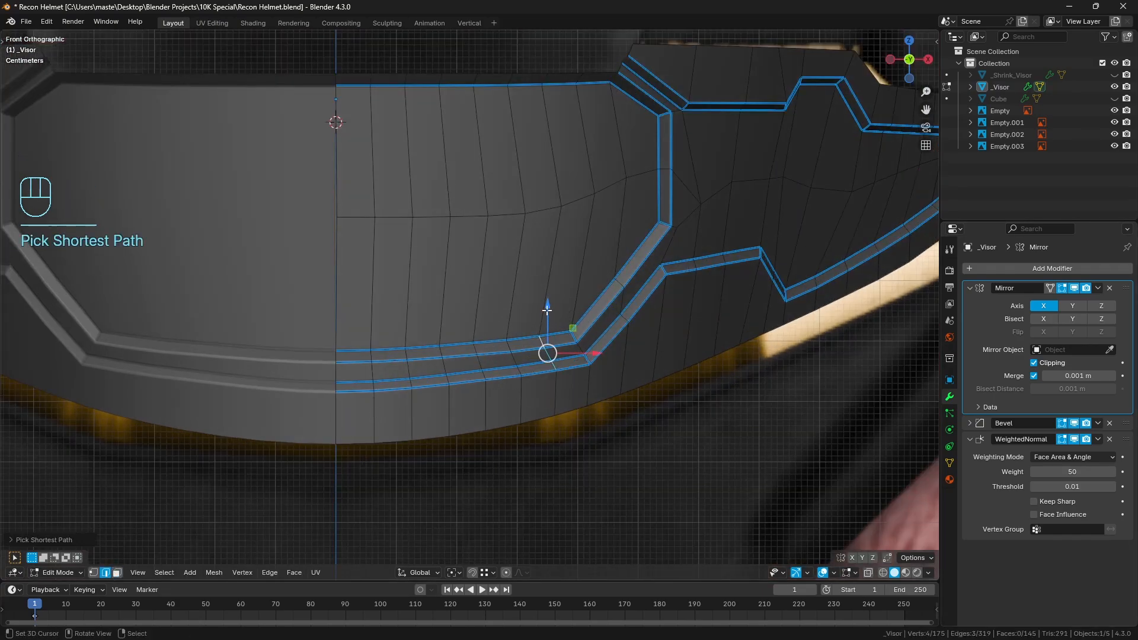
{"action": "left_click_drag", "start_coordinate": [547, 313], "coordinate": [517, 310], "text": "shift"}
{"action": "right_click", "coordinate": [510, 345]}
{"action": "right_click", "coordinate": [520, 371], "text": "ctrl"}
{"action": "key", "text": "a"}
{"action": "key", "text": "a"}
{"action": "middle_click_drag", "start_coordinate": [558, 347], "coordinate": [569, 338], "text": "shift"}
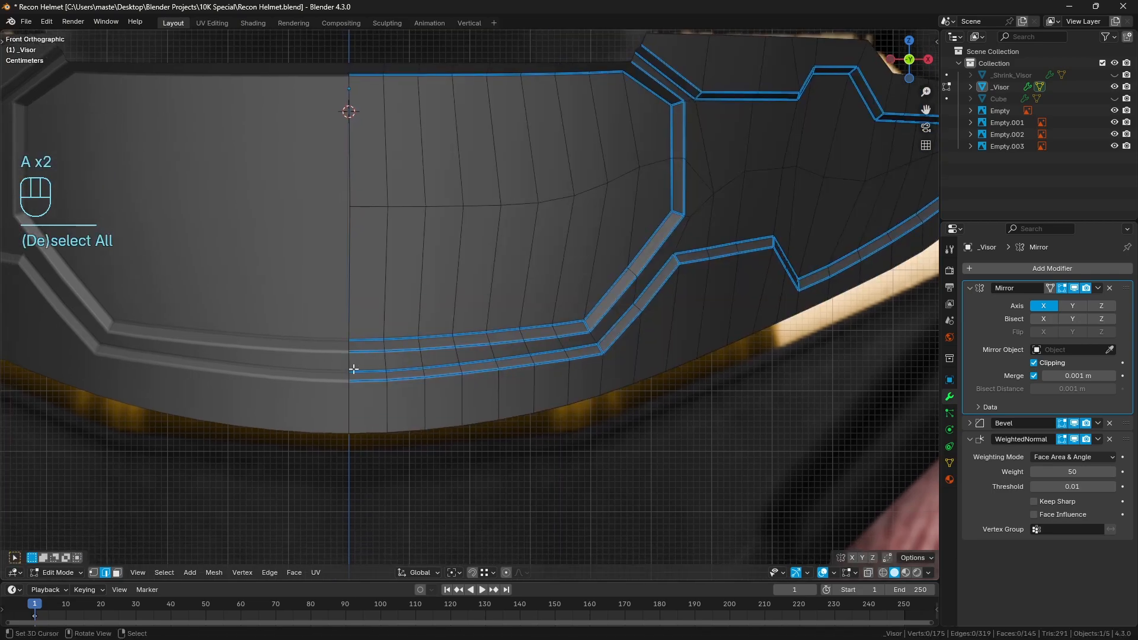
Lower the short groove-crossing edges at the visor's centre line and in the neighbouring columns slightly along Z, and clear the selection
{"action": "right_click", "coordinate": [354, 345]}
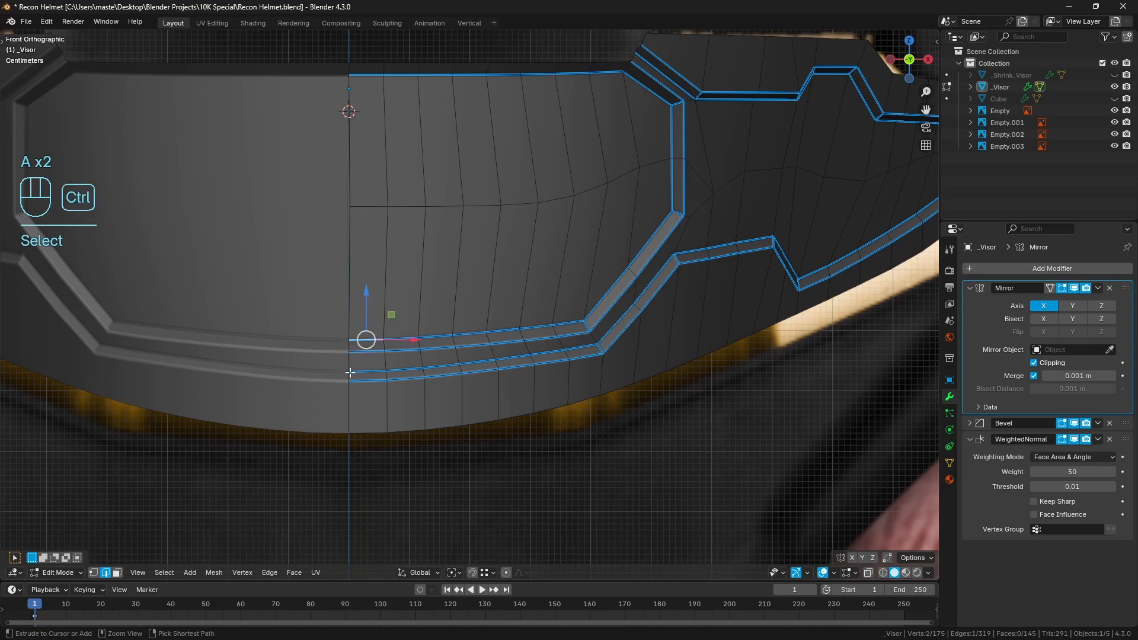
{"action": "right_click", "coordinate": [351, 376], "text": "ctrl"}
{"action": "right_click", "coordinate": [350, 345]}
{"action": "right_click", "coordinate": [351, 376], "text": "ctrl"}
{"action": "left_click_drag", "start_coordinate": [351, 327], "coordinate": [525, 311], "text": "shift"}
{"action": "right_click", "coordinate": [386, 347]}
{"action": "right_click", "coordinate": [387, 374], "text": "ctrl"}
{"action": "key", "text": "ctrl+z"}
{"action": "right_click", "coordinate": [387, 375], "text": "ctrl"}
{"action": "right_click", "coordinate": [420, 344]}
{"action": "right_click", "coordinate": [425, 372], "text": "ctrl"}
{"action": "right_click", "coordinate": [455, 343]}
{"action": "right_click", "coordinate": [460, 372], "text": "ctrl"}
{"action": "key", "text": "a"}
{"action": "key", "text": "a"}
Lower the groove-crossing edges midway between the centre line and the lower right corner slightly along Z, and clear the selection
{"action": "right_click", "coordinate": [488, 335]}
{"action": "right_click", "coordinate": [492, 349], "text": "ctrl"}
{"action": "right_click", "coordinate": [522, 334]}
{"action": "right_click", "coordinate": [527, 351], "text": "ctrl"}
{"action": "right_click", "coordinate": [460, 348]}
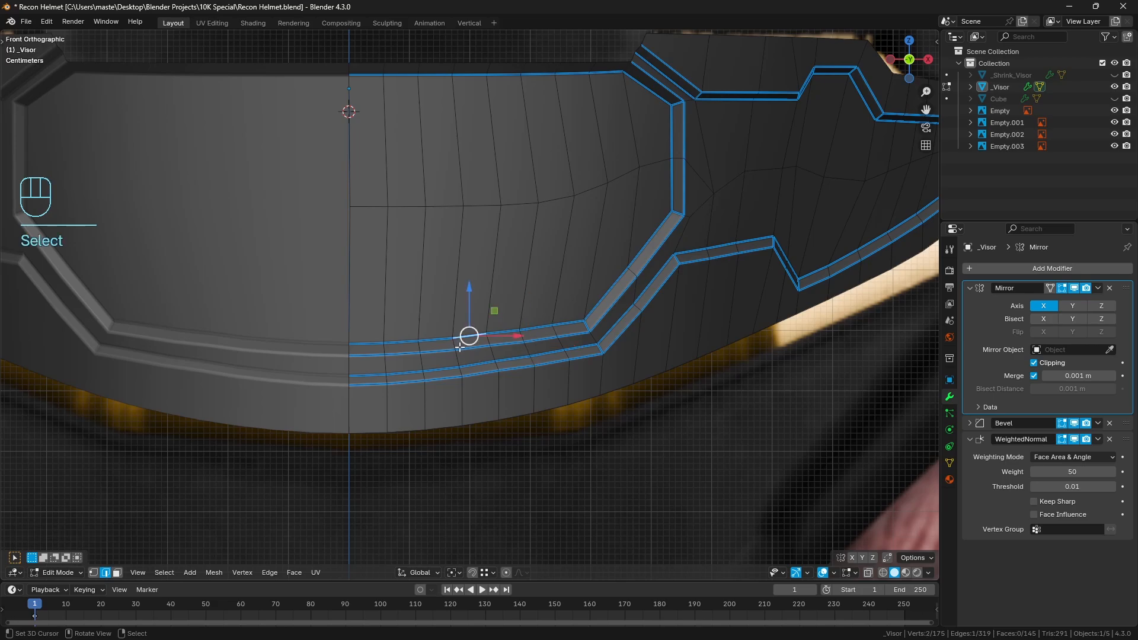
{"action": "left_click", "coordinate": [495, 362], "text": "ctrl"}
{"action": "left_click_drag", "start_coordinate": [493, 311], "coordinate": [495, 320], "text": "shift"}
{"action": "key", "text": "a"}
{"action": "key", "text": "a"}
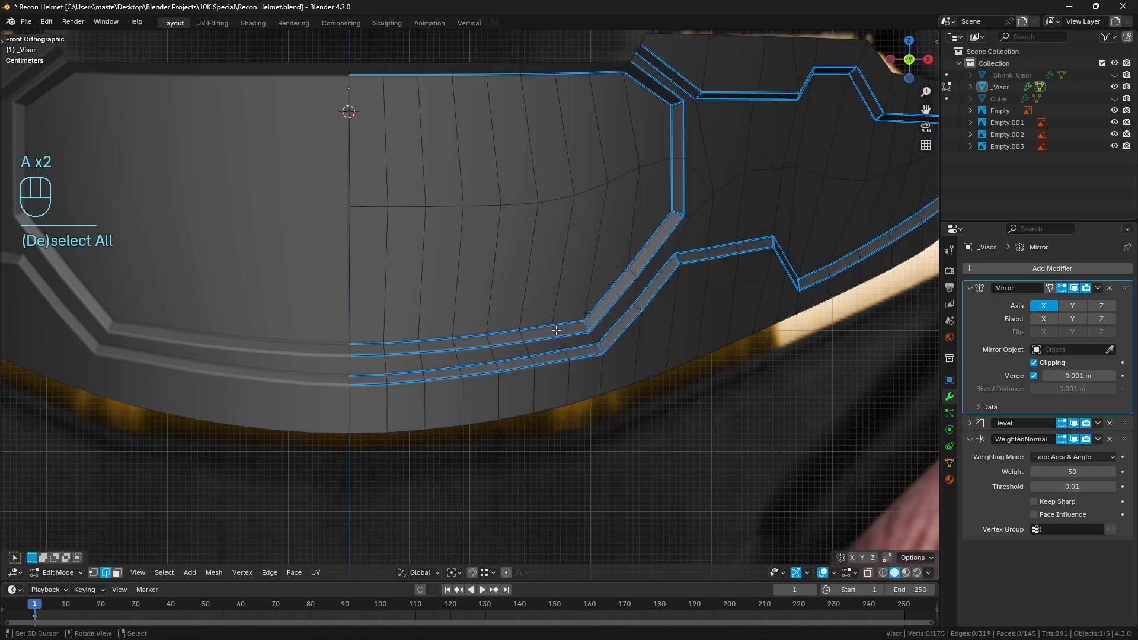
Raise the groove-crossing edge column closest to the front panel's lower right corner slightly along Z, and clear the selection
{"action": "left_click", "coordinate": [557, 333], "text": "ctrl"}
{"action": "left_click_drag", "start_coordinate": [559, 298], "coordinate": [560, 289], "text": "shift"}
{"action": "key", "text": "a"}
{"action": "key", "text": "a"}
Select the lower groove edge lines from the centre line to the lower right corner, Relax them and clear the selection
{"action": "left_click", "coordinate": [358, 345]}
{"action": "left_click", "coordinate": [577, 327], "text": "ctrl"}
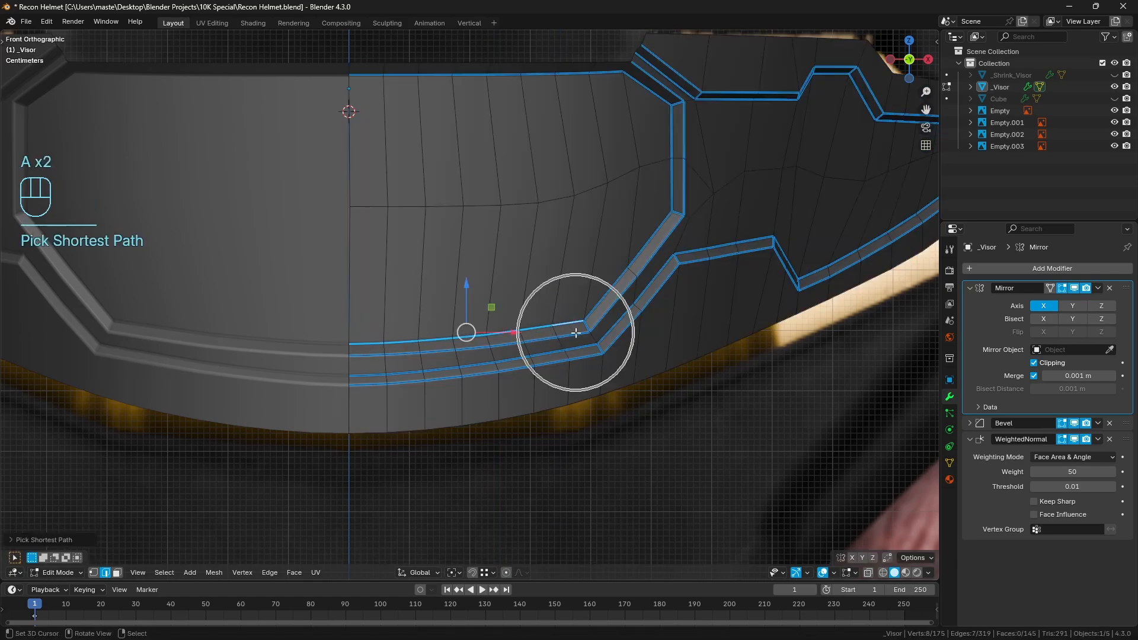
{"action": "left_click", "coordinate": [537, 355], "text": "ctrl"}
{"action": "right_click", "coordinate": [573, 349], "text": "ctrl"}
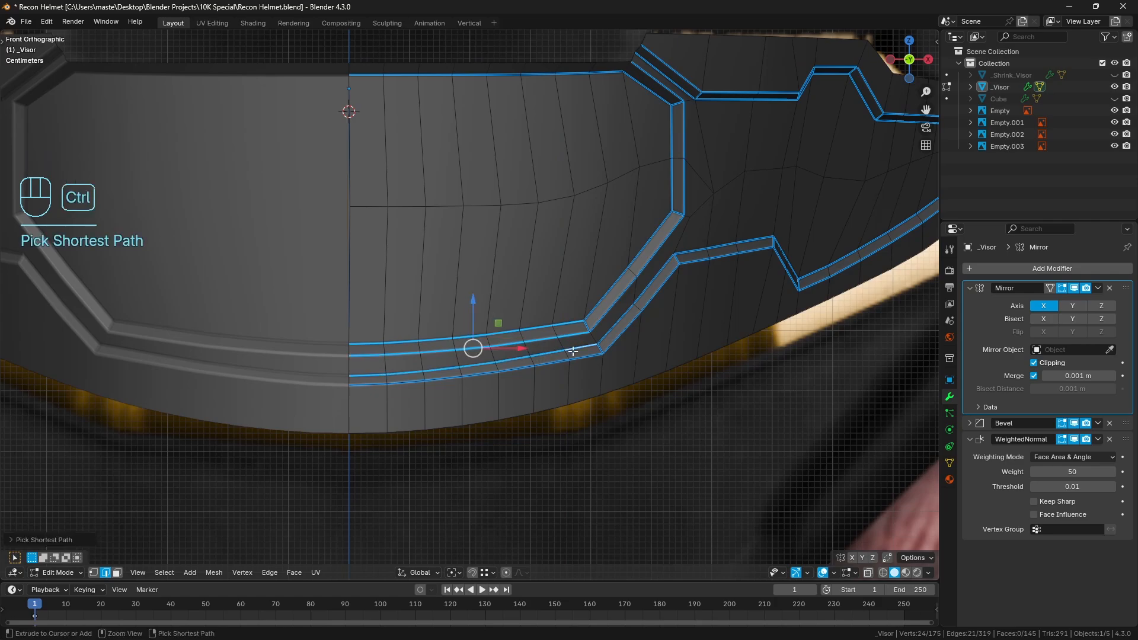
{"action": "right_click", "coordinate": [576, 359], "text": "shift"}
{"action": "right_click", "coordinate": [364, 384], "text": "ctrl"}
{"action": "key", "text": "q"}
{"action": "left_click", "coordinate": [613, 343]}
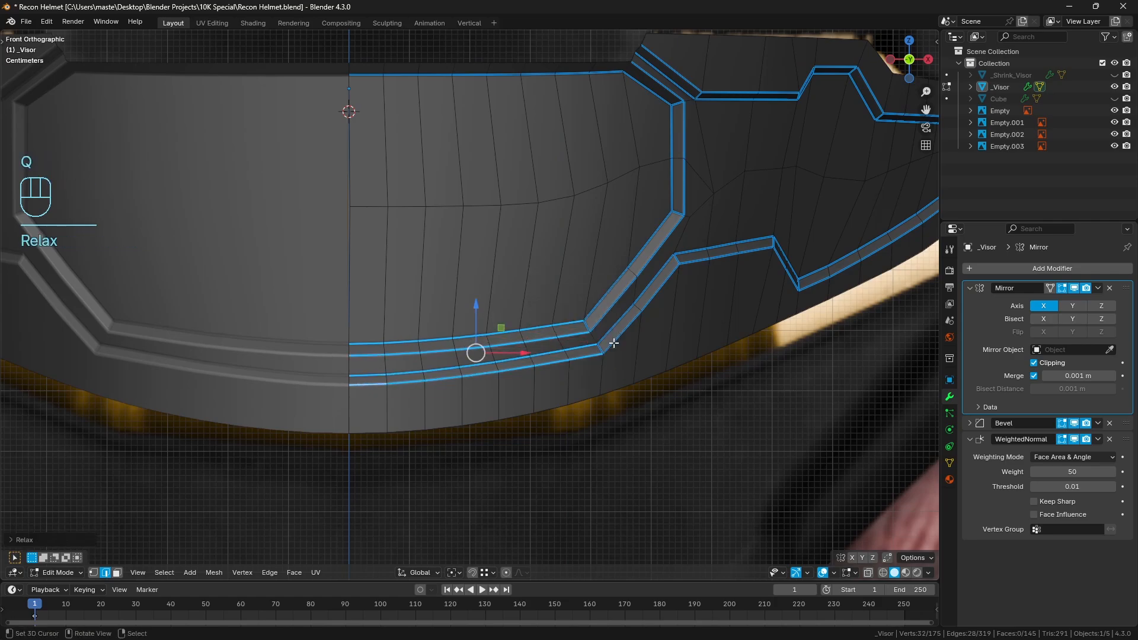
{"action": "key", "text": "a"}
{"action": "key", "text": "a"}
Inspect the visor in Object Mode, apply its Mirror modifier and re-enter Edit Mode
{"action": "key", "text": "Tab"}
{"action": "key", "text": "a"}
{"action": "key", "text": "a"}
{"action": "scroll", "coordinate": [448, 355], "scroll_direction": "down", "scroll_amount": 3}
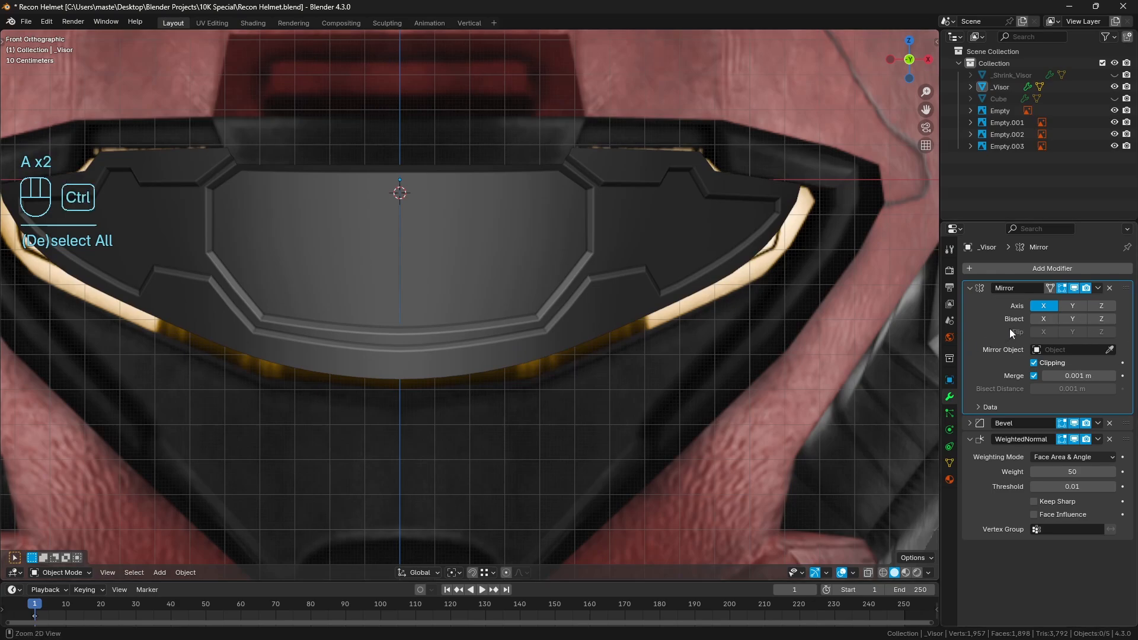
{"action": "key", "text": "ctrl+a"}
{"action": "key", "text": "Tab"}
{"action": "scroll", "coordinate": [549, 335], "scroll_direction": "up", "scroll_amount": 3}
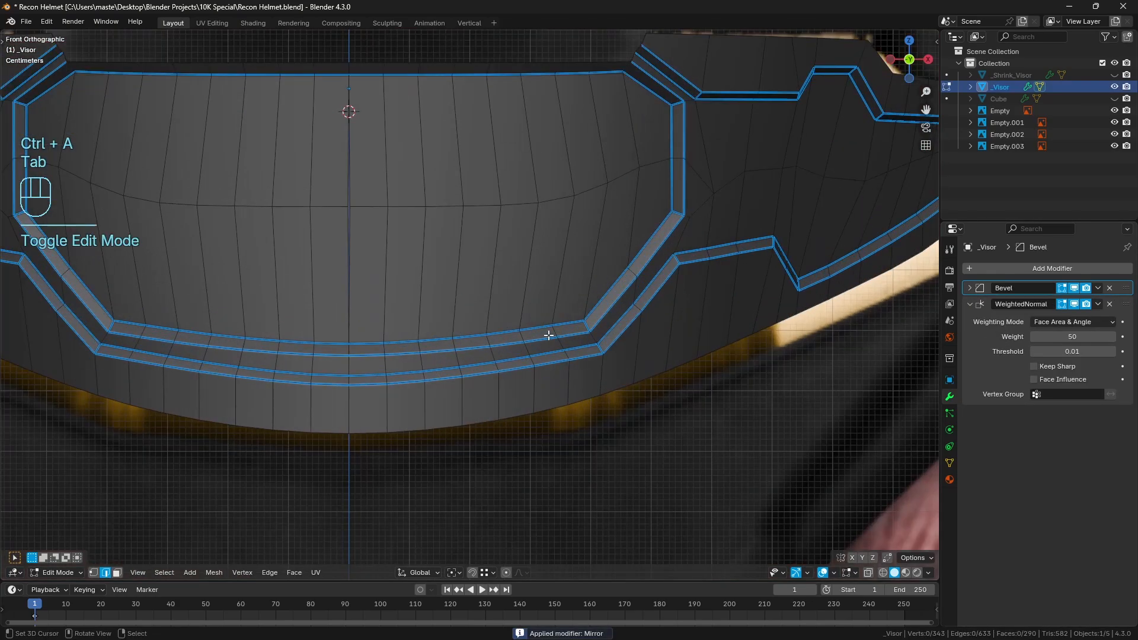
{"action": "right_click", "coordinate": [368, 342]}
{"action": "right_click", "coordinate": [574, 324], "text": "ctrl"}
{"action": "right_click", "coordinate": [575, 335], "text": "shift"}
{"action": "right_click", "coordinate": [365, 357], "text": "ctrl"}
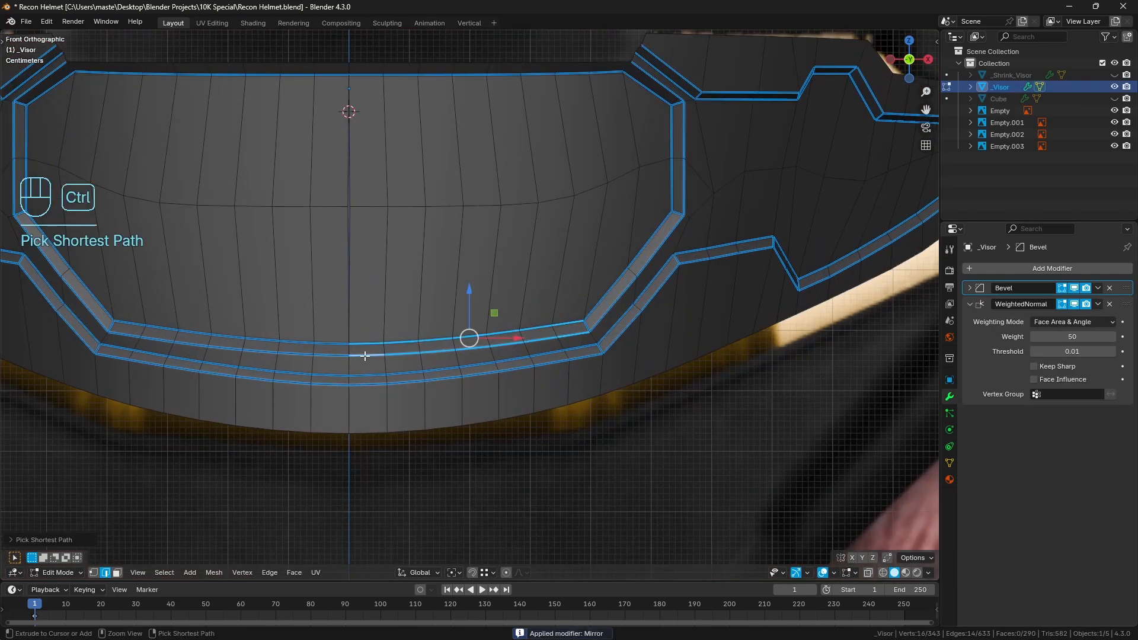
Select all four lower groove edge lines from corner to corner across the full visor, Relax them and clear the selection
{"action": "right_click", "coordinate": [131, 323]}
{"action": "right_click", "coordinate": [579, 323], "text": "ctrl"}
{"action": "right_click", "coordinate": [572, 333], "text": "shift"}
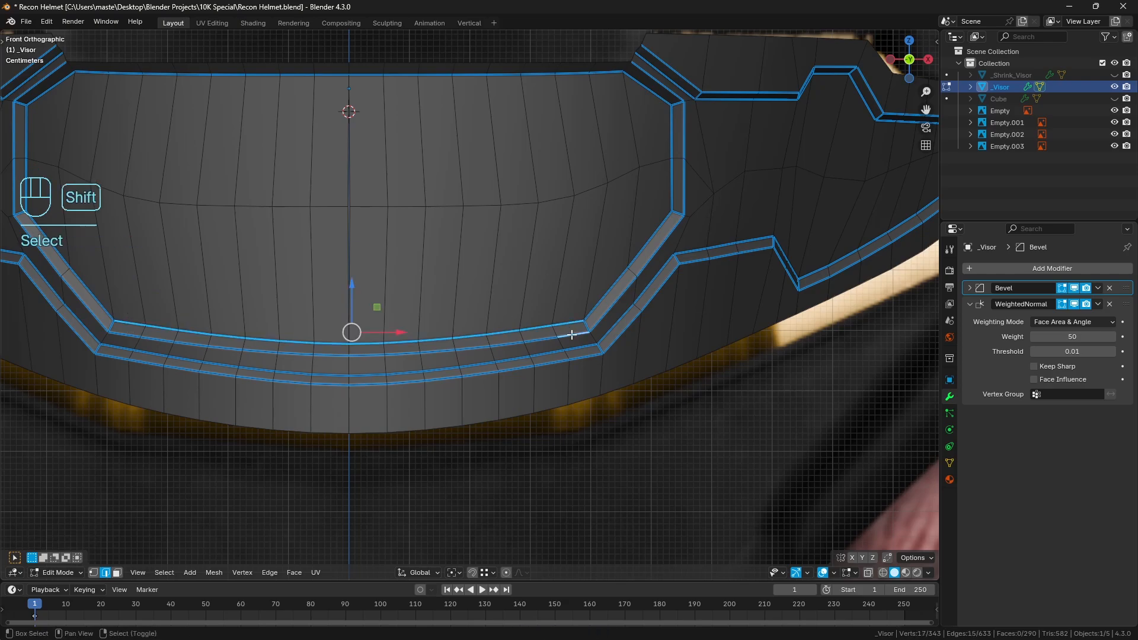
{"action": "right_click", "coordinate": [134, 341], "text": "ctrl"}
{"action": "right_click", "coordinate": [120, 346], "text": "shift"}
{"action": "right_click", "coordinate": [580, 345], "text": "ctrl"}
{"action": "right_click", "coordinate": [583, 357], "text": "shift"}
{"action": "right_click", "coordinate": [117, 361], "text": "ctrl"}
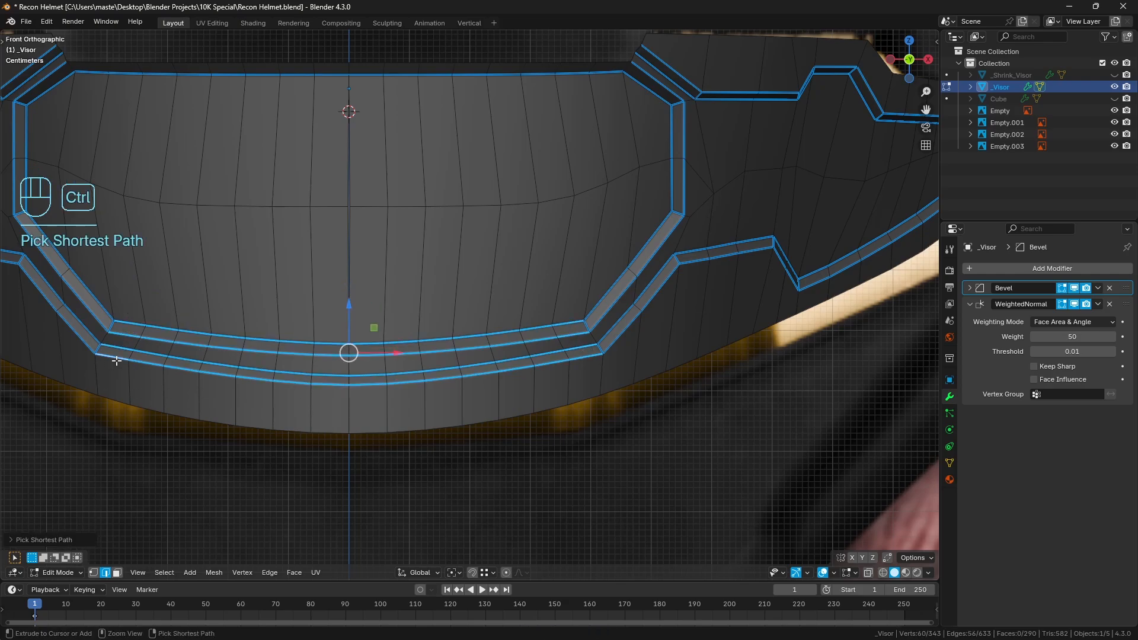
{"action": "key", "text": "q"}
{"action": "left_click", "coordinate": [645, 345]}
{"action": "key", "text": "a"}
{"action": "key", "text": "a"}
{"action": "middle_click_drag", "start_coordinate": [505, 327], "coordinate": [513, 359], "text": "shift"}
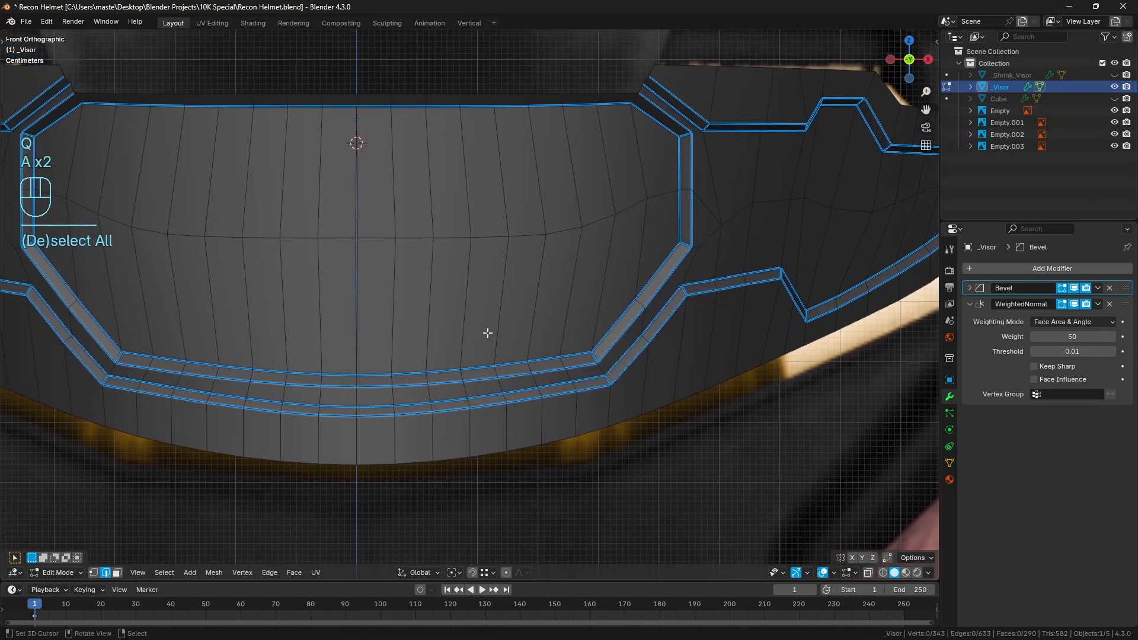
With vertex selection, adjust the vertices at the centre of the front panel's horizontal edge row slightly along Z and deselect
{"action": "key", "text": "1"}
{"action": "left_click", "coordinate": [357, 236]}
{"action": "scroll", "coordinate": [357, 236], "scroll_direction": "up", "scroll_amount": 3}
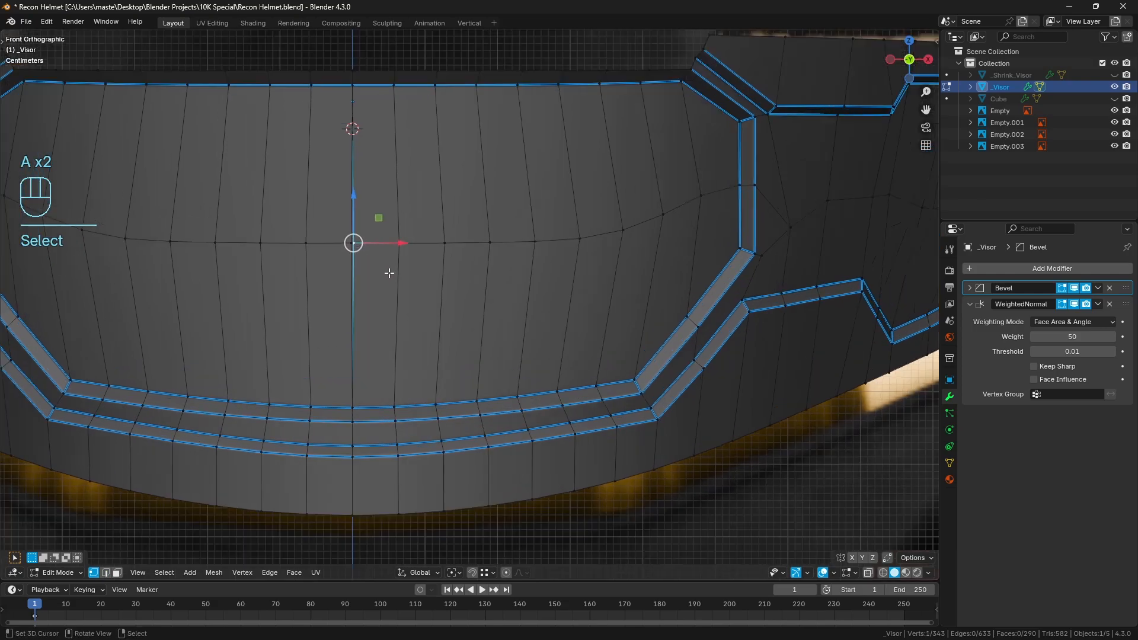
{"action": "left_click", "coordinate": [321, 236], "text": "shift"}
{"action": "mouse_move", "coordinate": [414, 192]}
{"action": "middle_mouse_down", "text": "shift"}
{"action": "mouse_move", "coordinate": [449, 290]}
{"action": "mouse_move", "coordinate": [411, 183]}
{"action": "middle_mouse_up", "text": "shift"}
{"action": "scroll", "coordinate": [431, 265], "scroll_direction": "down", "scroll_amount": 1}
{"action": "scroll", "coordinate": [429, 256], "scroll_direction": "down", "scroll_amount": 1}
{"action": "key", "text": "a"}
{"action": "key", "text": "a"}
Box-select the visor's centre vertex column in wireframe, scale it flat, merge its overlapping vertices by distance and return to solid display
{"action": "key", "text": "z"}
{"action": "left_click_drag", "start_coordinate": [386, 89], "coordinate": [428, 510]}
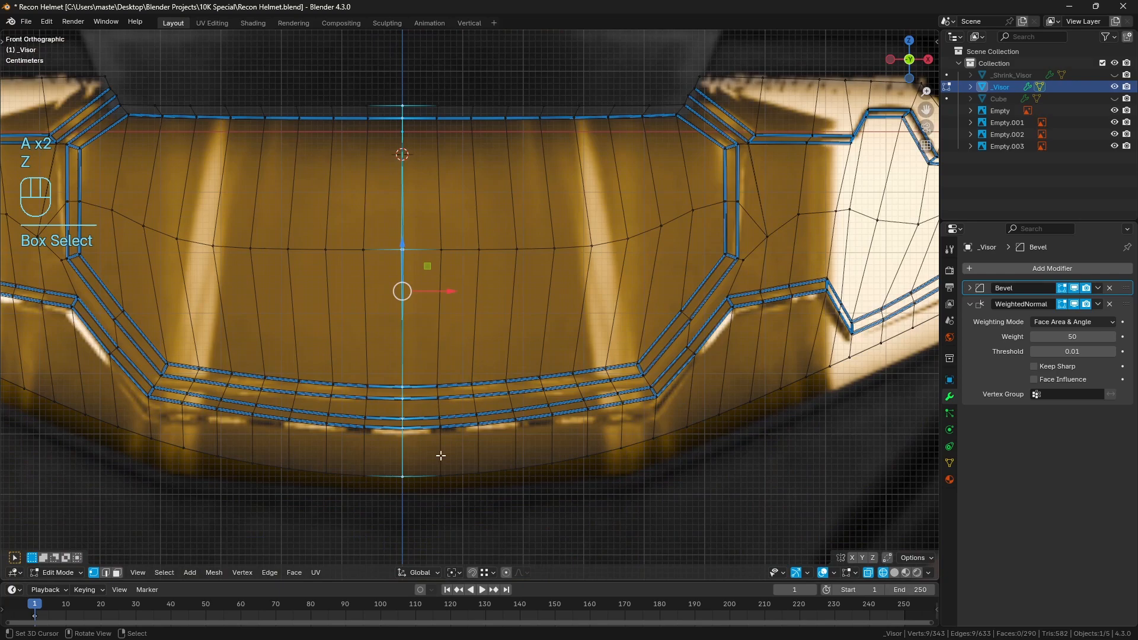
{"action": "key", "text": "s"}
{"action": "left_click", "coordinate": [458, 373]}
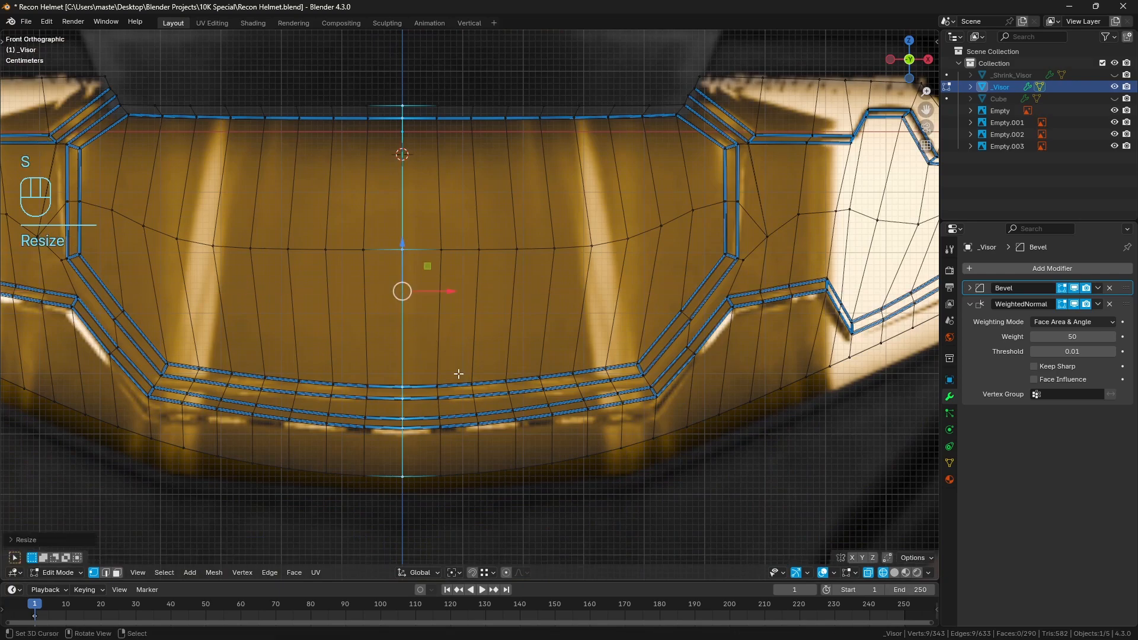
{"action": "key", "text": "q"}
{"action": "left_click", "coordinate": [445, 340]}
{"action": "key", "text": "a"}
{"action": "key", "text": "a"}
{"action": "key", "text": "z"}
{"action": "scroll", "coordinate": [534, 345], "scroll_direction": "down", "scroll_amount": 3}
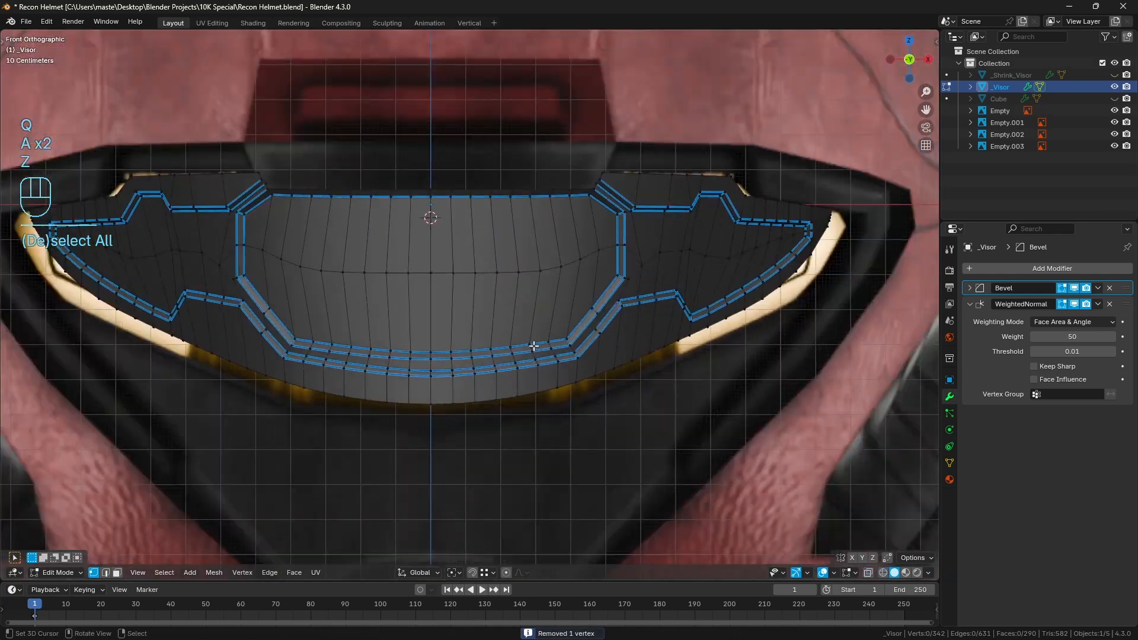
Return to Object Mode and inspect the finished visor in perspective beside the reference images
{"action": "key", "text": "a"}
{"action": "key", "text": "a"}
{"action": "key", "text": "Tab"}
{"action": "key", "text": "KP_Divide"}
{"action": "key", "text": "a"}
{"action": "key", "text": "a"}
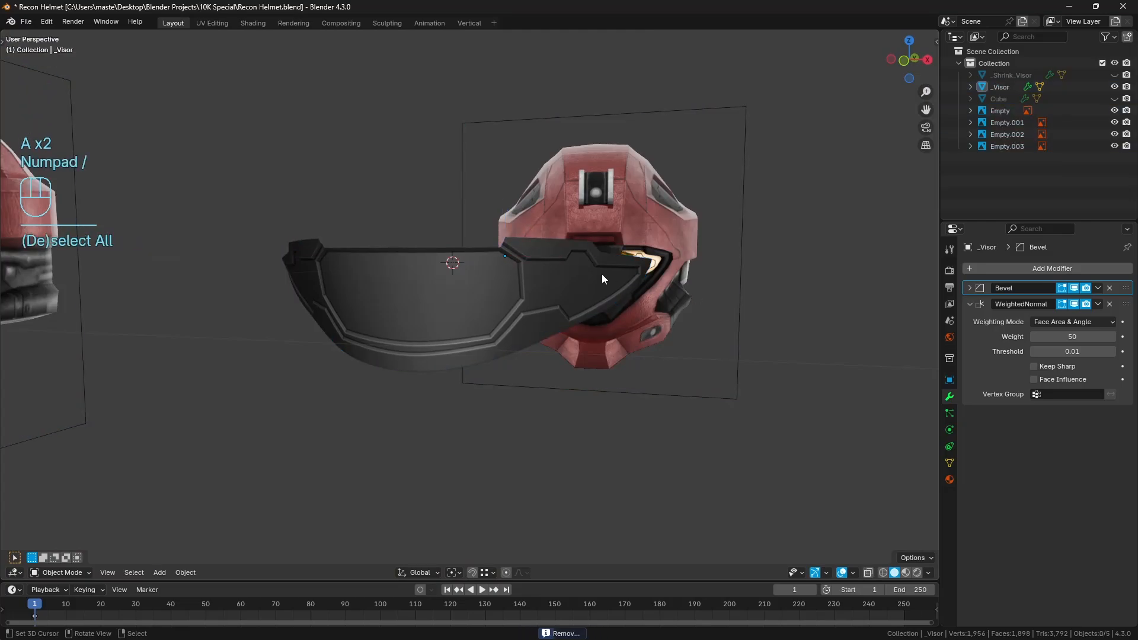
Reveal all hidden objects, hide _Shrink_Visor and view the visor fitted in the helmet from the front
{"action": "key", "text": "alt+h"}
{"action": "key", "text": "a"}
{"action": "key", "text": "a"}
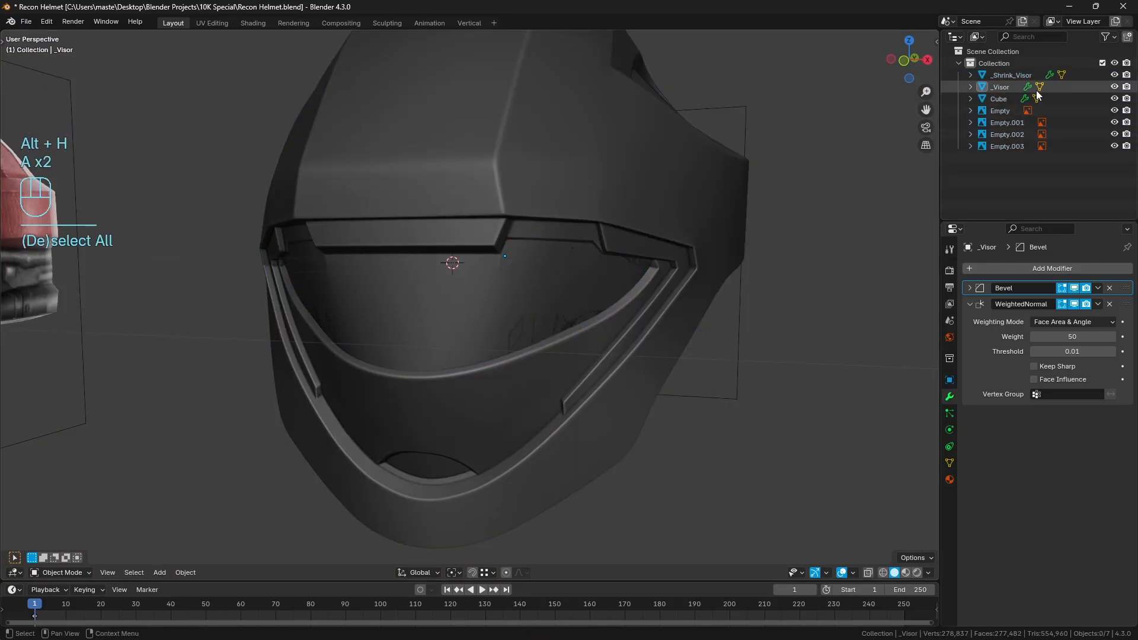
{"action": "left_click", "coordinate": [1114, 75]}
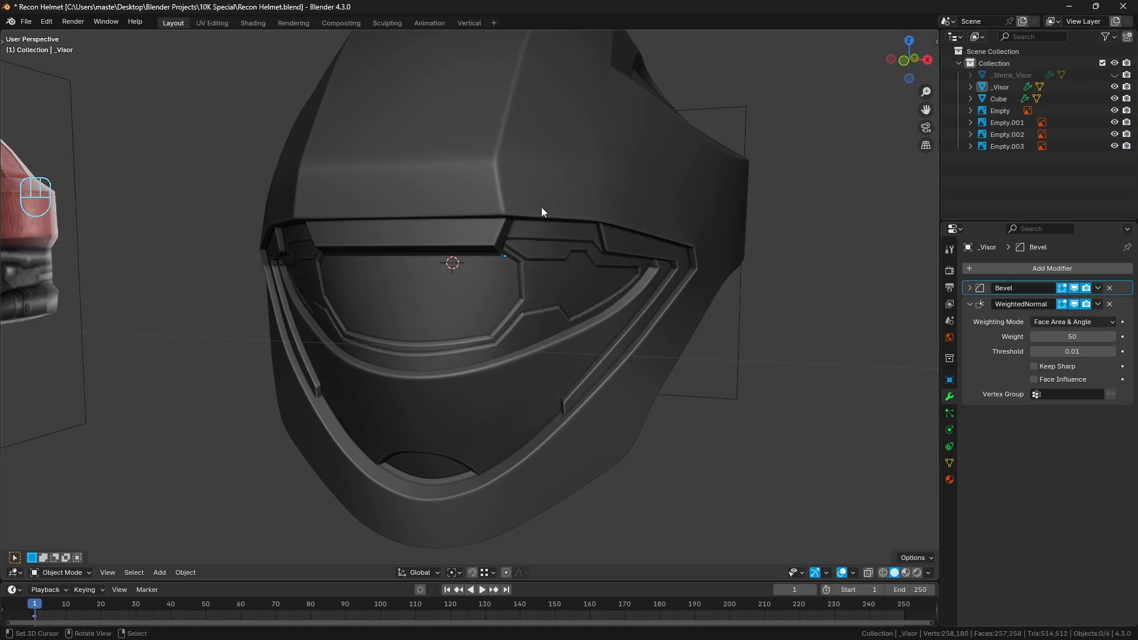
{"action": "middle_click_drag", "start_coordinate": [541, 211], "coordinate": [581, 326]}
{"action": "middle_click_drag", "start_coordinate": [531, 375], "coordinate": [614, 340]}
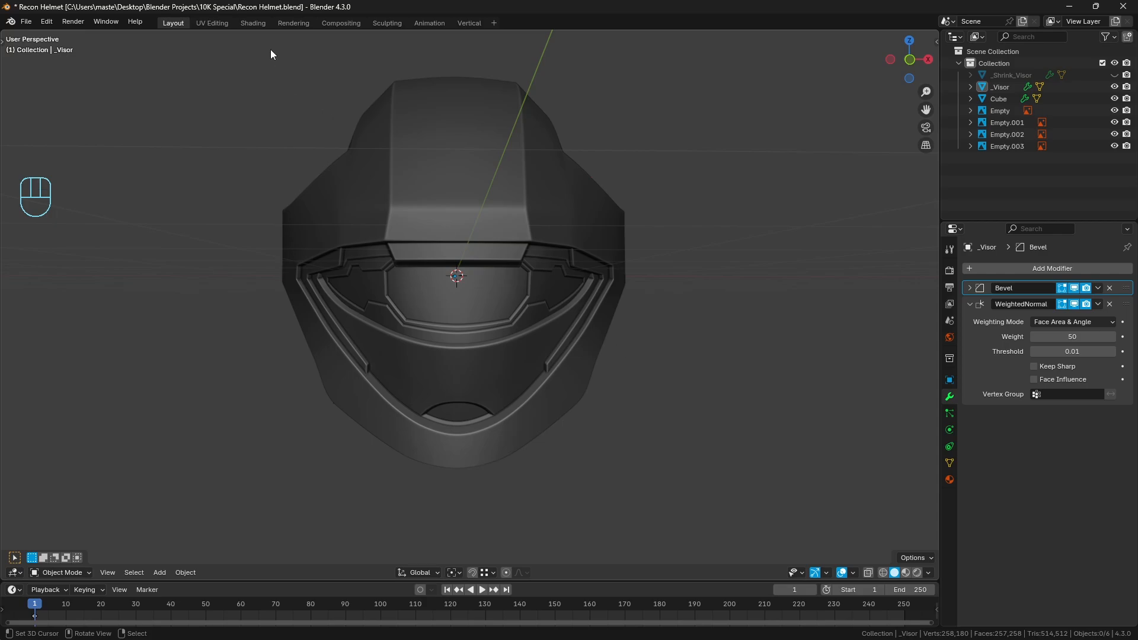
Switch to the Shading workspace and display the helmet with Rendered viewport shading
{"action": "left_click", "coordinate": [254, 22]}
{"action": "mouse_move", "coordinate": [542, 286]}
{"action": "middle_mouse_down"}
{"action": "mouse_move", "coordinate": [592, 271]}
{"action": "mouse_move", "coordinate": [600, 201]}
{"action": "middle_mouse_up"}
{"action": "scroll", "coordinate": [601, 201], "scroll_direction": "up", "scroll_amount": 2}
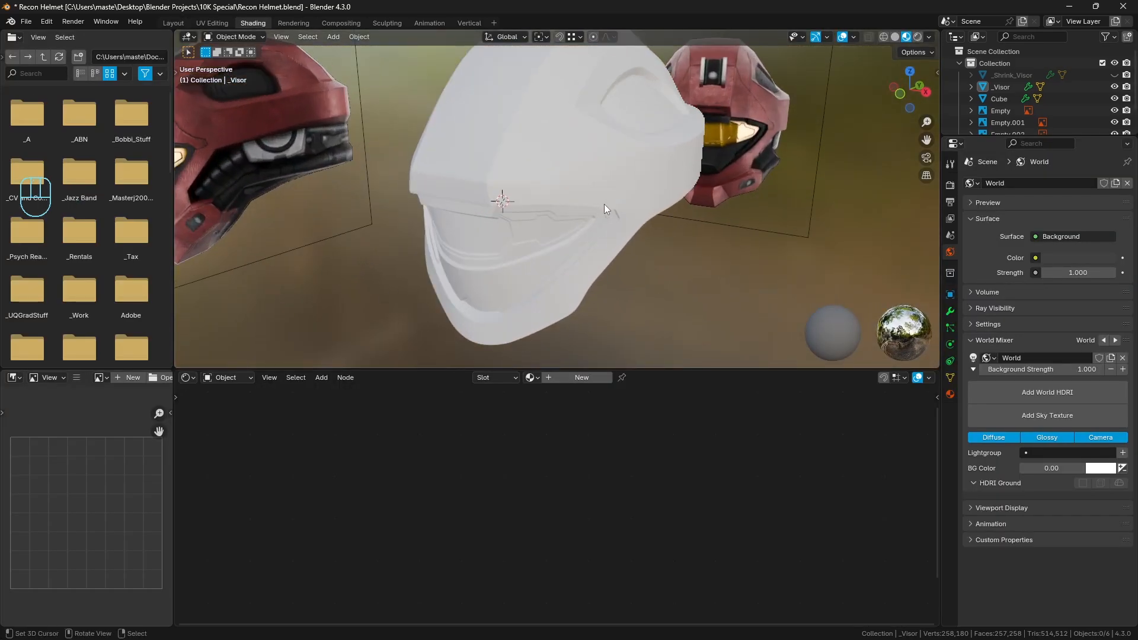
{"action": "left_click", "coordinate": [917, 38]}
Show the World shader nodes, add a texture setup to the Background node and load misty_pines_2k.hdr from the _HDRI folder
{"action": "left_click", "coordinate": [221, 378]}
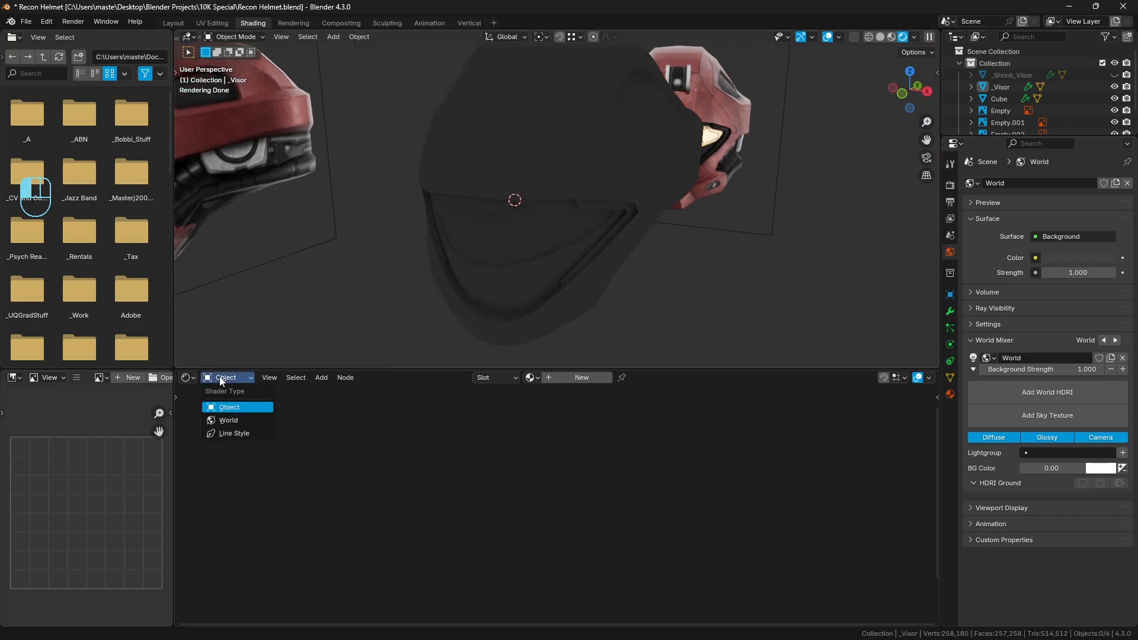
{"action": "left_click", "coordinate": [228, 421]}
{"action": "left_click", "coordinate": [504, 401]}
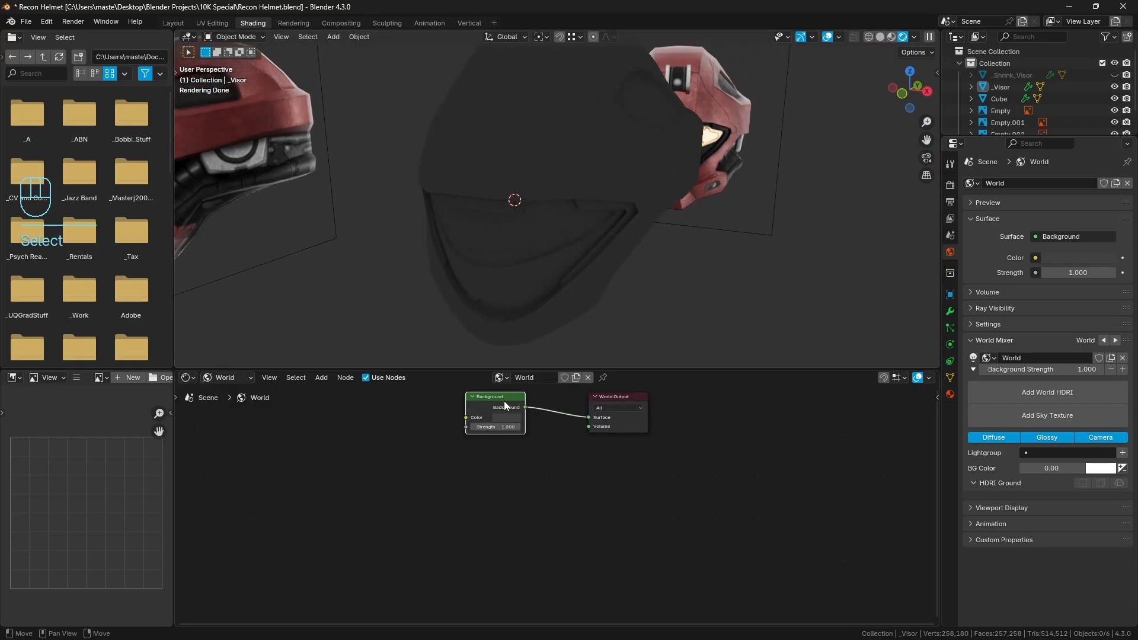
{"action": "key", "text": "ctrl+t"}
{"action": "left_click", "coordinate": [432, 435]}
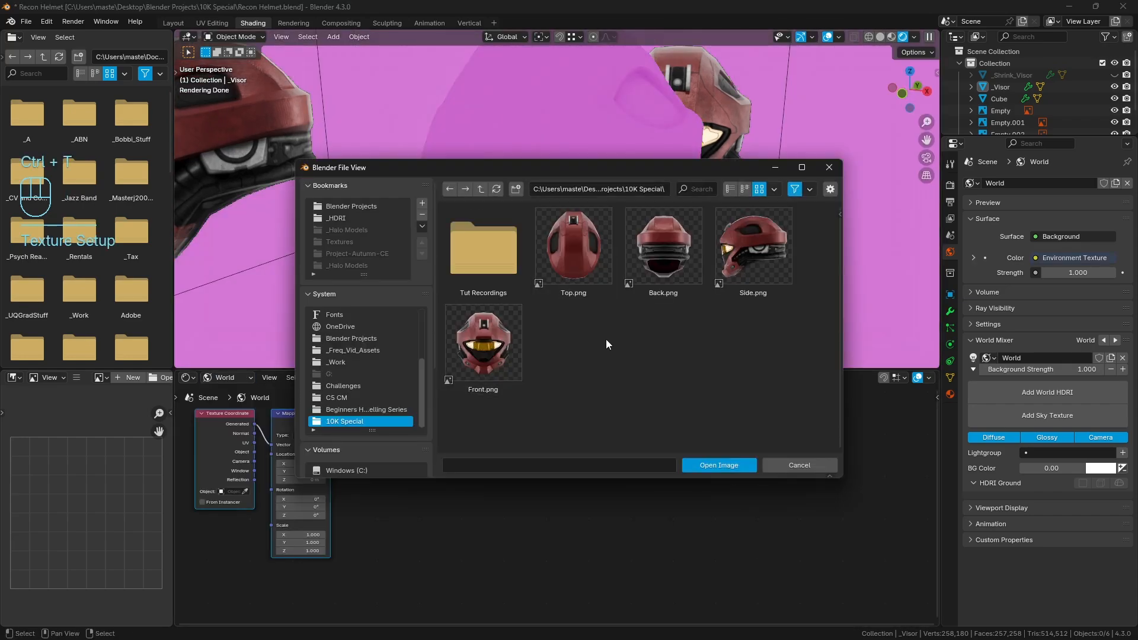
{"action": "scroll", "coordinate": [360, 374], "scroll_direction": "down", "scroll_amount": 5}
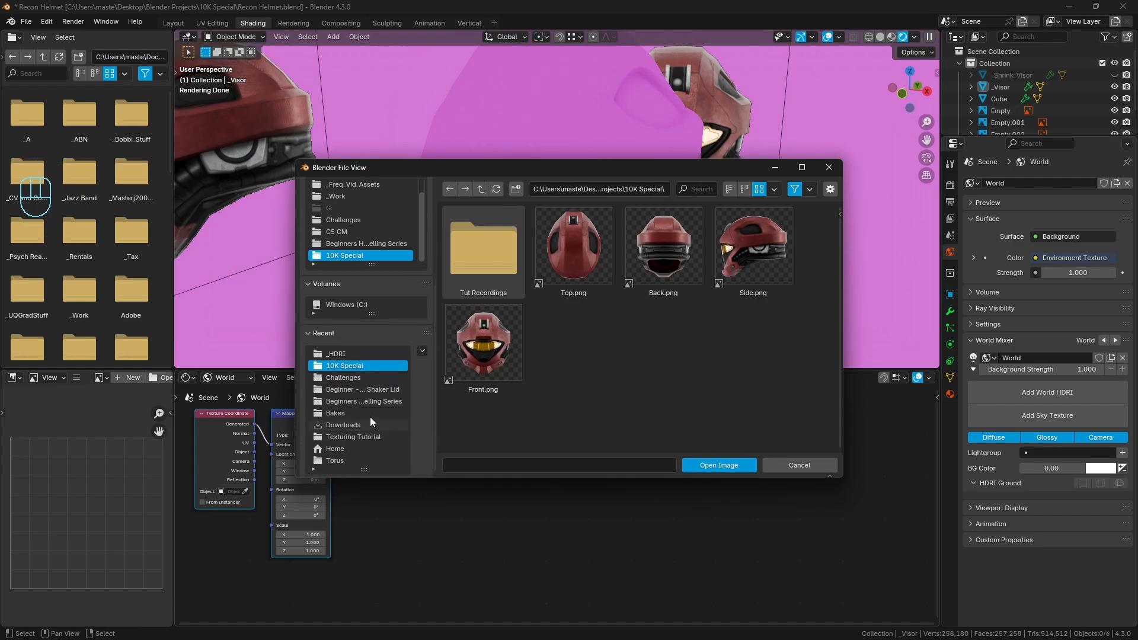
{"action": "left_click", "coordinate": [338, 354]}
{"action": "left_click", "coordinate": [608, 273]}
{"action": "double_click", "coordinate": [607, 273]}
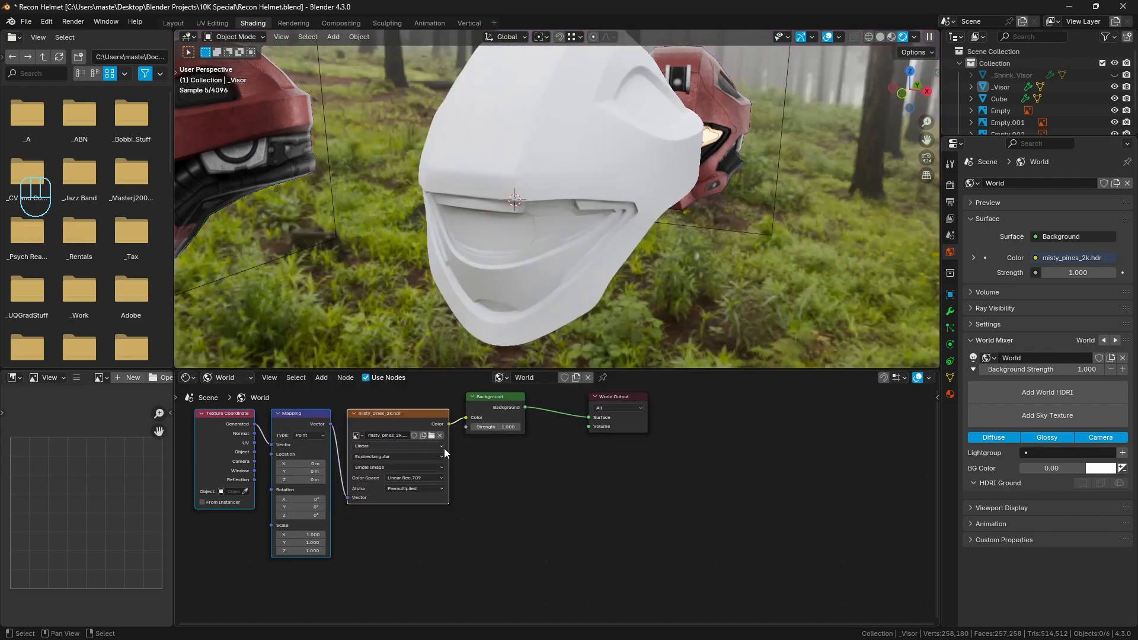
Enable a Transparent film background in the Cycles render settings
{"action": "left_click", "coordinate": [950, 183]}
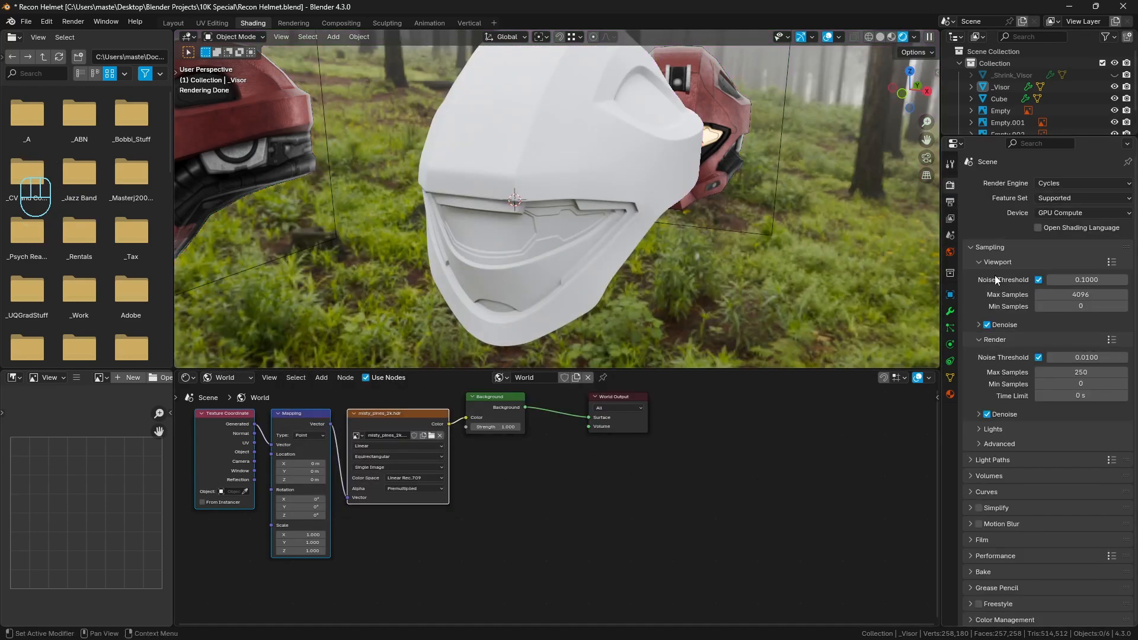
{"action": "left_click", "coordinate": [984, 539]}
{"action": "scroll", "coordinate": [1020, 492], "scroll_direction": "down", "scroll_amount": 5}
{"action": "left_click", "coordinate": [992, 506]}
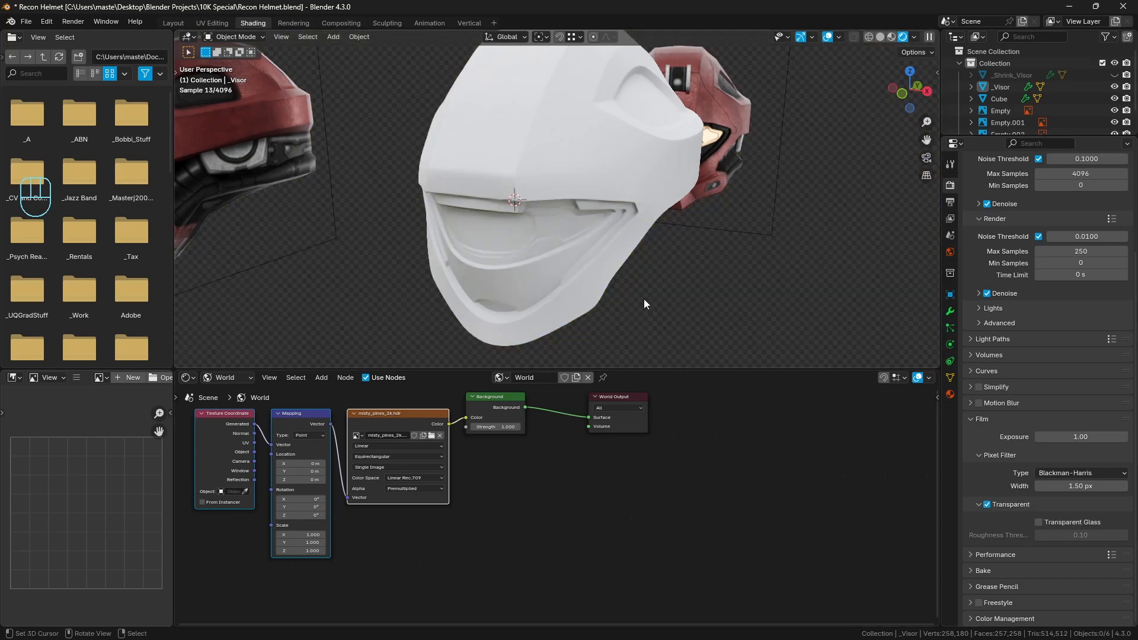
Select _Visor and create a new material for it in the Object shader nodes
{"action": "middle_click_drag", "start_coordinate": [643, 299], "coordinate": [579, 257]}
{"action": "left_click", "coordinate": [563, 215]}
{"action": "left_click", "coordinate": [228, 377]}
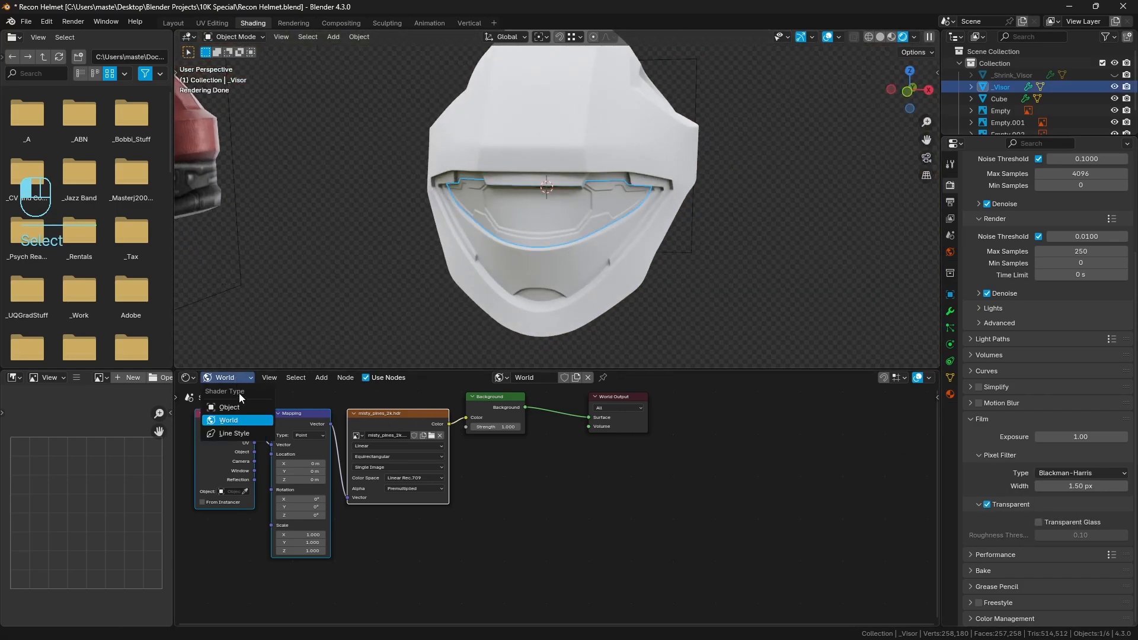
{"action": "left_click", "coordinate": [239, 393]}
{"action": "left_click", "coordinate": [562, 377]}
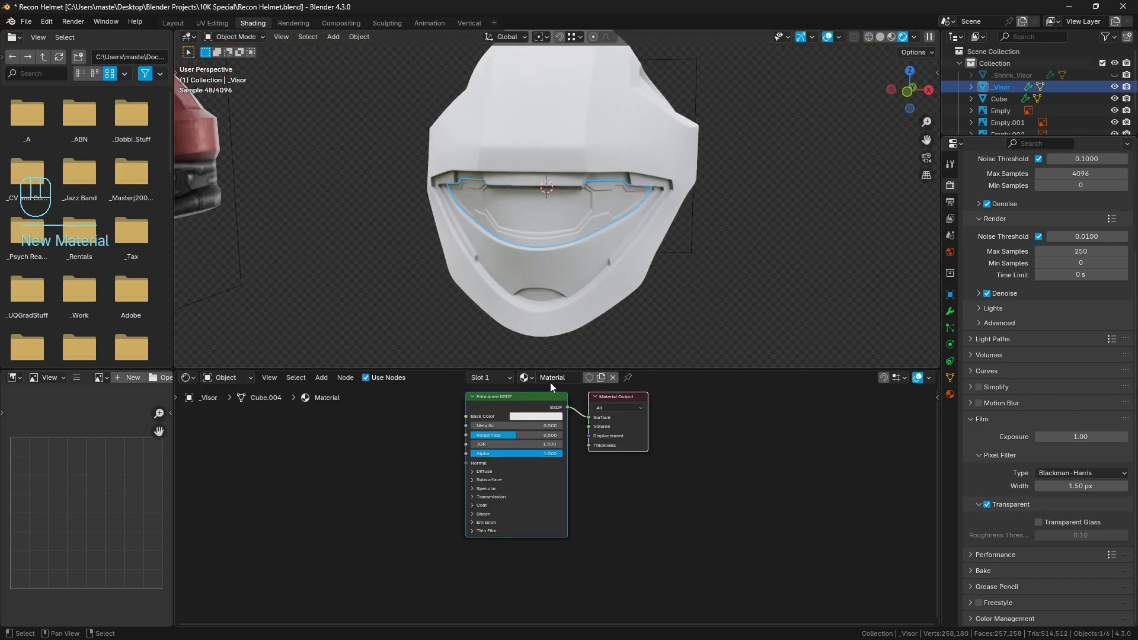
Give the visor's Principled BSDF an orange base color and set Metallic to 1.000
{"action": "left_click", "coordinate": [524, 416]}
{"action": "left_click", "coordinate": [537, 327]}
{"action": "left_click_drag", "start_coordinate": [537, 327], "coordinate": [537, 335]}
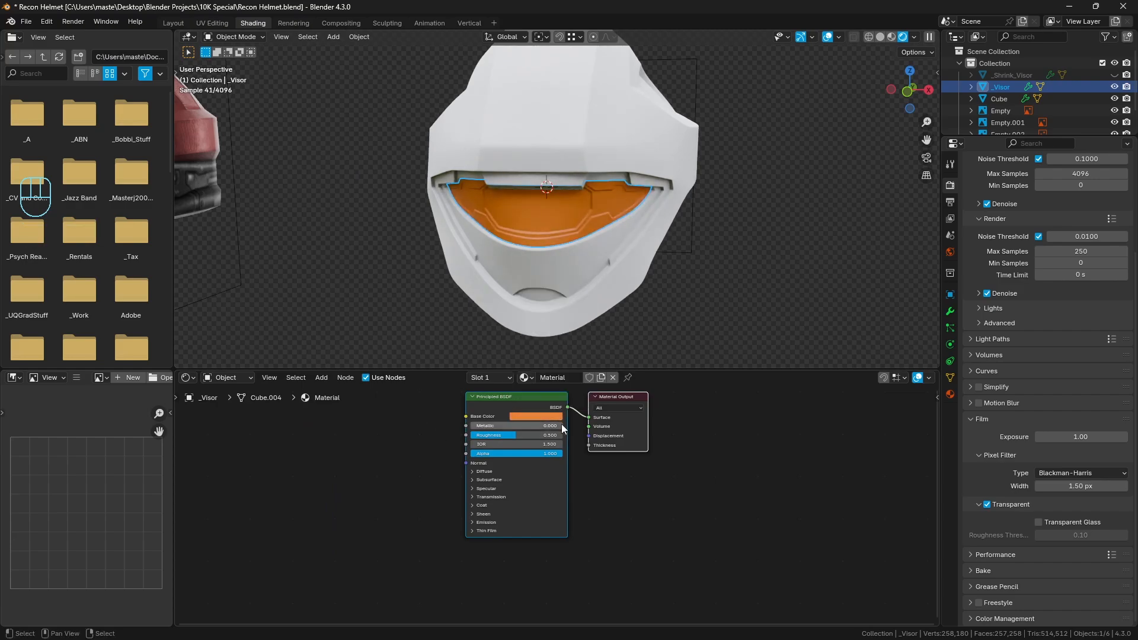
{"action": "scroll", "coordinate": [561, 426], "scroll_direction": "up", "scroll_amount": 3}
{"action": "left_click_drag", "start_coordinate": [485, 405], "coordinate": [602, 406]}
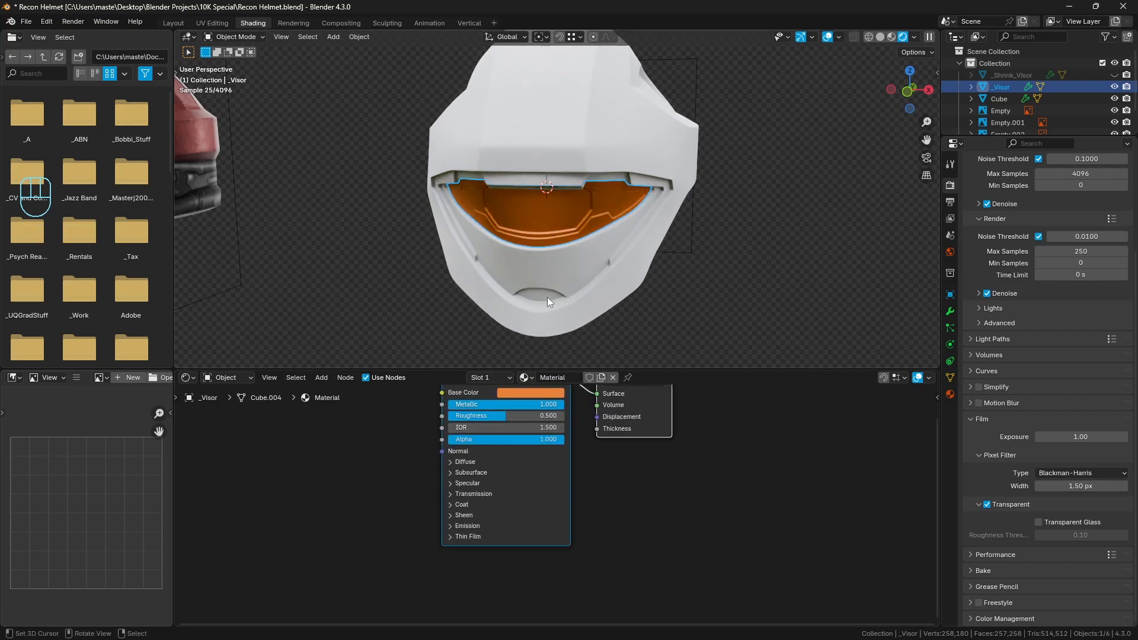
Set the visor material's Roughness to 0.1
{"action": "left_click", "coordinate": [497, 415]}
{"action": "type", "text": "0.1"}
{"action": "key", "text": "Return"}
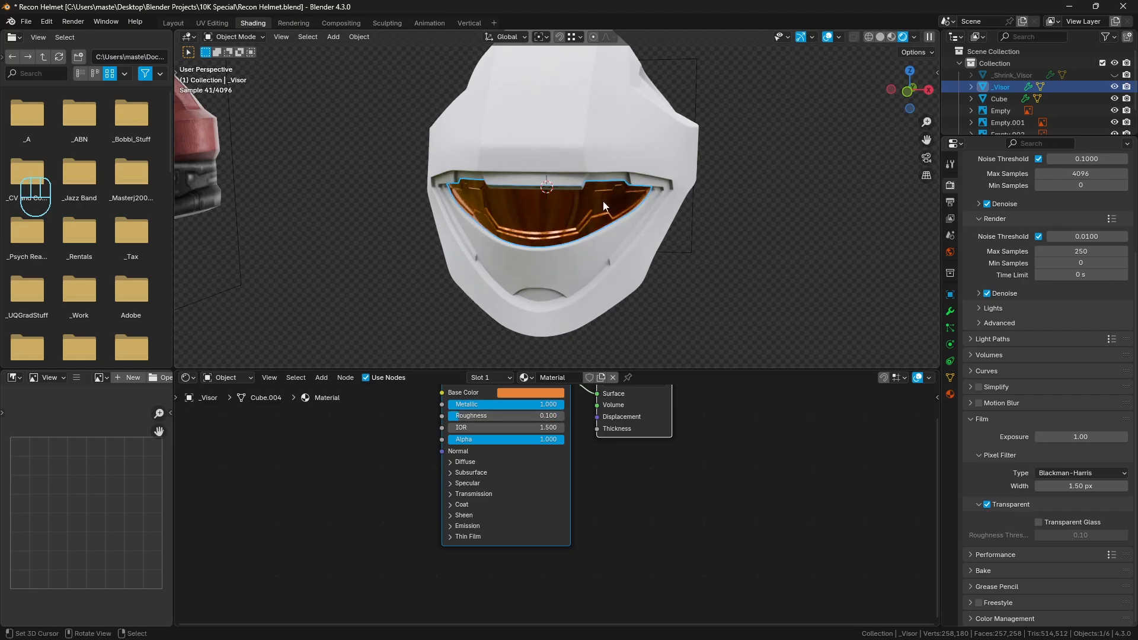
Deselect everything and examine the visor's metallic reflections up close in a maximized viewport
{"action": "key", "text": "a"}
{"action": "key", "text": "a"}
{"action": "middle_click_drag", "start_coordinate": [706, 225], "coordinate": [727, 220]}
{"action": "key", "text": "shift+space"}
{"action": "middle_click_drag", "start_coordinate": [687, 252], "coordinate": [648, 289], "text": "shift"}
{"action": "scroll", "coordinate": [708, 290], "scroll_direction": "up", "scroll_amount": 1}
{"action": "key", "text": "a"}
{"action": "key", "text": "a"}
{"action": "middle_click_drag", "start_coordinate": [819, 327], "coordinate": [802, 323]}
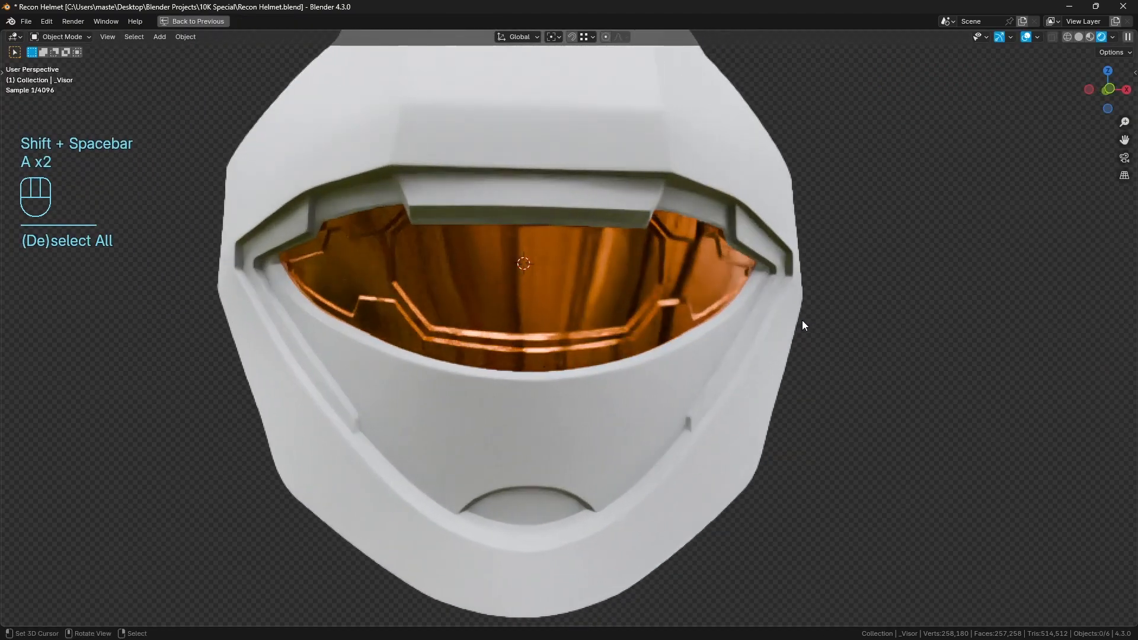
Try a Roughness of 0 on the visor material and check its reflections from an angle
{"action": "key", "text": "shift+space"}
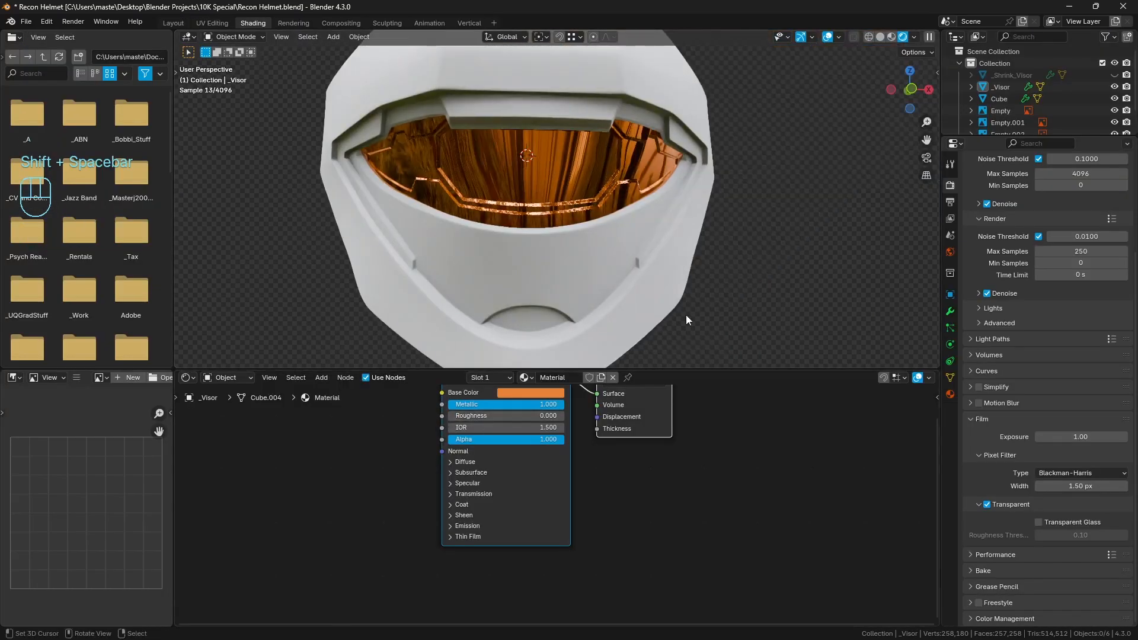
{"action": "key", "text": "shift+space"}
{"action": "mouse_move", "coordinate": [699, 285]}
{"action": "middle_mouse_down"}
{"action": "mouse_move", "coordinate": [739, 282]}
{"action": "mouse_move", "coordinate": [632, 285]}
{"action": "mouse_move", "coordinate": [681, 283]}
{"action": "middle_mouse_up"}
{"action": "key", "text": "shift+space"}
Return the visor material's Roughness to 0.1
{"action": "left_click", "coordinate": [524, 415]}
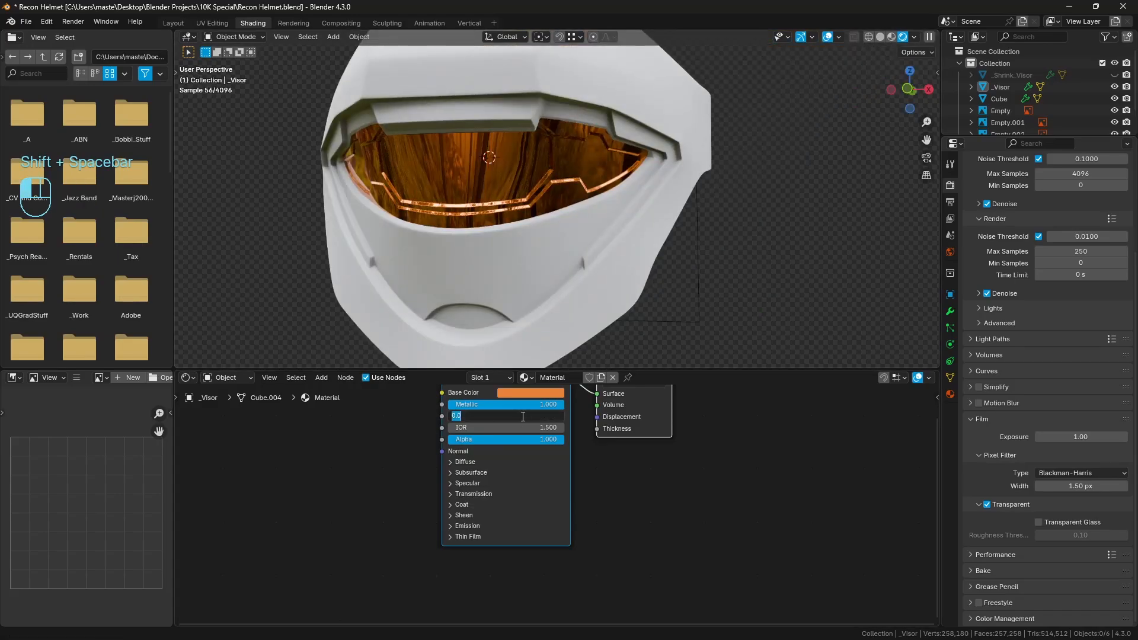
{"action": "type", "text": ".1"}
{"action": "key", "text": "Return"}
Examine the rendered helmet and orange visor from both sides, close up and from farther away
{"action": "key", "text": "shift+space"}
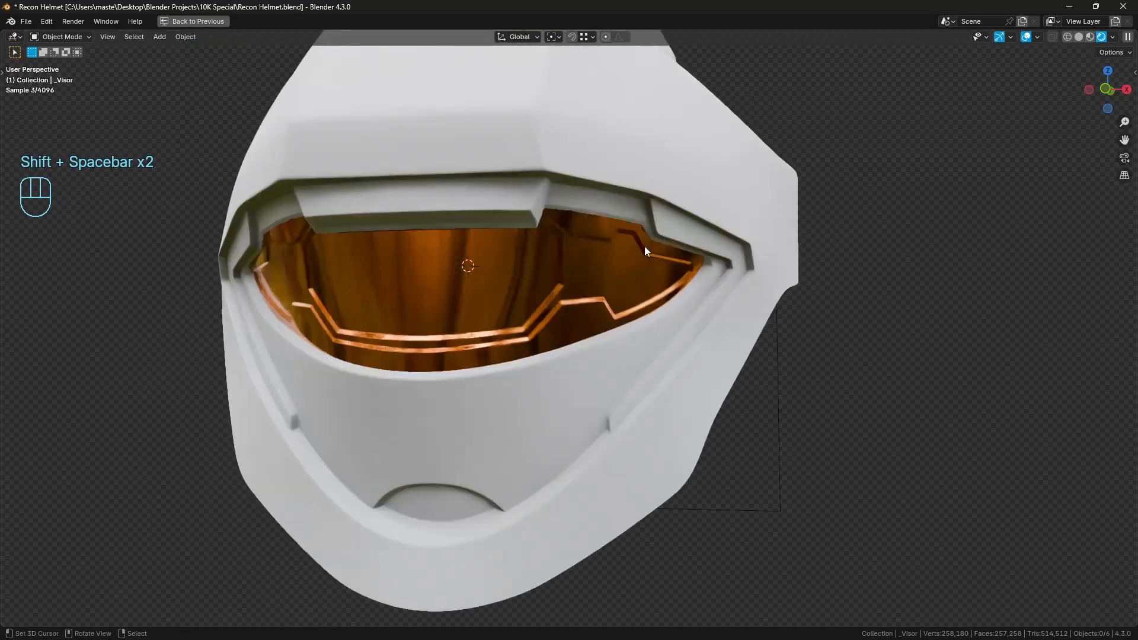
{"action": "middle_click_drag", "start_coordinate": [645, 246], "coordinate": [694, 248]}
{"action": "key", "text": "a"}
{"action": "key", "text": "a"}
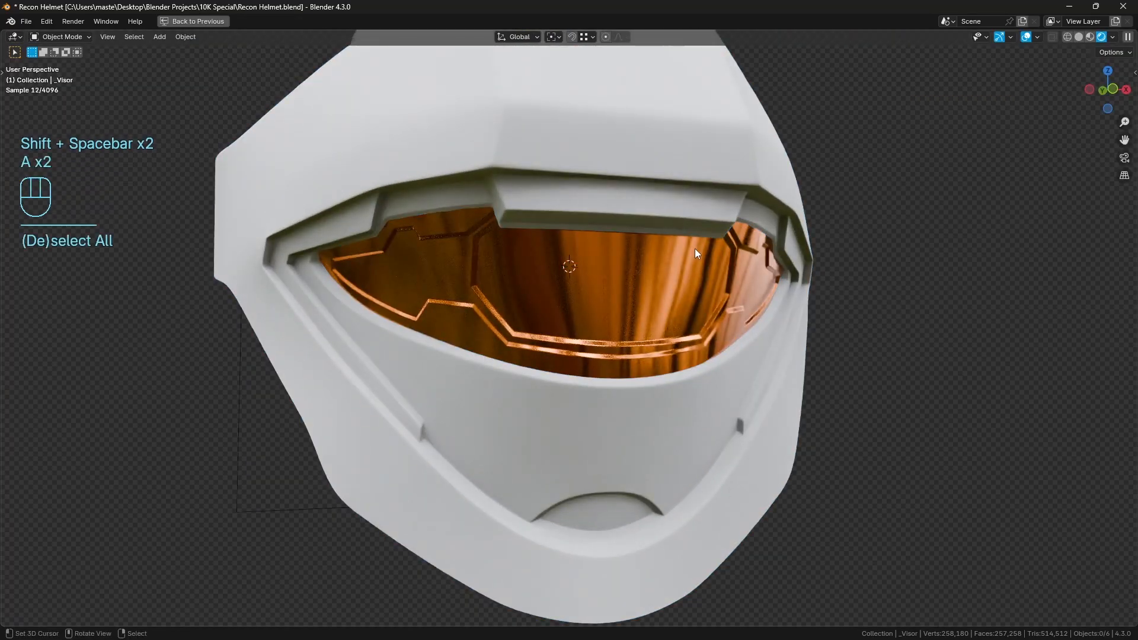
{"action": "scroll", "coordinate": [681, 267], "scroll_direction": "down", "scroll_amount": 6}
{"action": "mouse_move", "coordinate": [681, 296]}
{"action": "middle_mouse_down"}
{"action": "mouse_move", "coordinate": [730, 301]}
{"action": "mouse_move", "coordinate": [665, 299]}
{"action": "middle_mouse_up"}
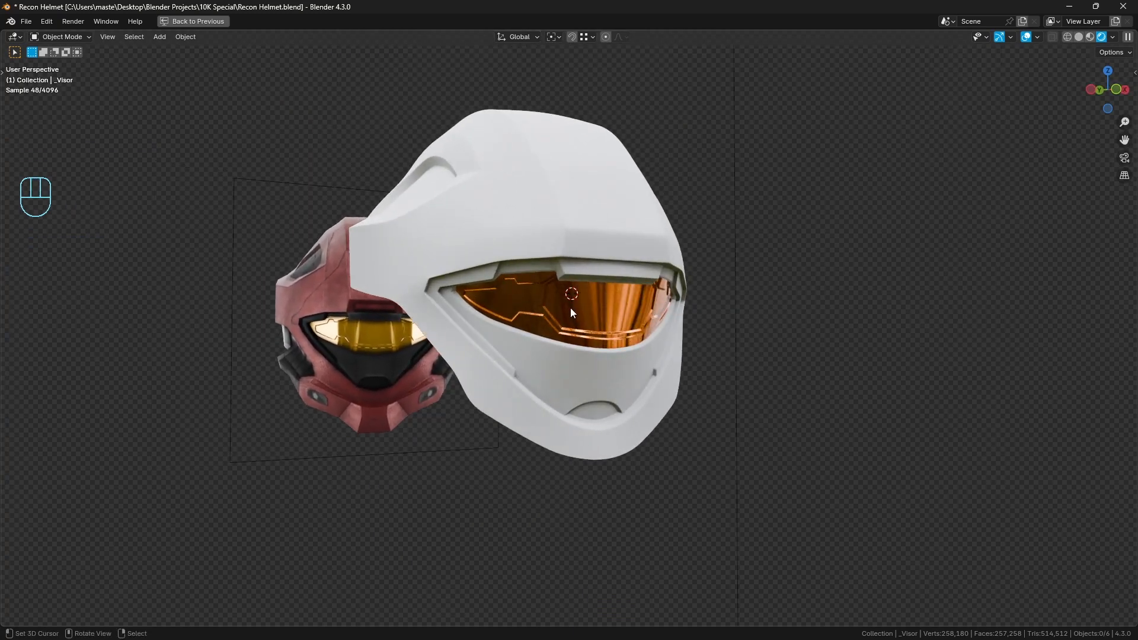
{"action": "mouse_move", "coordinate": [609, 418]}
{"action": "middle_mouse_down"}
{"action": "mouse_move", "coordinate": [617, 371]}
{"action": "mouse_move", "coordinate": [599, 375]}
{"action": "middle_mouse_up"}
{"action": "key", "text": "shift+space"}
{"action": "middle_click_drag", "start_coordinate": [637, 262], "coordinate": [613, 255]}
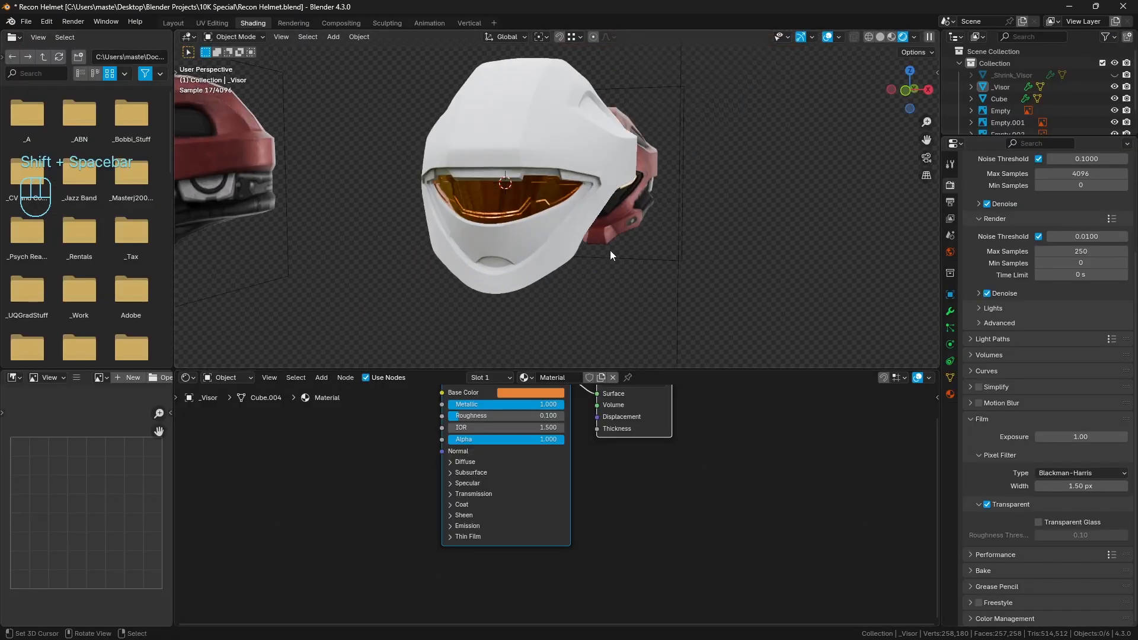
Leave Rendered shading, return to the Layout workspace and view the helmet from the front
{"action": "key", "text": "shift+z"}
{"action": "left_click", "coordinate": [173, 23]}
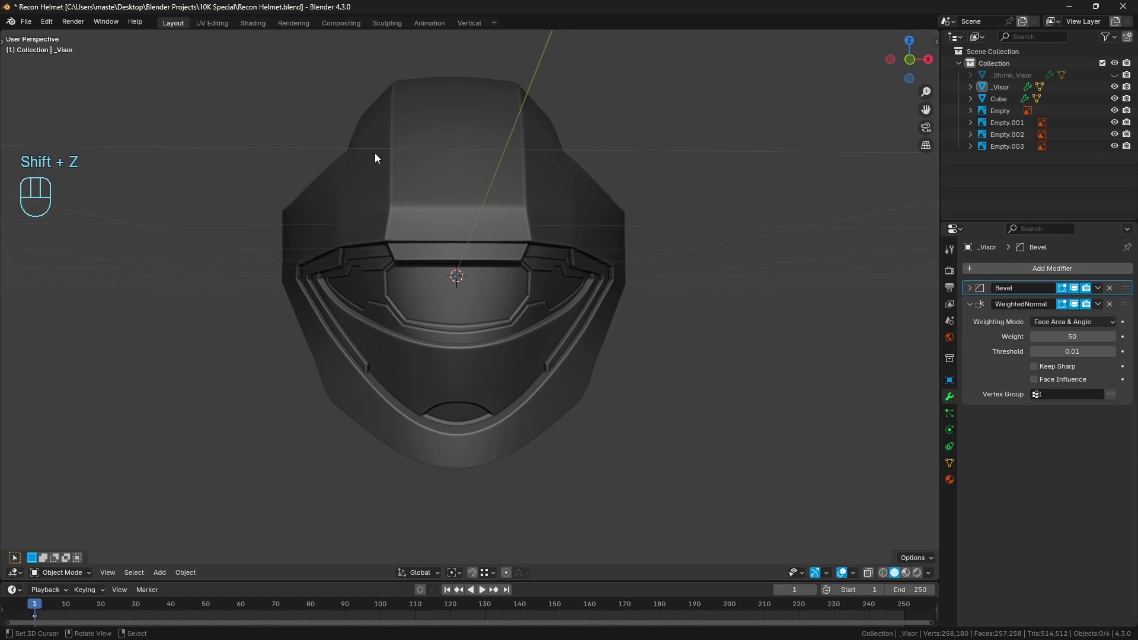
{"action": "middle_click_drag", "start_coordinate": [510, 237], "coordinate": [479, 250]}
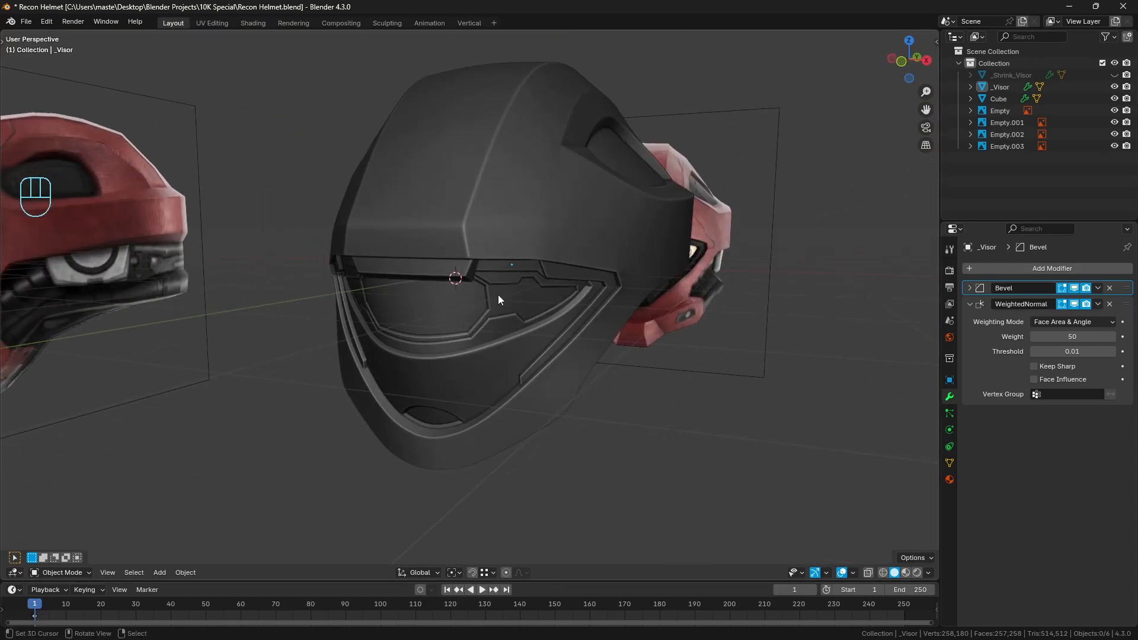
{"action": "key", "text": "KP_1"}
{"action": "scroll", "coordinate": [536, 308], "scroll_direction": "up", "scroll_amount": 3}
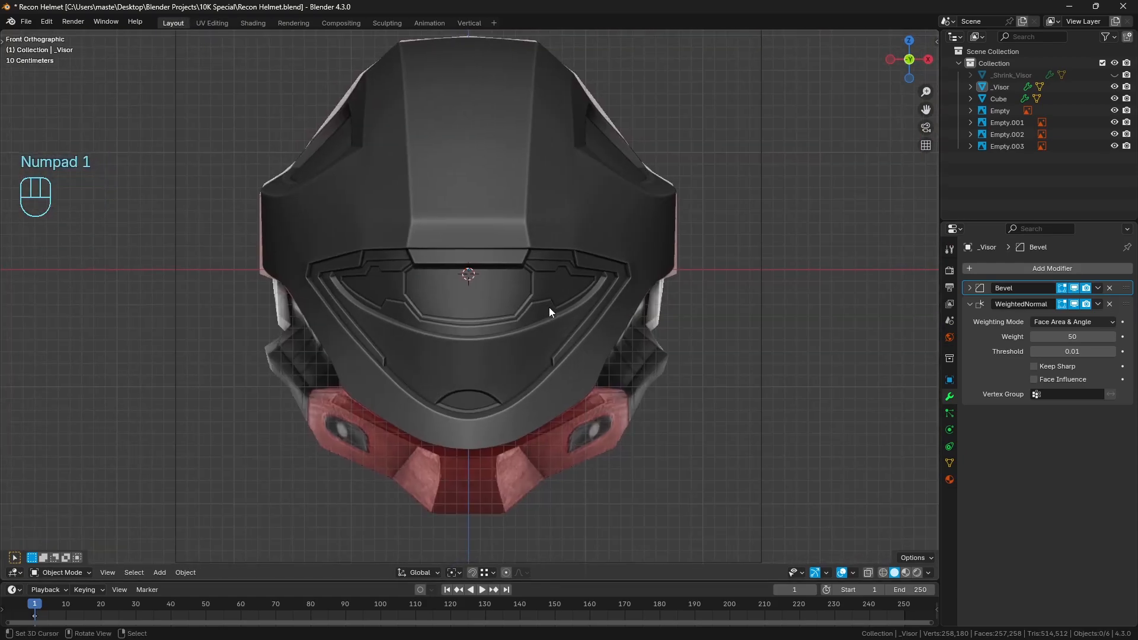
Show the helmet as wireframe over the reference images and compare it in the front and right views
{"action": "key", "text": "z"}
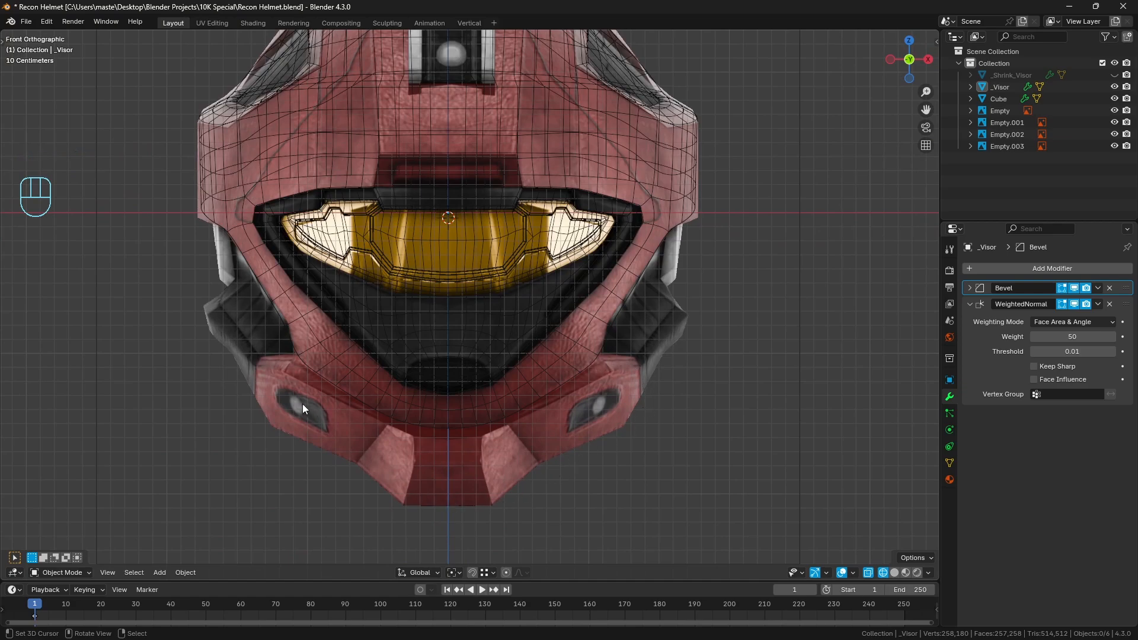
{"action": "key", "text": "KP_3"}
{"action": "scroll", "coordinate": [598, 332], "scroll_direction": "up", "scroll_amount": 2}
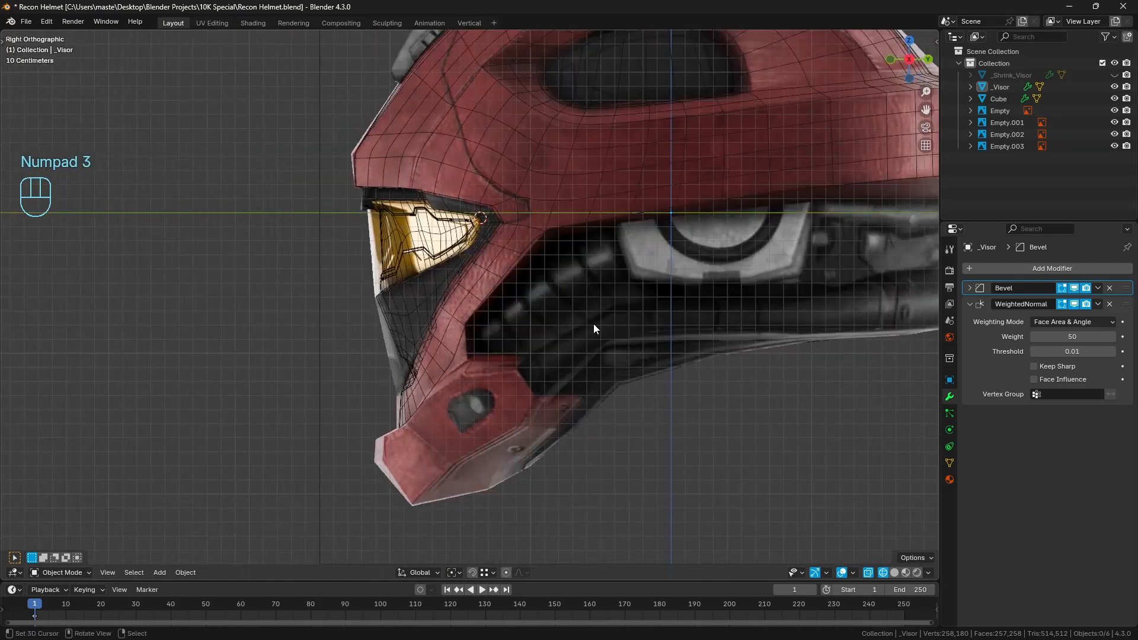
Sketch annotation outlines around the jaw section and the grey side part on the right-view reference, and erase them
{"action": "key", "text": "d"}
{"action": "left_click_drag", "start_coordinate": [603, 217], "coordinate": [631, 267]}
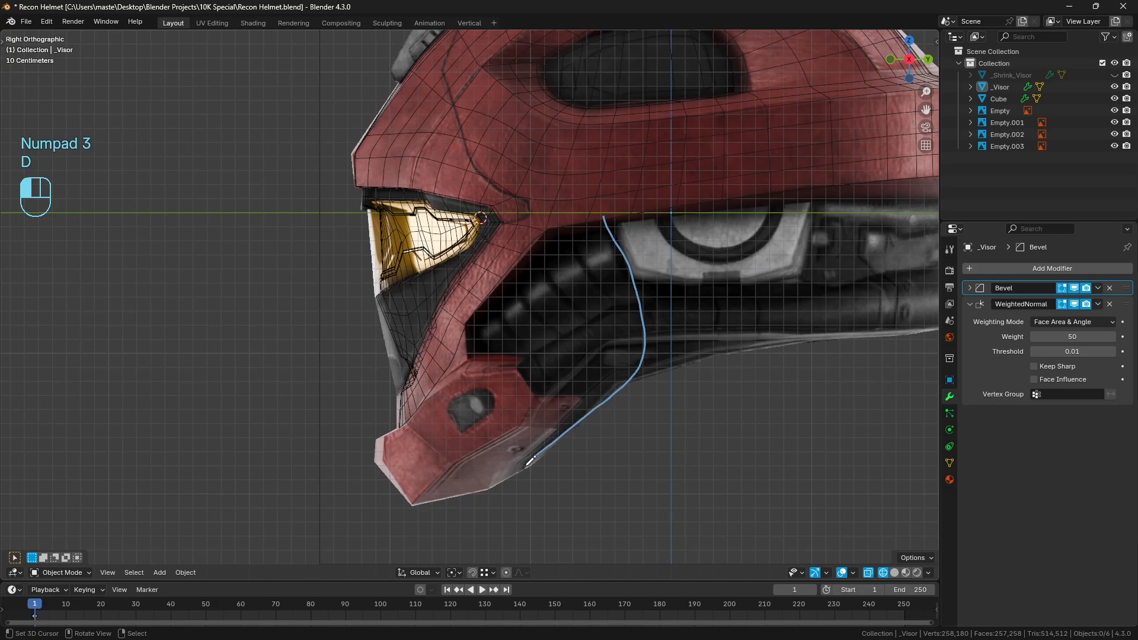
{"action": "left_click_drag", "start_coordinate": [527, 464], "coordinate": [396, 503]}
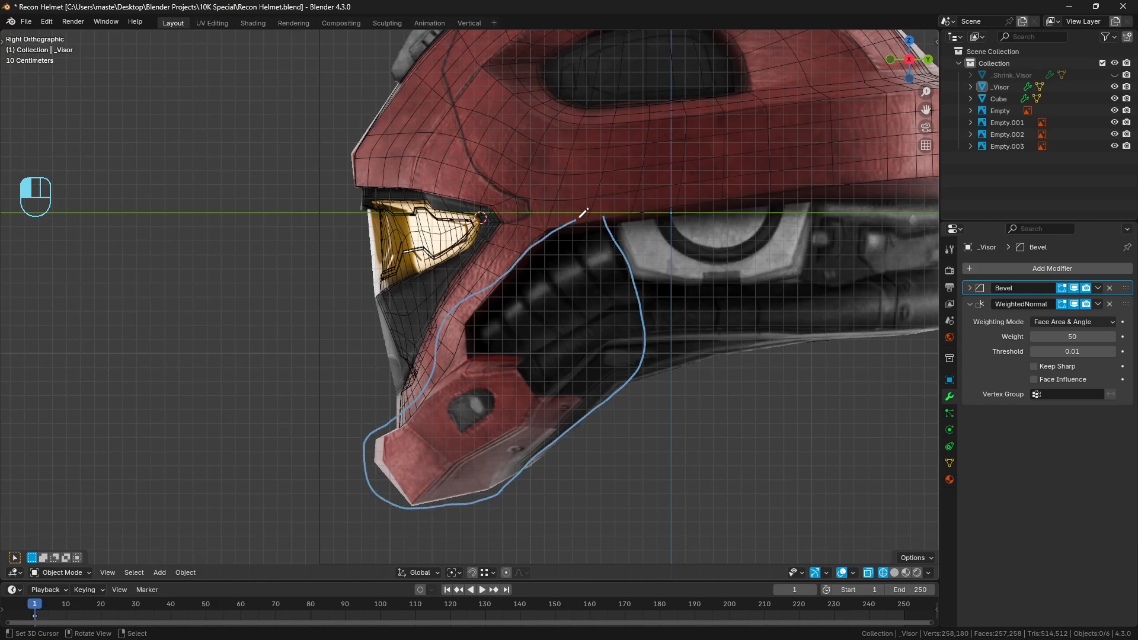
{"action": "left_click_drag", "start_coordinate": [583, 212], "coordinate": [600, 219]}
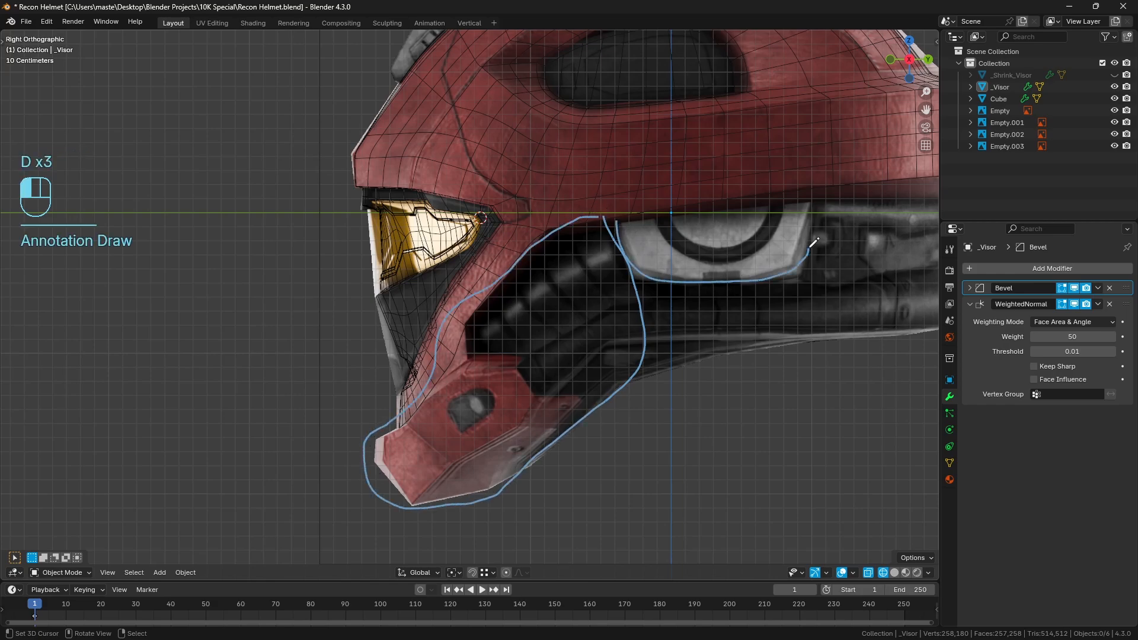
{"action": "middle_click_drag", "start_coordinate": [828, 243], "coordinate": [667, 281], "text": "shift"}
{"action": "right_click_drag", "start_coordinate": [669, 235], "coordinate": [275, 338]}
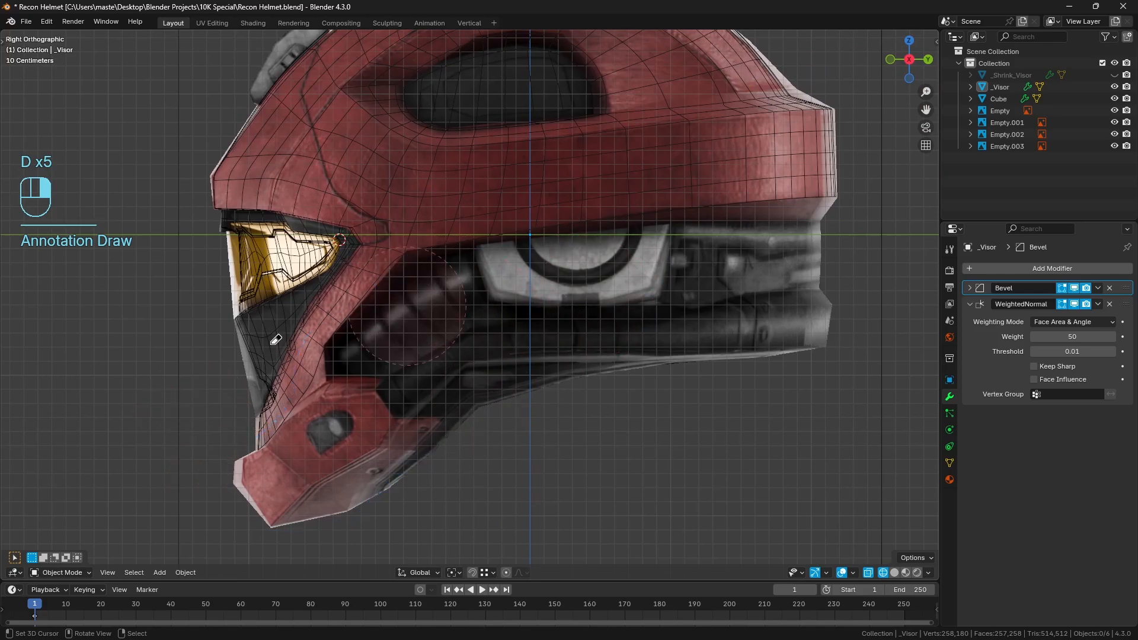
{"action": "key", "text": "d"}
Leave wireframe and display the helmet with Rendered shading from a three-quarter front angle
{"action": "middle_click_drag", "start_coordinate": [380, 307], "coordinate": [574, 304]}
{"action": "key", "text": "z"}
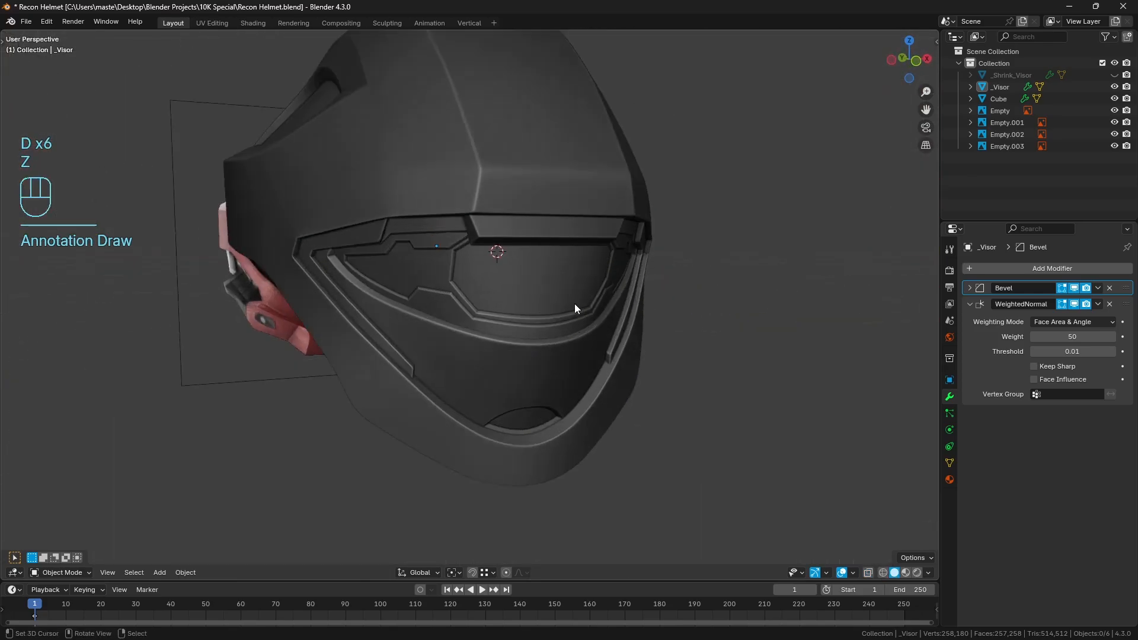
{"action": "key", "text": "shift+z"}
{"action": "middle_click_drag", "start_coordinate": [574, 304], "coordinate": [576, 325]}
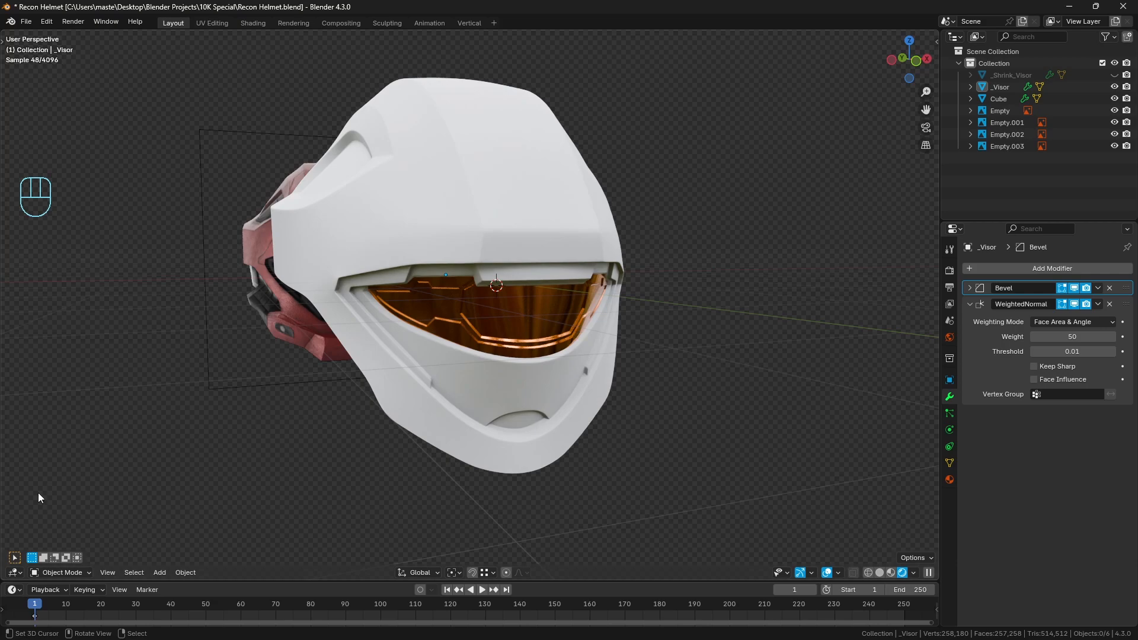